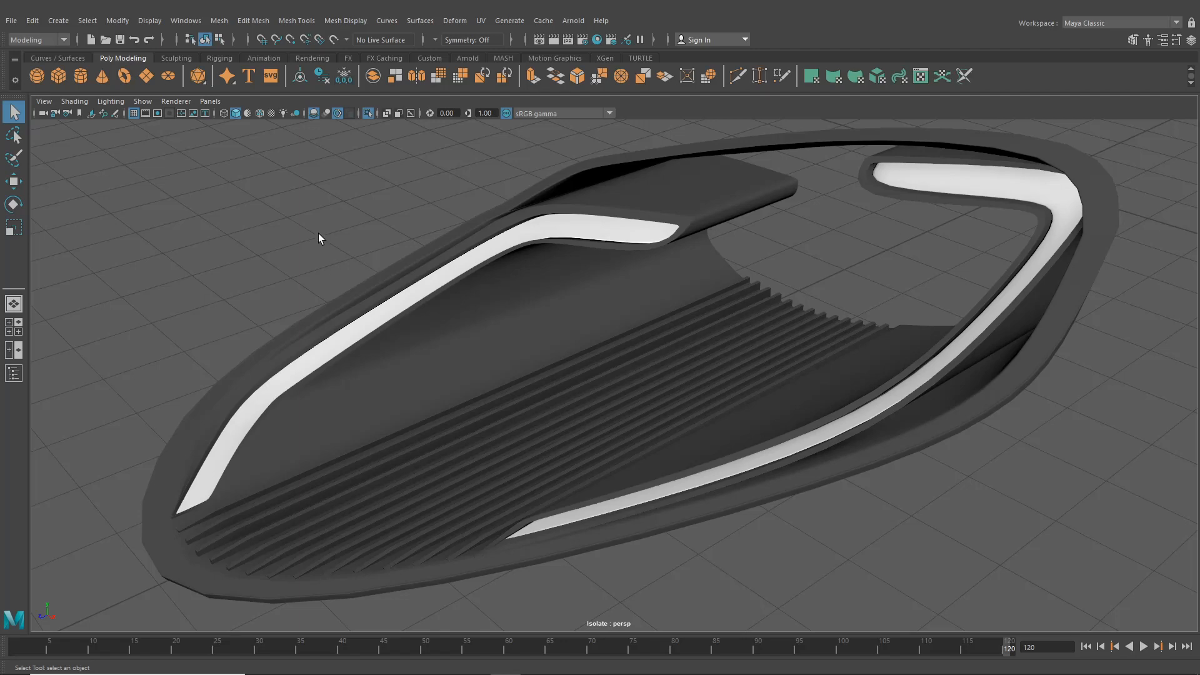
- Add the slats tucked behind the headlight's outer rim to the selected headlight parts and isolate them all in the perspective view
drag(277, 183, 819, 441)
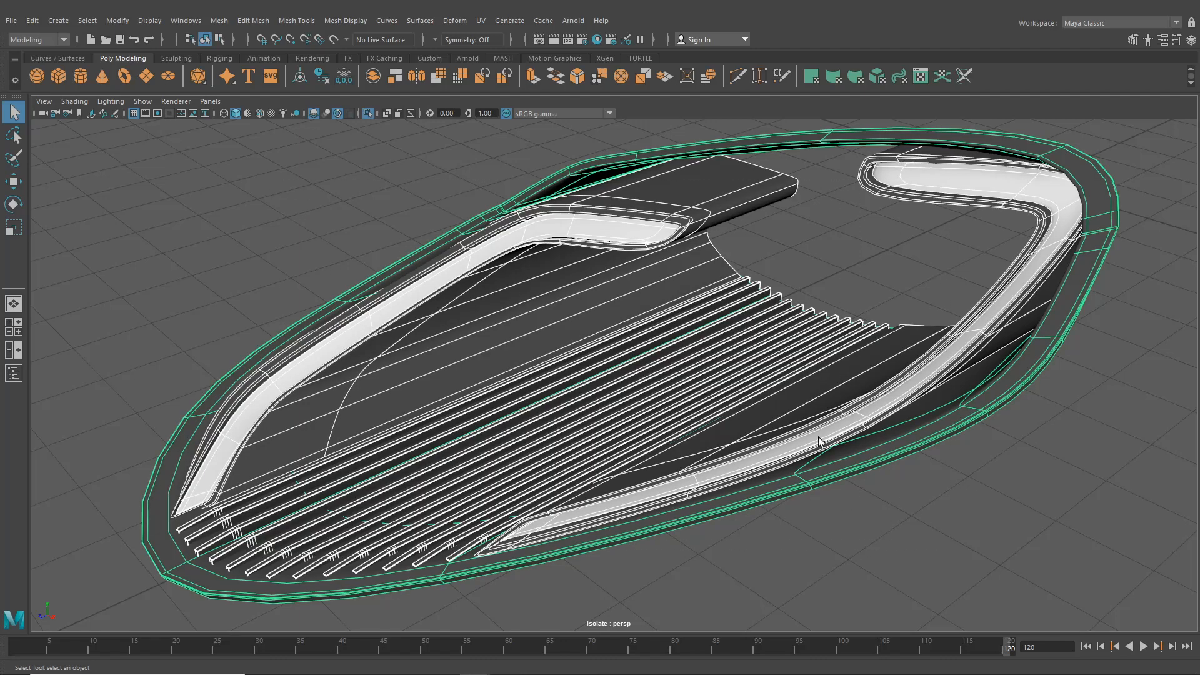
click(367, 113)
scroll(490, 318, up, 6)
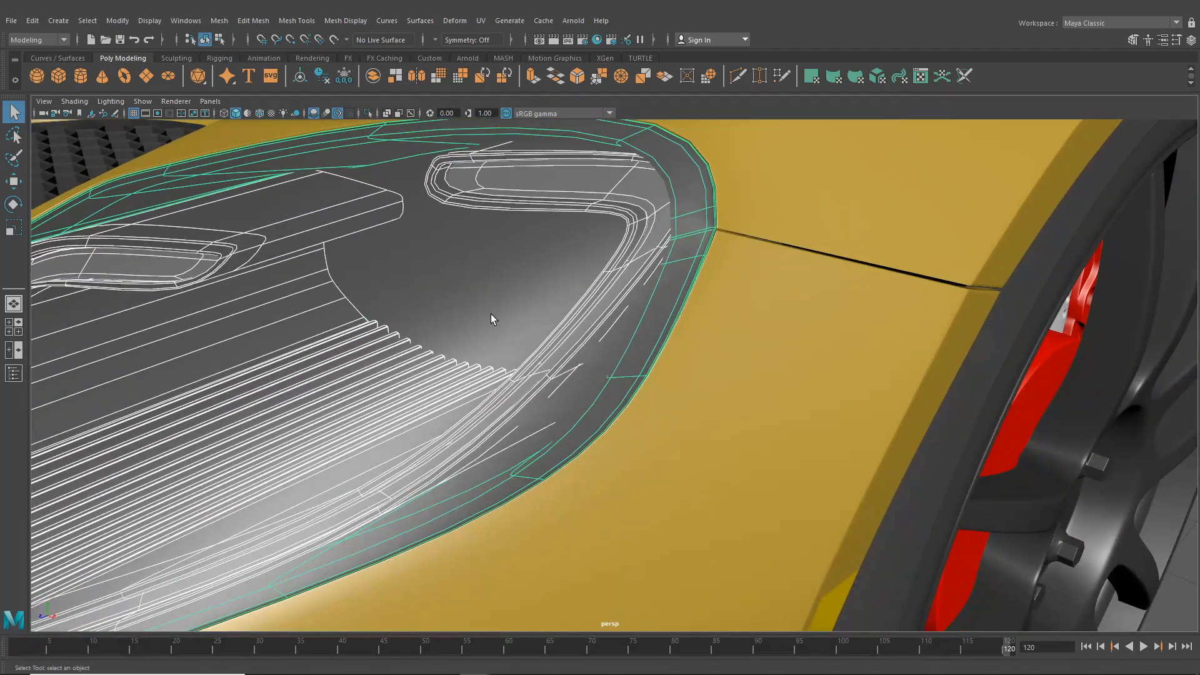
scroll(490, 319, up, 10)
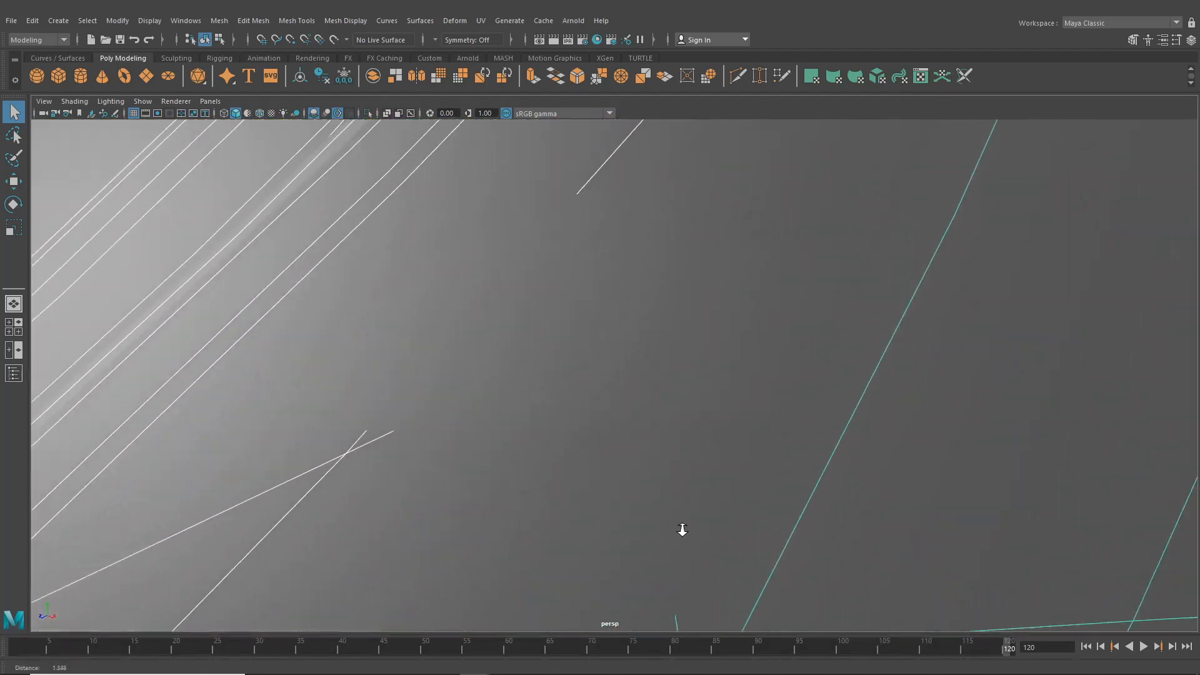
scroll(683, 530, up, 3)
scroll(596, 346, up, 8)
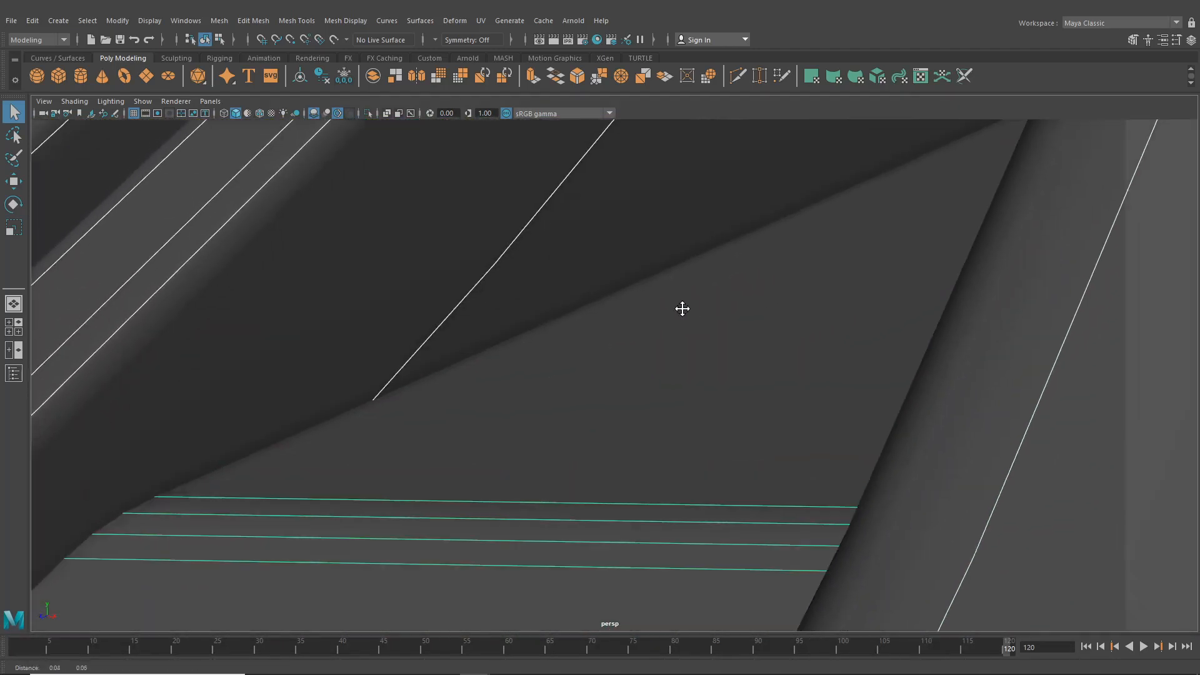
scroll(644, 392, down, 10)
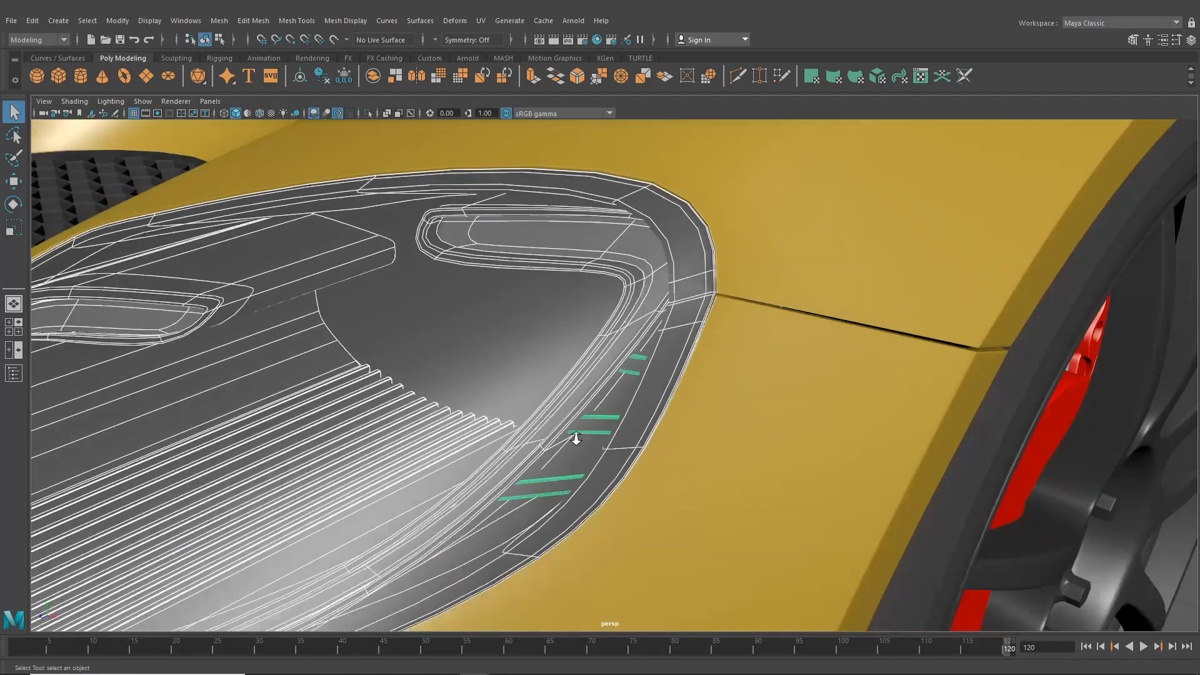
click(368, 113)
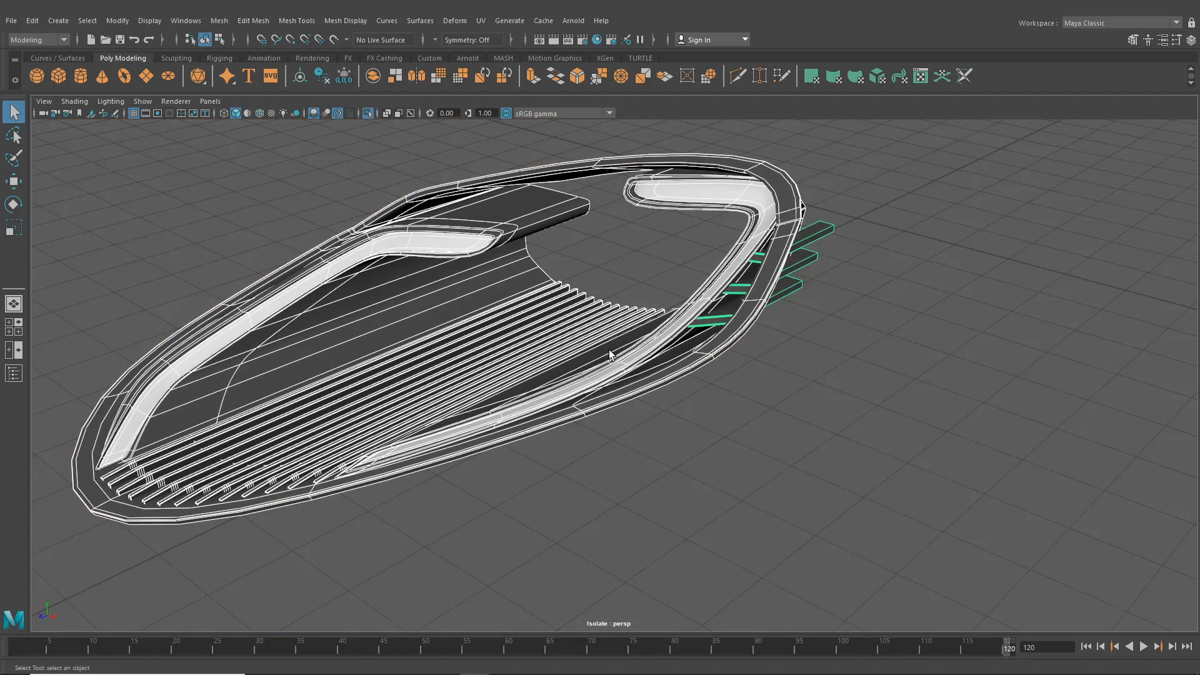
- Show the four-view layout and isolate all the headlight parts in the top view over the car blueprint
click(609, 350)
alt+drag(609, 350, 724, 407)
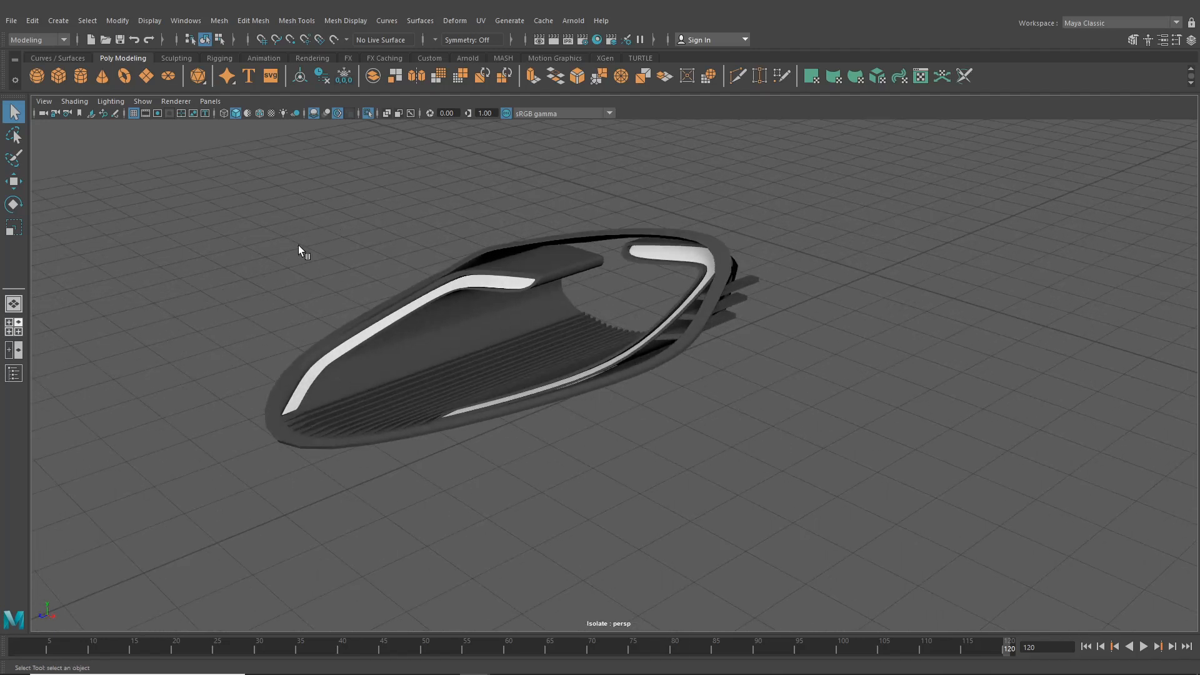
key(space)
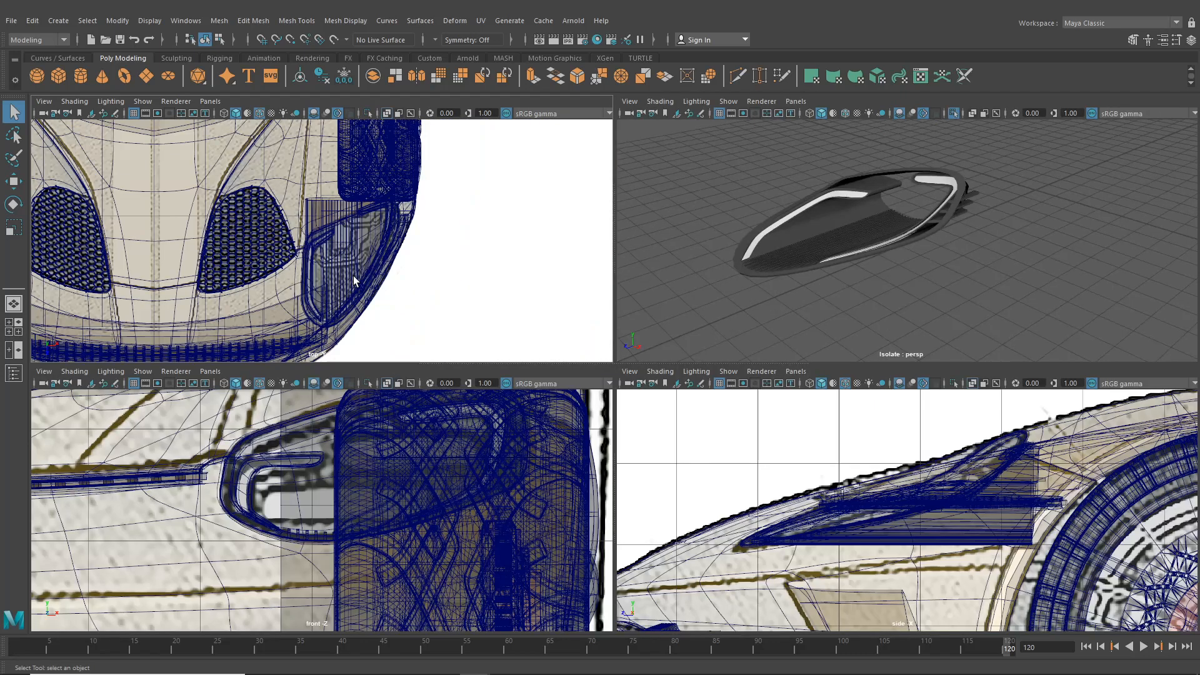
drag(719, 156, 1023, 317)
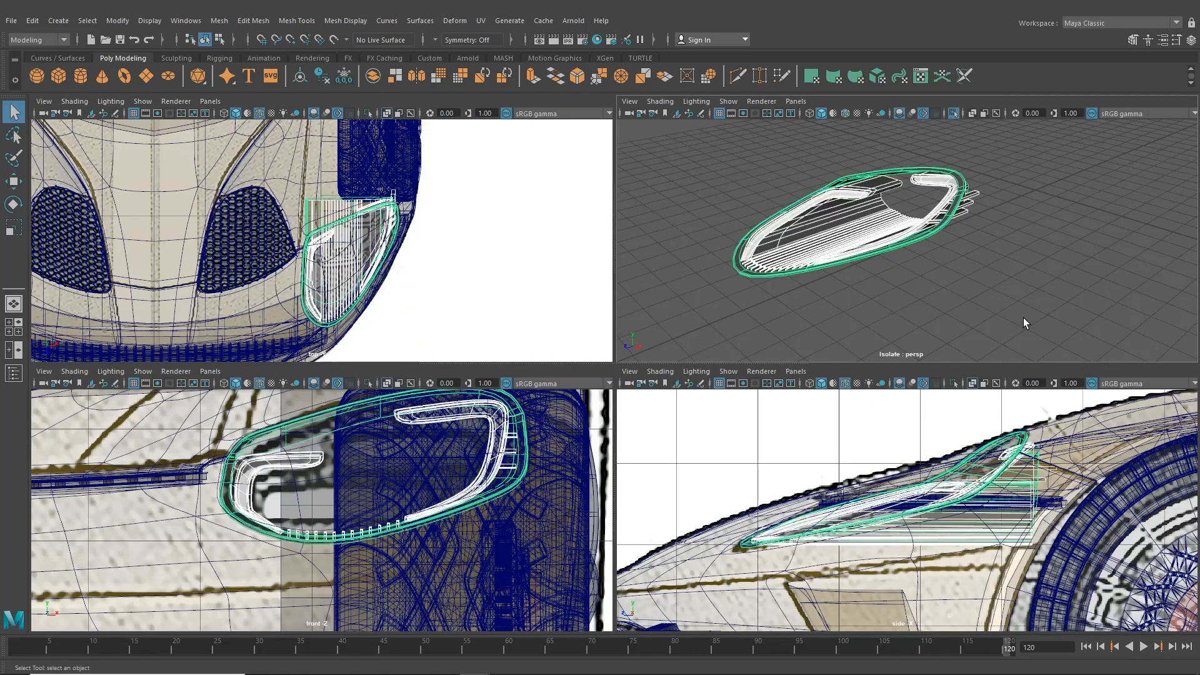
click(468, 245)
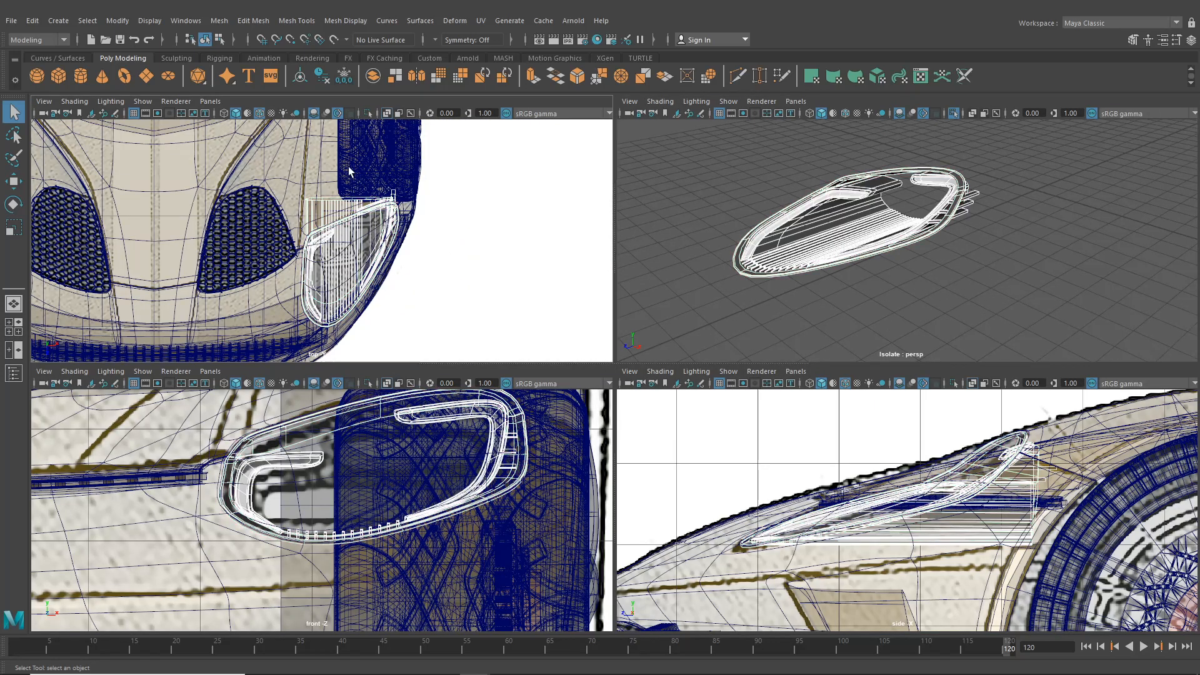
click(369, 113)
scroll(438, 275, up, 4)
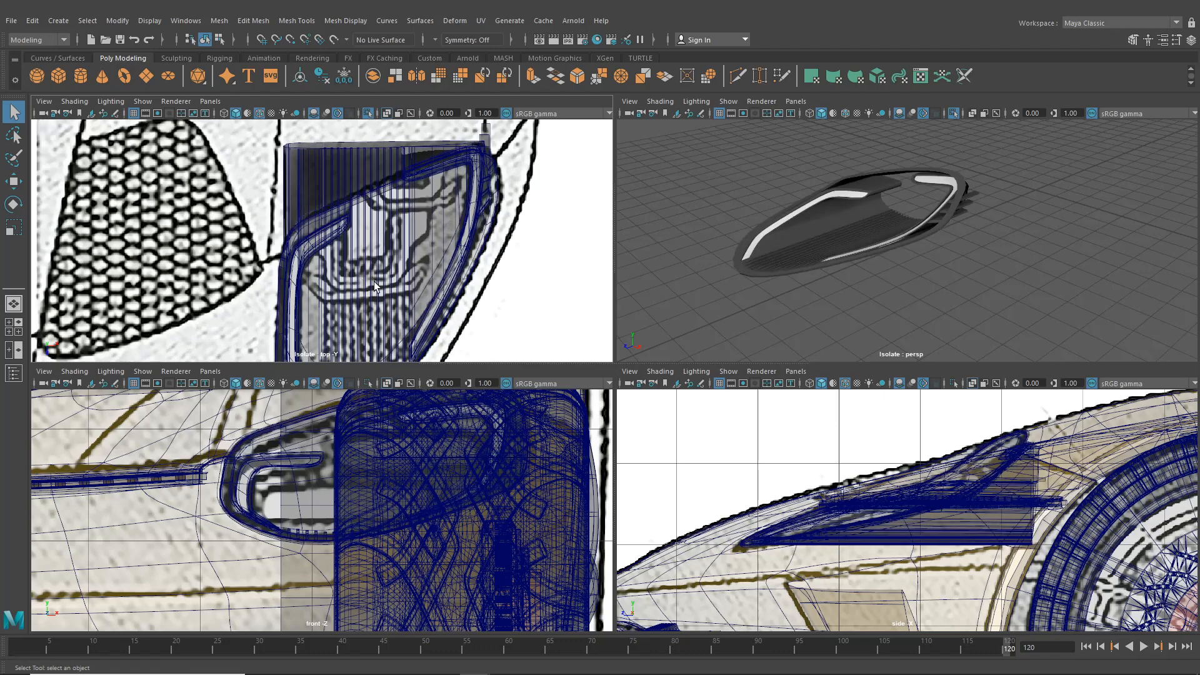
scroll(375, 286, down, 5)
- Isolate the headlight parts in the front view so only they overlay the blueprint
click(840, 230)
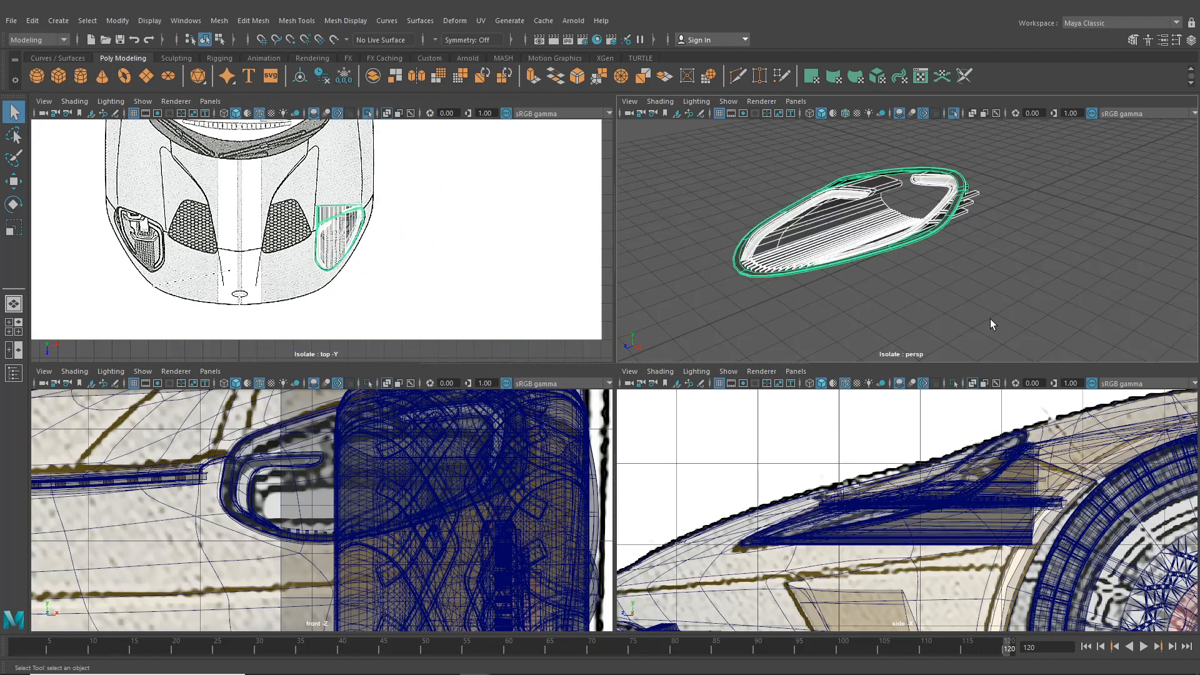
scroll(539, 524, down, 6)
alt+middle_drag(538, 466, 458, 494)
shift+click(450, 474)
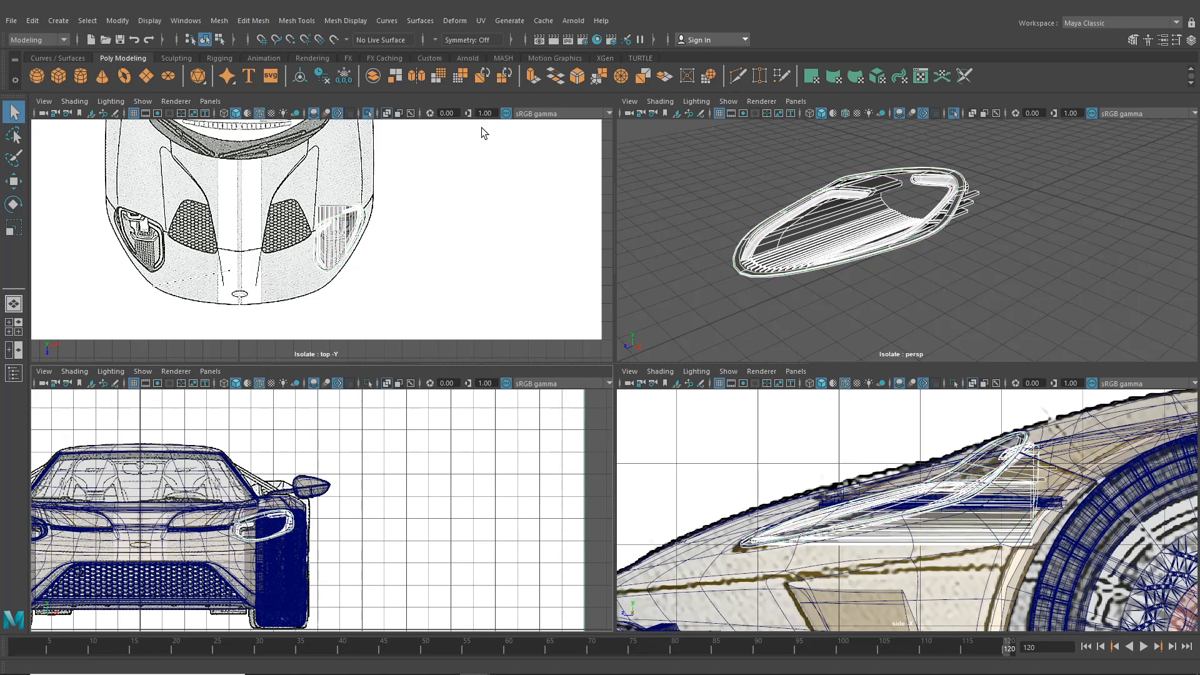
click(369, 383)
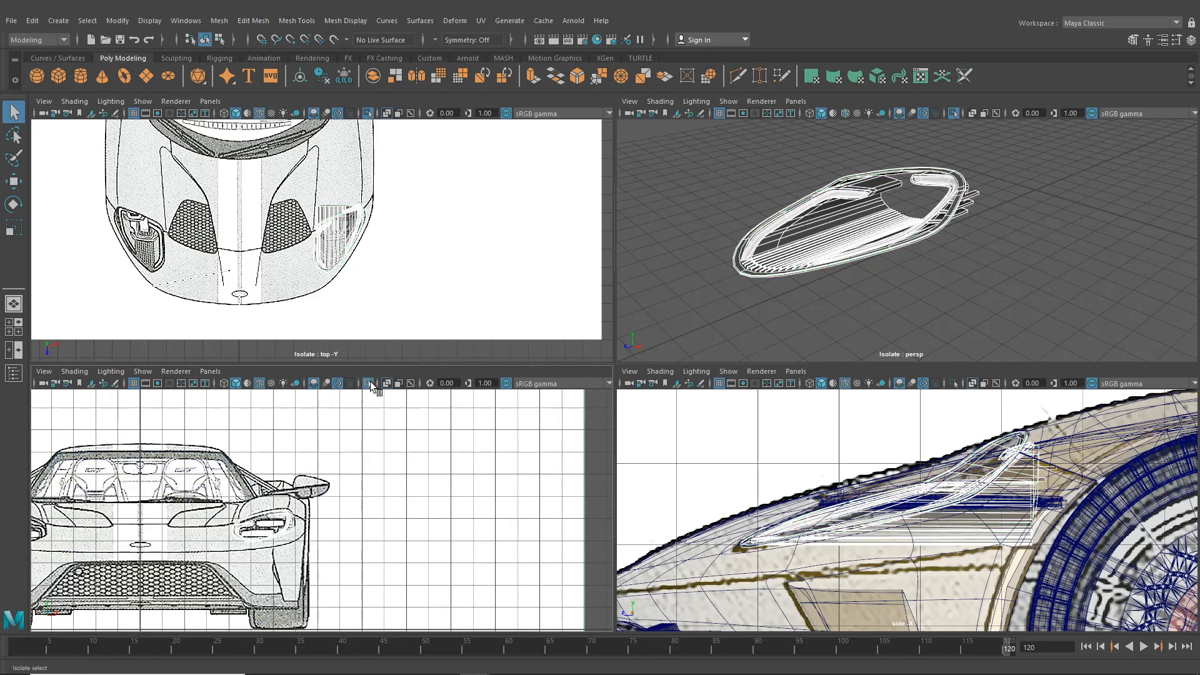
scroll(389, 477, up, 5)
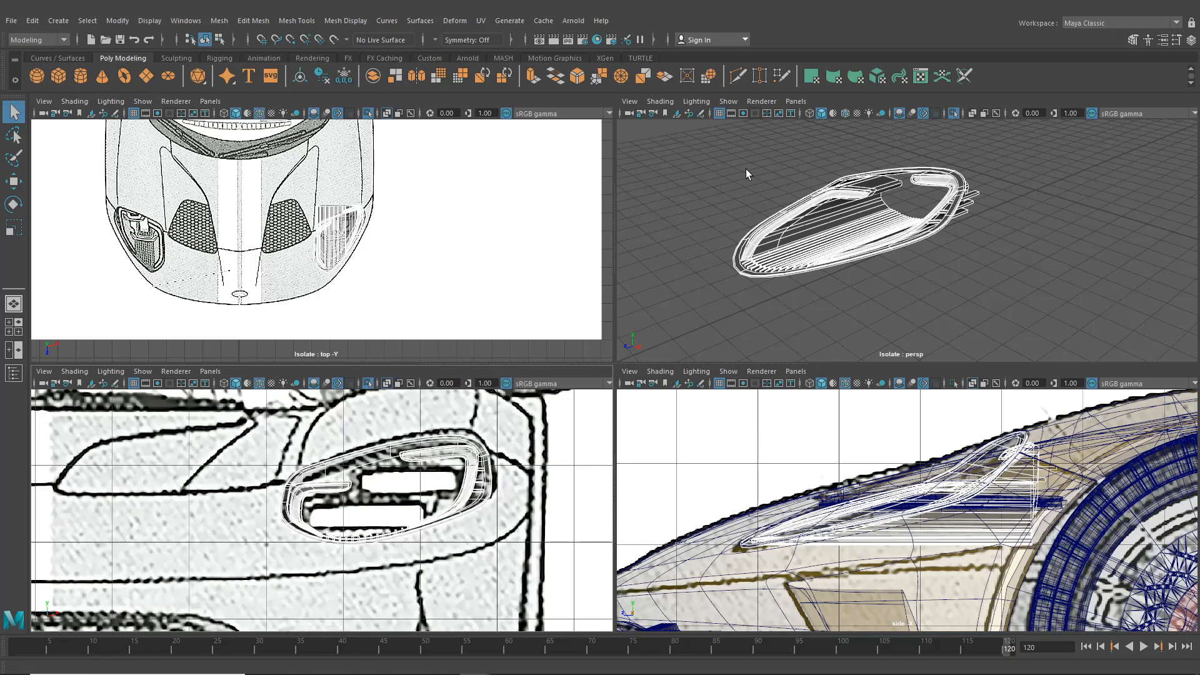
- Isolate the headlight parts in the side view over the blueprint
drag(746, 169, 1023, 305)
shift+click(762, 438)
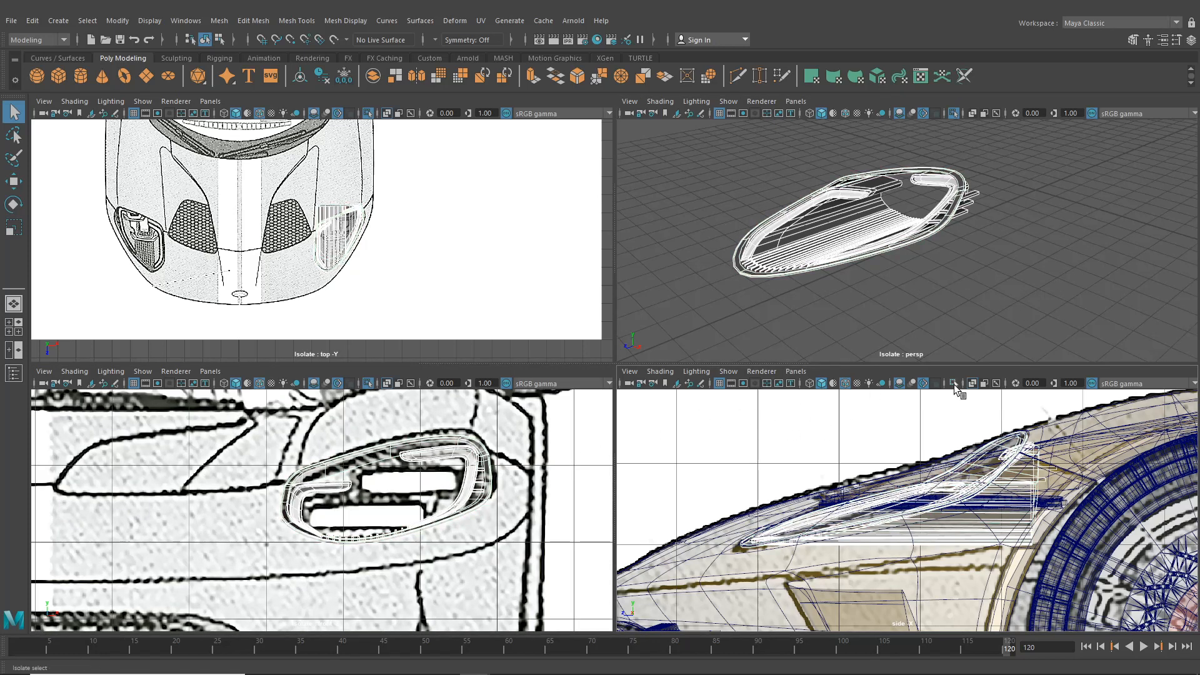
click(954, 384)
click(1029, 261)
scroll(945, 493, up, 3)
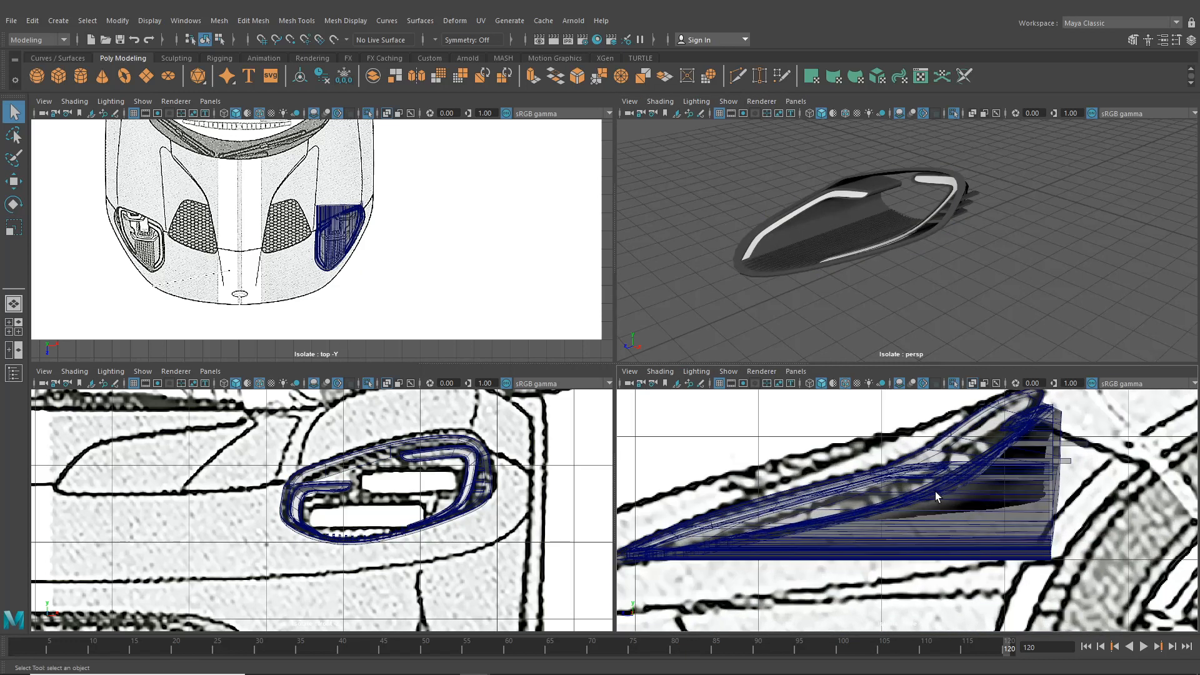
- Create a polygon plane and move it over the modelled headlight in the top view
scroll(360, 265, up, 5)
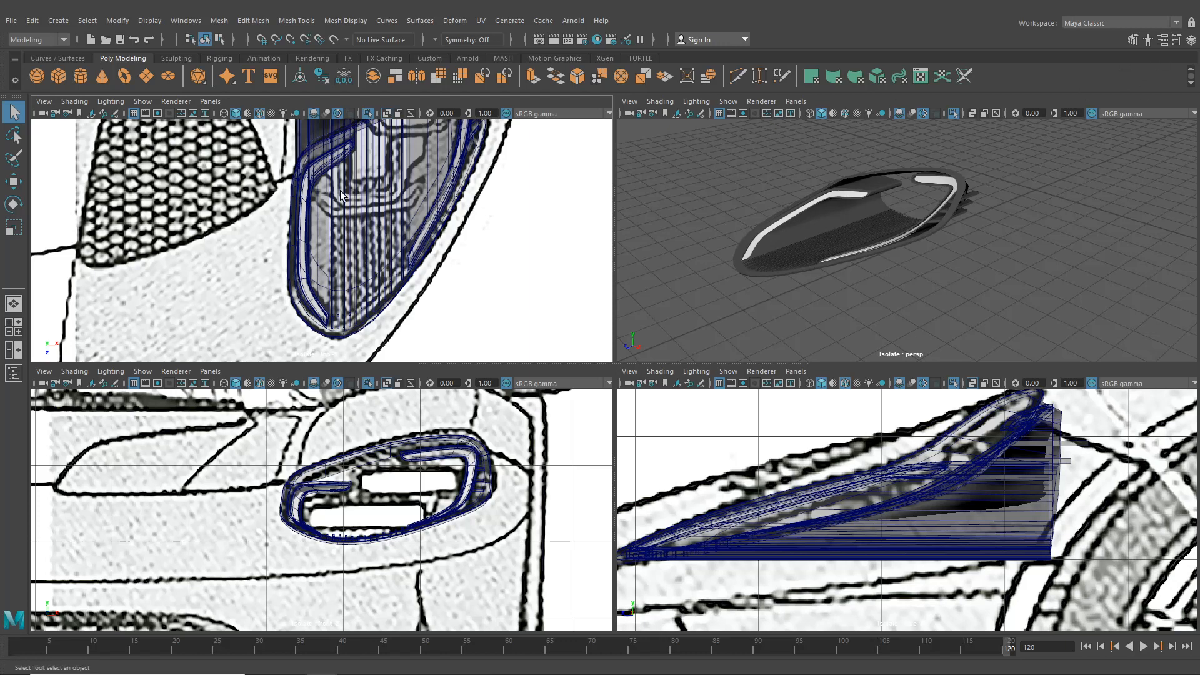
scroll(342, 246, up, 3)
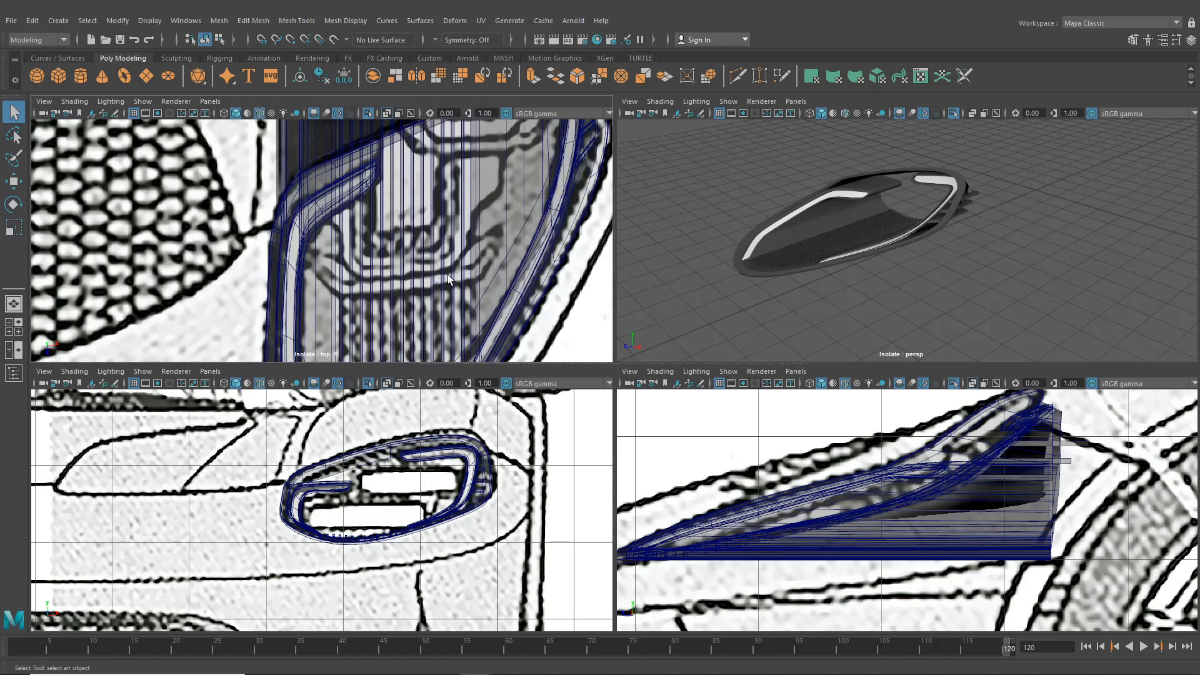
click(145, 77)
scroll(415, 258, down, 10)
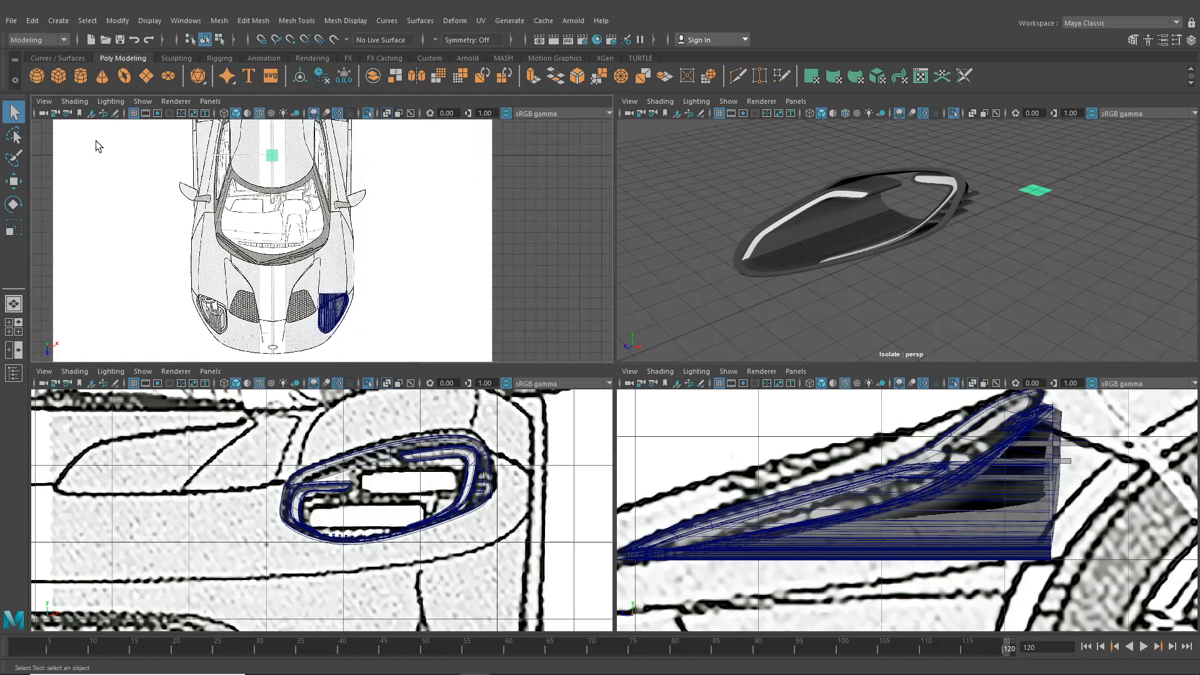
click(14, 182)
drag(272, 158, 339, 299)
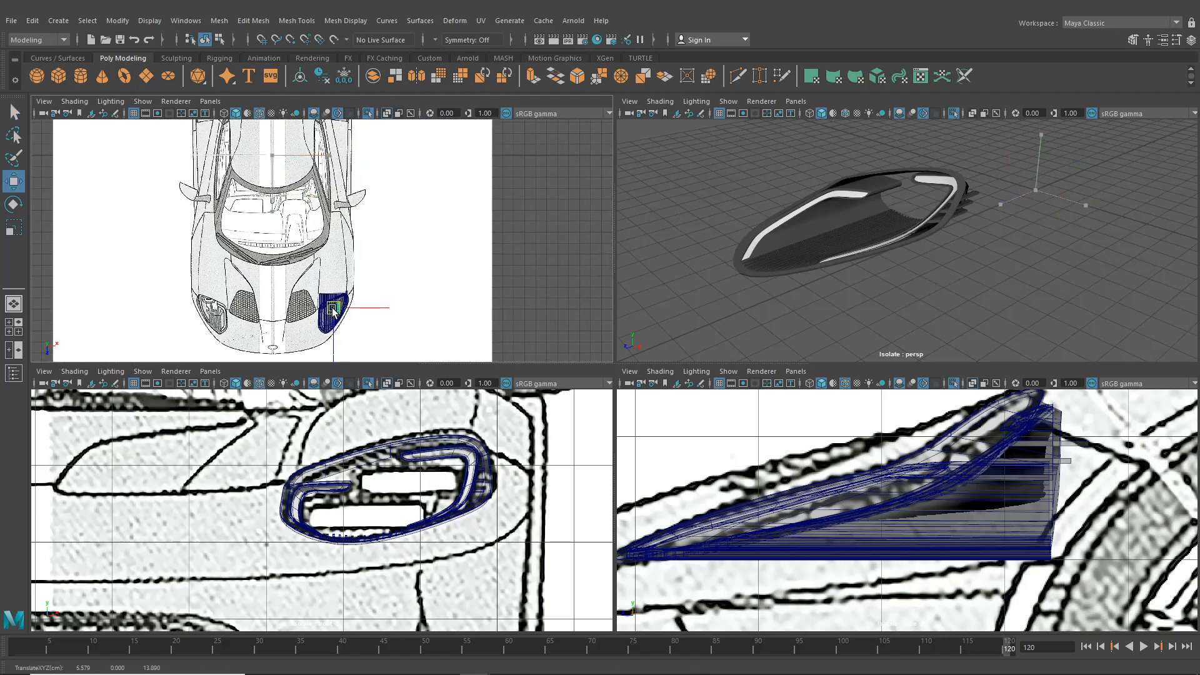
- Raise the plane to the headlight's height and shift it sideways to align with the lower lamp opening in the front view
scroll(894, 240, down, 5)
drag(898, 236, 900, 184)
scroll(442, 500, up, 5)
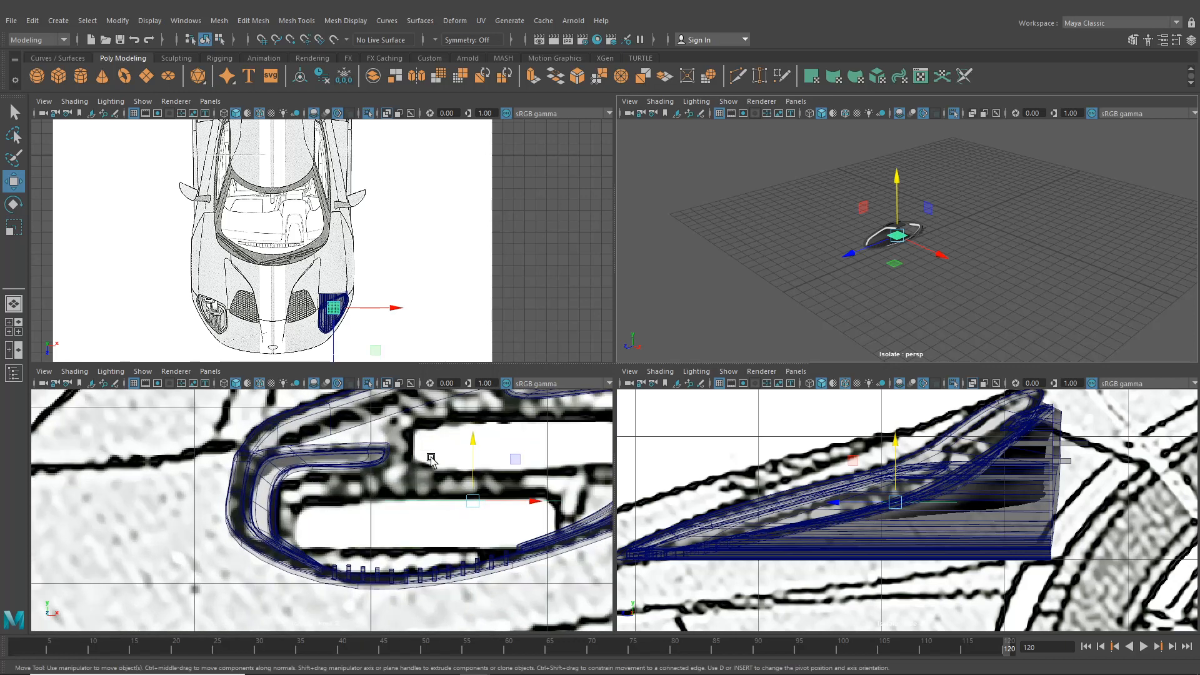
drag(442, 500, 397, 496)
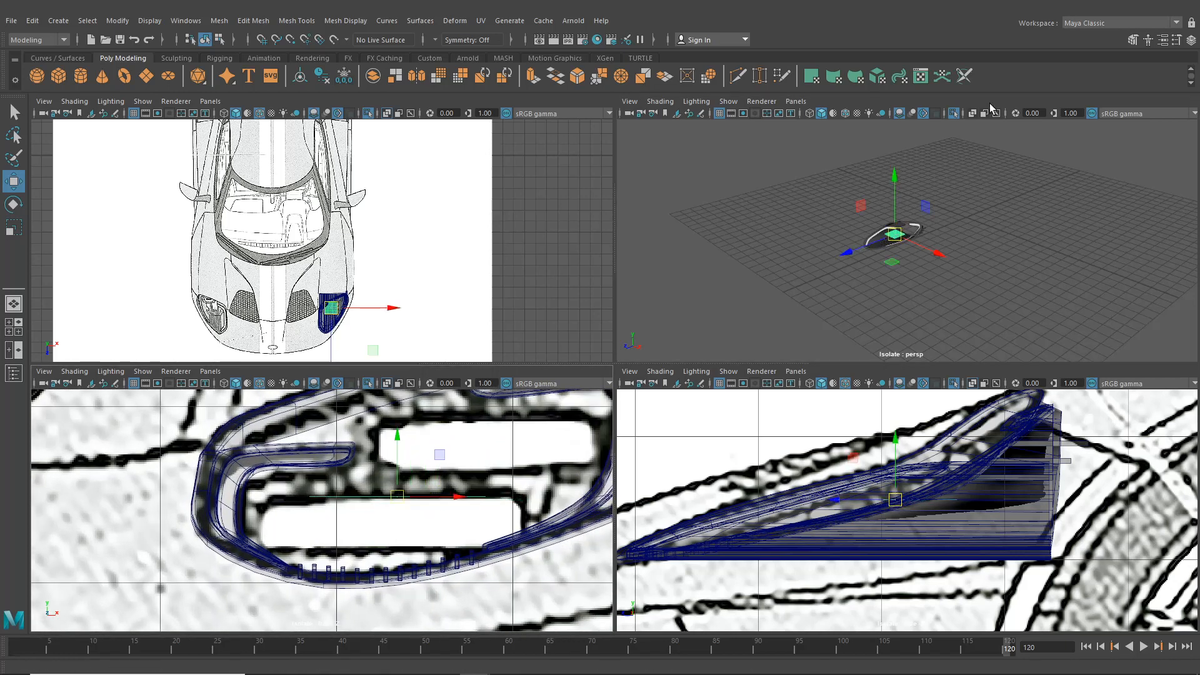
- Set the plane's width subdivisions to 1 and reduce its height subdivisions to the minimum
click(1189, 40)
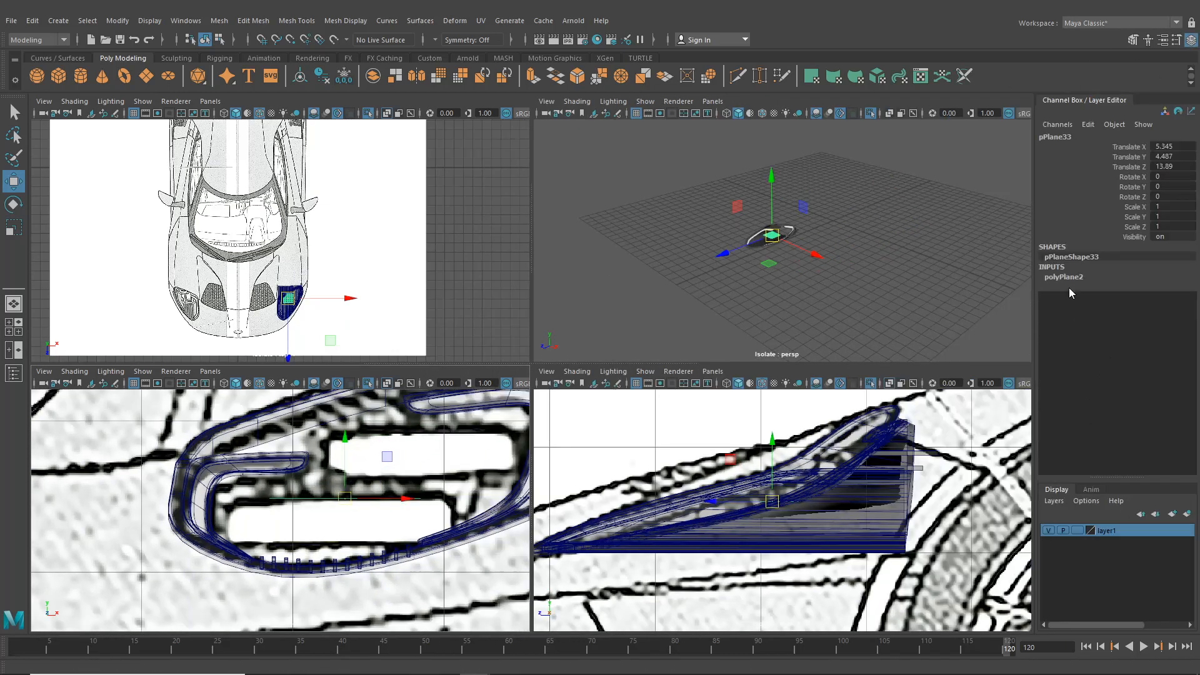
click(1066, 278)
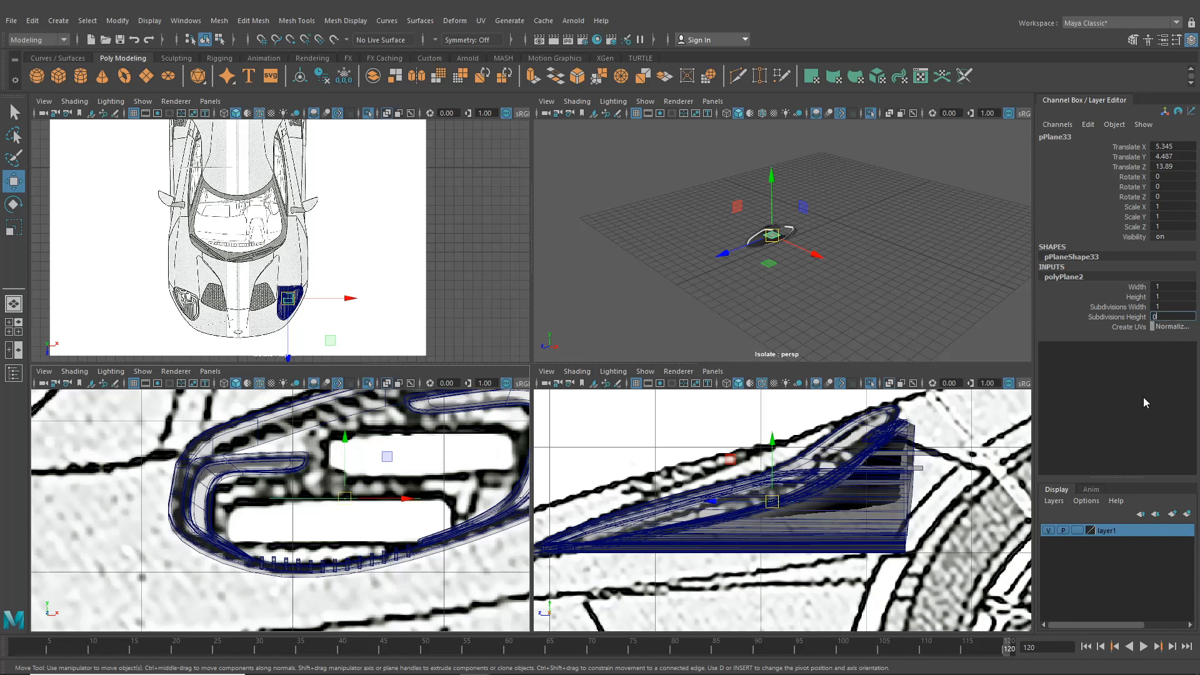
click(703, 266)
- Switch the plane to vertex editing and move its front-left corner inward along the blueprint's lower lamp bracket line in the top view
scroll(703, 266, up, 8)
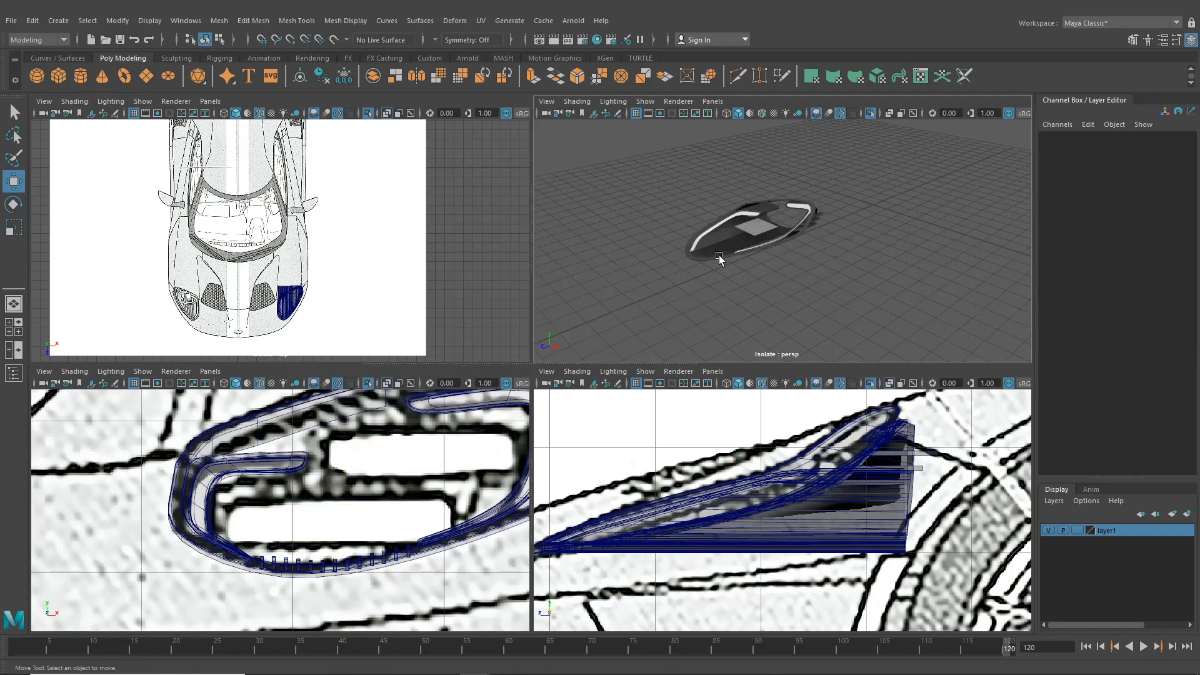
scroll(348, 210, up, 10)
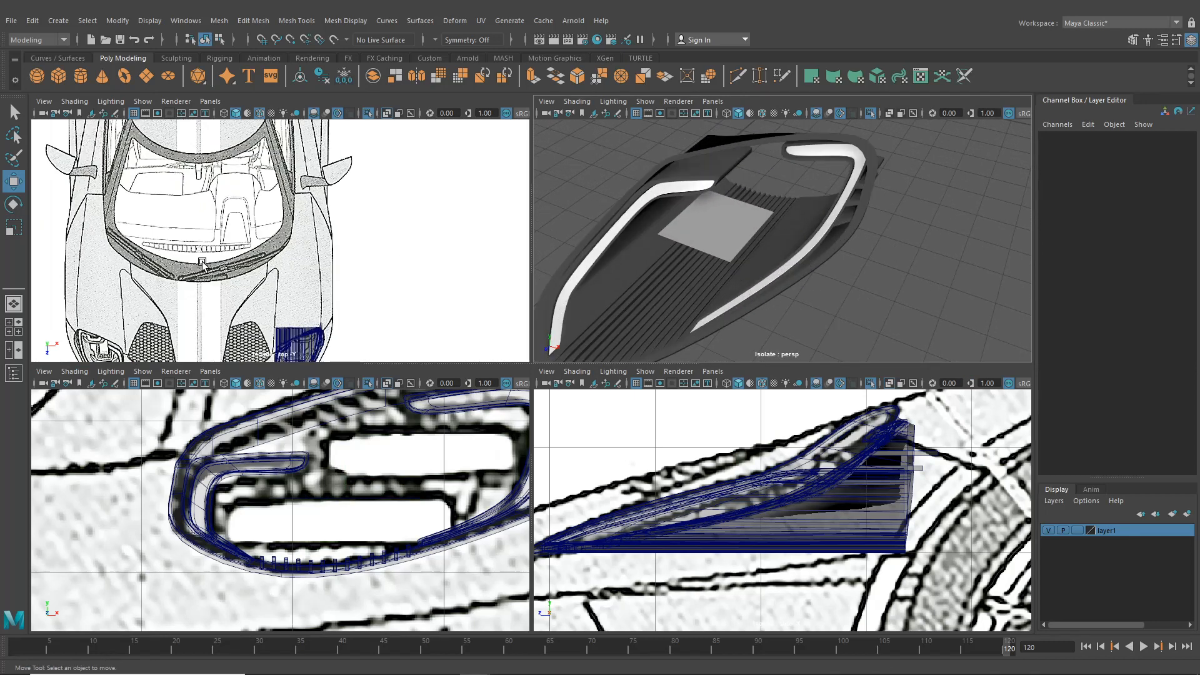
click(394, 220)
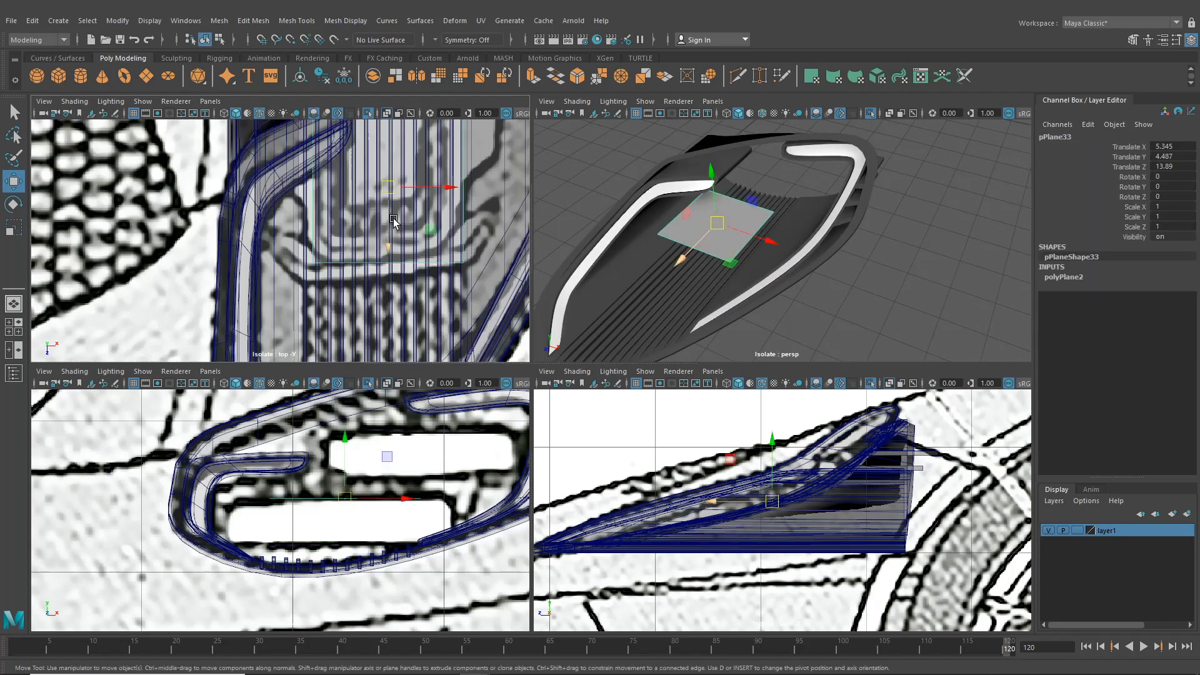
alt+middle_drag(378, 207, 357, 218)
right_drag(384, 212, 326, 214)
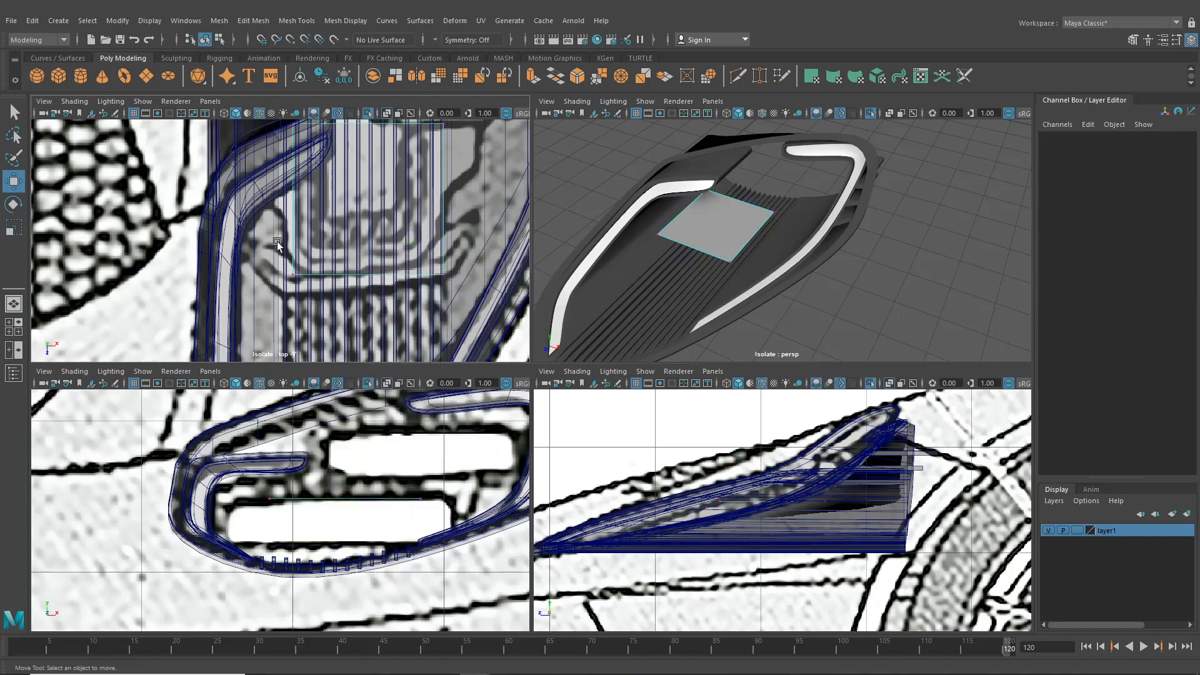
click(288, 278)
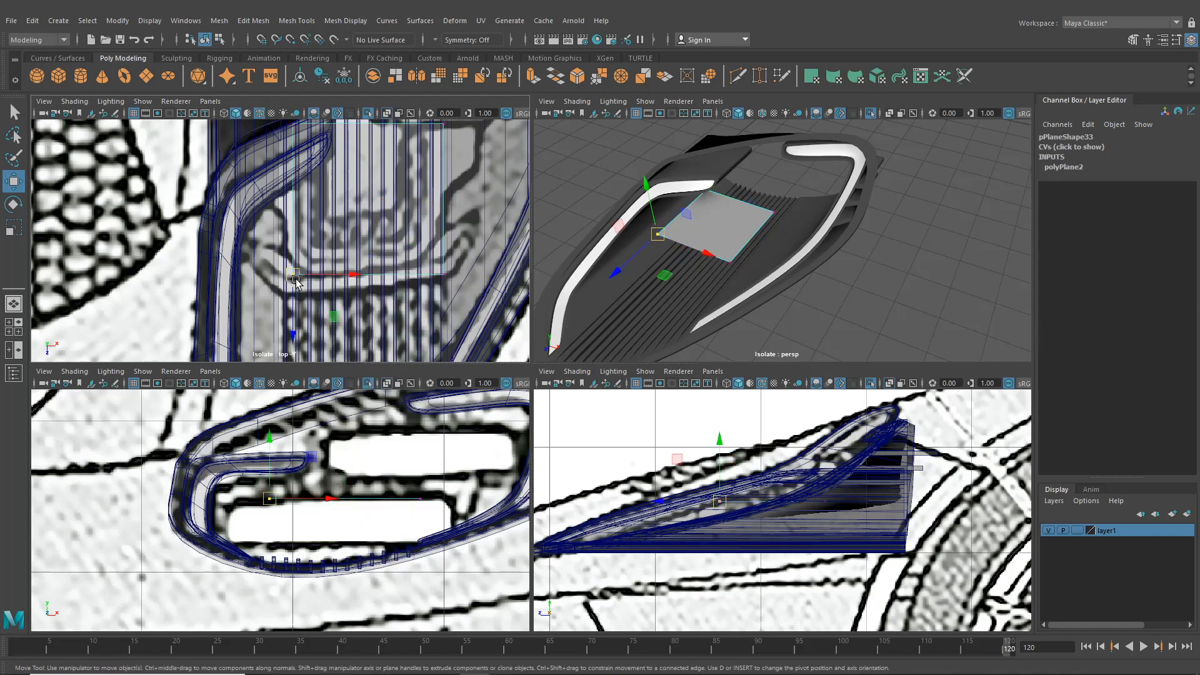
scroll(295, 279, up, 3)
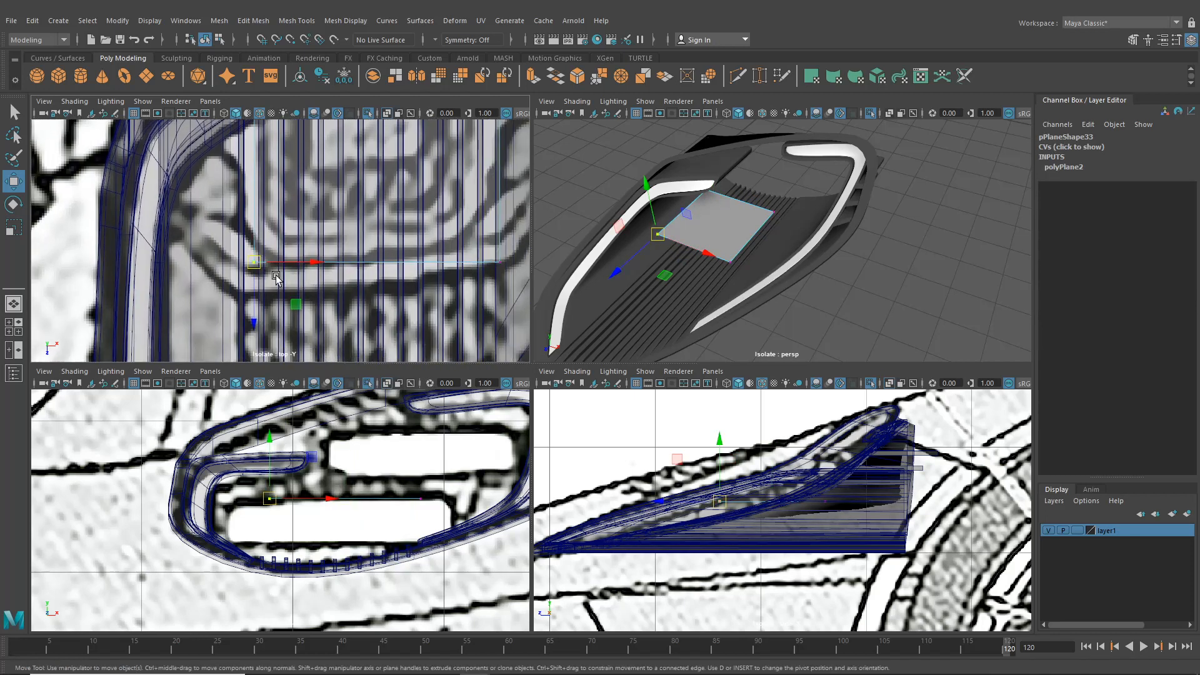
mouse_move(303, 276)
alt+middle_down()
mouse_move(298, 293)
mouse_move(313, 256)
alt+middle_up()
drag(247, 283, 351, 280)
alt+middle_drag(363, 263, 367, 295)
- Move the plane's other corner vertices in the top view to shrink it into a small narrow strip on the bracket
scroll(338, 265, down, 5)
drag(262, 163, 279, 179)
drag(273, 179, 375, 282)
drag(364, 273, 338, 268)
scroll(338, 270, up, 8)
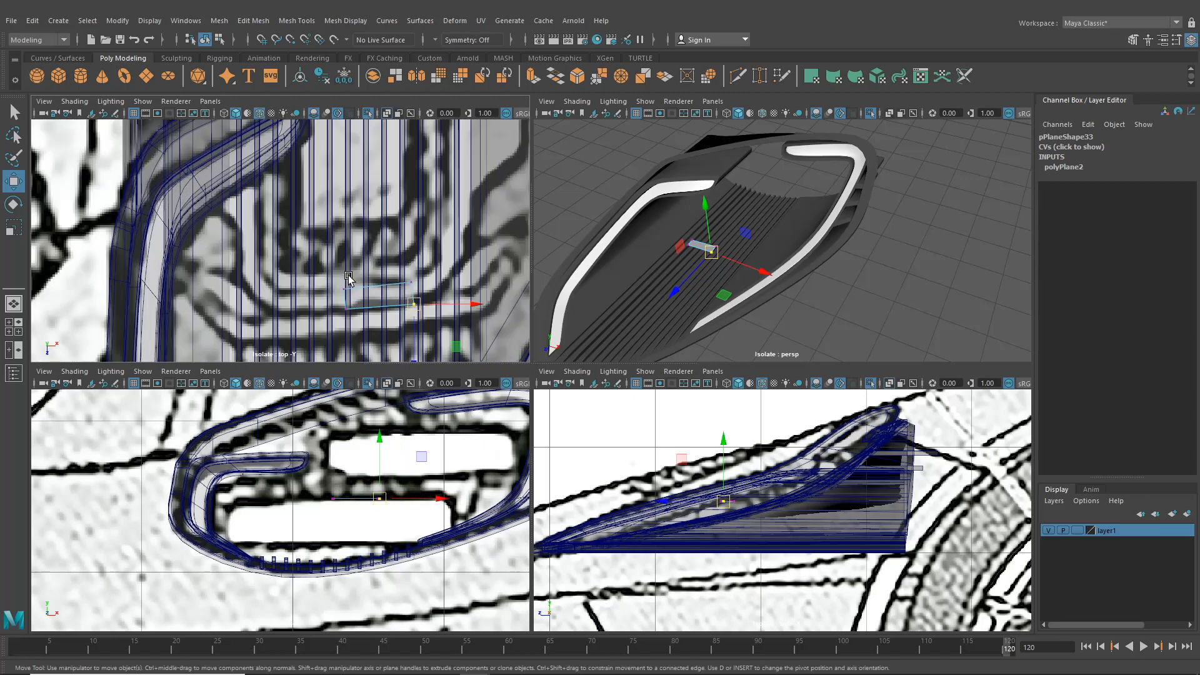
- Move the strip's four corner vertices in the top view to stretch it along the bracket's lower bar
drag(408, 255, 430, 254)
drag(398, 201, 420, 217)
drag(282, 253, 183, 271)
mouse_move(279, 215)
mouse_down()
mouse_move(307, 248)
mouse_move(187, 245)
mouse_up()
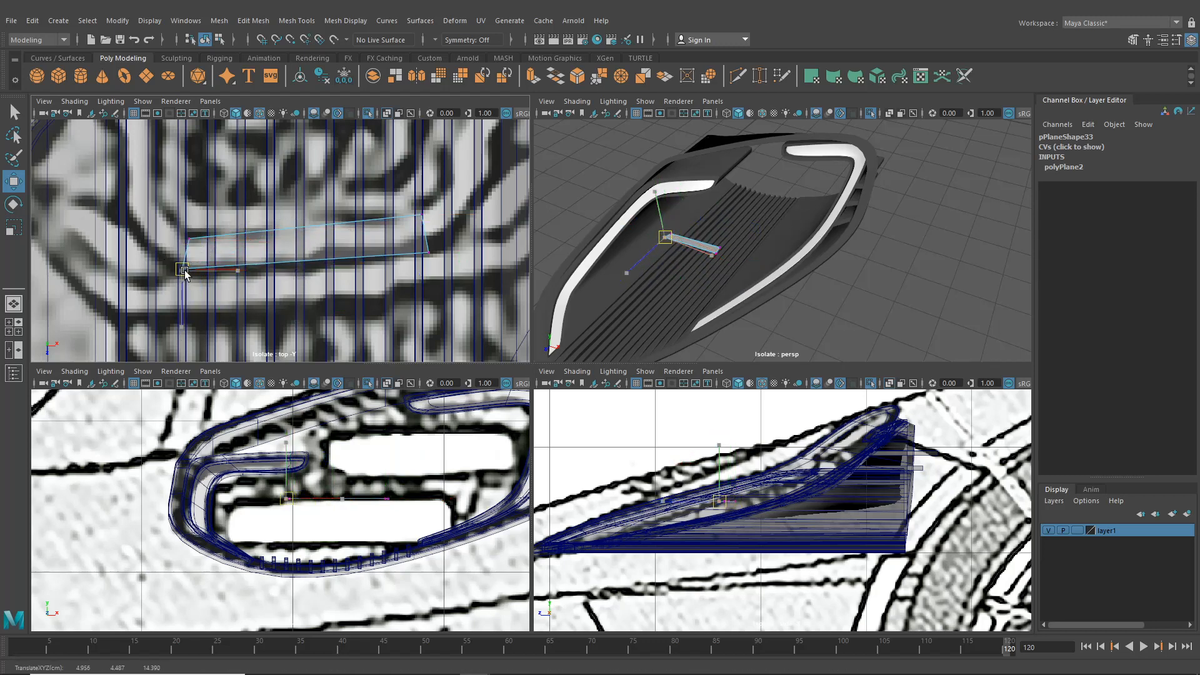
- Scale the strip's two long edges flat in depth so that each runs straight across in the top view
scroll(271, 258, down, 5)
scroll(272, 257, up, 5)
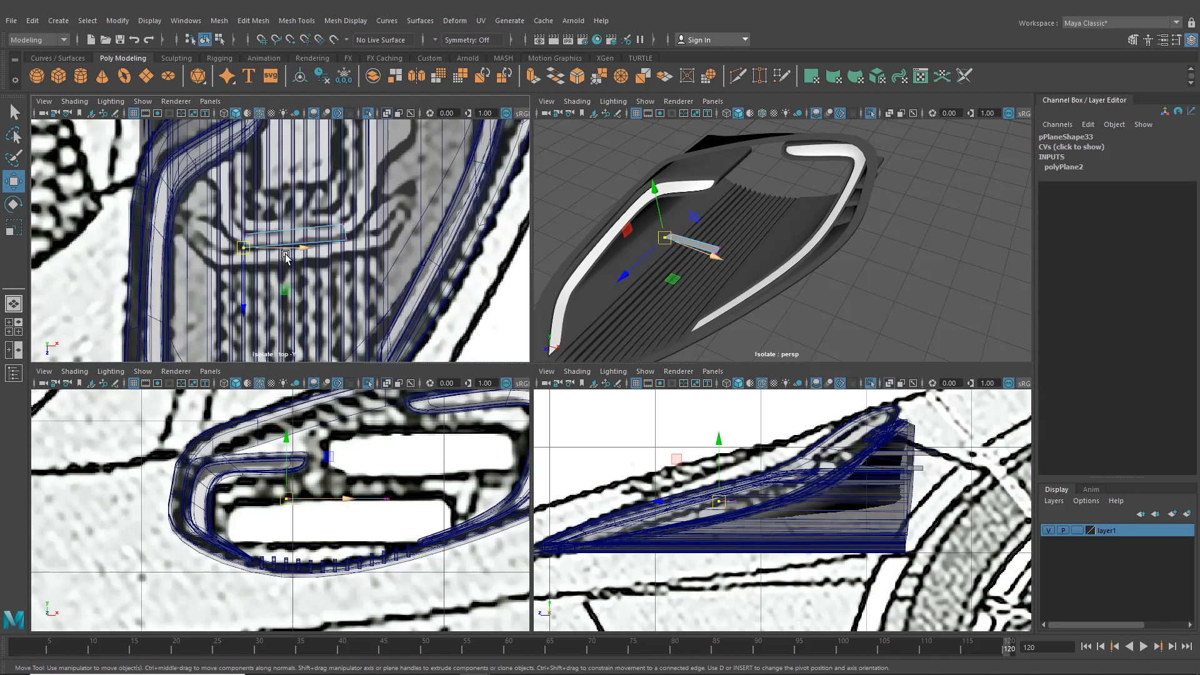
scroll(306, 250, up, 1)
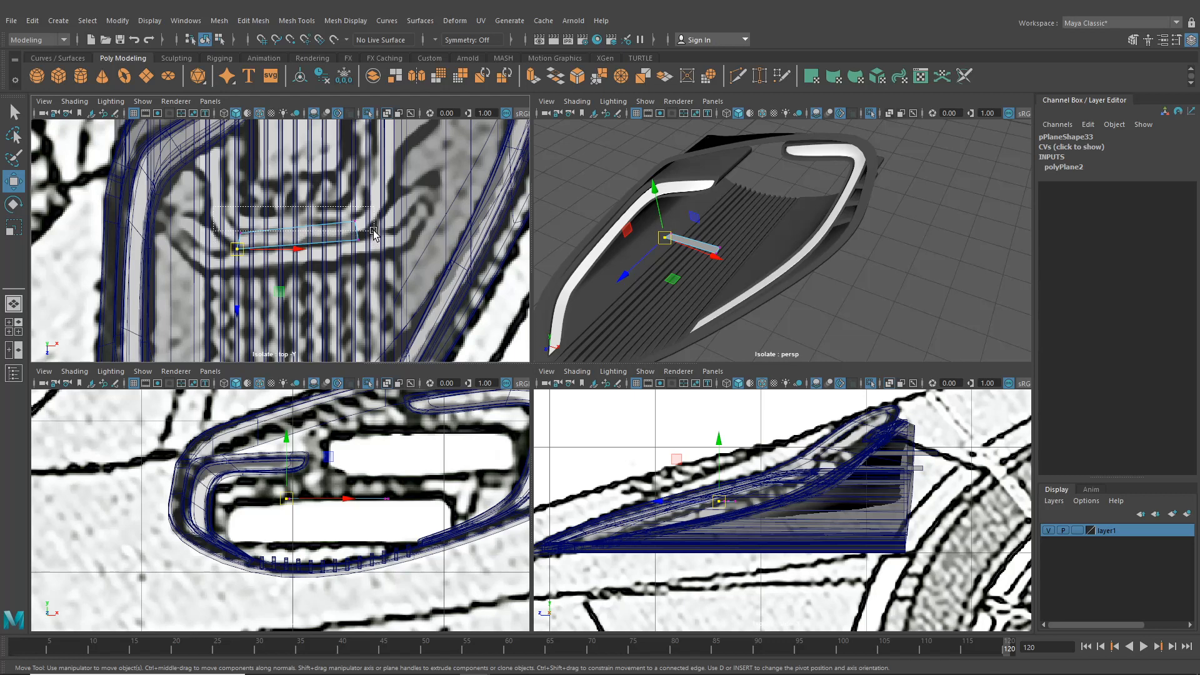
drag(373, 233, 374, 233)
click(14, 229)
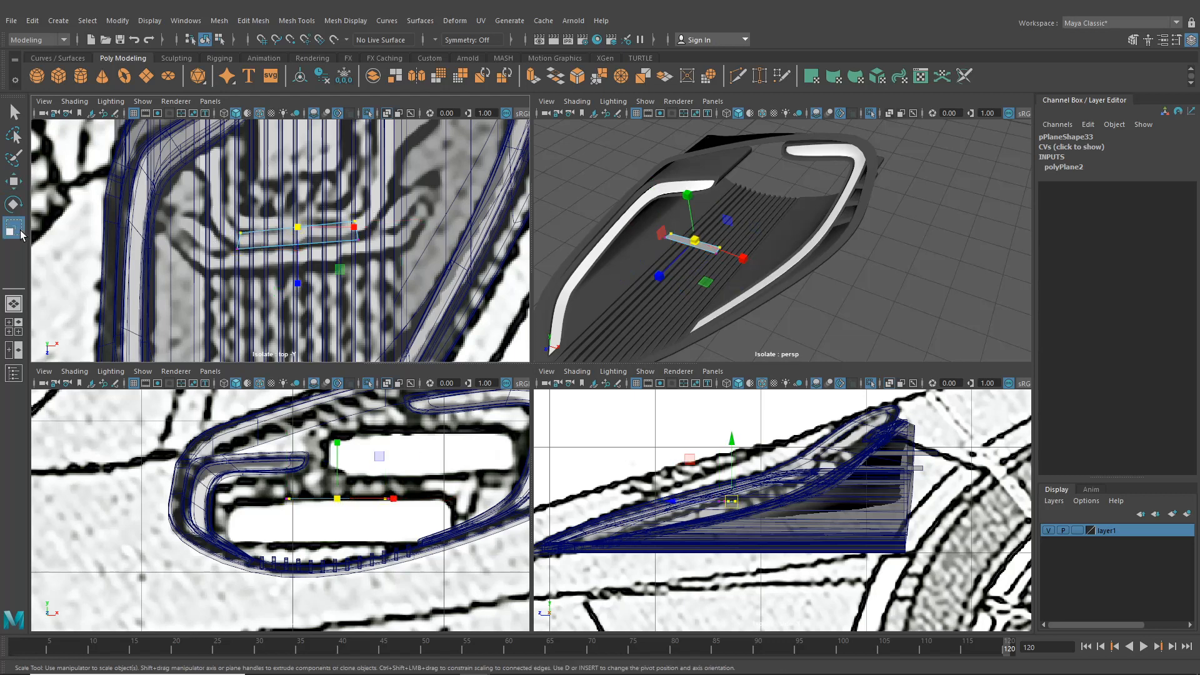
click(296, 285)
drag(423, 327, 181, 240)
drag(298, 284, 296, 236)
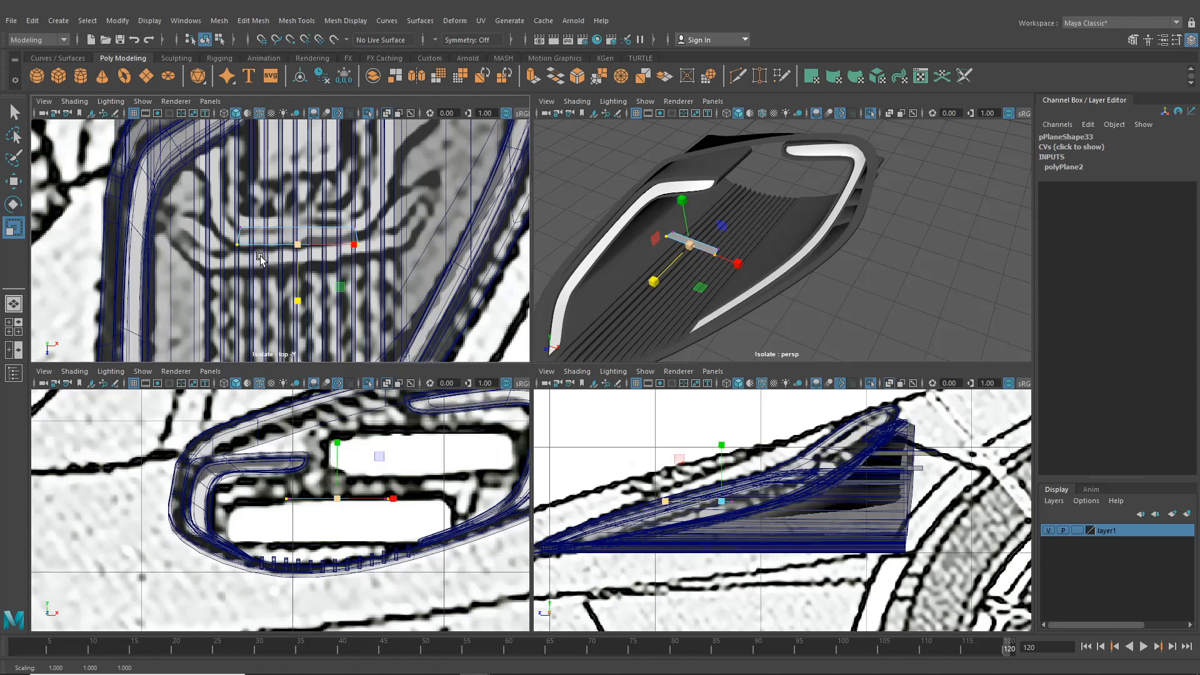
- Shorten the strip by moving its left vertices inward to mid-bar, and adjust its lower right corner to the bracket line
click(13, 180)
scroll(301, 261, up, 3)
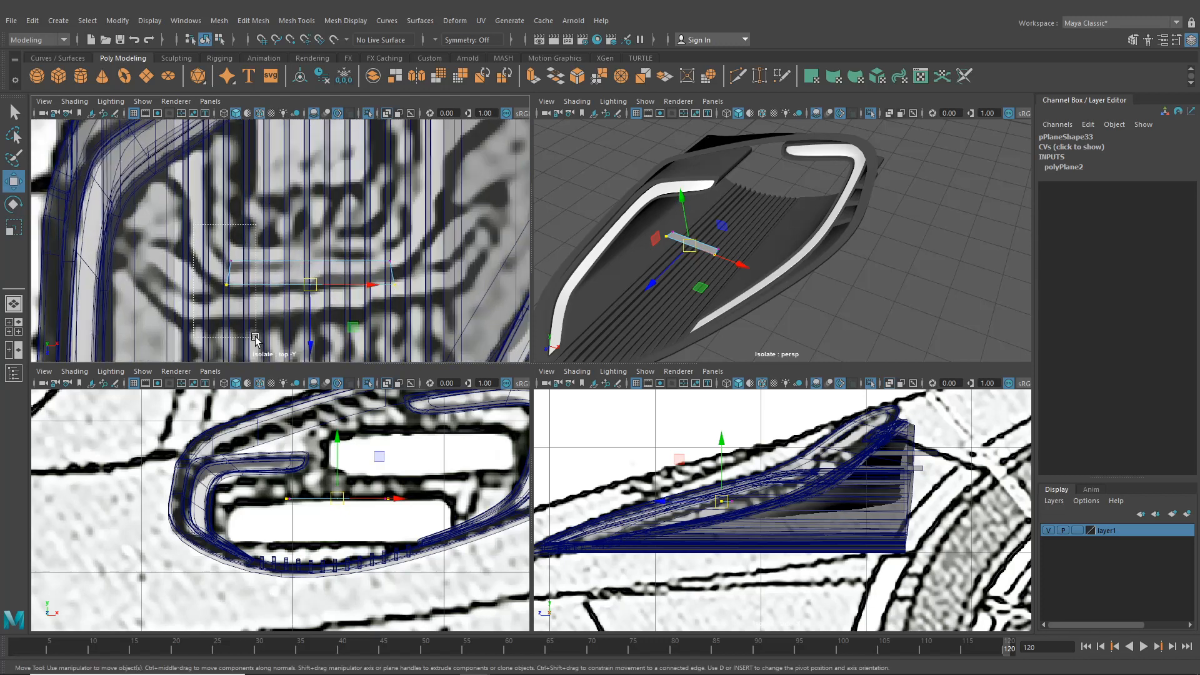
drag(255, 339, 253, 337)
key(r)
drag(287, 279, 368, 279)
key(w)
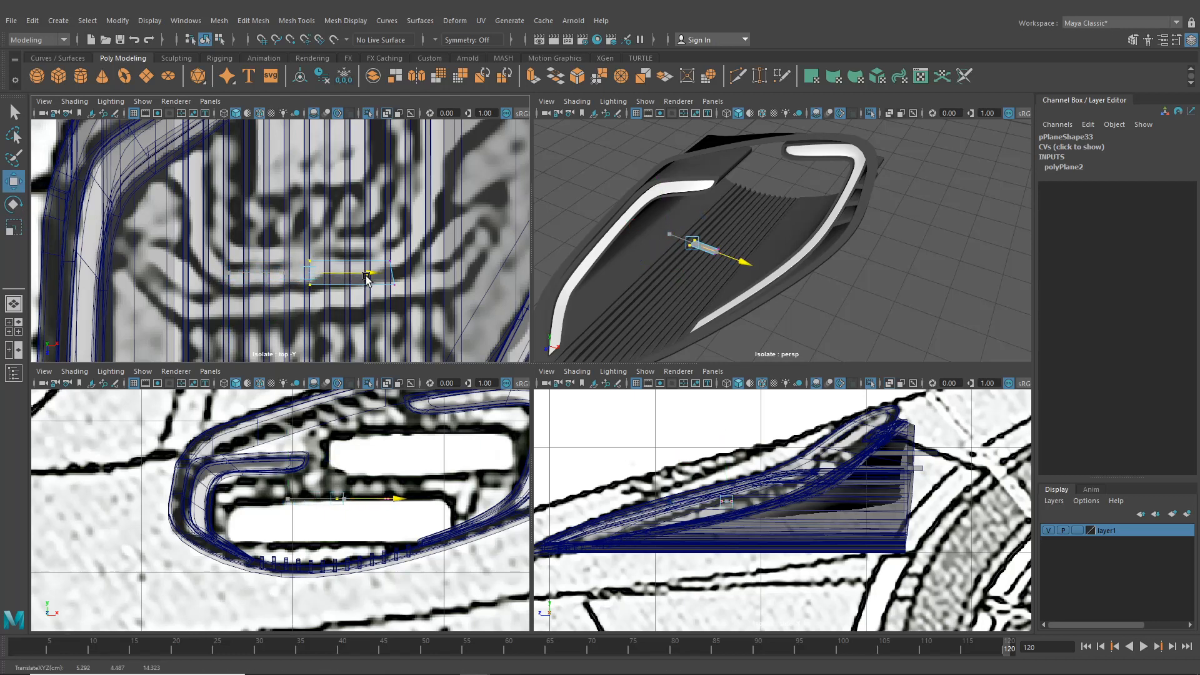
alt+middle_drag(375, 289, 368, 285)
drag(404, 294, 376, 260)
click(387, 274)
scroll(282, 248, down, 4)
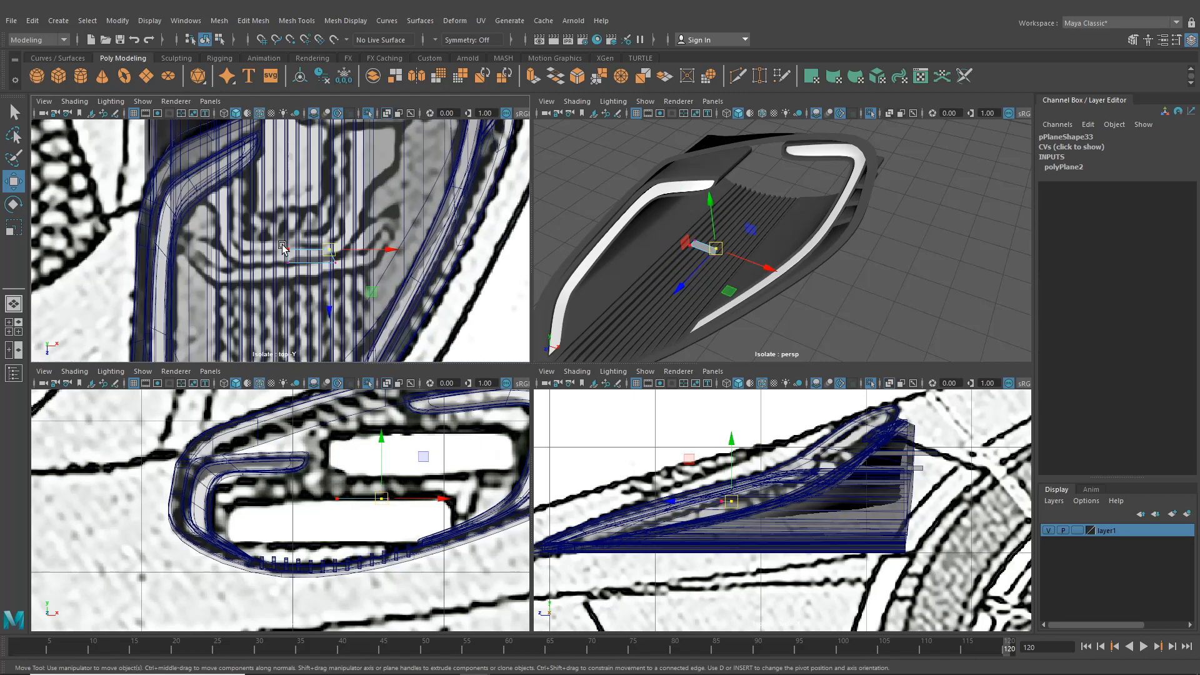
- Extrude the strip's right end edge twice in the top view to follow the bracket's curved corner
right_drag(316, 254, 320, 224)
scroll(350, 257, up, 3)
click(353, 266)
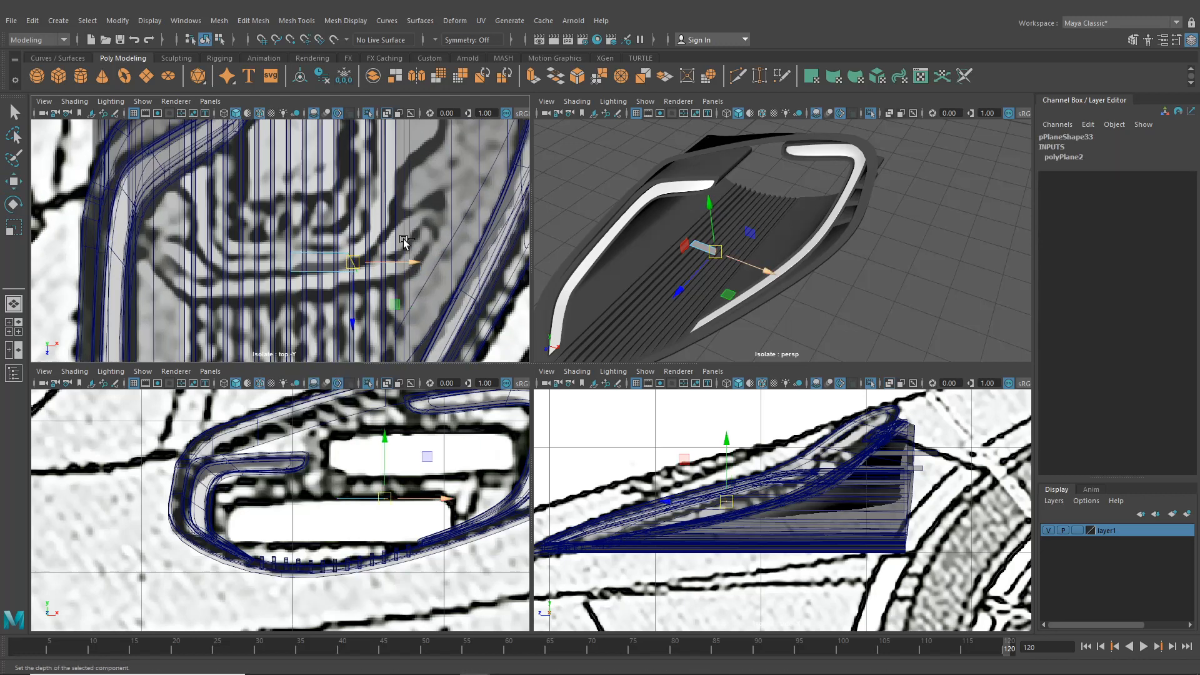
key(ctrl+e)
drag(354, 262, 376, 253)
key(ctrl+e)
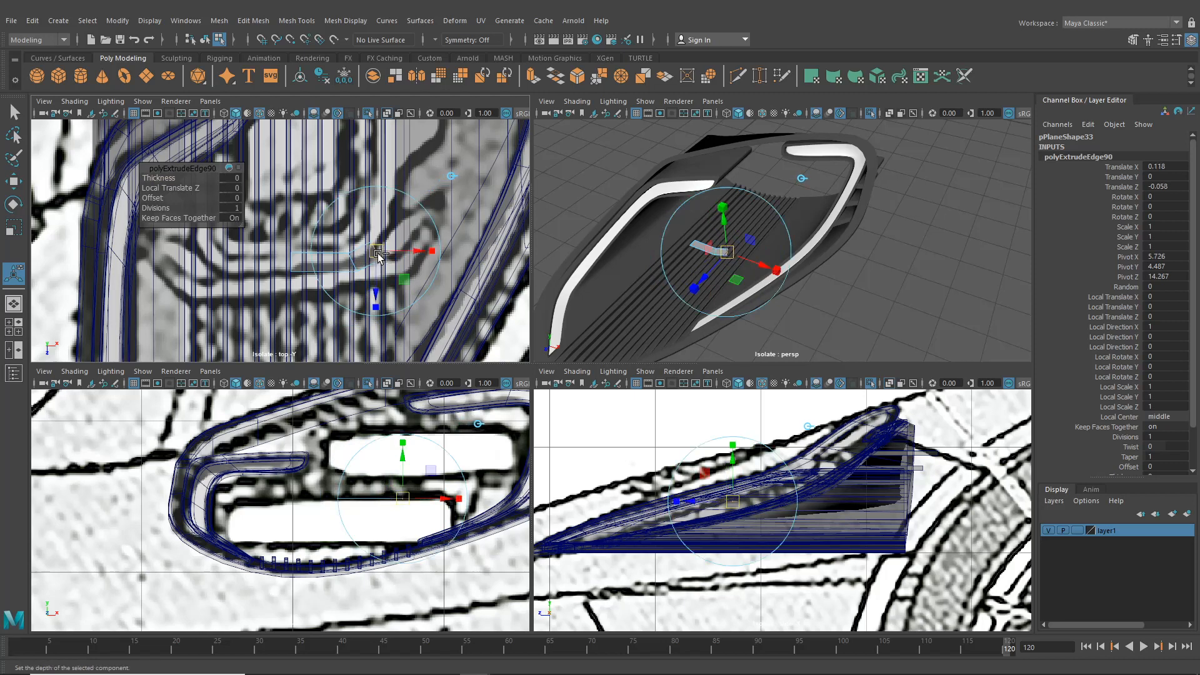
drag(375, 251, 389, 232)
- Reposition the extruded corner's vertices in the top view to match the bracket's bend on the blueprint
right_drag(386, 239, 335, 238)
click(11, 186)
scroll(438, 268, down, 2)
scroll(400, 273, up, 5)
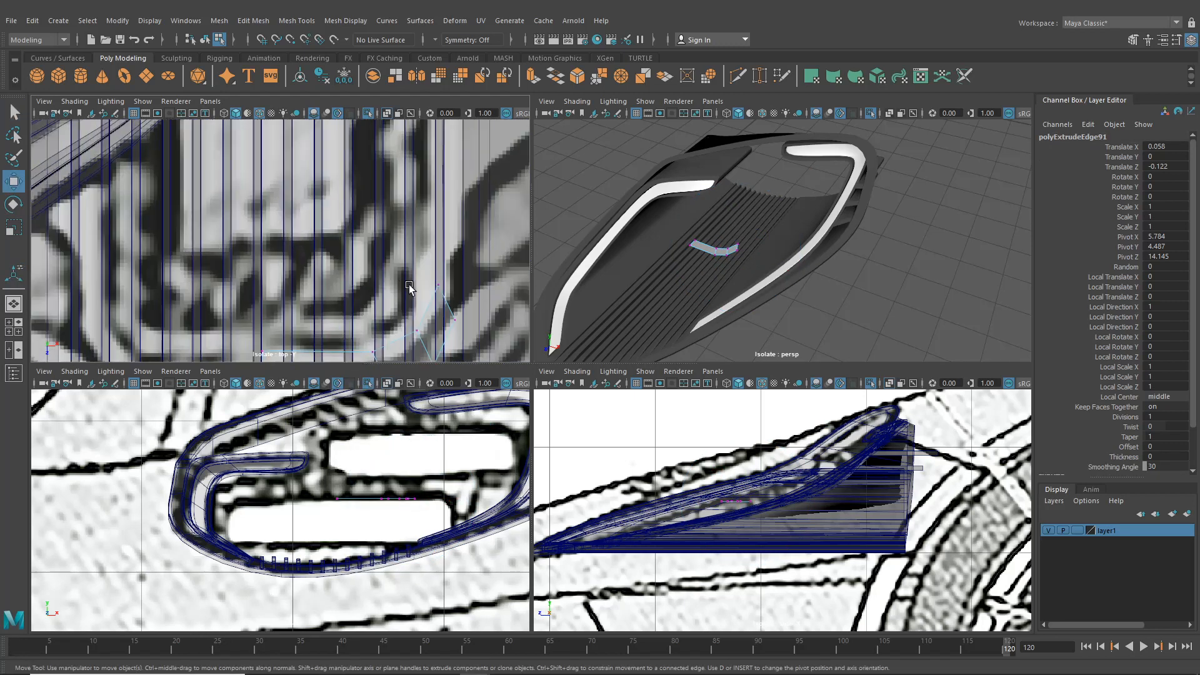
alt+middle_drag(407, 282, 378, 222)
scroll(353, 208, down, 3)
click(349, 237)
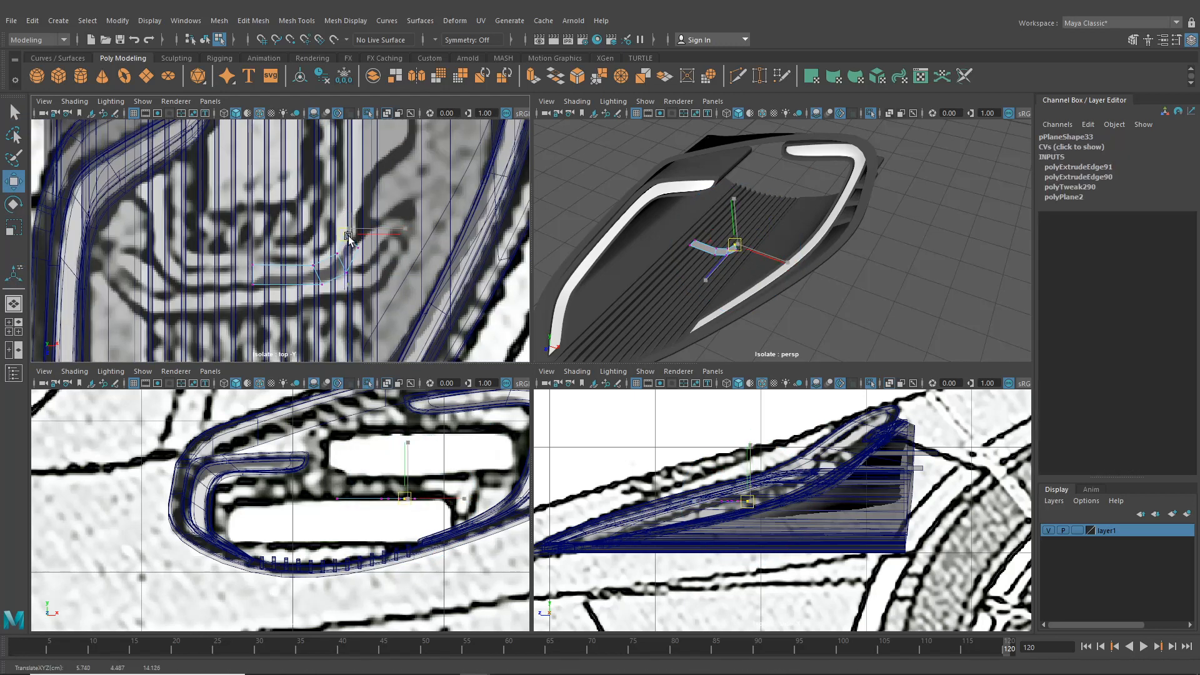
scroll(348, 240, up, 3)
drag(349, 239, 376, 234)
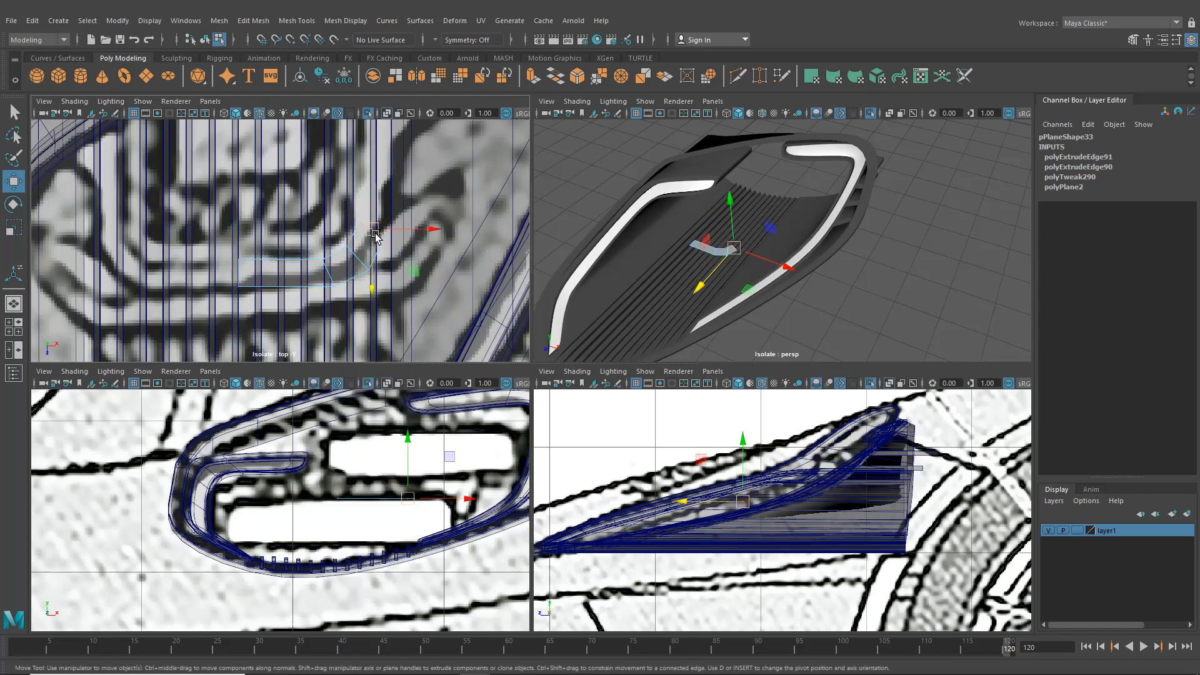
- Extrude the strip's end edge about 0.31 units along the bracket's straight side arm in the top view
key(ctrl+e)
alt+middle_drag(447, 155, 438, 202)
click(439, 201)
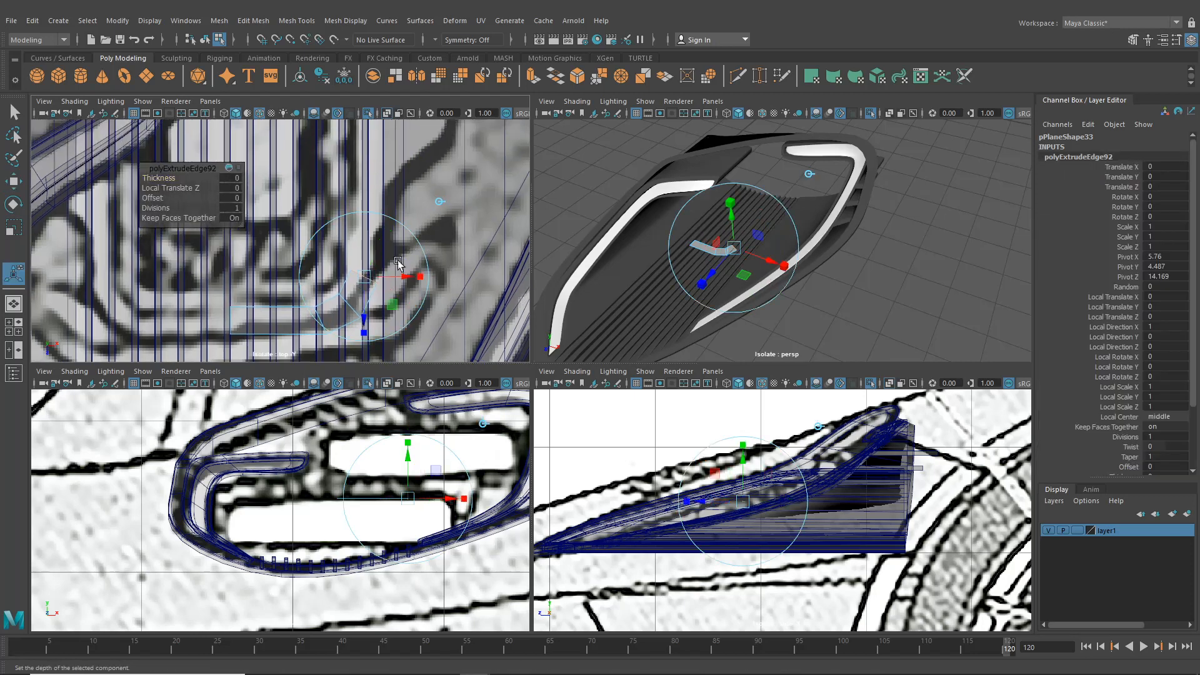
click(405, 275)
drag(365, 276, 385, 189)
alt+middle_drag(398, 230, 399, 246)
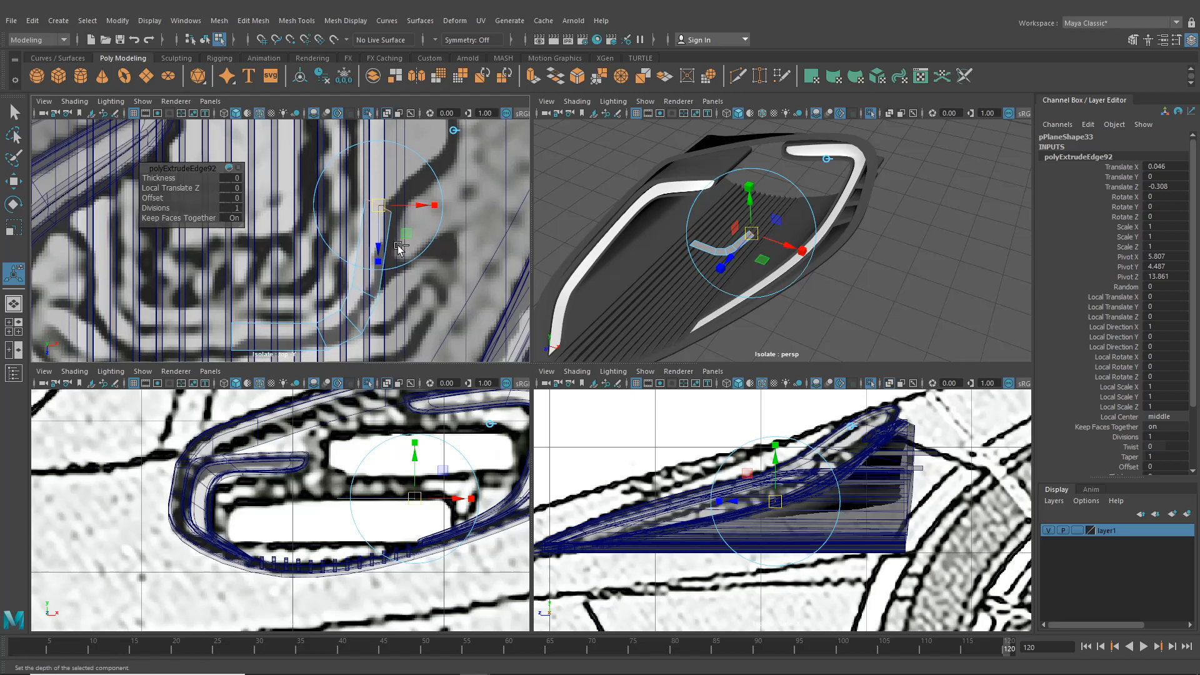
- Extrude the end edge diagonally outward along the bracket, about 0.24 units in X and 0.18 in depth
key(ctrl+e)
drag(382, 203, 449, 162)
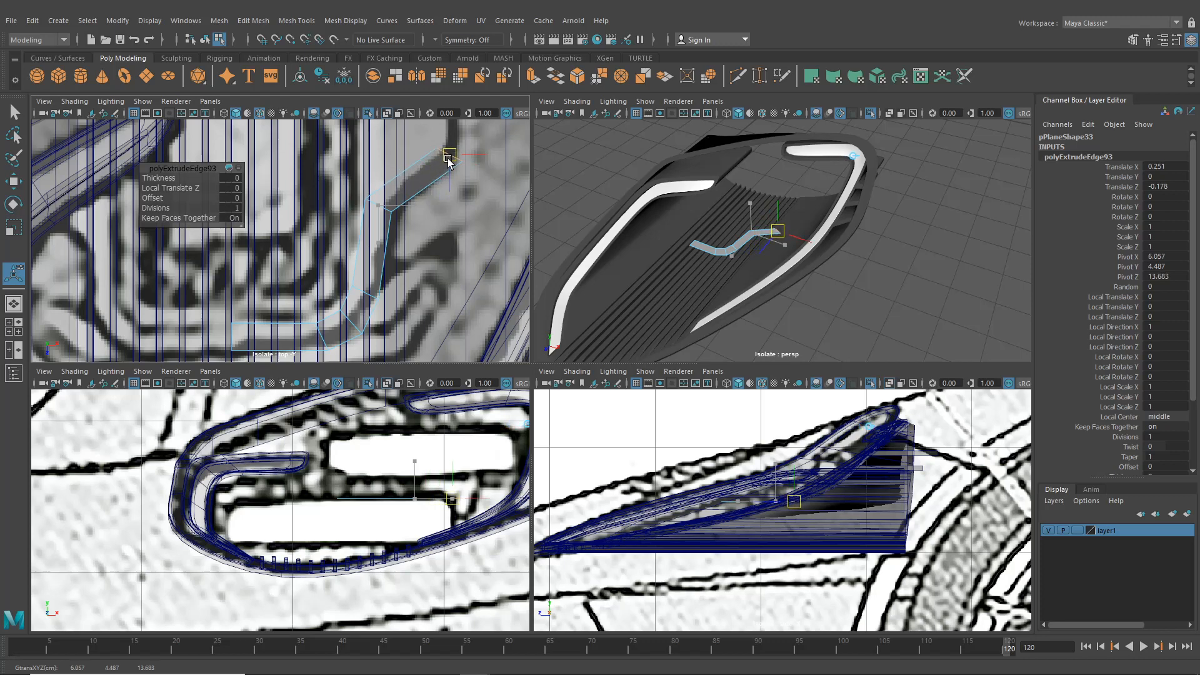
alt+middle_drag(444, 161, 418, 266)
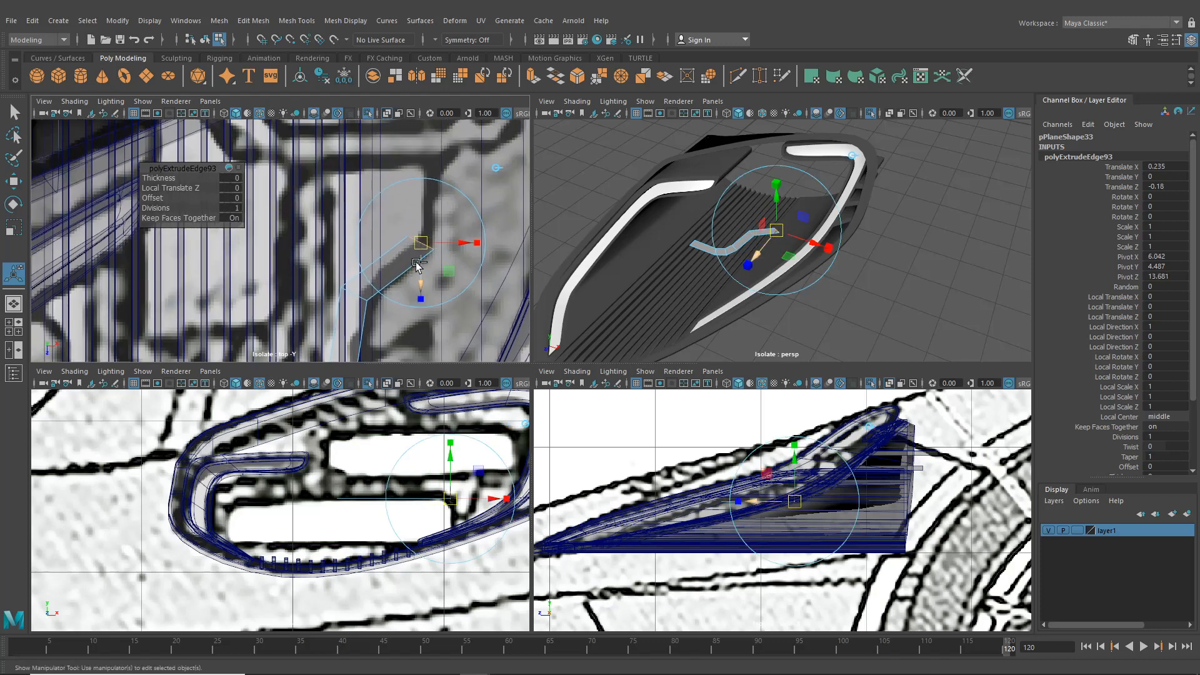
- Extrude the end edge straight back about 0.66 units and scale it flat in depth
key(ctrl+e)
drag(418, 288, 421, 127)
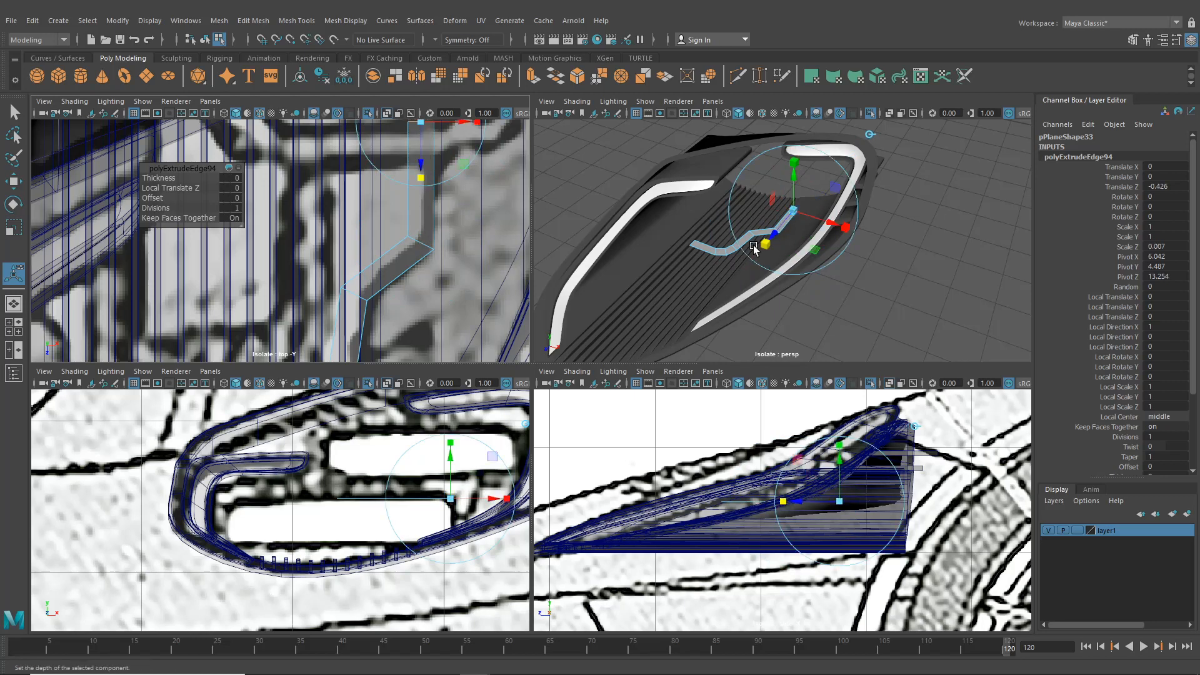
alt+drag(755, 246, 683, 260)
scroll(747, 286, up, 5)
drag(750, 234, 828, 243)
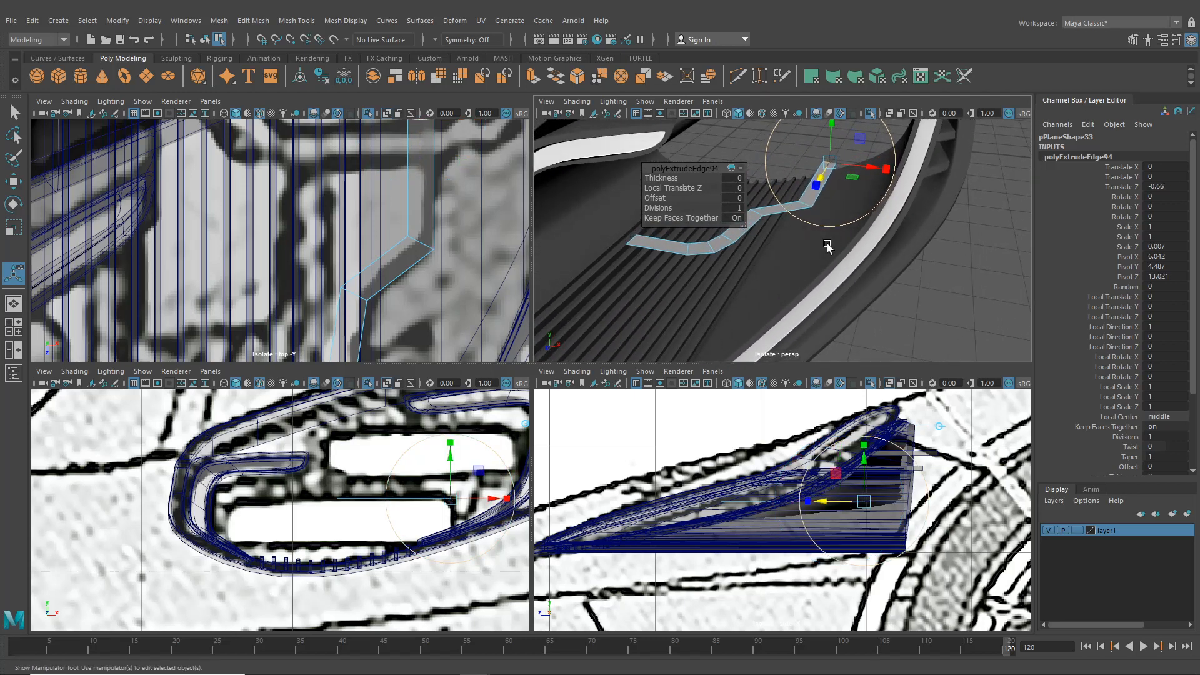
- Switch to vertex editing and lower the last segment's vertices below the lamp opening's upper edge in the front view
alt+middle_drag(715, 249, 770, 248)
right_click(769, 247)
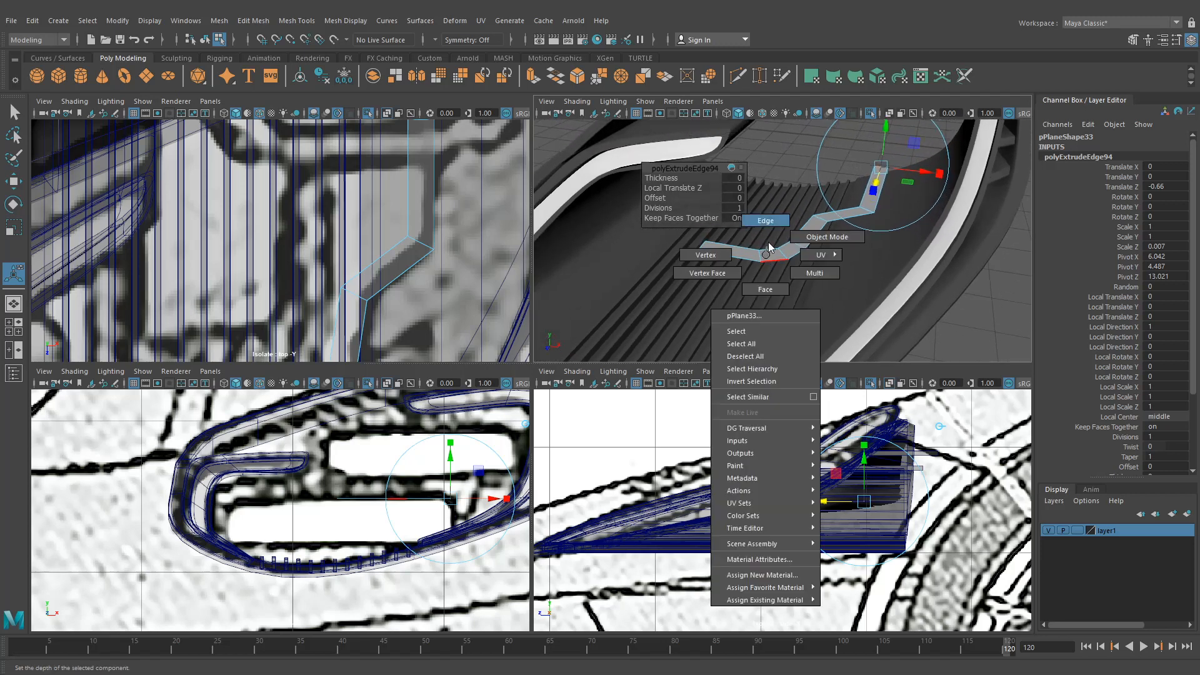
click(718, 255)
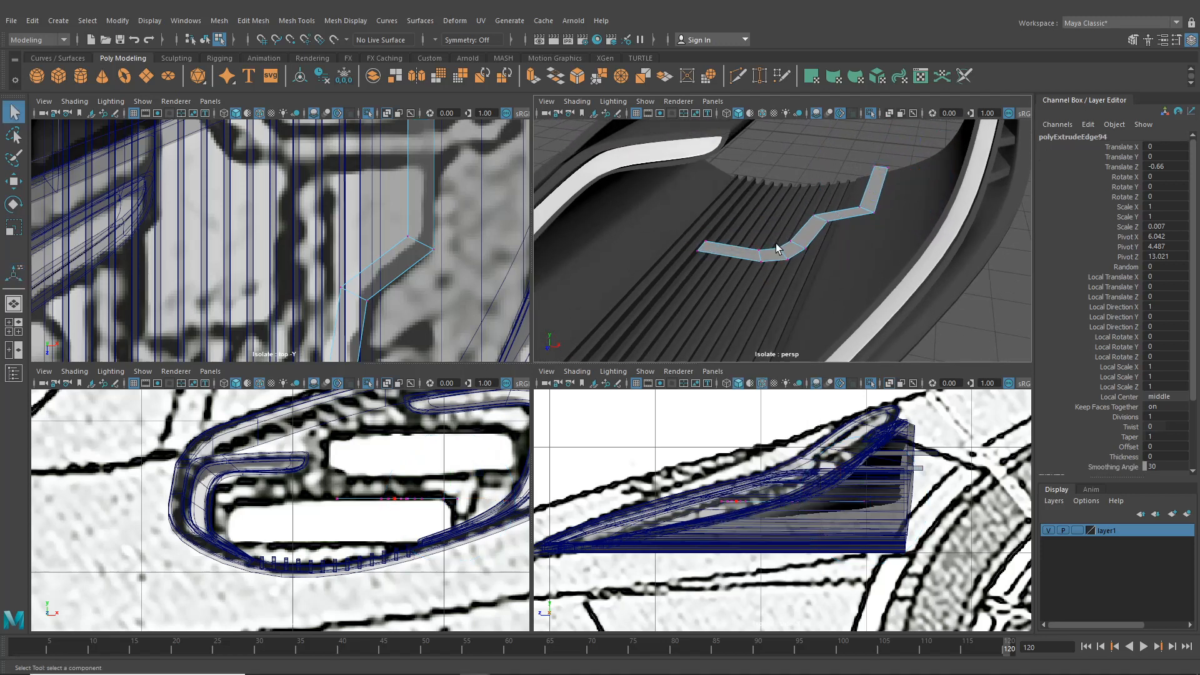
alt+drag(594, 275, 825, 232)
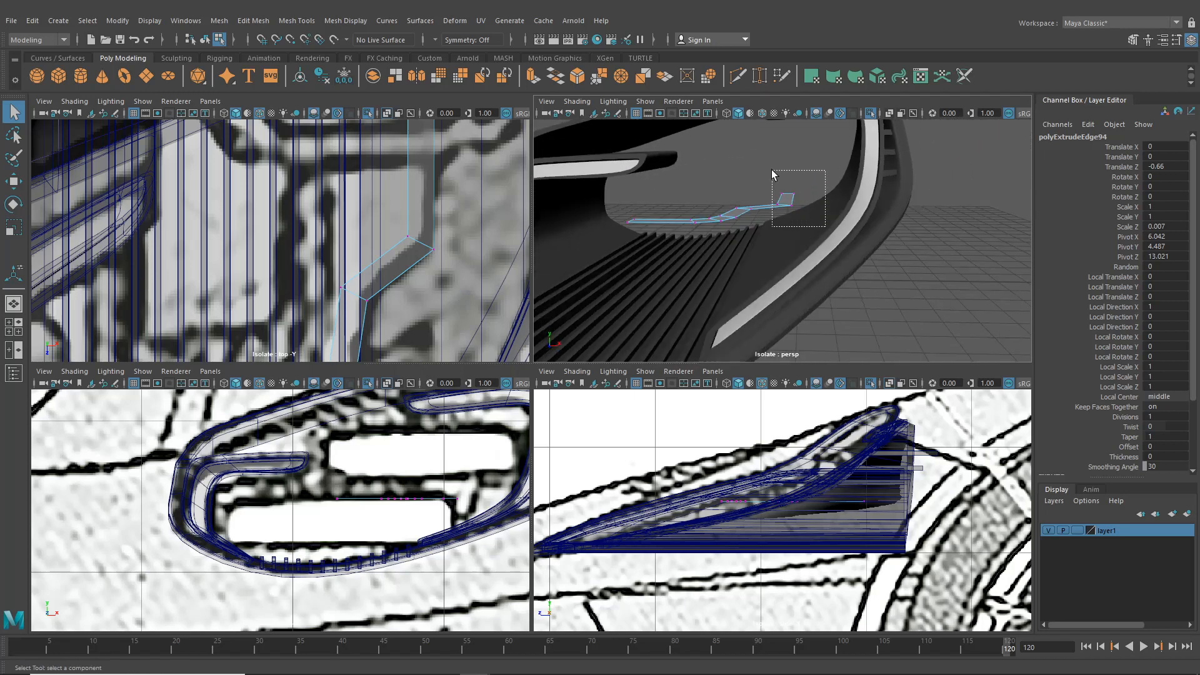
drag(771, 170, 771, 171)
click(14, 185)
key(f)
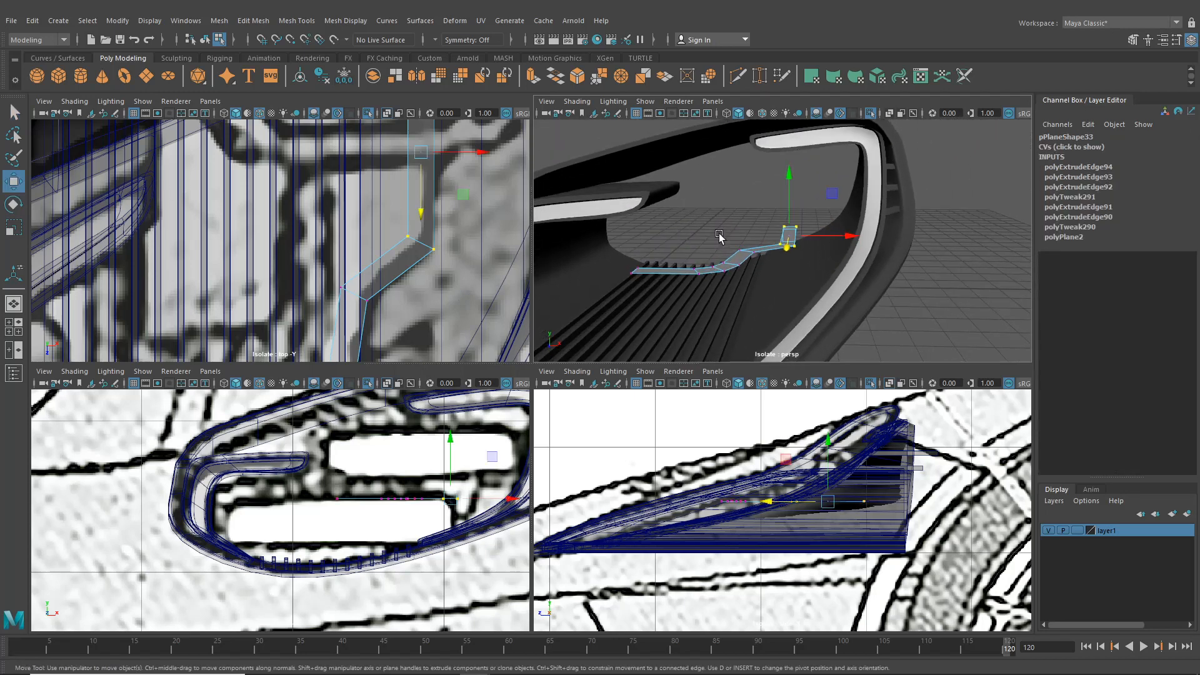
alt+middle_drag(473, 482, 395, 488)
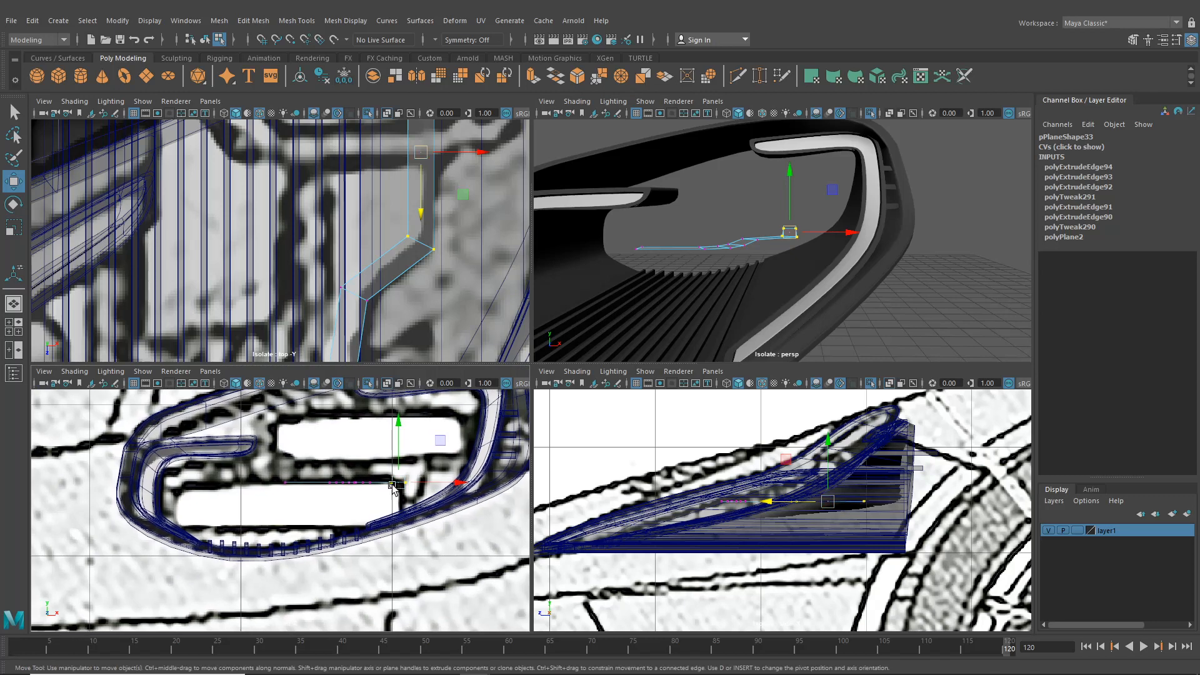
mouse_move(393, 440)
mouse_down()
mouse_move(396, 425)
mouse_move(402, 442)
mouse_up()
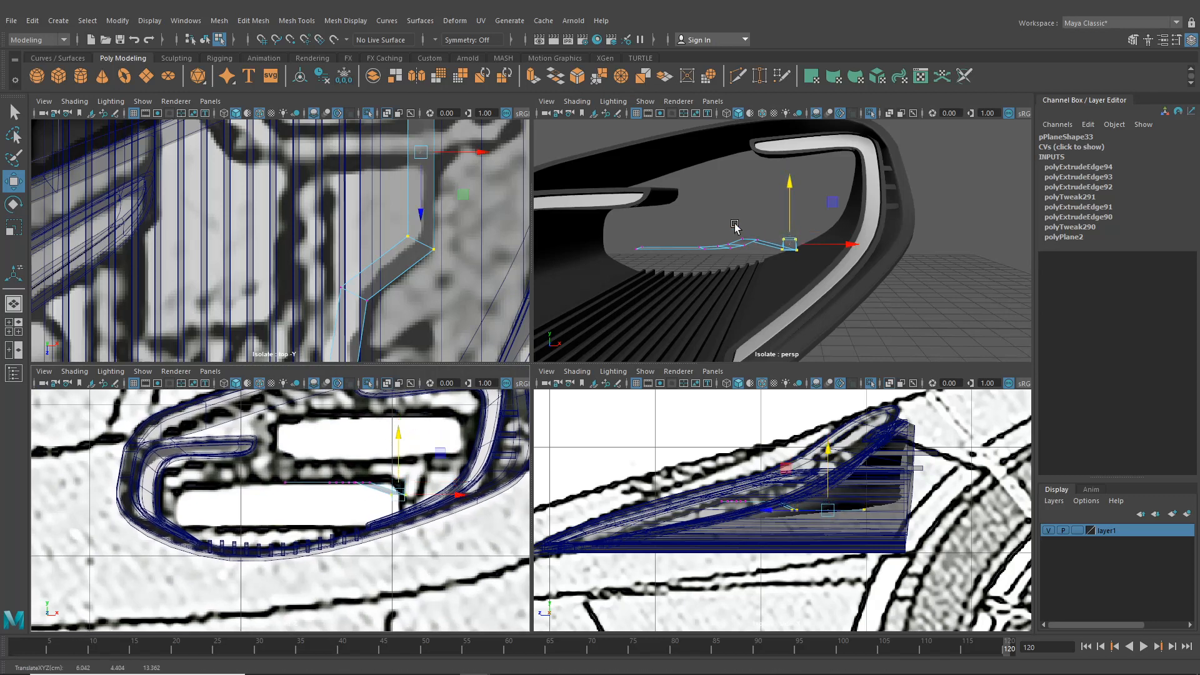
- Lower the two vertices at the strip's far end slightly further
alt+drag(735, 226, 754, 237)
alt+middle_drag(753, 236, 723, 238)
alt+right_drag(723, 238, 744, 255)
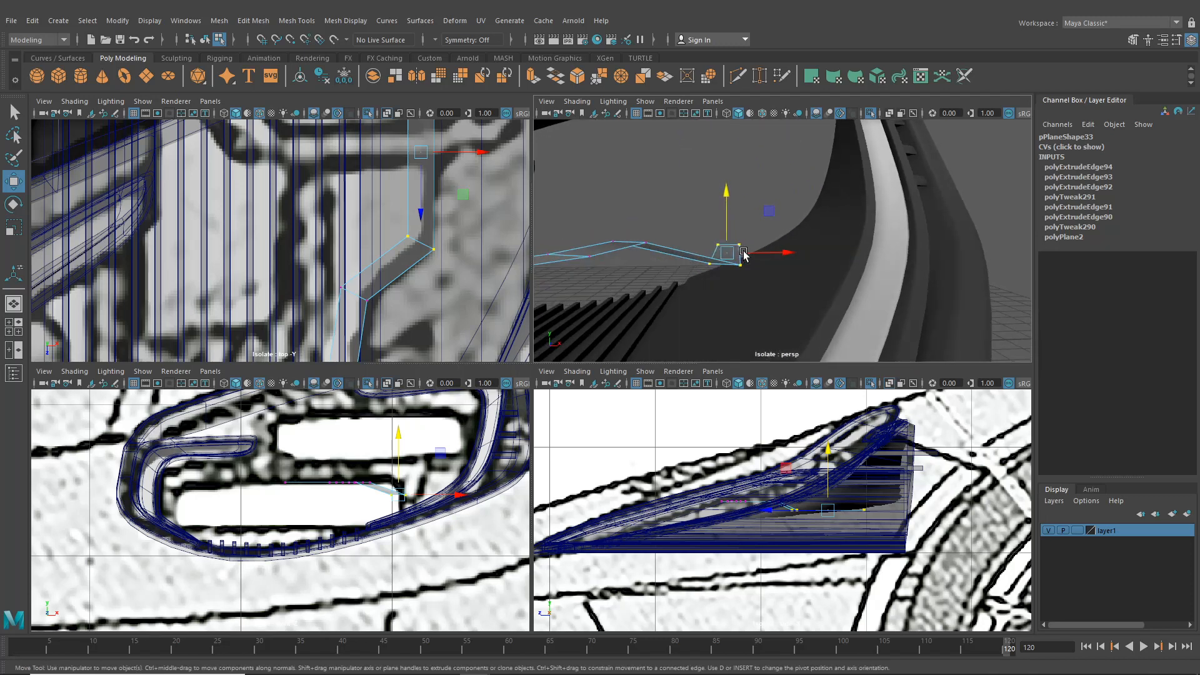
drag(738, 248, 740, 206)
drag(742, 212, 796, 236)
- Try to extrude the diagonal segment's inner edge backward about 0.73 units and scale it flat in depth
right_drag(728, 228, 727, 198)
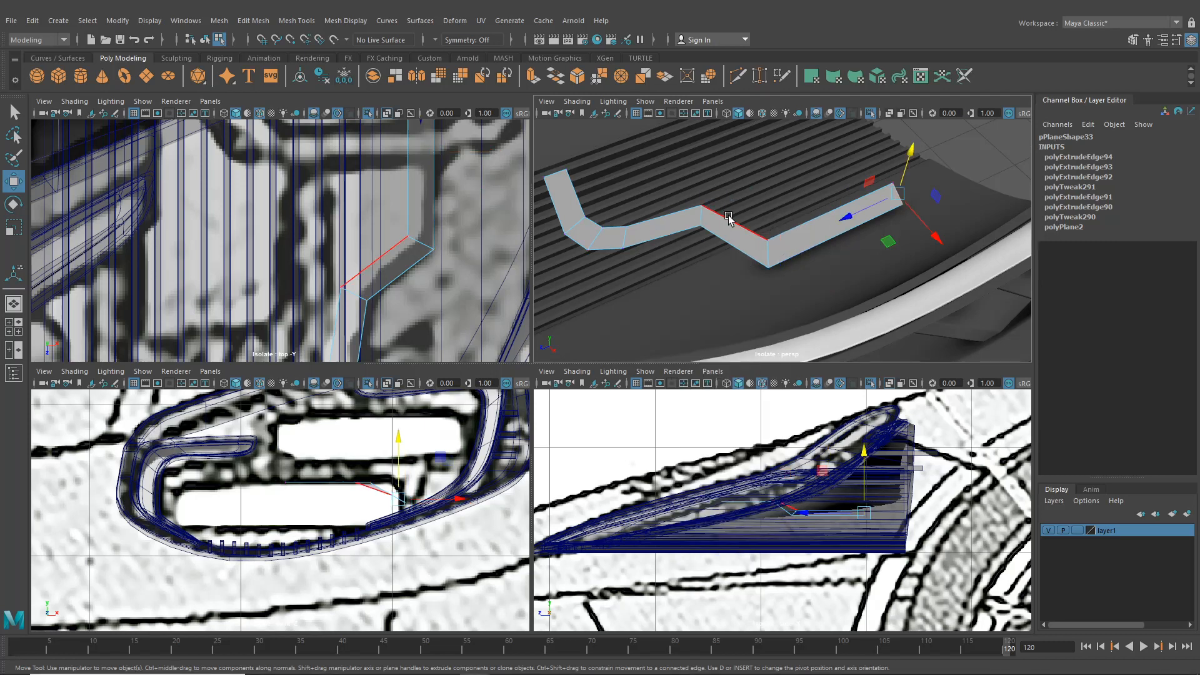
mouse_move(729, 218)
alt+mouse_down()
mouse_move(813, 180)
mouse_move(744, 198)
mouse_move(725, 238)
alt+mouse_up()
click(725, 237)
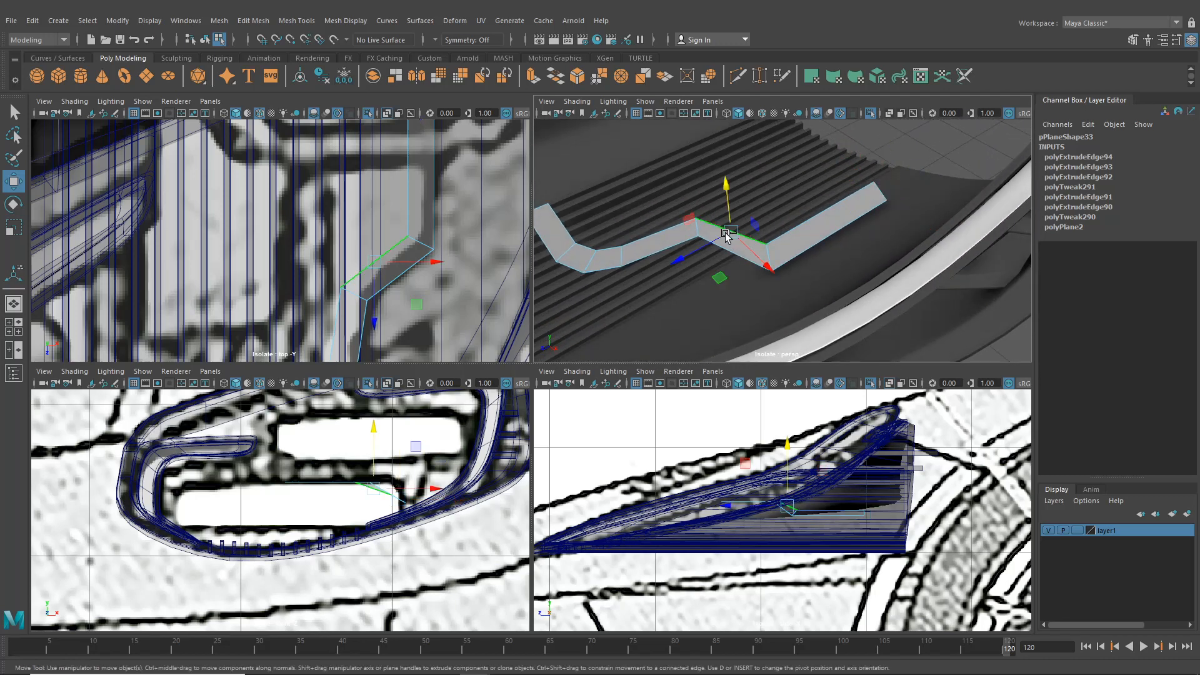
key(ctrl+e)
mouse_move(727, 239)
mouse_down()
mouse_move(826, 192)
mouse_move(742, 246)
mouse_up()
alt+right_drag(742, 247, 782, 236)
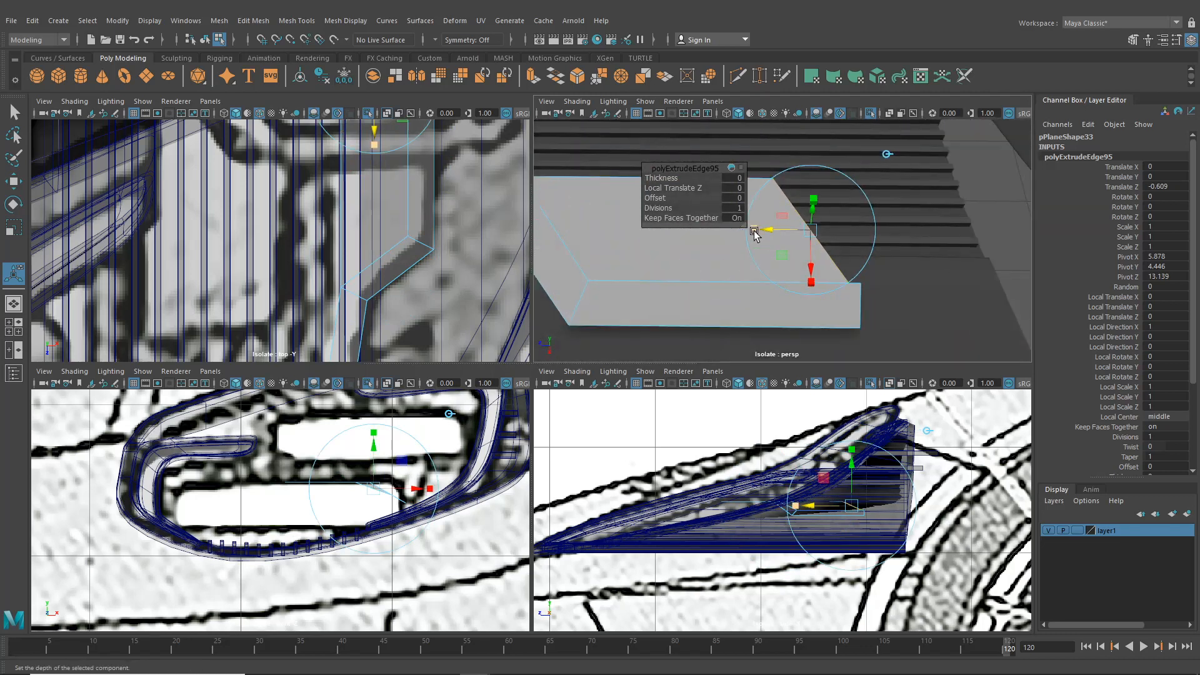
drag(755, 232, 821, 235)
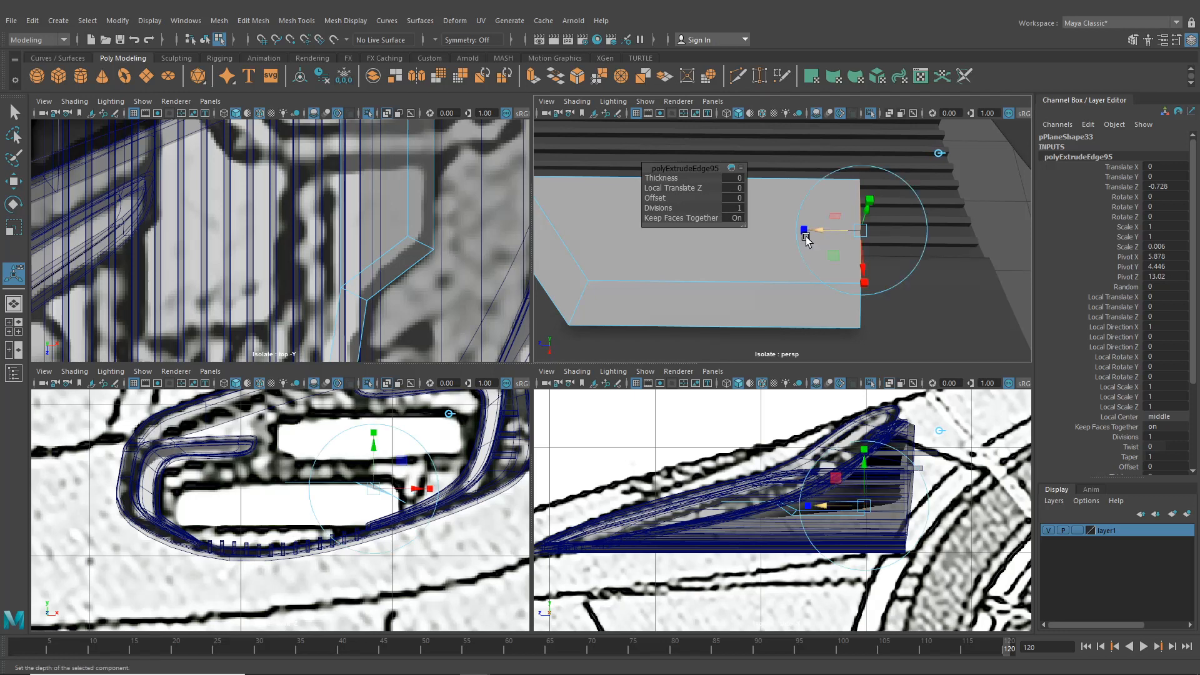
mouse_move(821, 235)
alt+mouse_down()
mouse_move(925, 200)
mouse_move(907, 215)
alt+mouse_up()
- Undo the extrusion of the diagonal segment's inner edge
key(ctrl+z)
key(ctrl+z)
key(ctrl+z)
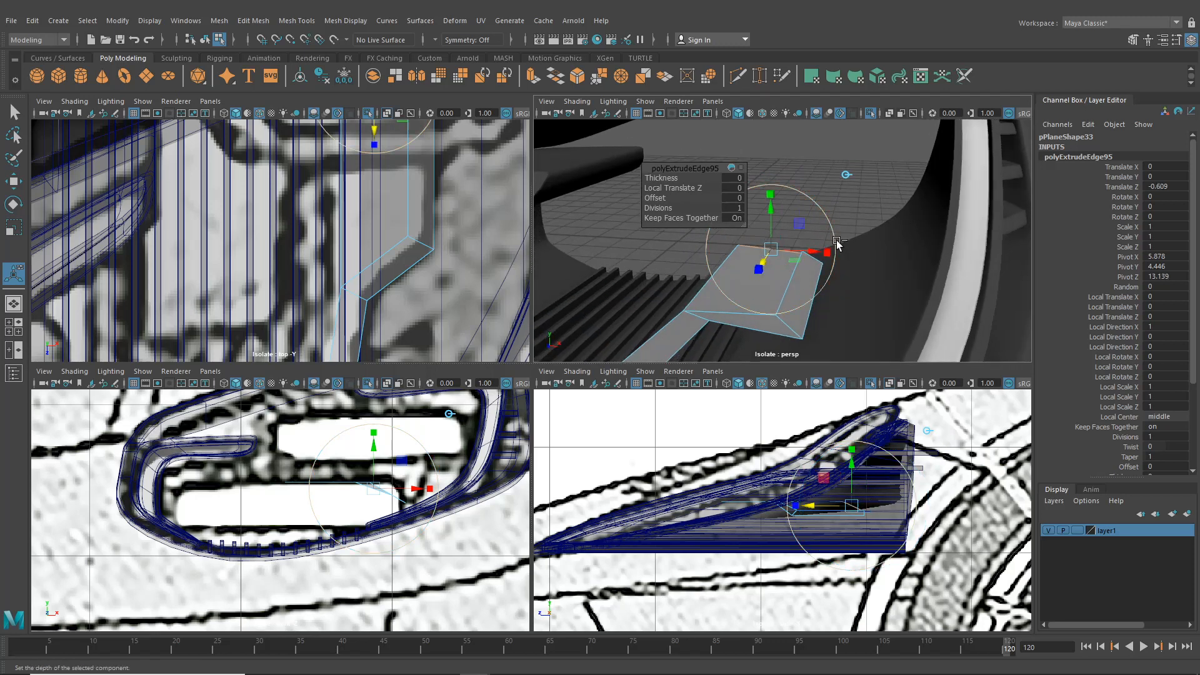
key(ctrl+z)
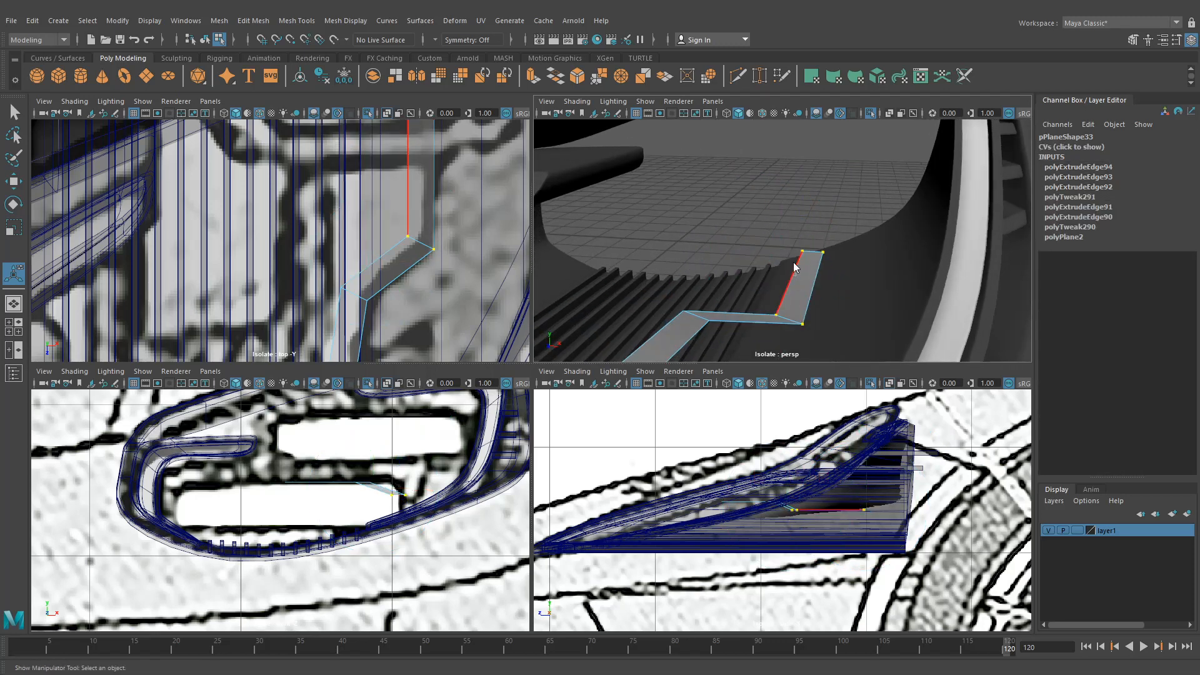
- Delete the strip's diagonal and straight end faces, and return to edge editing with the stray selection undone
right_drag(794, 275, 790, 305)
drag(778, 297, 809, 333)
key(Delete)
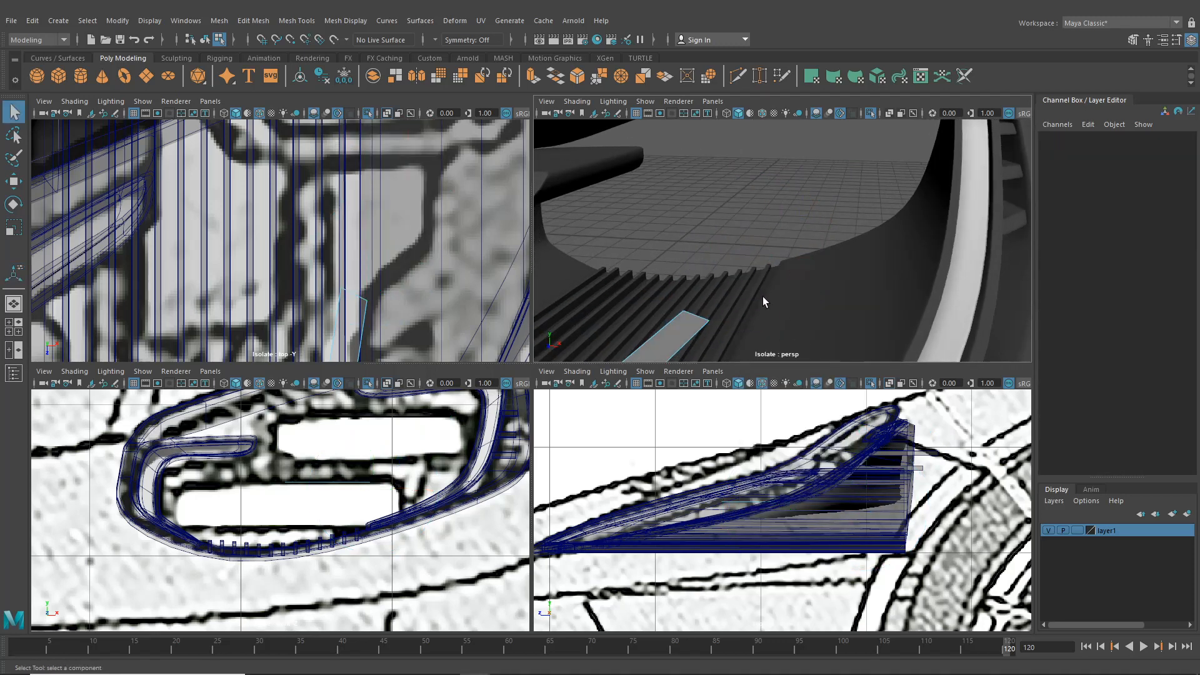
right_drag(348, 314, 357, 273)
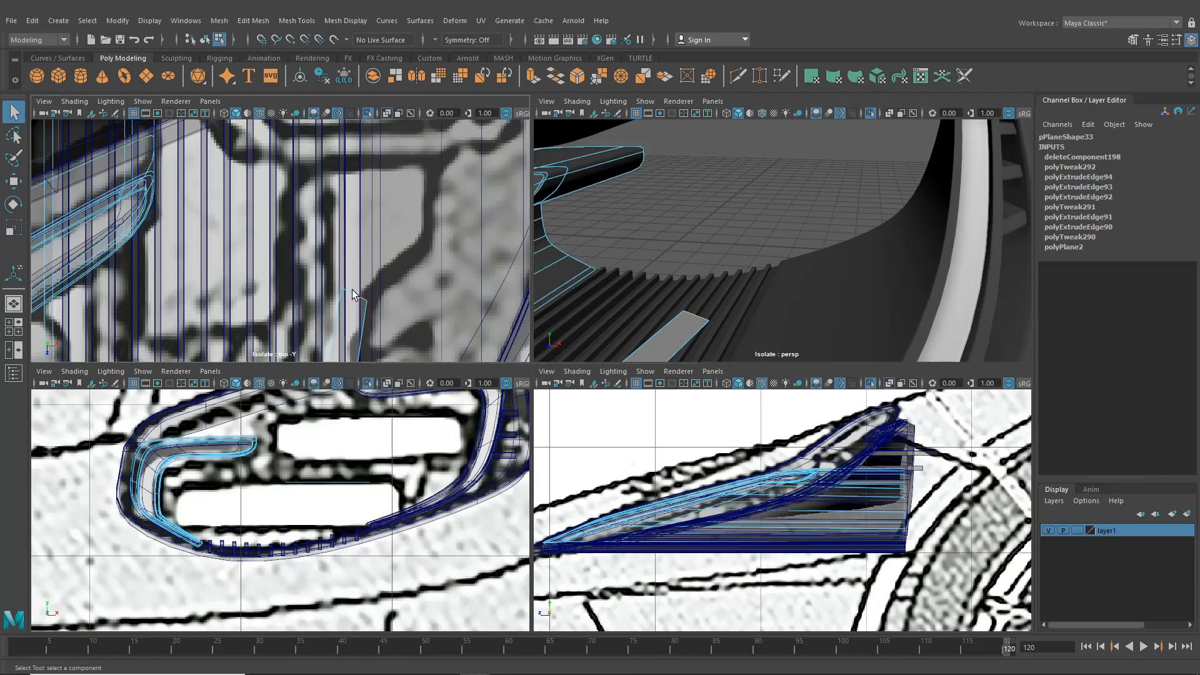
key(ctrl+z)
key(ctrl+z)
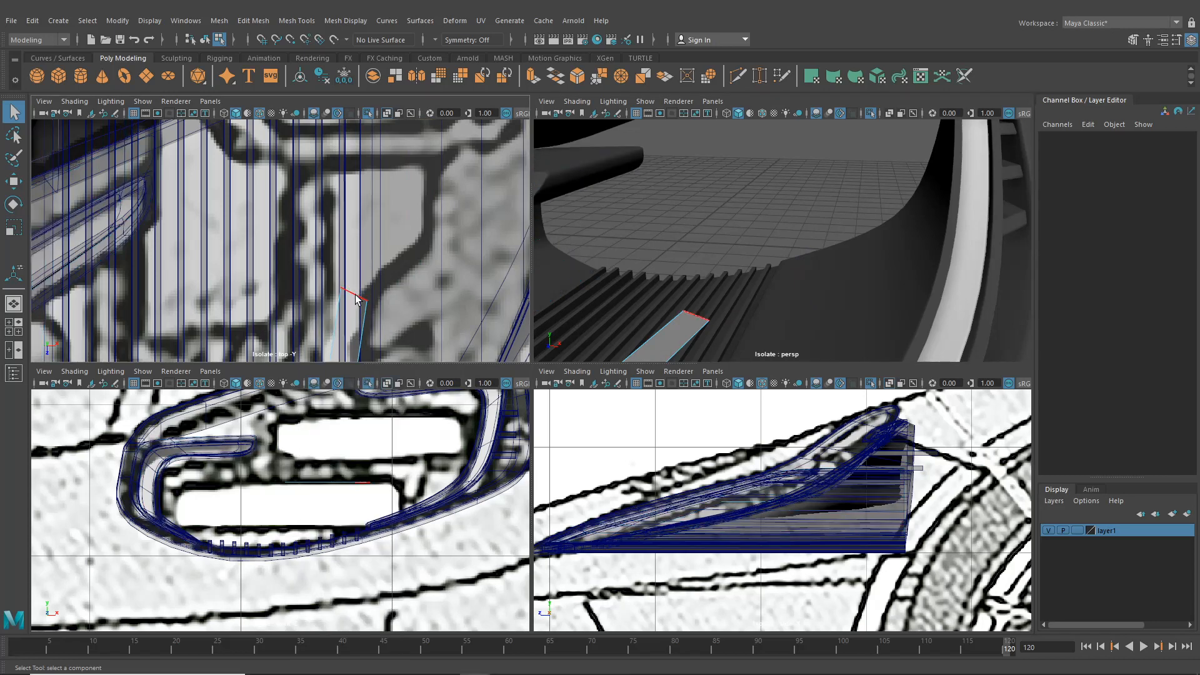
- Level the strip's far end edge by scaling it flat in depth, and adjust its width slightly
click(355, 295)
key(w)
alt+middle_drag(390, 245, 422, 182)
mouse_move(375, 247)
right_down()
mouse_move(376, 258)
mouse_move(377, 243)
right_up()
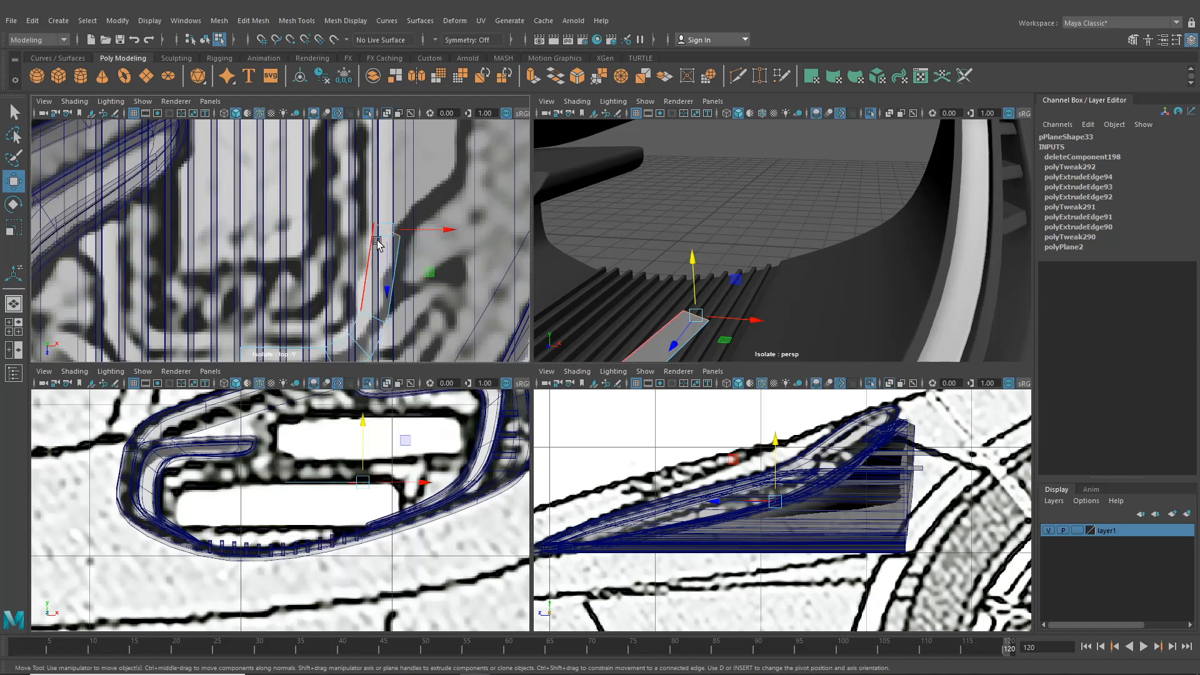
click(13, 232)
drag(388, 285, 399, 225)
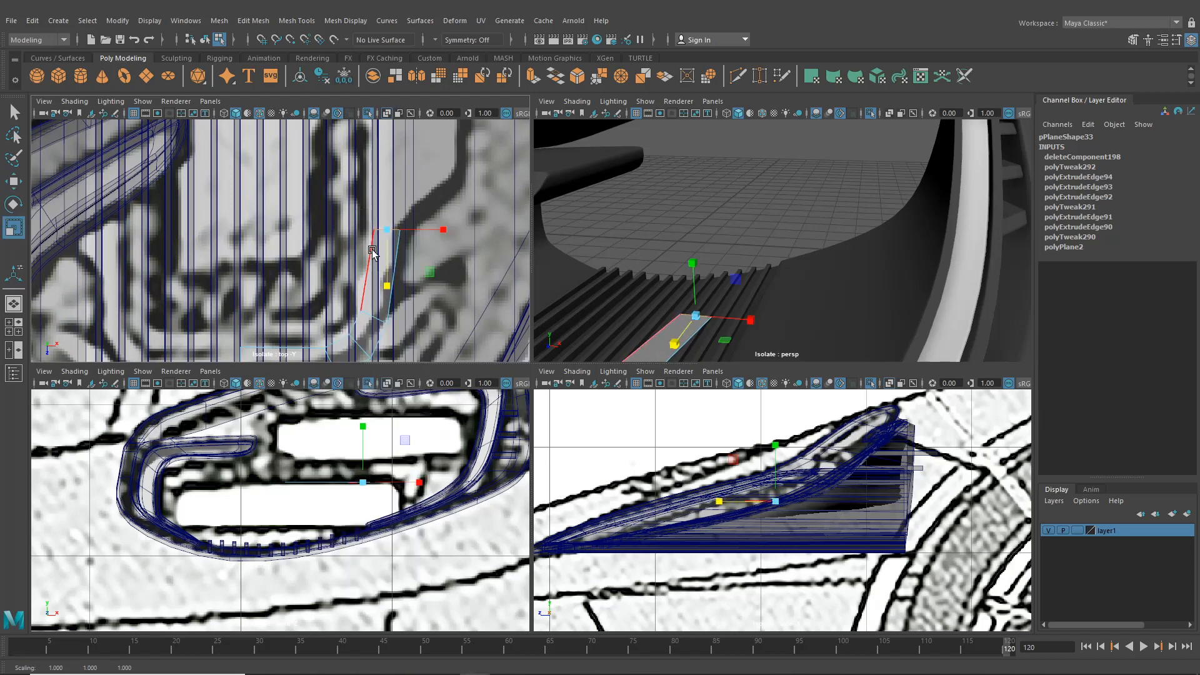
click(444, 229)
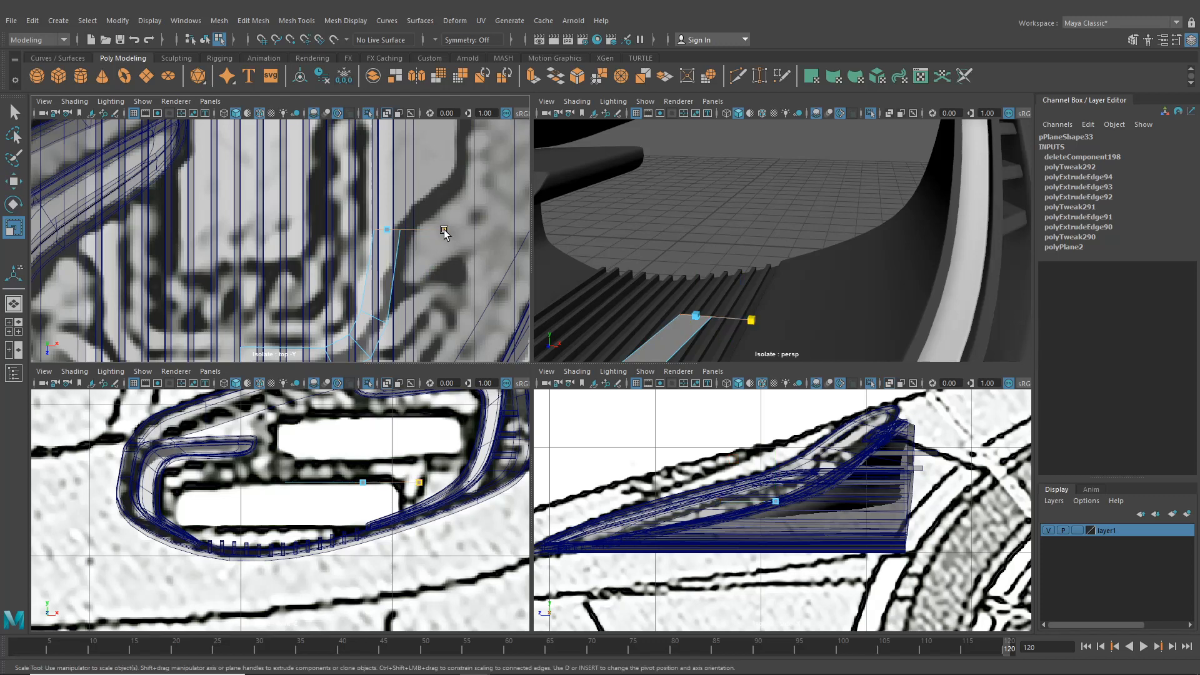
click(13, 182)
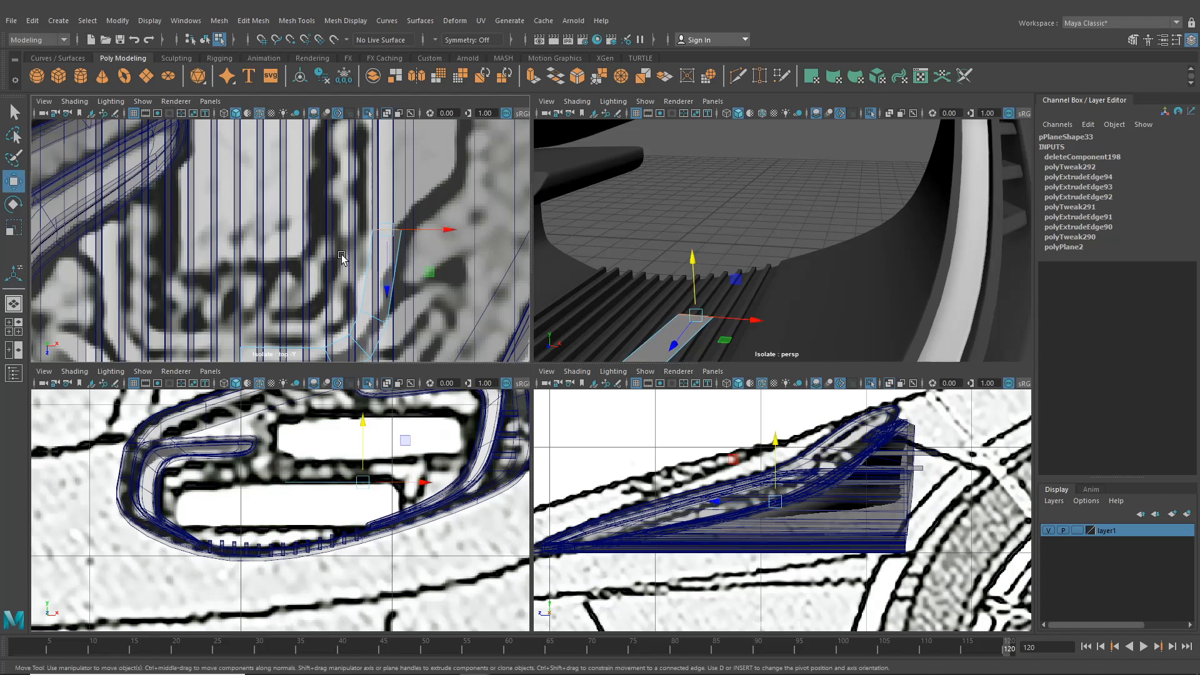
- Shift the whole bracket strip in the top view to about X 5.336 and Z 13.809 to match the blueprint
alt+middle_drag(381, 252, 432, 209)
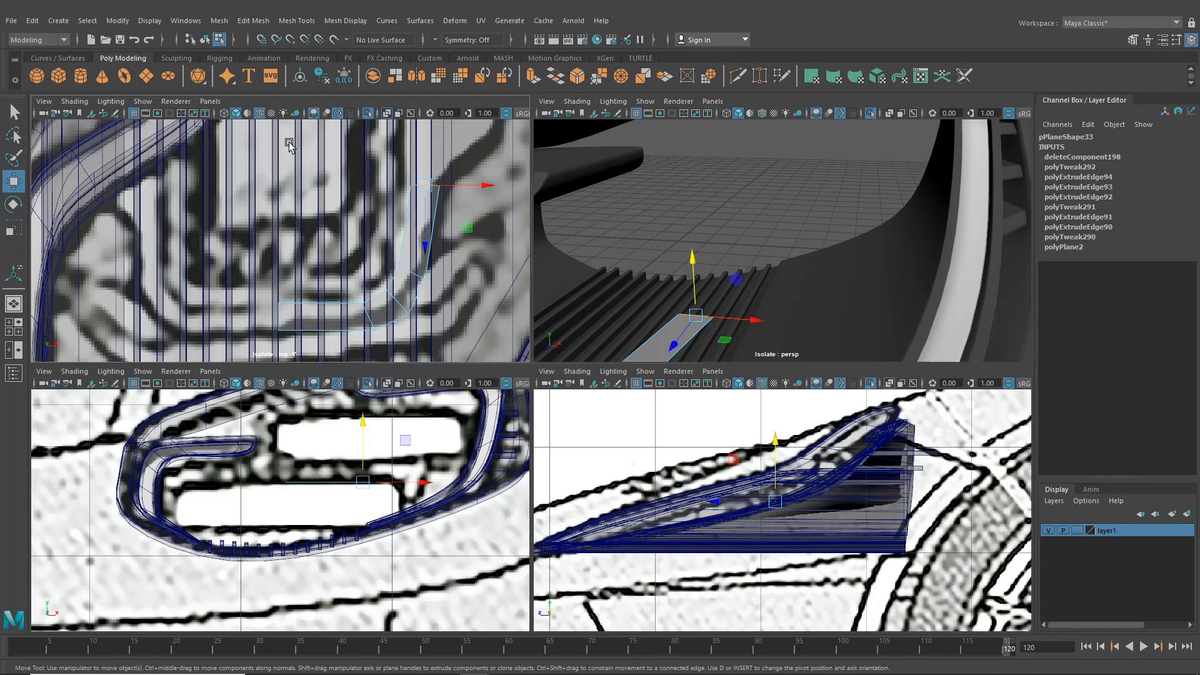
key(F8)
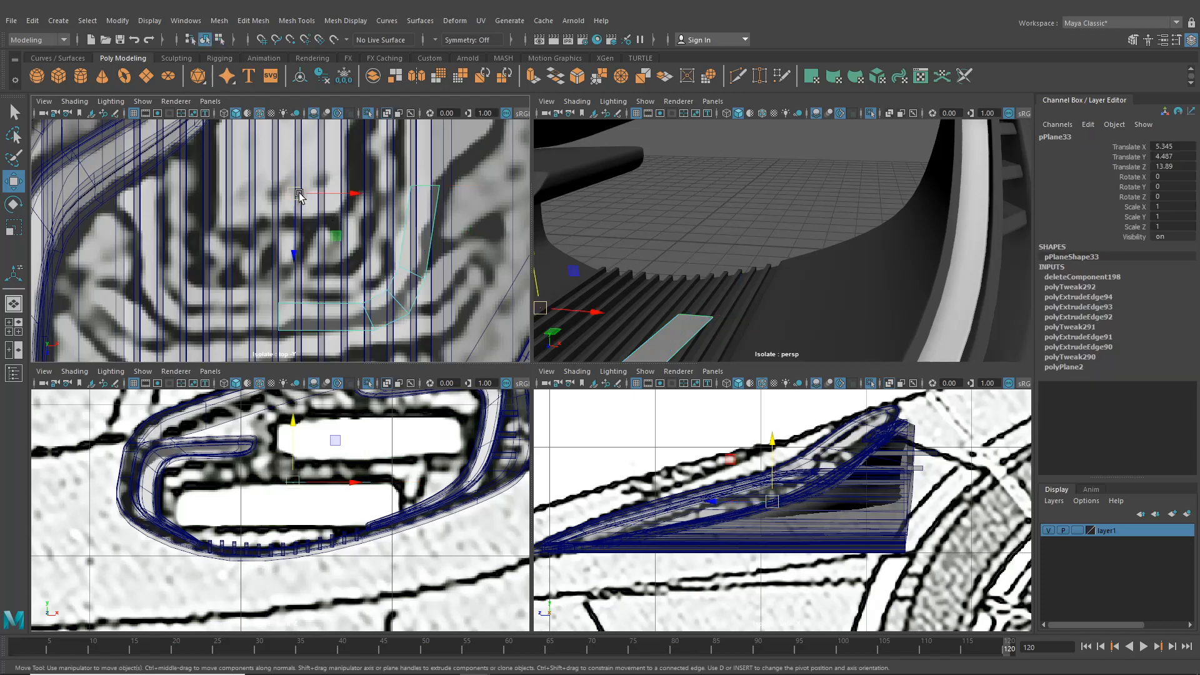
drag(299, 196, 291, 172)
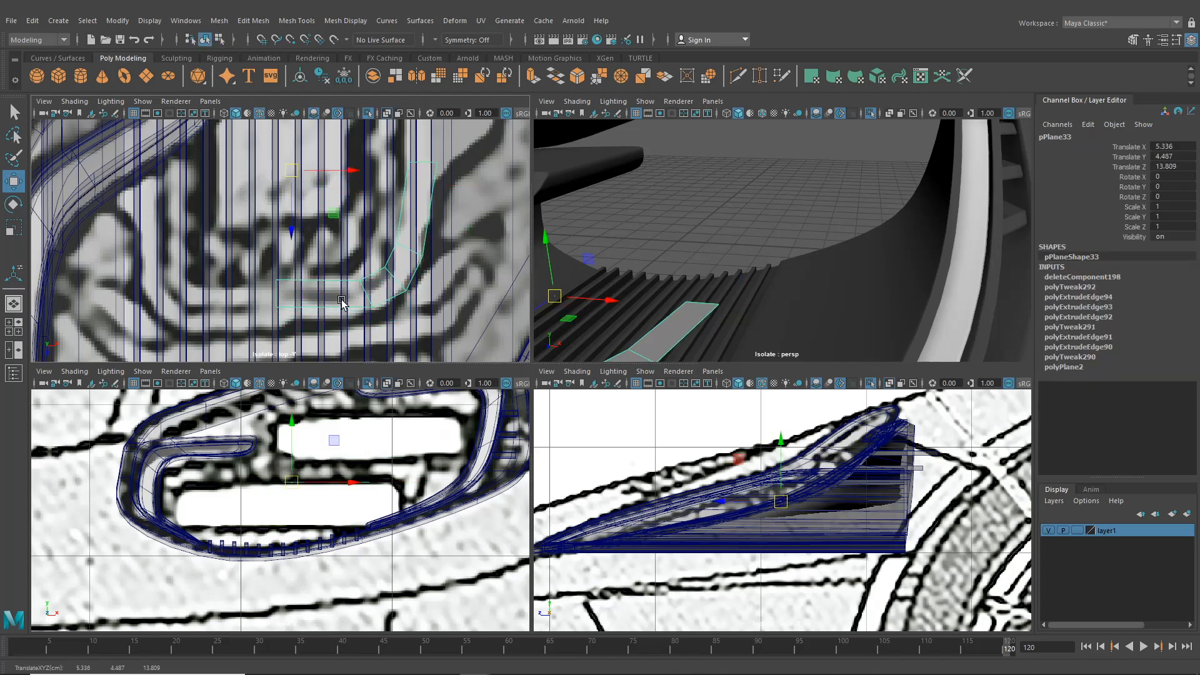
- Reposition the vertices around the strip's diagonal bend and pull the far end's outer corner inward to narrow the segment
right_drag(340, 300, 284, 303)
drag(275, 300, 335, 323)
scroll(235, 322, up, 2)
mouse_move(414, 289)
mouse_down()
mouse_move(435, 319)
mouse_move(415, 286)
mouse_move(438, 251)
mouse_move(426, 297)
mouse_up()
click(449, 259)
drag(417, 287, 414, 281)
alt+middle_drag(443, 171, 428, 217)
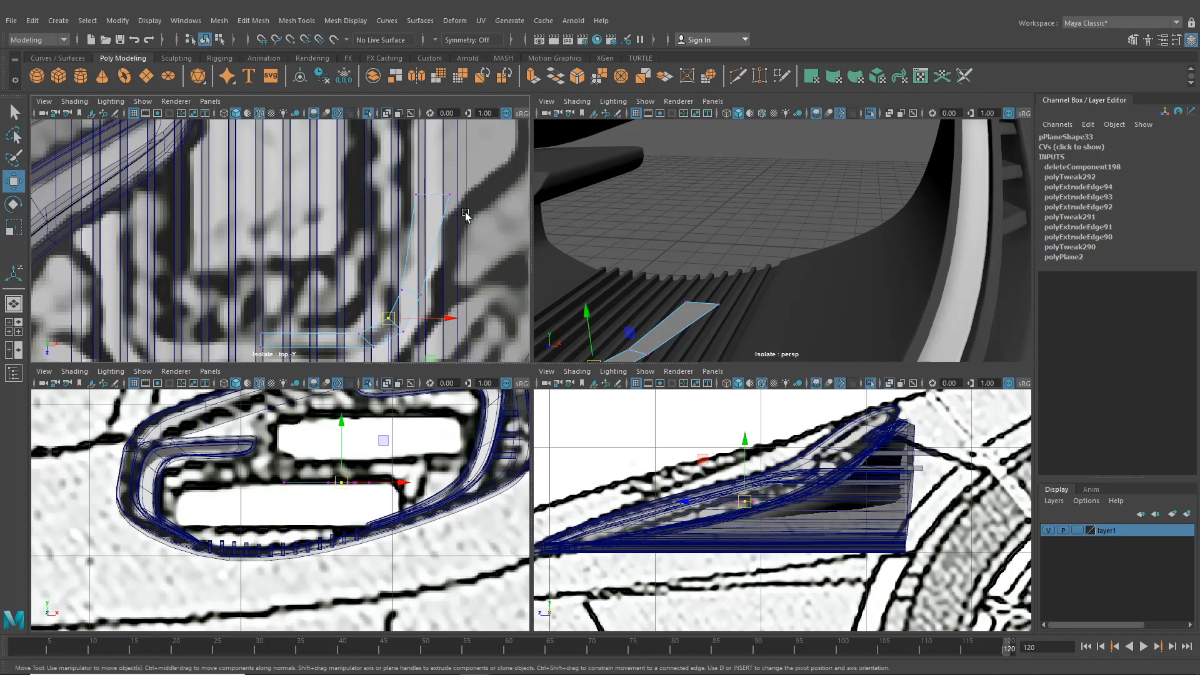
click(447, 195)
mouse_move(475, 194)
mouse_down()
mouse_move(446, 205)
mouse_move(454, 198)
mouse_up()
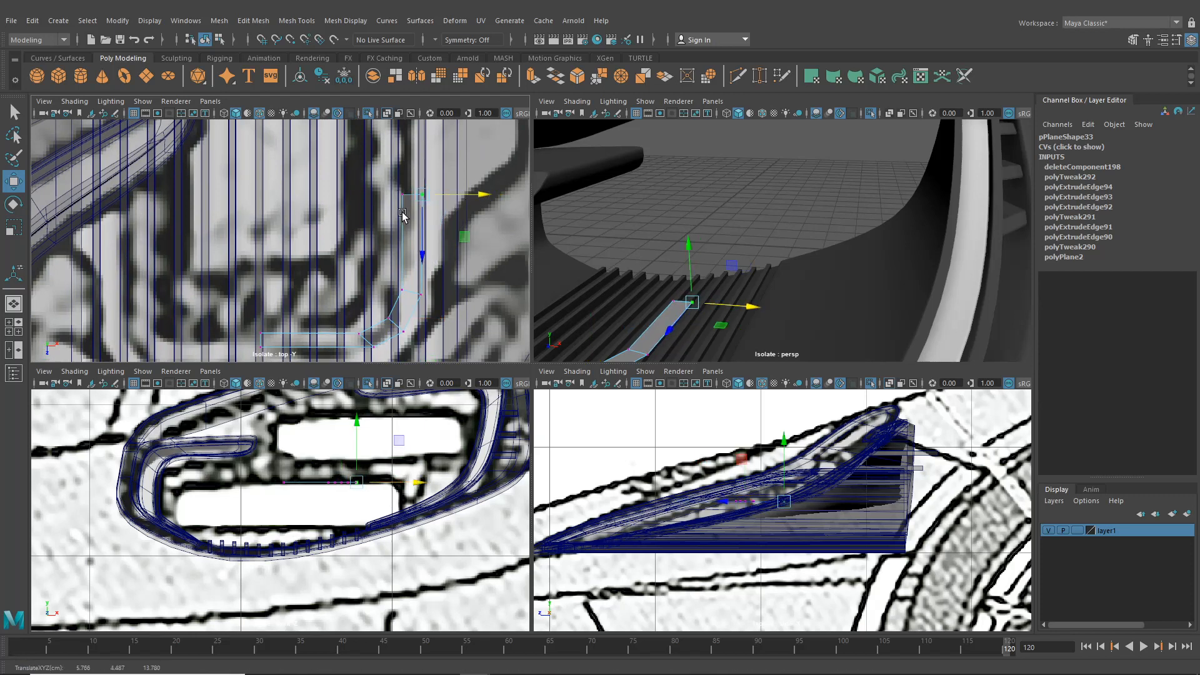
- Extrude the strip's far end edge backward about 0.66 units and scale it nearly flat in depth
right_drag(407, 216, 410, 195)
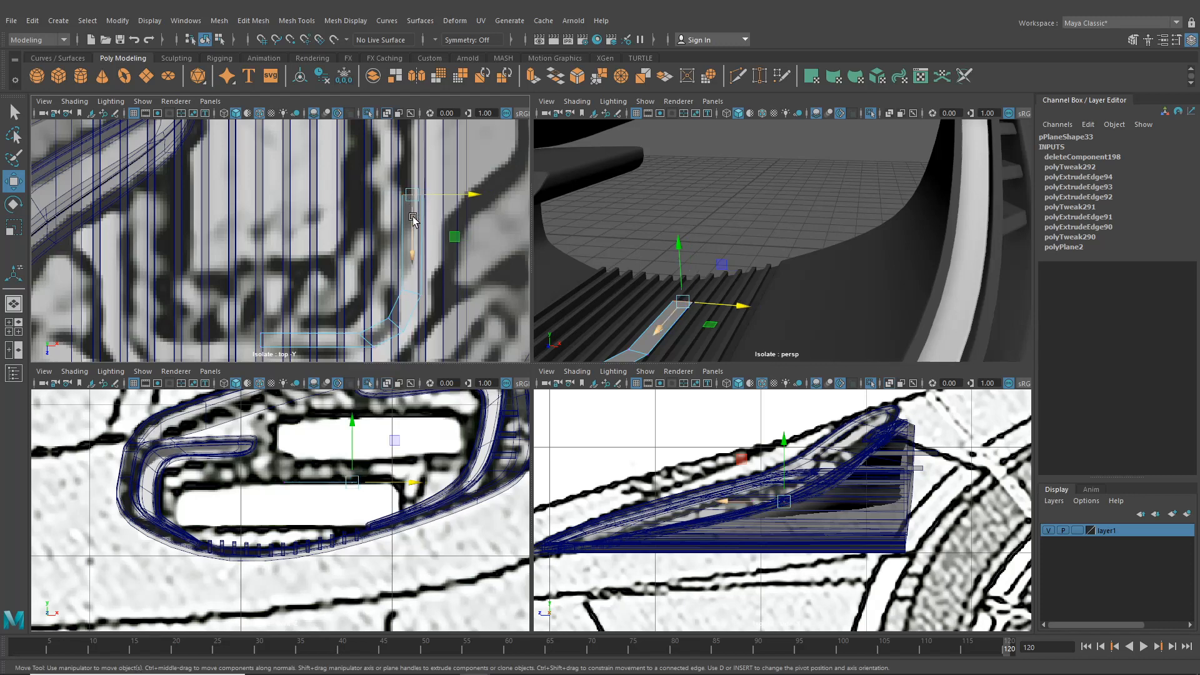
key(ctrl+e)
scroll(432, 226, down, 8)
alt+middle_drag(447, 231, 444, 249)
scroll(444, 249, up, 4)
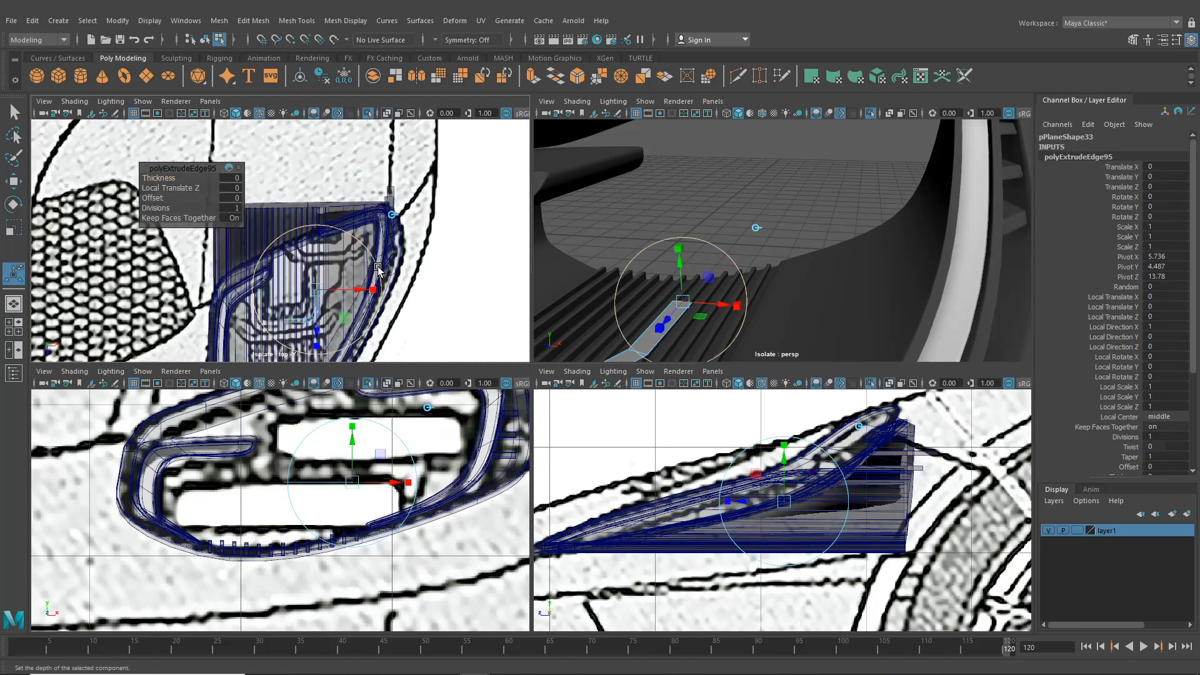
scroll(378, 269, up, 2)
drag(332, 338, 333, 275)
- Extrude the strip's outer edges outward about 0.125 units and lower them about 0.05 to form a sloping flange
alt+drag(726, 239, 780, 258)
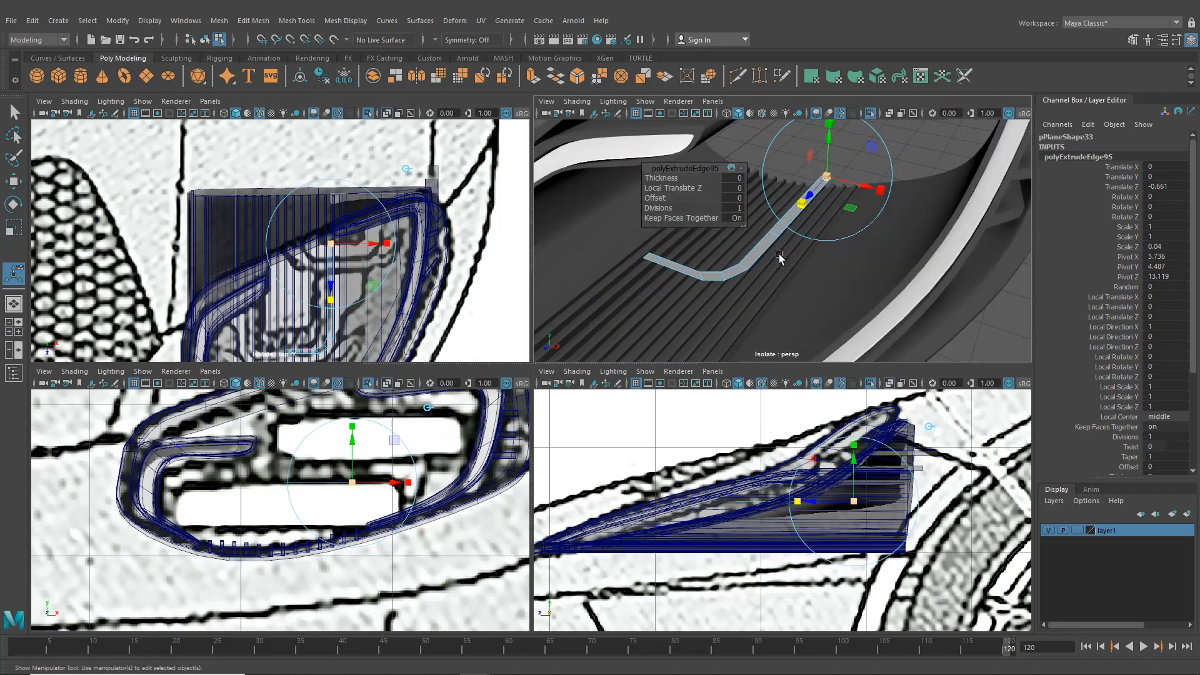
right_drag(696, 275, 697, 238)
click(686, 274)
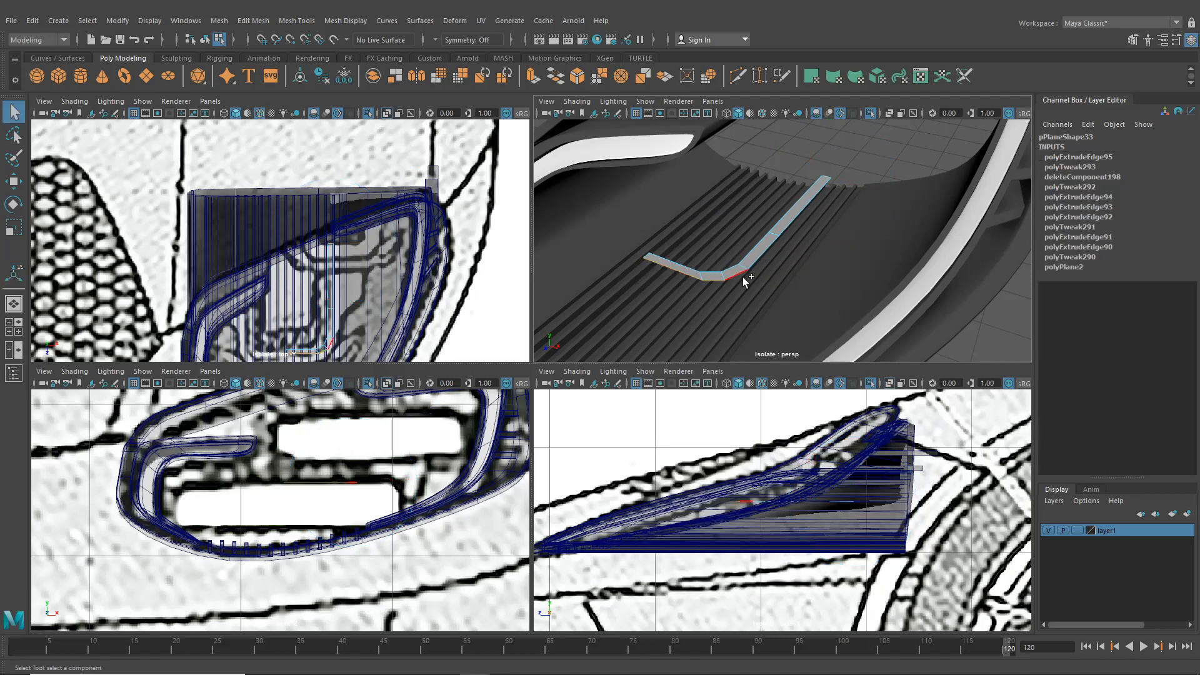
key(ctrl+e)
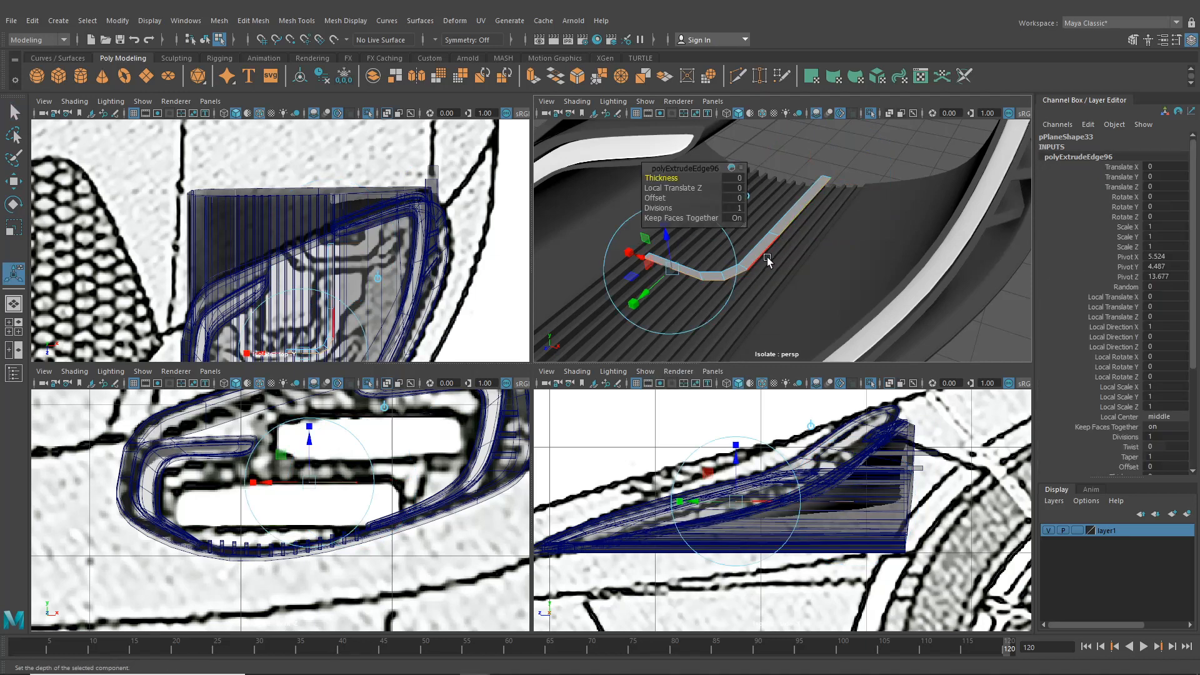
drag(650, 291, 707, 291)
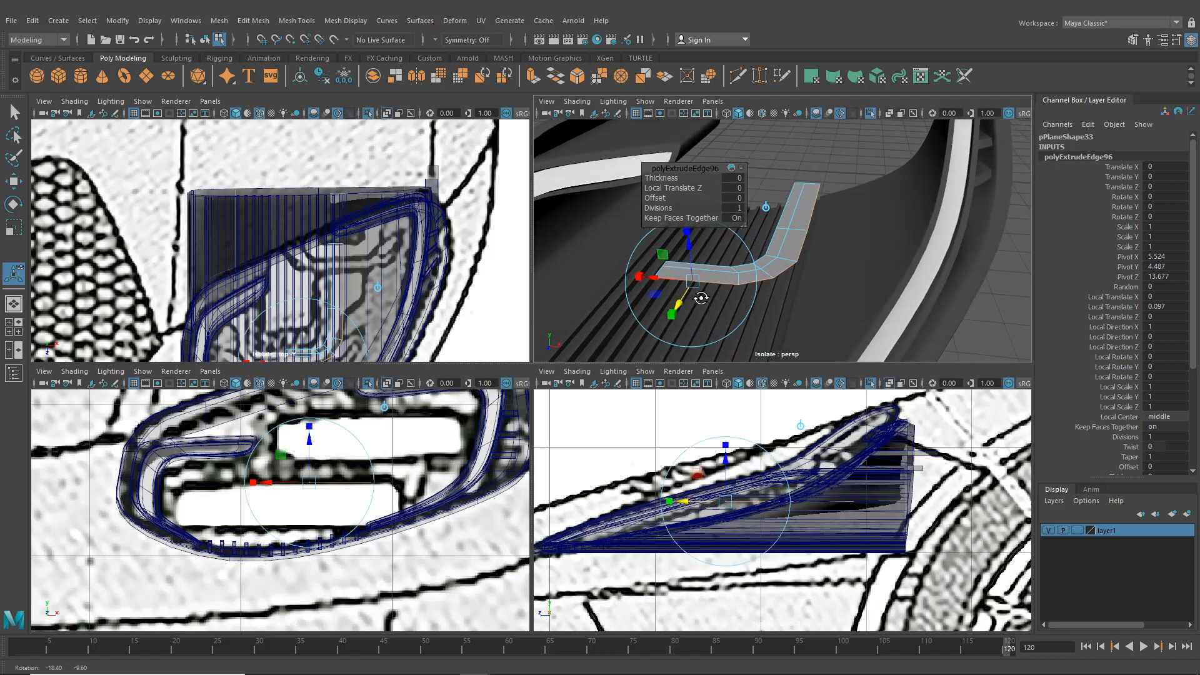
scroll(388, 294, up, 4)
scroll(387, 294, up, 2)
drag(365, 308, 365, 316)
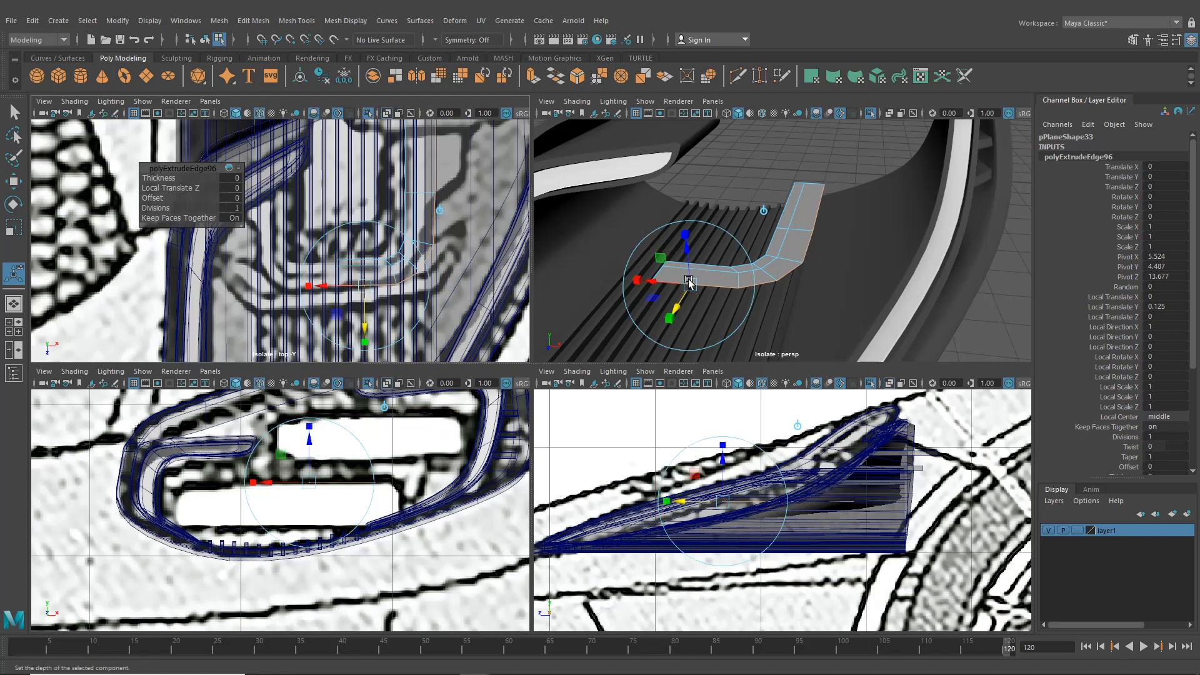
- Extrude the outer edge of the flange's rear straight segment outward about 0.171 units
alt+drag(689, 280, 738, 294)
right_drag(424, 198, 422, 233)
alt+middle_drag(422, 235, 405, 321)
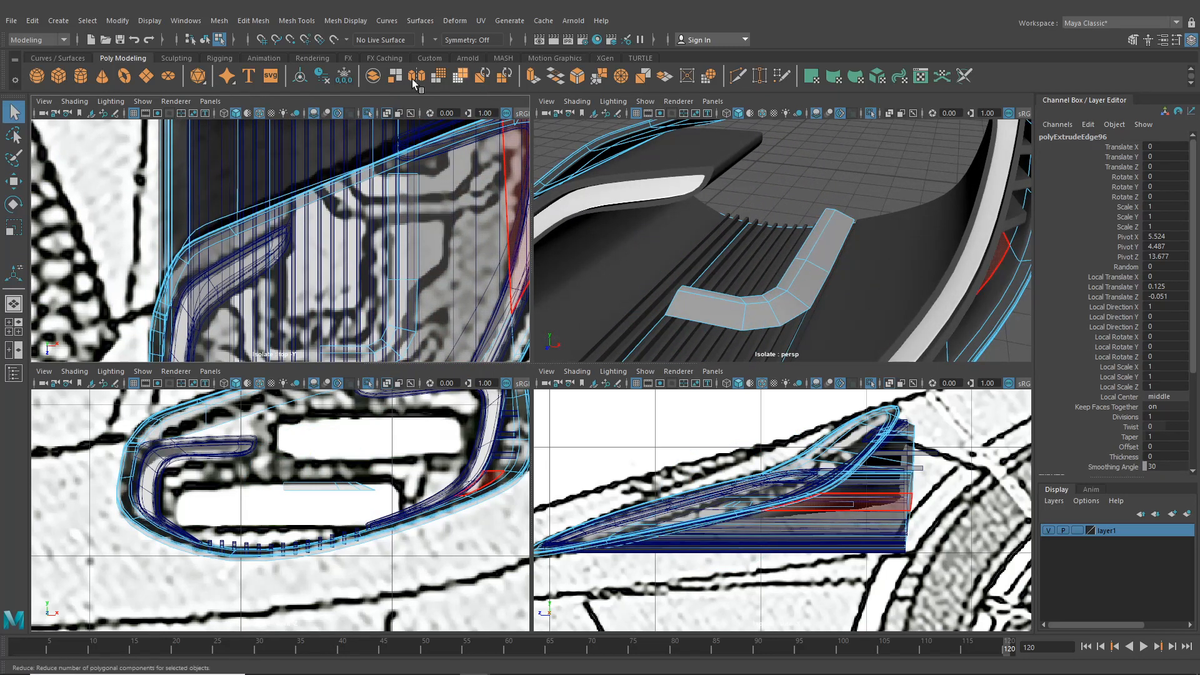
key(F8)
click(828, 257)
right_drag(829, 257, 824, 219)
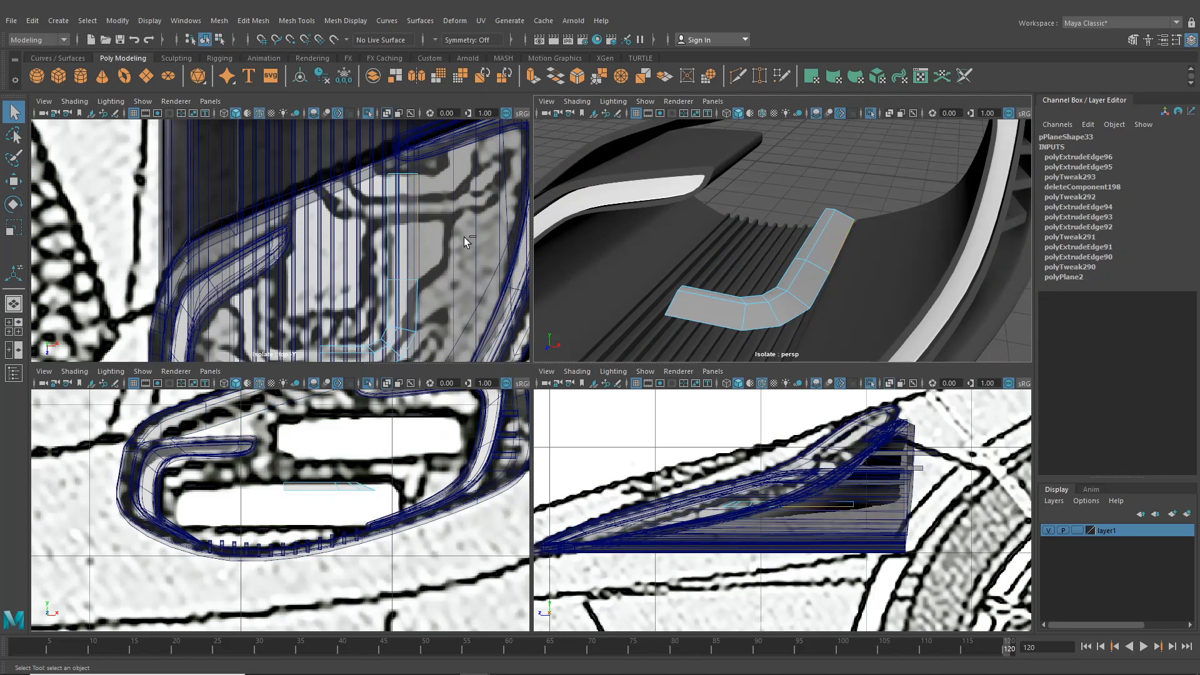
key(ctrl+e)
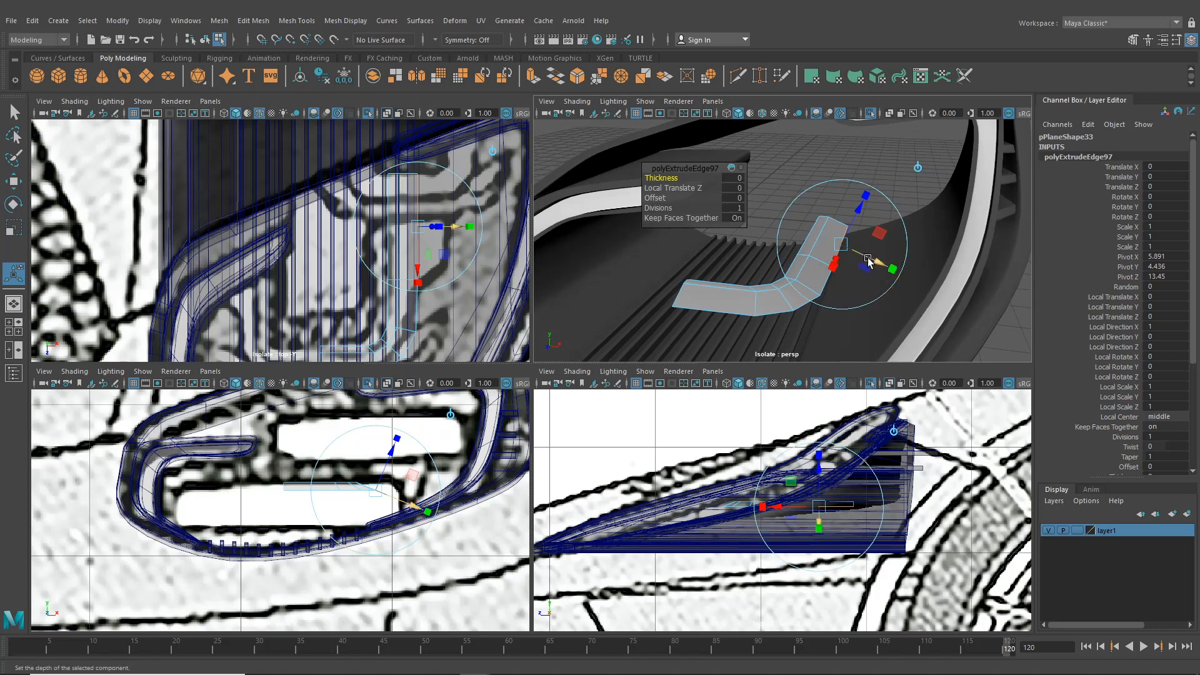
mouse_move(878, 261)
mouse_down()
mouse_move(902, 275)
mouse_move(889, 267)
mouse_up()
- Move the new flap's front outer vertex backward in the top view to angle its front edge along the blueprint
right_drag(423, 229, 380, 232)
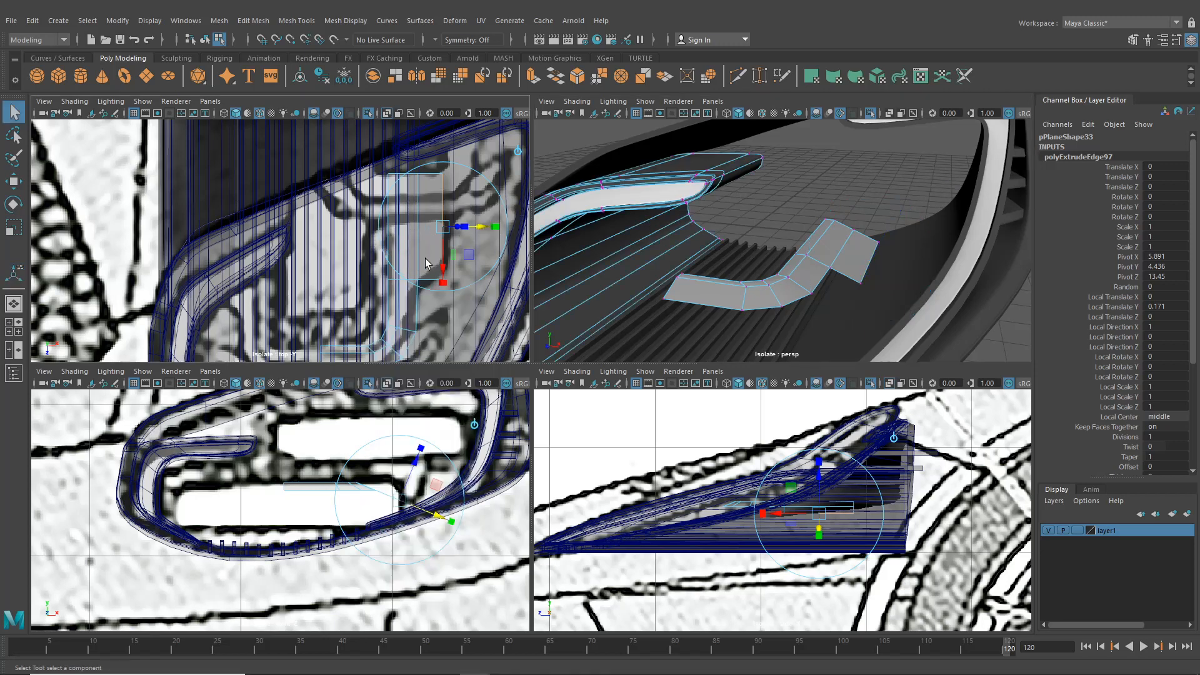
drag(425, 262, 470, 293)
click(13, 182)
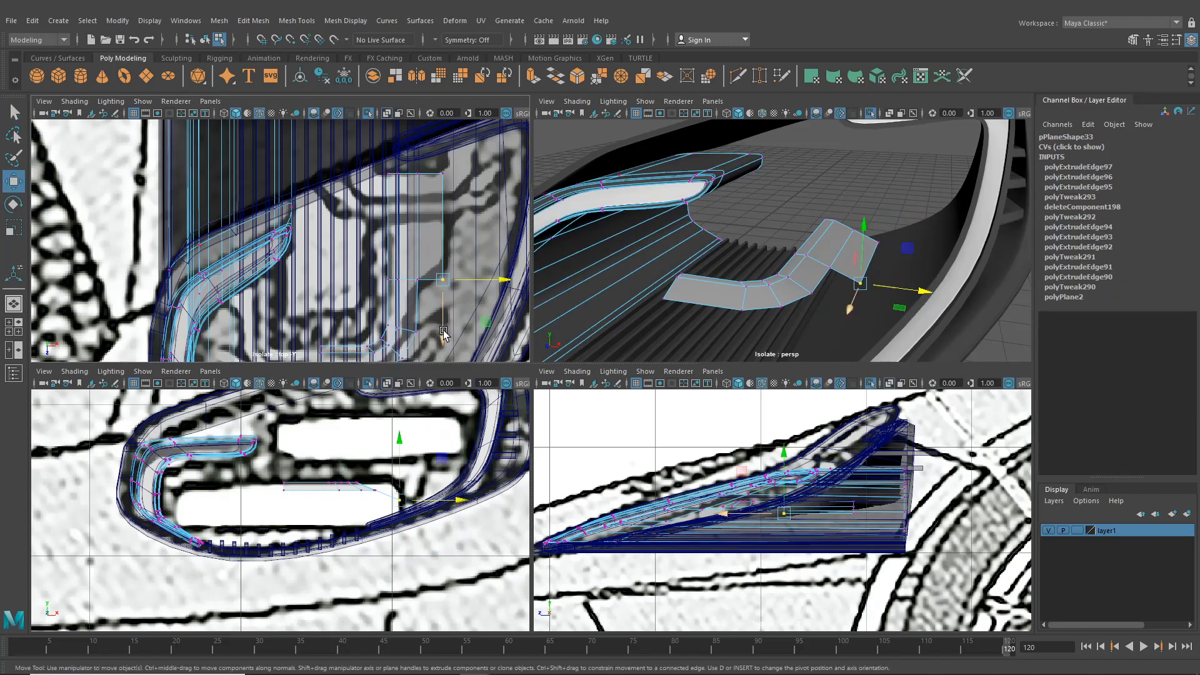
drag(444, 334, 446, 313)
- Try to extrude the bracket's outer border edges downward about 0.016 units
alt+drag(829, 272, 895, 218)
click(777, 262)
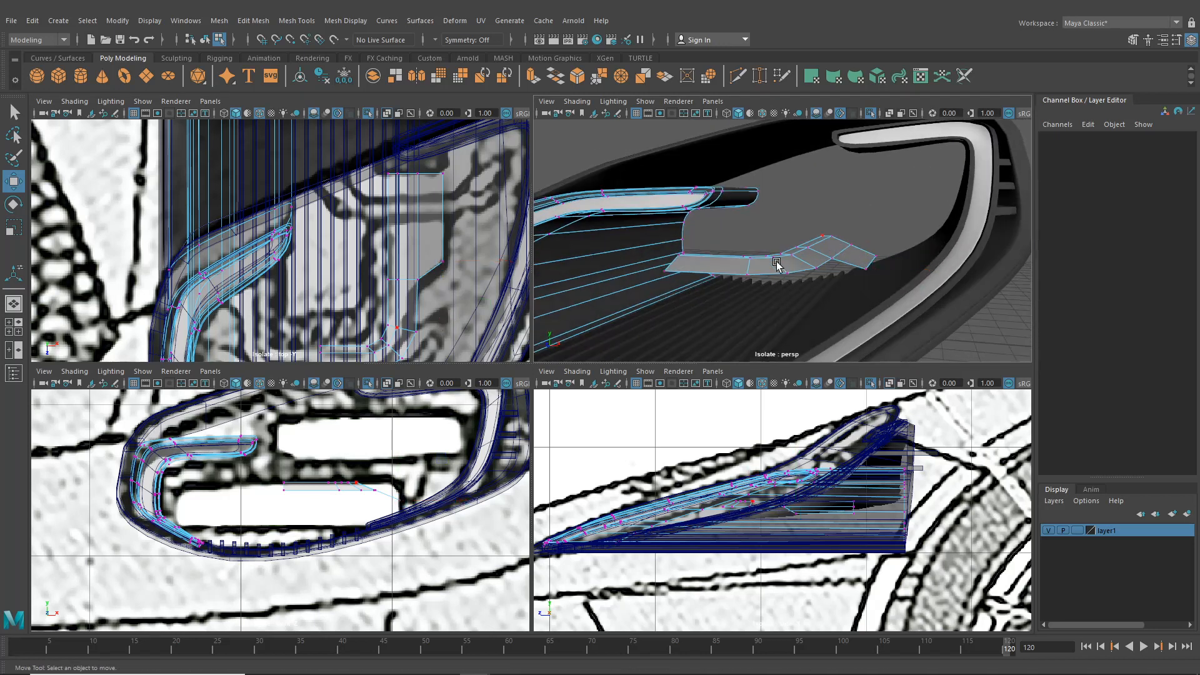
shift+right_drag(776, 263, 769, 278)
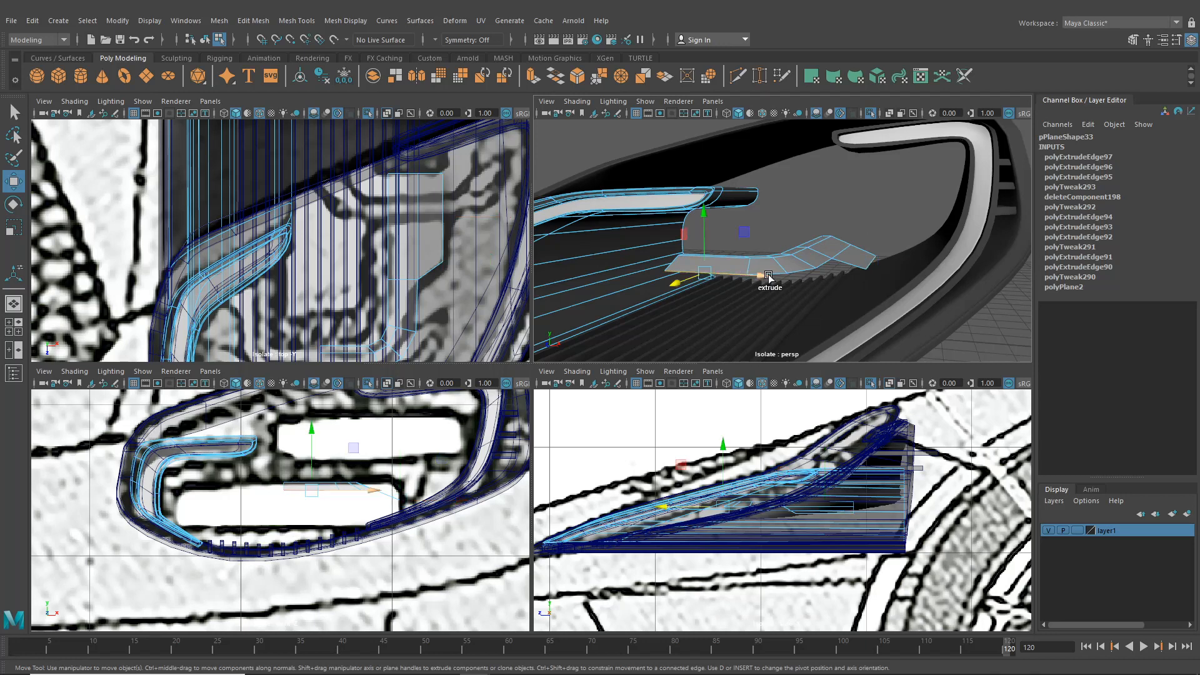
drag(769, 277, 863, 276)
key(ctrl+e)
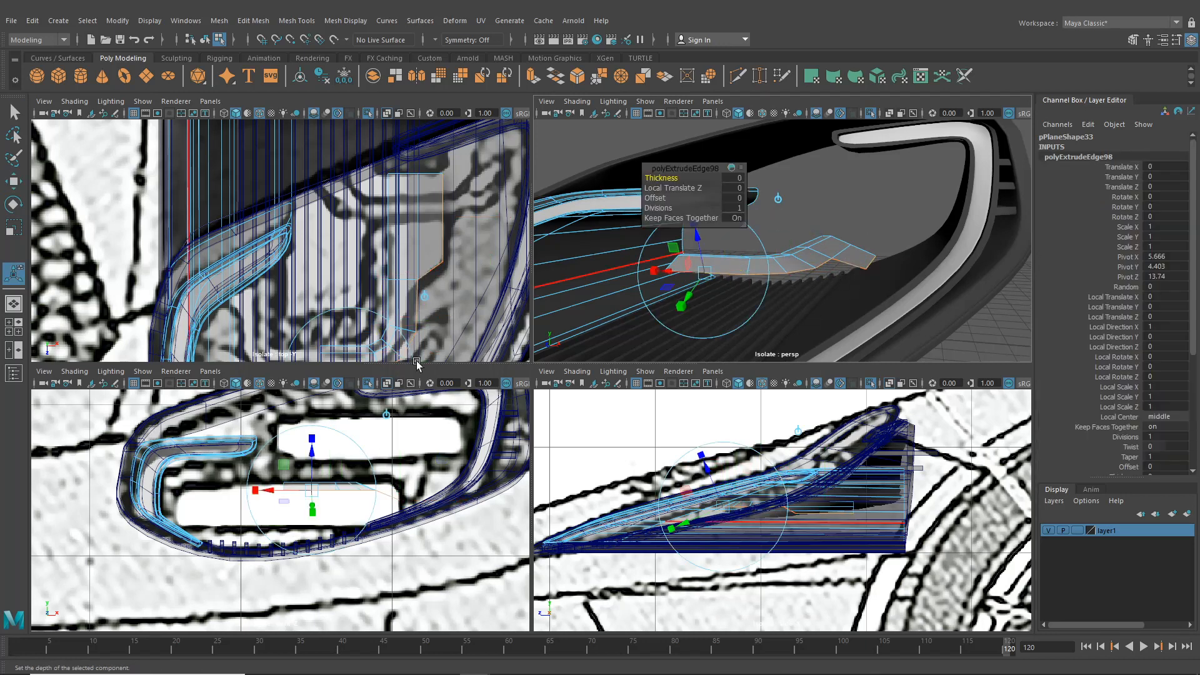
click(779, 198)
alt+drag(786, 225, 792, 227)
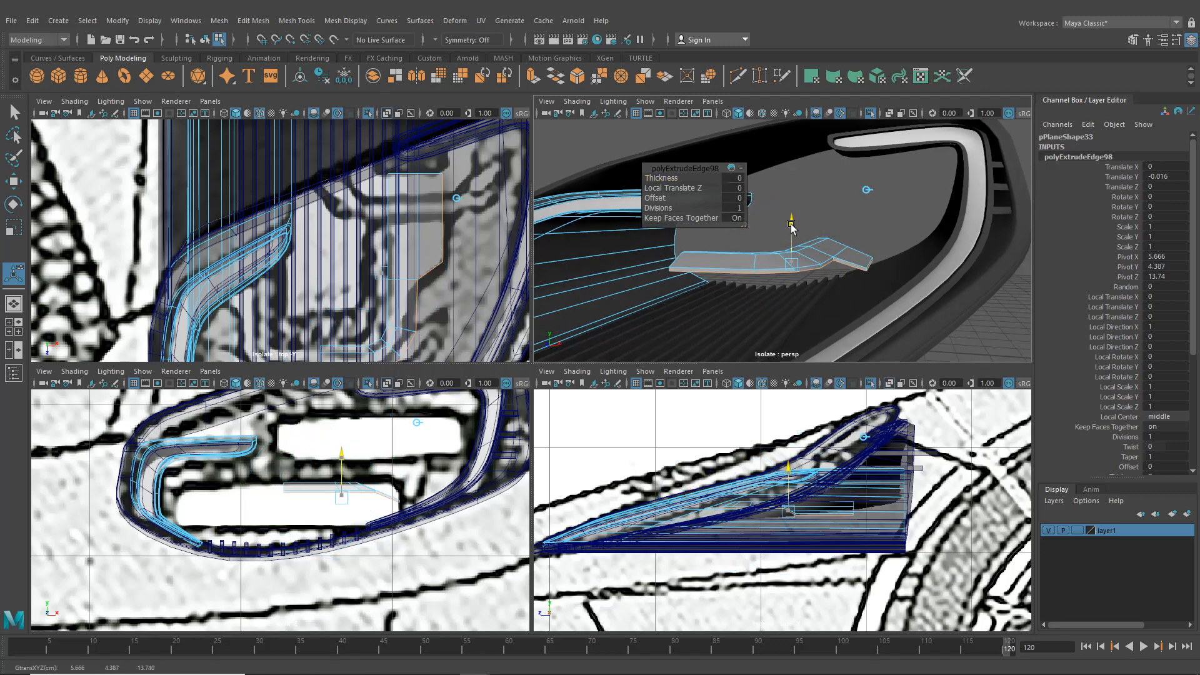
- Inspect the bracket's thin outer lip up close and undo its downward extrusion
scroll(879, 273, down, 5)
mouse_move(879, 273)
alt+mouse_down()
mouse_move(902, 265)
mouse_move(881, 271)
alt+mouse_up()
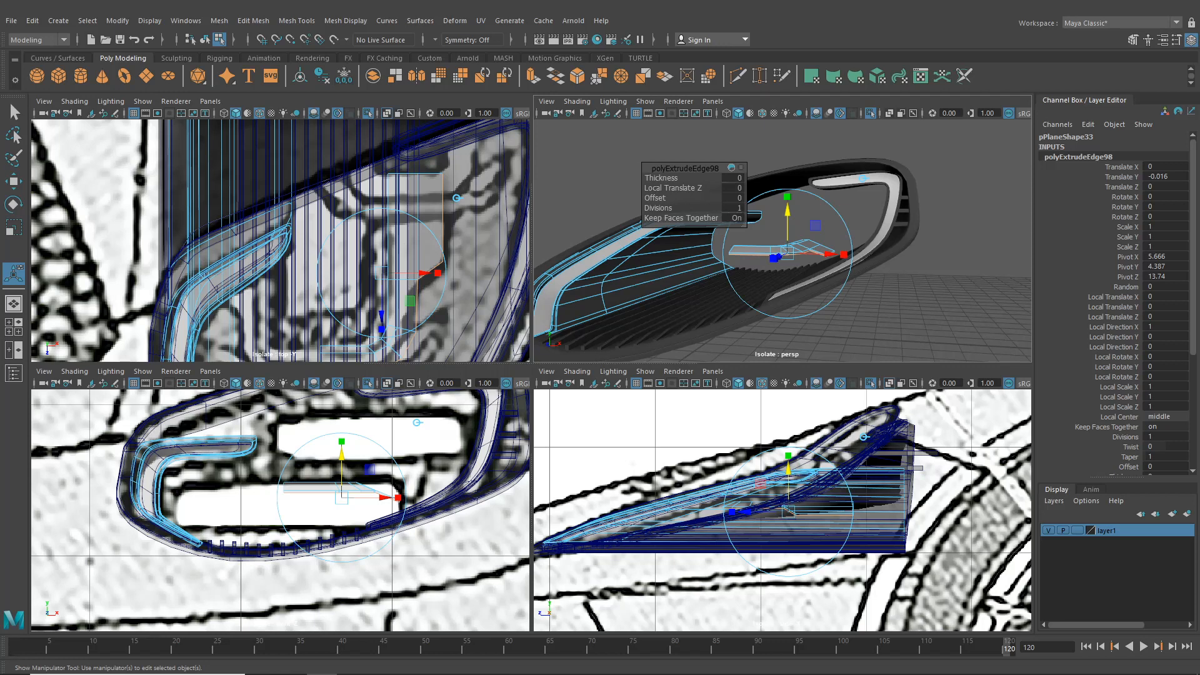
alt+drag(826, 255, 779, 276)
scroll(764, 273, up, 4)
alt+middle_drag(779, 276, 791, 257)
alt+drag(790, 257, 801, 248)
scroll(800, 249, up, 5)
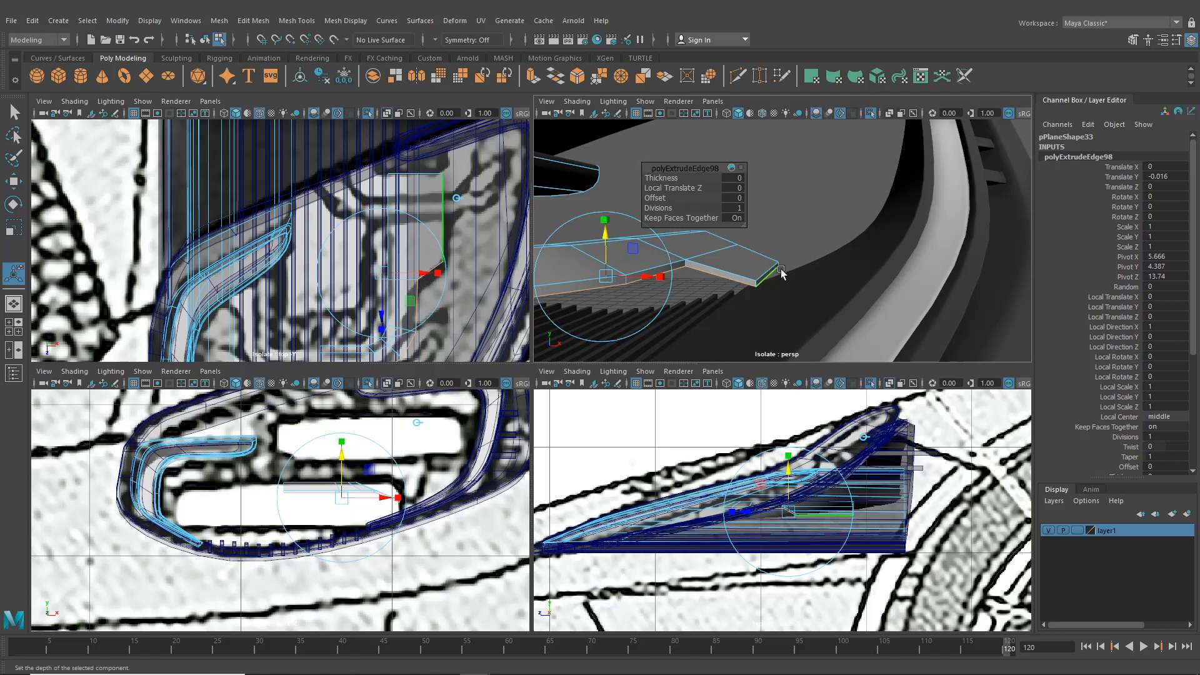
key(ctrl+z)
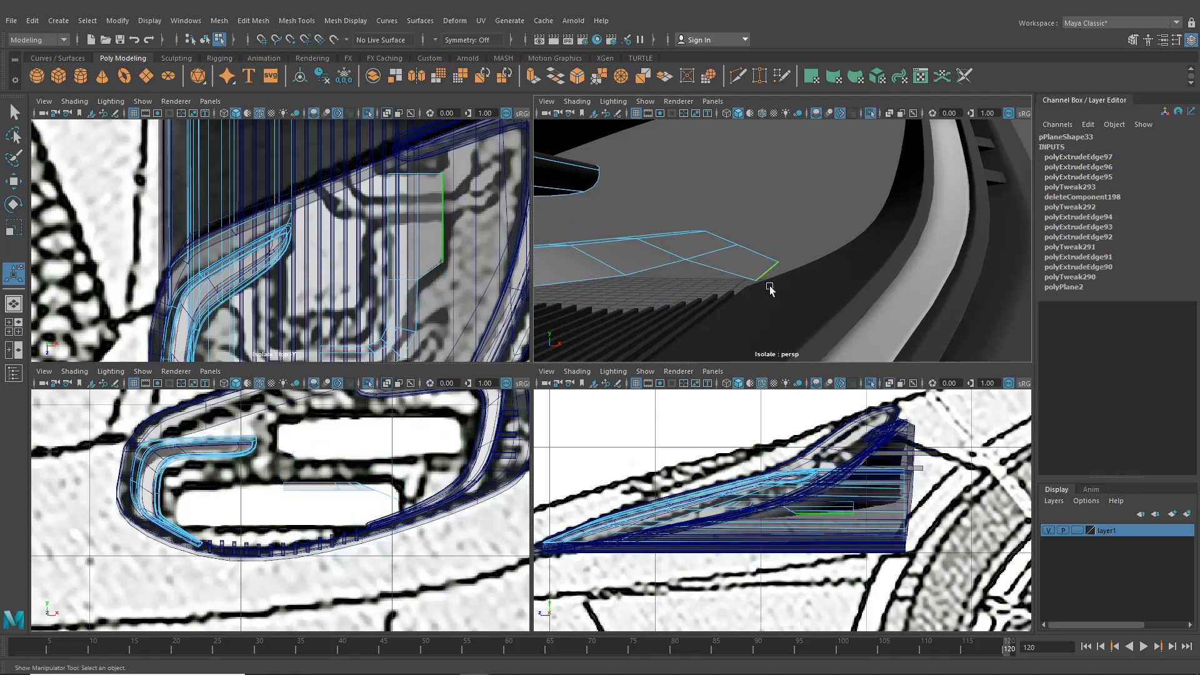
- Extrude the rear flap's outer side edge straight down about 0.037 units, checking it against the front blueprint
key(ctrl+e)
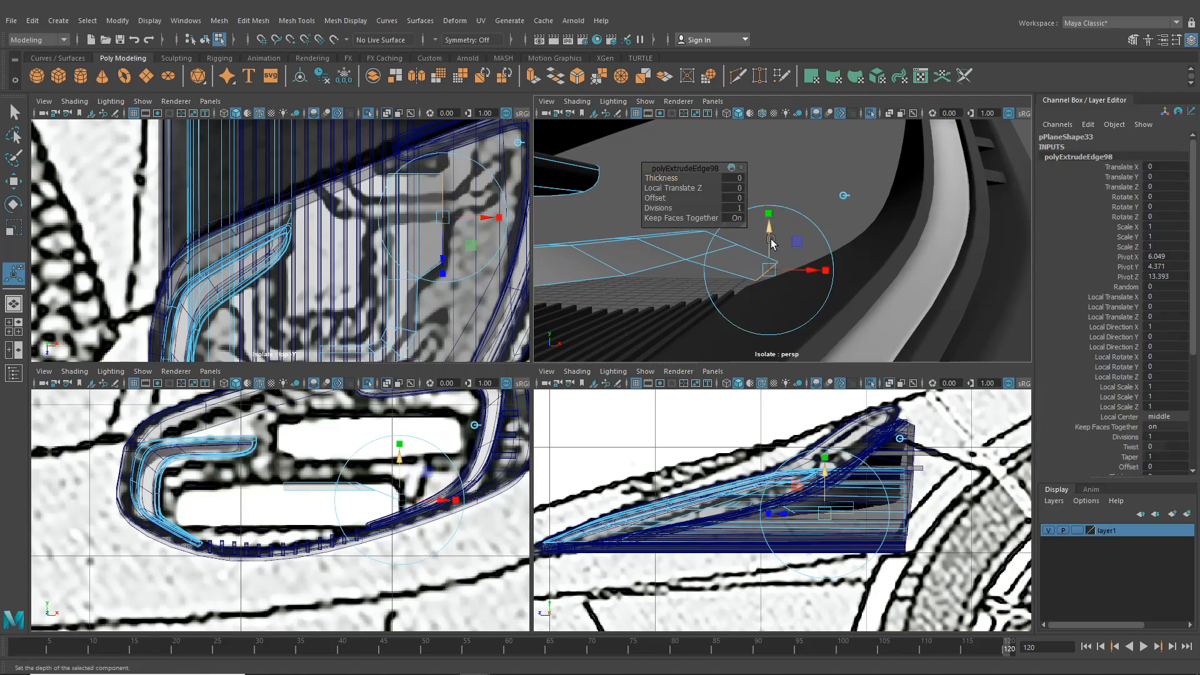
drag(770, 247, 806, 250)
key(t)
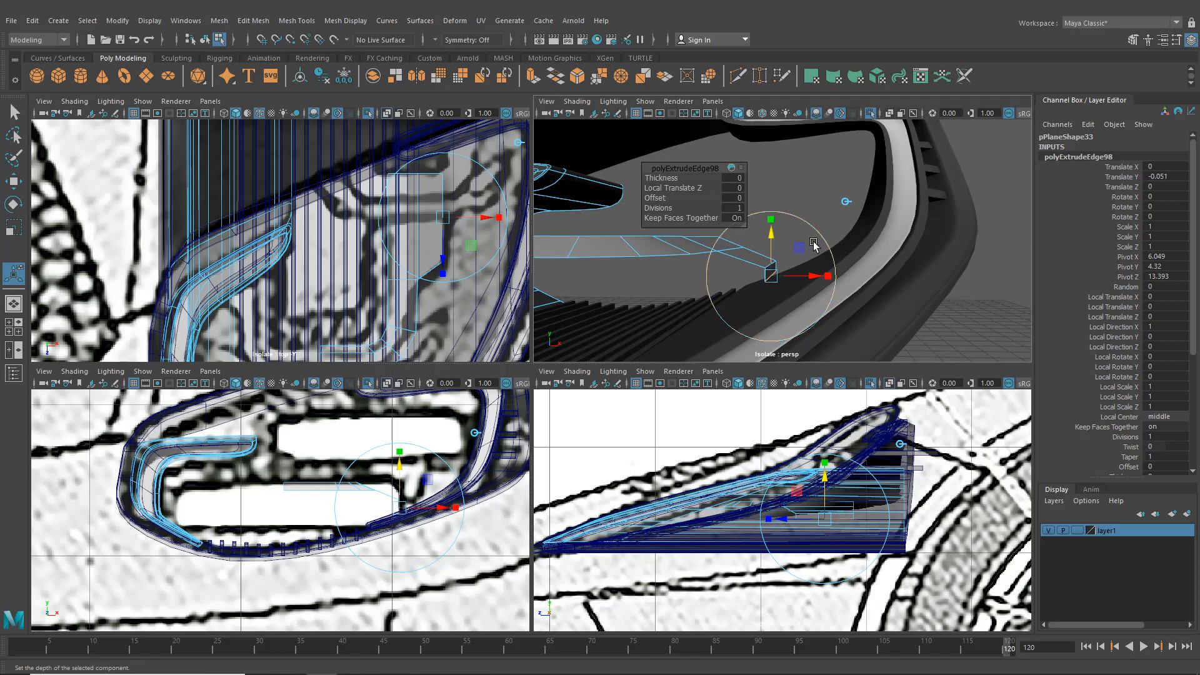
drag(773, 241, 813, 247)
scroll(775, 250, down, 4)
scroll(813, 246, down, 1)
scroll(415, 498, up, 2)
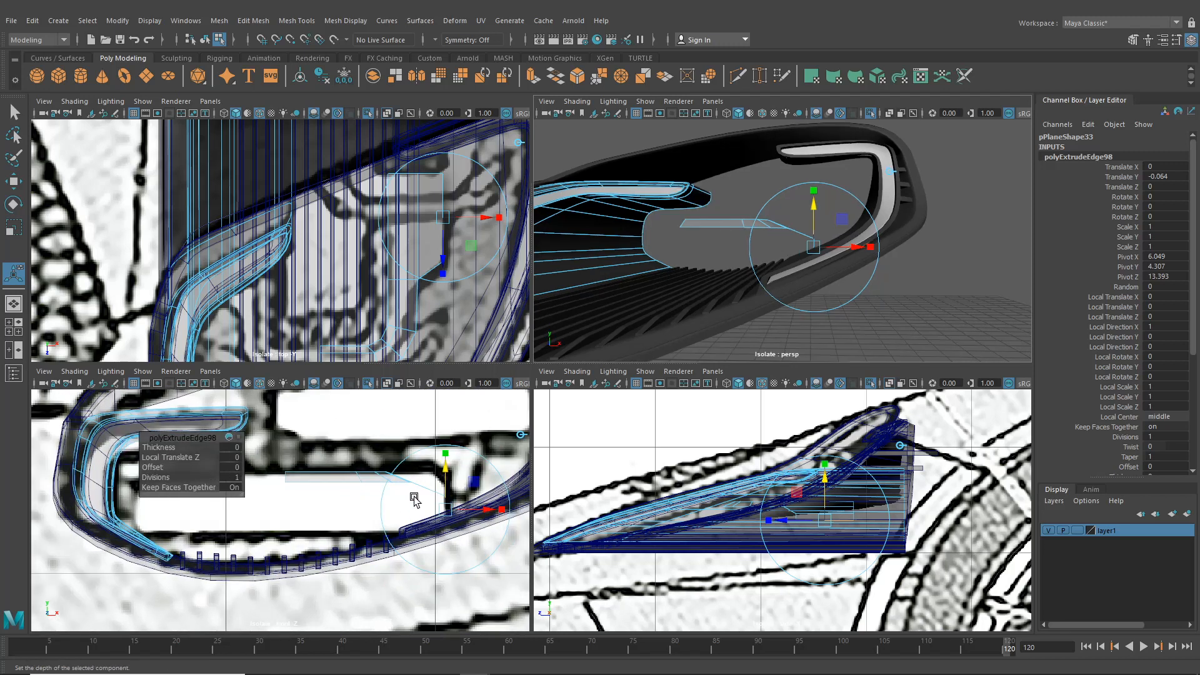
drag(443, 485, 446, 479)
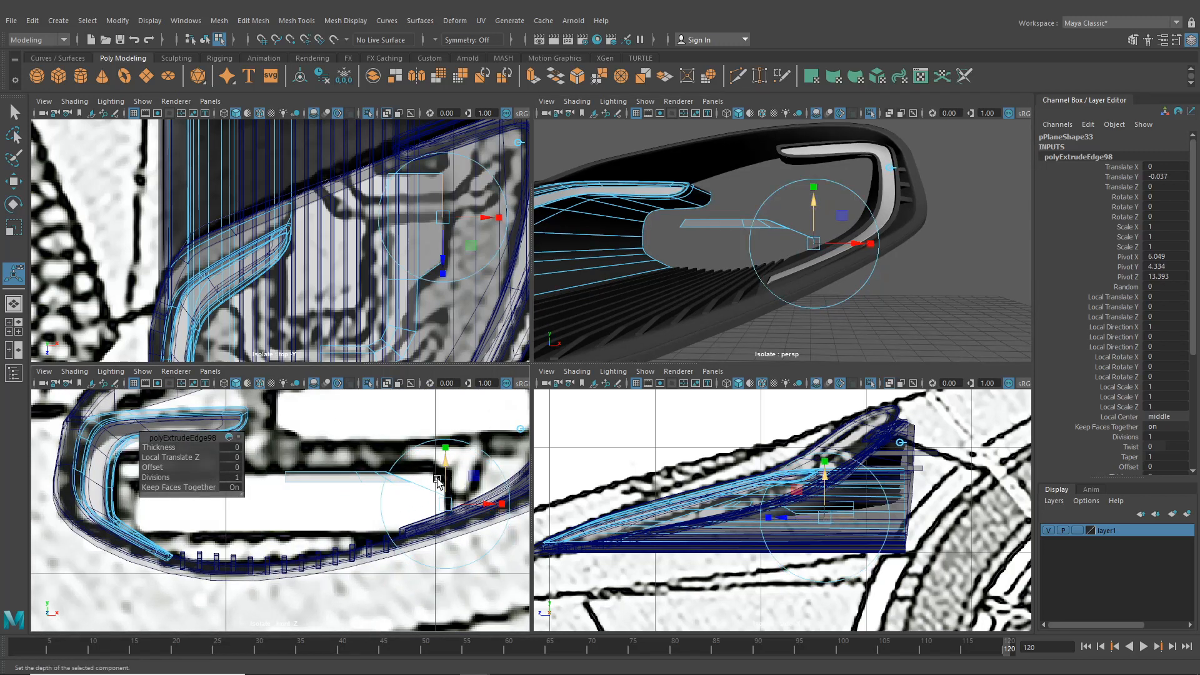
- Return to object selection and select the whole bracket strip
alt+drag(727, 242, 718, 259)
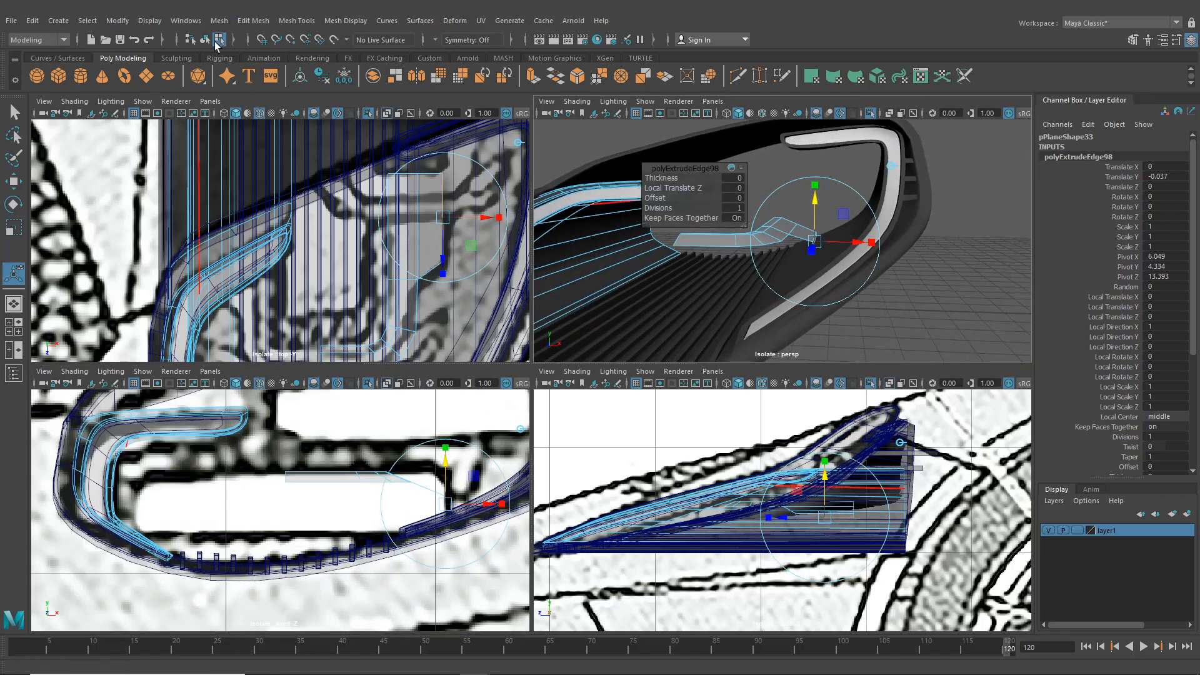
click(207, 40)
click(792, 170)
scroll(797, 180, up, 5)
click(796, 214)
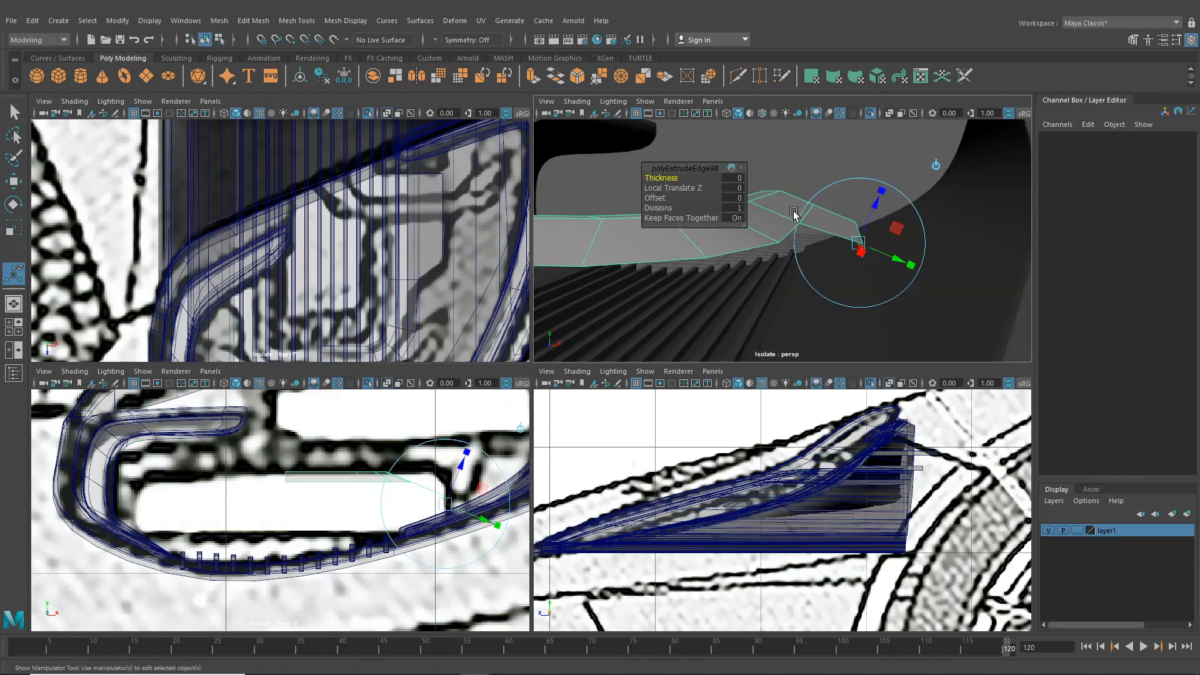
scroll(778, 227, down, 4)
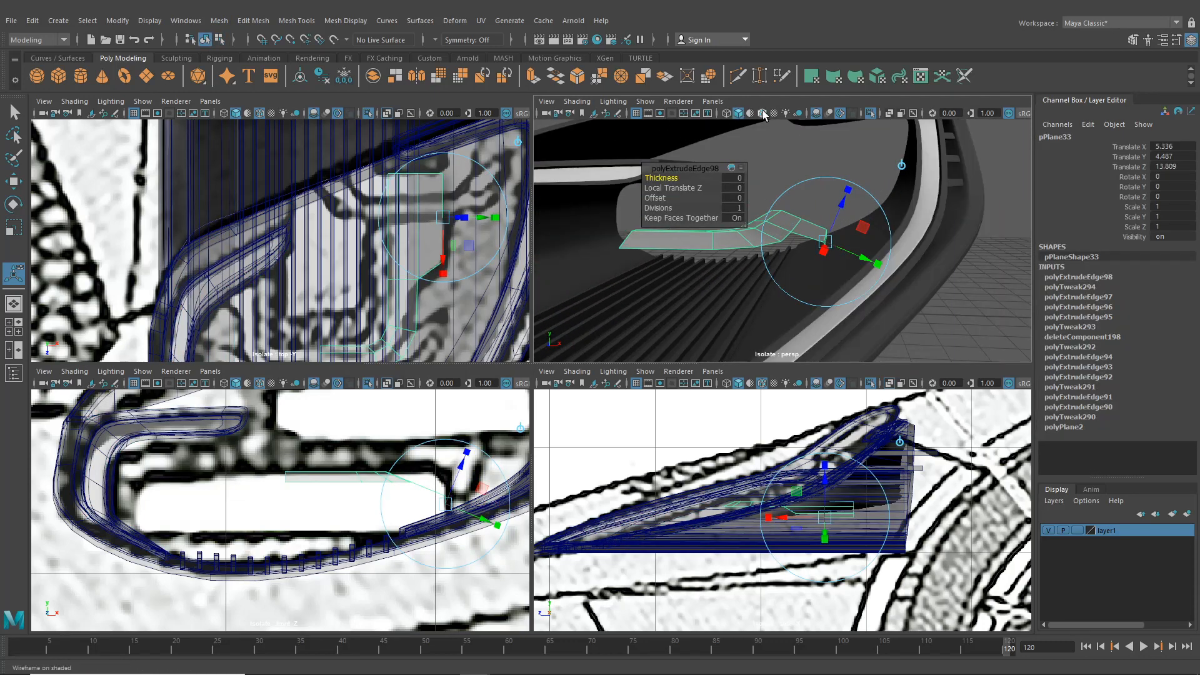
- Extrude the bracket strip's front border edges about 0.01 units in local Z to form a thin lip
key(space)
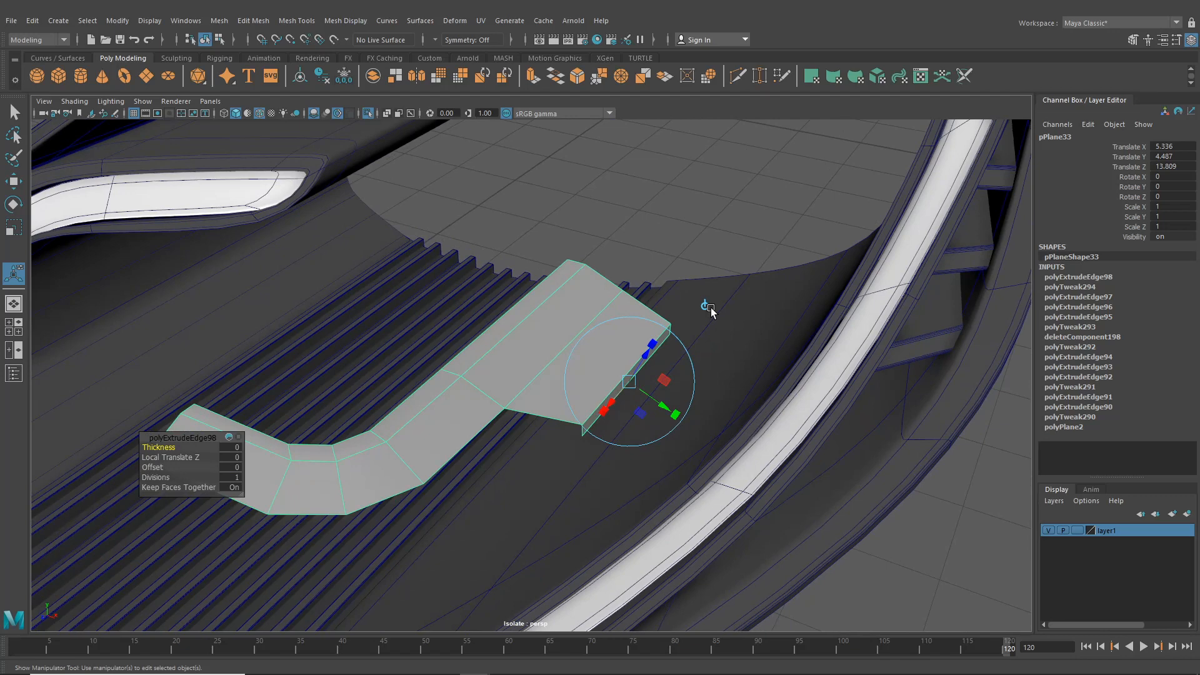
alt+middle_drag(713, 312, 790, 238)
right_drag(587, 279, 588, 250)
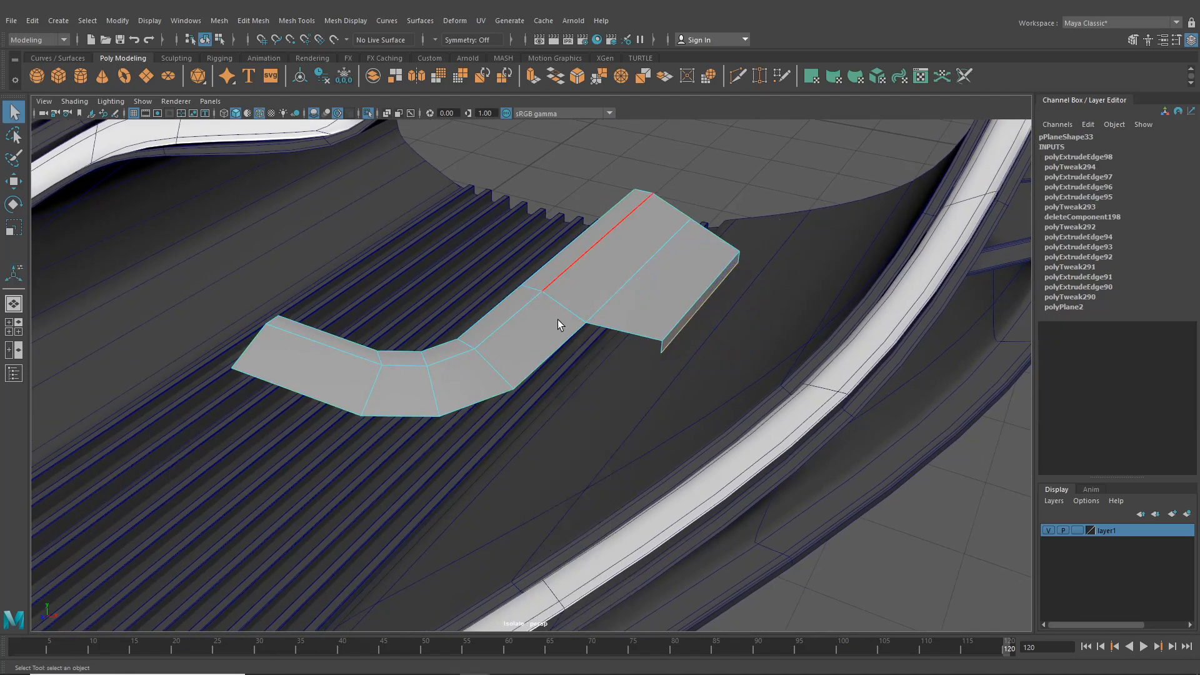
alt+drag(559, 321, 560, 298)
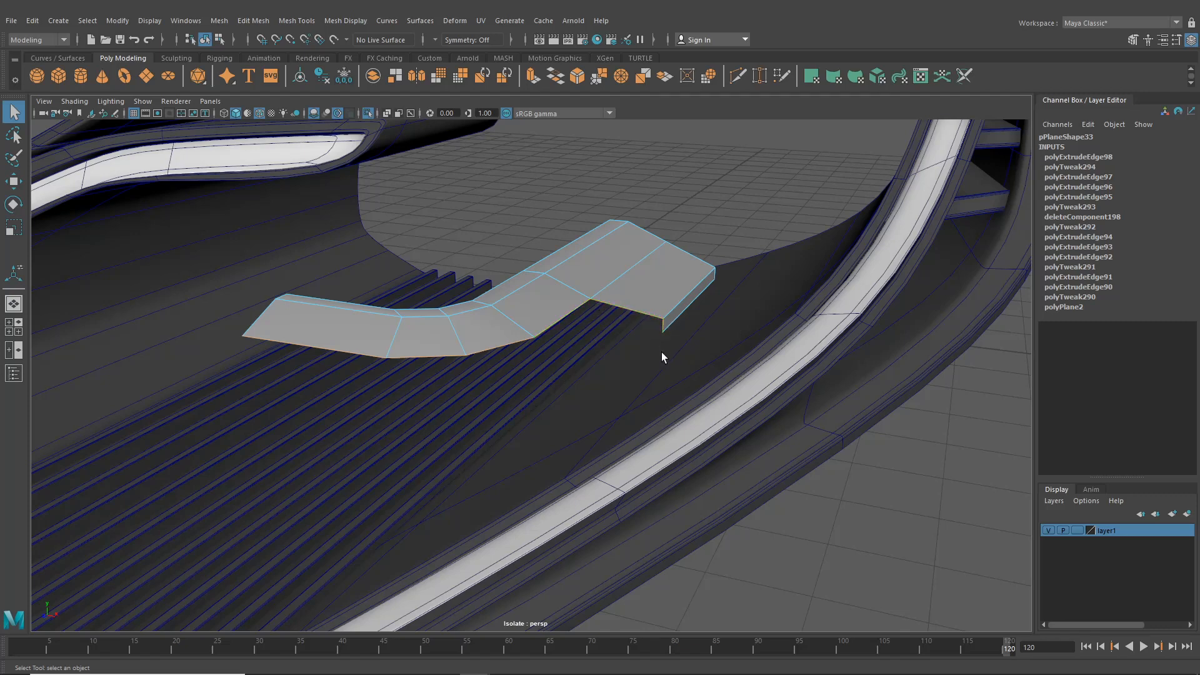
key(ctrl+e)
alt+drag(437, 322, 405, 355)
alt+right_drag(485, 352, 644, 344)
alt+middle_drag(644, 343, 495, 345)
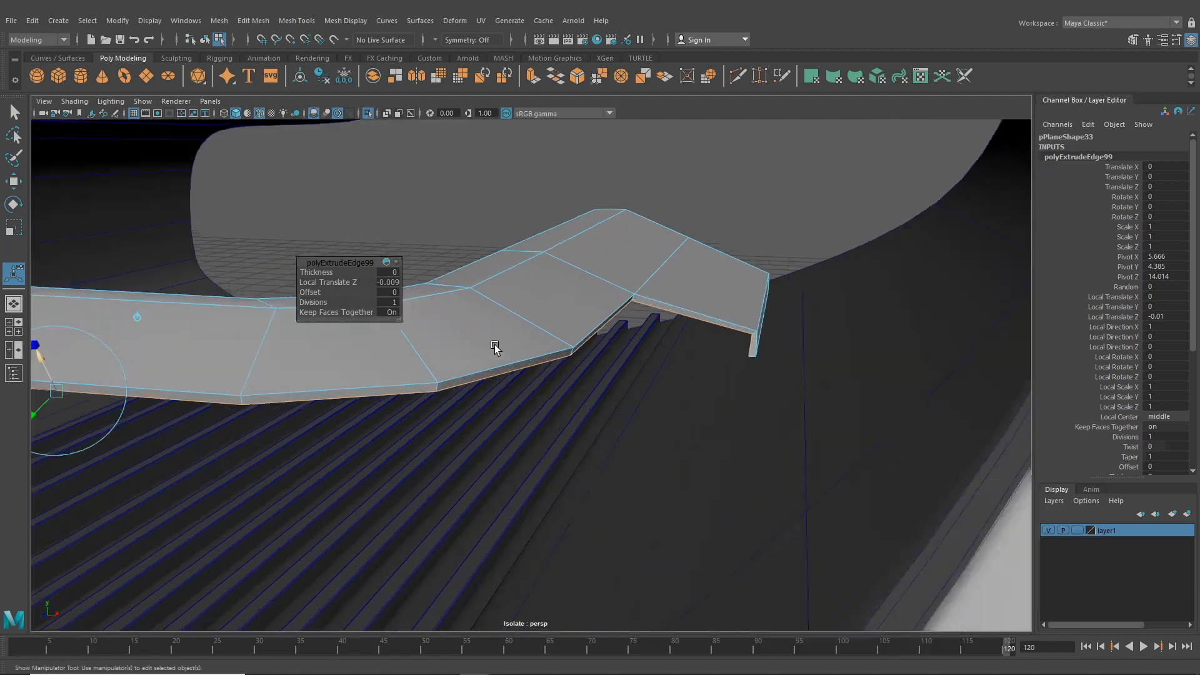
- Move the lip vertex at the rear flap's front corner to line up with the flap's downturned side edge
right_drag(613, 276, 563, 277)
click(752, 335)
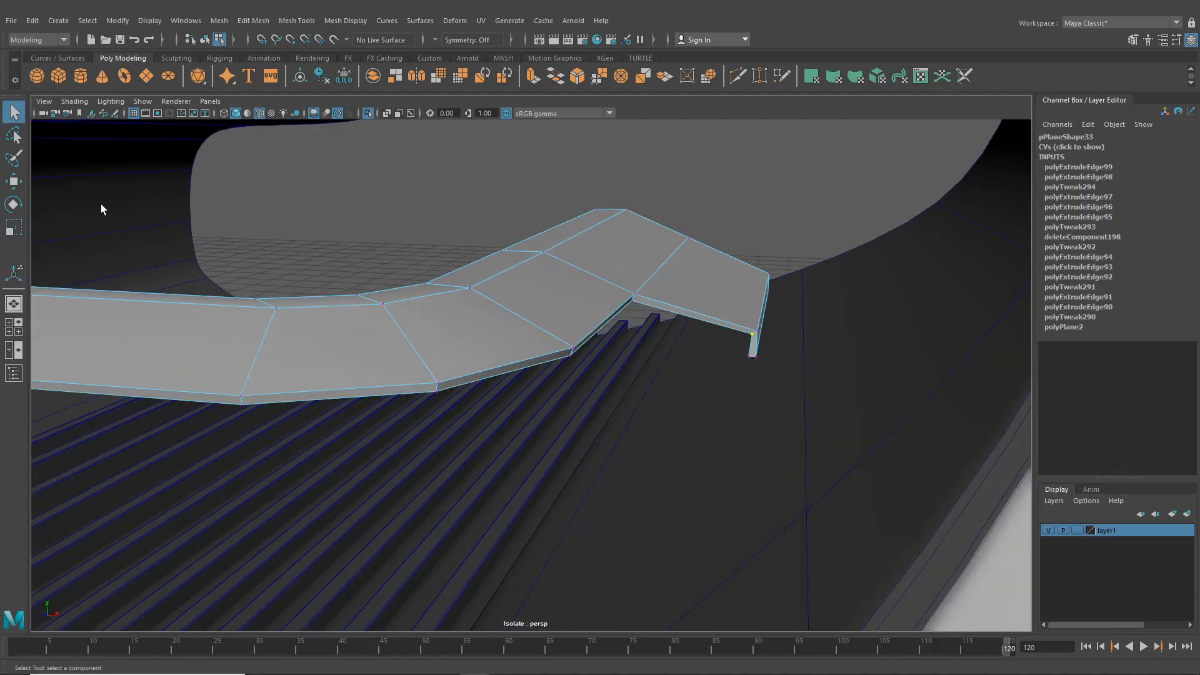
click(14, 182)
alt+middle_drag(710, 294, 648, 299)
drag(740, 274, 740, 274)
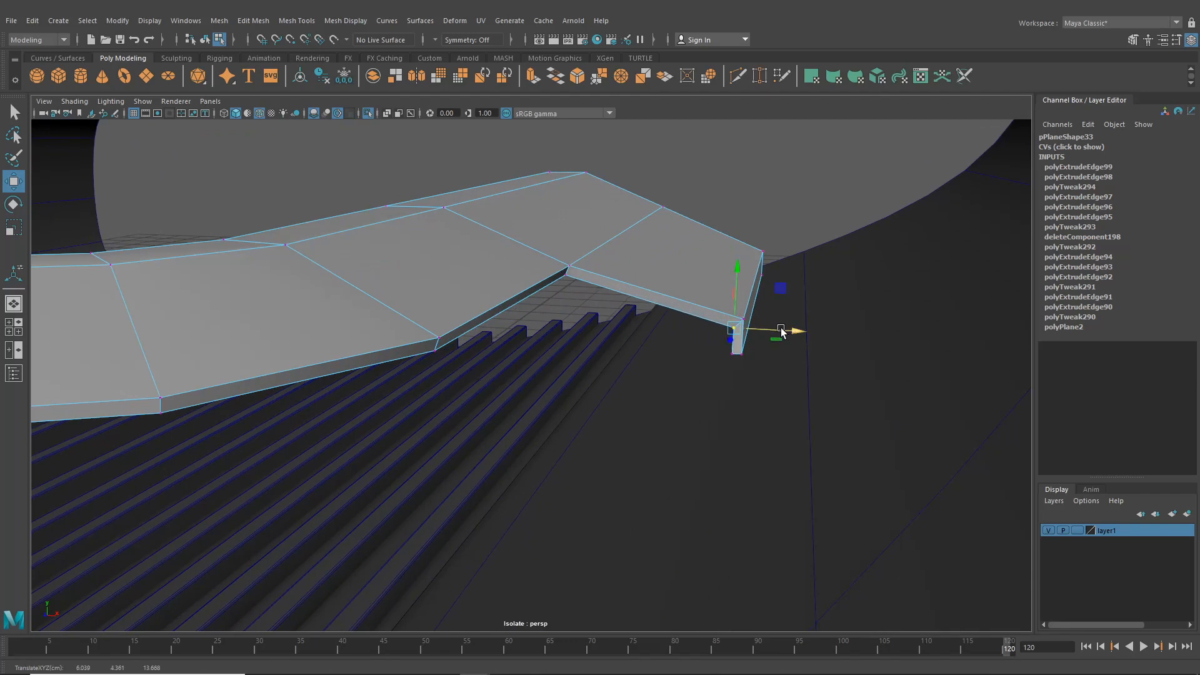
alt+drag(782, 331, 686, 327)
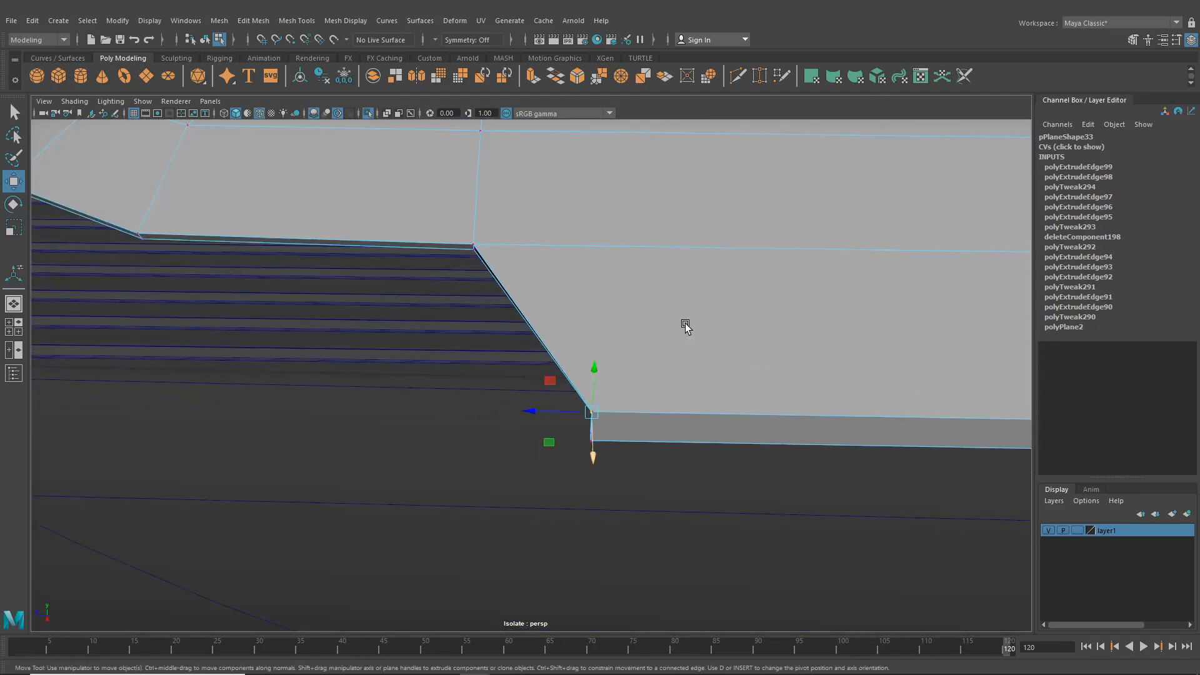
alt+drag(569, 441, 448, 266)
scroll(568, 443, down, 5)
- Return to object selection and inspect the selected bracket within the whole headlight housing
click(205, 41)
click(376, 175)
scroll(377, 177, down, 5)
click(508, 355)
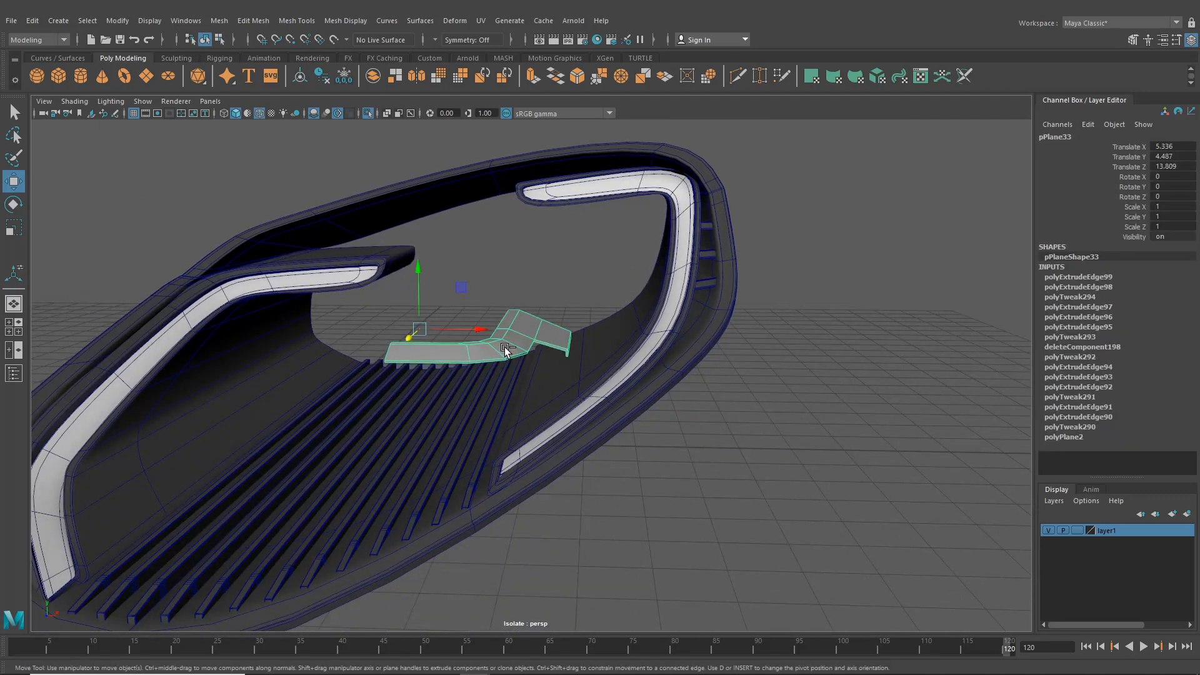
alt+drag(521, 315, 505, 345)
- Extrude the bracket's inner border edges about 0.113 units in local Y, following the top blueprint
scroll(512, 354, up, 5)
right_drag(494, 319, 431, 316)
click(375, 358)
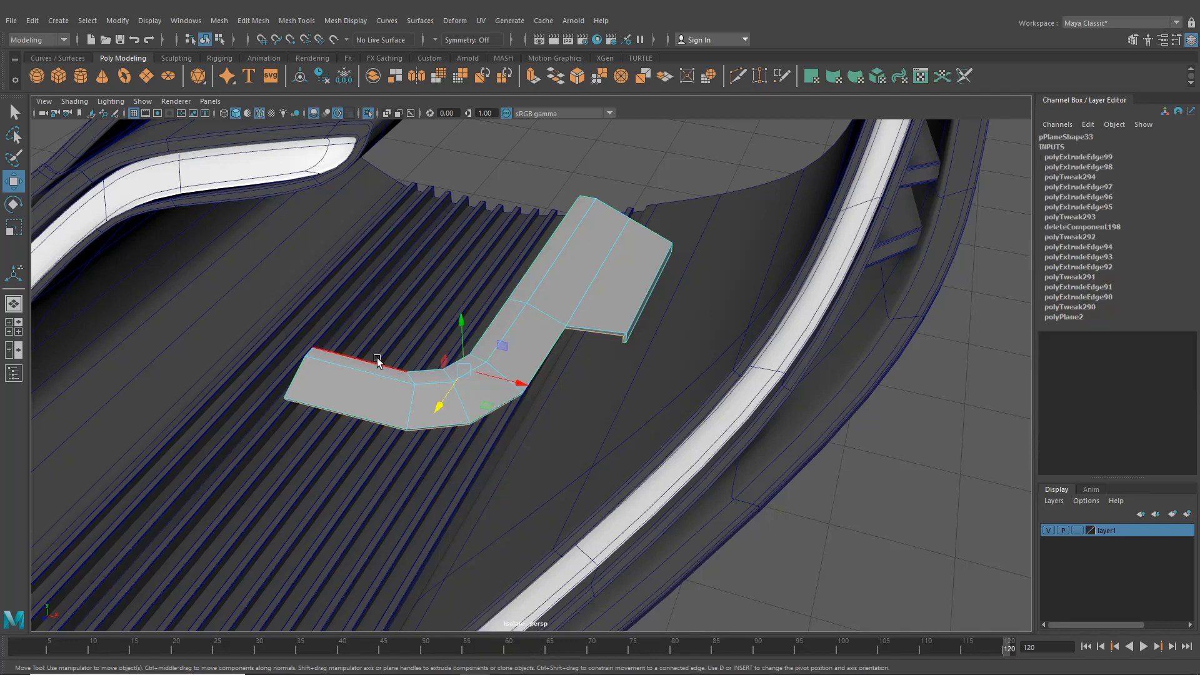
shift+click(435, 368)
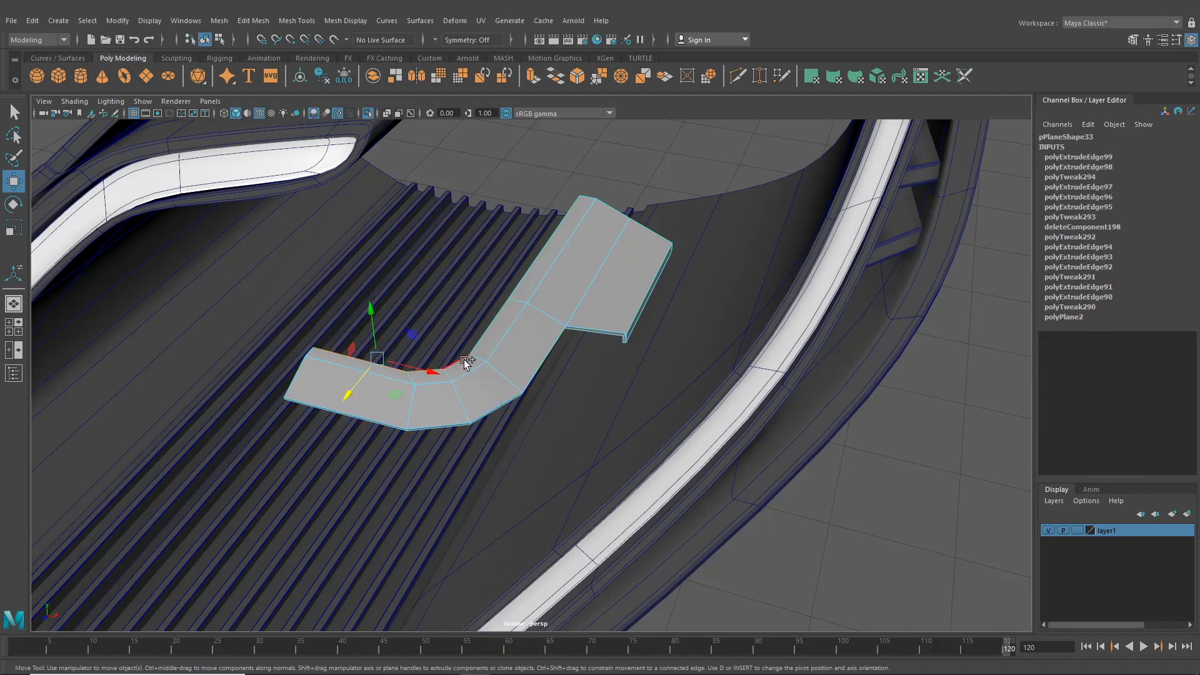
shift+click(489, 328)
shift+click(517, 289)
key(ctrl+e)
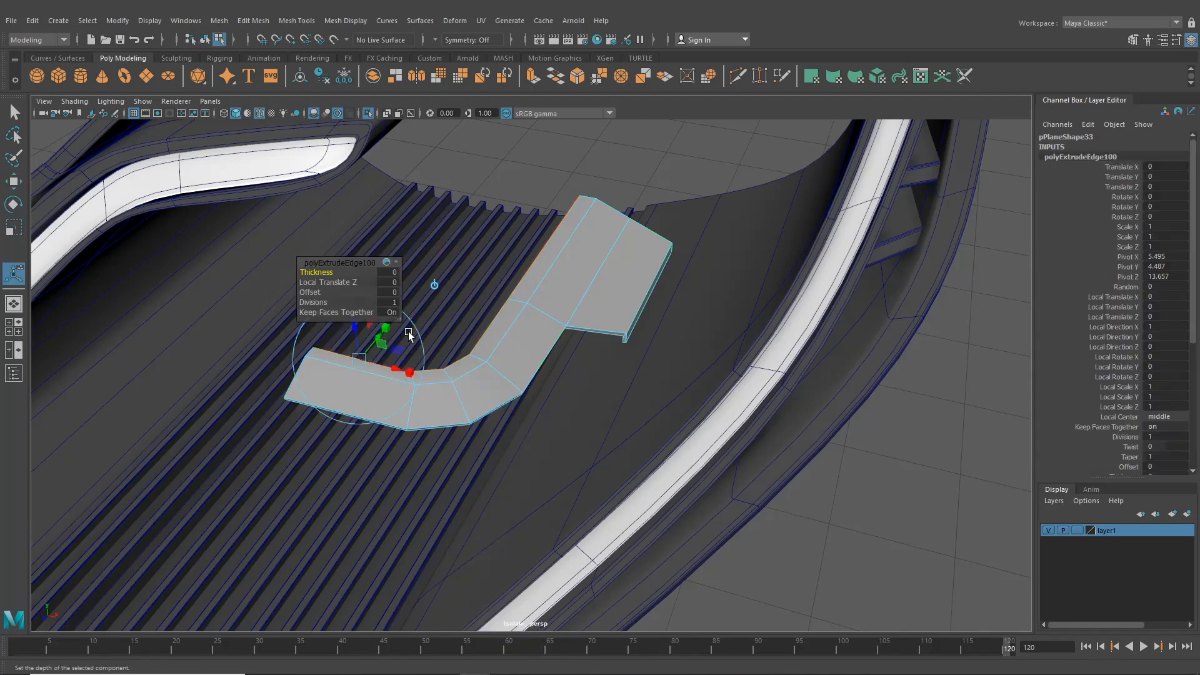
alt+drag(414, 343, 499, 369)
click(20, 328)
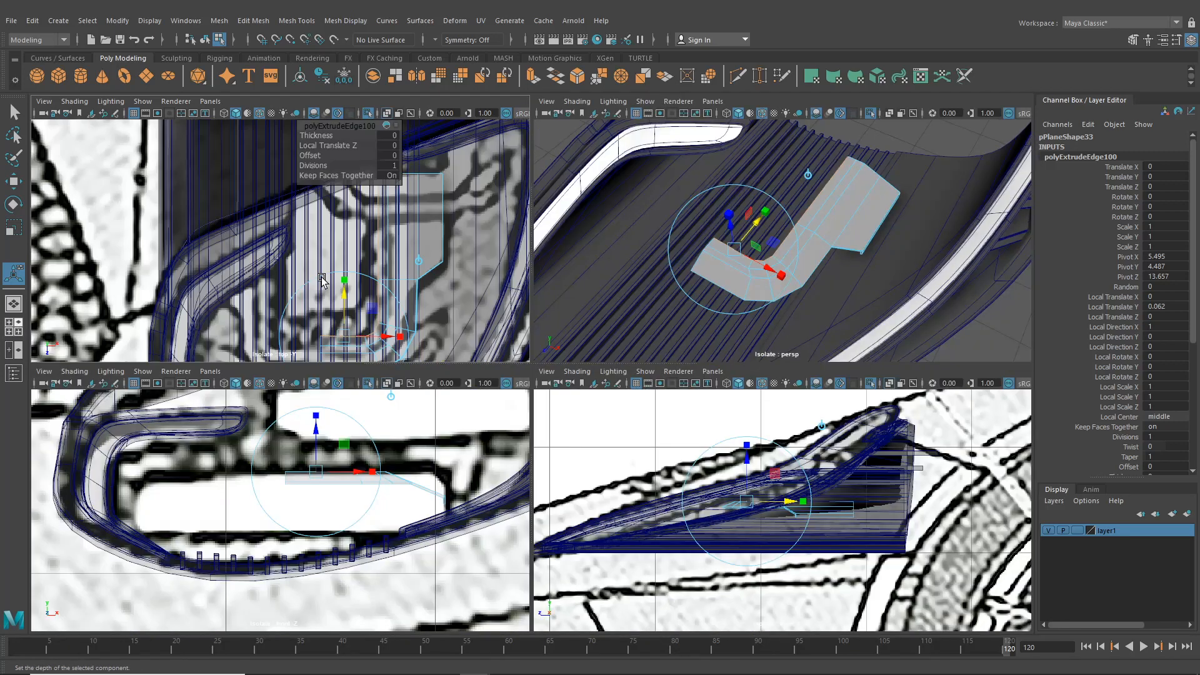
alt+middle_drag(340, 276, 356, 230)
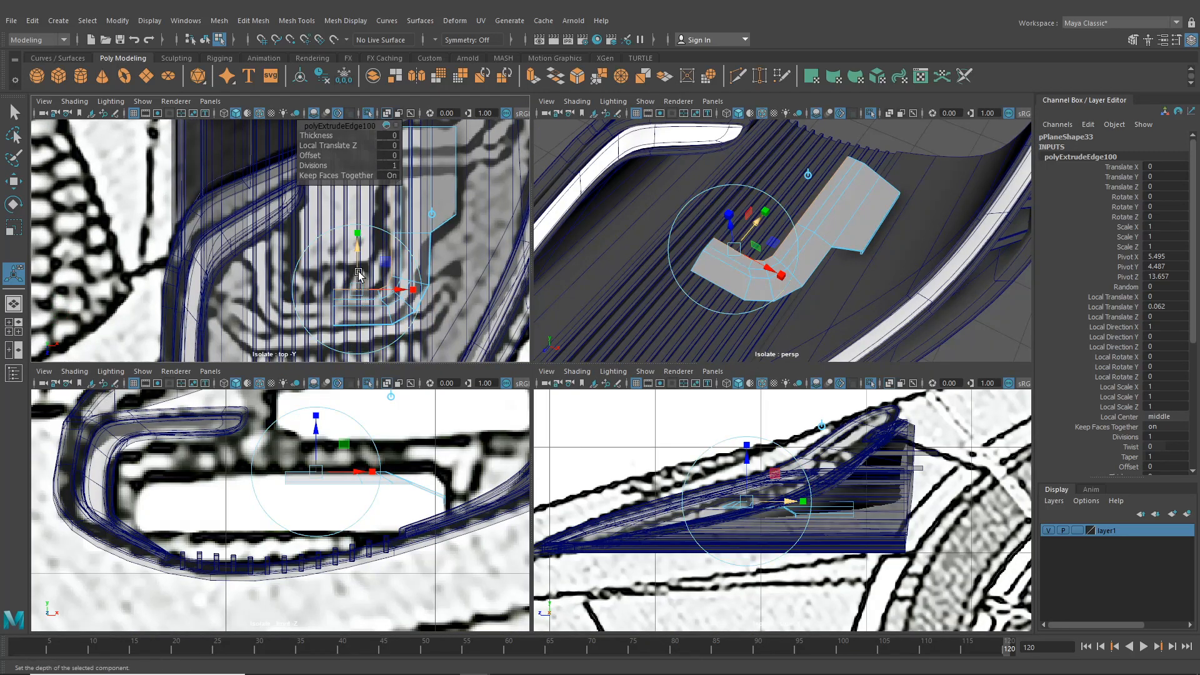
drag(359, 274, 359, 266)
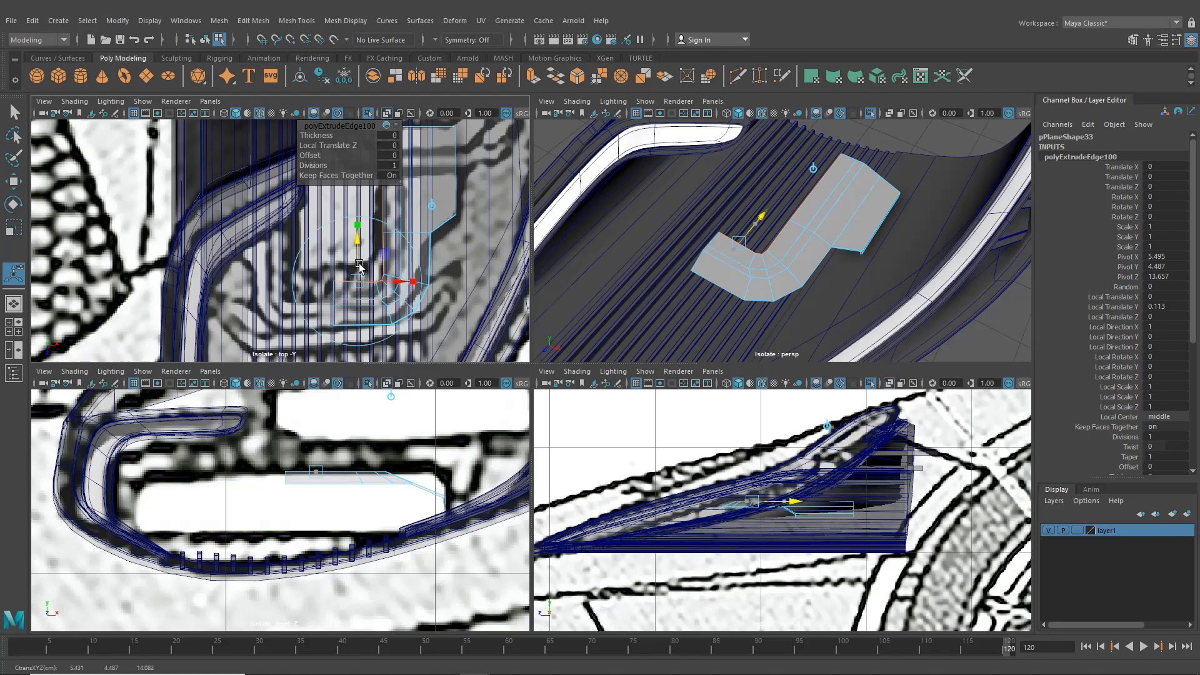
- Move the new extrusion's inner-corner vertices onto the bracket line in the top blueprint
right_drag(360, 265, 333, 266)
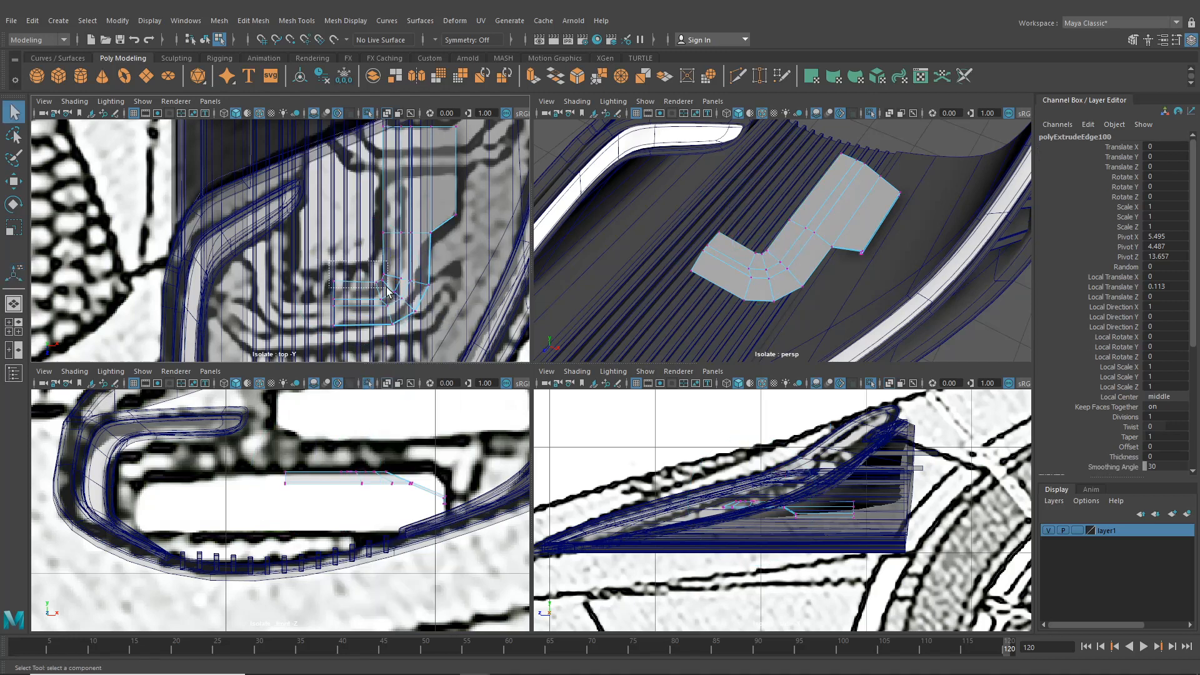
key(w)
mouse_move(387, 292)
mouse_down()
mouse_move(372, 311)
mouse_move(387, 259)
mouse_move(400, 293)
mouse_up()
scroll(371, 316, up, 2)
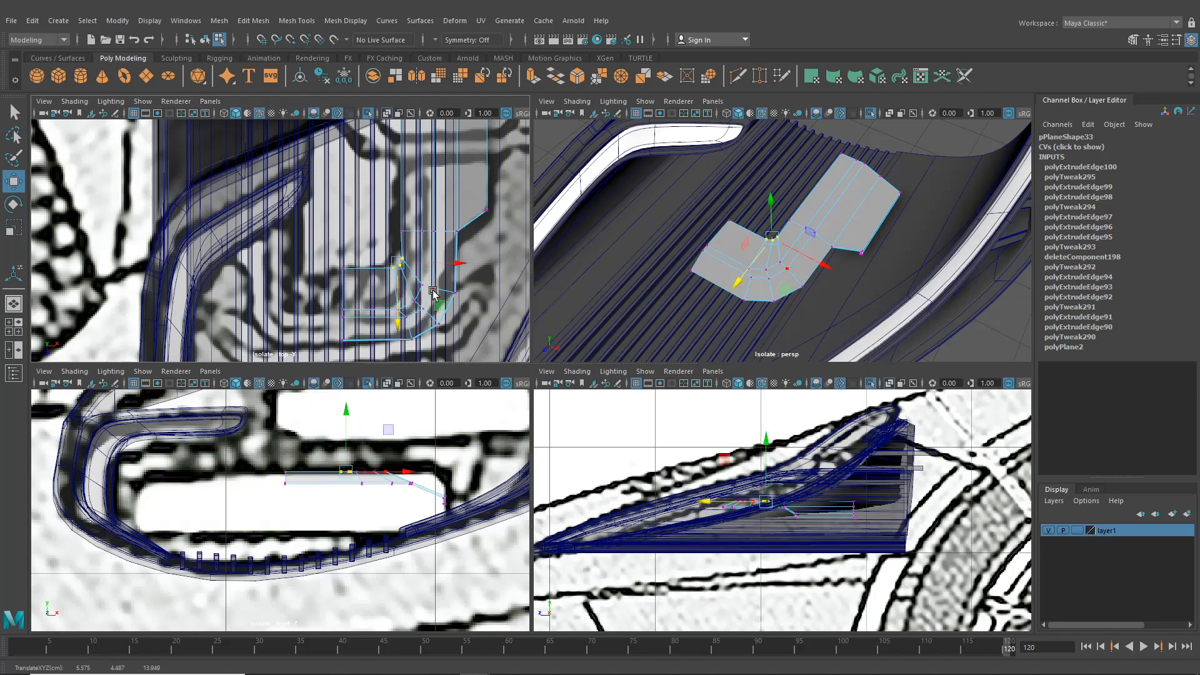
scroll(434, 281, up, 3)
drag(476, 275, 476, 275)
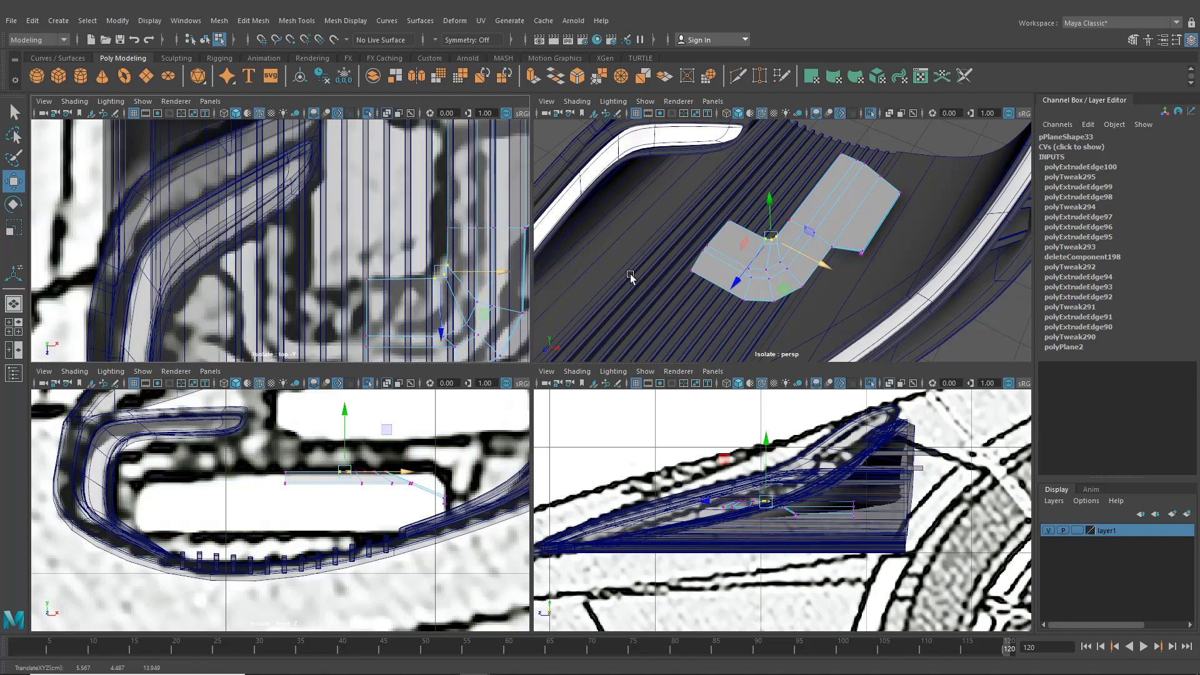
scroll(777, 284, up, 5)
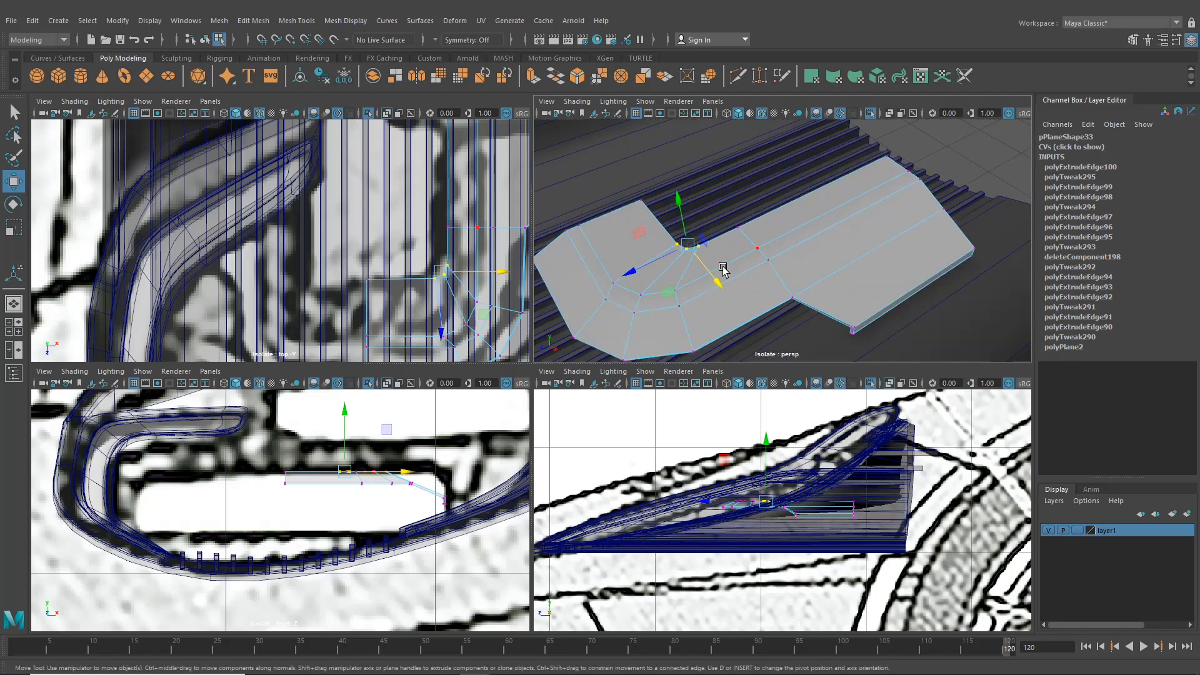
- Extrude the rear arm's inner edges about 0.042 units in negative X and flatten them with an X scale of 0.03
right_drag(724, 269, 722, 246)
click(687, 244)
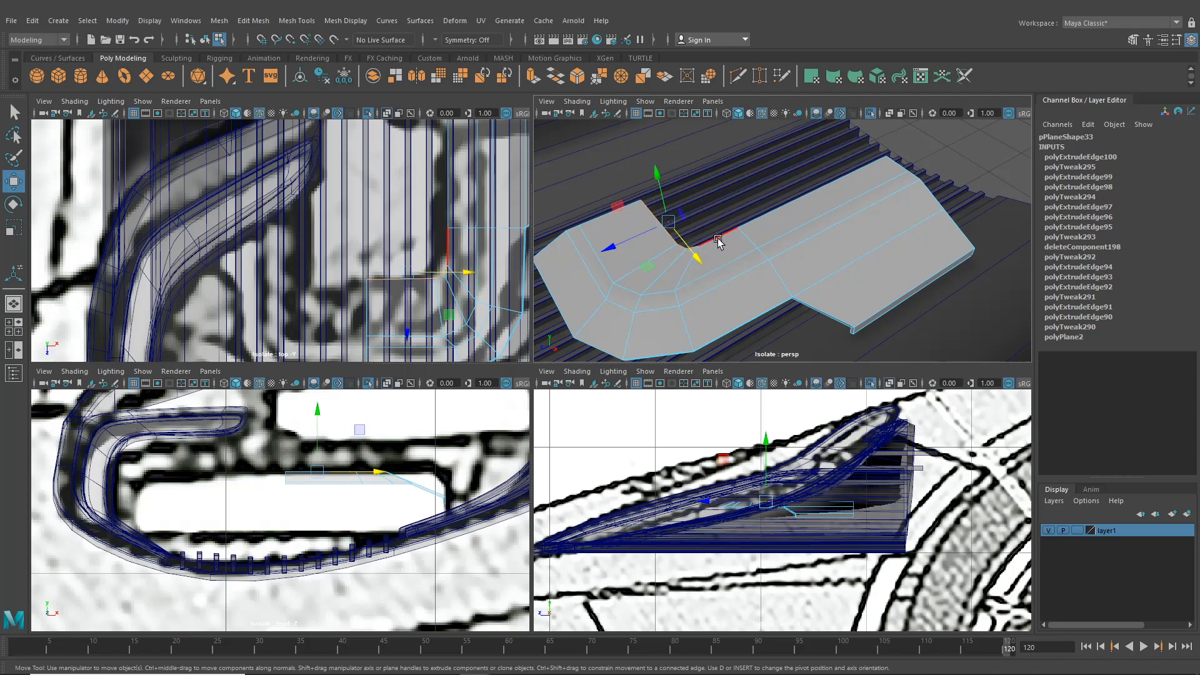
alt+drag(695, 242, 798, 230)
scroll(798, 230, up, 5)
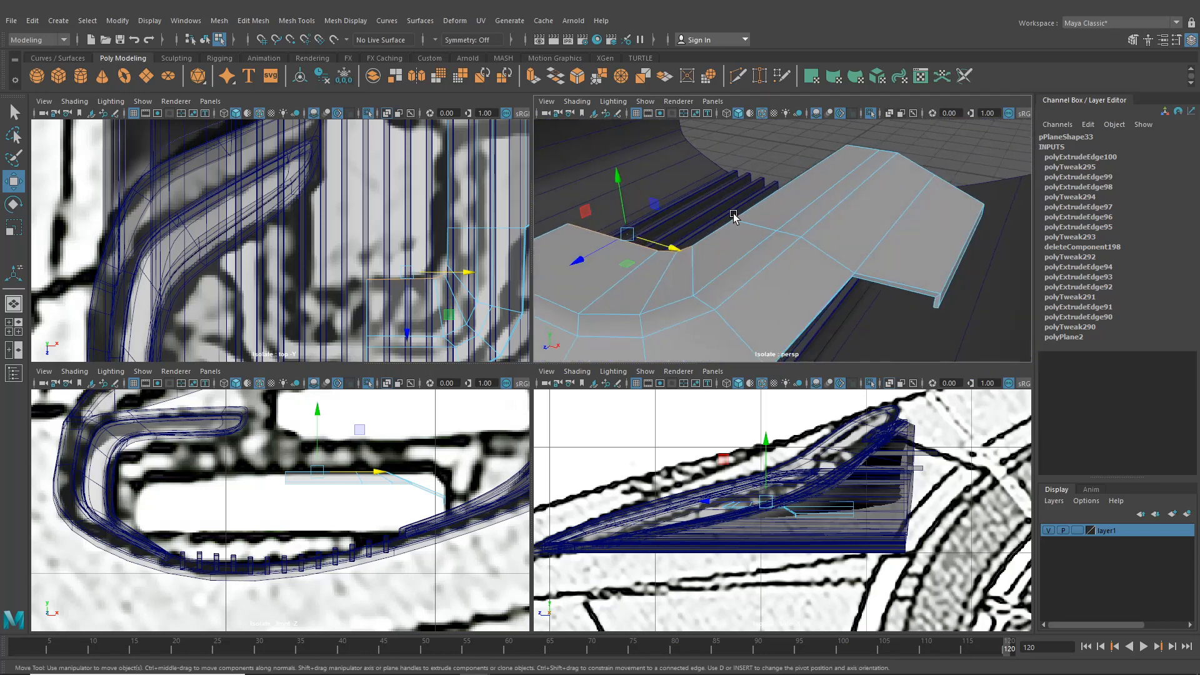
alt+drag(717, 230, 743, 248)
click(719, 261)
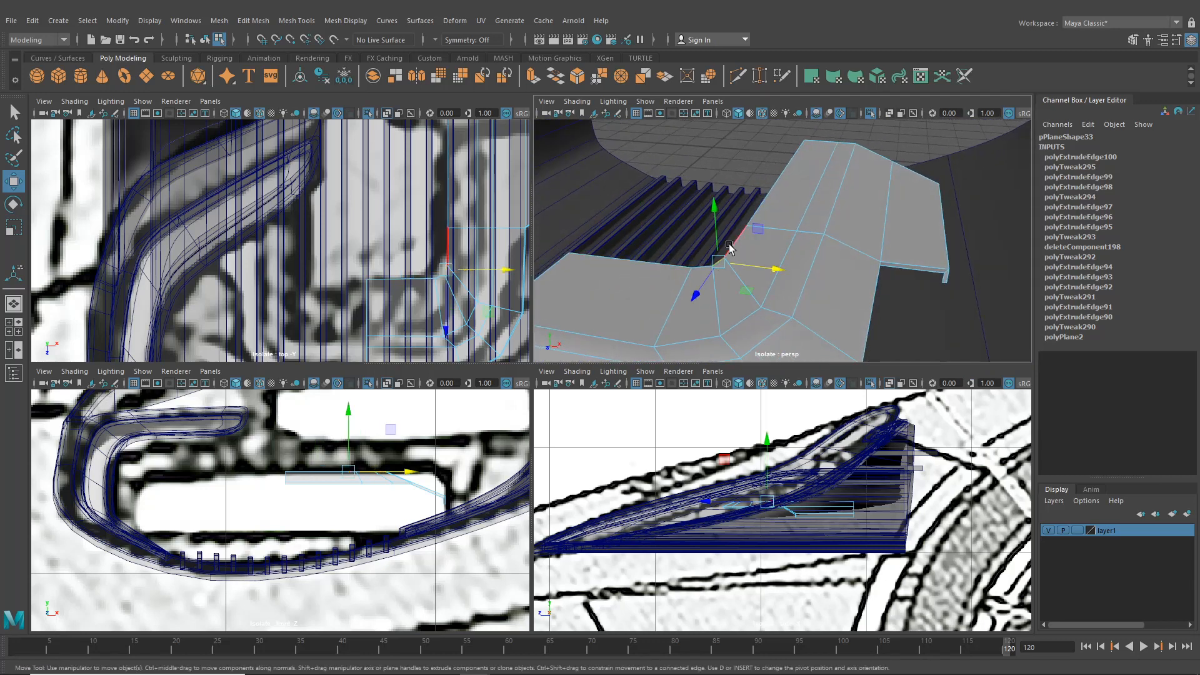
shift+click(734, 243)
shift+click(768, 191)
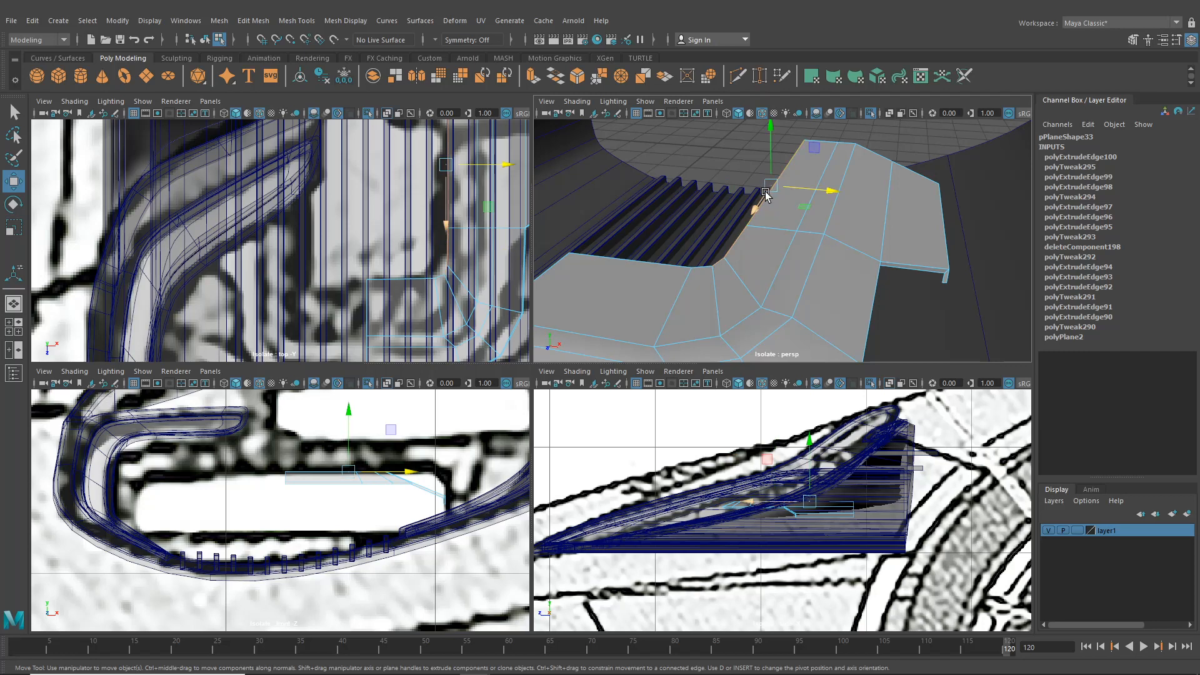
key(ctrl+e)
click(795, 187)
mouse_move(797, 190)
alt+mouse_down()
mouse_move(809, 218)
mouse_move(791, 186)
mouse_move(756, 187)
mouse_move(791, 184)
alt+mouse_up()
- Extrude the straightened edges again in negative X across the opening, up to the front arm's outer end
key(ctrl+e)
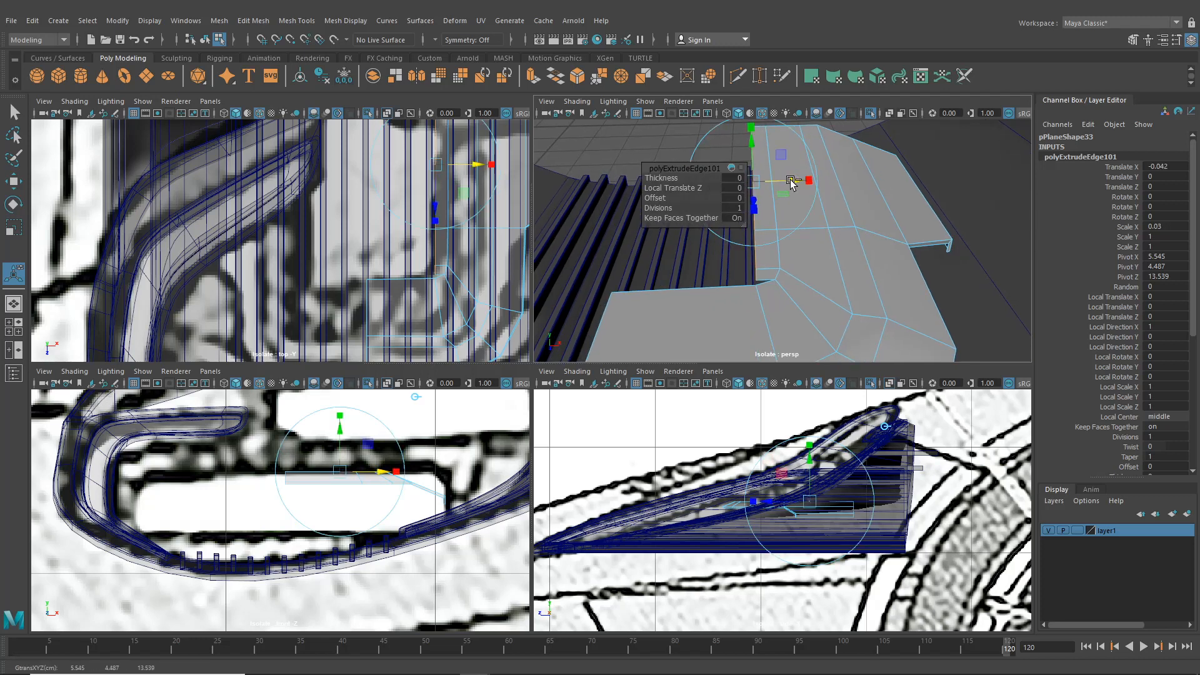
drag(800, 184, 511, 277)
scroll(755, 262, down, 5)
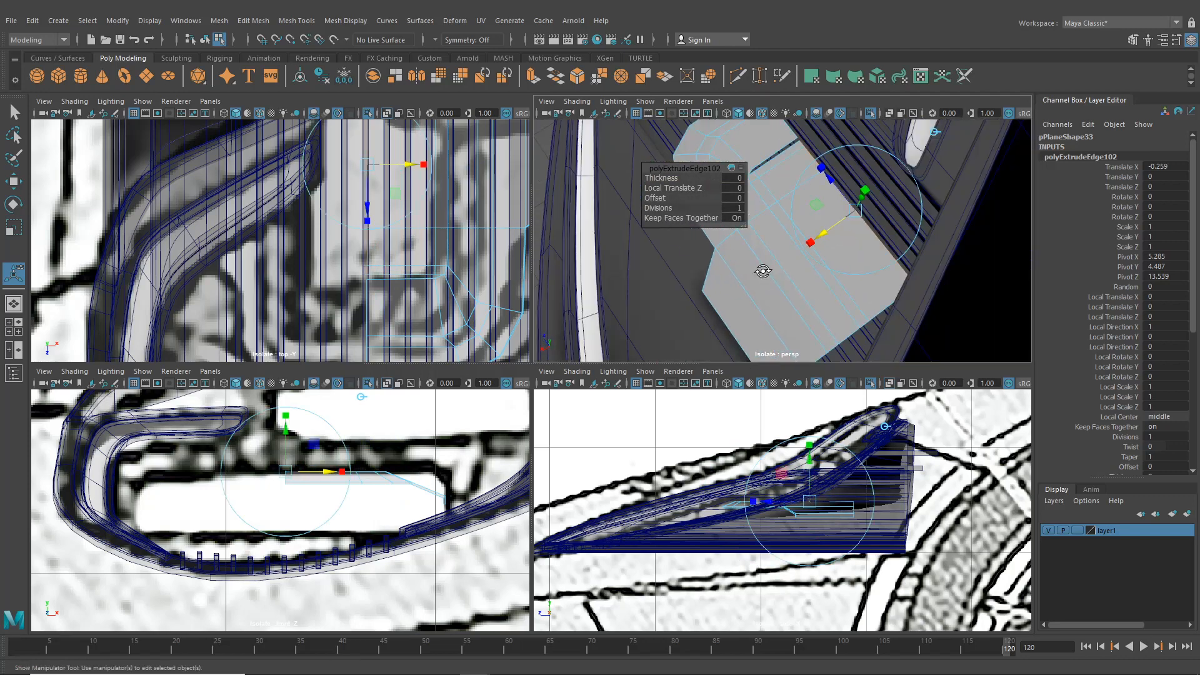
alt+drag(763, 271, 631, 275)
key(space)
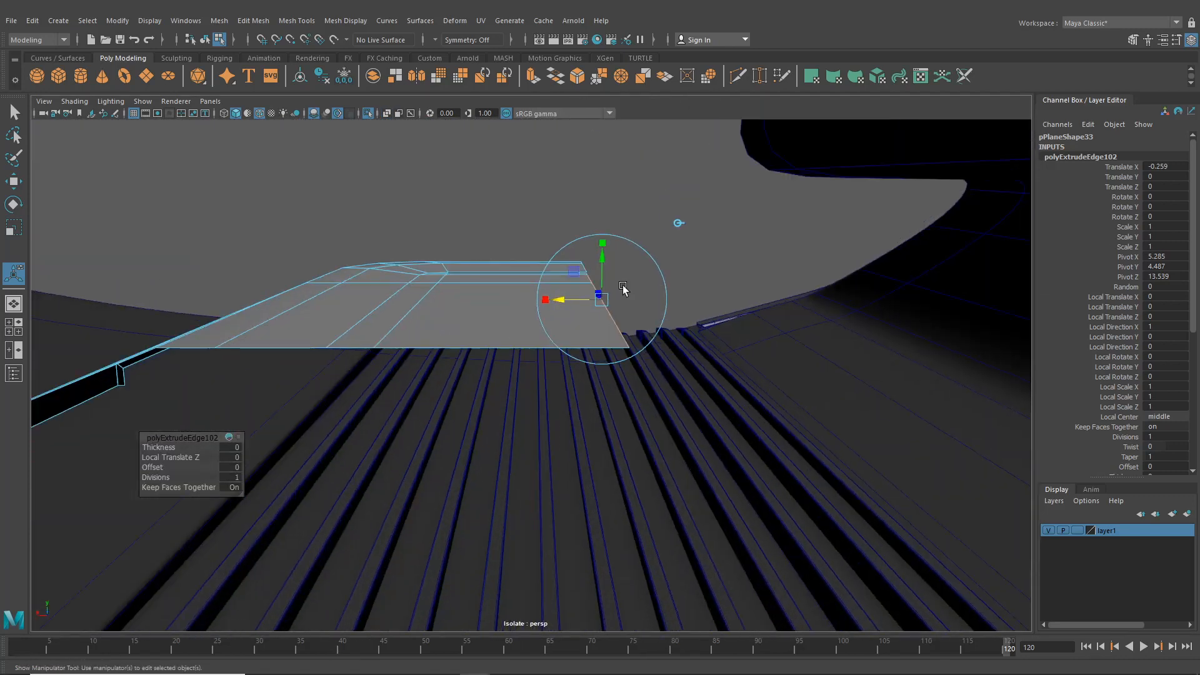
drag(566, 303, 625, 301)
- Weld the vertex pairs along the narrow gap between the new plate and the front arm with Target Weld
click(761, 76)
right_drag(525, 279, 437, 275)
drag(421, 278, 422, 278)
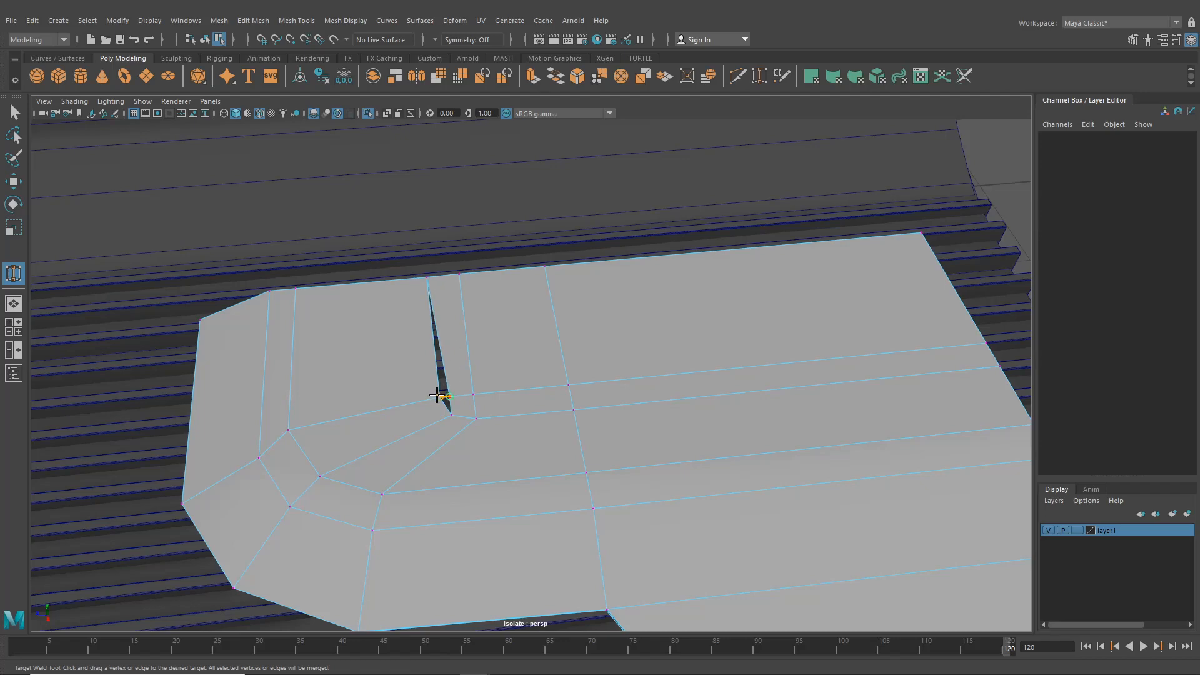
drag(437, 396, 438, 396)
alt+drag(438, 396, 579, 360)
- Extrude the L-shaped face band along the bracket's bend about 0.018 units downward to form a recessed groove
click(13, 113)
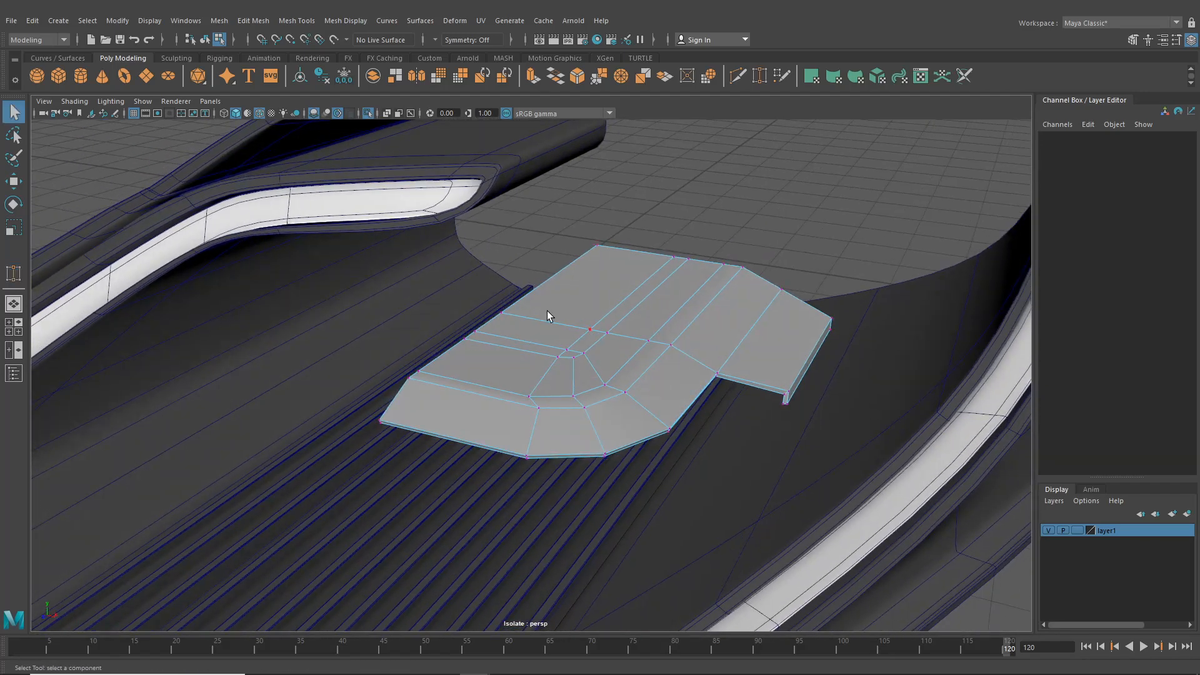
right_drag(547, 310, 547, 346)
click(527, 368)
shift+double_click(554, 378)
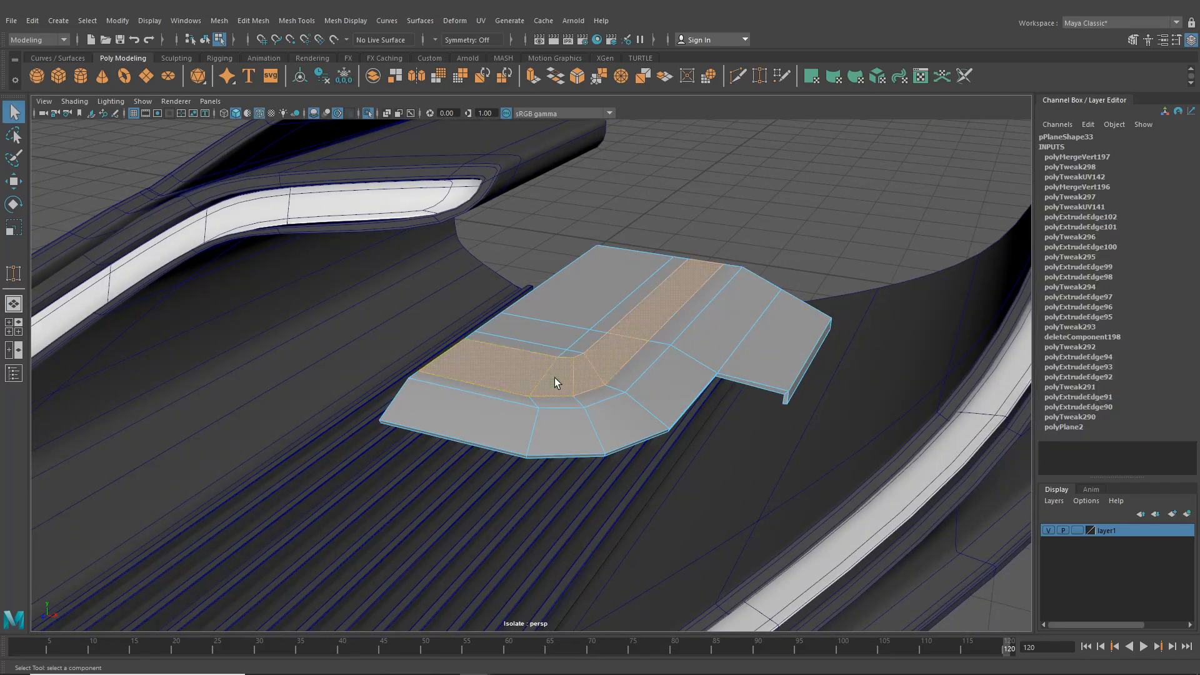
key(ctrl+e)
alt+drag(567, 305, 568, 283)
alt+right_drag(569, 282, 580, 312)
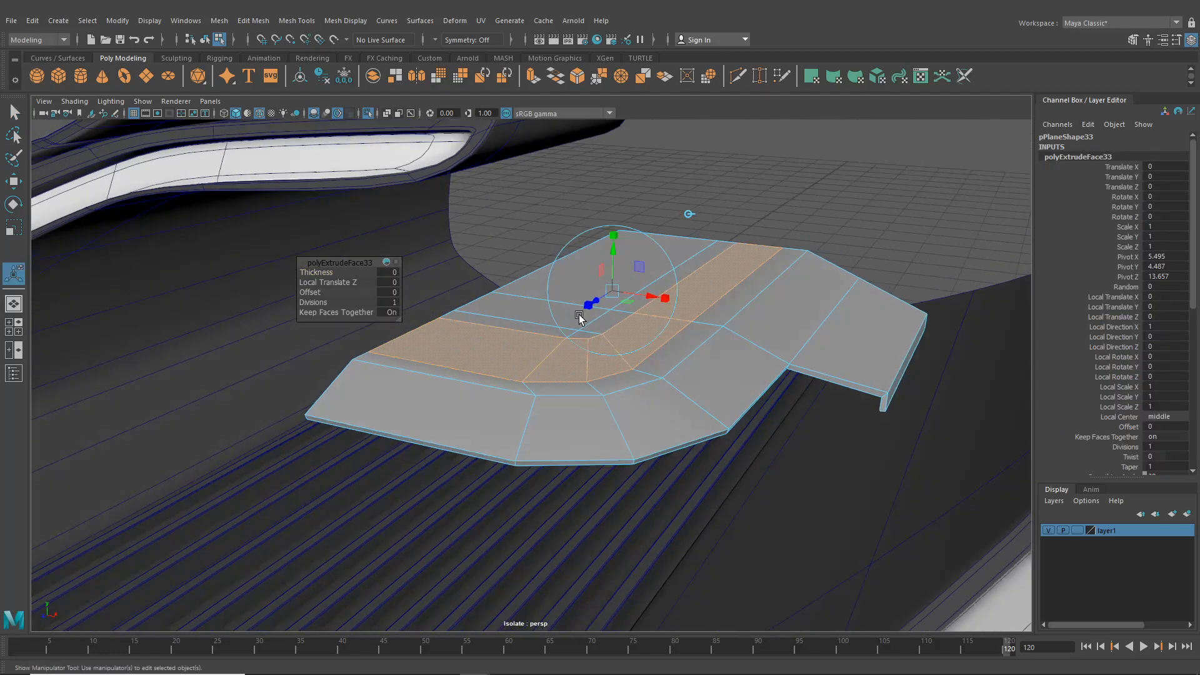
drag(615, 253, 616, 265)
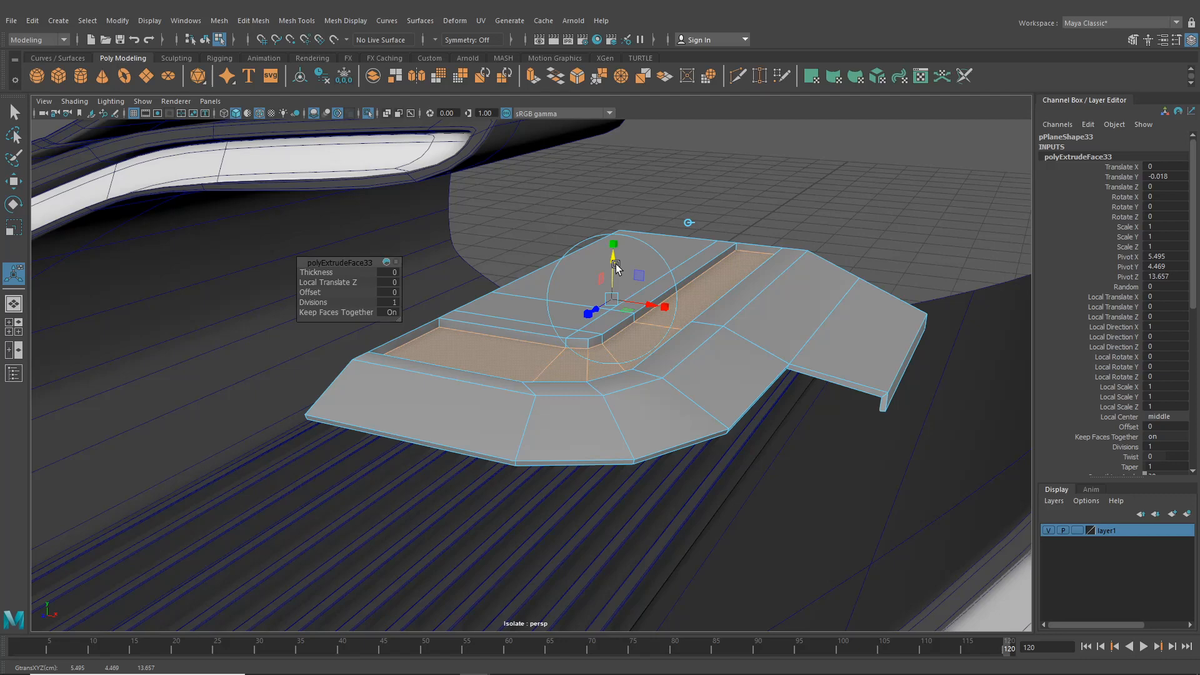
- Delete the wall faces closing off the groove's two open ends
click(422, 331)
key(Delete)
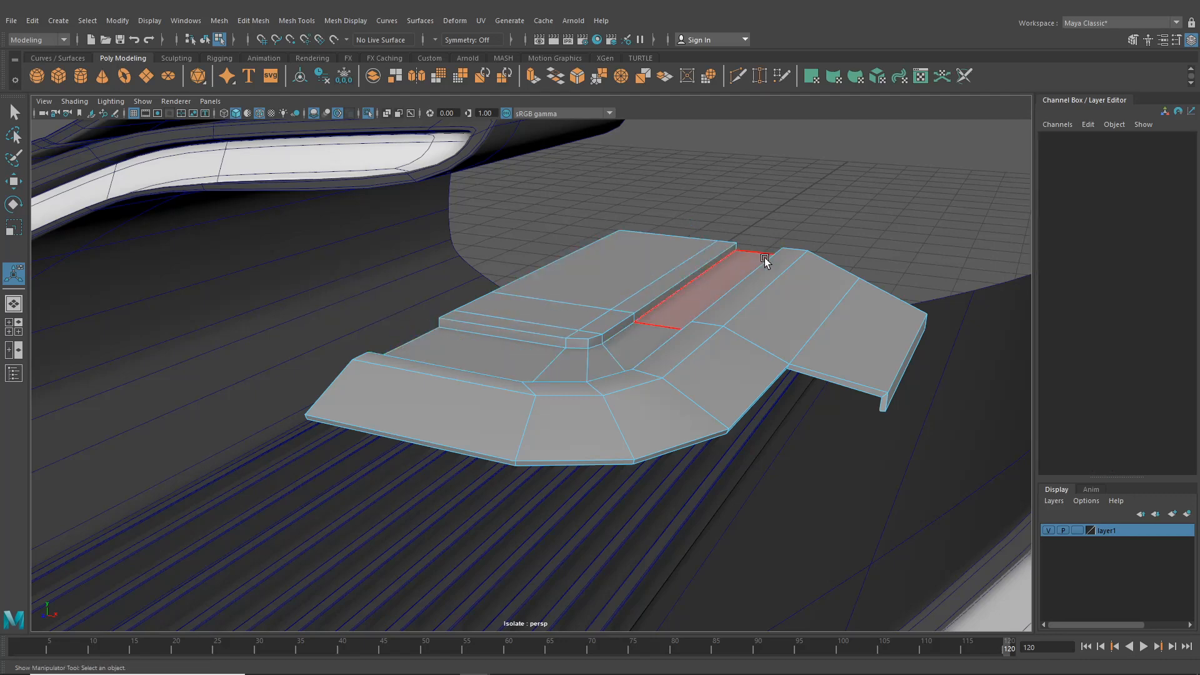
alt+right_drag(764, 258, 584, 201)
- Return to object selection and examine the grooved bracket inside the headlight housing
click(206, 39)
click(721, 253)
scroll(720, 253, down, 3)
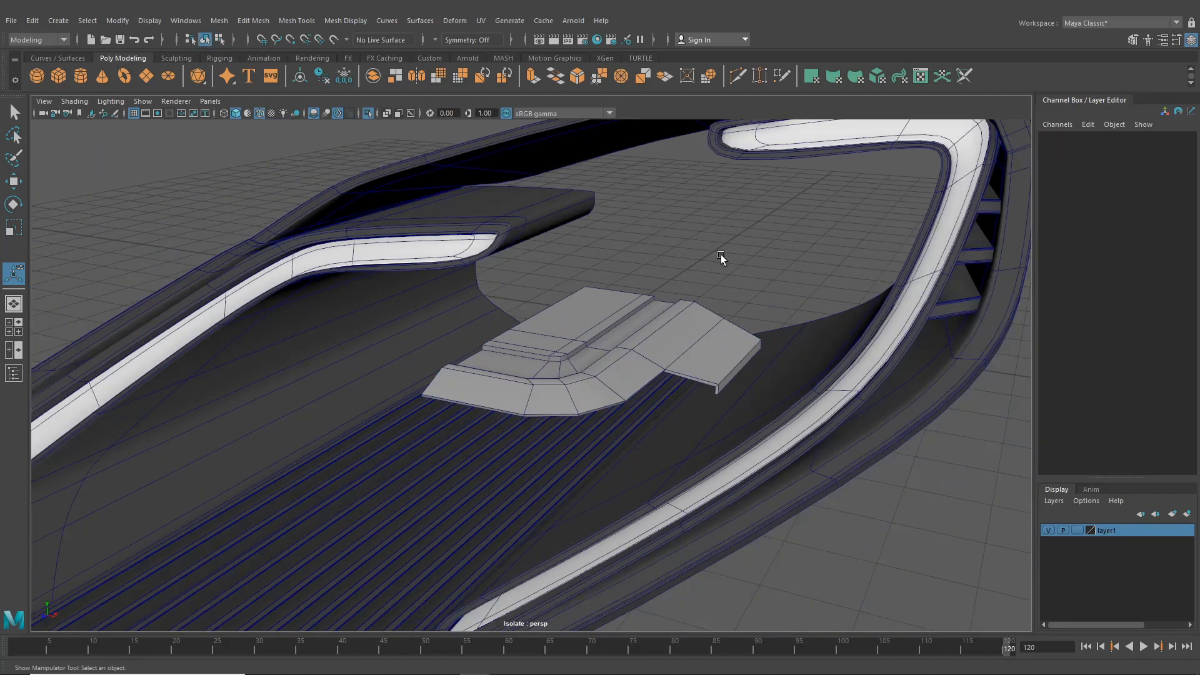
alt+drag(720, 253, 710, 279)
scroll(692, 259, down, 4)
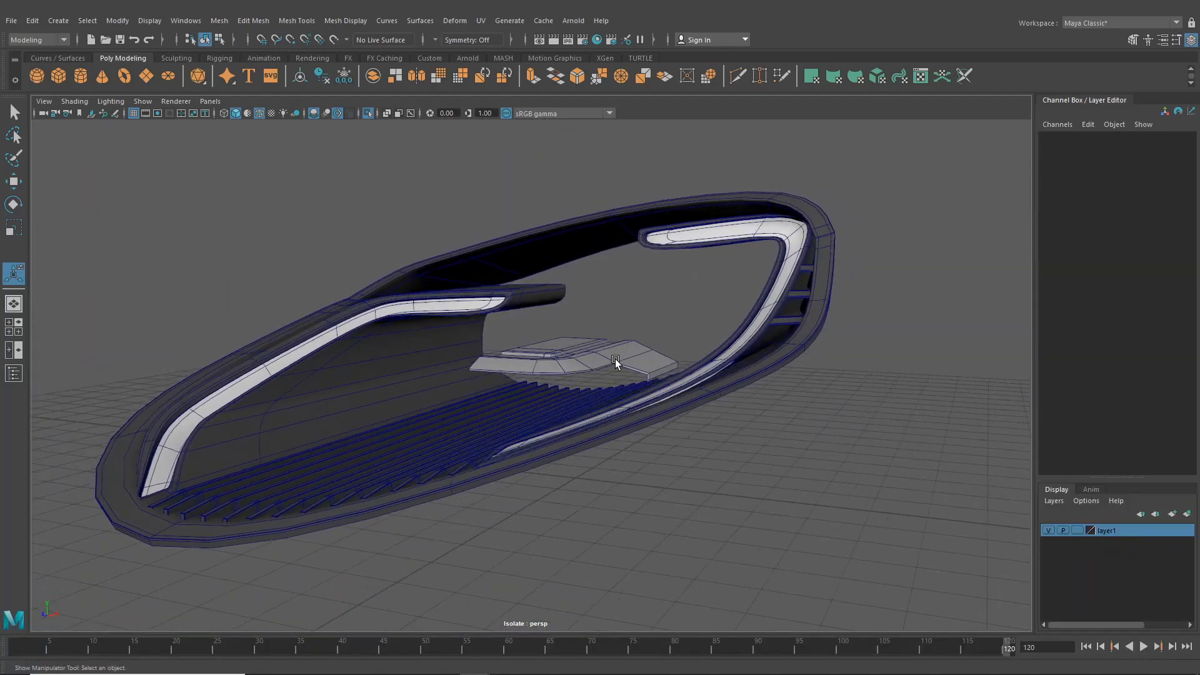
- Duplicate the grooved bracket half and mirror the copy across X by setting its Scale X to -1
click(615, 361)
scroll(592, 370, up, 2)
click(14, 186)
alt+drag(490, 322, 511, 329)
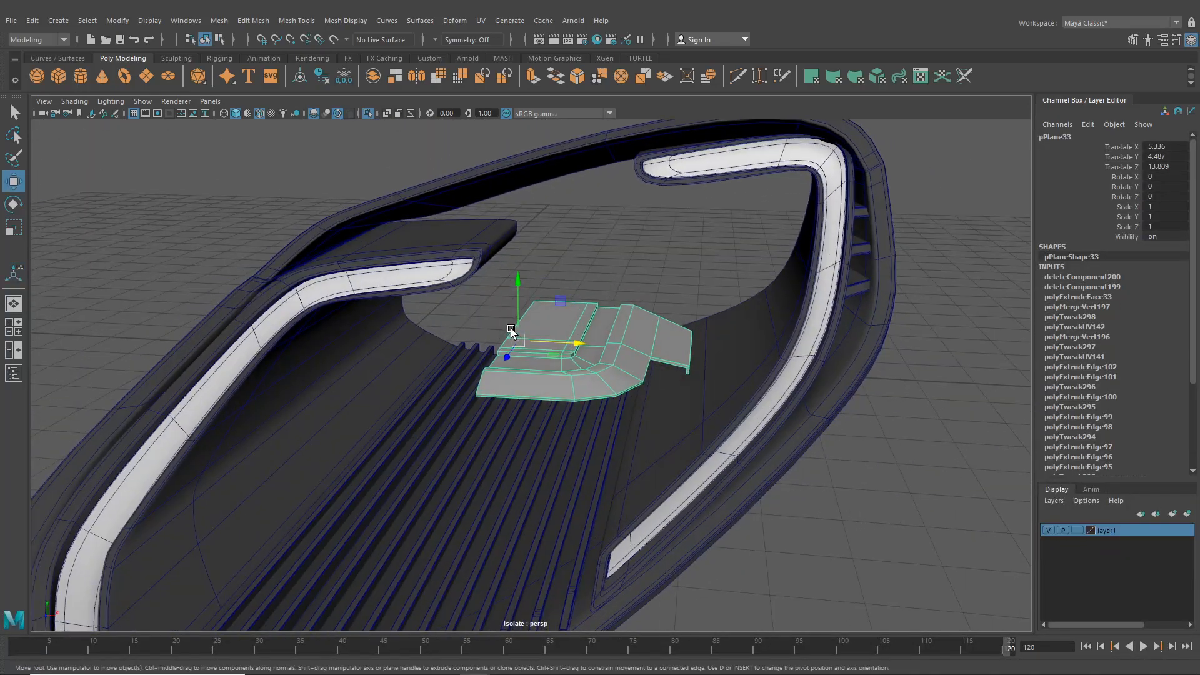
key(ctrl+d)
alt+drag(604, 325, 1021, 210)
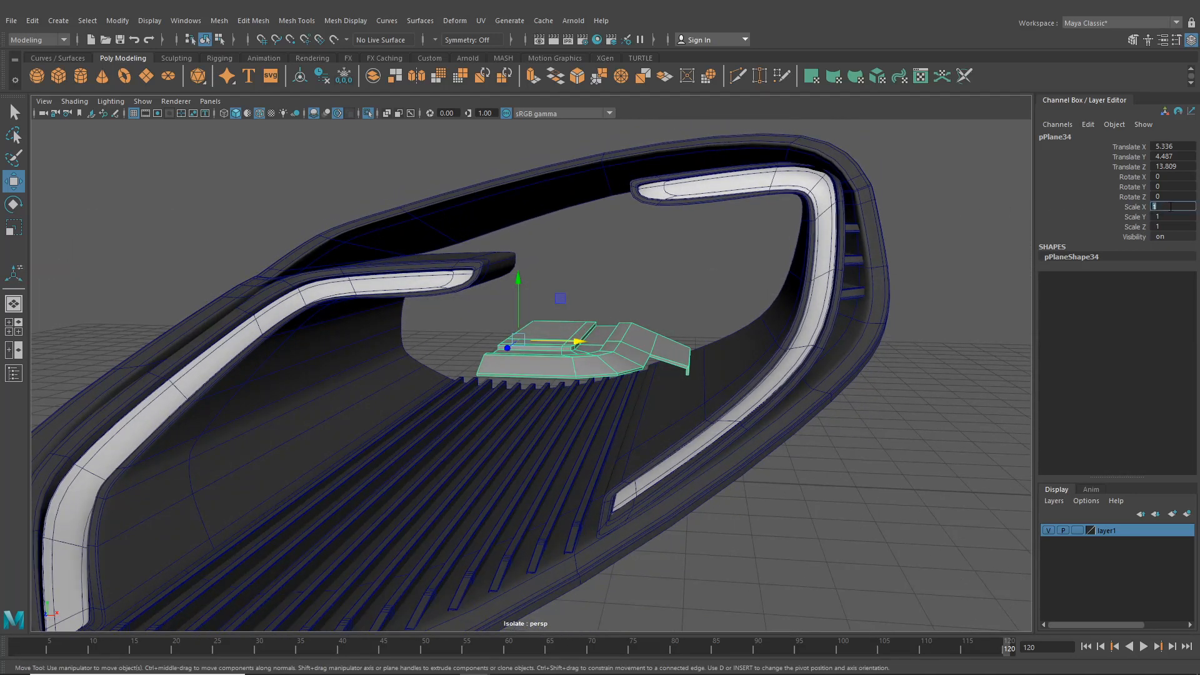
text(-1)
key(Return)
alt+drag(719, 350, 662, 513)
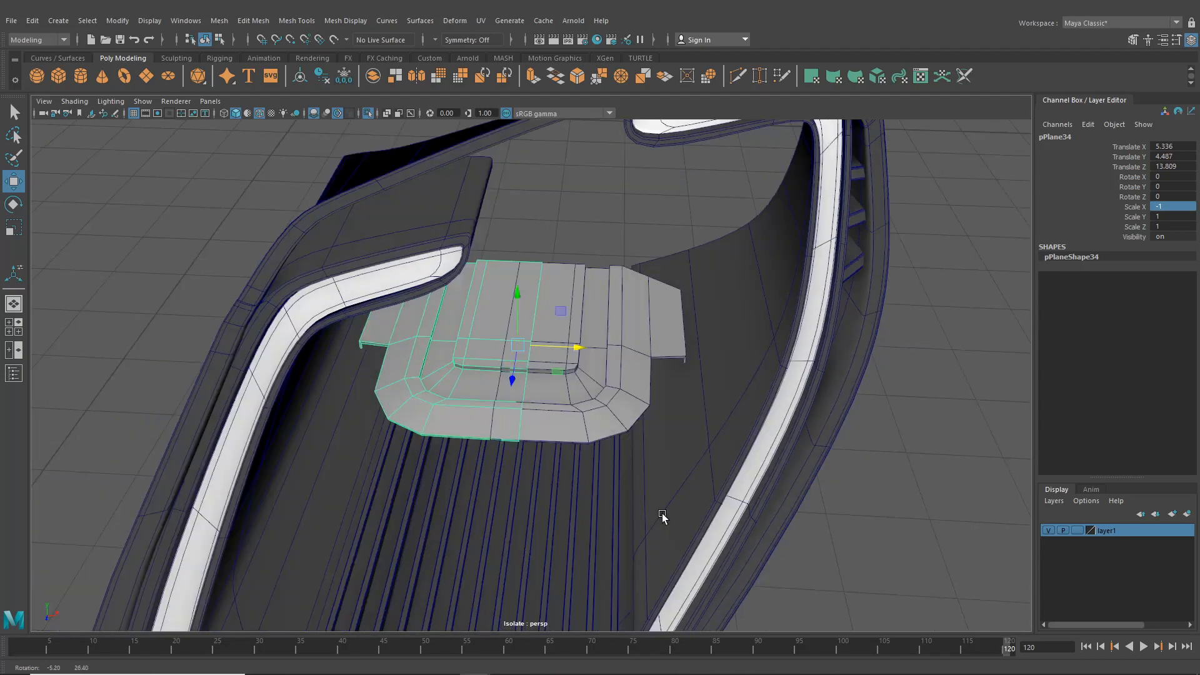
- Move the mirrored half along X until its centre edge meets the original half's edge
mouse_move(571, 351)
mouse_down()
mouse_move(546, 346)
mouse_move(563, 355)
mouse_move(567, 338)
mouse_move(565, 352)
mouse_up()
alt+right_drag(564, 354, 592, 356)
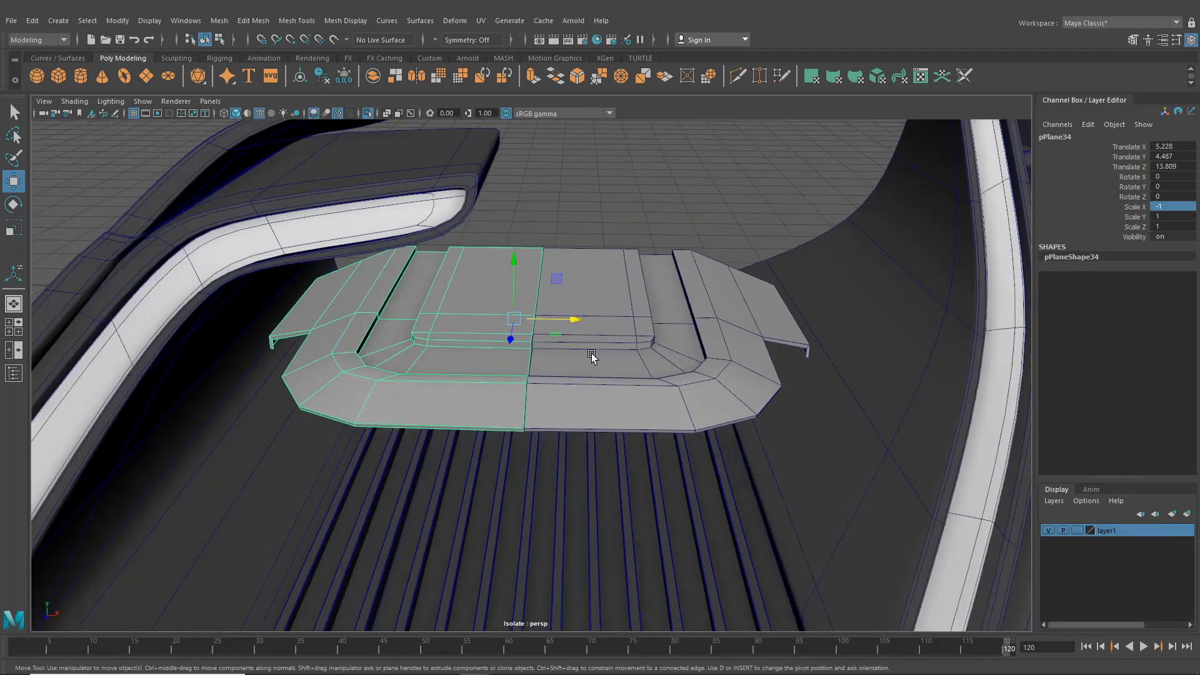
drag(575, 319, 589, 355)
- Combine the two bracket halves into a single mesh
shift+click(589, 355)
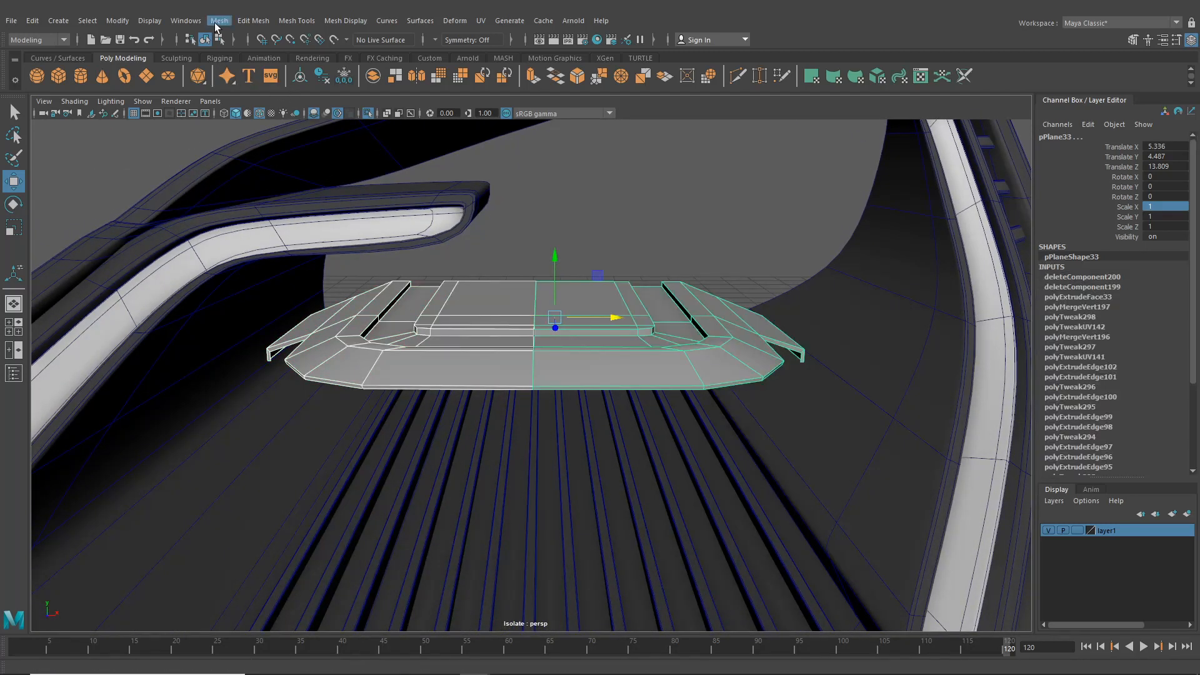
click(249, 21)
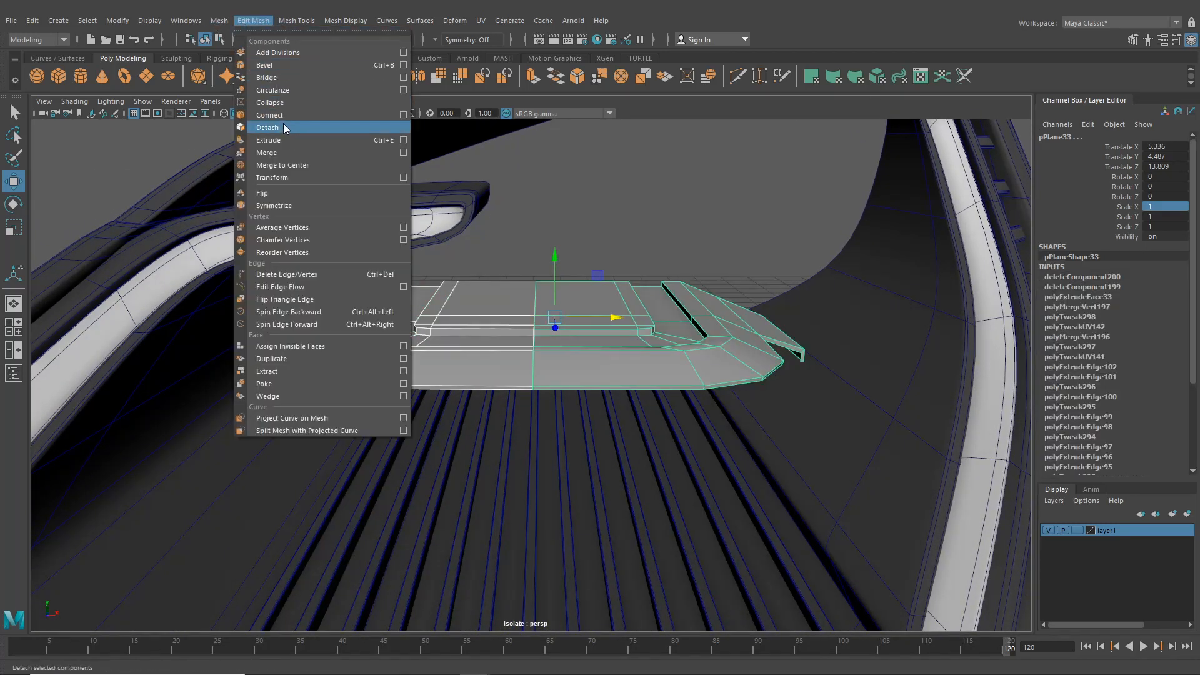
click(269, 64)
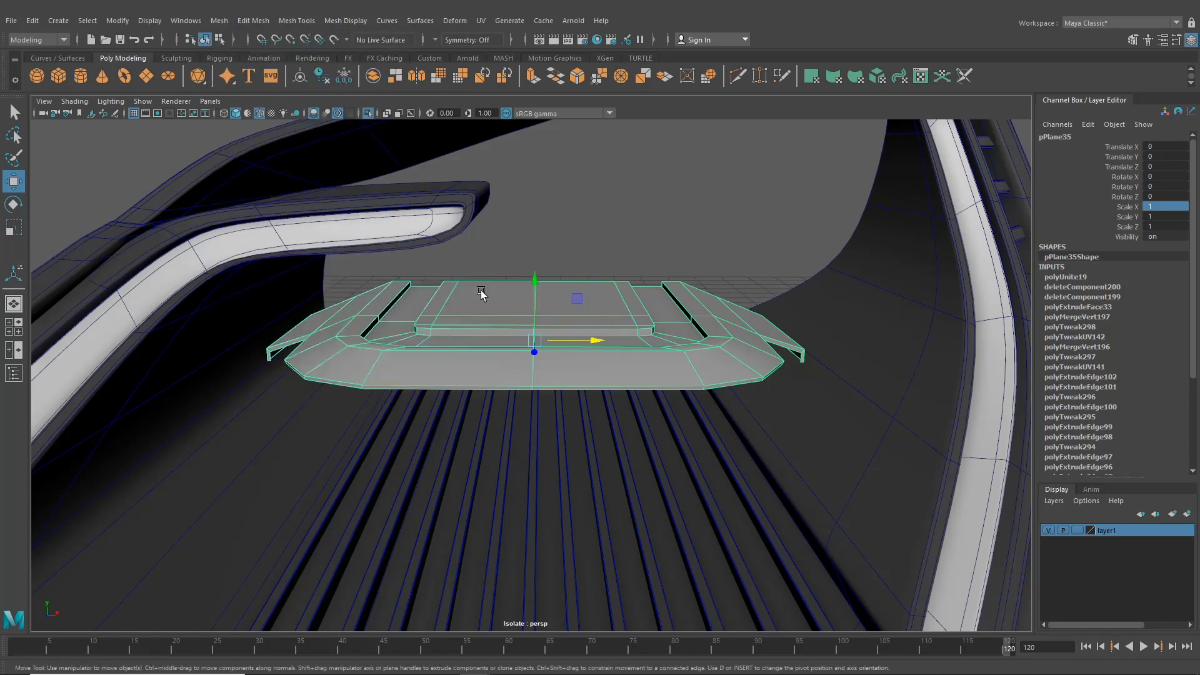
- Try to merge the whole column of centre seam vertices on the combined bracket at once, then undo it
right_drag(483, 297, 436, 290)
drag(510, 241, 575, 472)
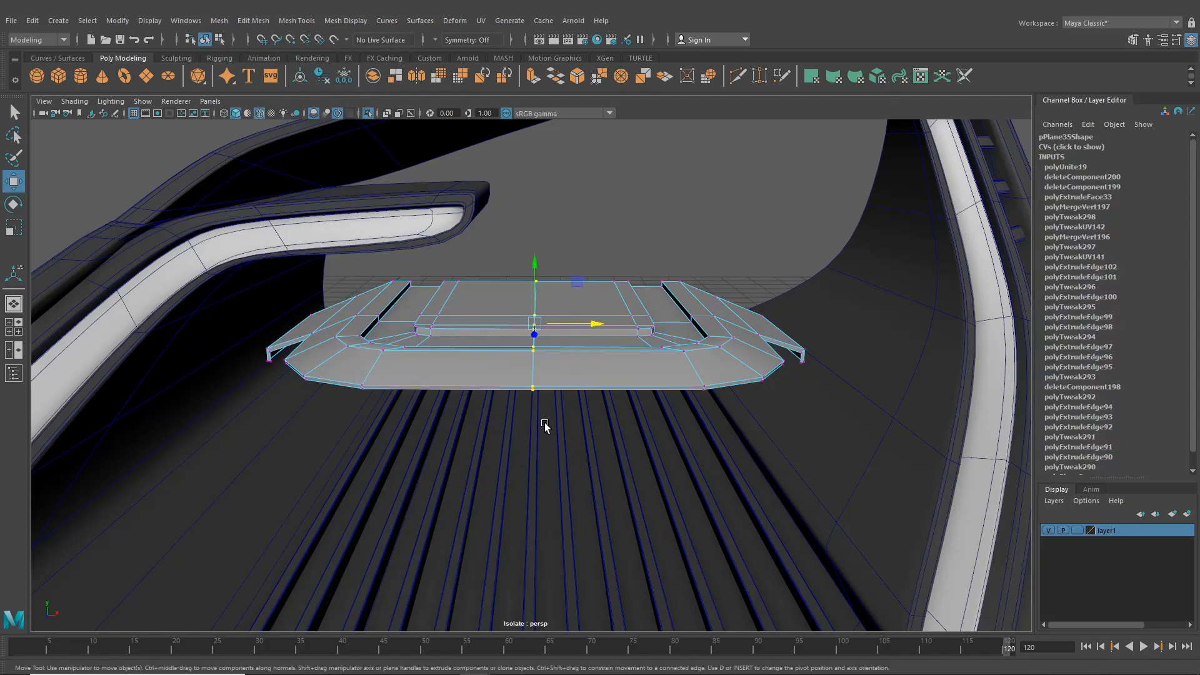
click(253, 21)
click(267, 152)
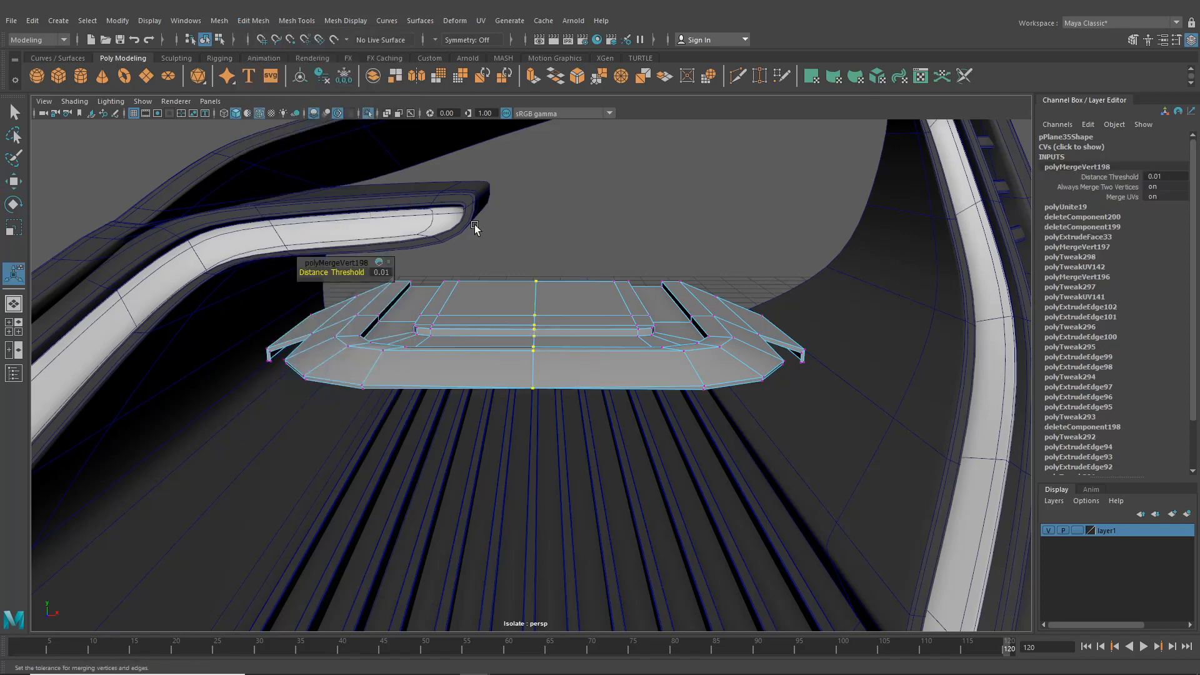
alt+drag(538, 275, 559, 265)
scroll(559, 265, up, 3)
key(ctrl+z)
- Merge the centre seam's vertex pairs along the bracket's front lip one pair at a time
scroll(551, 424, up, 3)
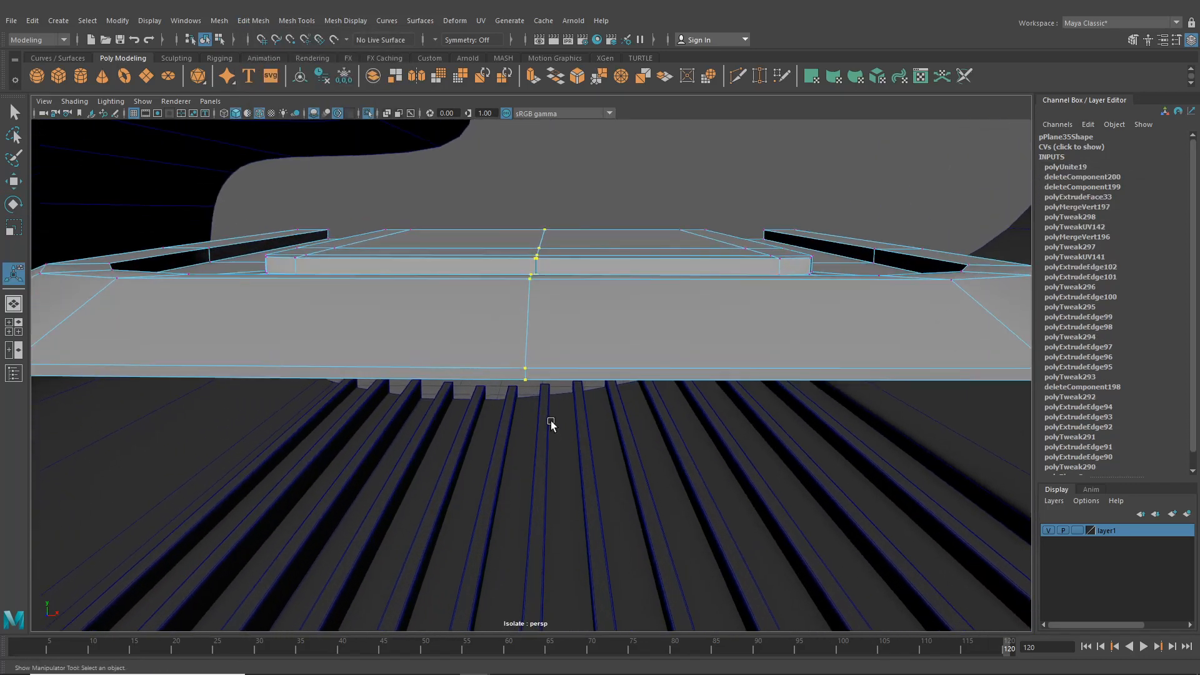
key(g)
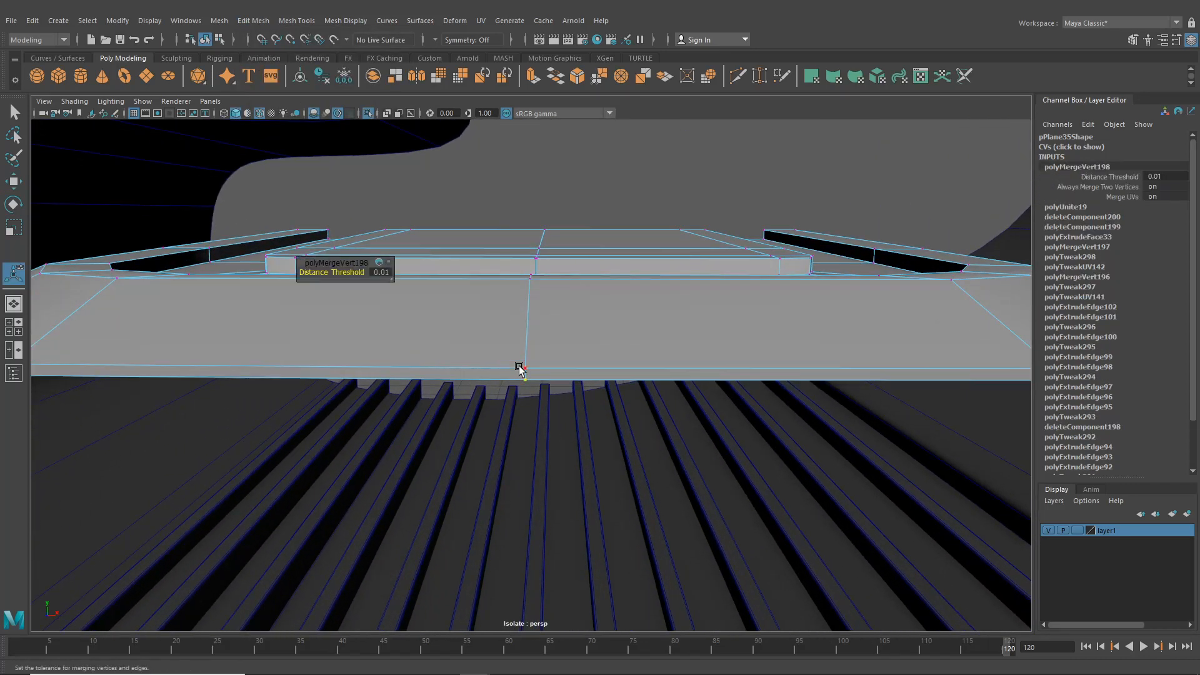
key(g)
drag(536, 372, 494, 345)
key(g)
key(g)
key(g)
- Merge the centre seam's vertex pairs at the raised plate's front step and across its top face
alt+drag(540, 393, 619, 365)
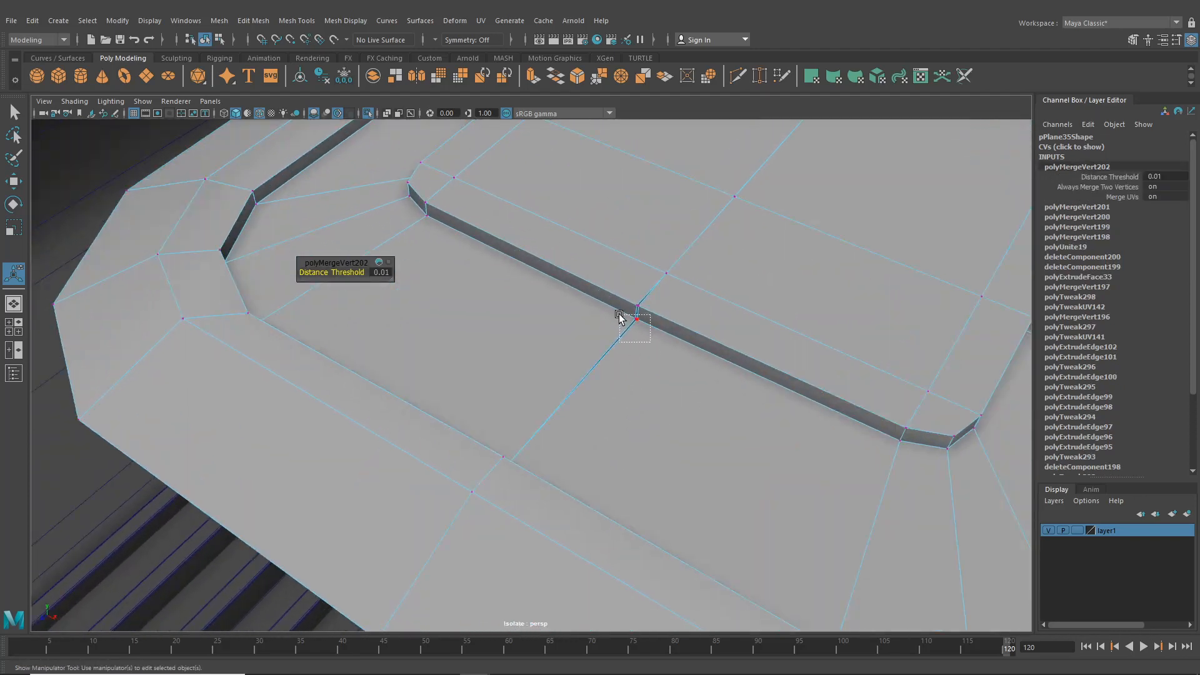
drag(619, 315, 647, 312)
key(g)
key(g)
drag(658, 263, 676, 283)
key(g)
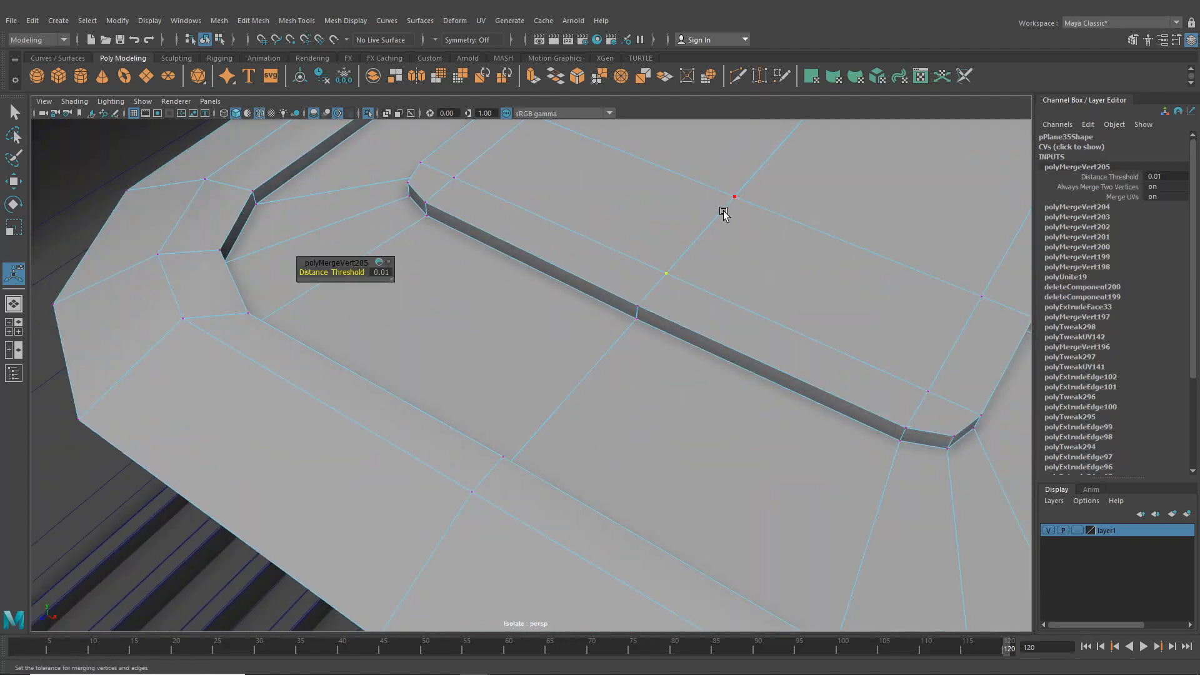
key(g)
- Merge the last seam vertex pair at the raised plate's rear edge and return to object selection
alt+drag(764, 217, 789, 273)
drag(737, 143, 760, 172)
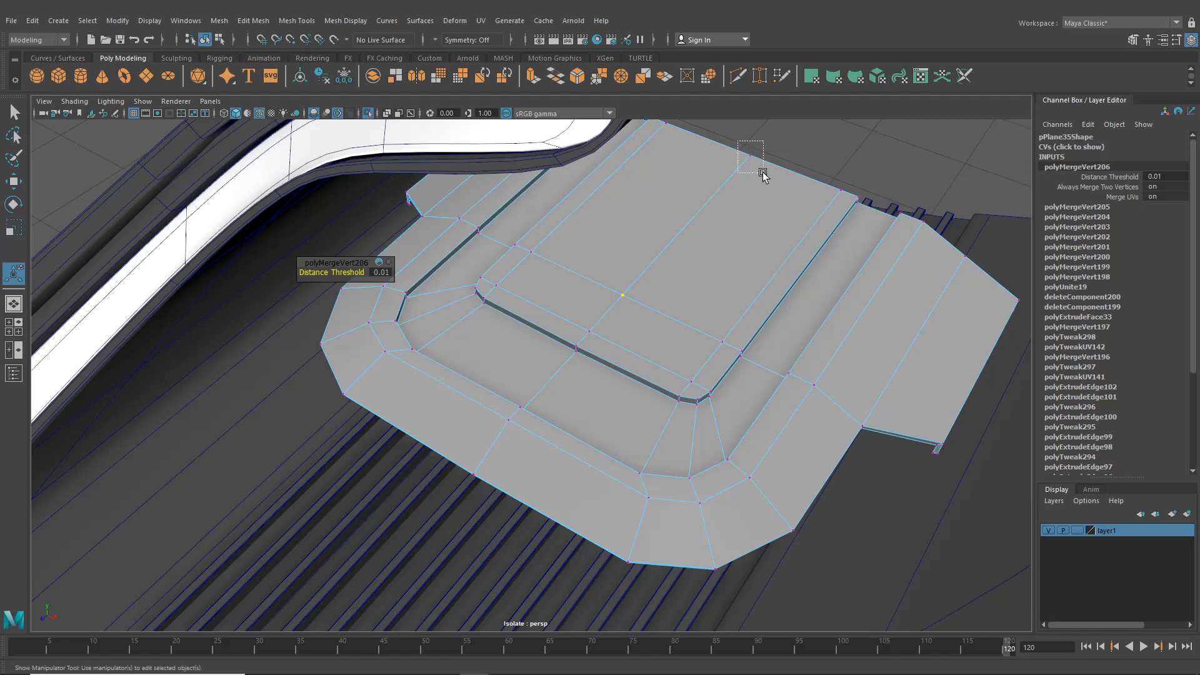
key(g)
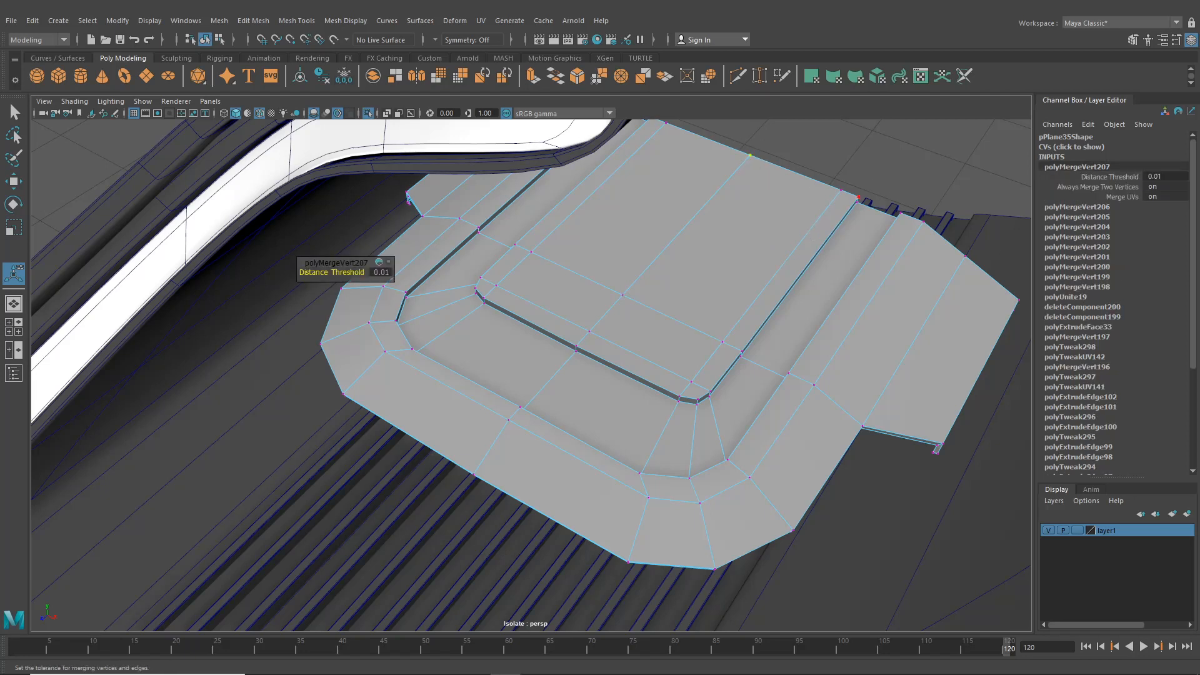
alt+drag(751, 247, 271, 28)
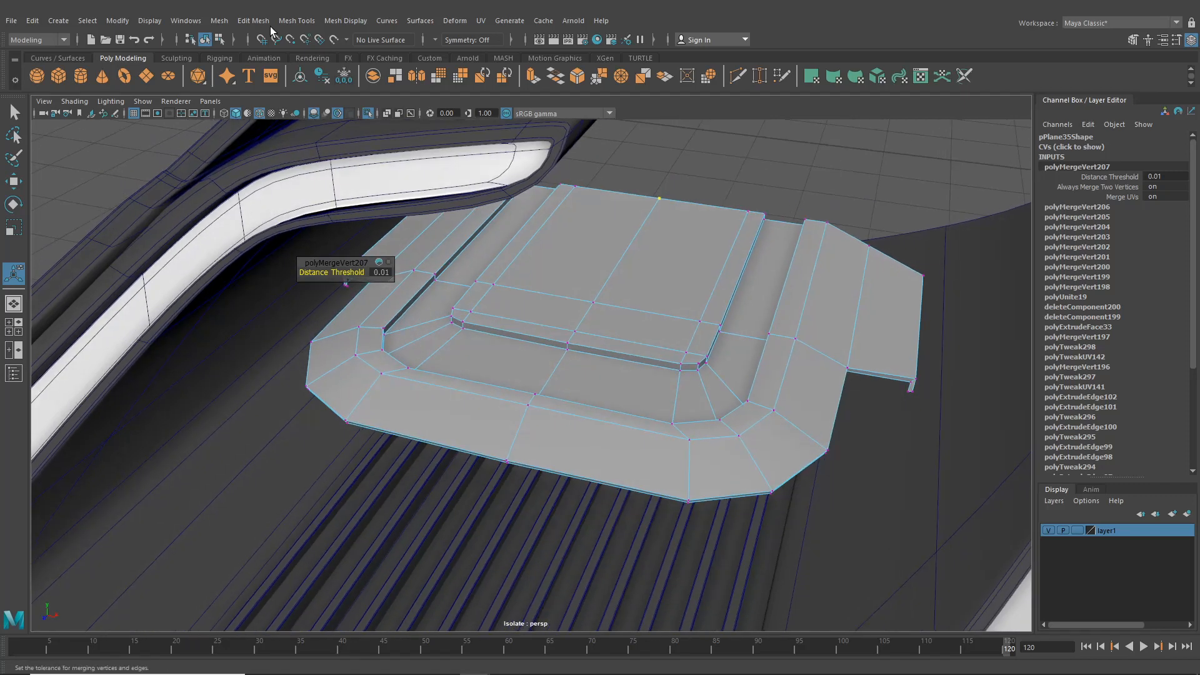
click(219, 41)
click(205, 40)
scroll(561, 227, down, 4)
alt+drag(635, 312, 644, 276)
click(644, 276)
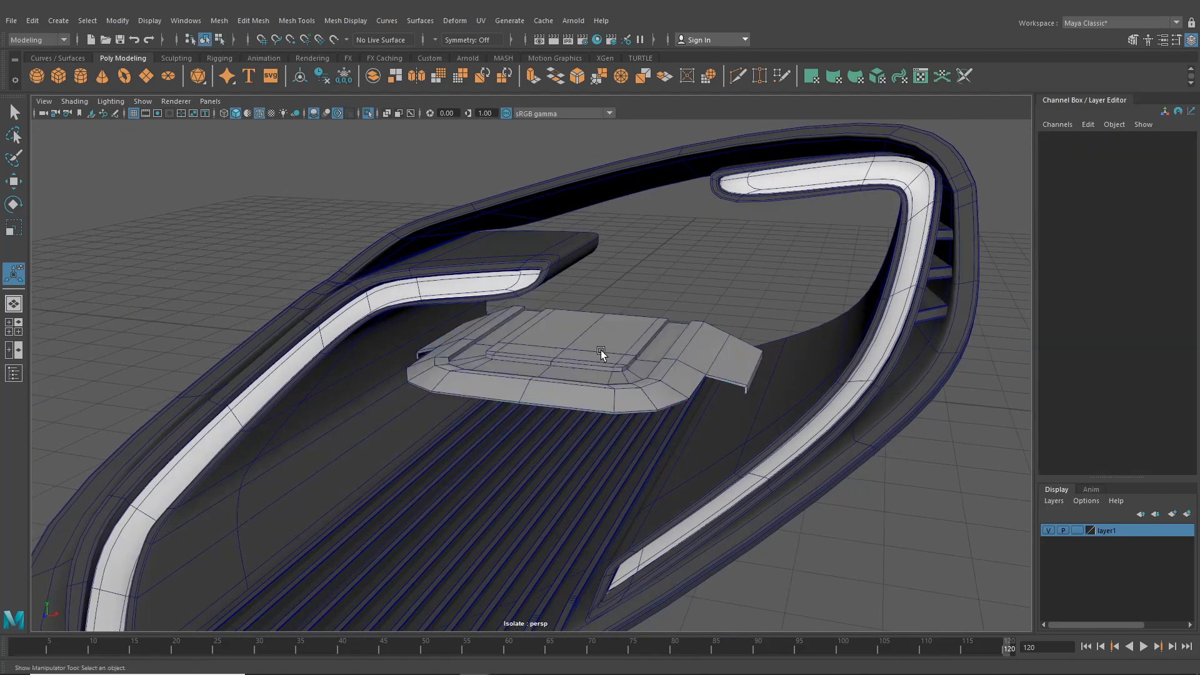
- Duplicate the full bracket and flip the copy vertically by setting its Scale Y to -1
click(602, 354)
click(14, 182)
alt+drag(445, 382, 458, 342)
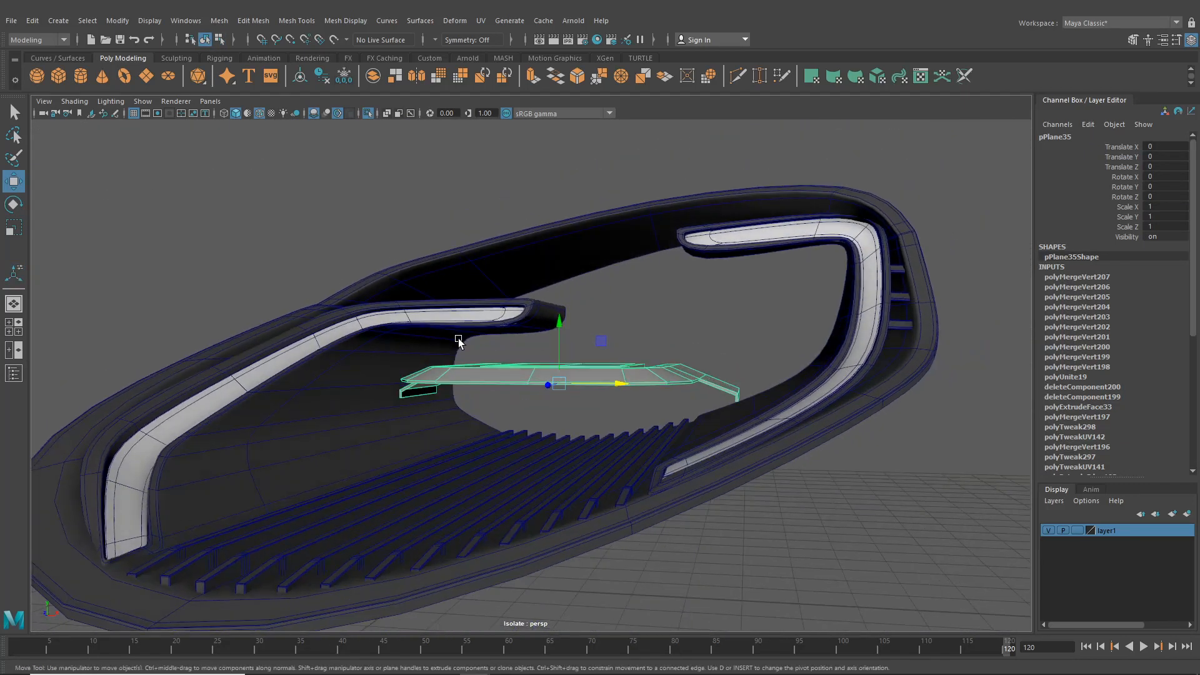
key(ctrl+d)
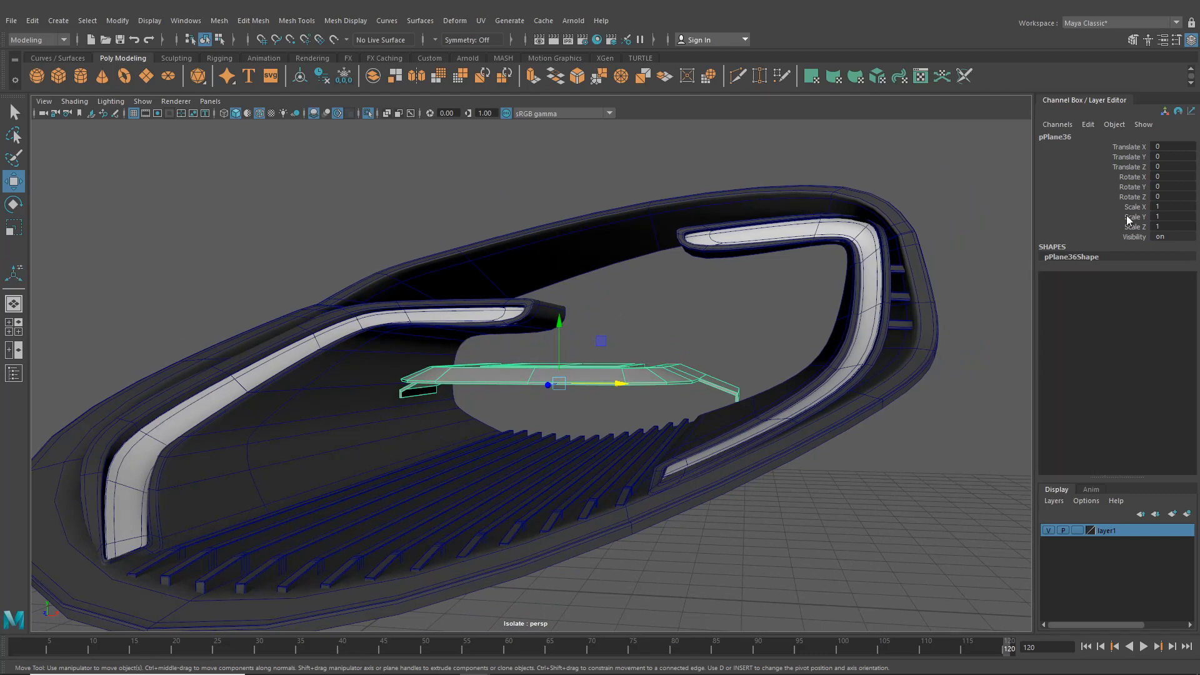
click(1173, 212)
text(-1)
key(Return)
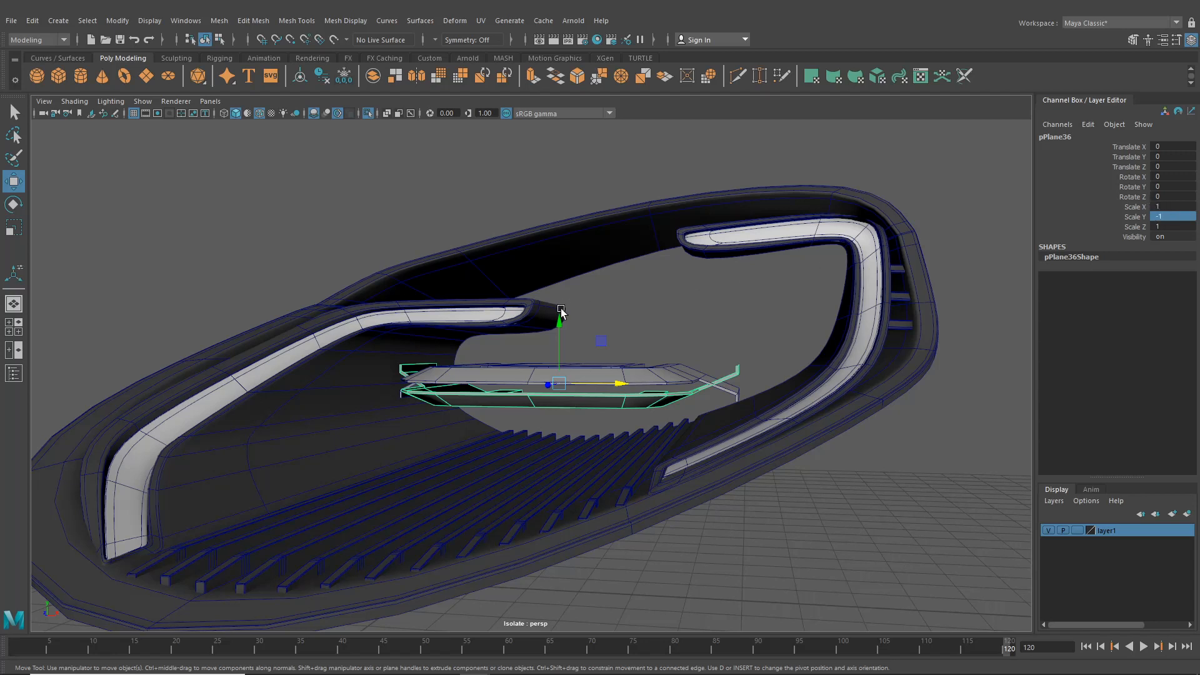
- Move the flipped copy vertically below the original until the folded side edges of both brackets meet
alt+drag(561, 311, 567, 371)
alt+drag(568, 372, 566, 375)
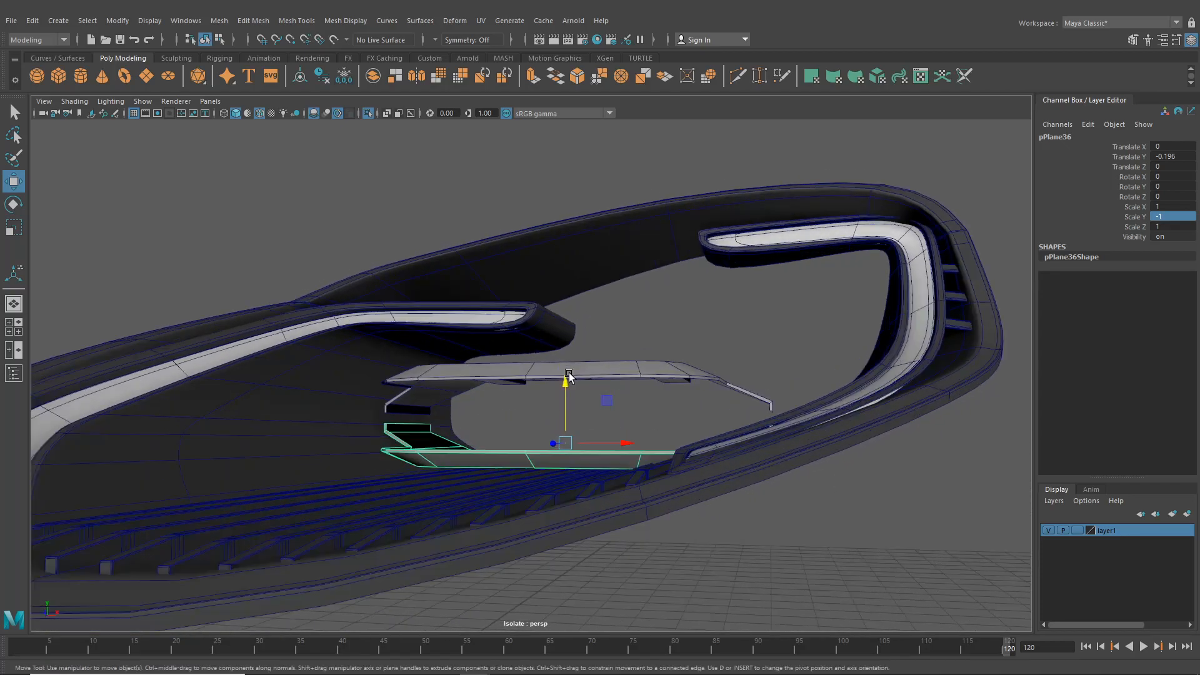
alt+right_drag(565, 376, 577, 383)
drag(569, 387, 418, 337)
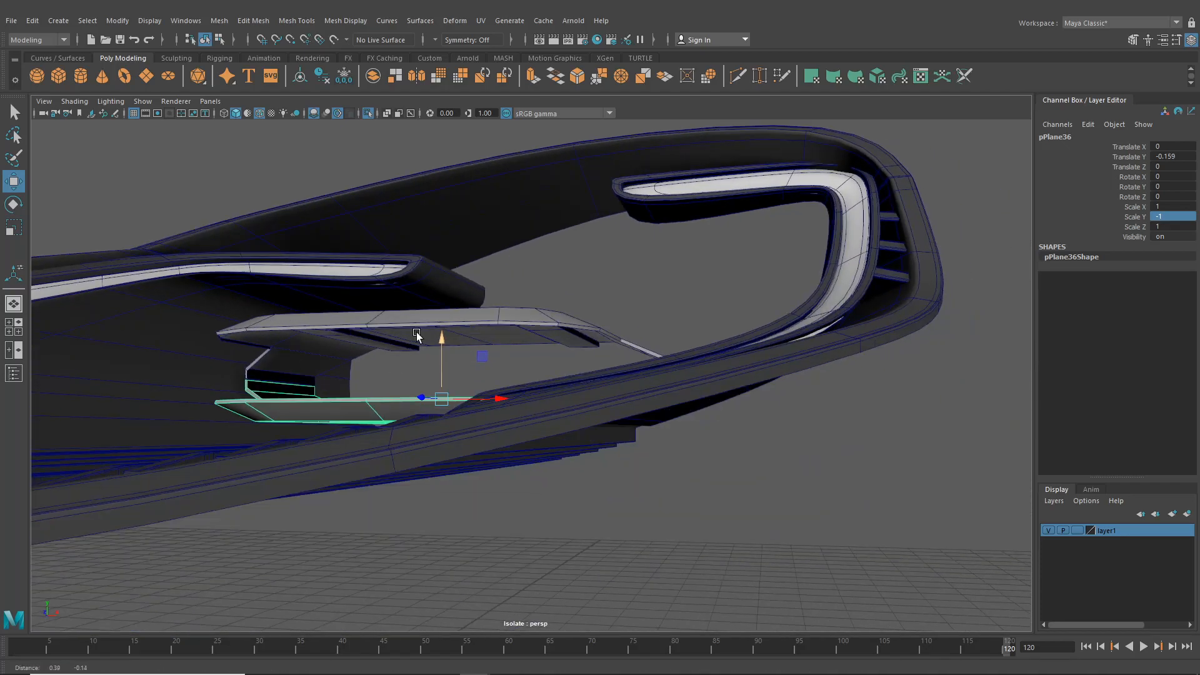
alt+right_drag(418, 338, 530, 358)
alt+drag(530, 358, 378, 347)
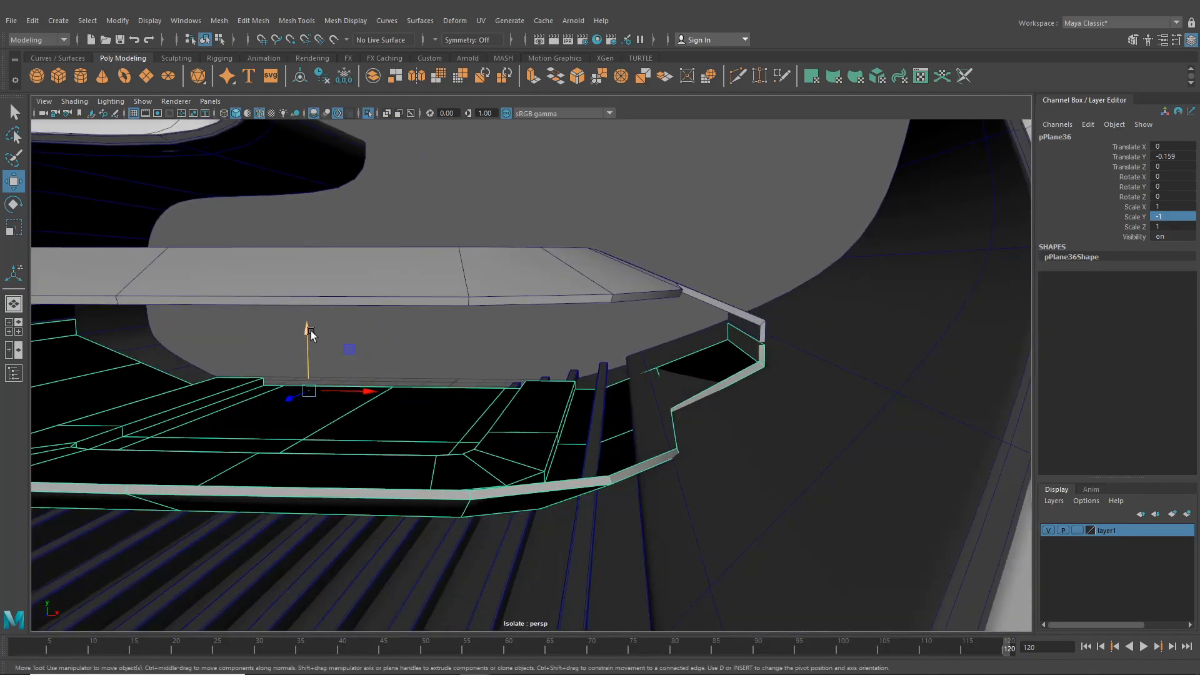
drag(310, 331, 436, 373)
scroll(325, 340, down, 3)
scroll(373, 350, down, 5)
scroll(456, 362, up, 4)
- Combine the upper and lower brackets into a single mesh
shift+click(516, 357)
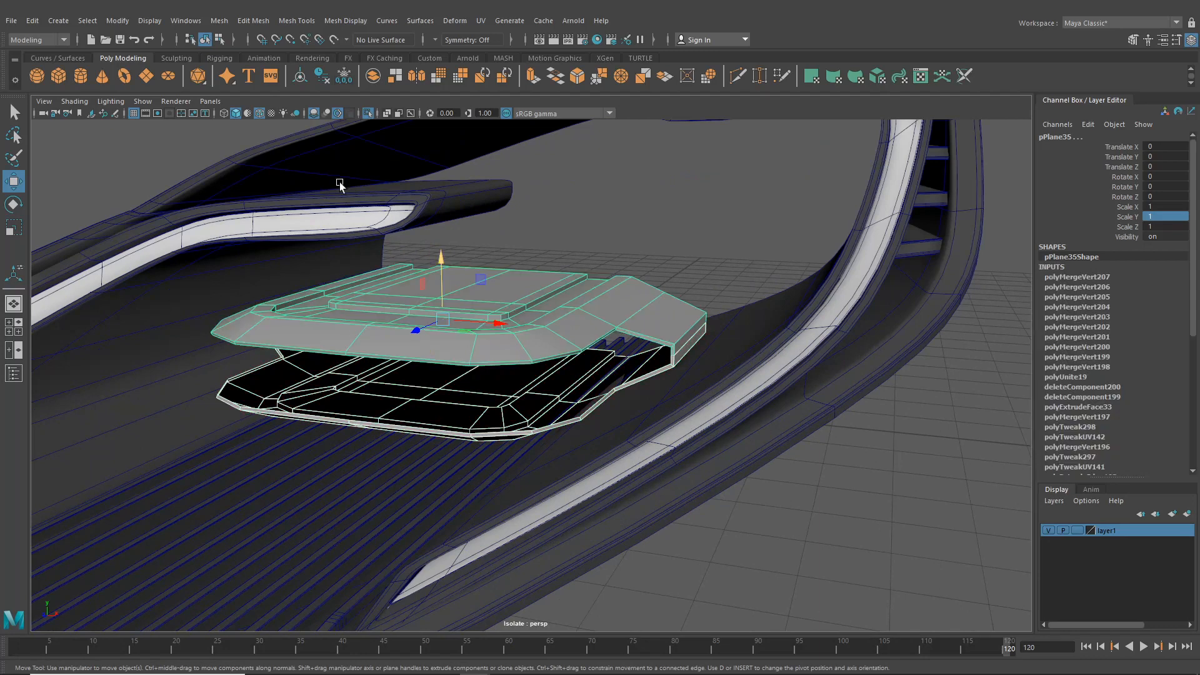
click(219, 21)
click(250, 68)
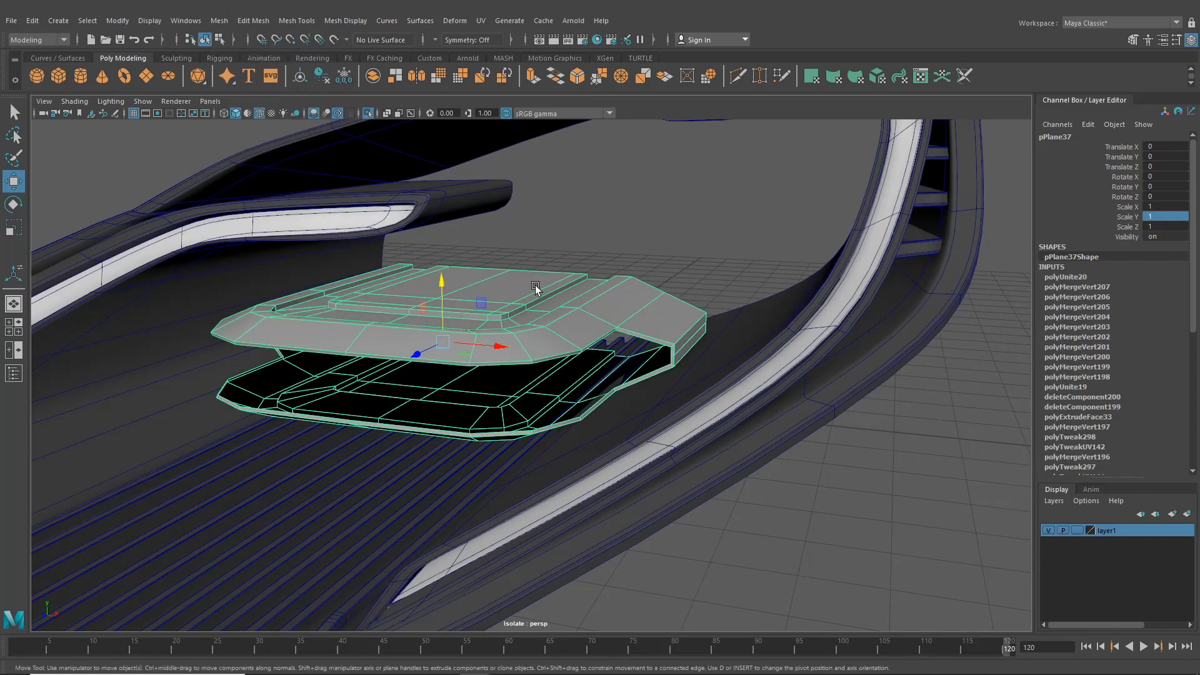
- Merge the front and rear vertex pairs where the upper and lower shells meet at the side near the outer light strip
right_drag(536, 287, 493, 286)
scroll(497, 290, up, 3)
alt+drag(498, 290, 496, 327)
scroll(619, 341, up, 4)
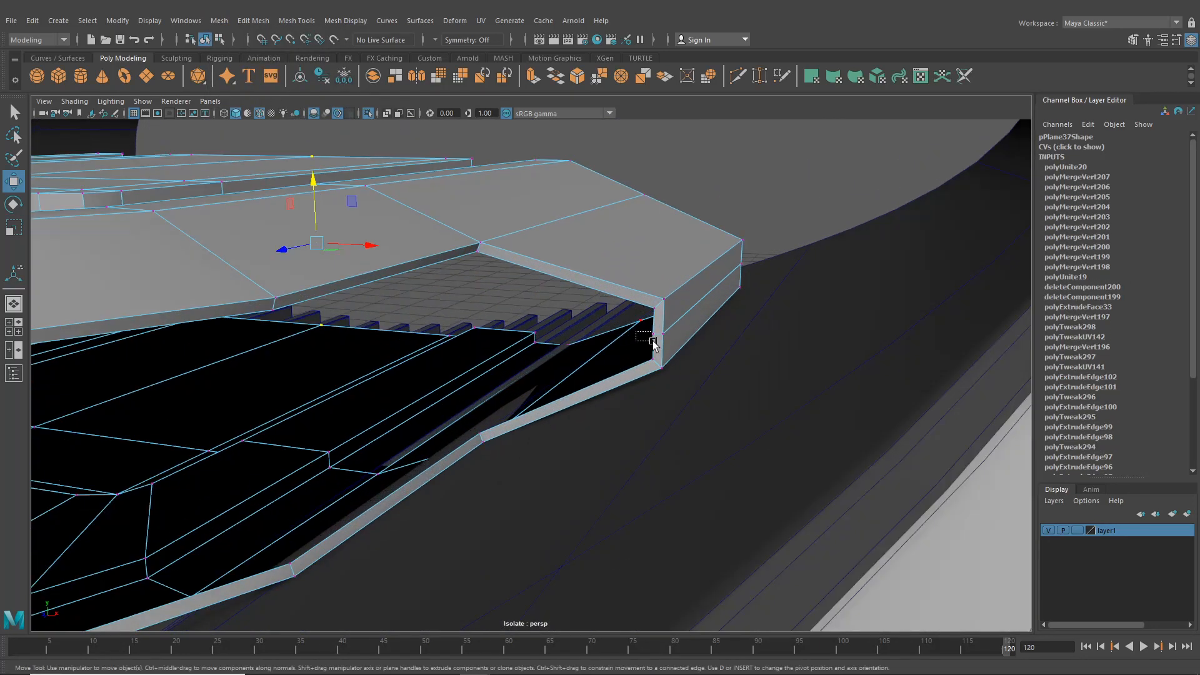
drag(656, 349, 644, 291)
click(253, 20)
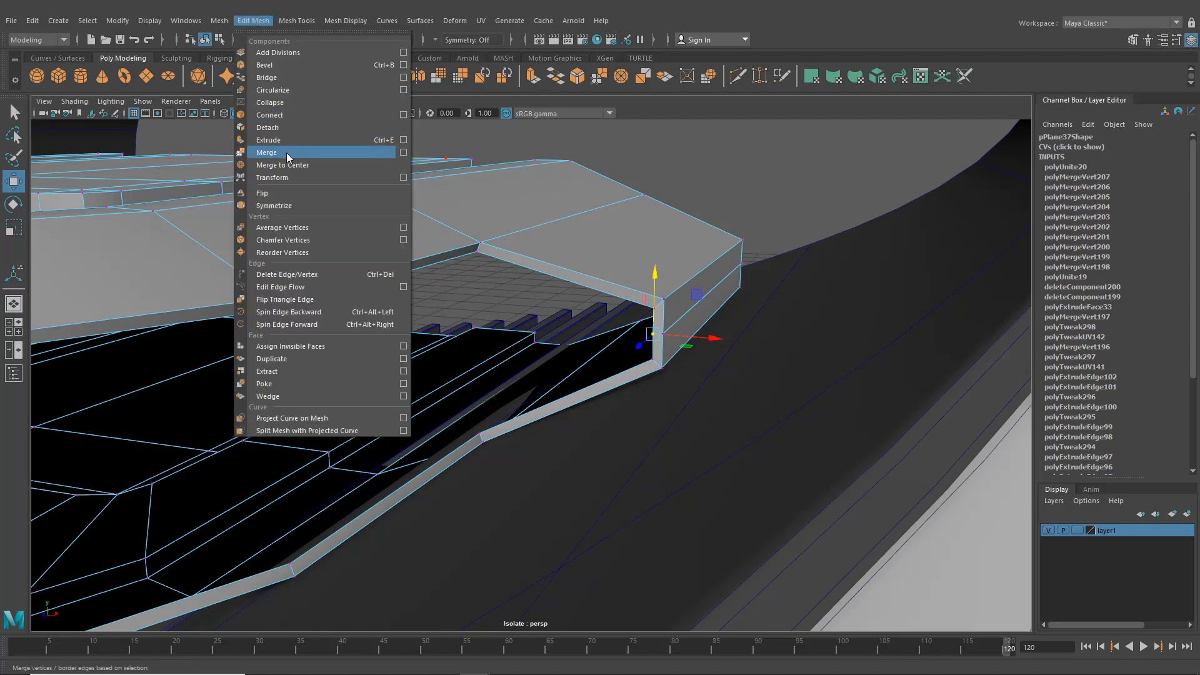
click(263, 154)
click(704, 333)
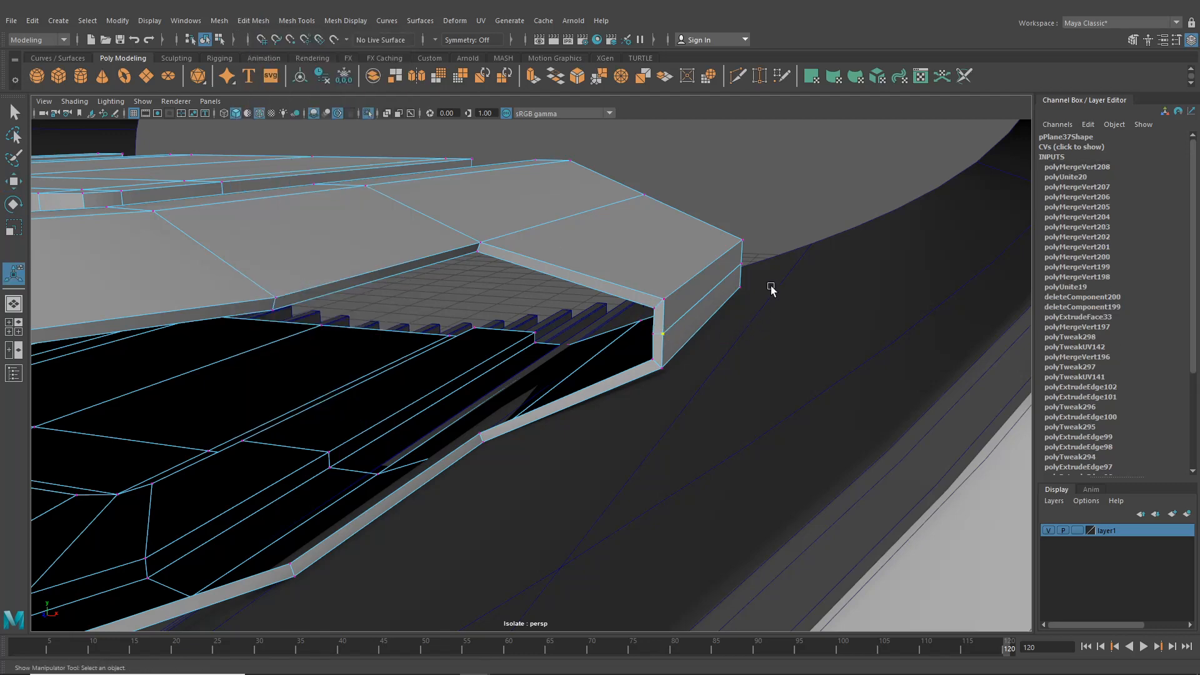
key(g)
drag(733, 256, 751, 271)
key(g)
- Merge the two vertex pairs joining the upper and lower shells at the opposite side of the bracket
scroll(471, 300, down, 4)
alt+drag(362, 345, 485, 391)
alt+middle_drag(325, 388, 517, 391)
alt+drag(517, 391, 456, 389)
scroll(432, 393, up, 4)
key(g)
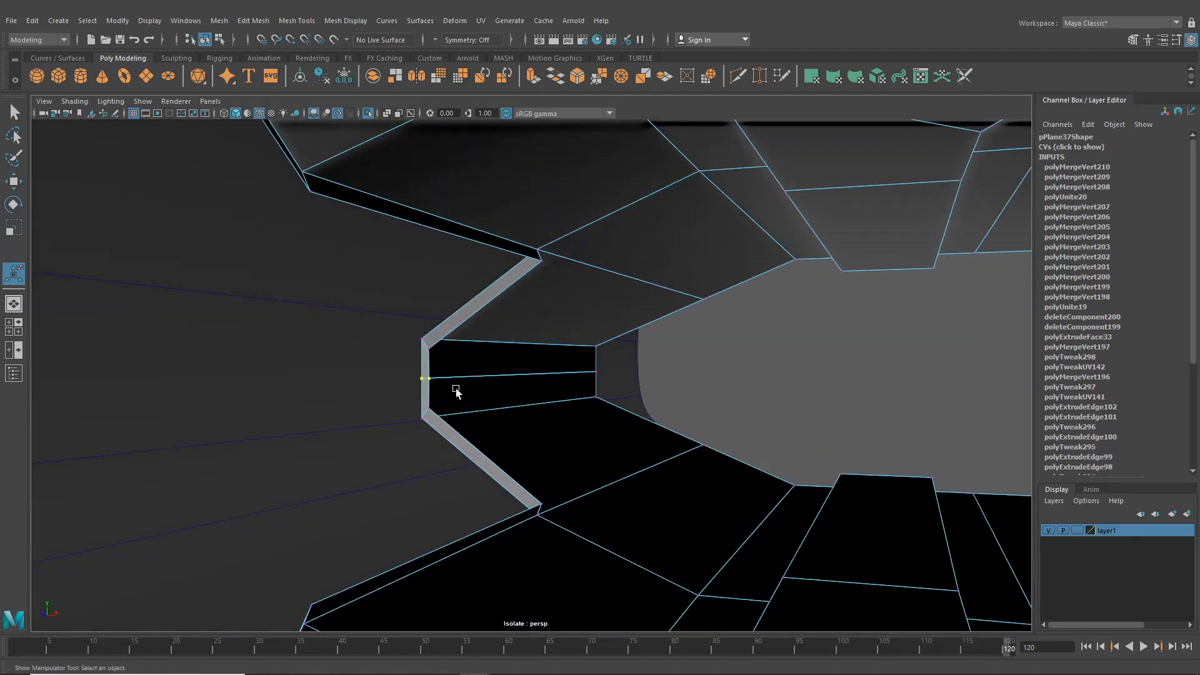
drag(539, 356, 627, 377)
key(g)
scroll(627, 377, down, 5)
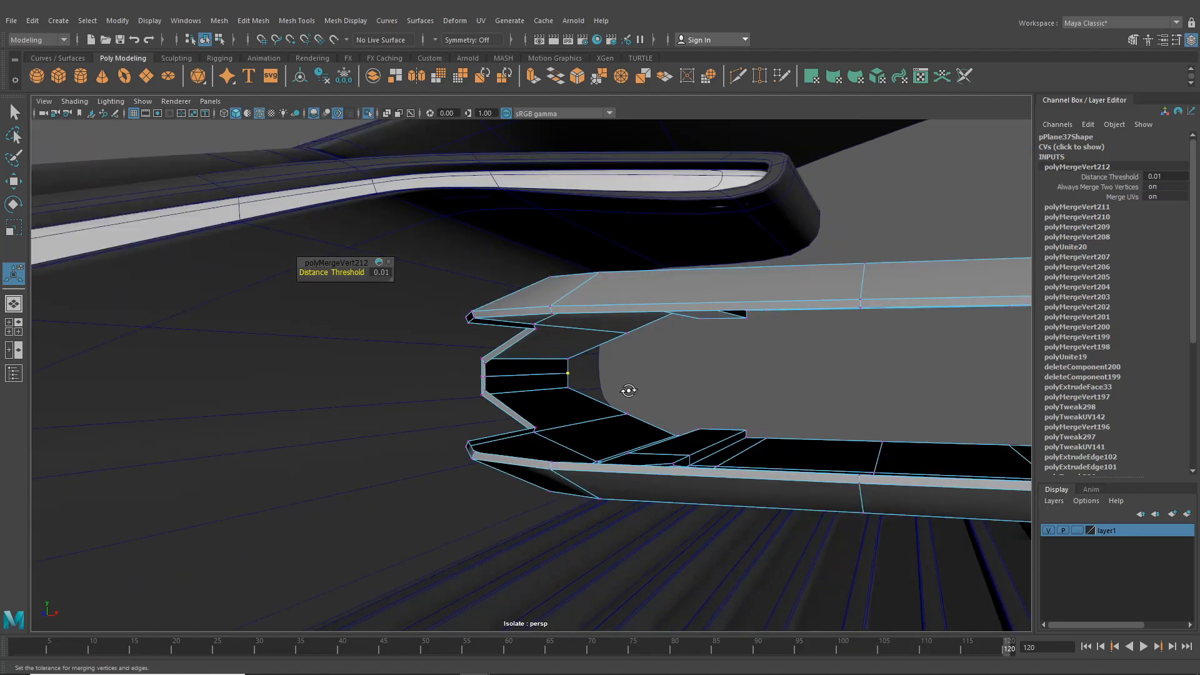
- Return to object selection, preview the combined bracket smoothed, switch it back to unsmoothed display and examine it in the housing
click(218, 41)
click(205, 40)
key(3)
scroll(517, 269, down, 1)
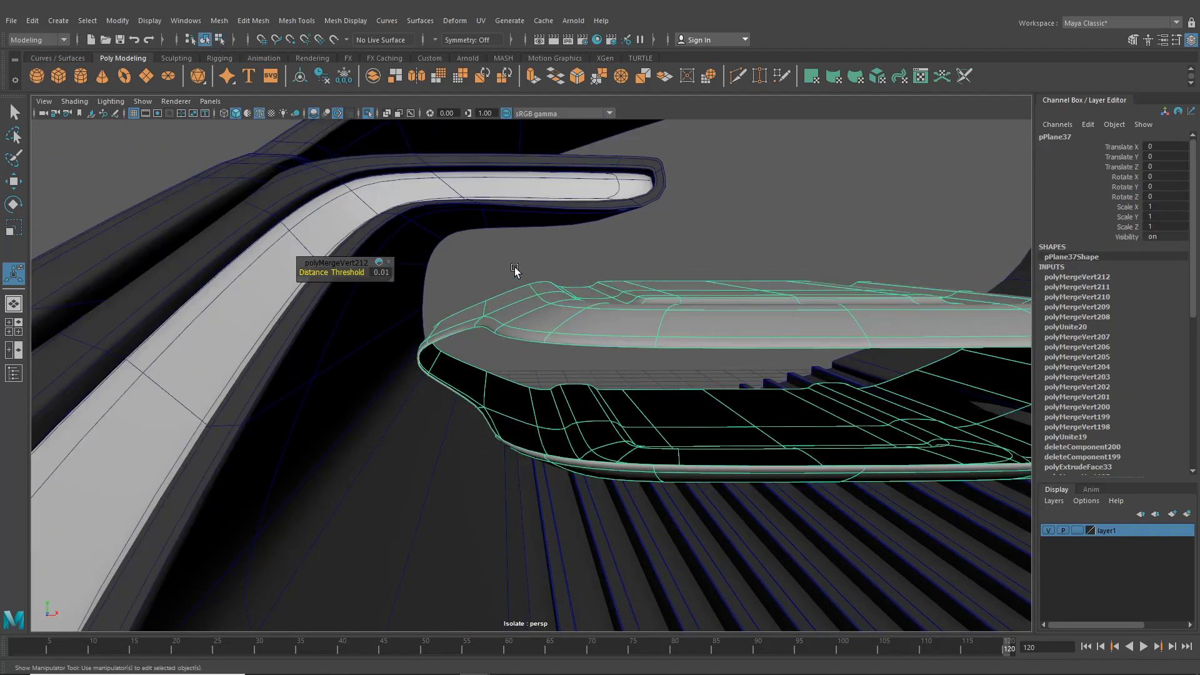
click(673, 224)
scroll(666, 281, down, 5)
alt+drag(665, 284, 635, 294)
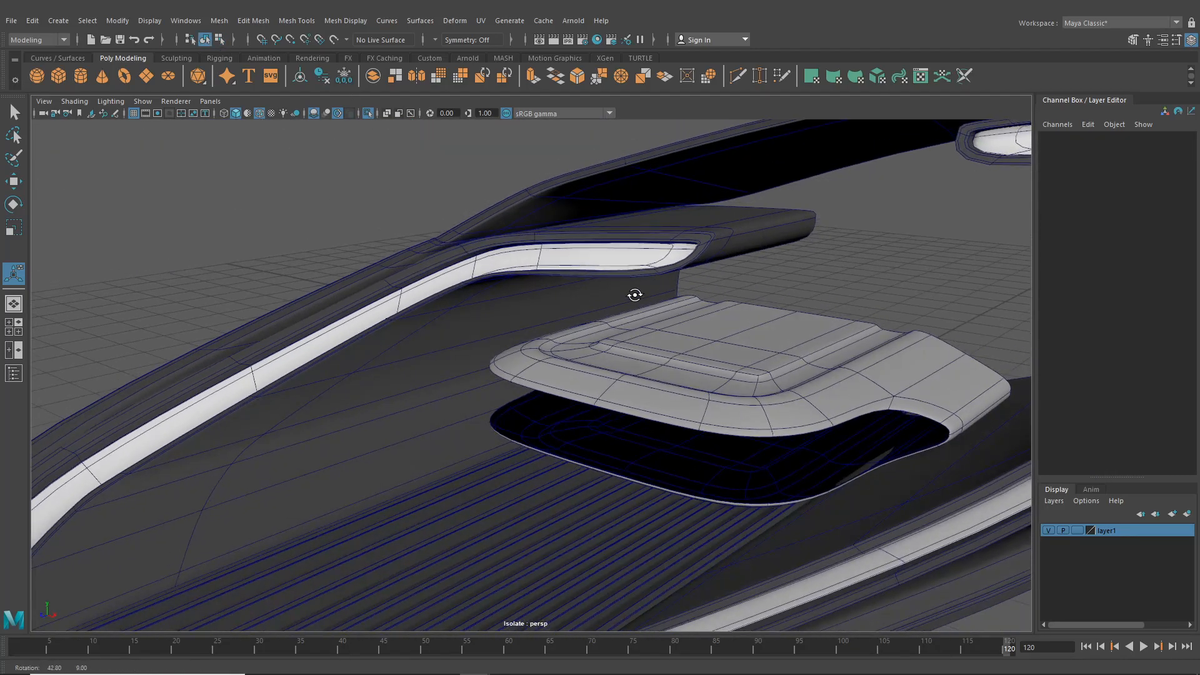
click(706, 379)
key(1)
click(300, 191)
scroll(493, 251, down, 5)
alt+drag(500, 256, 537, 299)
alt+right_drag(593, 370, 241, 352)
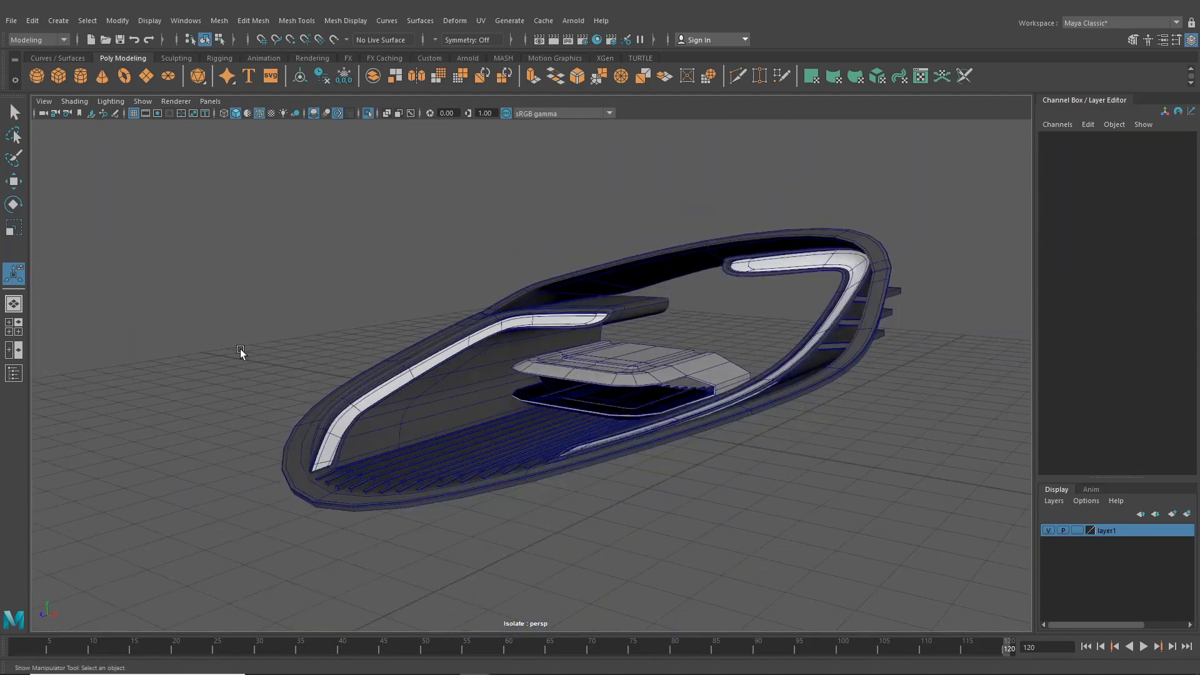
- Show the four-view layout and frame the combined bracket against the blueprints
click(18, 336)
click(292, 472)
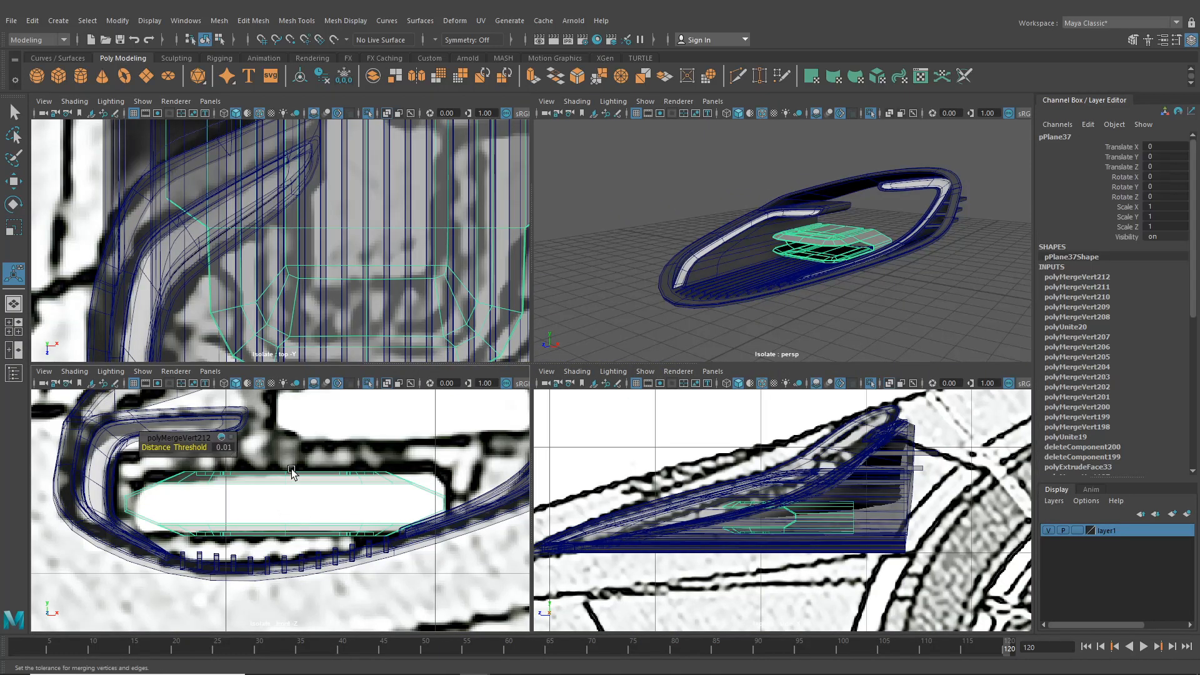
key(f)
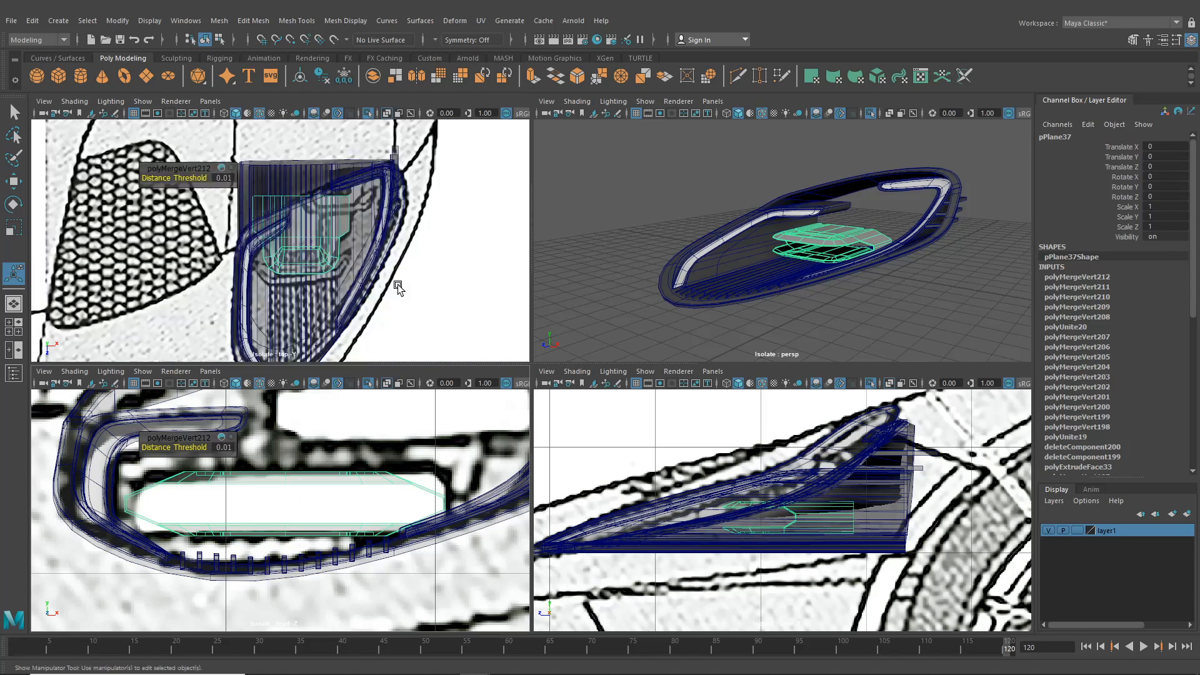
- Scale the lamp bracket along X to 1.114 to fit its width to the top-view blueprint
scroll(388, 285, up, 4)
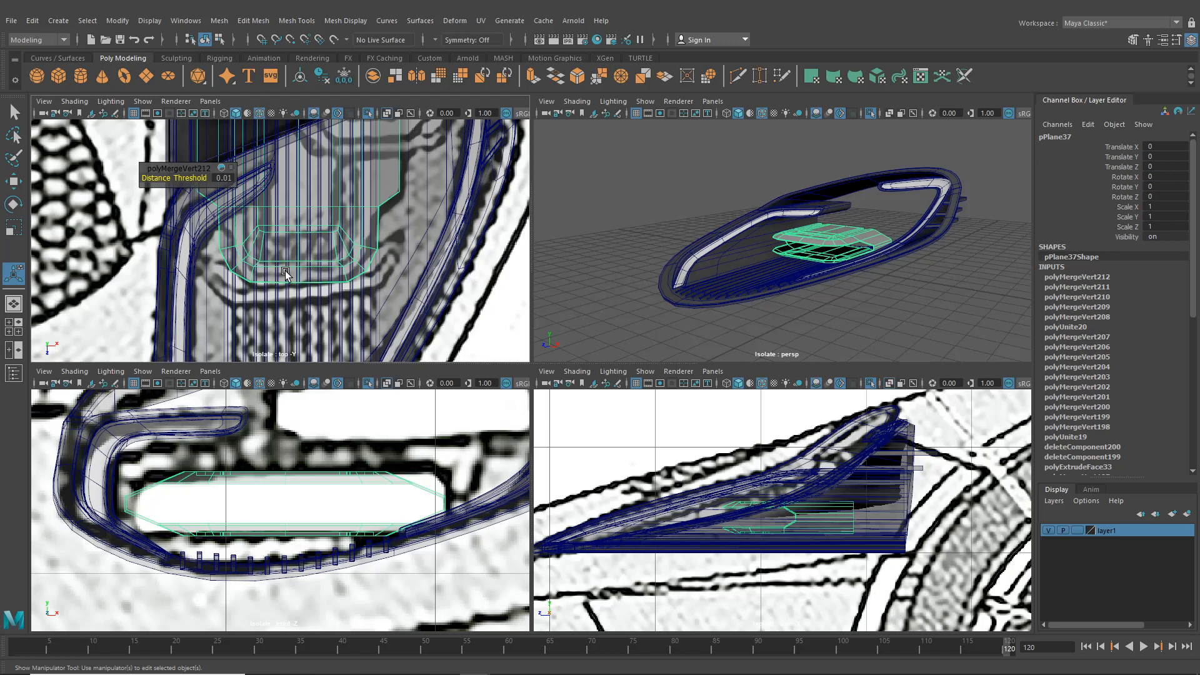
key(r)
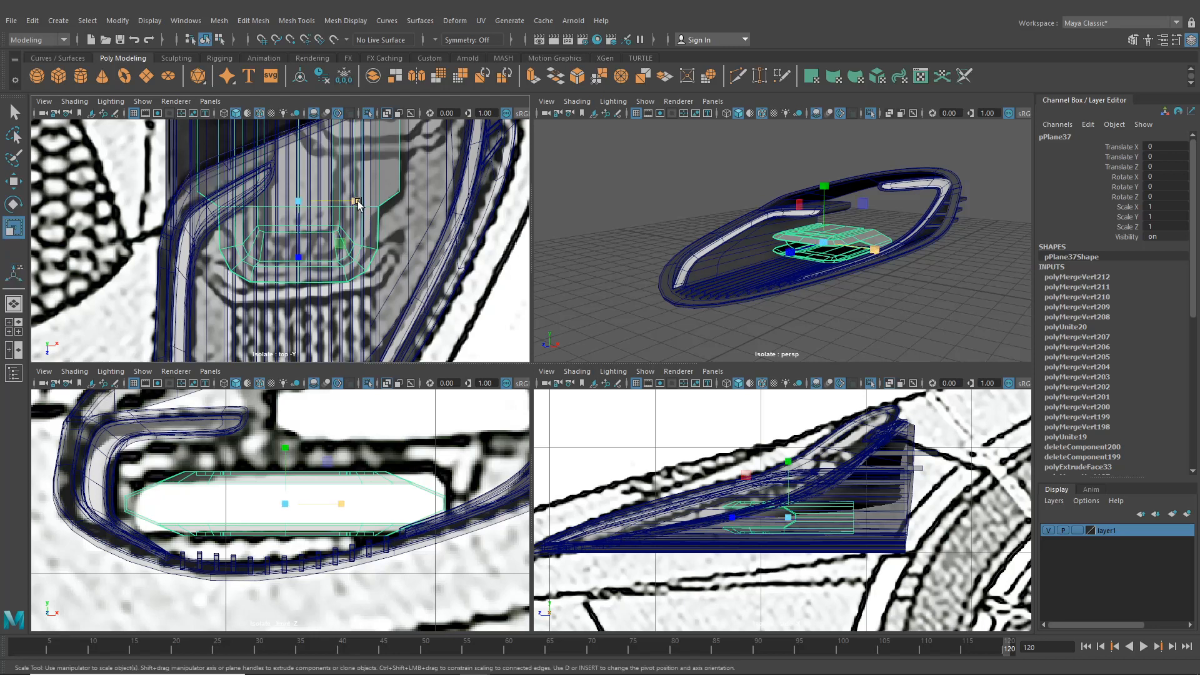
drag(358, 202, 361, 203)
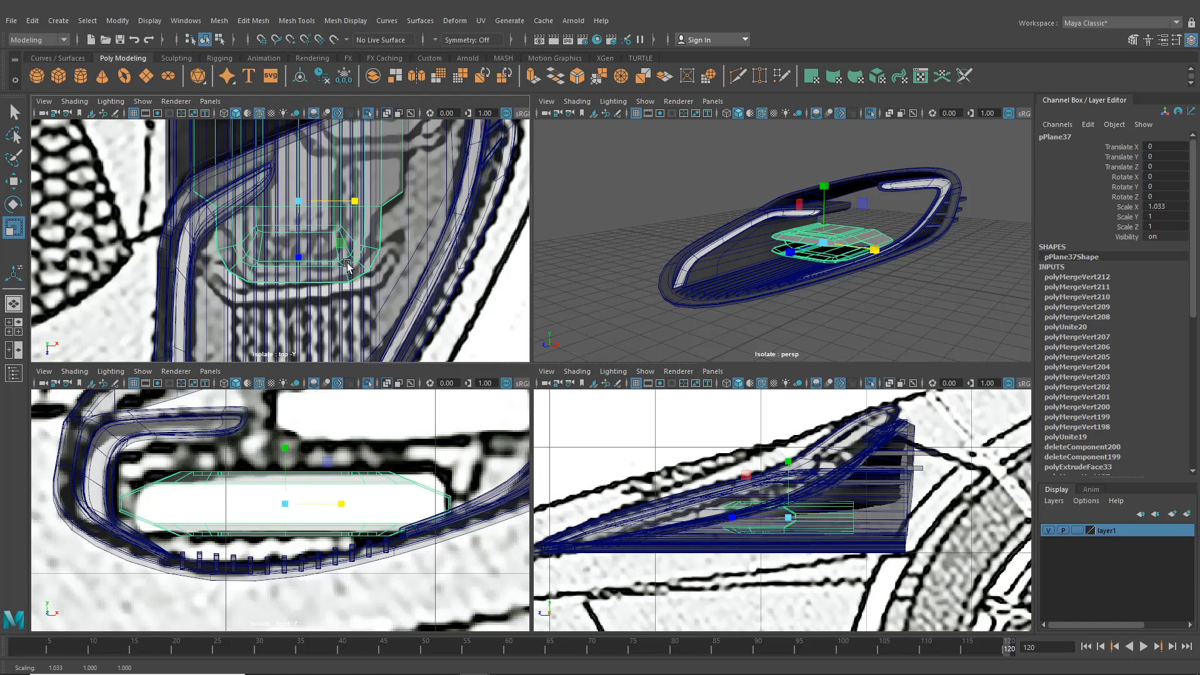
drag(356, 204, 360, 204)
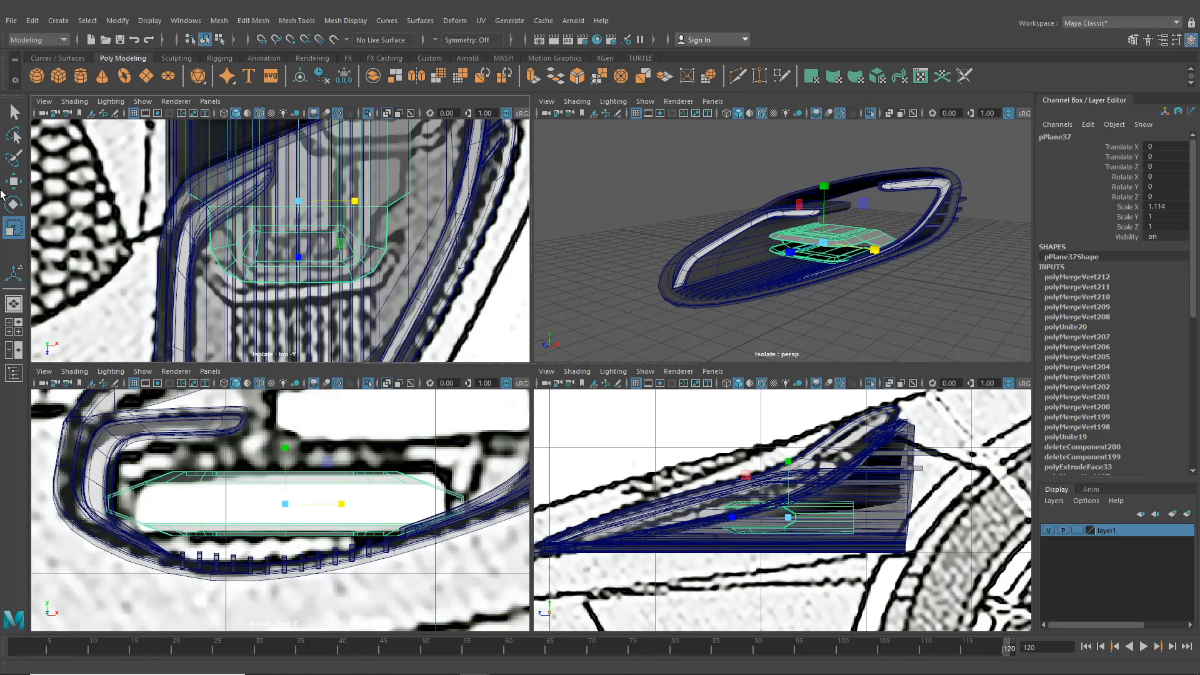
alt+middle_drag(239, 204, 233, 218)
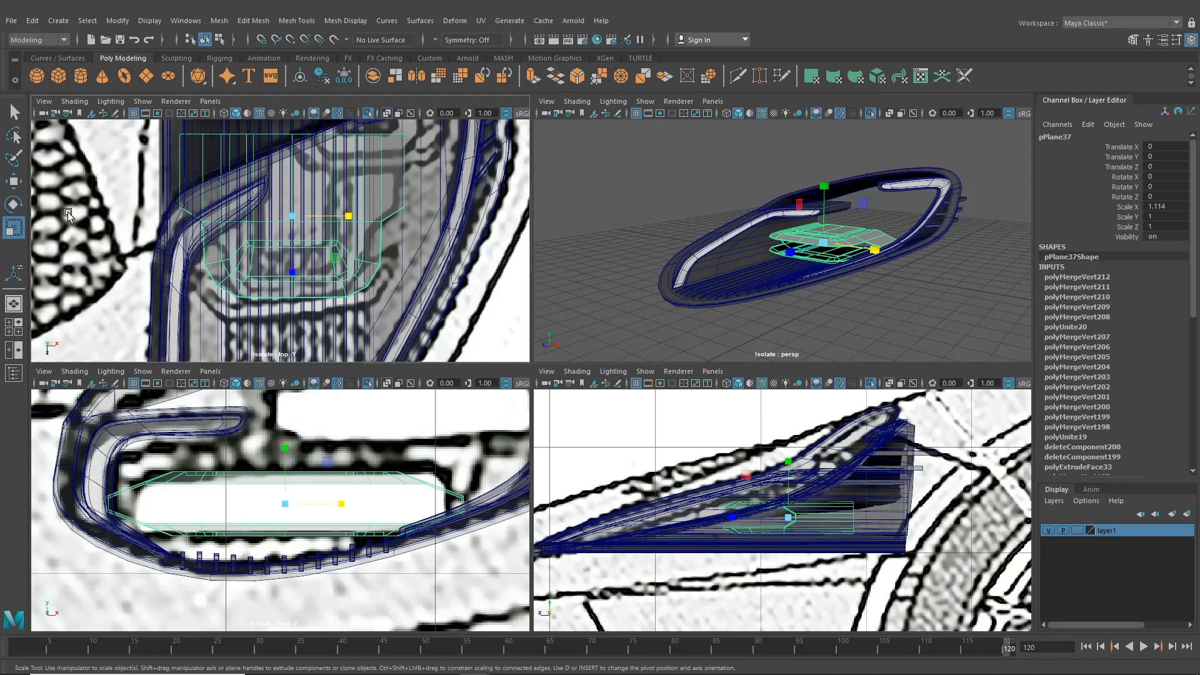
- Raise the lamp bracket slightly, fine-tune its width along X and deselect it to examine its fit inside the housing
alt+drag(726, 221, 729, 244)
alt+right_drag(729, 244, 777, 266)
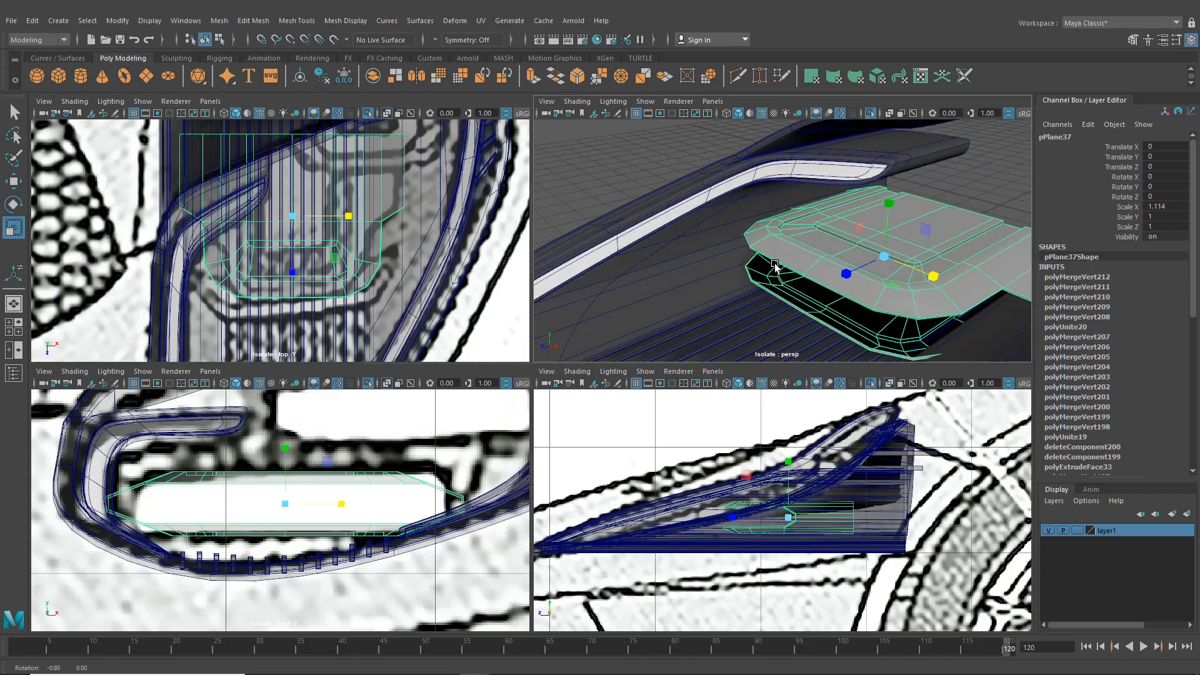
alt+drag(777, 265, 806, 201)
key(w)
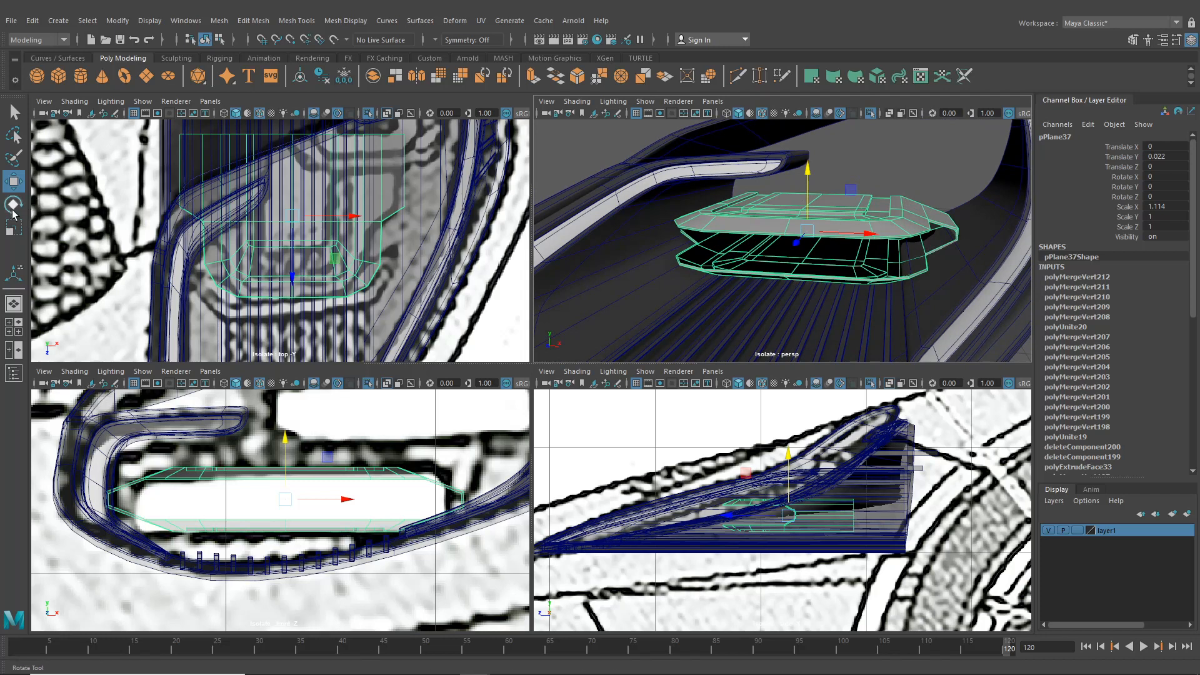
key(r)
mouse_move(867, 234)
mouse_down()
mouse_move(872, 248)
mouse_move(873, 230)
mouse_up()
key(w)
drag(808, 200, 807, 198)
click(875, 172)
scroll(868, 244, down, 5)
alt+drag(869, 245, 807, 265)
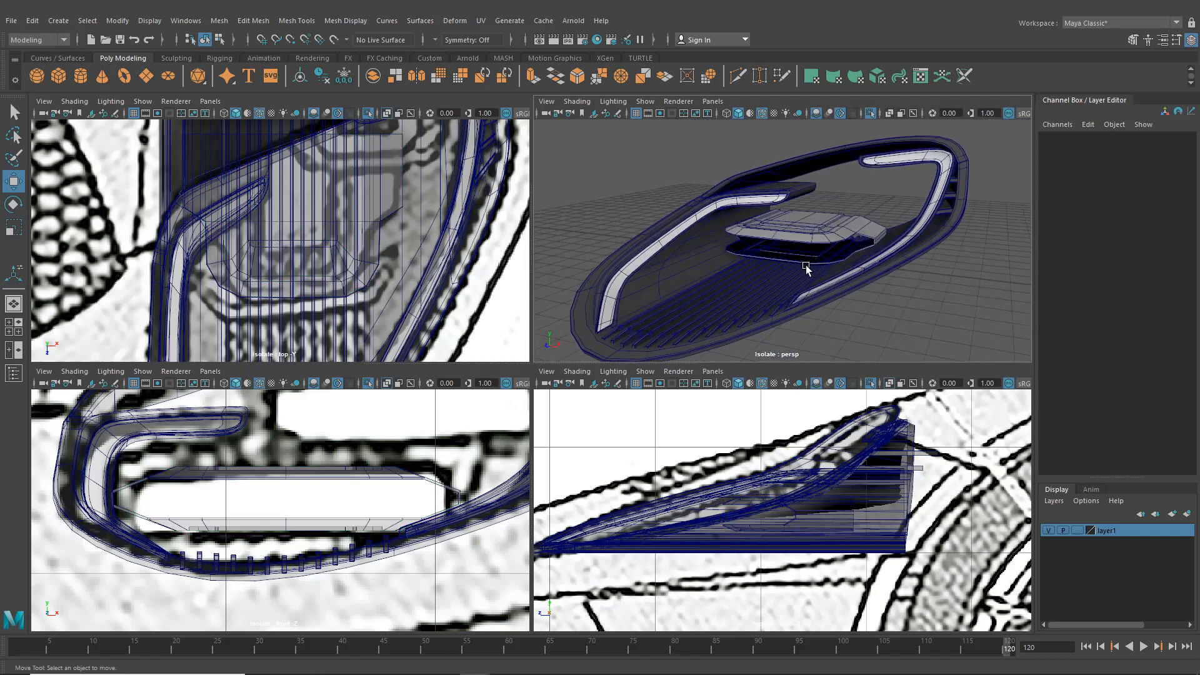
scroll(793, 269, up, 6)
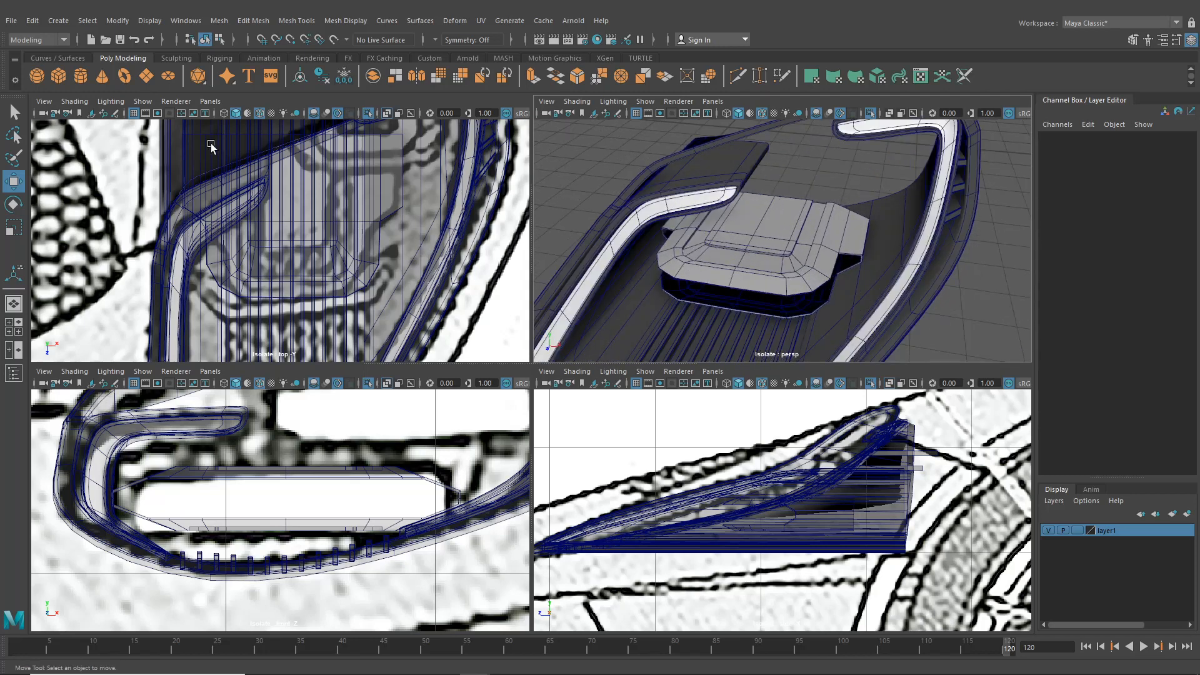
- Create a polygon cube and move it onto the lamp bracket at X 5.268, Y 4.284, Z 13.843
click(59, 78)
scroll(754, 265, down, 6)
drag(717, 169, 614, 327)
drag(652, 279, 809, 325)
drag(792, 255, 792, 163)
scroll(253, 237, down, 6)
scroll(252, 236, down, 7)
drag(272, 177, 283, 240)
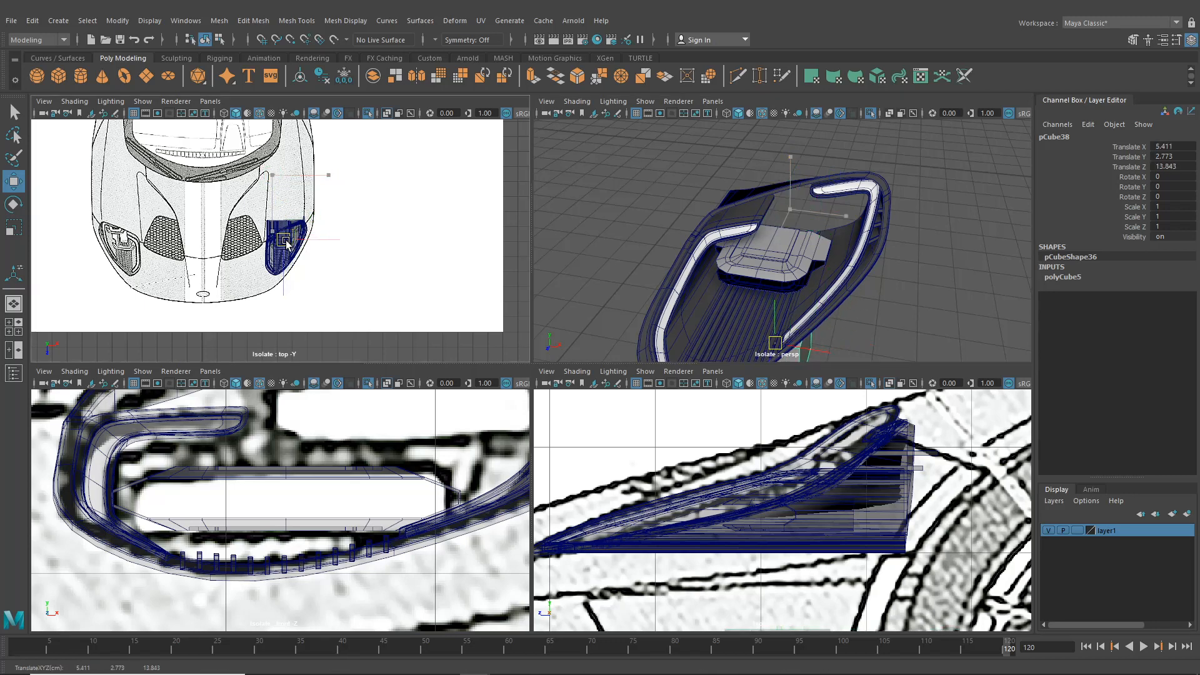
drag(768, 308, 729, 292)
- Flatten the cube to a Y scale of 0.217 and raise it to Translate Y 4.352 between the bracket shells
scroll(775, 269, up, 5)
key(v)
key(r)
drag(753, 222, 759, 275)
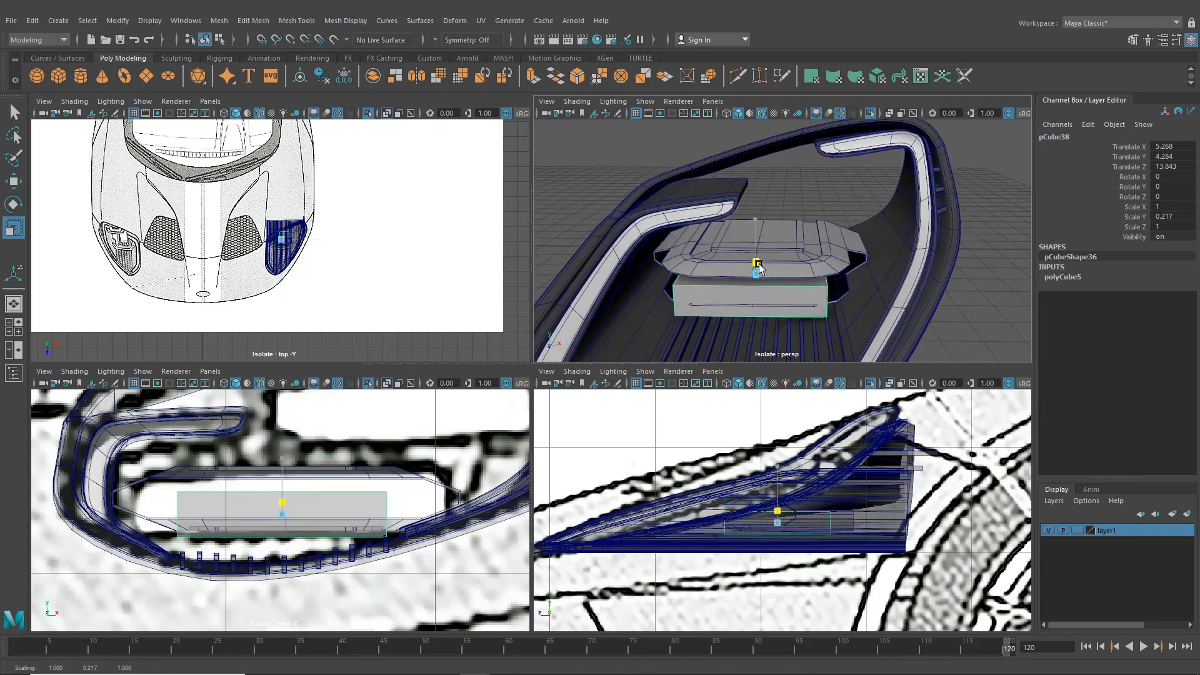
click(21, 182)
alt+drag(852, 222, 825, 212)
scroll(733, 231, up, 5)
drag(719, 236, 746, 205)
scroll(722, 231, down, 5)
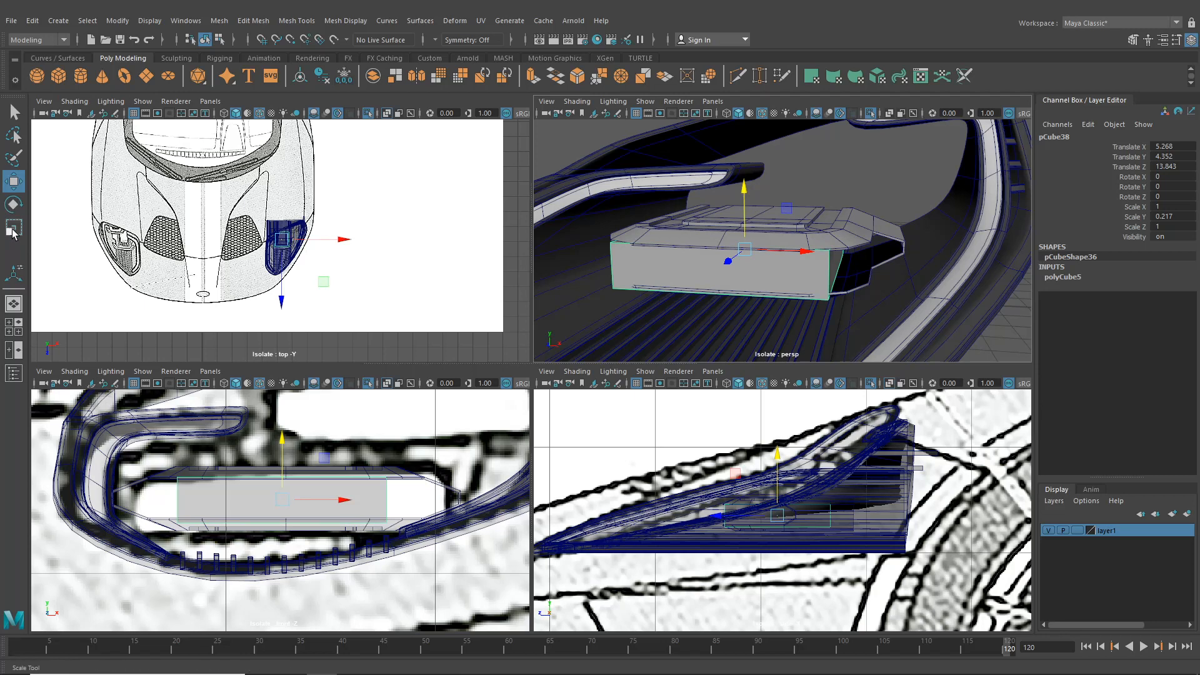
- Reduce the cube's Y scale to 0.172 and raise it to Translate Y 4.359
key(r)
drag(747, 195, 747, 212)
click(15, 184)
alt+drag(820, 231, 861, 216)
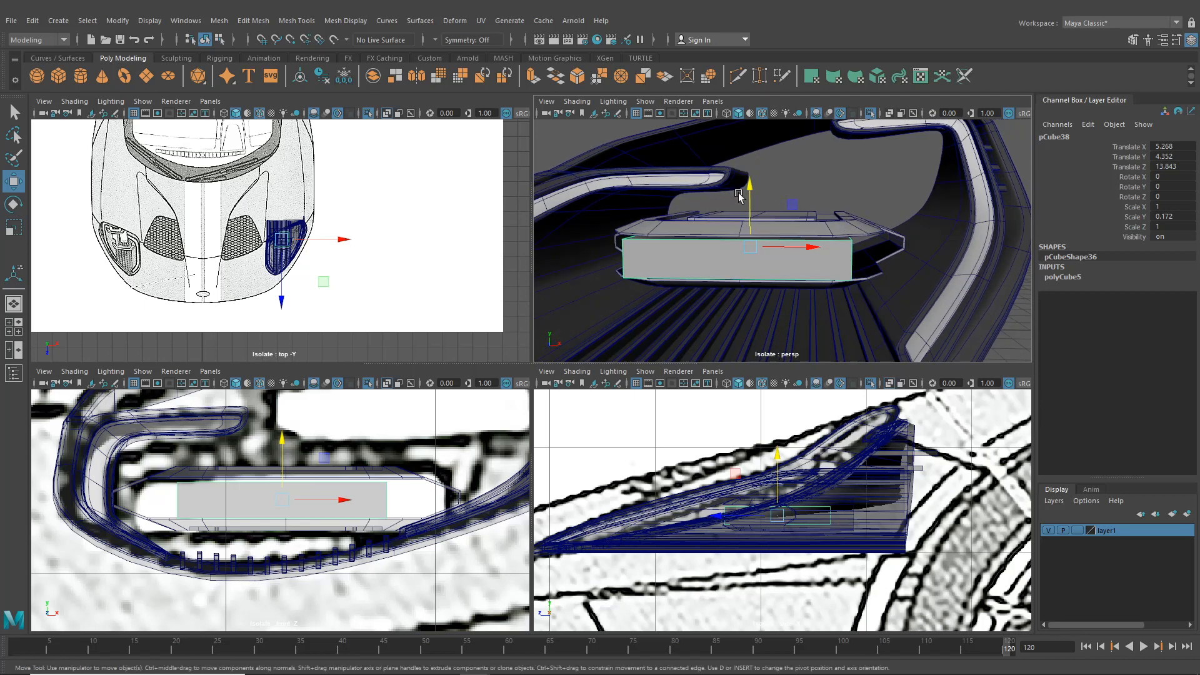
drag(750, 196, 792, 290)
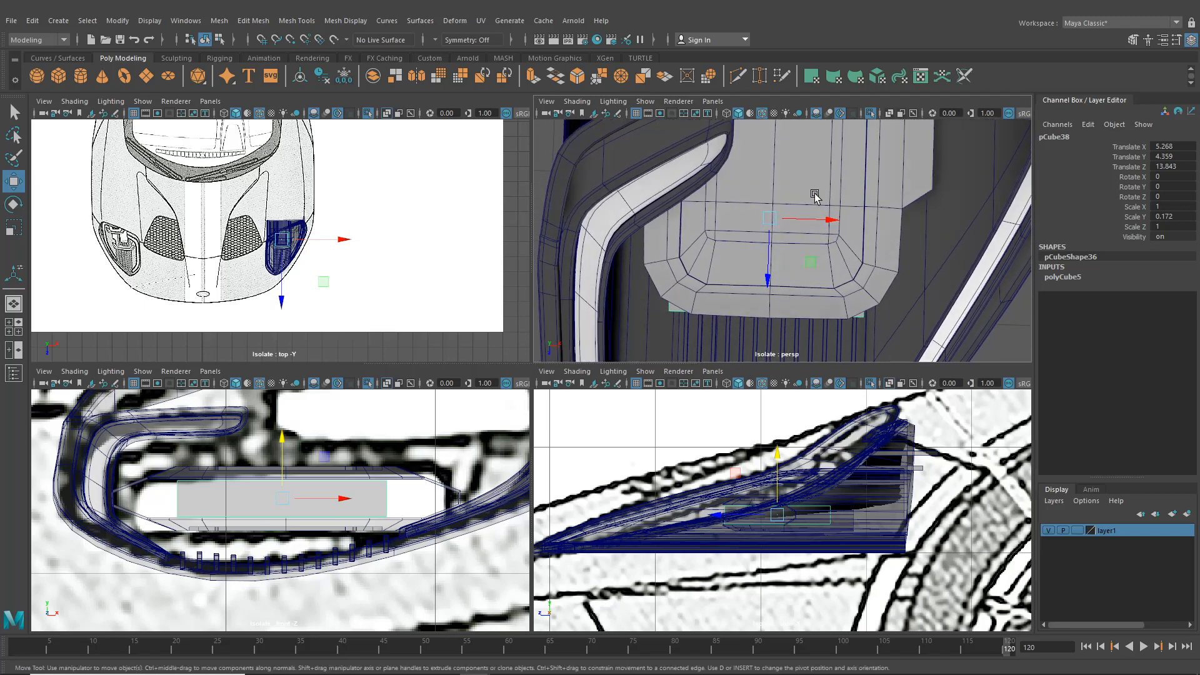
- Centre the cube in the bracket at Translate X 5.286 and move it forward to Translate Z 13.988
drag(825, 220, 770, 224)
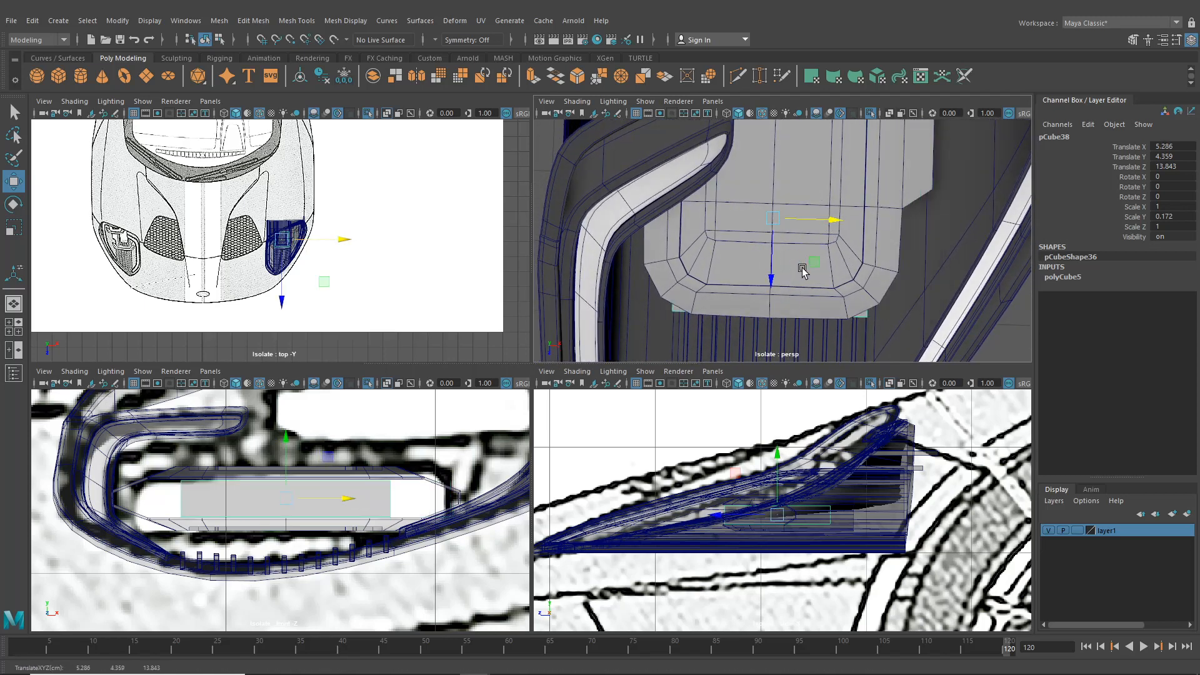
alt+drag(803, 269, 808, 249)
scroll(336, 268, up, 10)
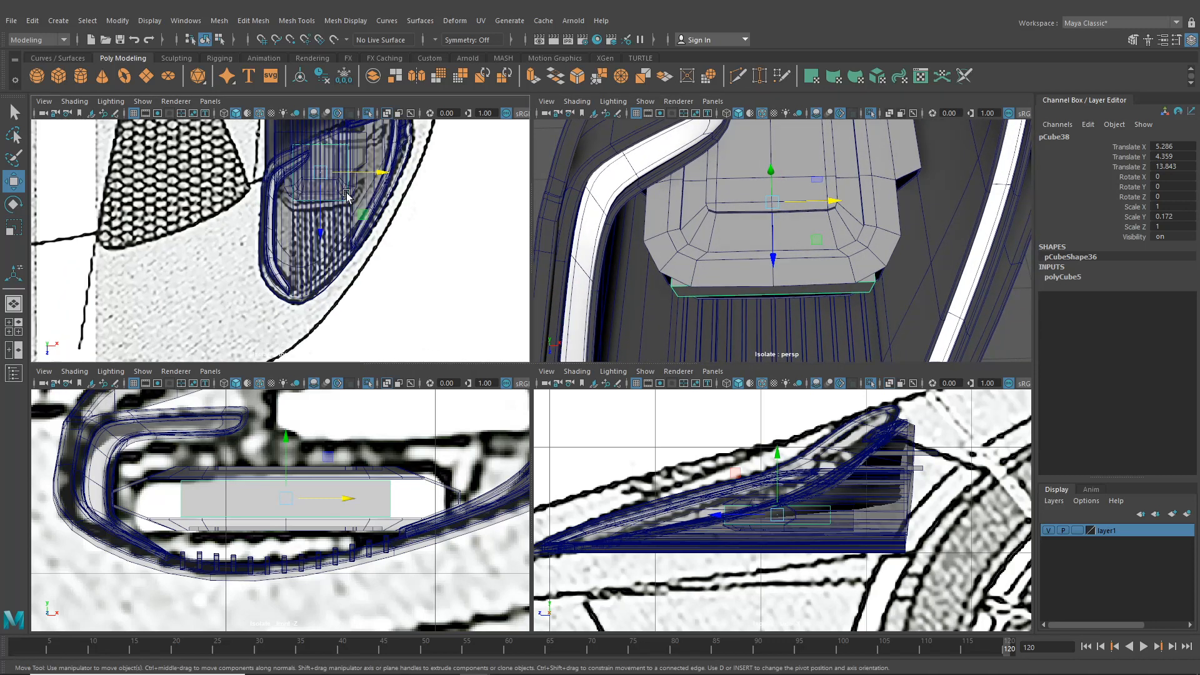
drag(333, 275, 335, 283)
mouse_move(774, 283)
mouse_down()
mouse_move(783, 308)
mouse_move(781, 296)
mouse_up()
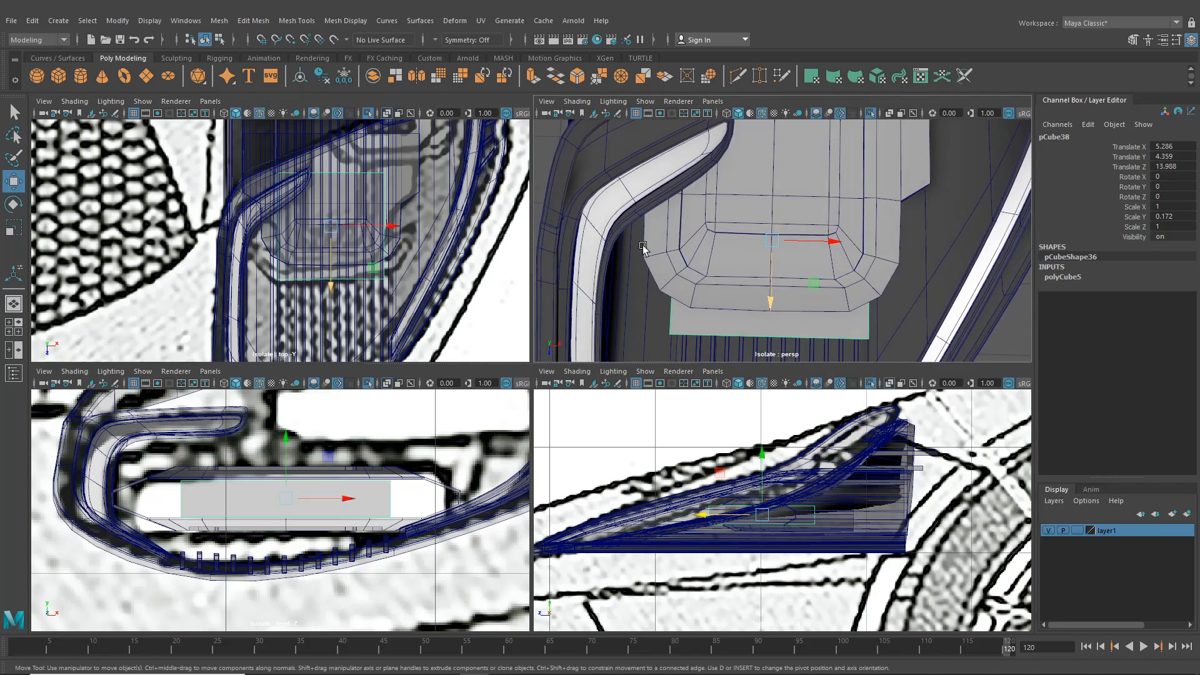
- Move the cube's rear vertices forward and scale them apart along X to form angled sides following the bracket
right_drag(713, 317, 664, 305)
drag(245, 155, 415, 212)
drag(338, 217, 336, 291)
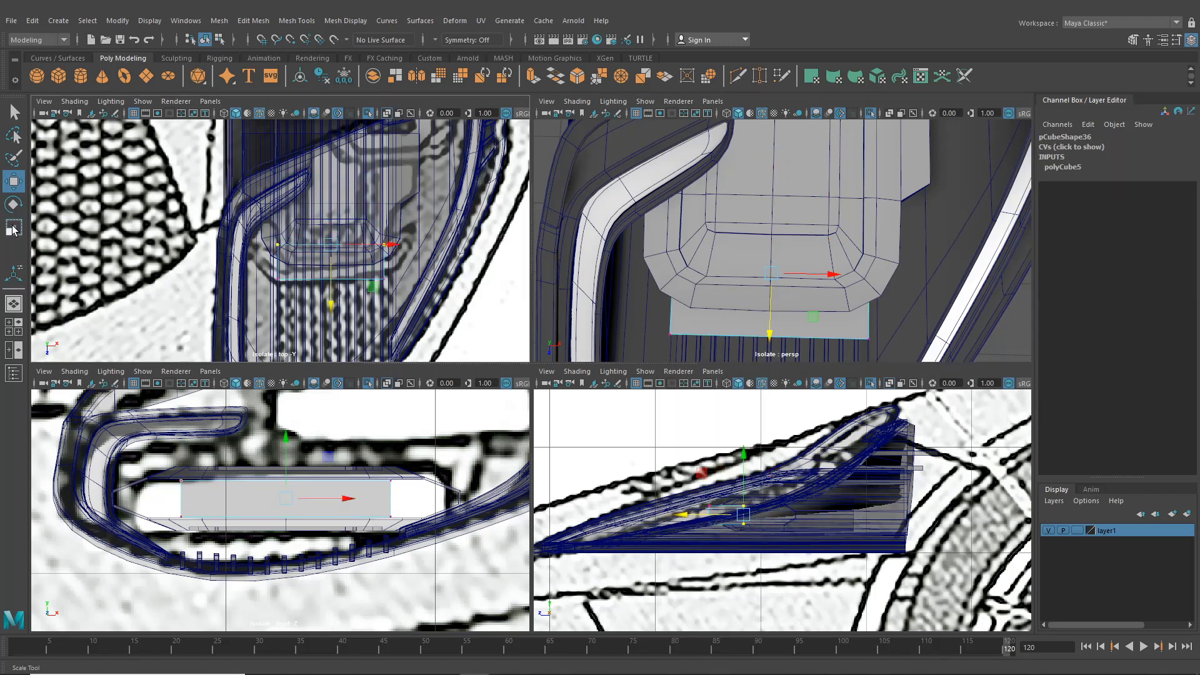
click(14, 228)
drag(391, 245, 410, 250)
alt+drag(835, 264, 763, 233)
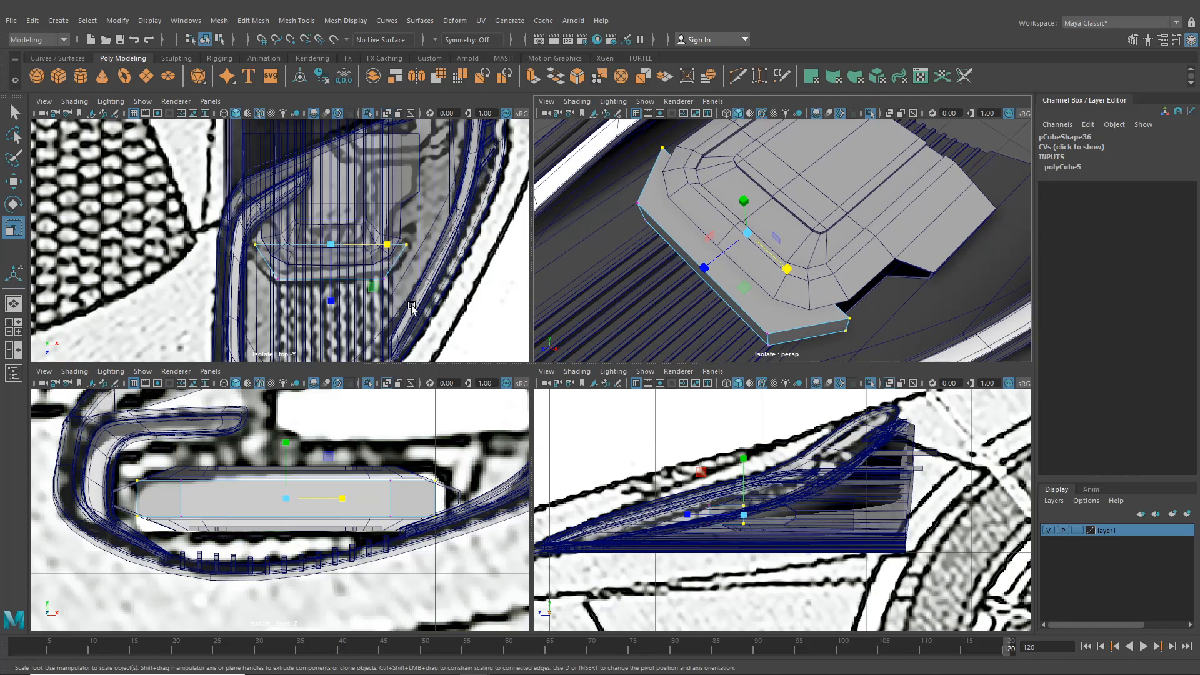
- Select the cube's front vertices and nudge them along Z against the top-view blueprint
drag(411, 306, 217, 262)
click(16, 182)
drag(332, 331, 332, 334)
- Bevel the block's upper and lower edges along its front and angled sides with a fraction of 0.3
alt+drag(675, 288, 895, 239)
right_click(688, 244)
click(687, 210)
double_click(676, 226)
shift+click(894, 237)
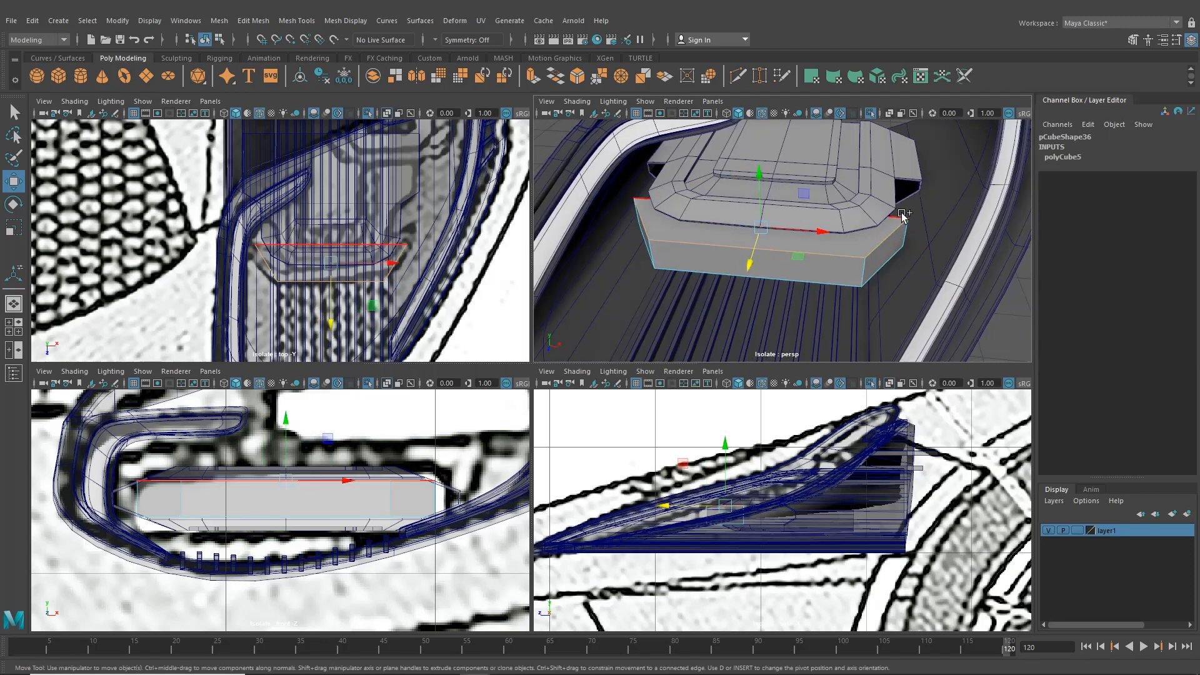
shift+click(899, 218)
shift+click(887, 262)
shift+click(694, 274)
shift+click(639, 258)
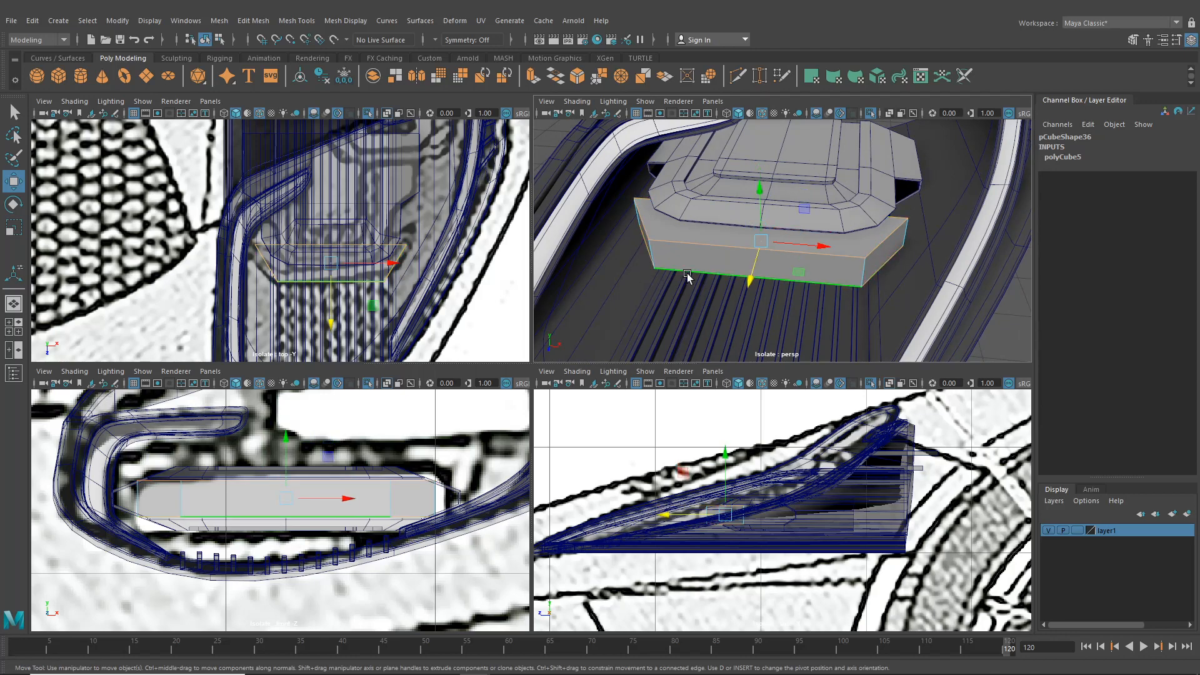
alt+drag(689, 277, 520, 274)
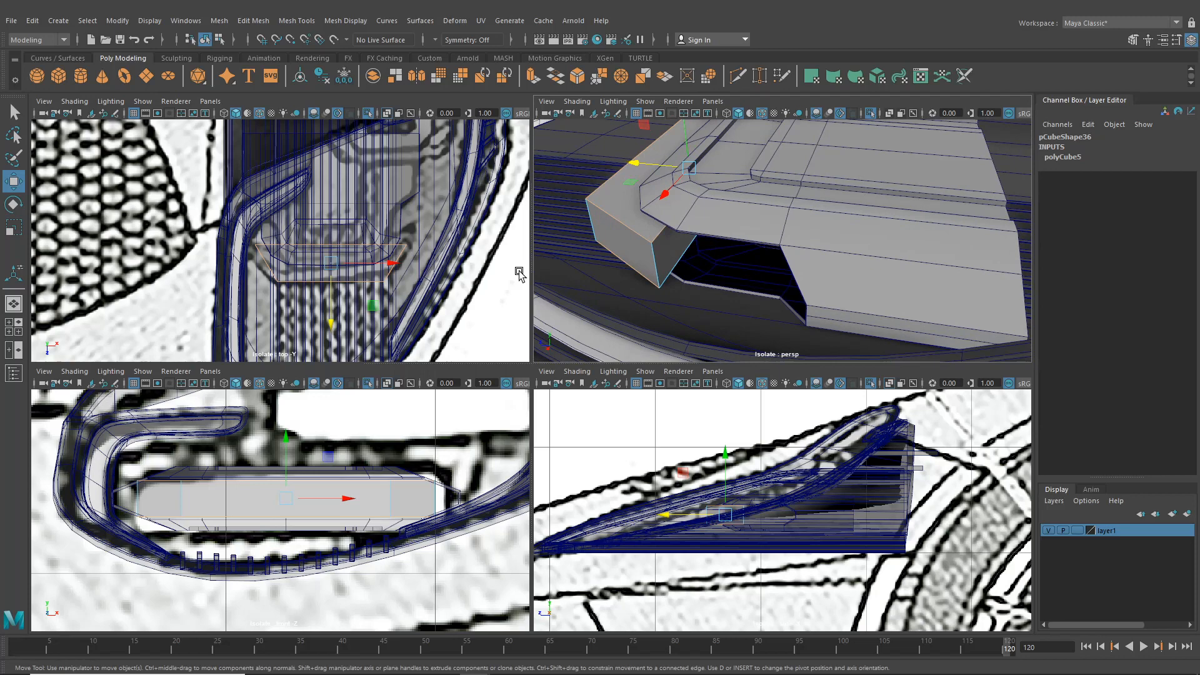
shift+click(680, 256)
scroll(701, 262, down, 8)
alt+drag(701, 262, 817, 263)
scroll(817, 264, up, 3)
scroll(817, 264, up, 5)
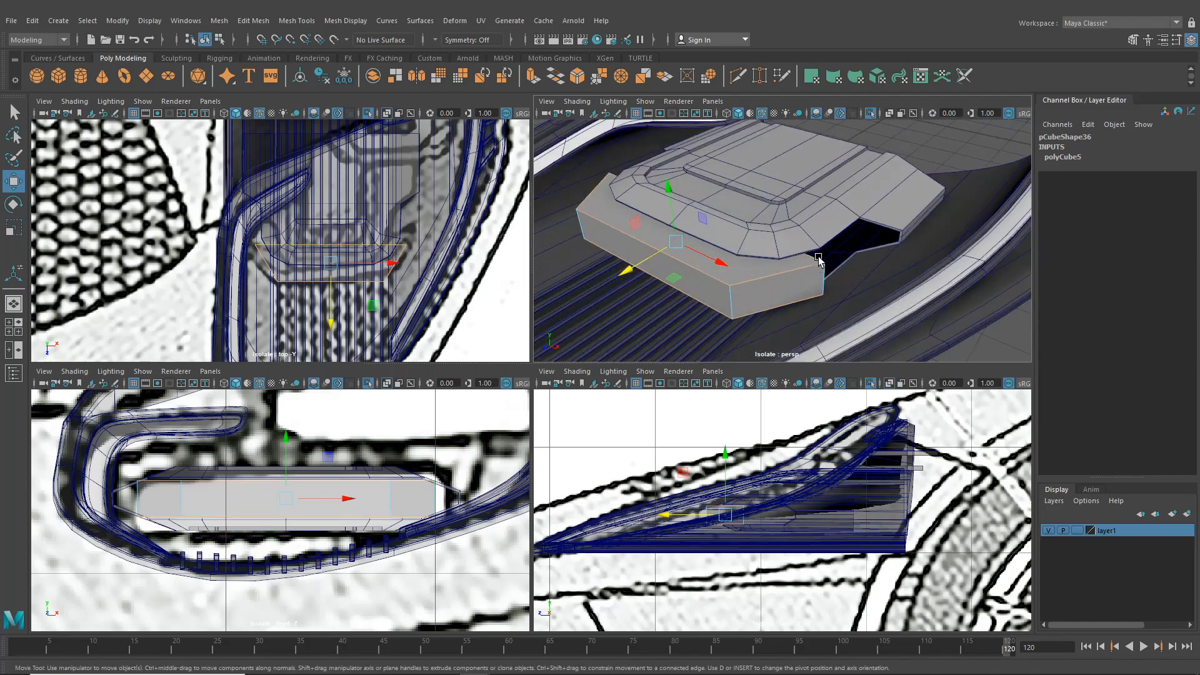
click(301, 21)
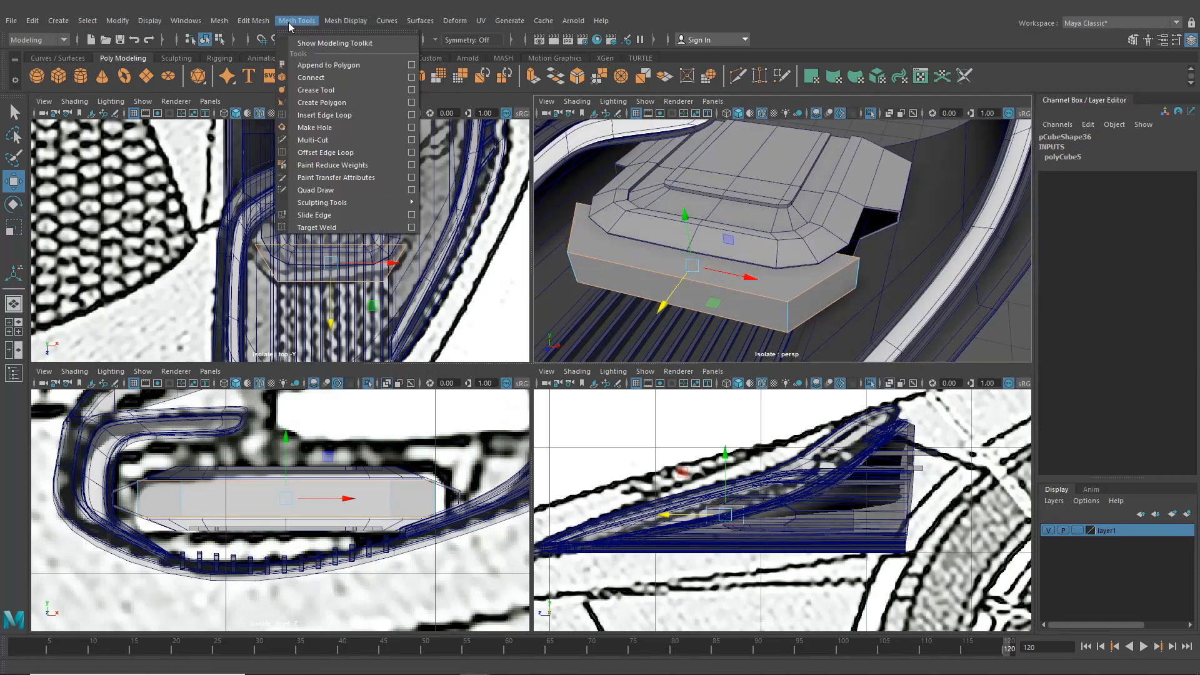
mouse_move(253, 21)
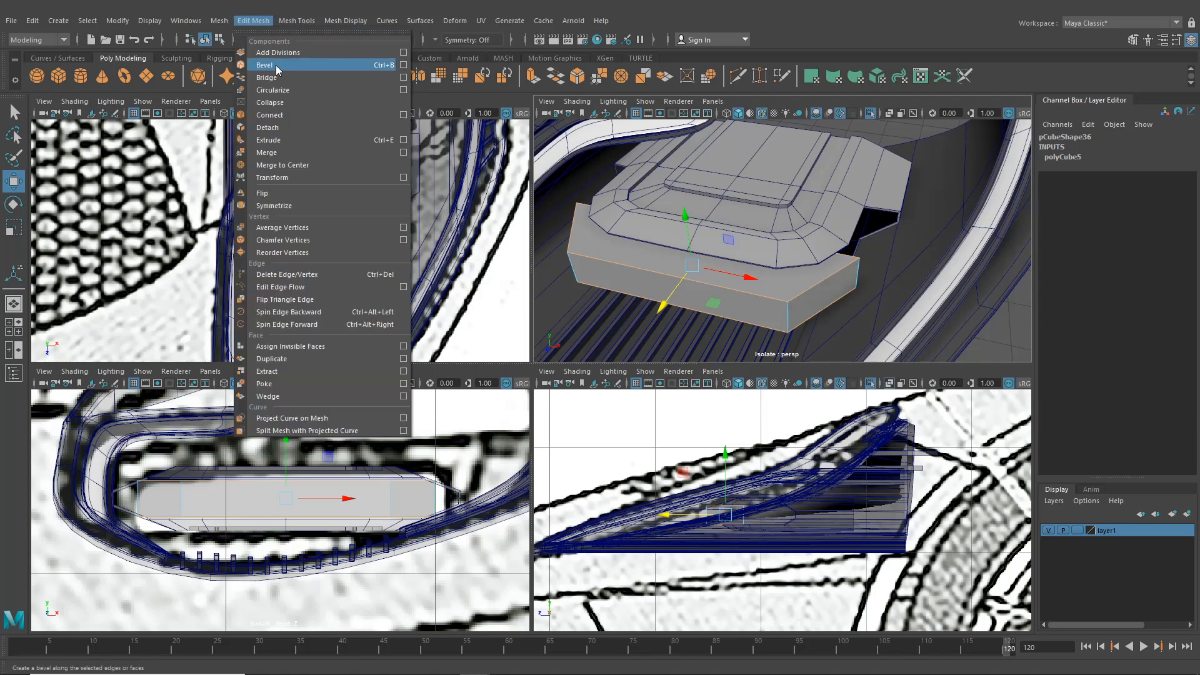
click(301, 66)
alt+drag(729, 250, 815, 219)
scroll(815, 219, up, 2)
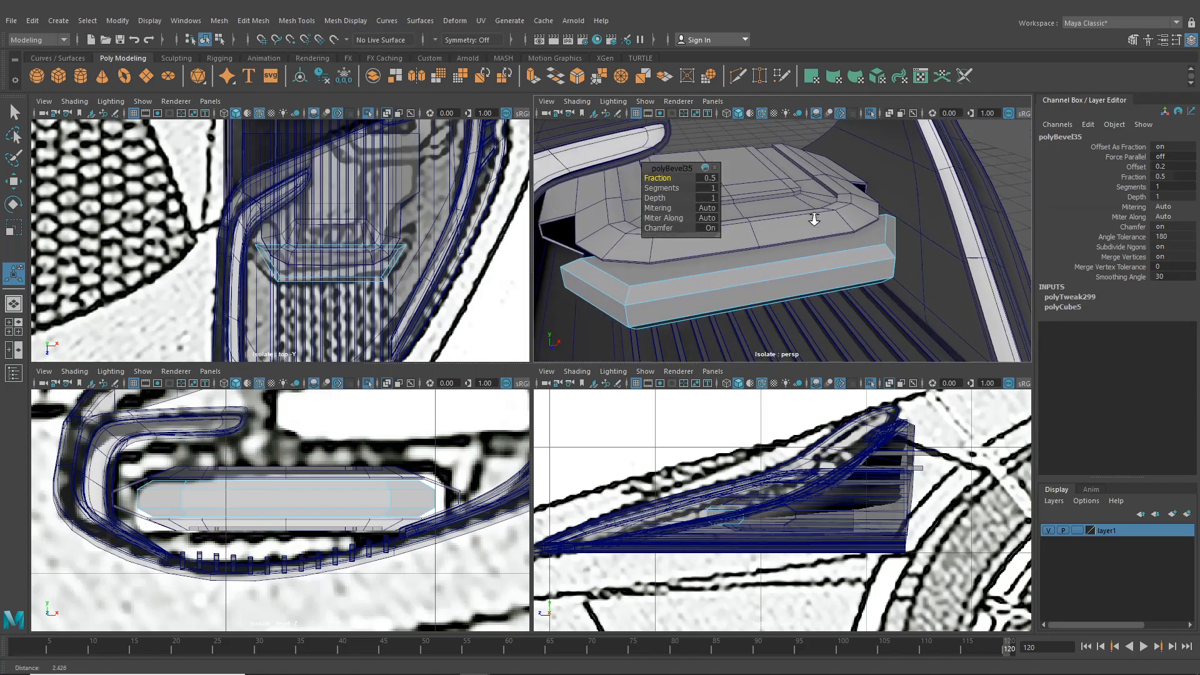
drag(668, 177, 668, 177)
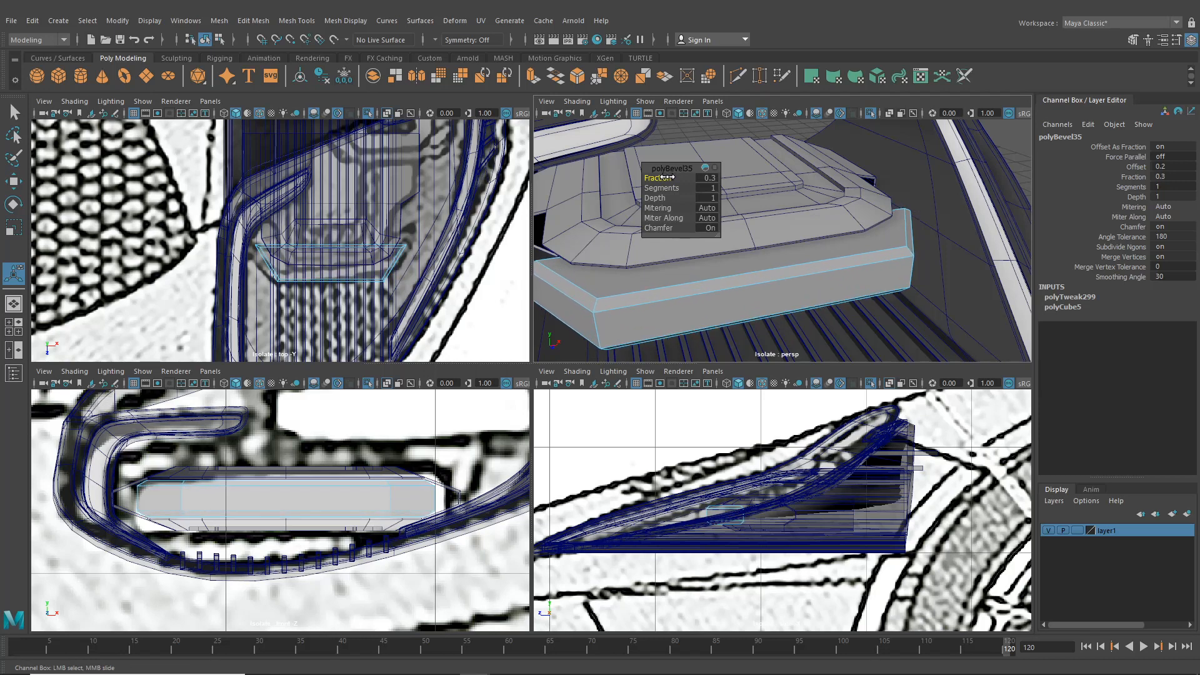
- Select the long edges bordering the block's upper and lower chamfers, including the angled sides, and bevel them
alt+drag(806, 212, 818, 263)
click(777, 229)
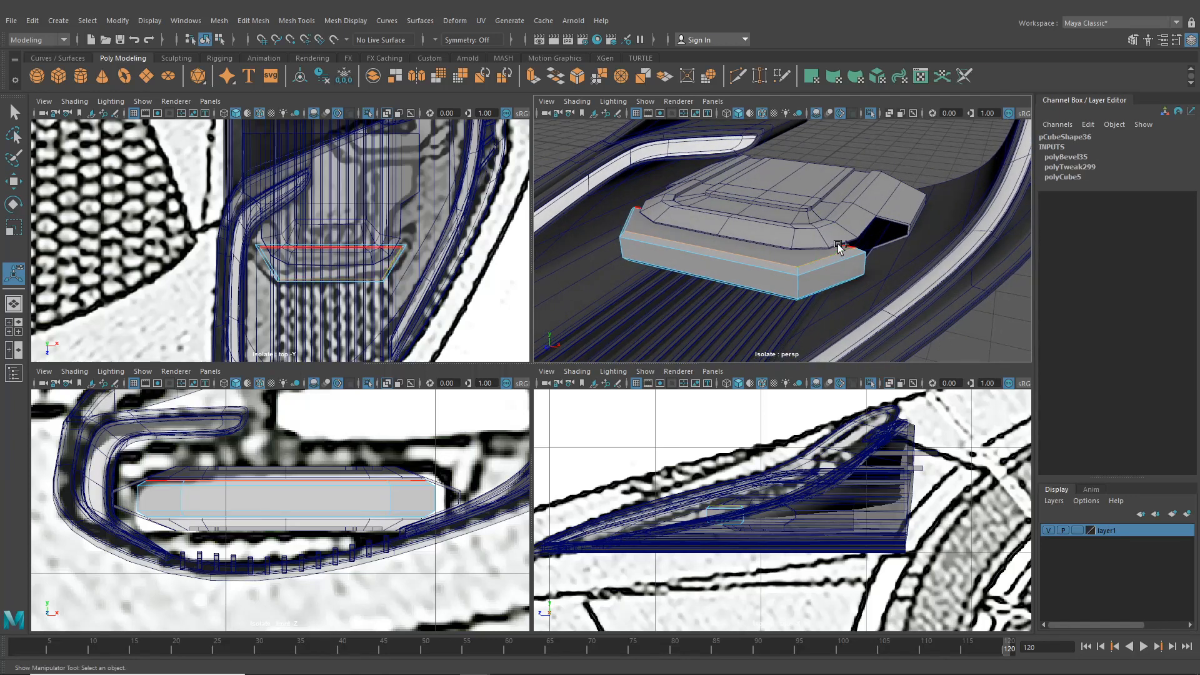
click(631, 228)
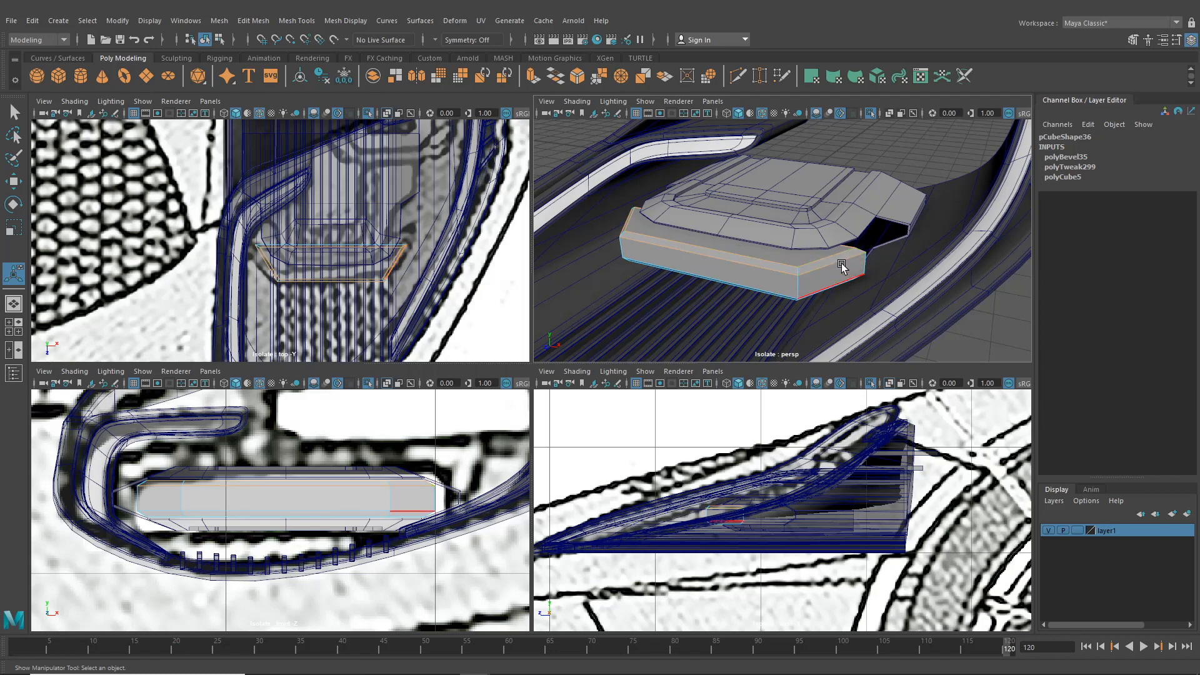
alt+drag(842, 263, 792, 323)
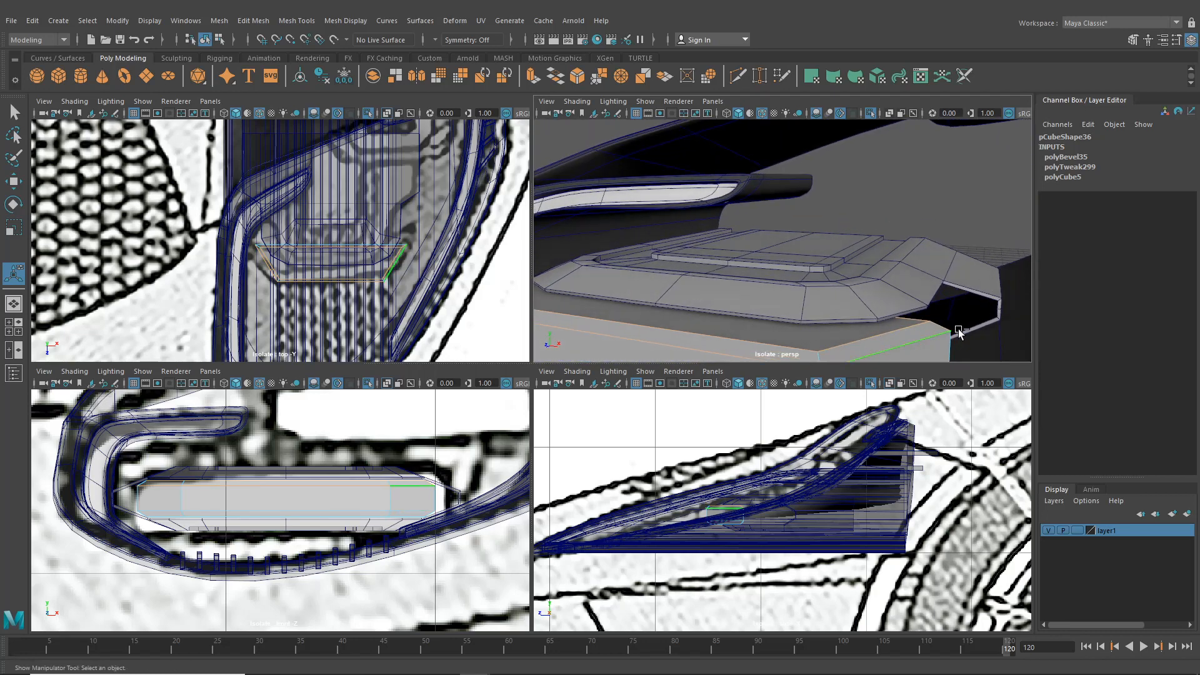
alt+drag(939, 327, 797, 232)
scroll(802, 236, up, 1)
scroll(777, 228, down, 1)
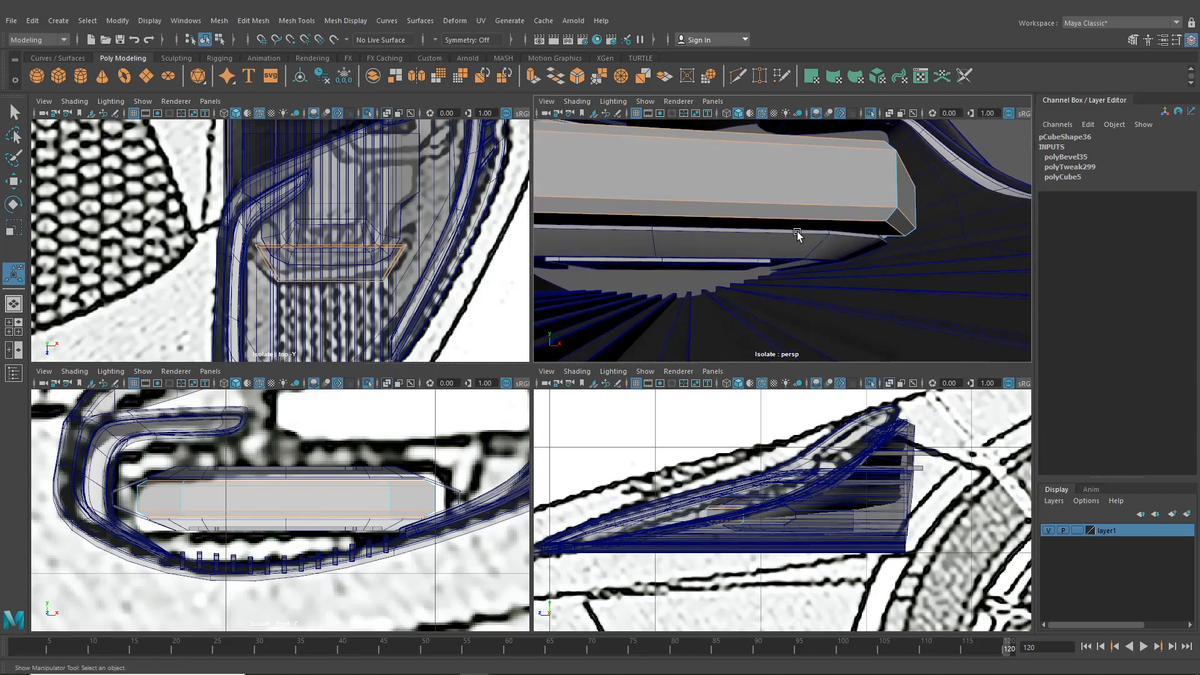
click(880, 238)
alt+drag(876, 244, 813, 297)
shift+click(666, 259)
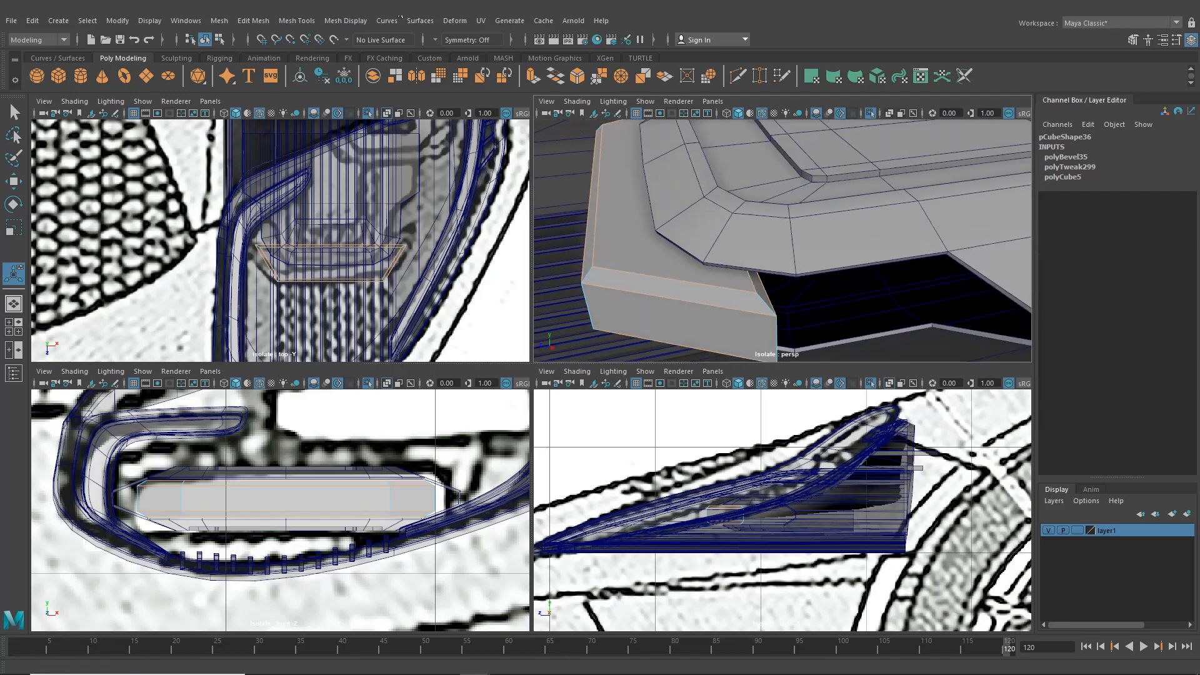
click(262, 22)
click(282, 65)
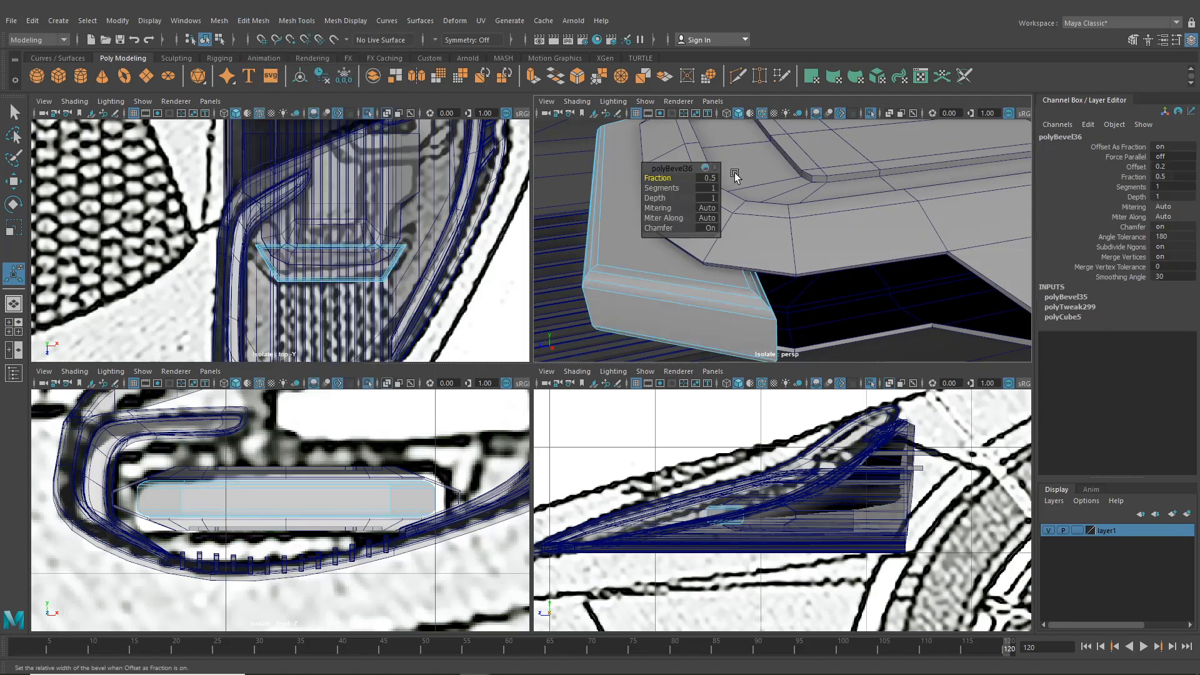
- Set the chamfer-edge bevel to 2 segments with a fraction of 0.2
key(space)
alt+drag(732, 198, 645, 218)
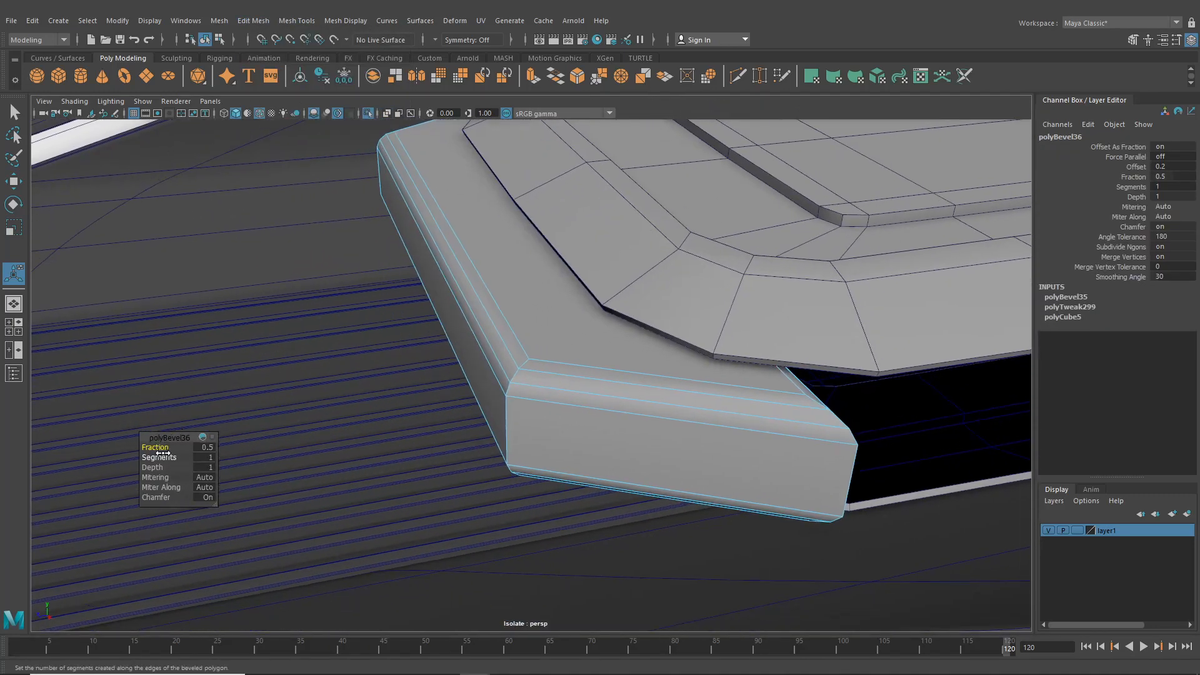
drag(164, 449, 221, 449)
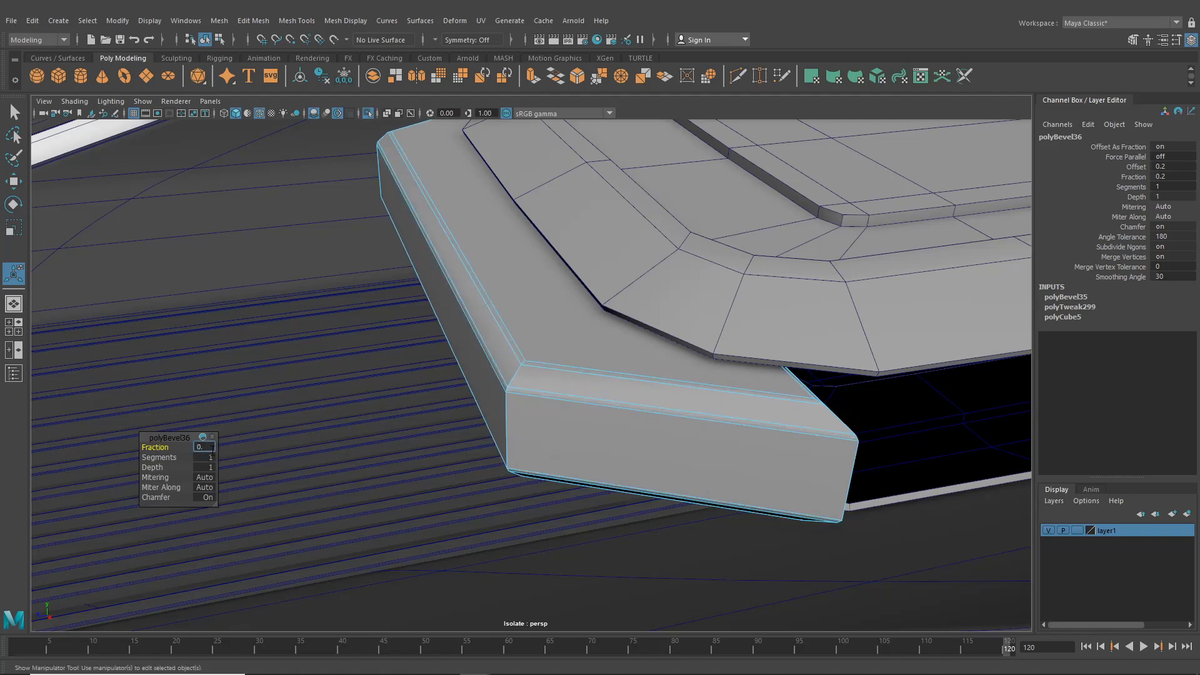
key(Return)
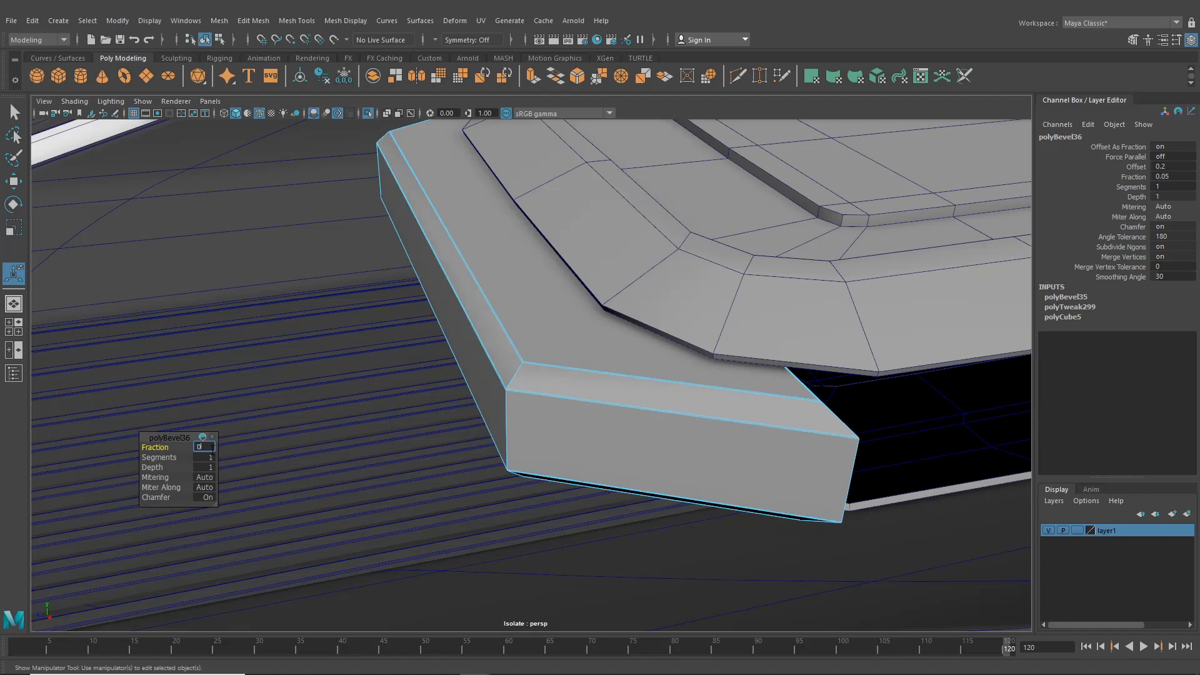
key(Return)
text(2)
key(Return)
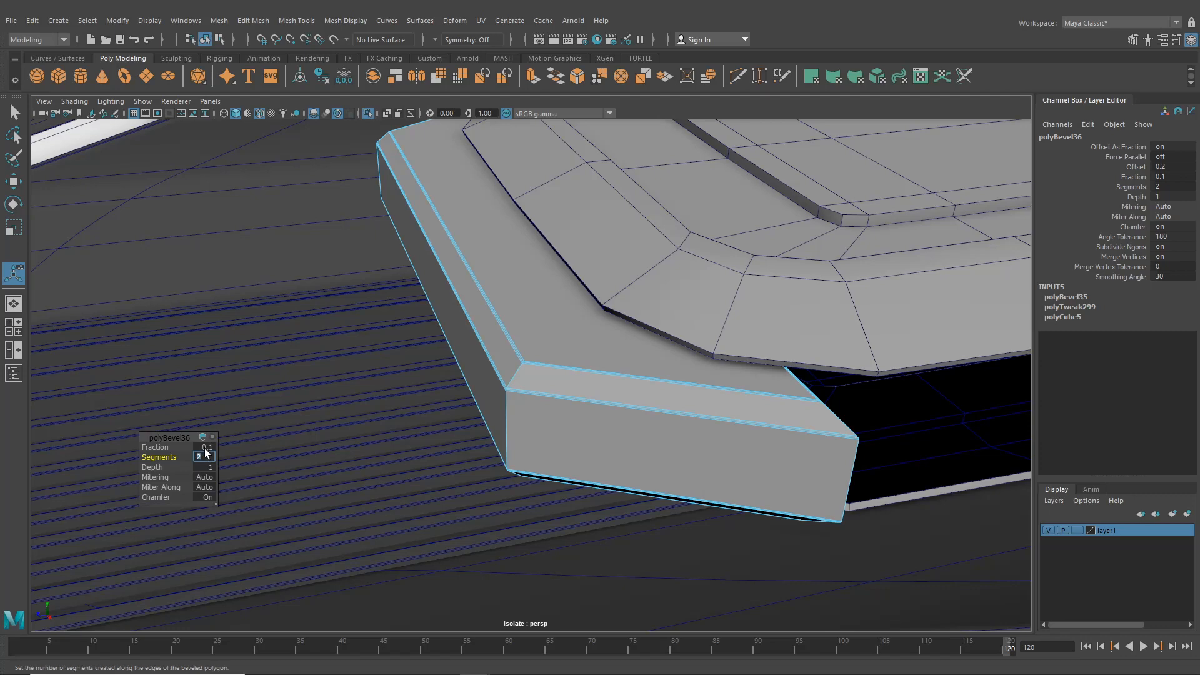
key(Return)
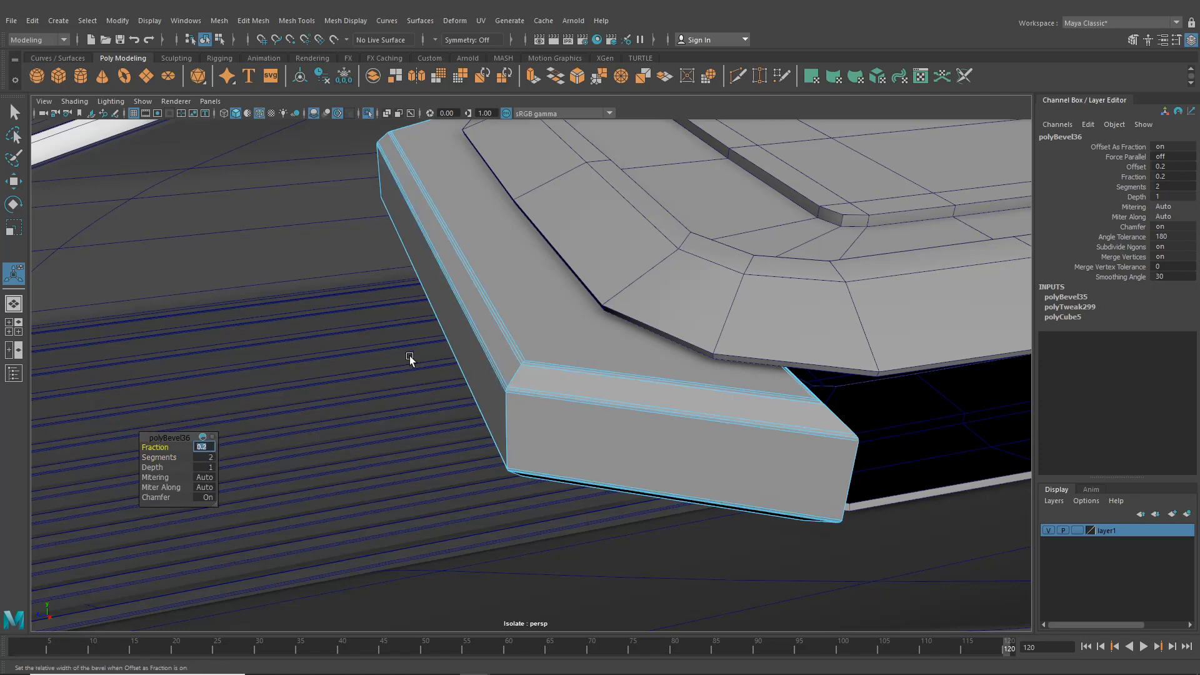
- Clear the block's selection and turn off the wireframe overlay on the shaded models in the perspective view
alt+drag(410, 358, 634, 301)
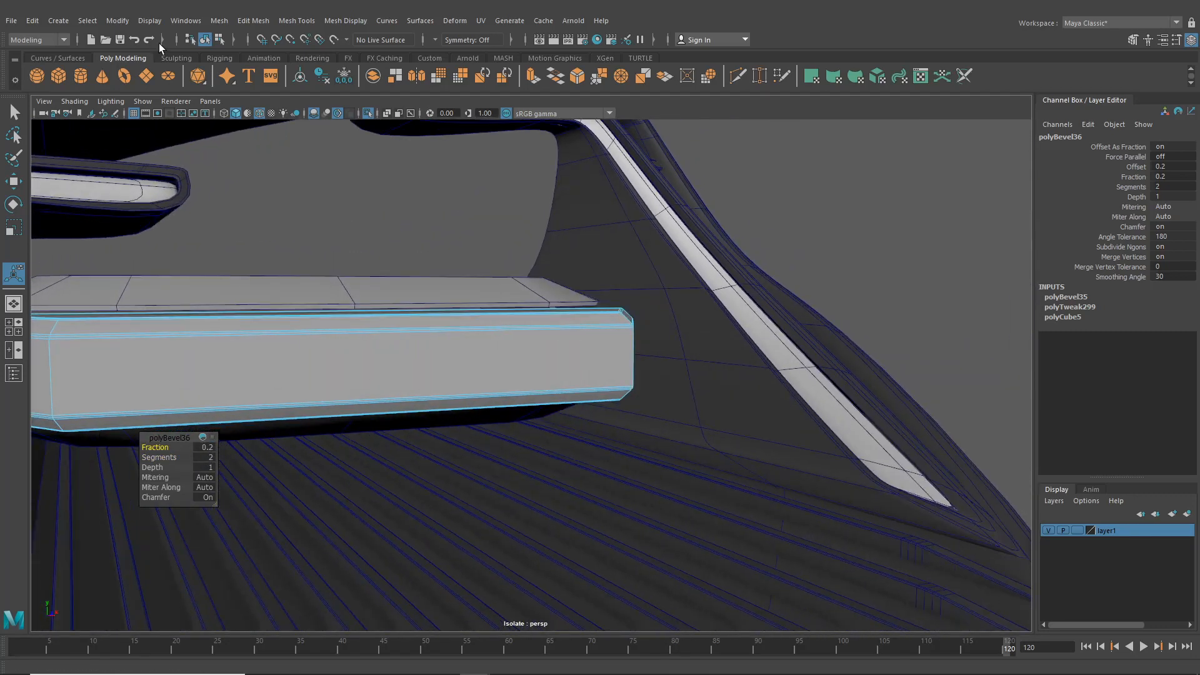
click(859, 228)
scroll(838, 233, down, 3)
alt+drag(694, 253, 589, 293)
click(258, 113)
- Bevel the block's rear corner edges at both ends with a fraction of 0.2 and 3 segments
mouse_move(406, 263)
alt+mouse_down()
mouse_move(522, 260)
mouse_move(440, 288)
mouse_move(434, 321)
mouse_move(488, 349)
alt+mouse_up()
right_drag(486, 327, 494, 305)
alt+drag(494, 305, 549, 423)
click(626, 468)
alt+right_drag(549, 424, 593, 388)
alt+drag(593, 388, 472, 374)
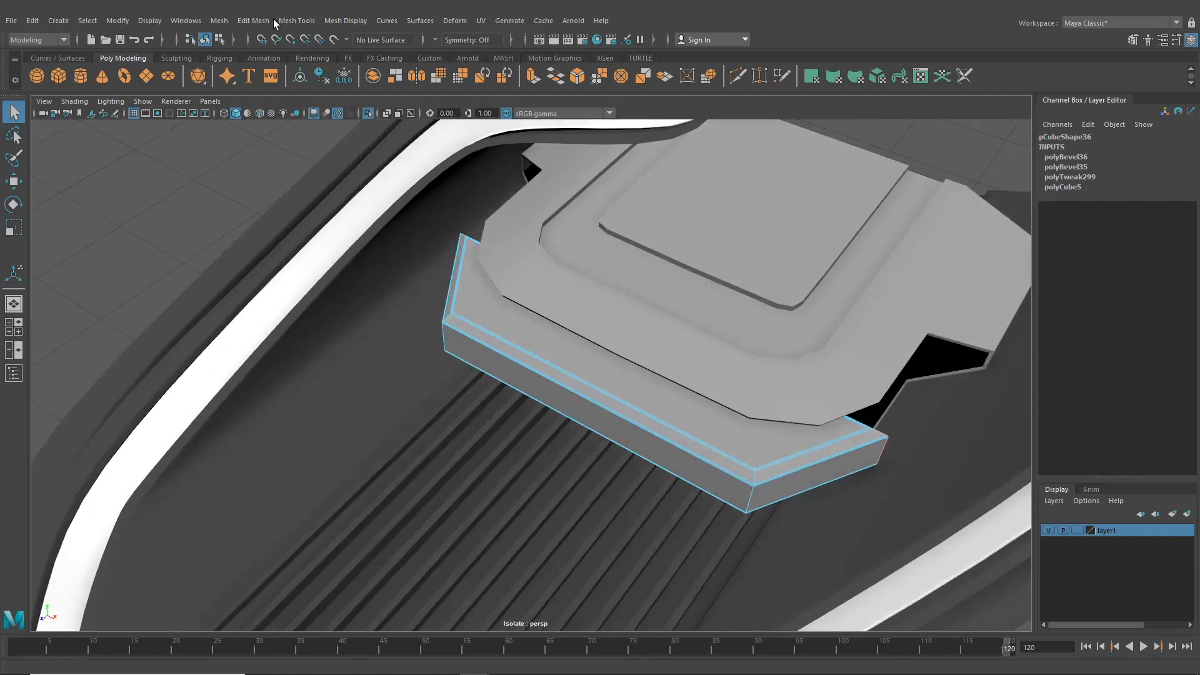
click(294, 21)
mouse_move(254, 21)
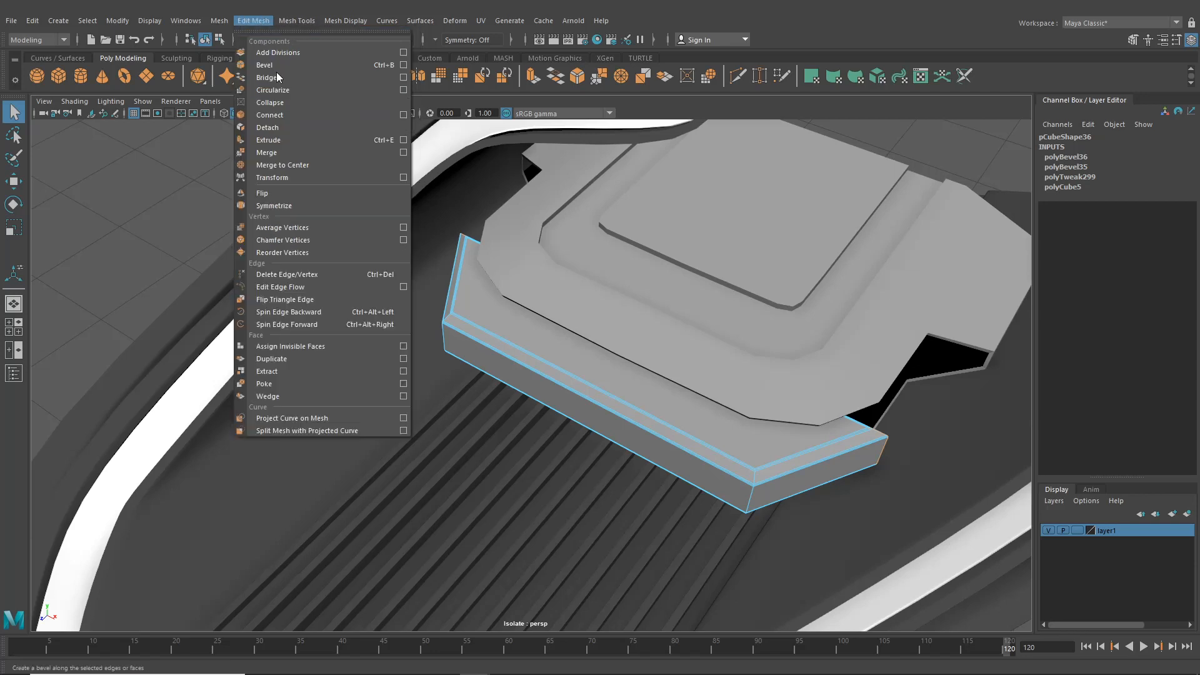
click(276, 68)
alt+drag(621, 289, 563, 294)
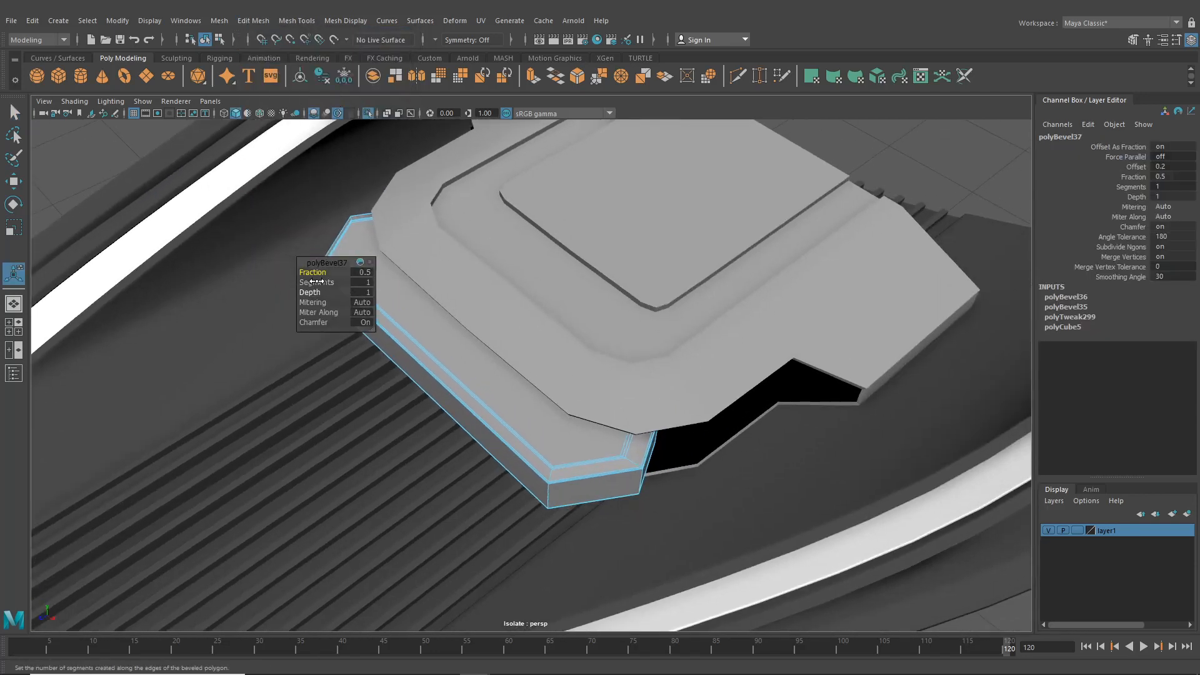
drag(316, 273, 323, 283)
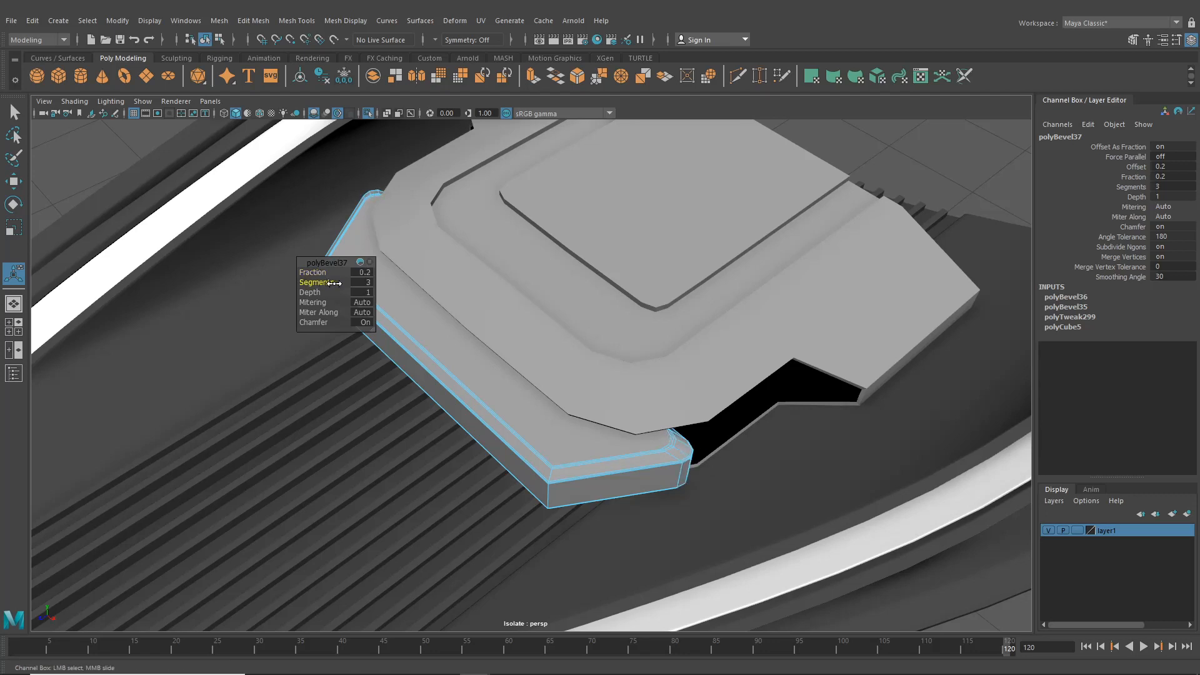
- Try to bevel the block's front corner edges, and undo that bevel
alt+drag(442, 332, 499, 353)
click(444, 379)
key(ctrl+b)
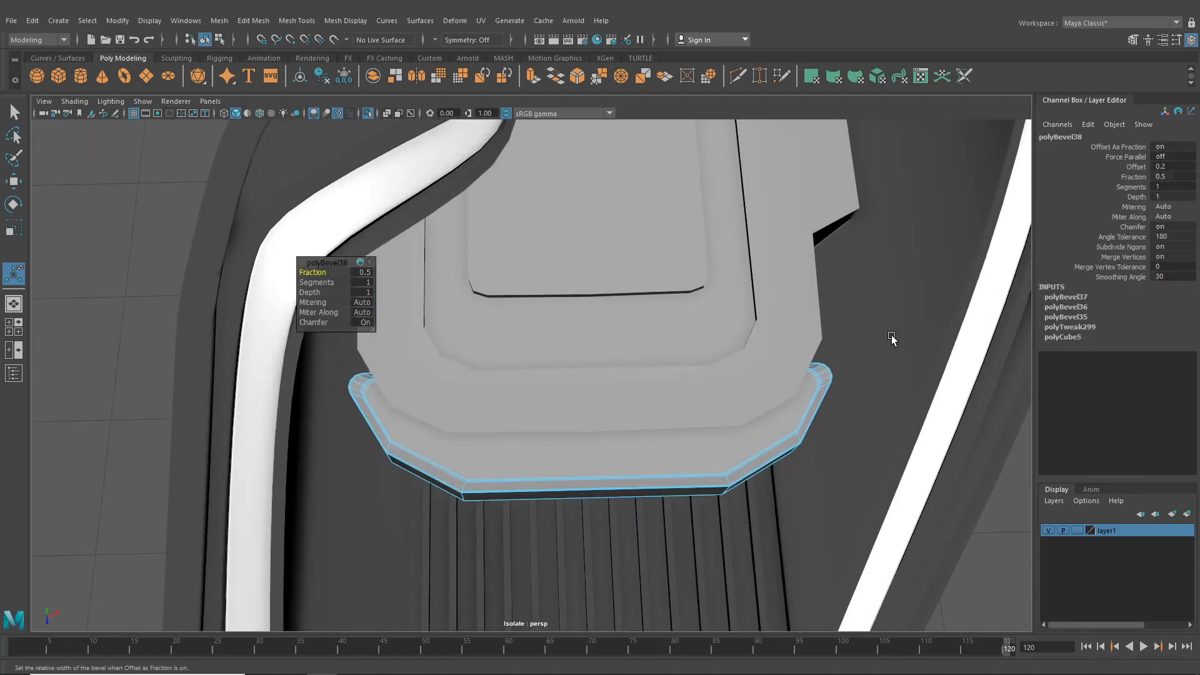
alt+drag(764, 393, 761, 367)
scroll(603, 498, up, 5)
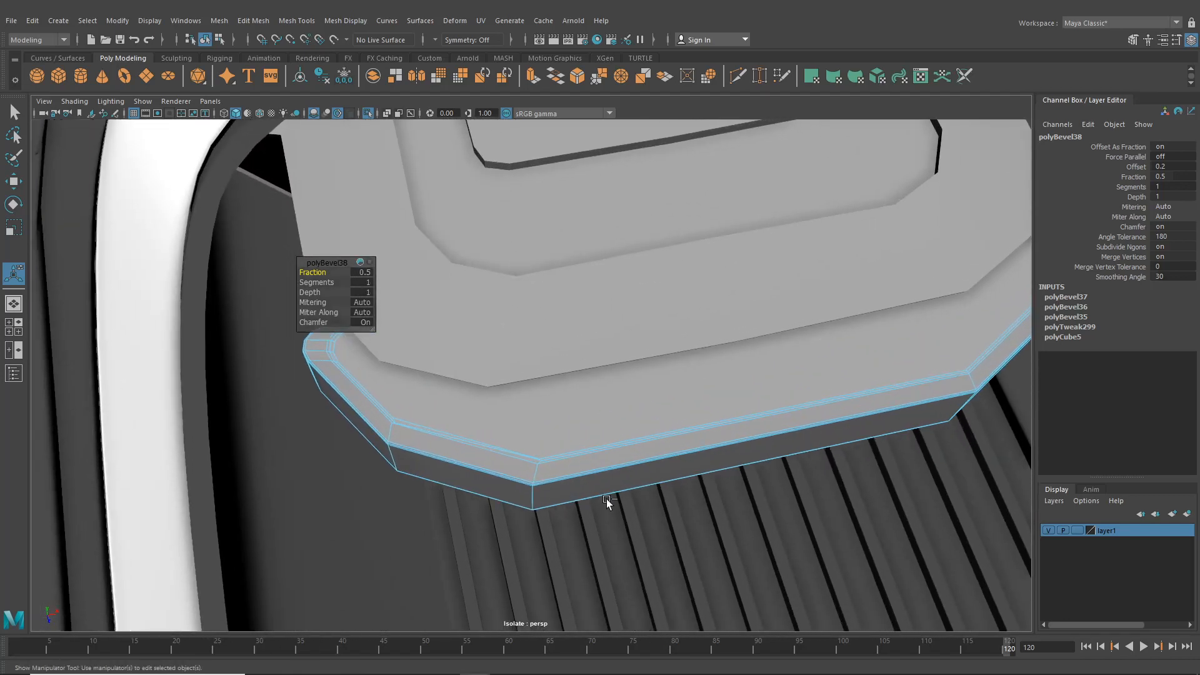
key(ctrl+z)
- Check the selection at both front corners and bevel the block's front corner edges with fraction 0.5 and 1 segment
alt+middle_drag(551, 468, 137, 542)
scroll(363, 496, up, 3)
scroll(363, 496, up, 3)
alt+drag(597, 466, 394, 423)
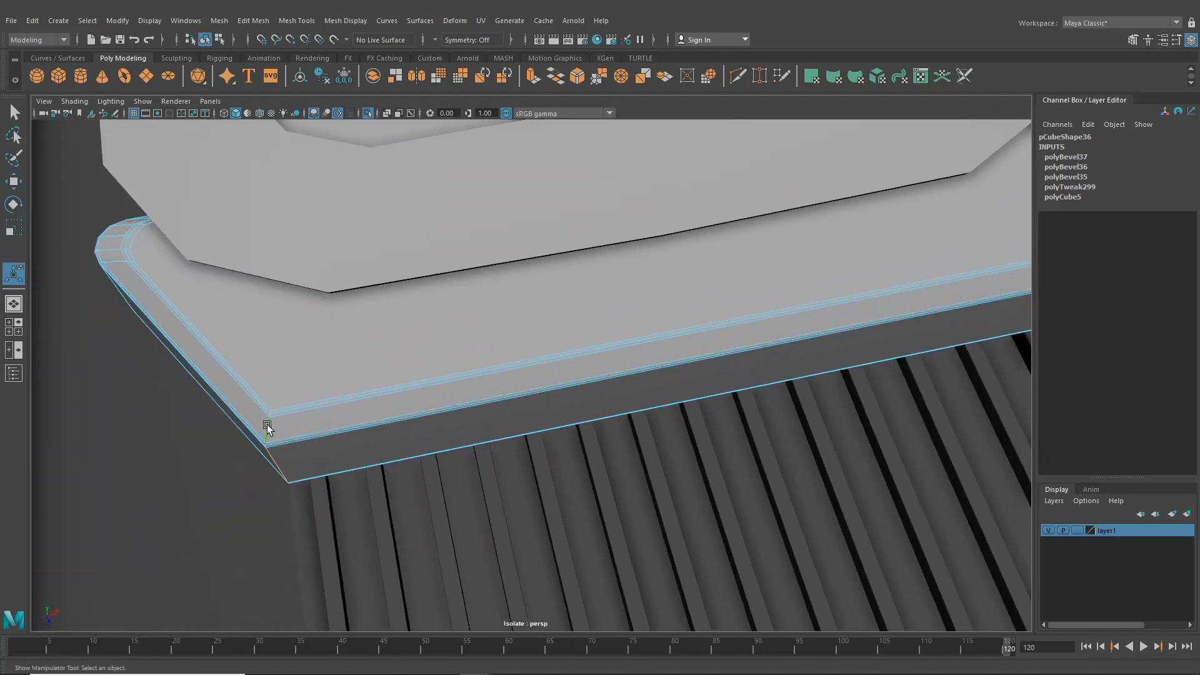
alt+drag(696, 384, 592, 394)
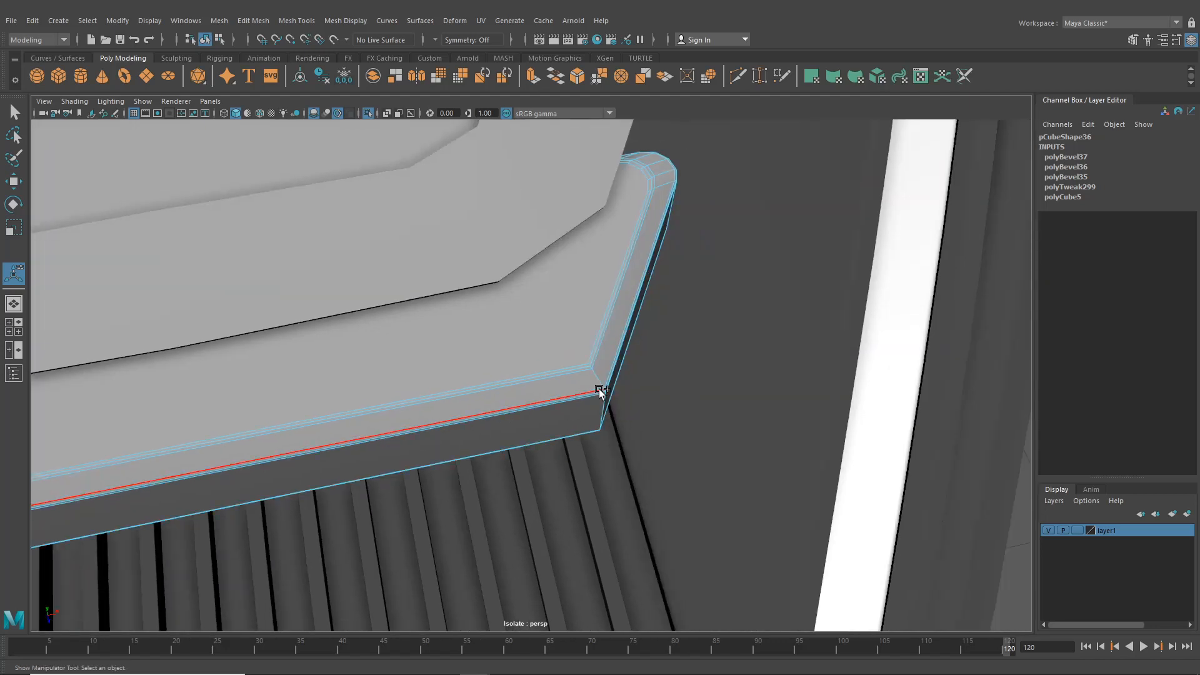
alt+middle_drag(312, 425, 604, 375)
key(ctrl+b)
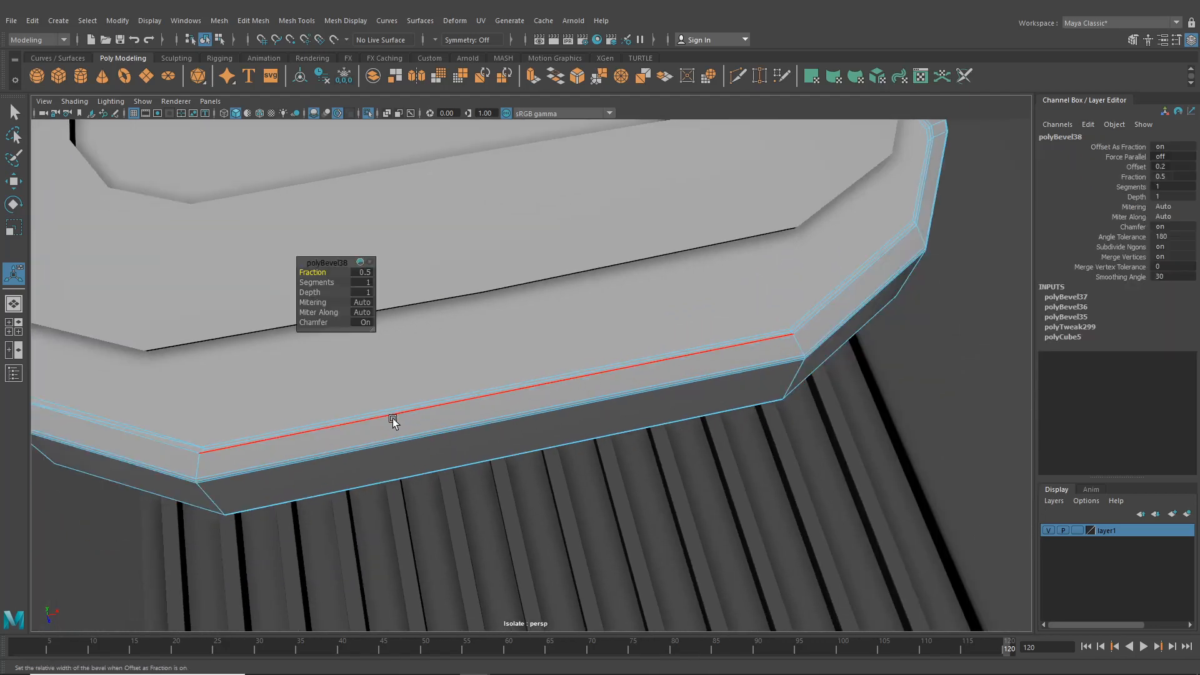
- Delete the middle edge of the upper chamfer's support bevel along the new corner facet
alt+drag(393, 421, 569, 444)
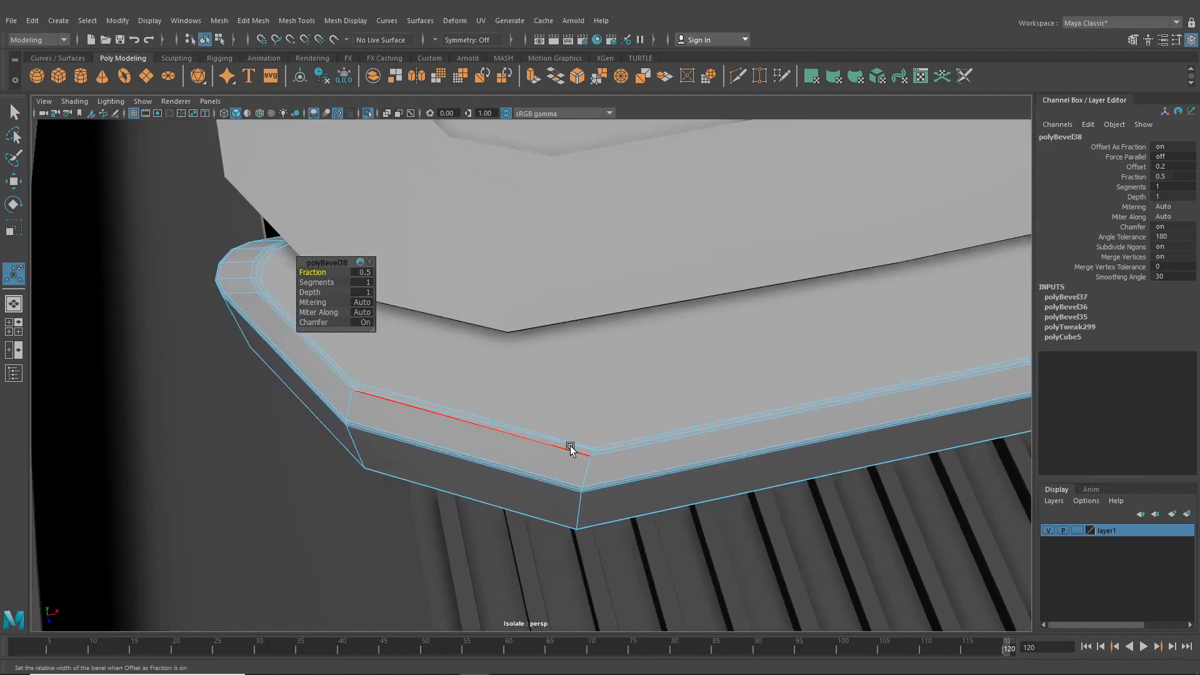
right_click(571, 318)
right_drag(557, 321, 569, 286)
click(479, 422)
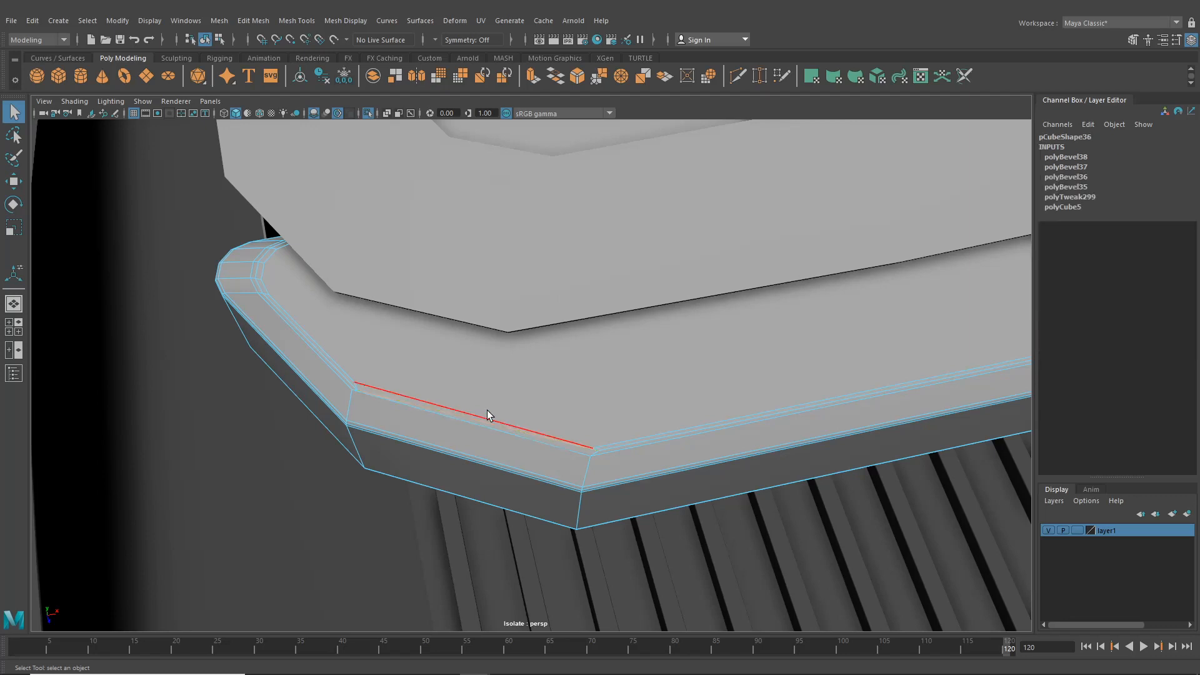
key(Delete)
scroll(494, 406, up, 2)
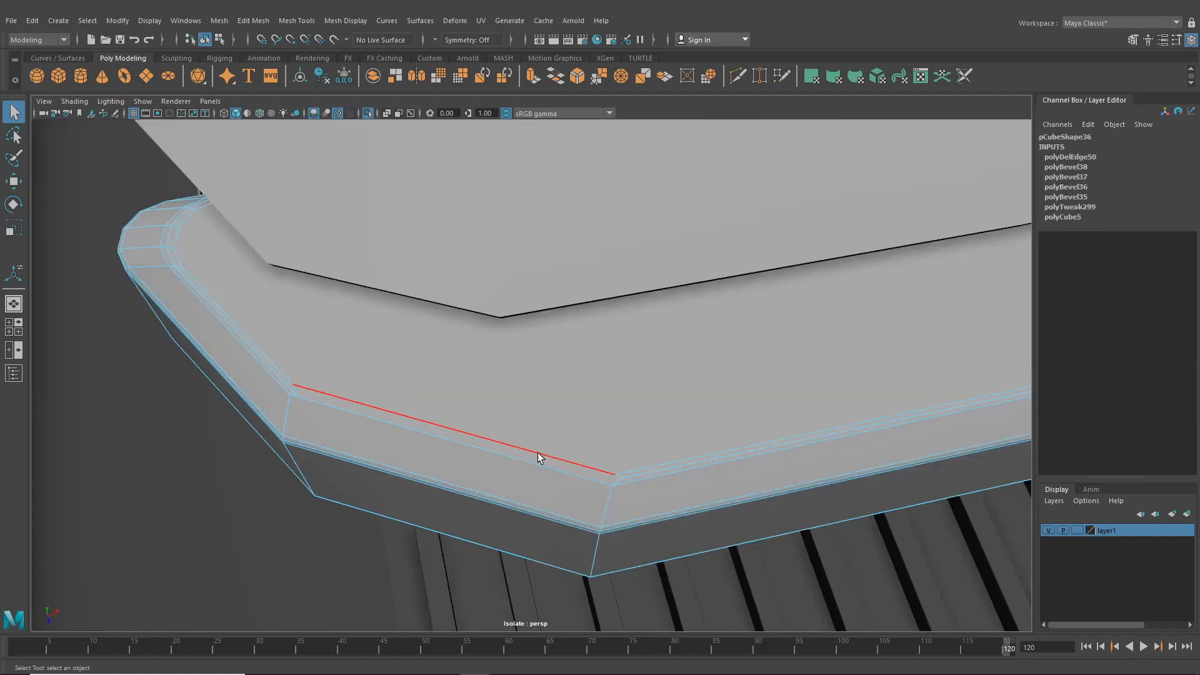
- Try to slide the leftover middle vertex at the front corner using the Edge Slide transform constraint, and switch the constraint off
right_drag(628, 482, 546, 317)
click(623, 478)
click(13, 182)
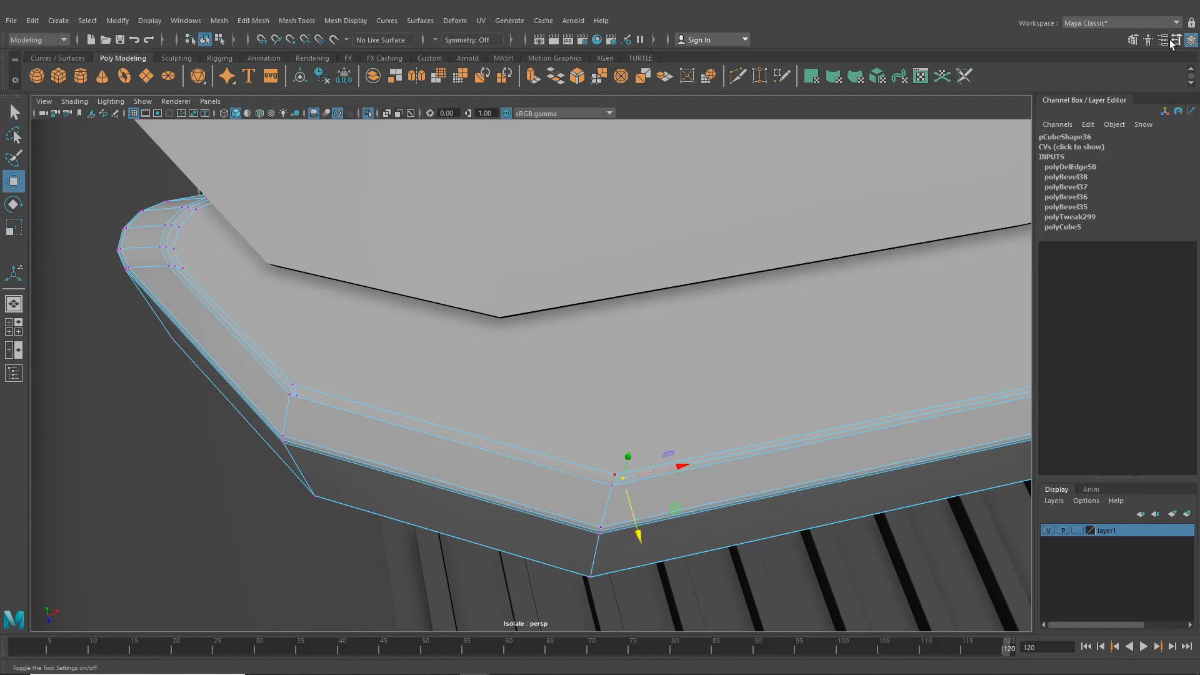
click(1133, 40)
click(959, 317)
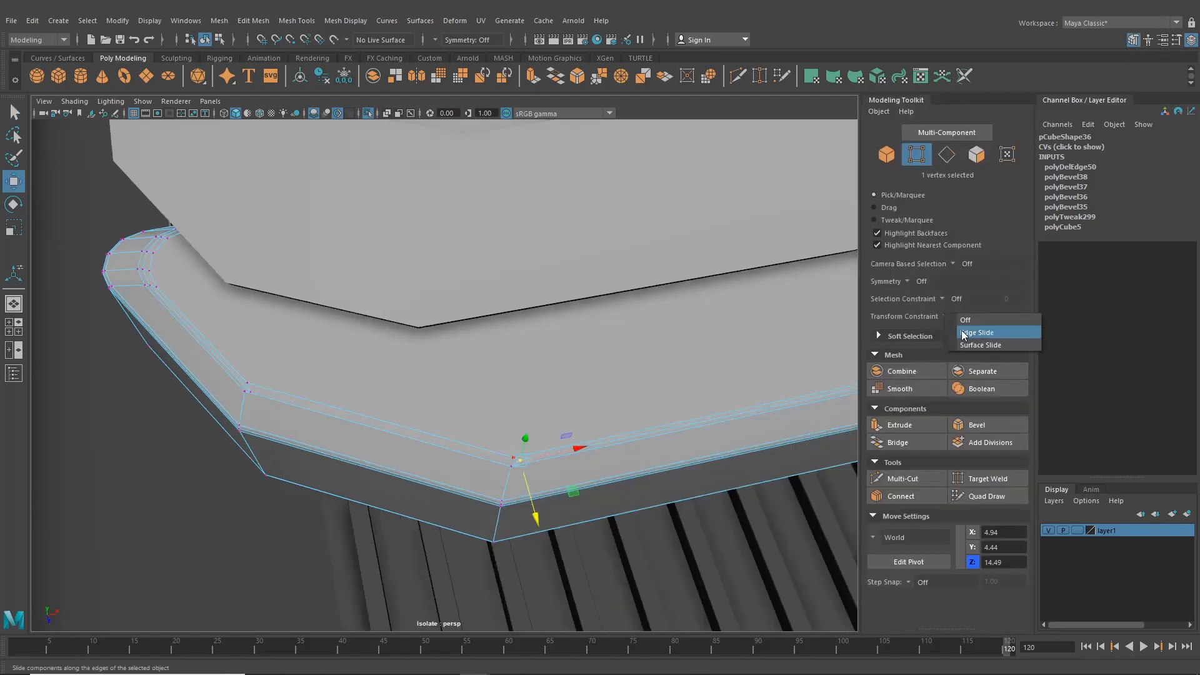
click(966, 330)
drag(581, 455, 568, 466)
click(966, 316)
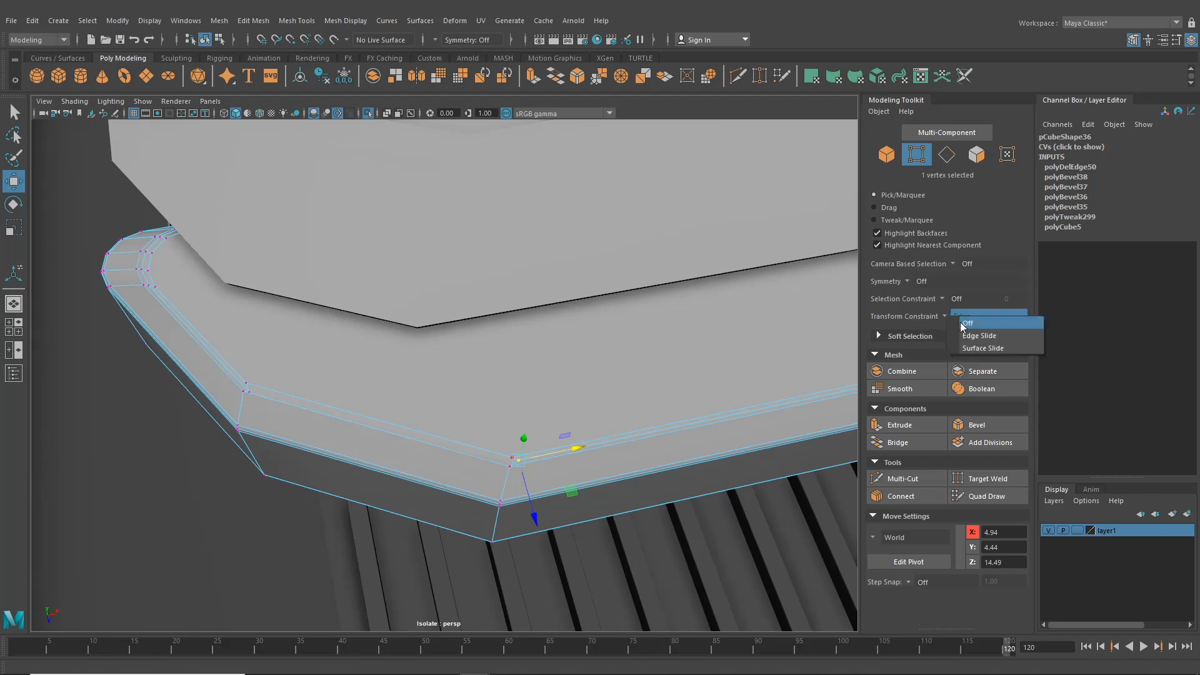
click(966, 323)
- Hide the side panels and move the leftover middle vertex along X and Z into line with the bevel's corner vertices
scroll(635, 455, up, 5)
click(1175, 41)
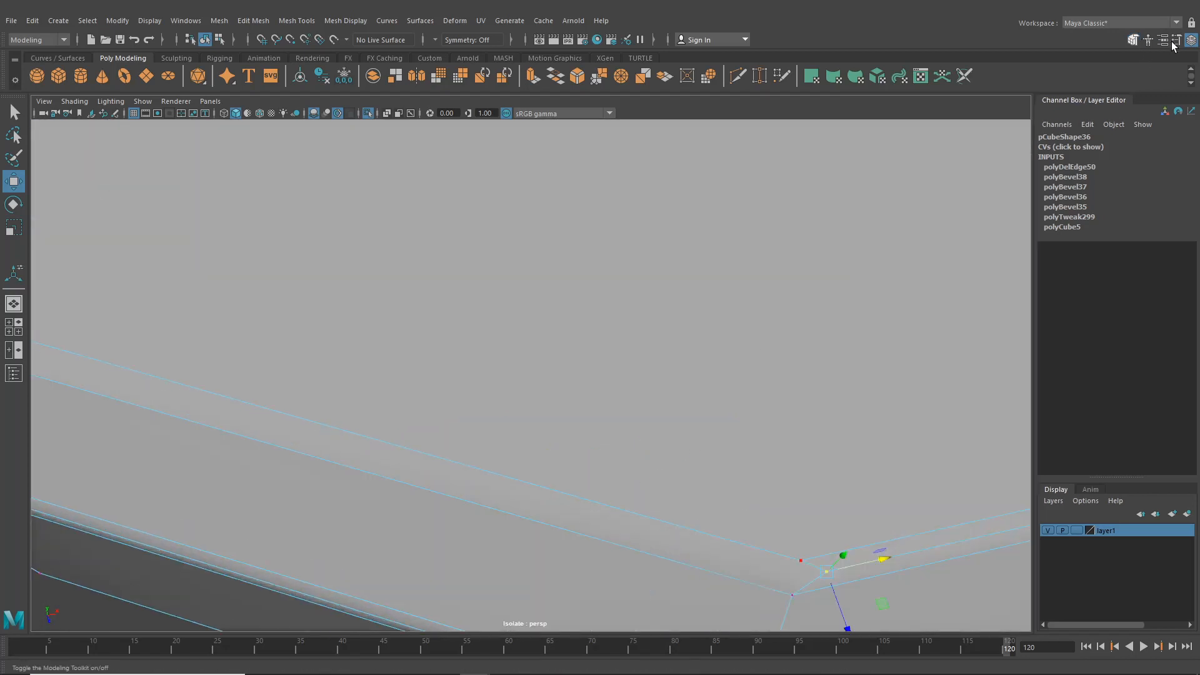
click(1189, 41)
alt+middle_drag(850, 542, 526, 330)
drag(693, 379, 707, 468)
scroll(659, 392, down, 5)
click(397, 512)
alt+middle_drag(350, 554, 531, 490)
scroll(531, 490, up, 3)
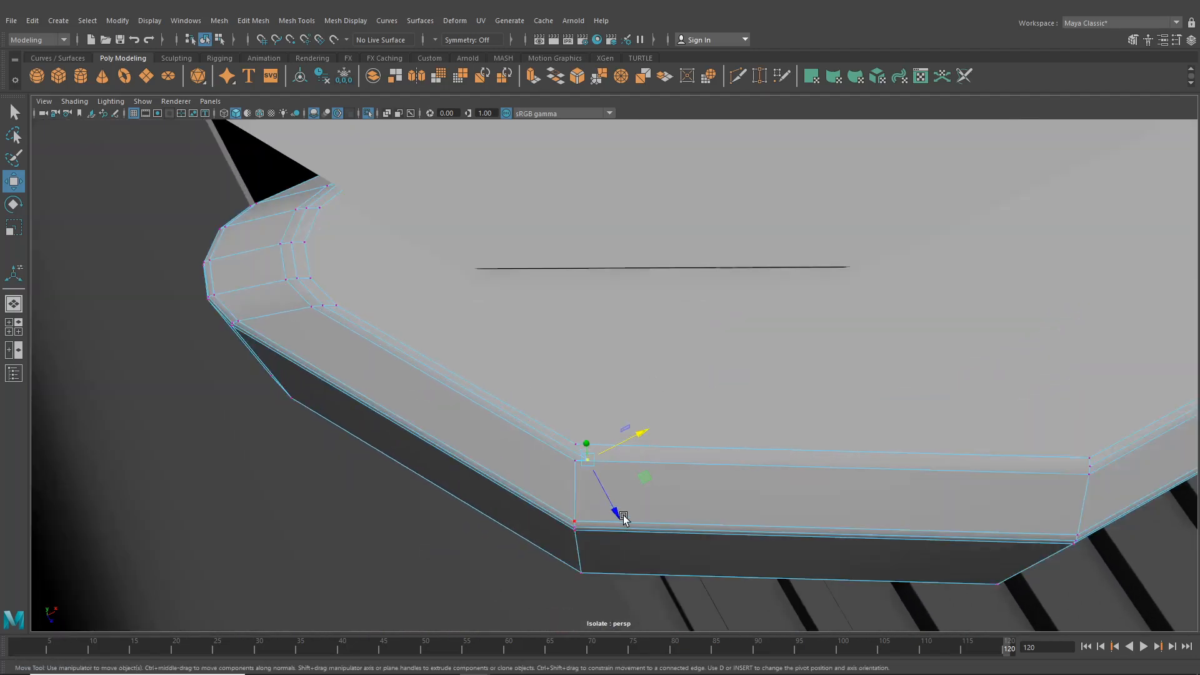
drag(619, 513, 613, 504)
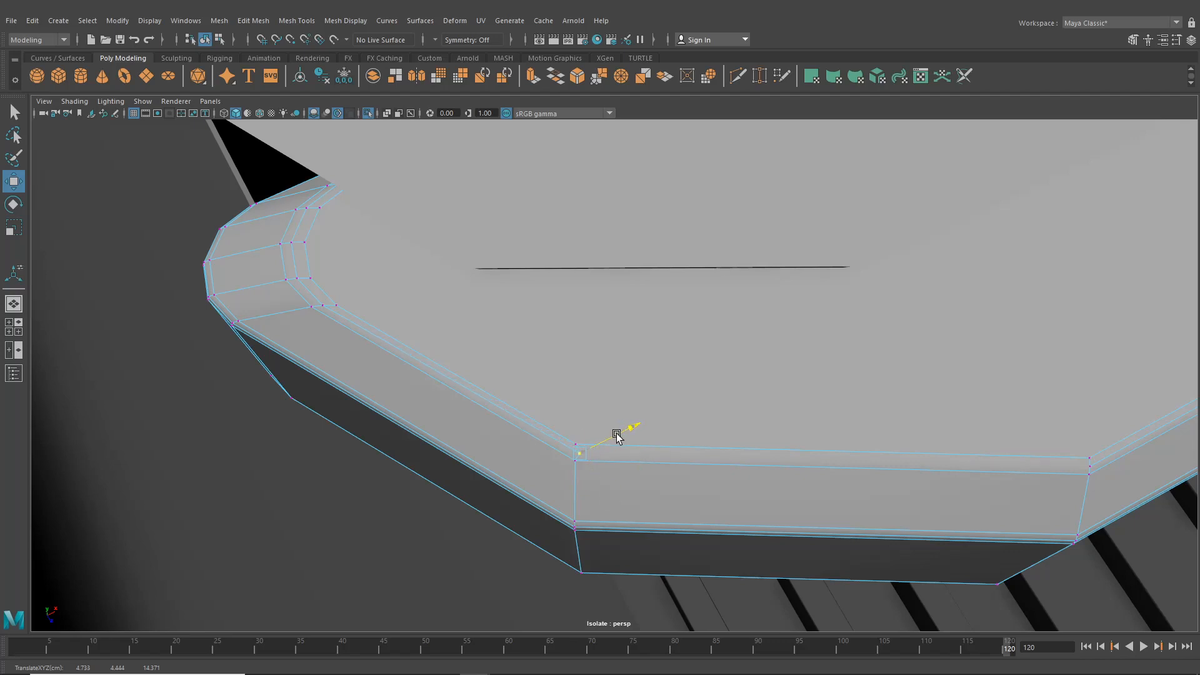
drag(604, 495, 601, 507)
- Cut a replacement middle edge across the corner facet's upper bevel strip with Multi-Cut, joining its two end vertices
click(758, 77)
click(574, 451)
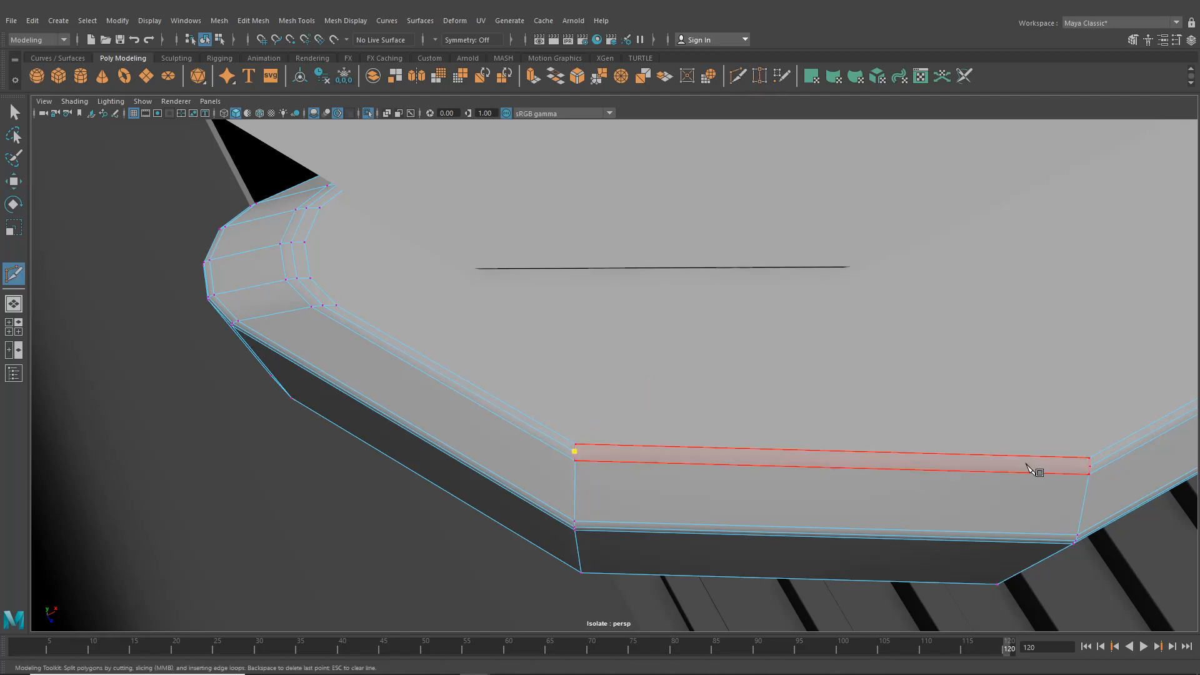
click(1090, 467)
right_click(1090, 472)
- Bevel the vertical edges at the block's front corners, including those bounding the new corner facets
alt+right_drag(1090, 472, 844, 419)
click(14, 112)
right_drag(661, 319, 614, 401)
double_click(598, 427)
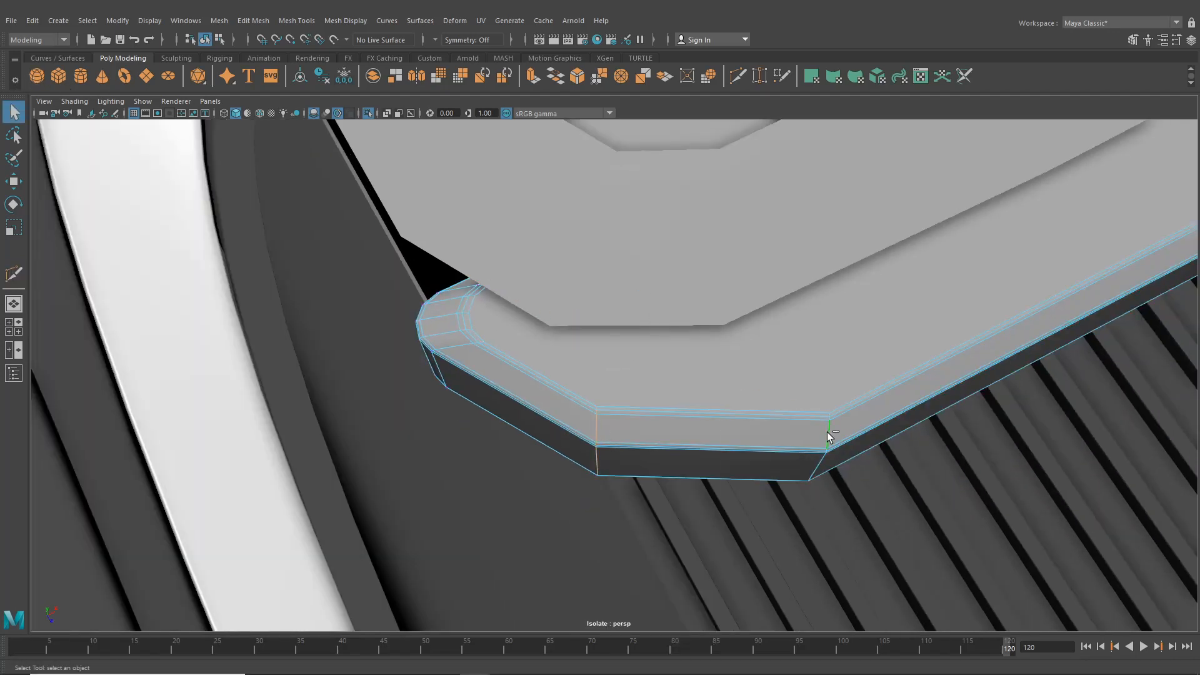
alt+drag(827, 432, 827, 406)
shift+click(700, 349)
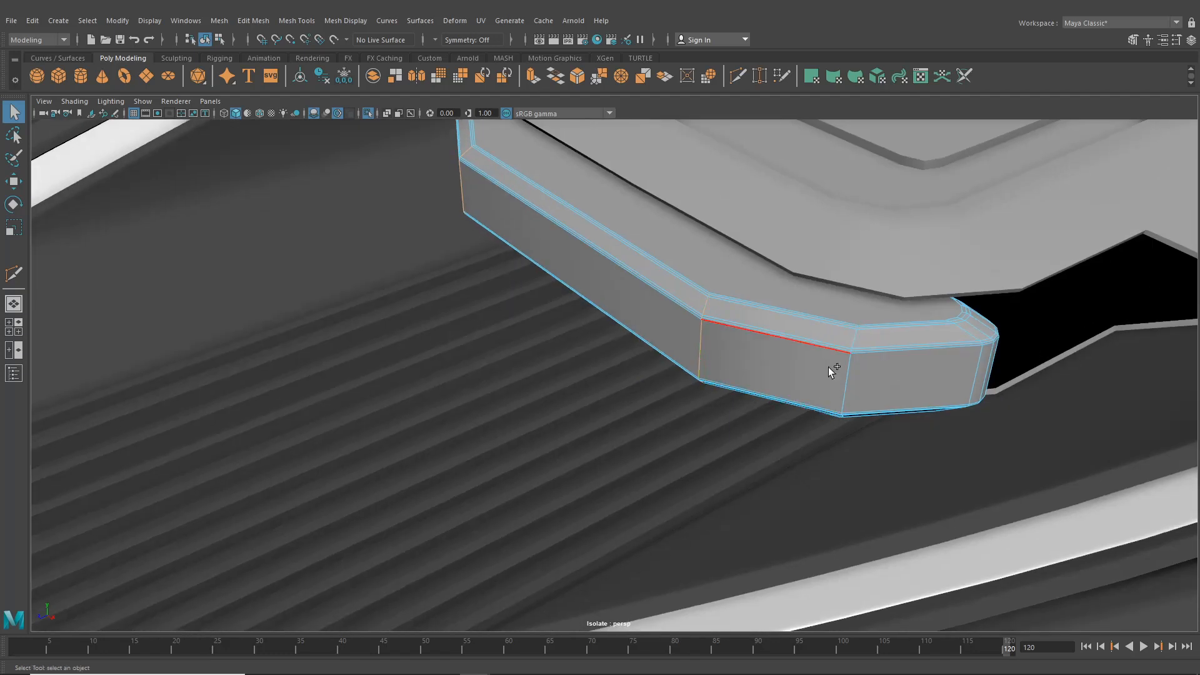
shift+click(853, 374)
click(250, 22)
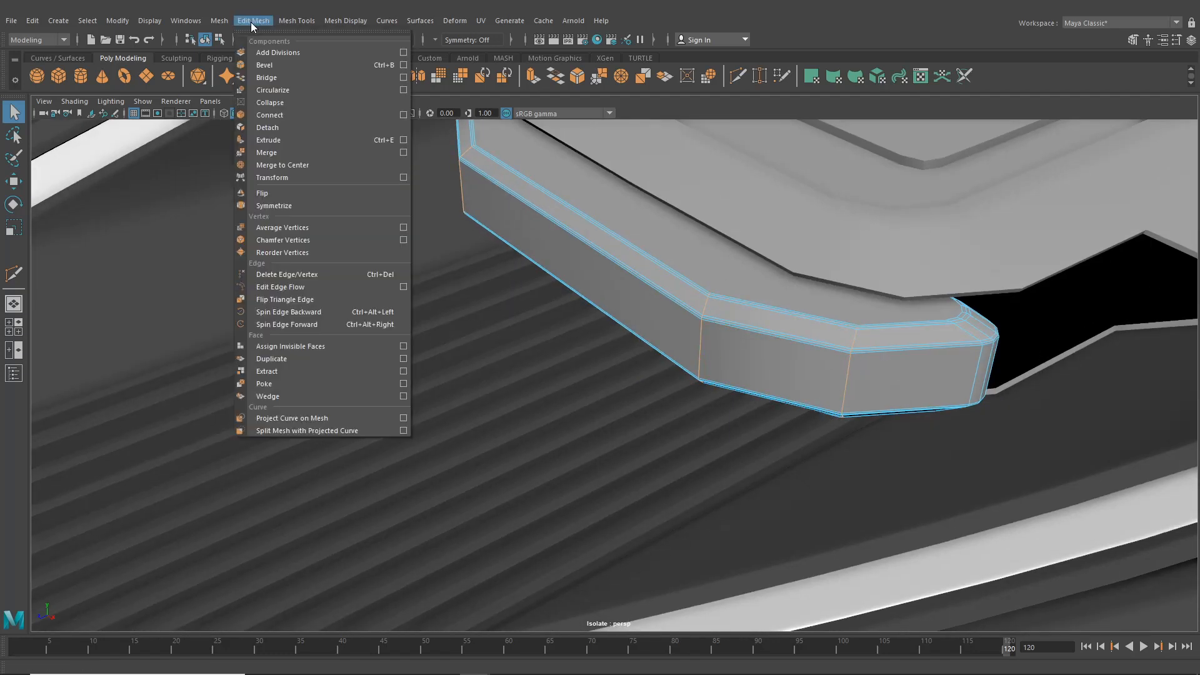
- Bevel the selected edges of the lower grey plate with a fraction of 0.1 and clear the selection
click(263, 66)
alt+drag(562, 263, 635, 282)
drag(368, 272, 365, 273)
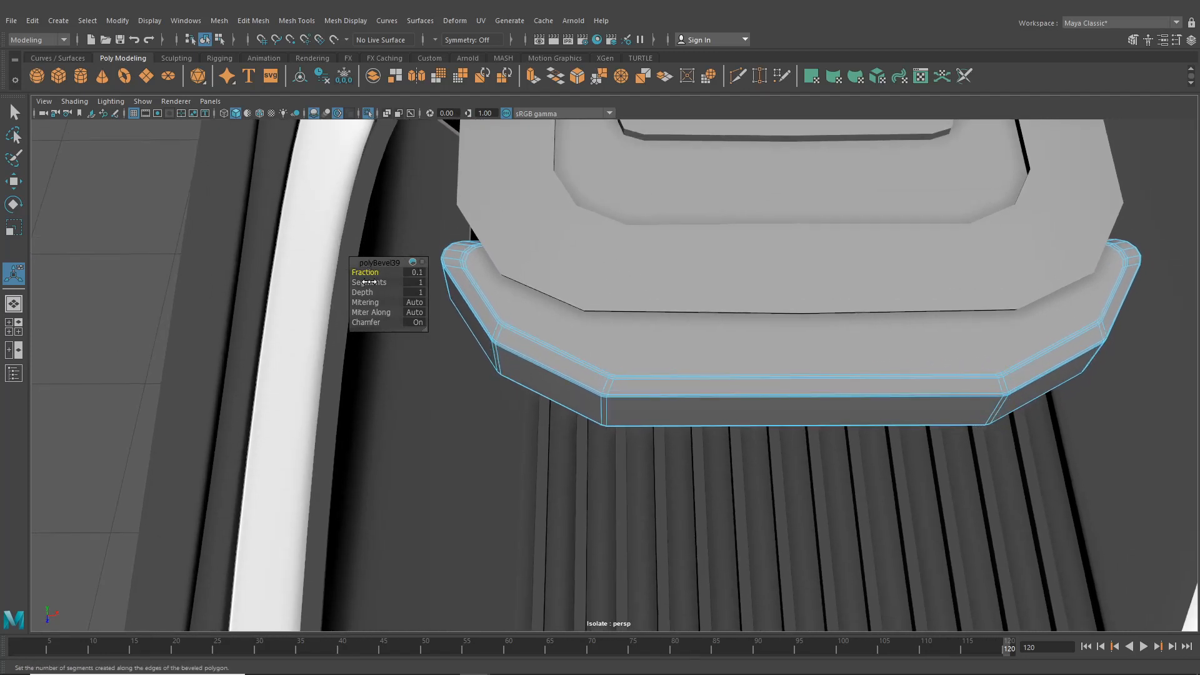
alt+drag(887, 357, 812, 322)
click(275, 150)
scroll(574, 299, down, 3)
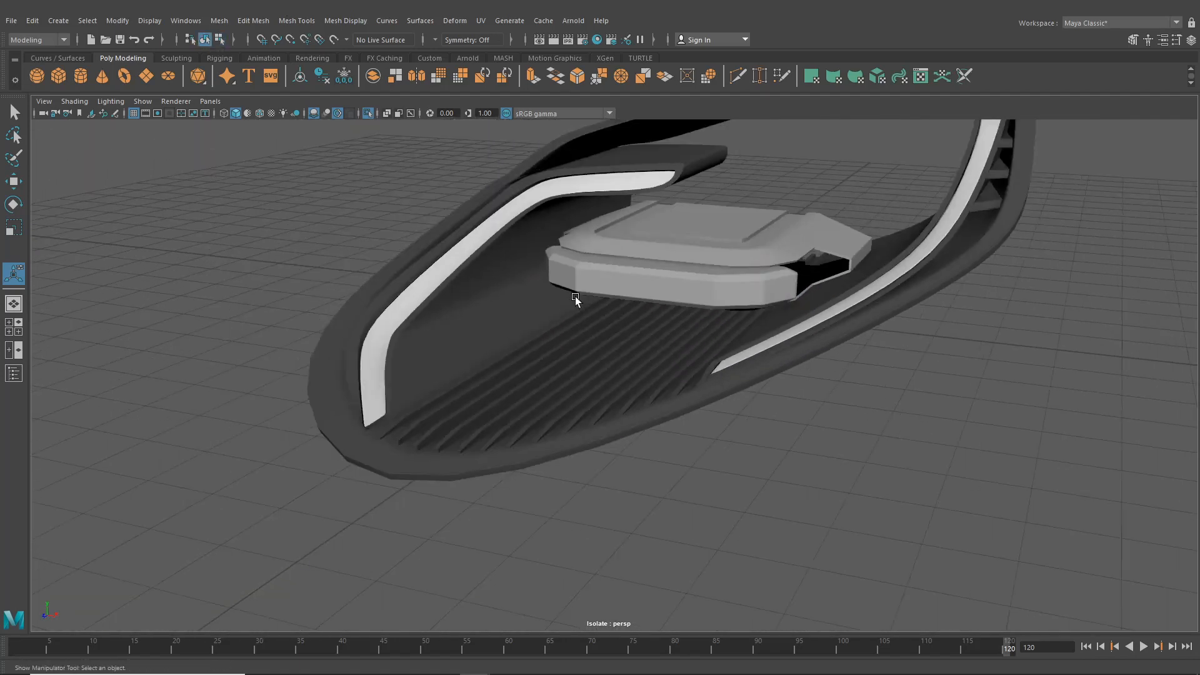
- Insert supporting edge loops along the step bordering the recessed area of the upper grey cover
alt+drag(573, 298, 674, 373)
scroll(605, 323, up, 2)
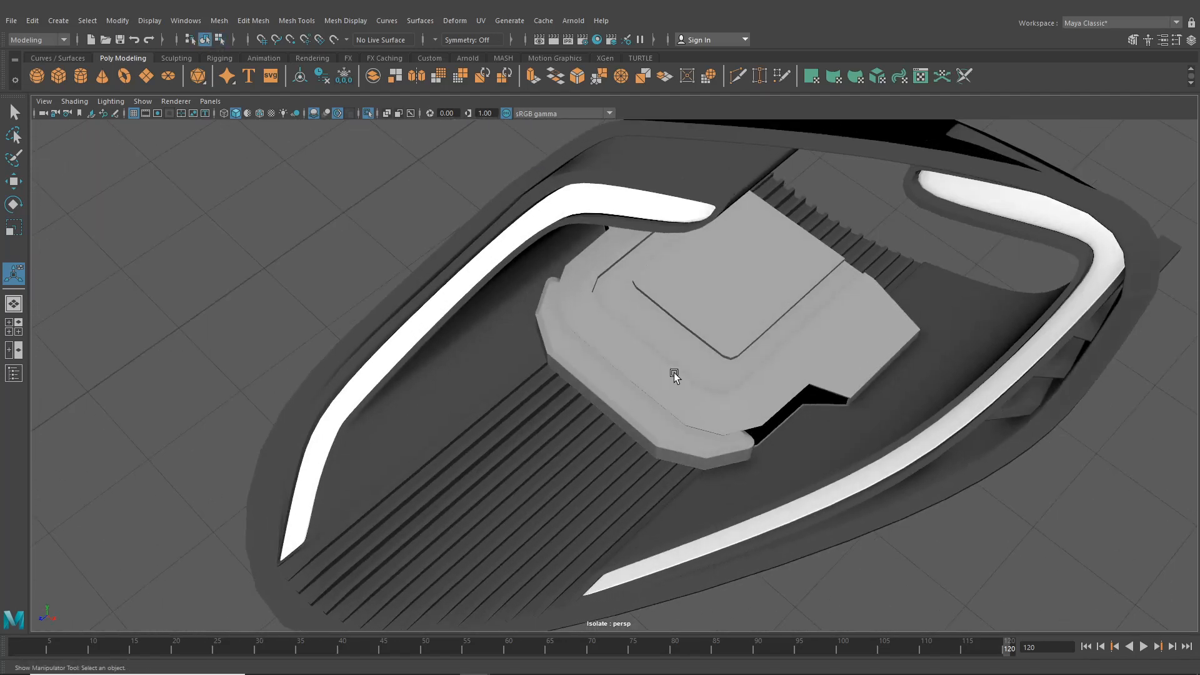
alt+middle_drag(689, 369, 625, 343)
click(635, 368)
scroll(635, 368, up, 3)
alt+drag(637, 369, 683, 353)
alt+middle_drag(683, 353, 685, 400)
mouse_move(619, 328)
alt+mouse_down()
mouse_move(627, 319)
mouse_move(611, 325)
alt+mouse_up()
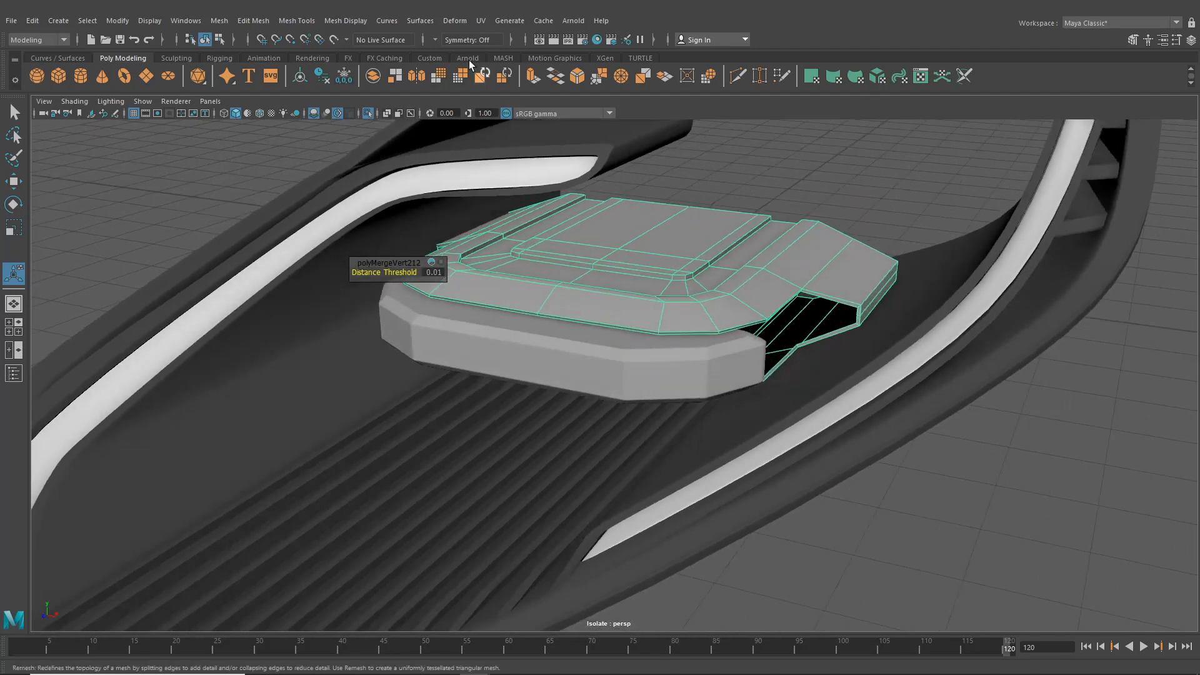
click(302, 23)
click(328, 112)
alt+drag(461, 173, 613, 357)
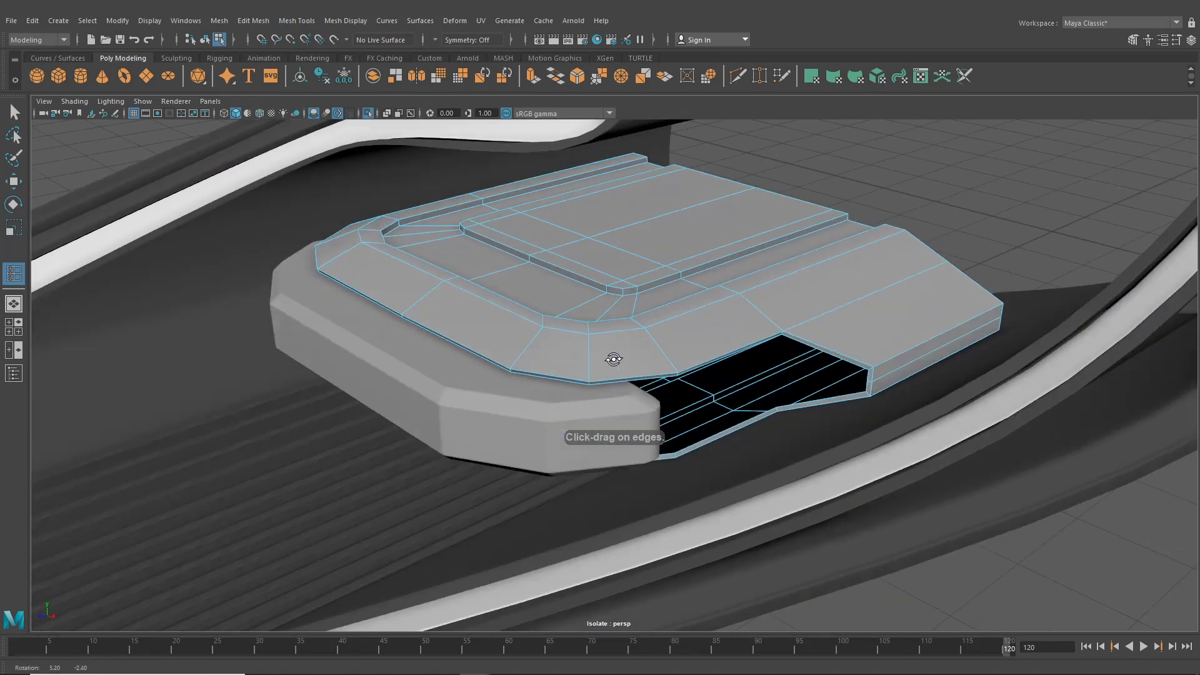
alt+middle_drag(613, 356, 641, 366)
scroll(460, 372, up, 3)
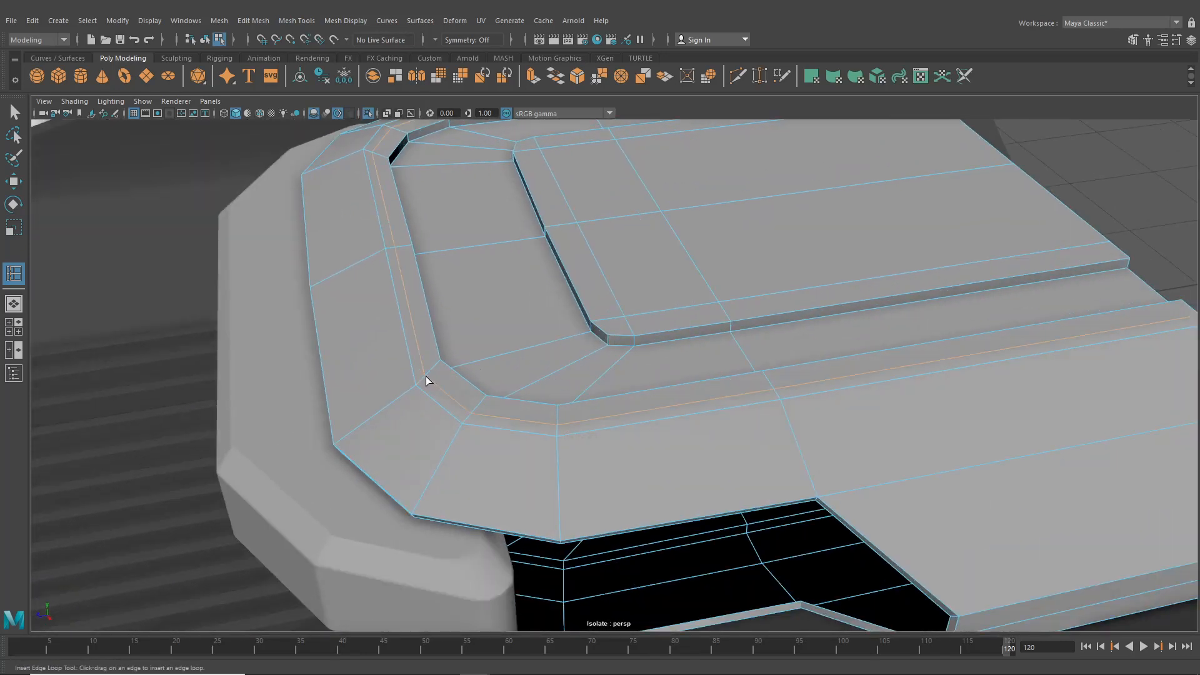
drag(425, 379, 441, 363)
alt+drag(431, 379, 451, 379)
drag(443, 375, 369, 238)
- Preview the upper cover smoothed, examine its rim and raised central panel from several angles, and restore the unsmoothed display
key(3)
click(14, 113)
click(206, 40)
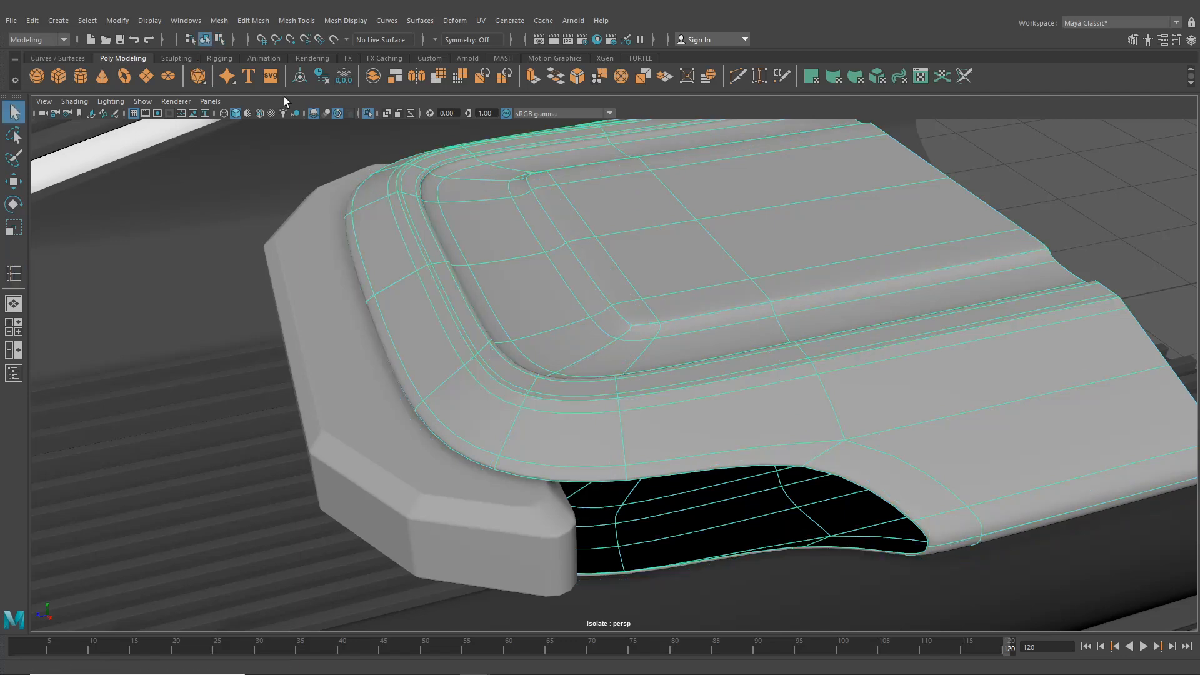
alt+drag(532, 256, 734, 269)
click(768, 136)
scroll(775, 175, up, 3)
alt+middle_drag(776, 176, 693, 295)
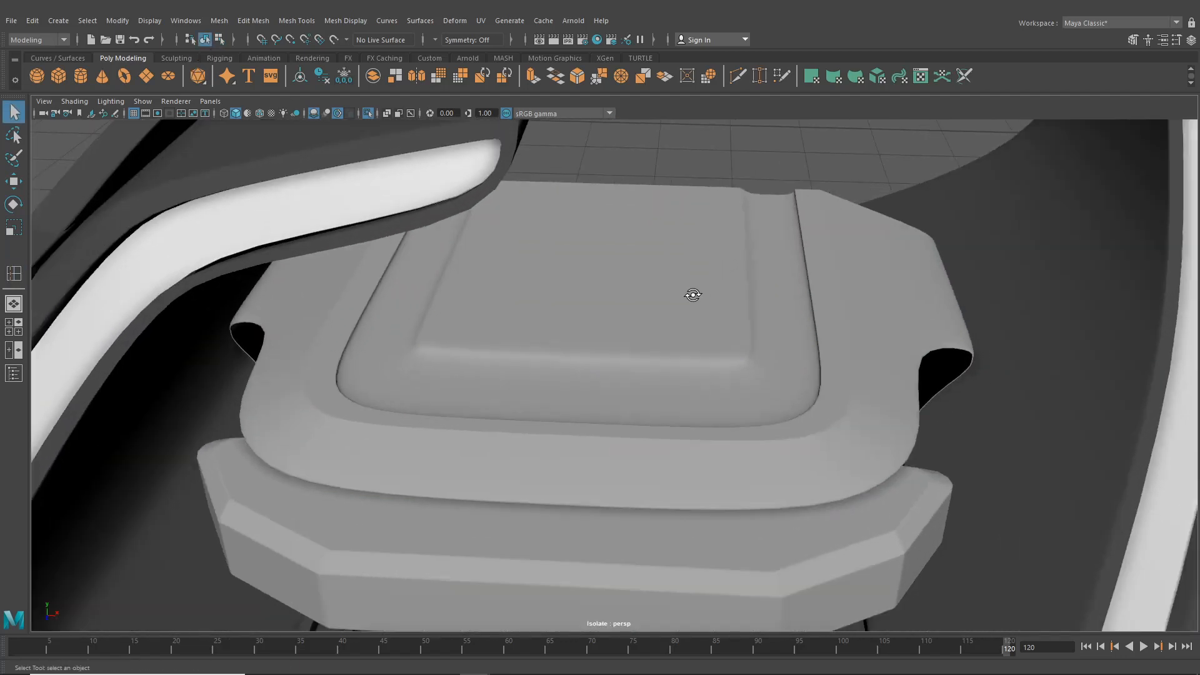
alt+drag(693, 295, 338, 354)
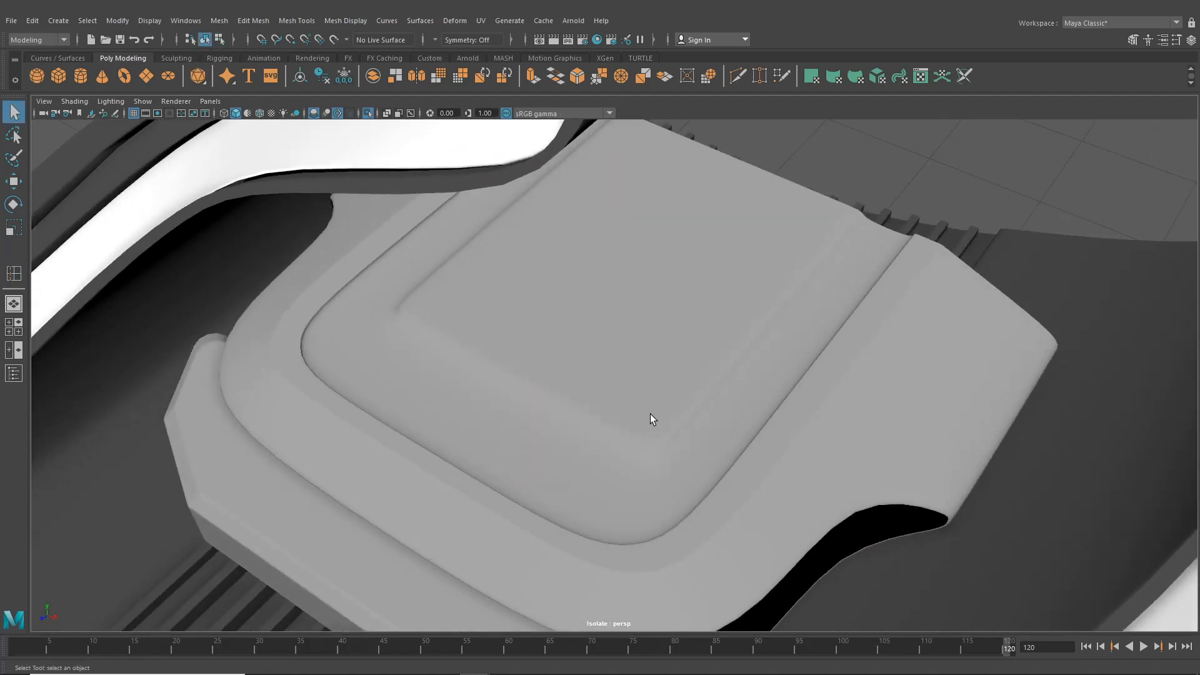
click(609, 378)
key(1)
alt+drag(550, 207, 602, 257)
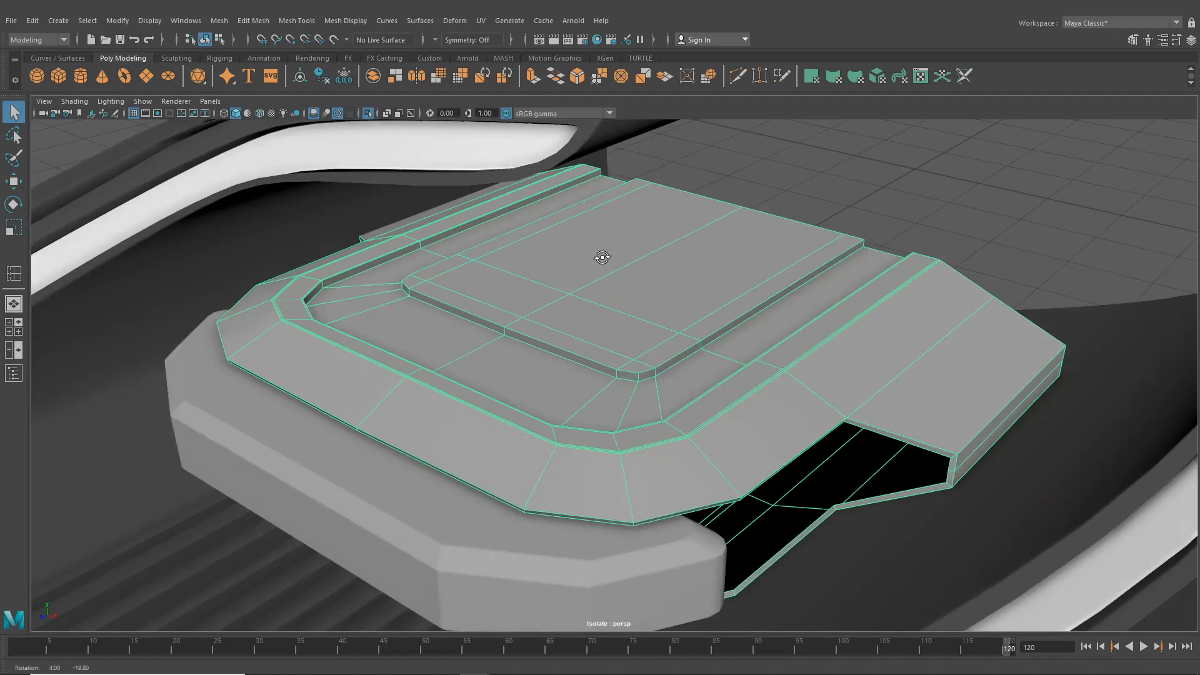
click(275, 22)
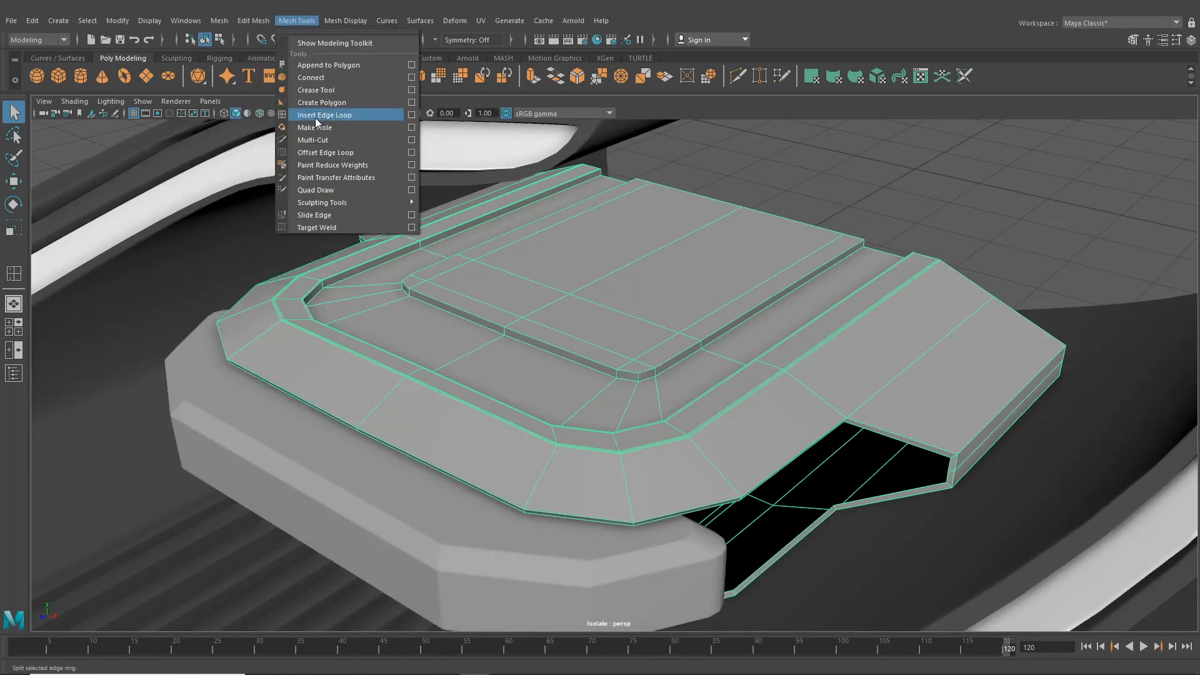
click(315, 117)
scroll(647, 314, up, 3)
click(13, 111)
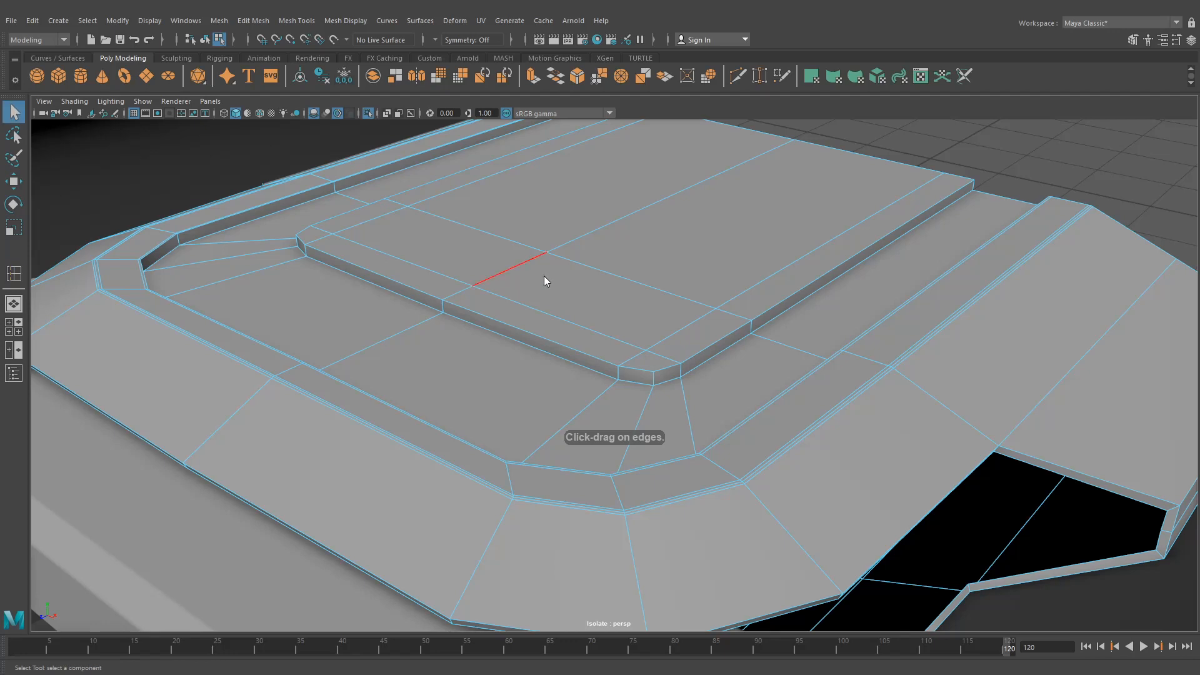
double_click(523, 326)
key(F8)
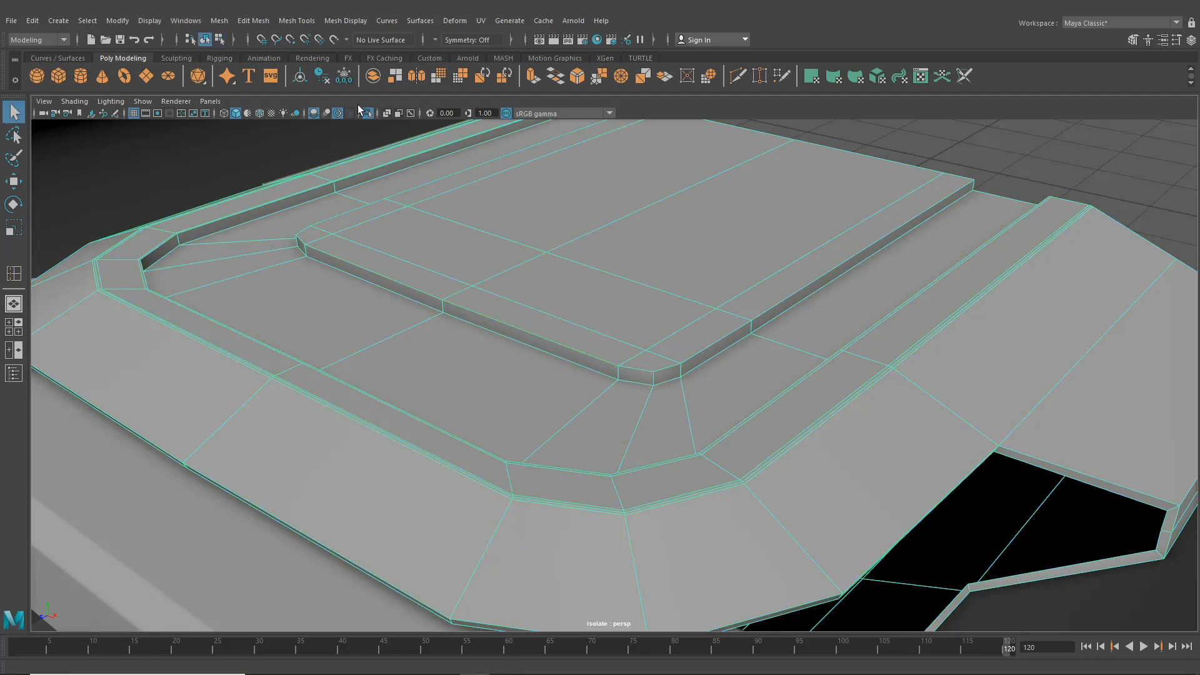
- Isolate the upper cover so that it is the only object shown in the viewport
click(369, 114)
scroll(496, 272, down, 4)
alt+drag(496, 272, 492, 263)
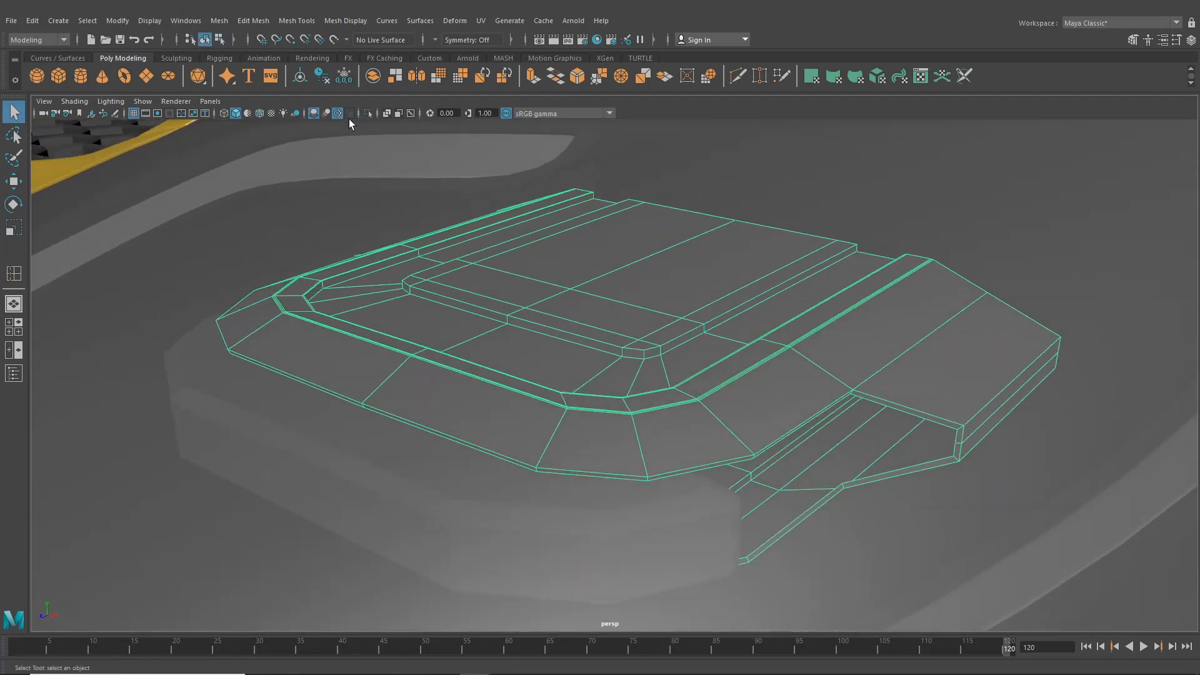
click(370, 114)
- Bevel the border edges of the raised central panel on the cover's top and underside with fraction 0.2 and 2 segments
right_drag(624, 332, 620, 289)
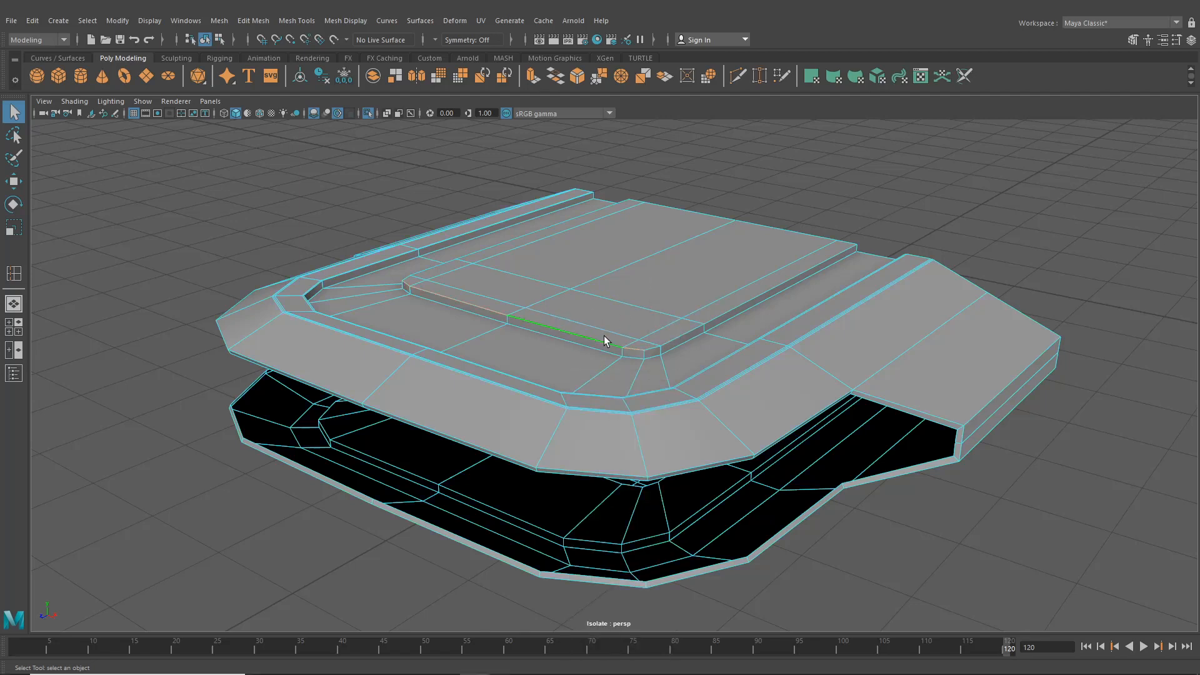
shift+double_click(670, 344)
alt+drag(430, 271, 504, 301)
alt+drag(448, 377, 450, 303)
shift+double_click(631, 318)
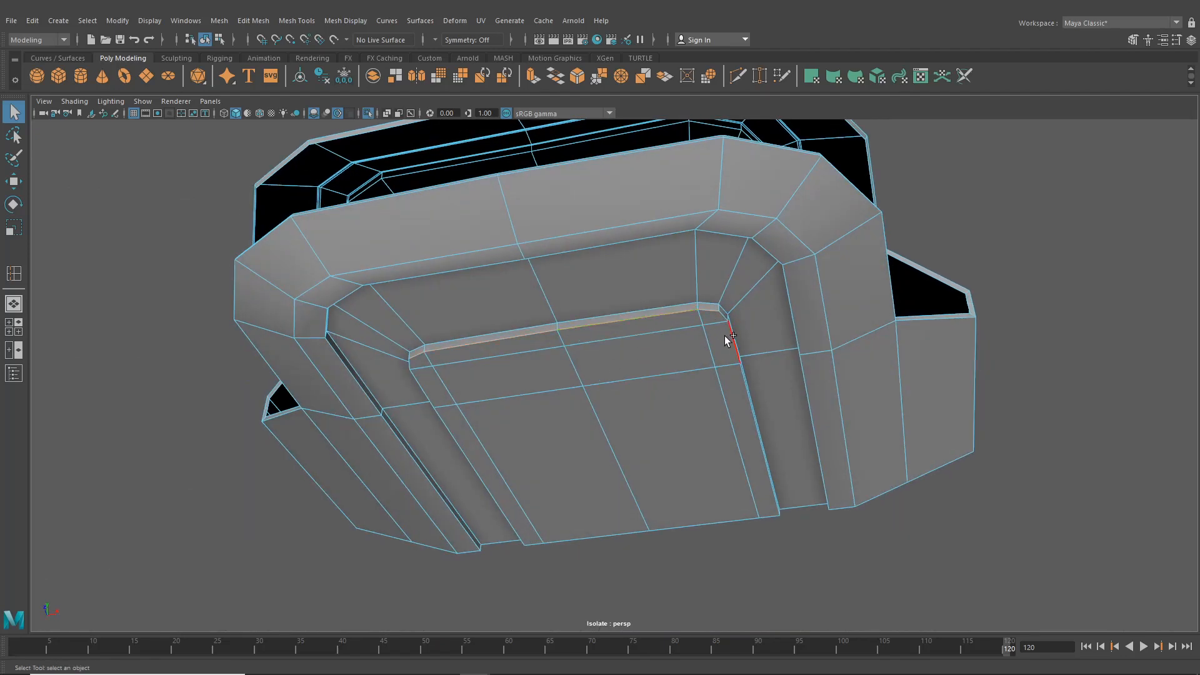
shift+double_click(428, 385)
alt+drag(427, 385, 602, 418)
shift+double_click(767, 324)
alt+drag(768, 324, 690, 316)
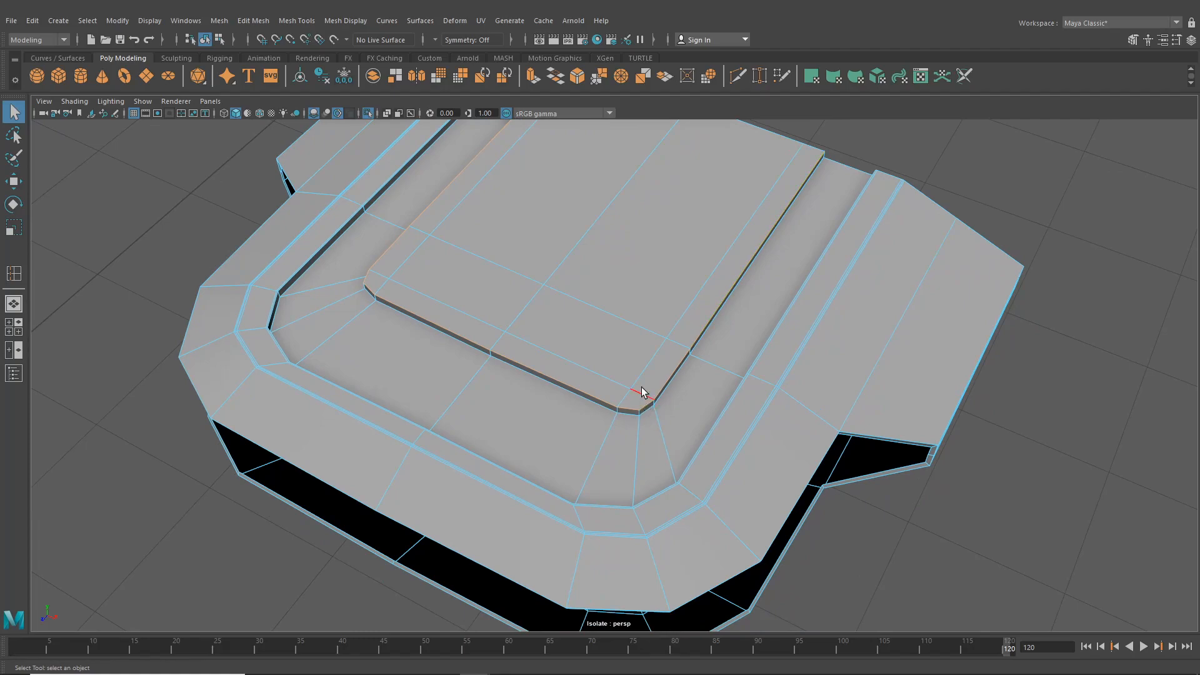
alt+drag(634, 370, 655, 327)
scroll(650, 332, up, 5)
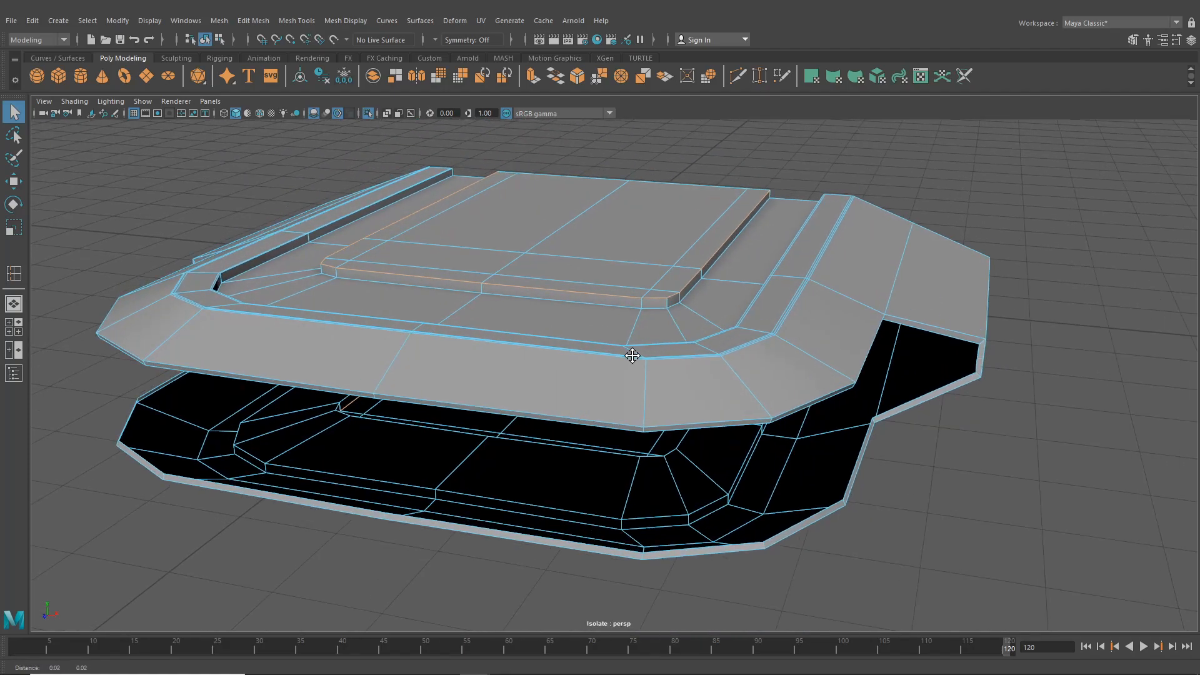
alt+drag(533, 393, 420, 437)
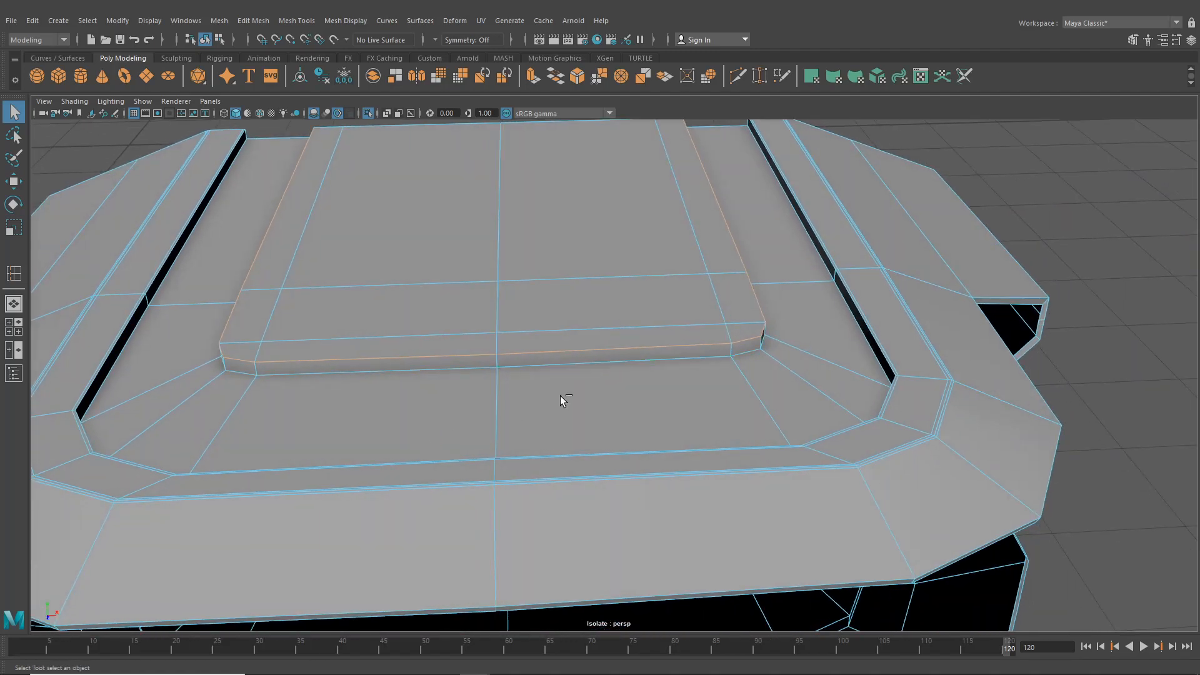
alt+drag(560, 395, 542, 429)
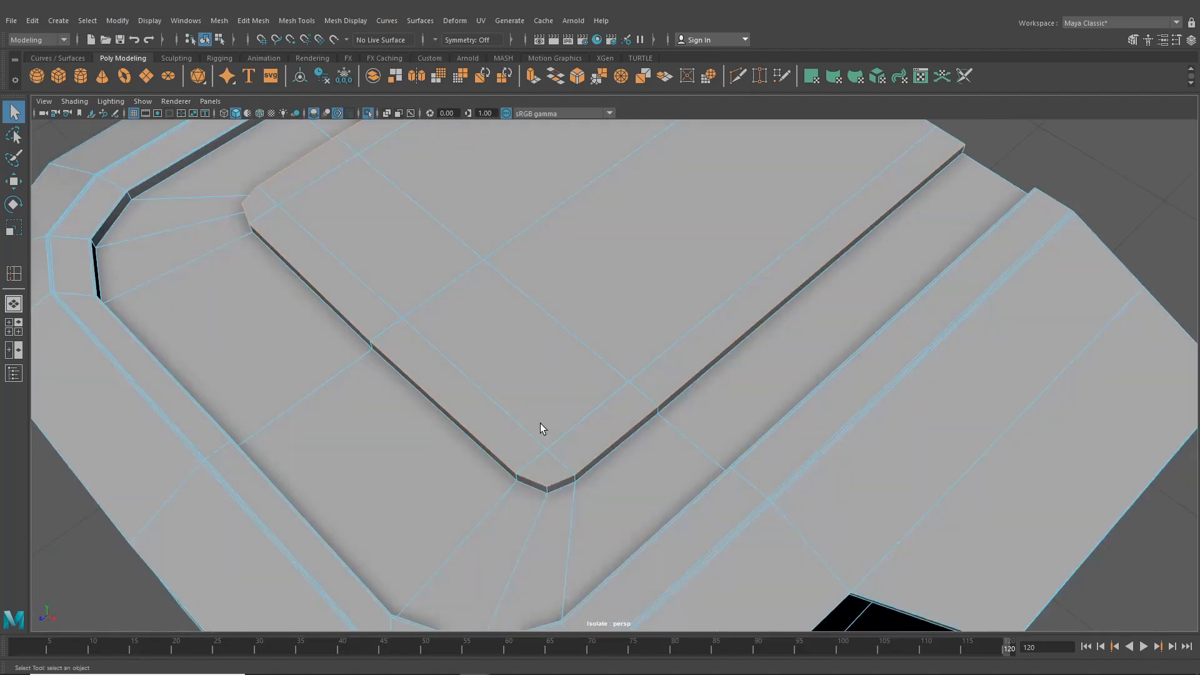
click(219, 21)
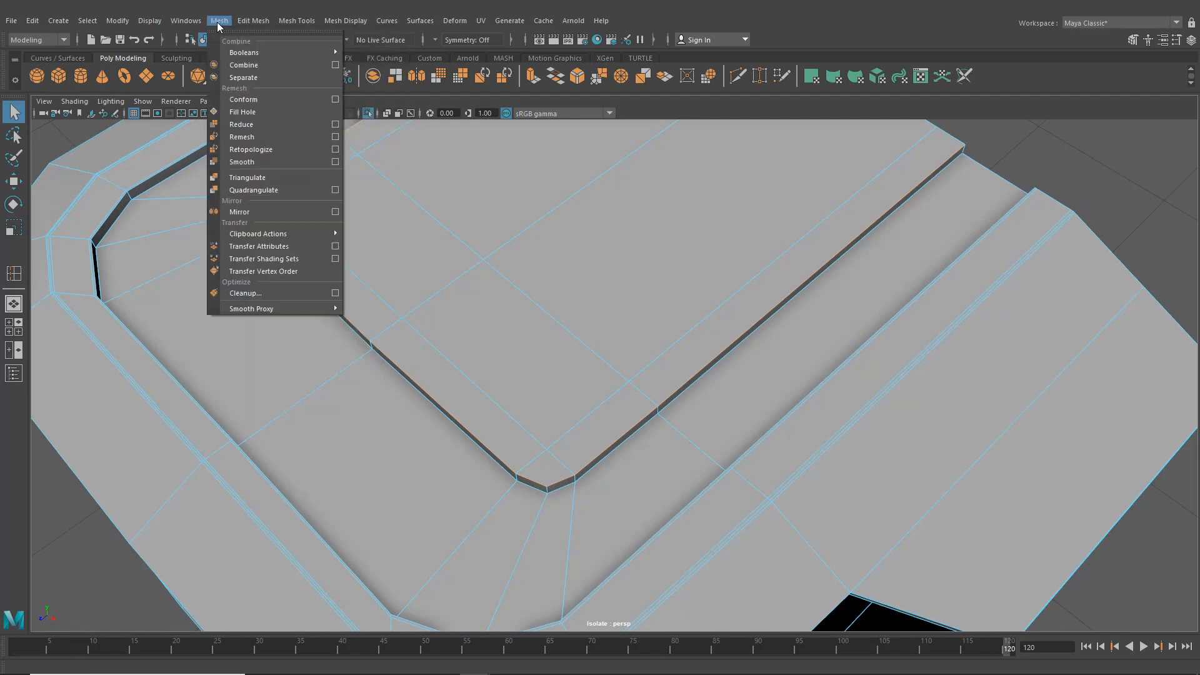
mouse_move(274, 25)
click(267, 65)
alt+drag(404, 247, 425, 231)
drag(375, 273, 376, 273)
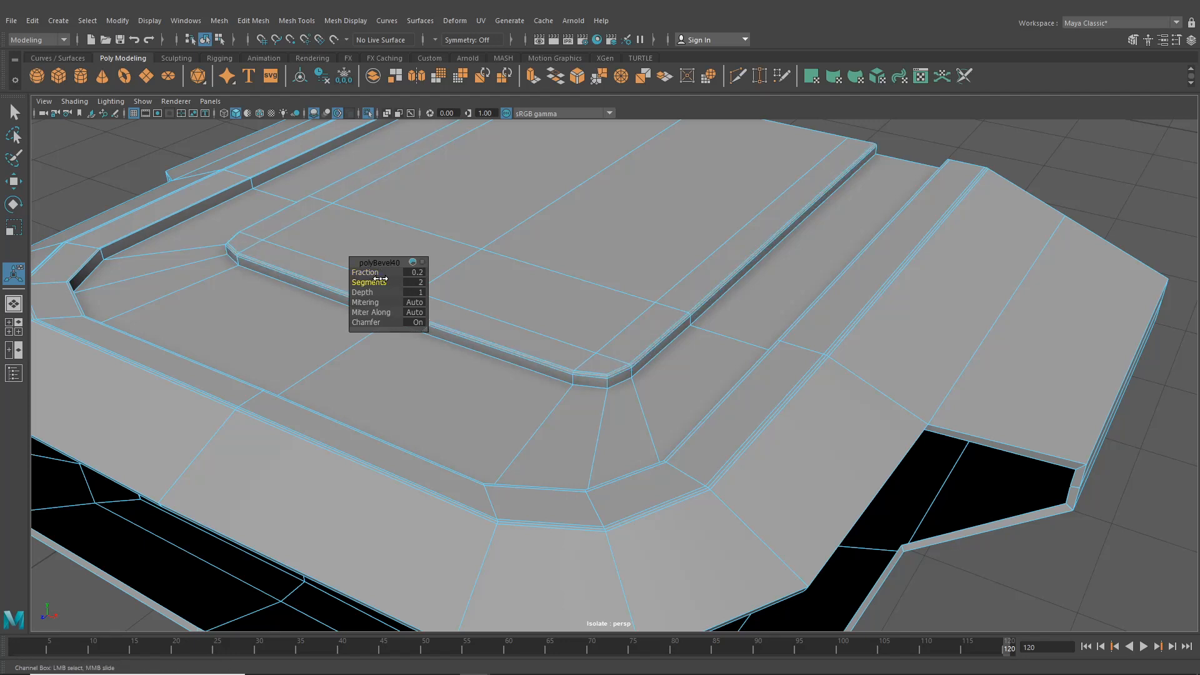
scroll(545, 310, down, 2)
alt+drag(546, 312, 563, 293)
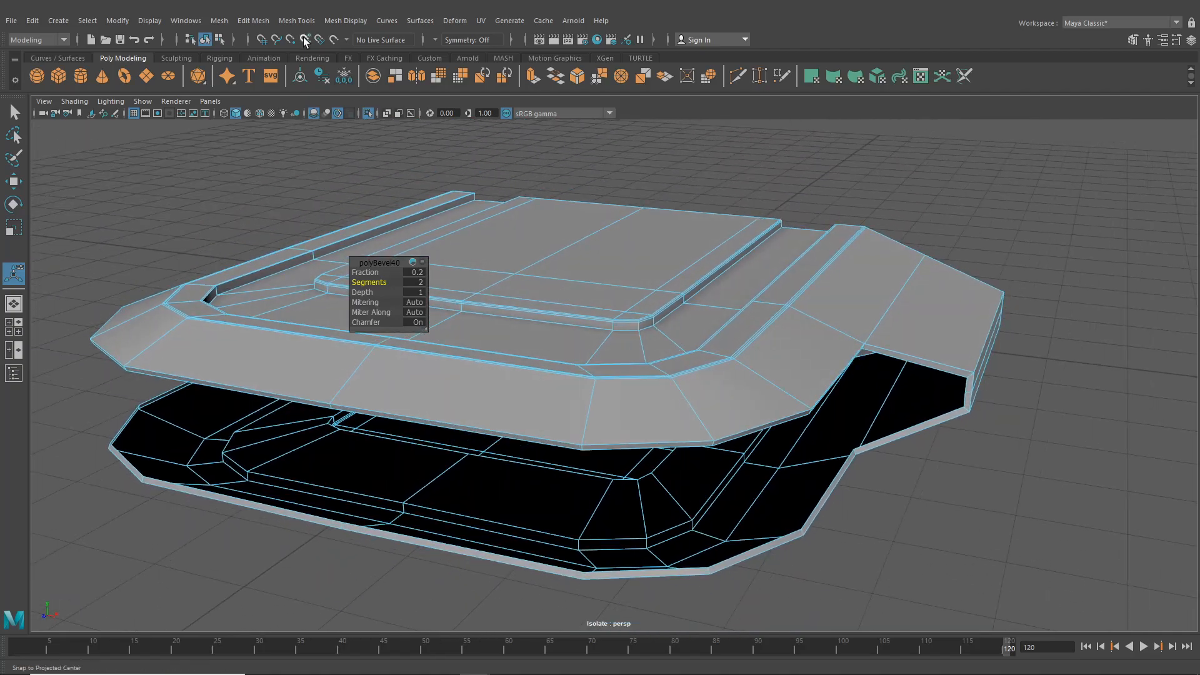
- Insert an edge loop along the middle of the rim thickness around the cover's open edge
alt+drag(672, 337, 644, 337)
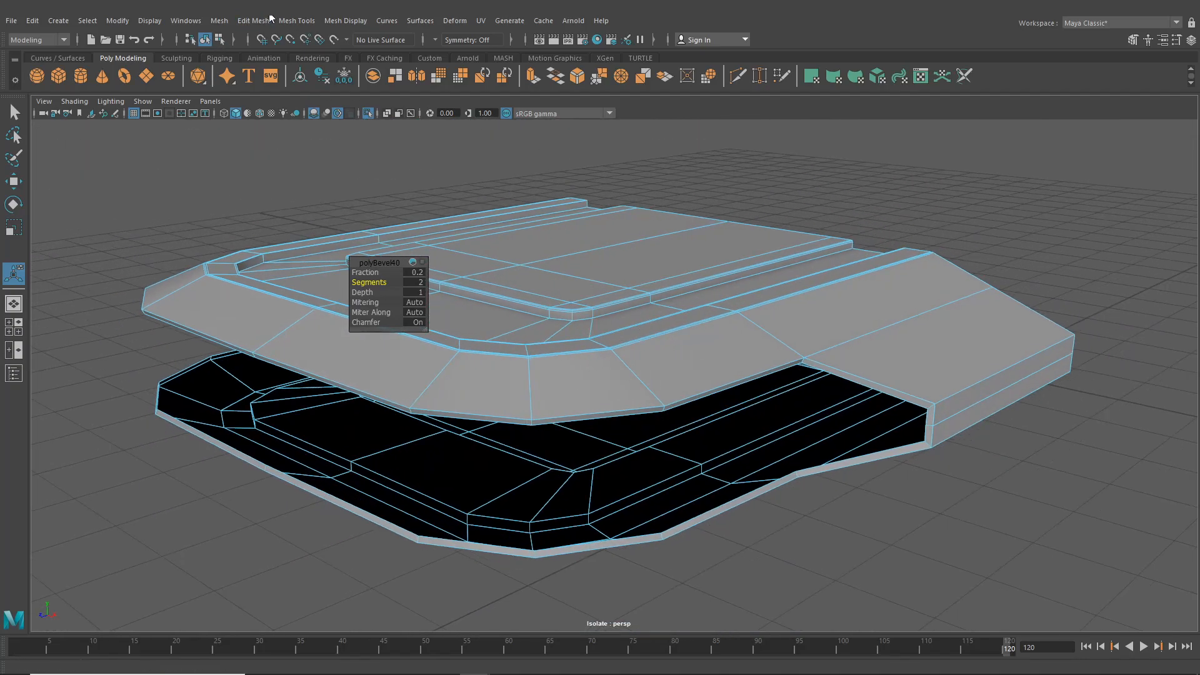
click(296, 21)
click(325, 115)
alt+drag(423, 312, 465, 316)
alt+middle_drag(465, 317, 388, 314)
alt+right_drag(389, 314, 542, 313)
alt+middle_drag(543, 312, 388, 303)
alt+drag(388, 303, 484, 312)
alt+right_drag(485, 312, 599, 314)
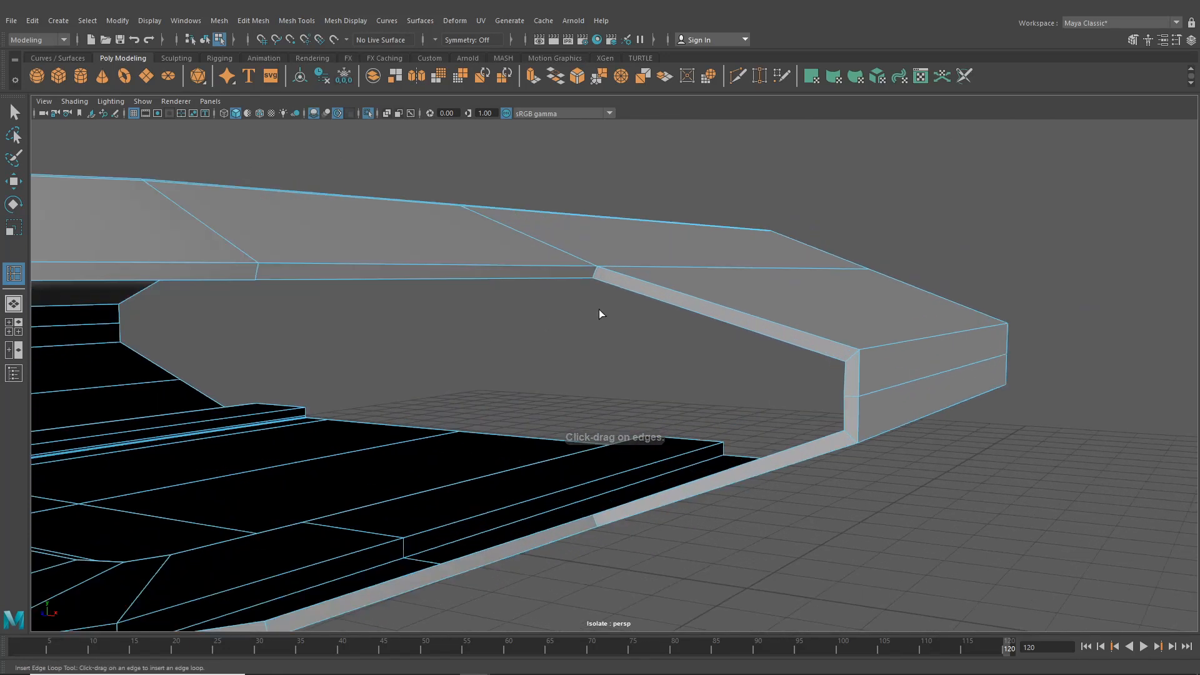
click(595, 272)
alt+right_drag(694, 294, 662, 299)
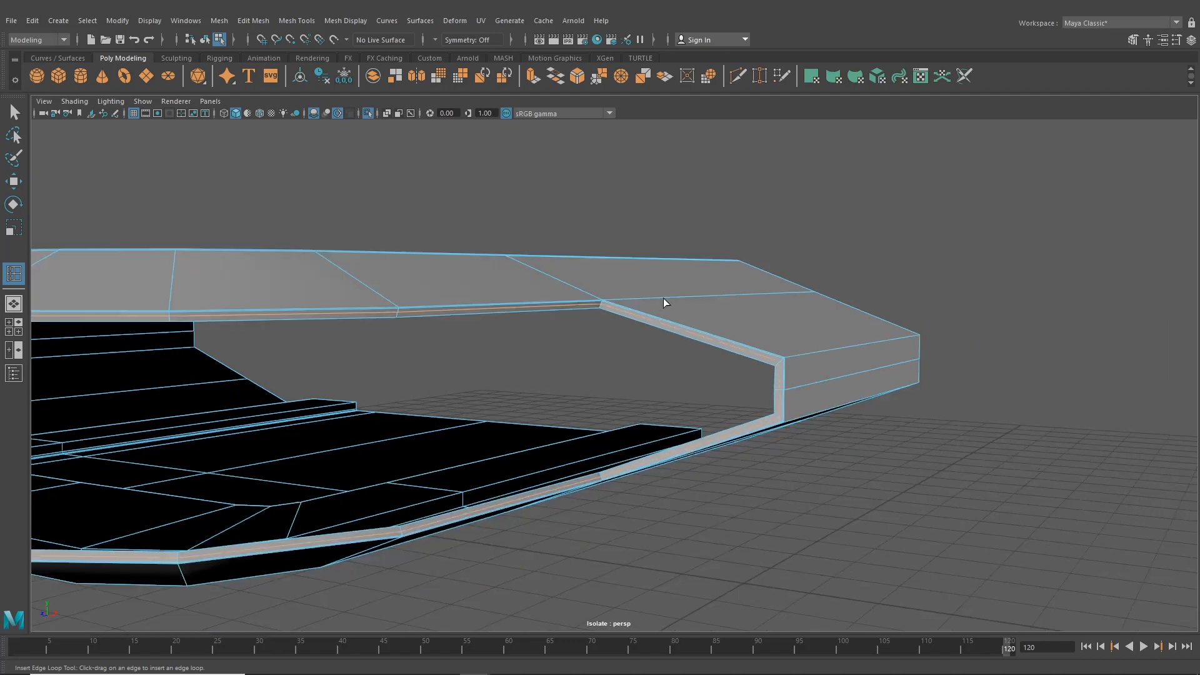
alt+drag(663, 298, 639, 317)
alt+right_drag(639, 317, 624, 327)
alt+middle_drag(623, 326, 684, 267)
key(q)
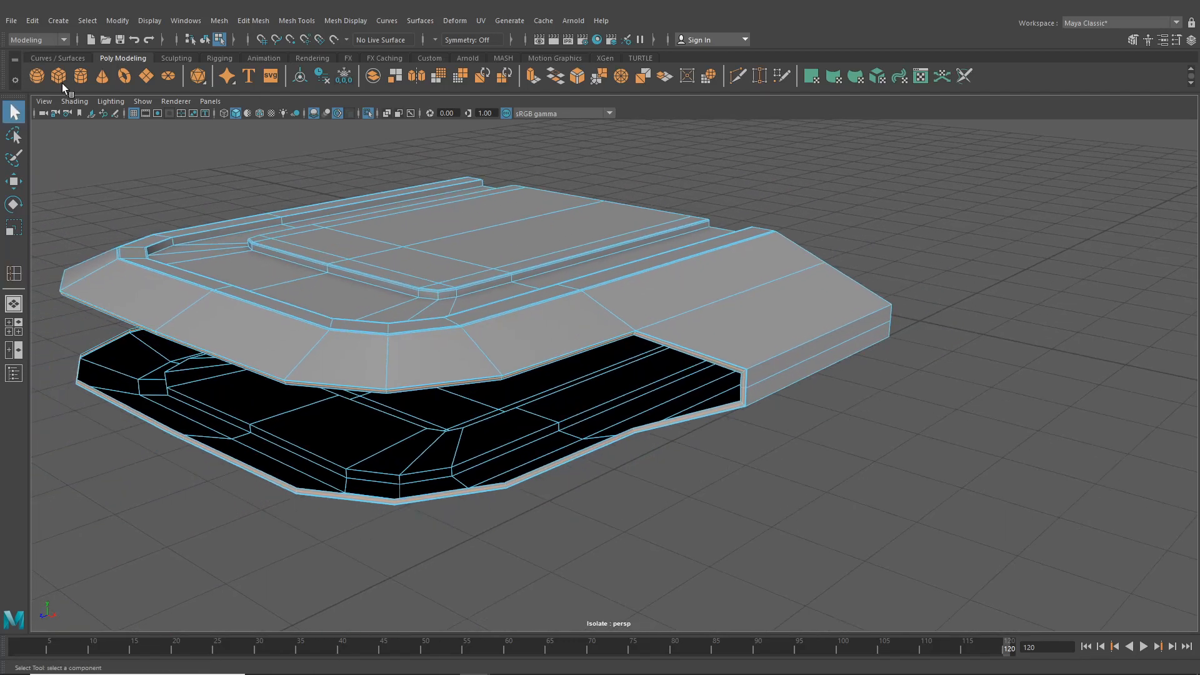
- Preview the cover smoothed, return to its unsmoothed edges, and undo the edge loop along the open rim
key(3)
click(770, 460)
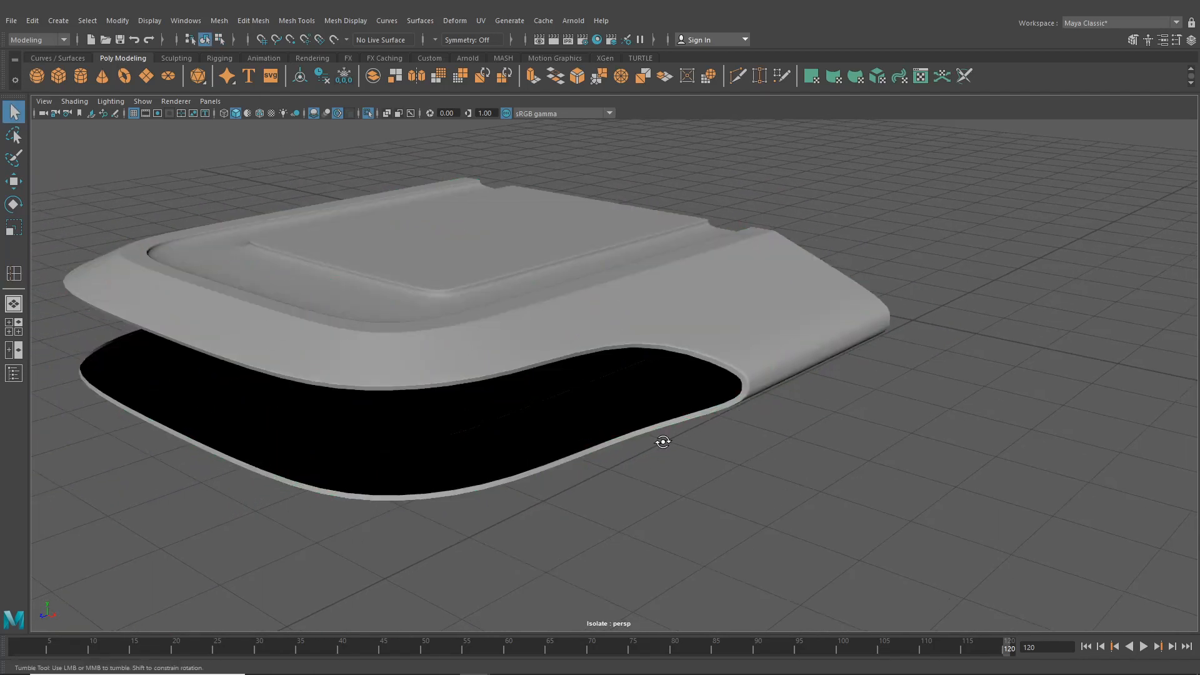
alt+drag(656, 442, 761, 320)
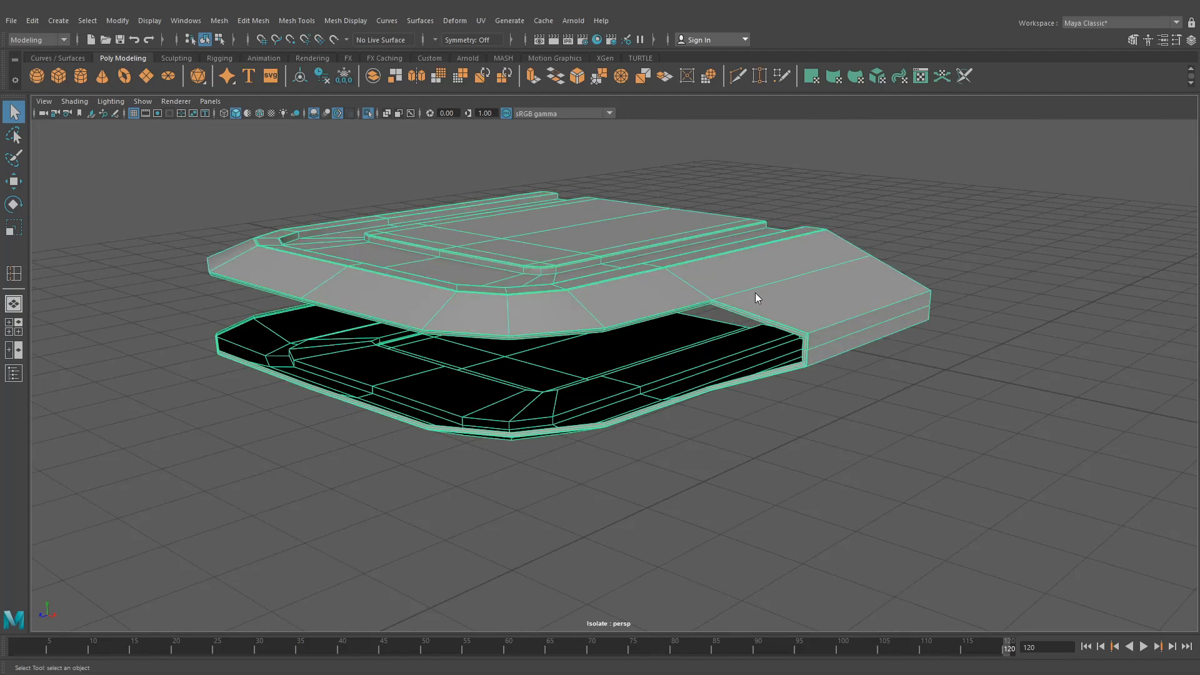
scroll(710, 294, up, 3)
right_click(684, 305)
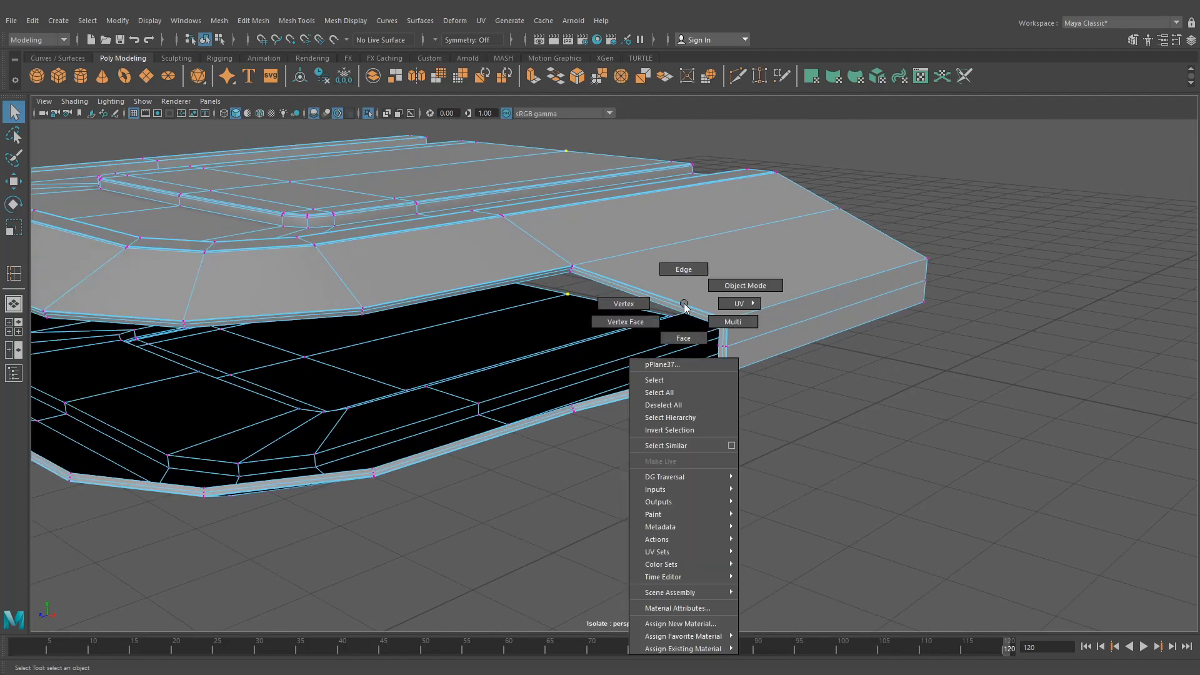
click(684, 269)
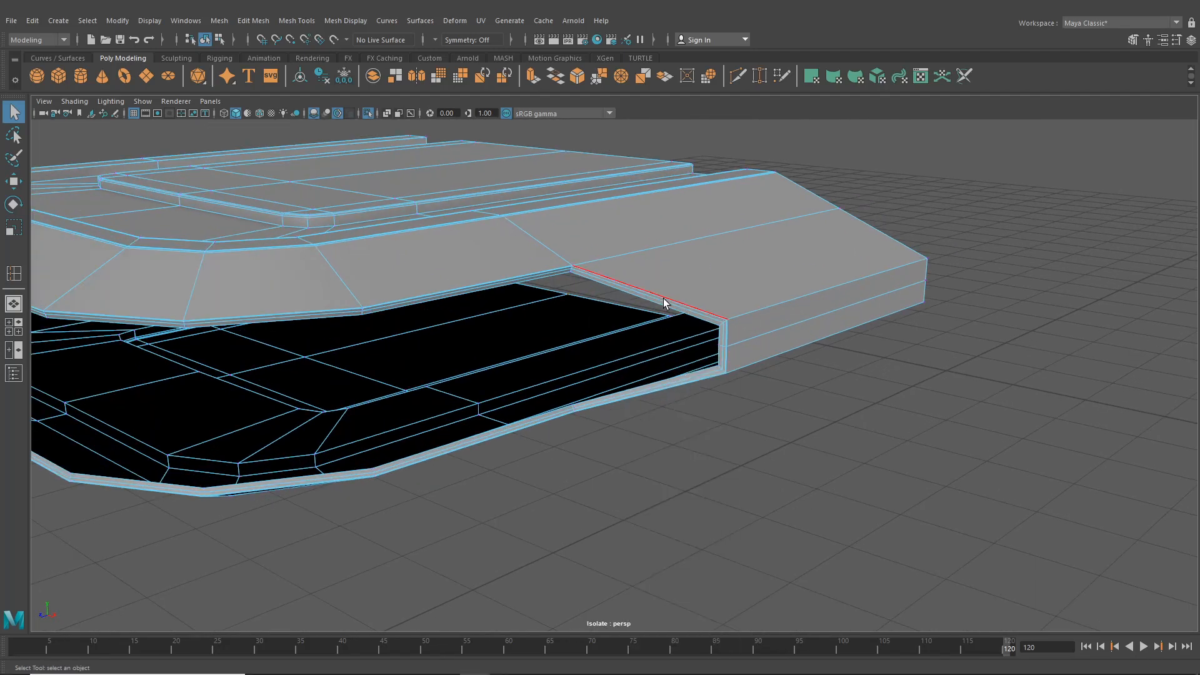
scroll(666, 303, up, 5)
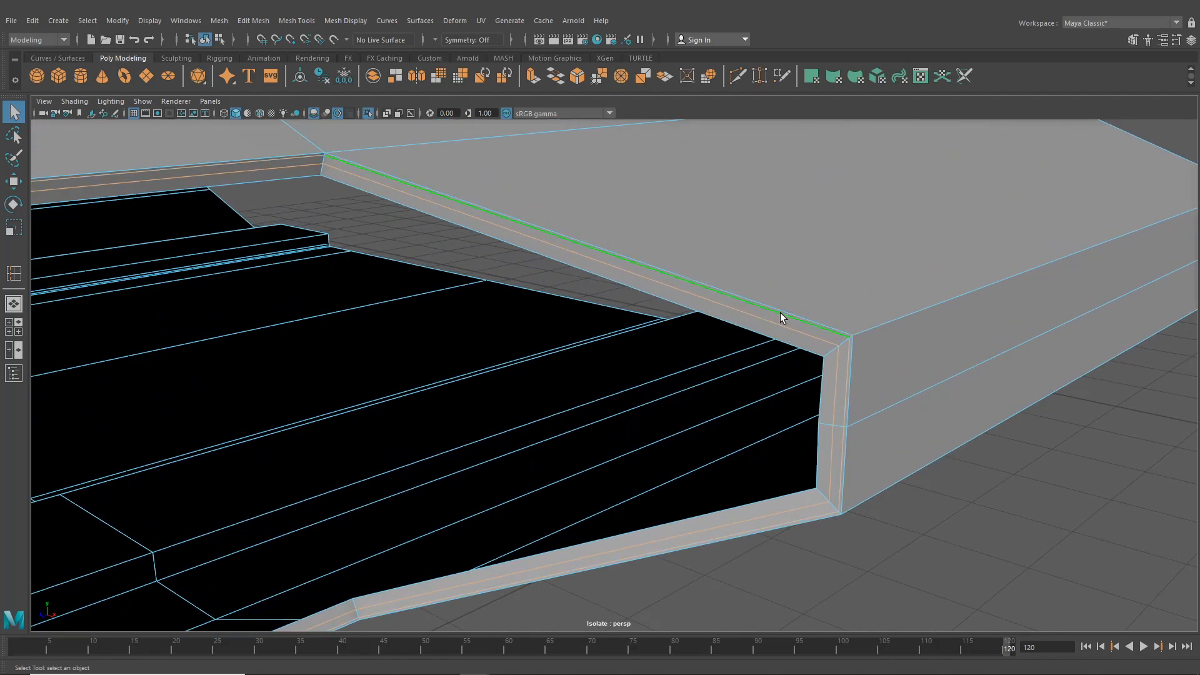
key(ctrl+z)
- Move the inner rim vertices at the rear ends of both side cut-outs toward the cover's front to widen the rim there
right_drag(779, 312, 719, 306)
drag(830, 366, 510, 358)
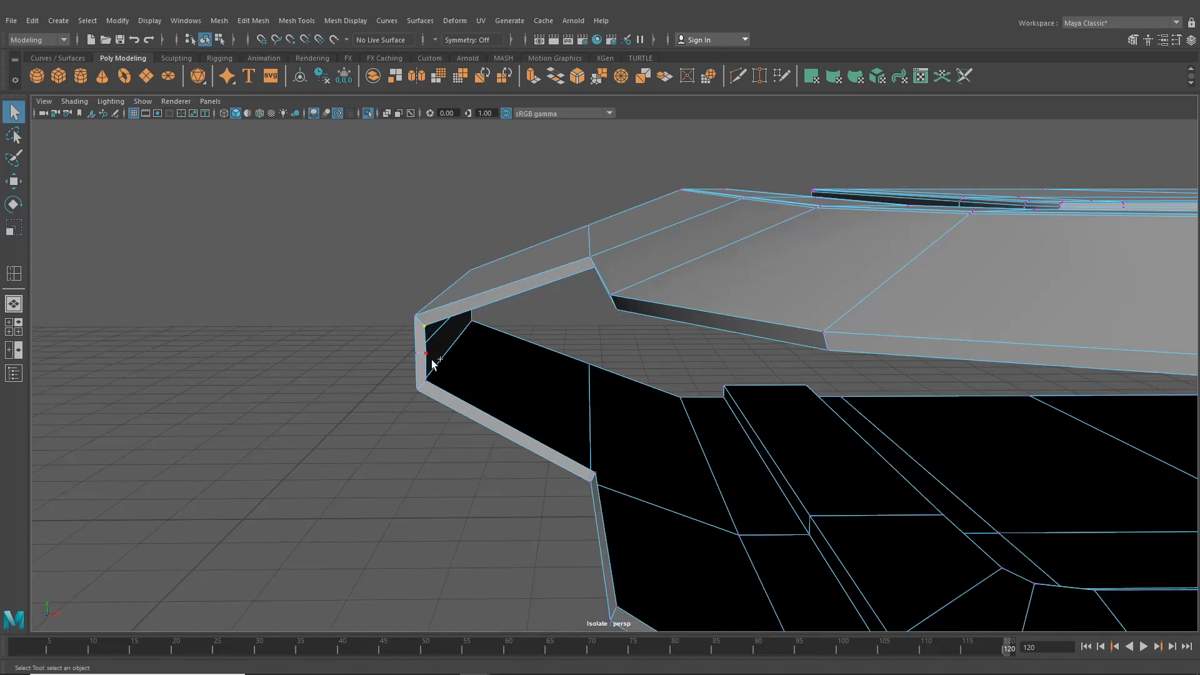
scroll(437, 385, down, 3)
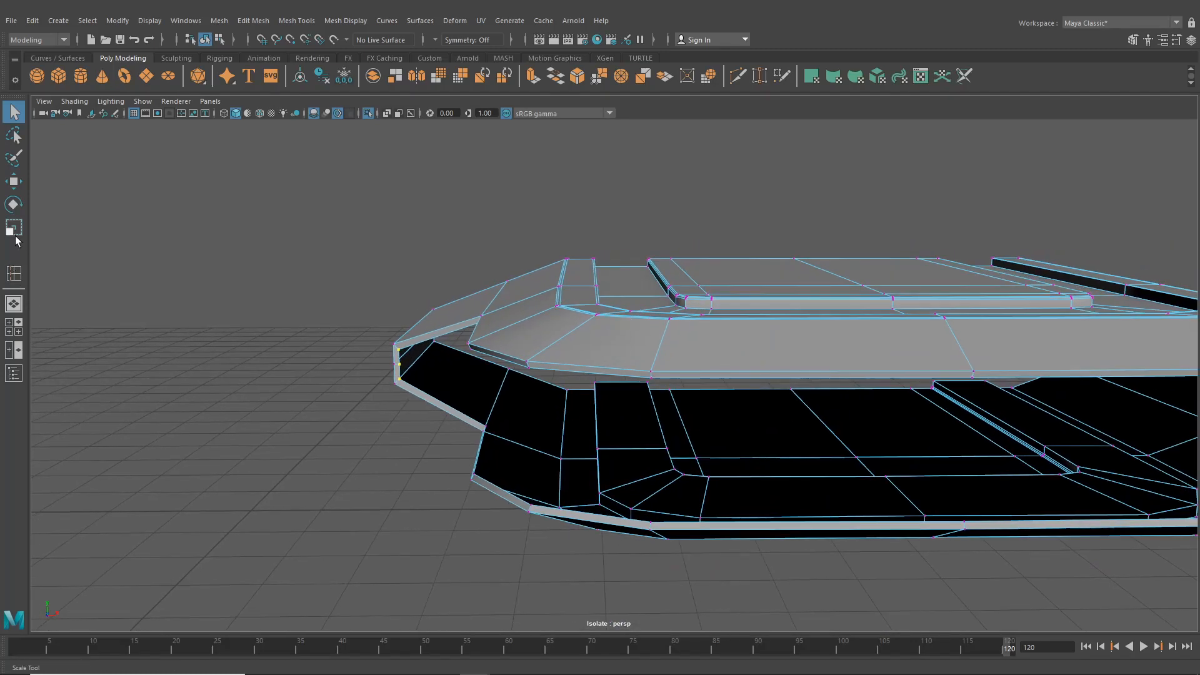
click(16, 238)
alt+middle_drag(610, 370, 491, 362)
drag(803, 355, 919, 376)
click(14, 181)
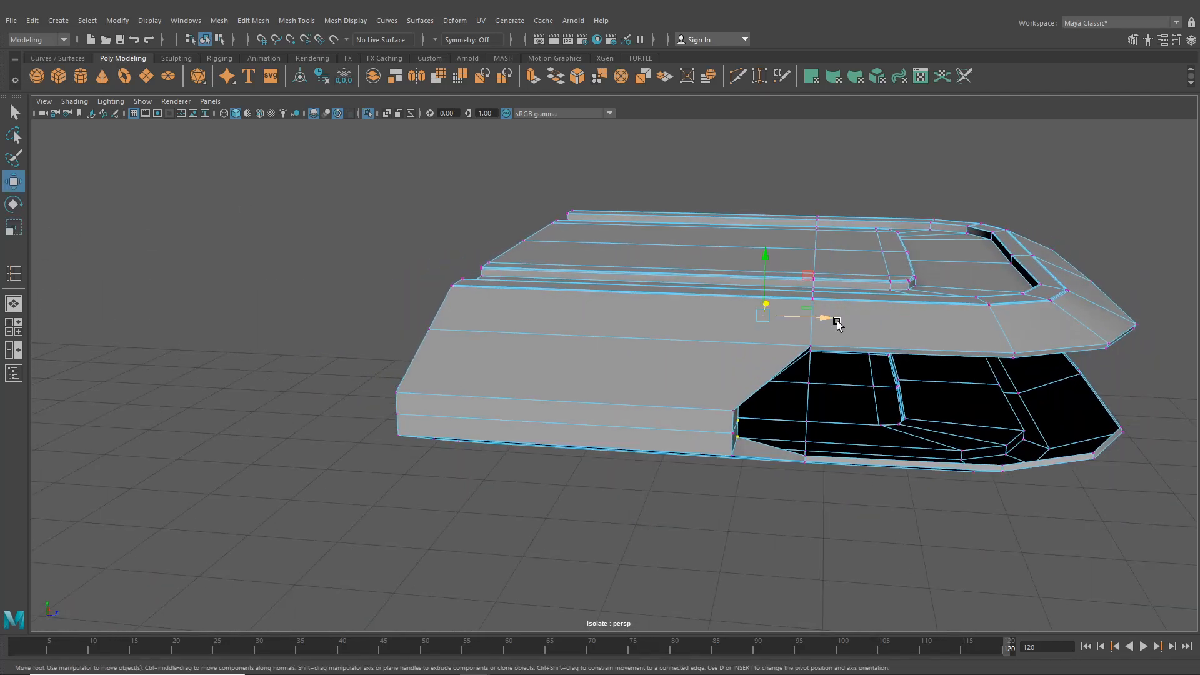
drag(838, 322, 843, 324)
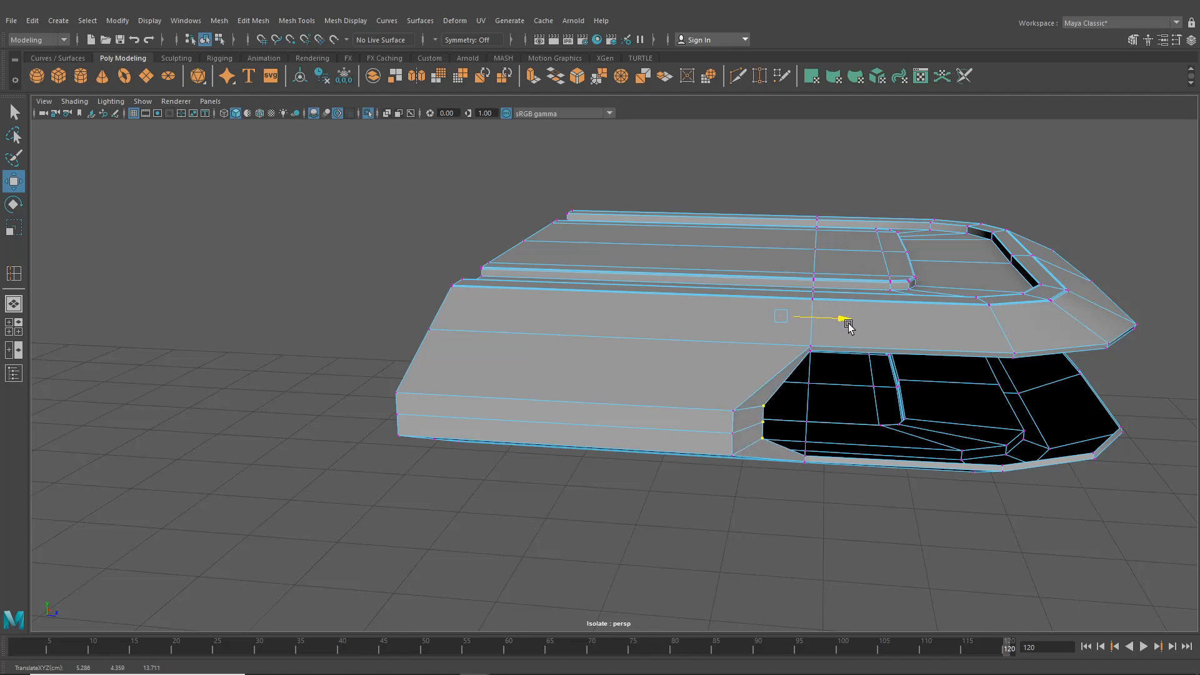
- Scale the middle inner vertices of both widened rim ends along the cover's width
alt+drag(848, 325, 764, 348)
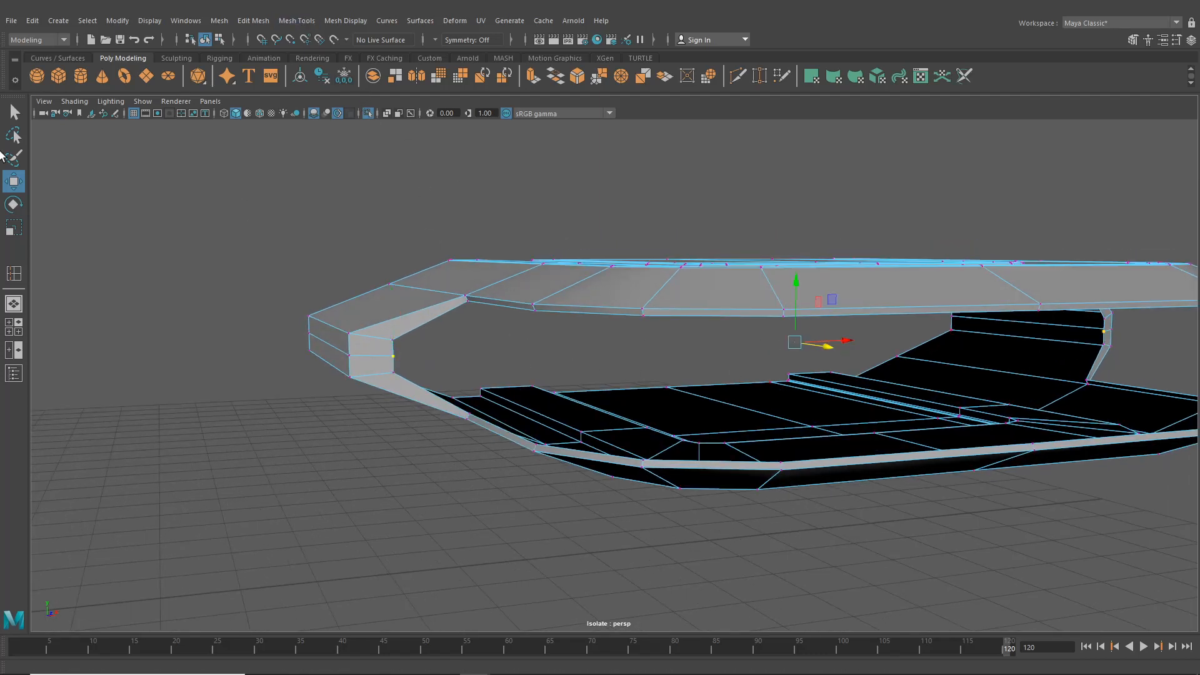
click(17, 229)
drag(848, 343, 587, 372)
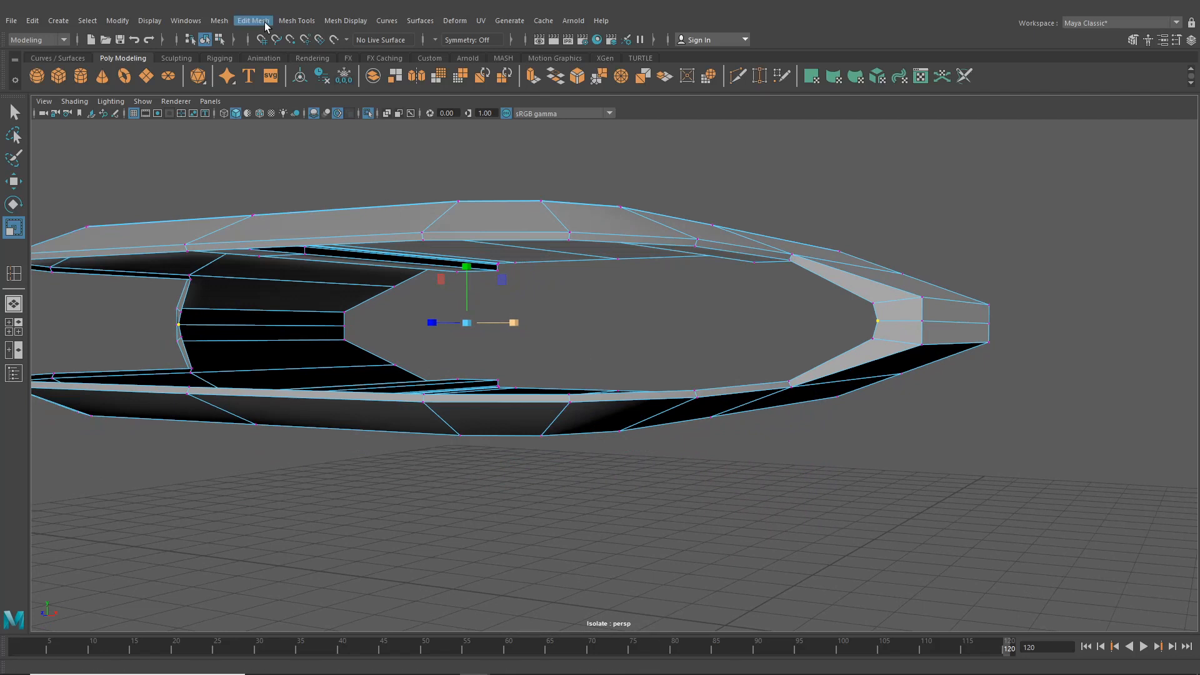
- Insert an edge loop around the open rim near its outer edge, then check the cover smoothed and return it to unsmoothed display
click(296, 20)
click(314, 117)
alt+drag(847, 308, 869, 336)
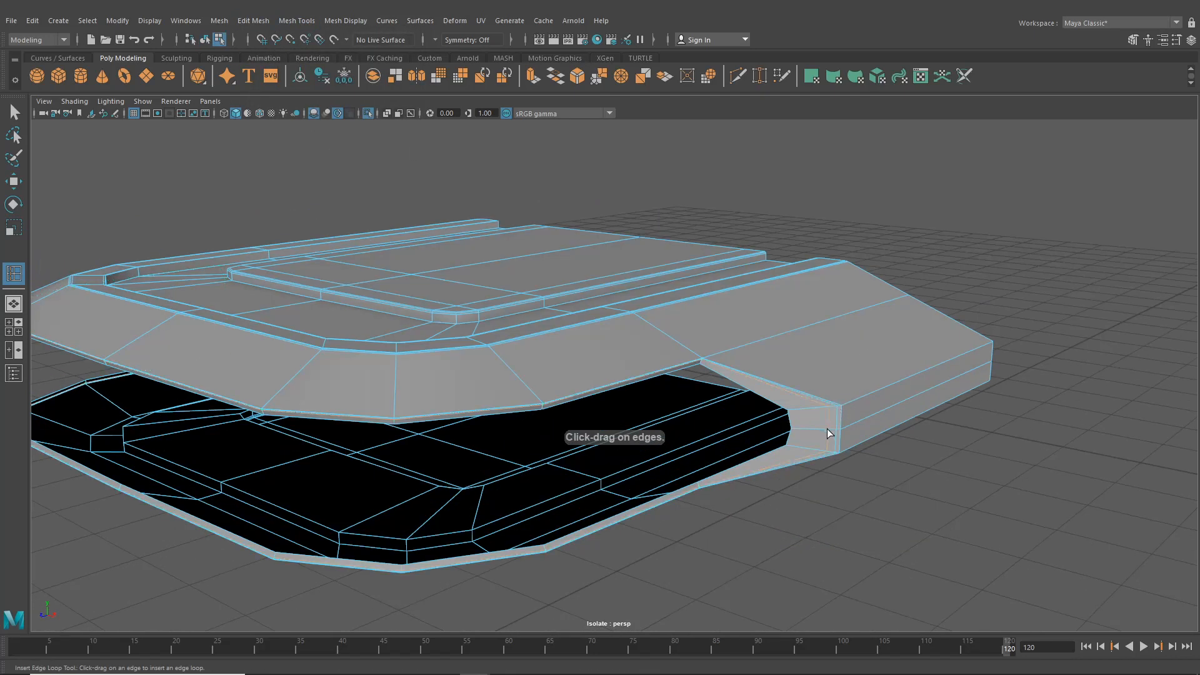
key(3)
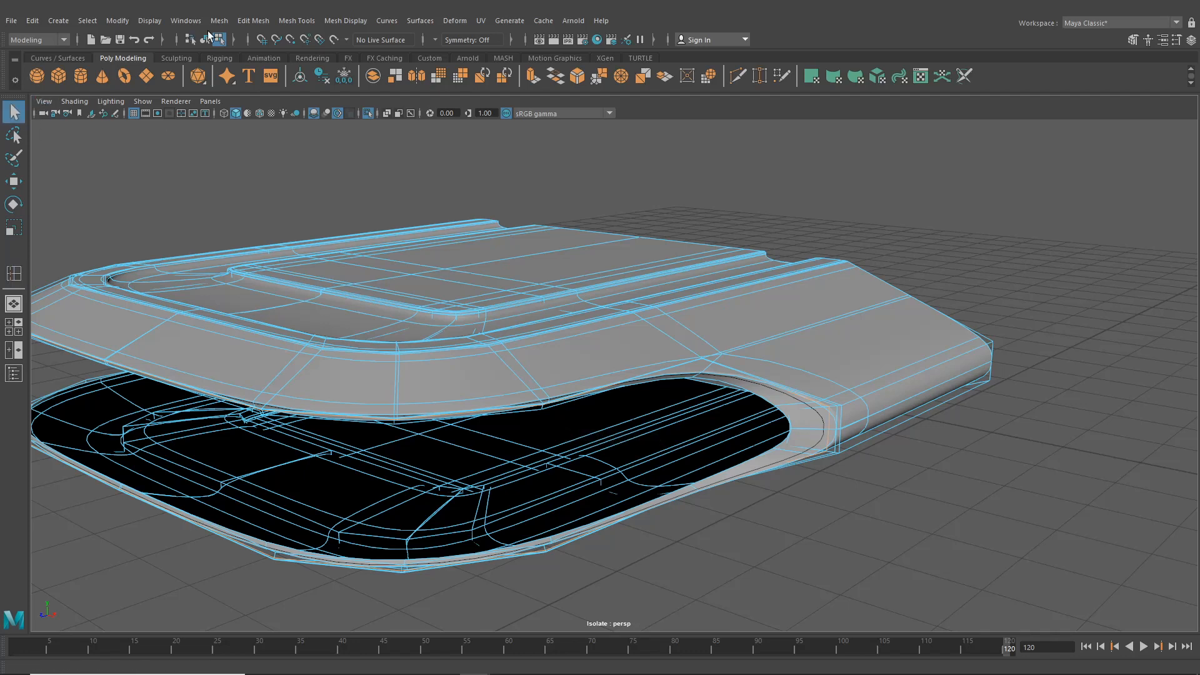
click(205, 39)
alt+drag(415, 321, 469, 334)
click(483, 340)
key(1)
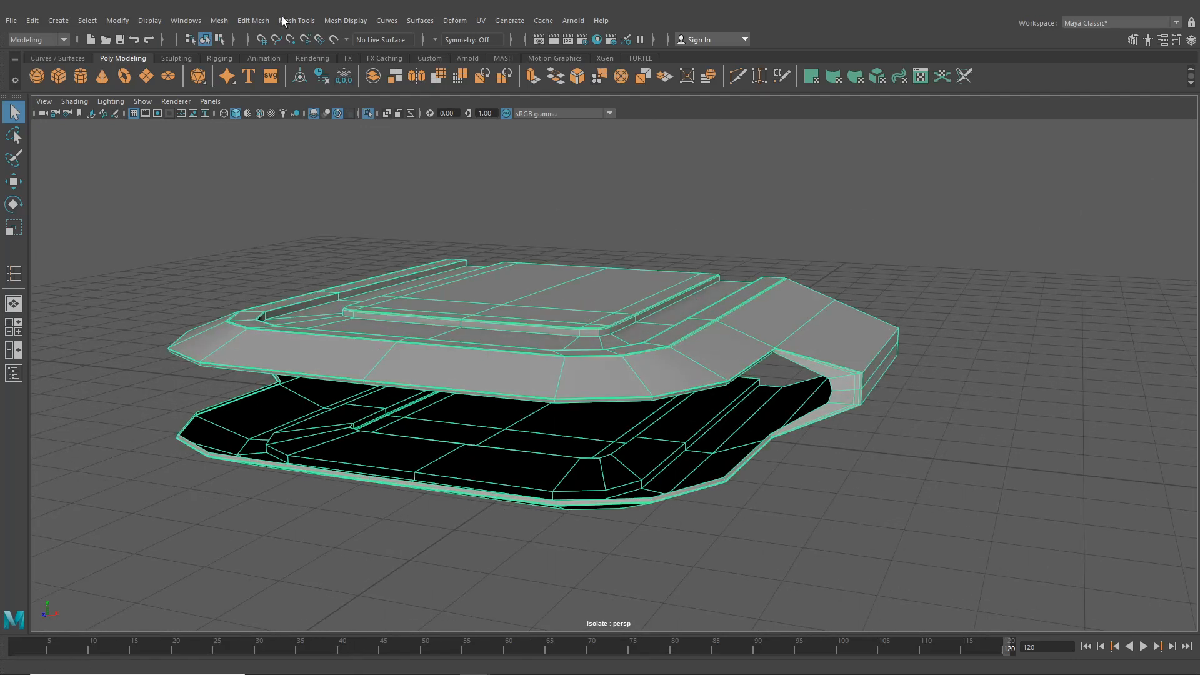
- Insert another supporting edge loop around the rim close to its outer edge
click(247, 19)
mouse_move(293, 22)
click(340, 116)
alt+drag(713, 342, 666, 344)
alt+middle_drag(666, 344, 523, 270)
scroll(637, 257, up, 5)
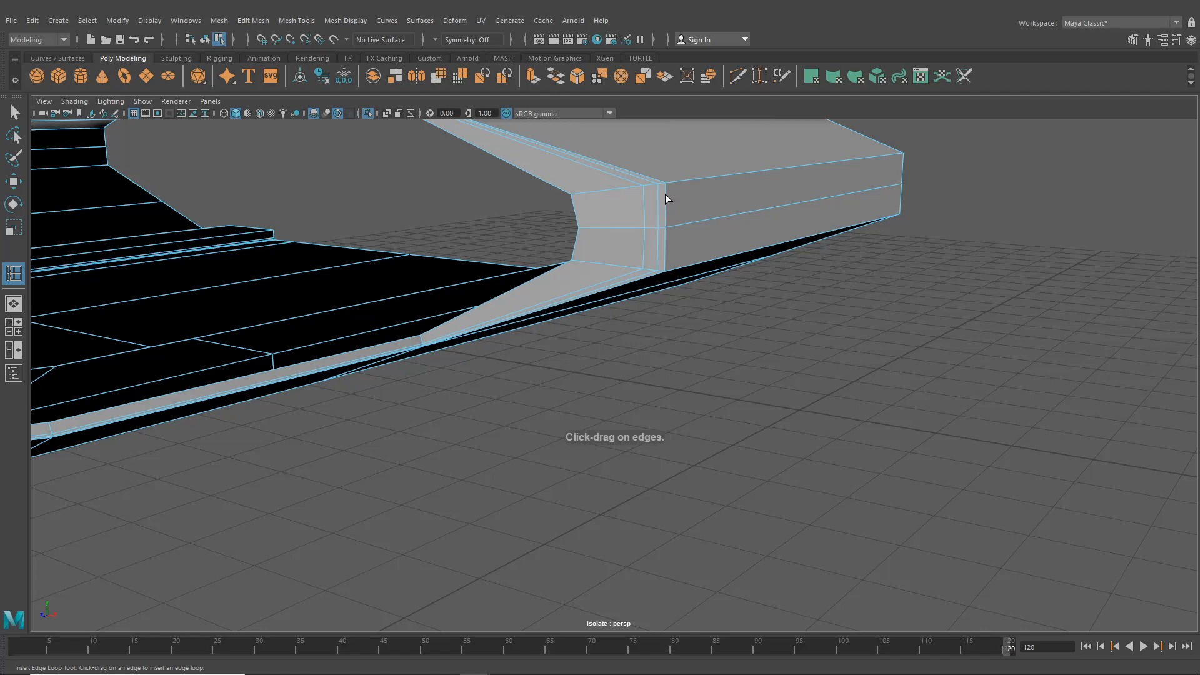
- Bevel the upper and lower lengthwise edges of the cover's side walls with fraction 0.3 and 1 segment
click(14, 111)
click(699, 181)
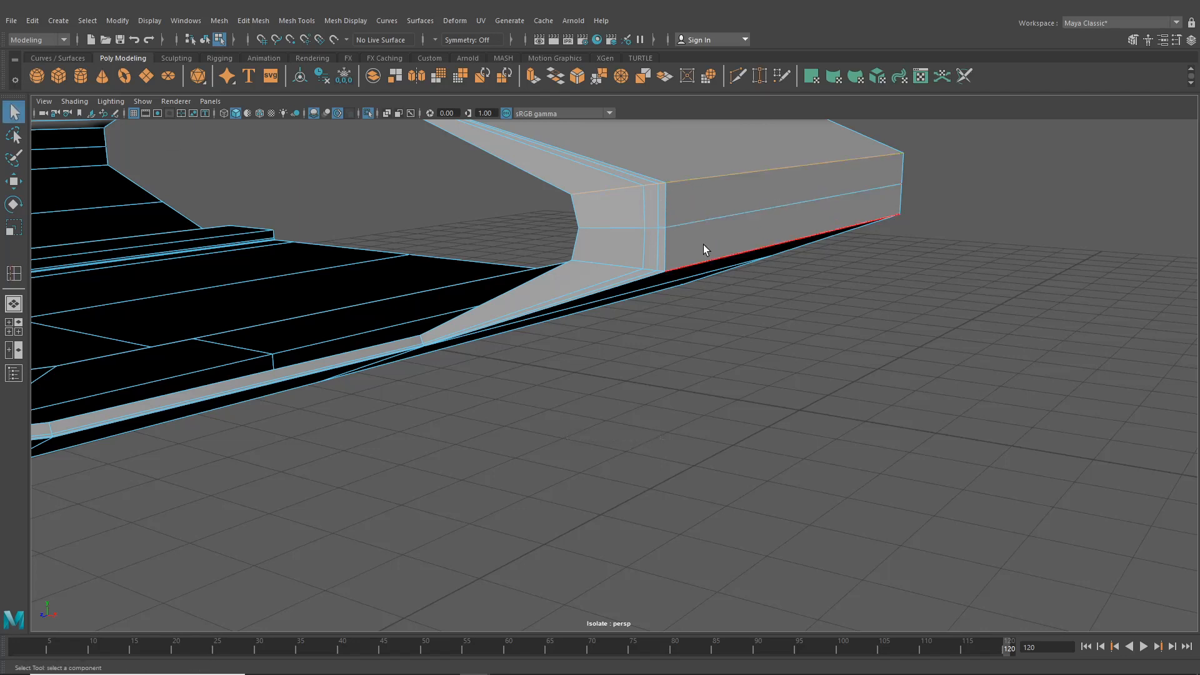
alt+drag(705, 249, 635, 267)
scroll(668, 216, down, 5)
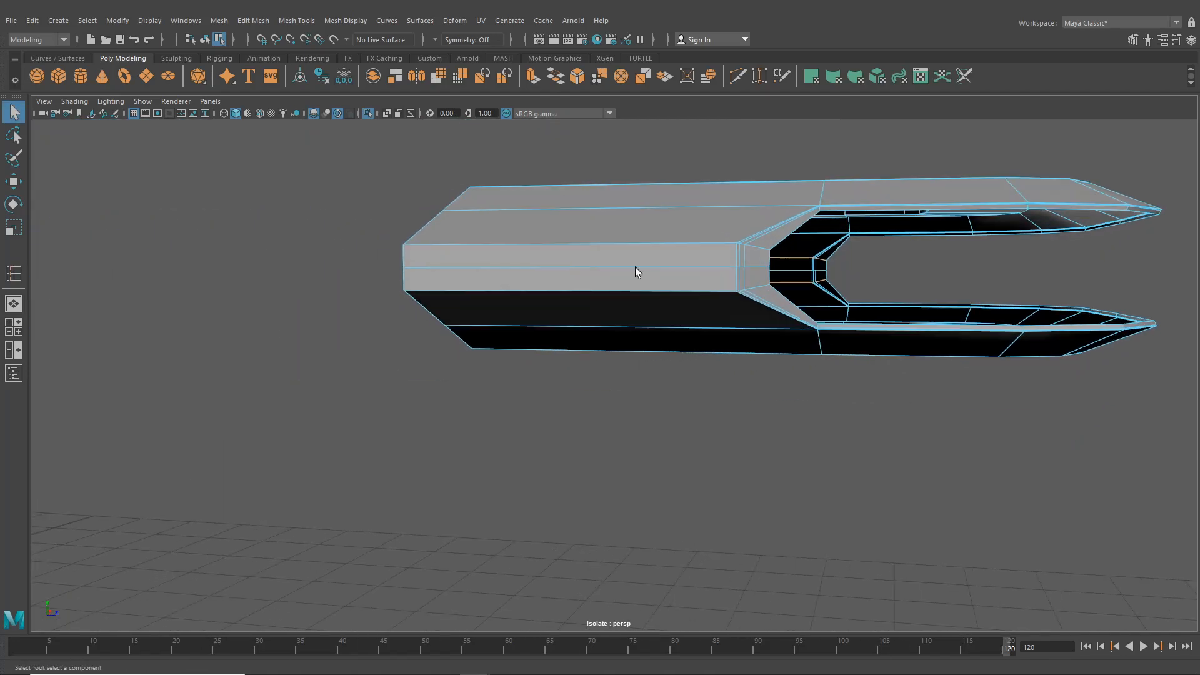
shift+click(633, 291)
click(297, 21)
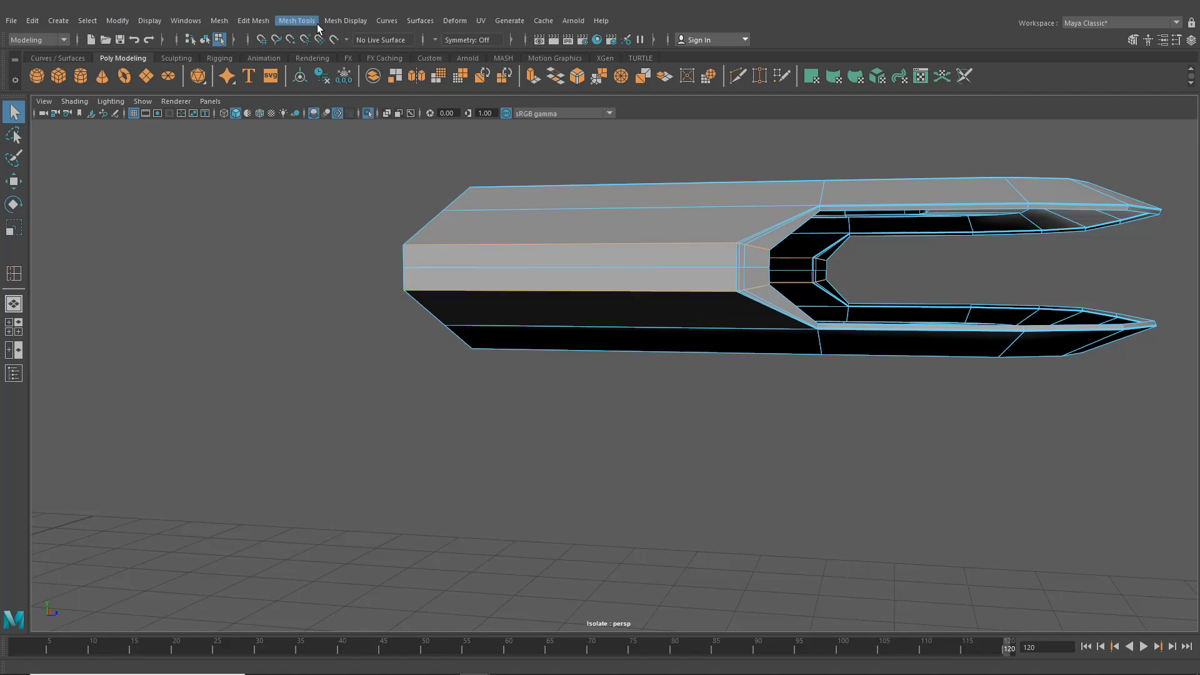
mouse_move(253, 21)
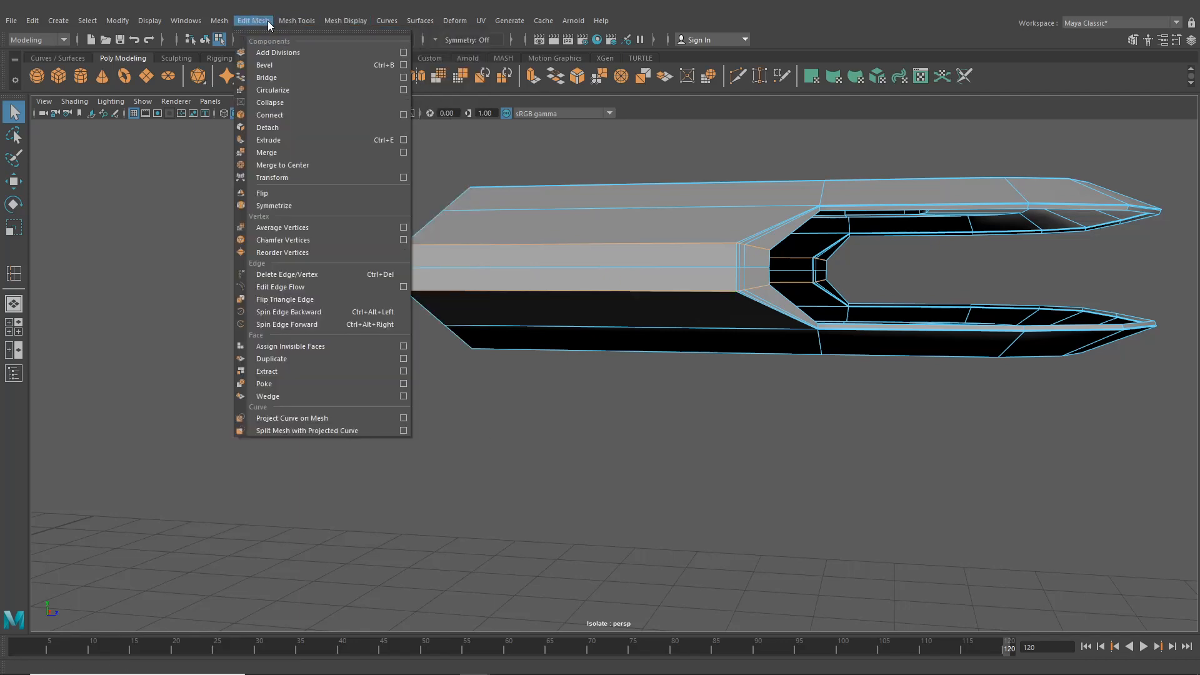
click(273, 68)
alt+drag(525, 238, 493, 243)
alt+middle_drag(450, 225, 568, 217)
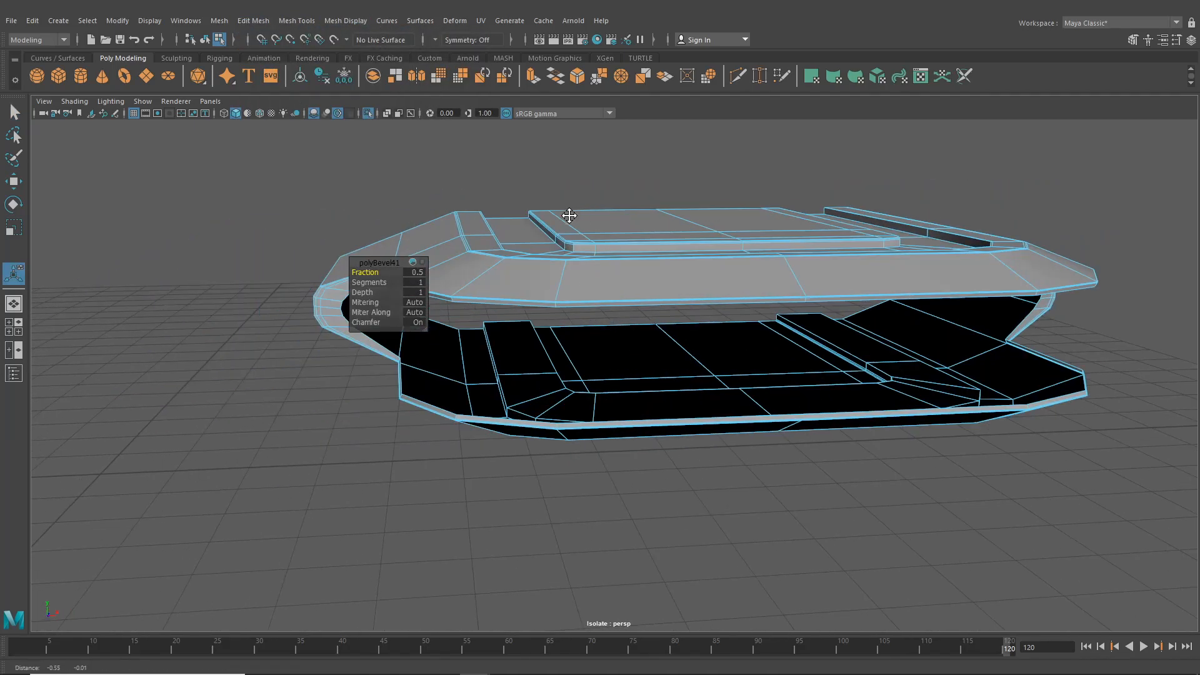
alt+drag(568, 217, 643, 217)
alt+middle_drag(560, 217, 636, 246)
scroll(451, 255, up, 4)
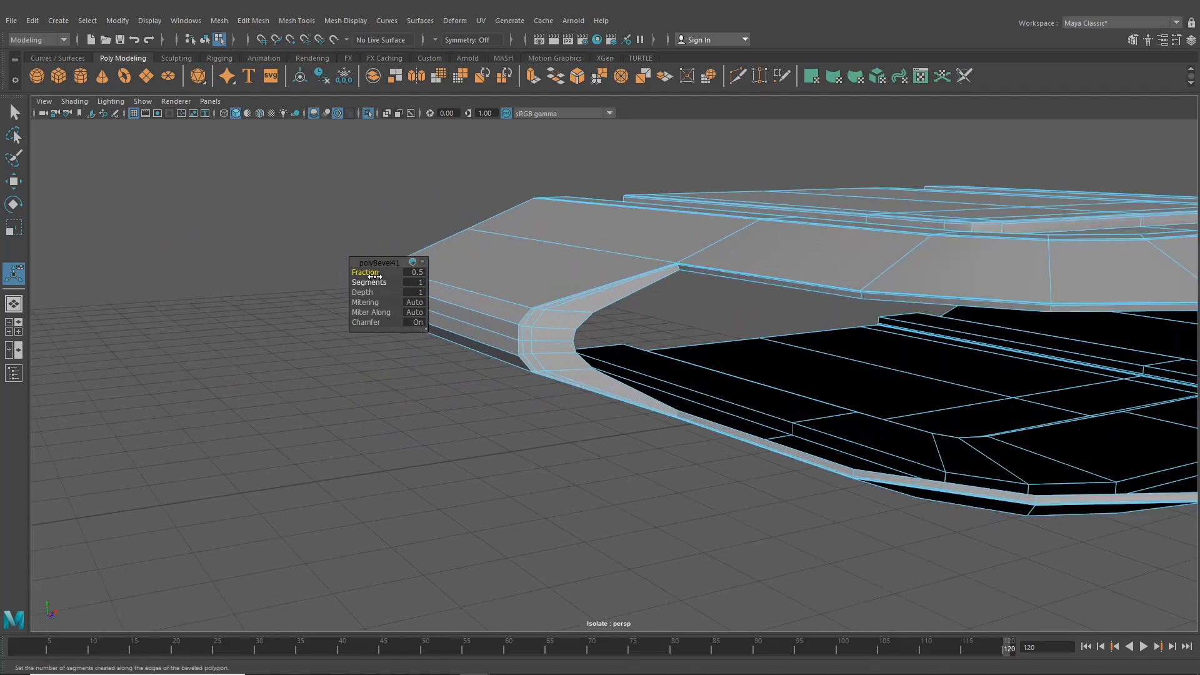
drag(374, 276, 516, 322)
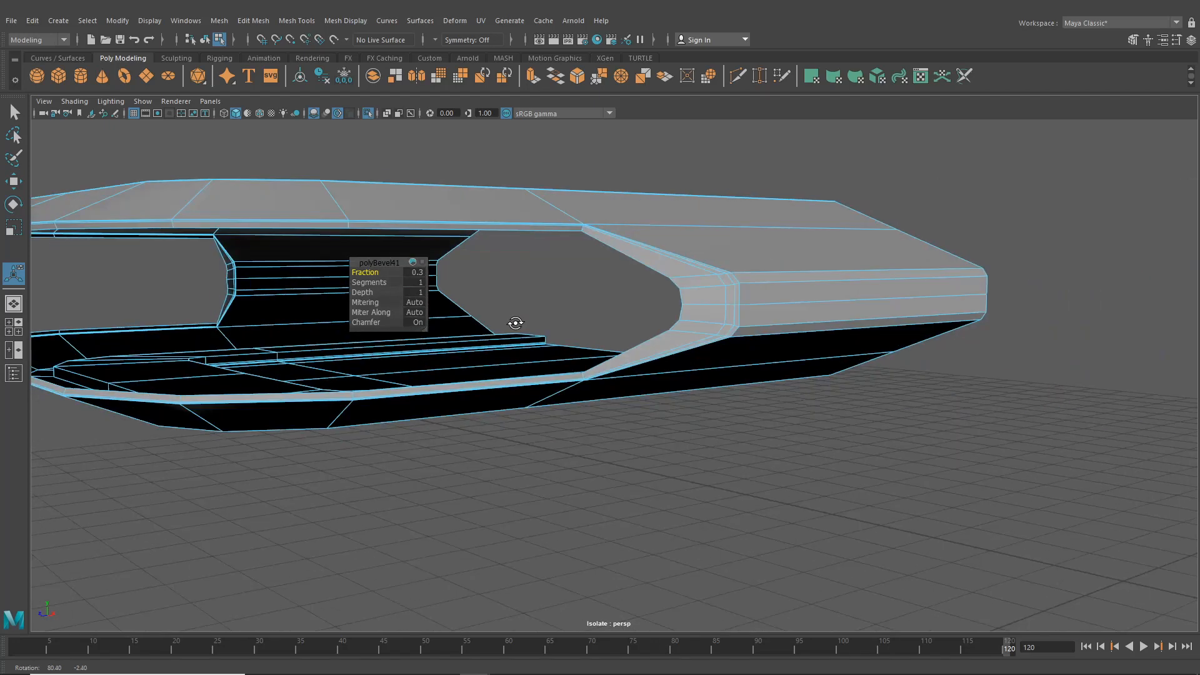
- Preview the cover smoothed and inspect its rim and side walls without a selection
key(3)
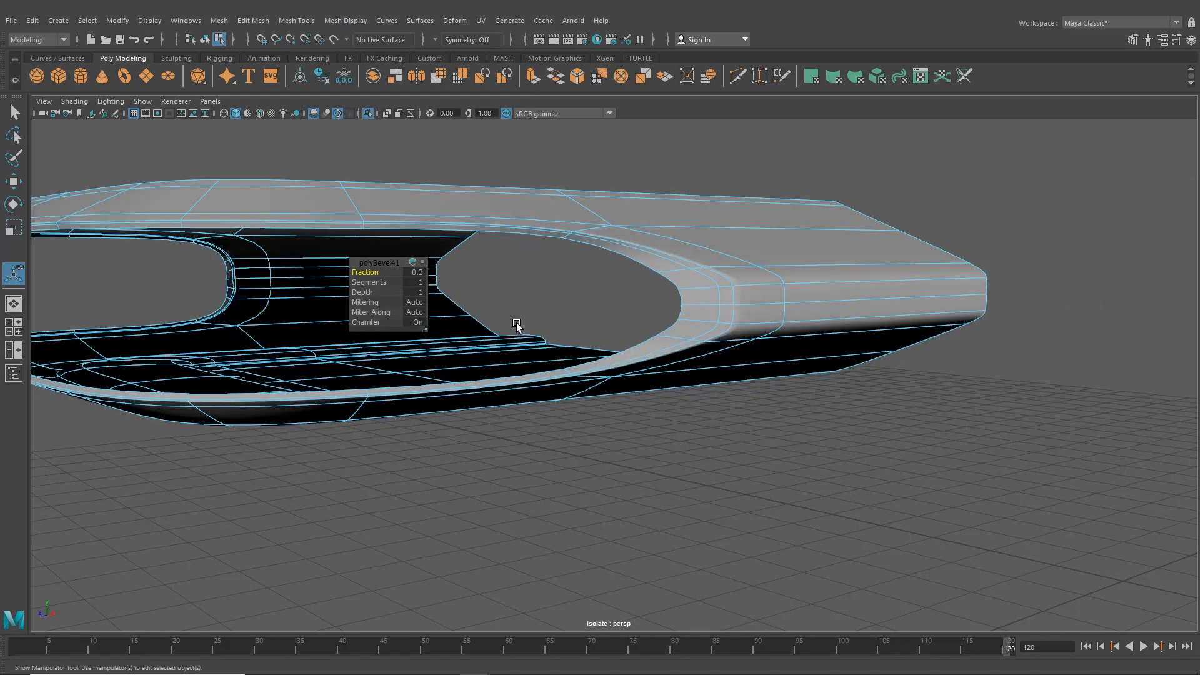
click(15, 113)
click(359, 148)
alt+drag(358, 148, 864, 328)
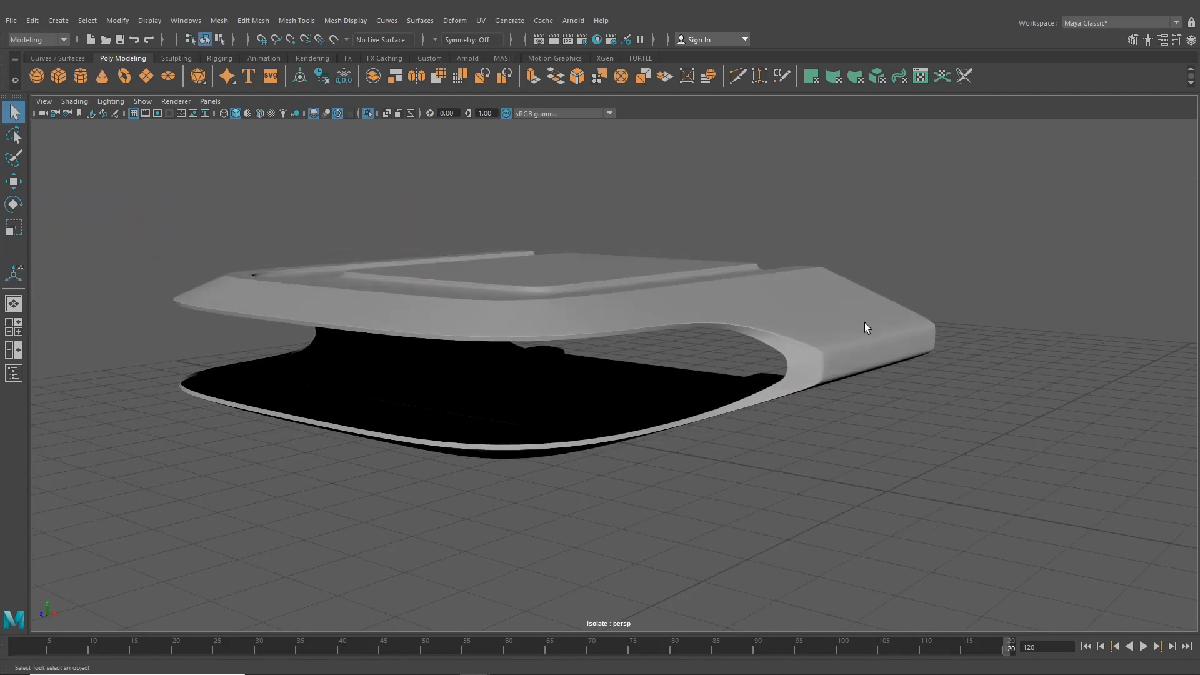
alt+drag(922, 356, 966, 351)
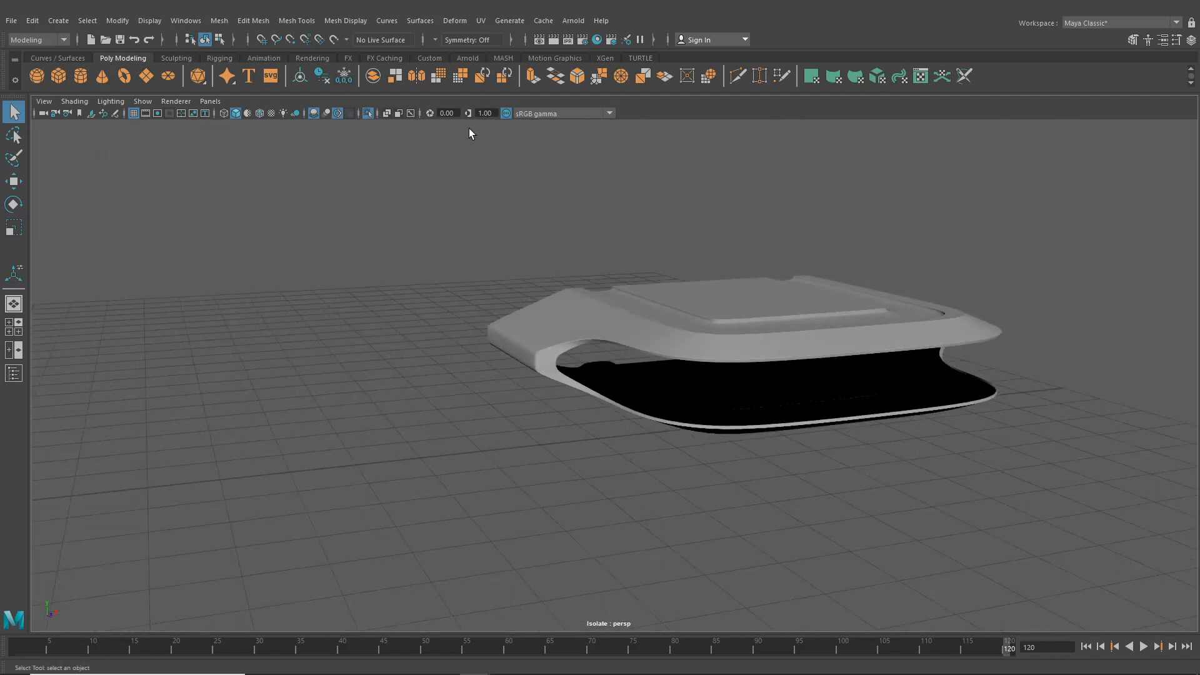
- Show the whole car again and examine the smoothed cover through the headlight glass
click(368, 113)
alt+drag(665, 306, 528, 294)
alt+drag(404, 332, 485, 322)
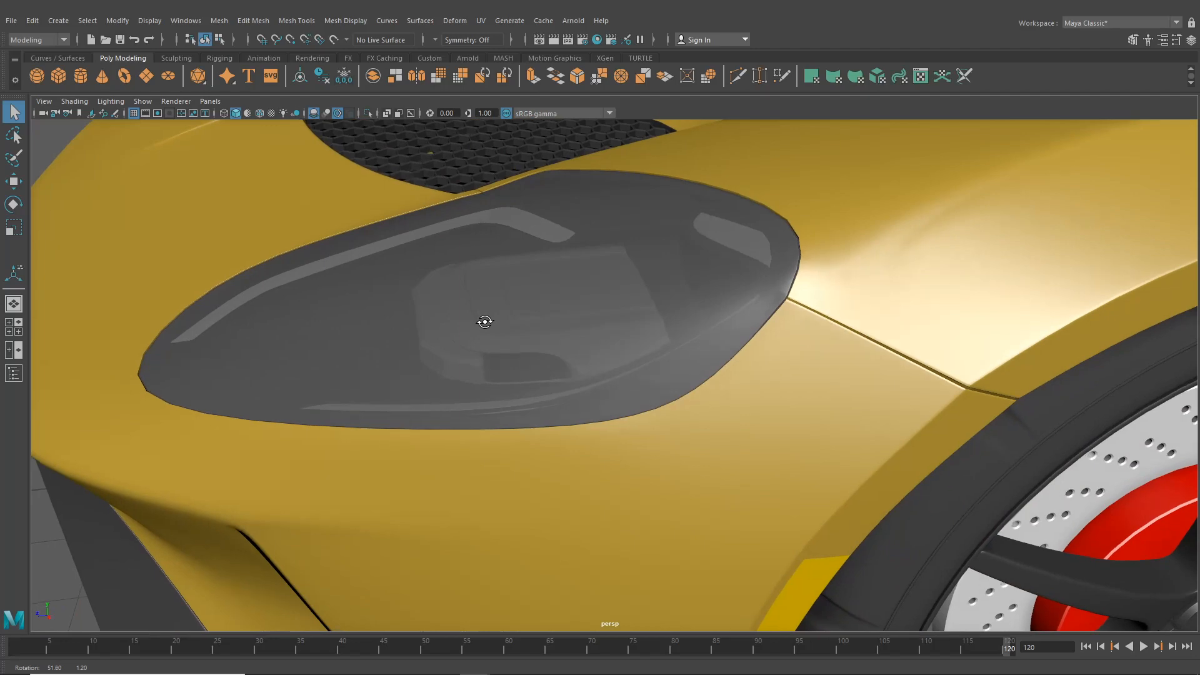
scroll(485, 322, up, 10)
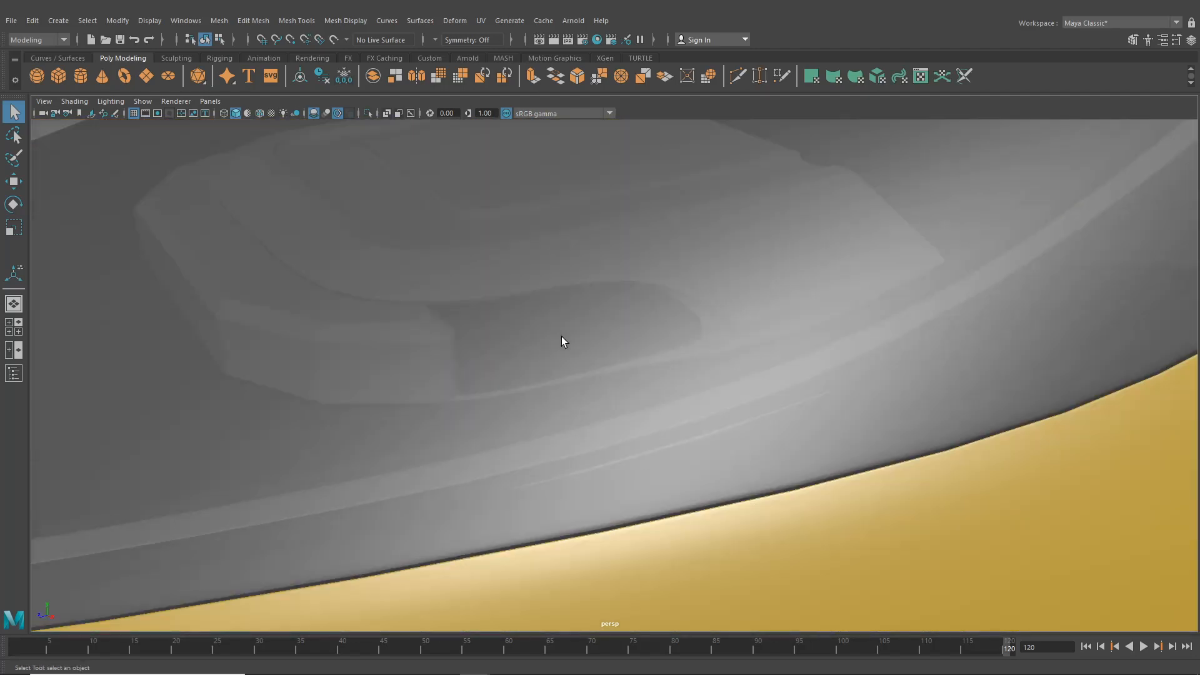
scroll(561, 336, down, 5)
alt+drag(599, 354, 605, 425)
scroll(605, 425, up, 5)
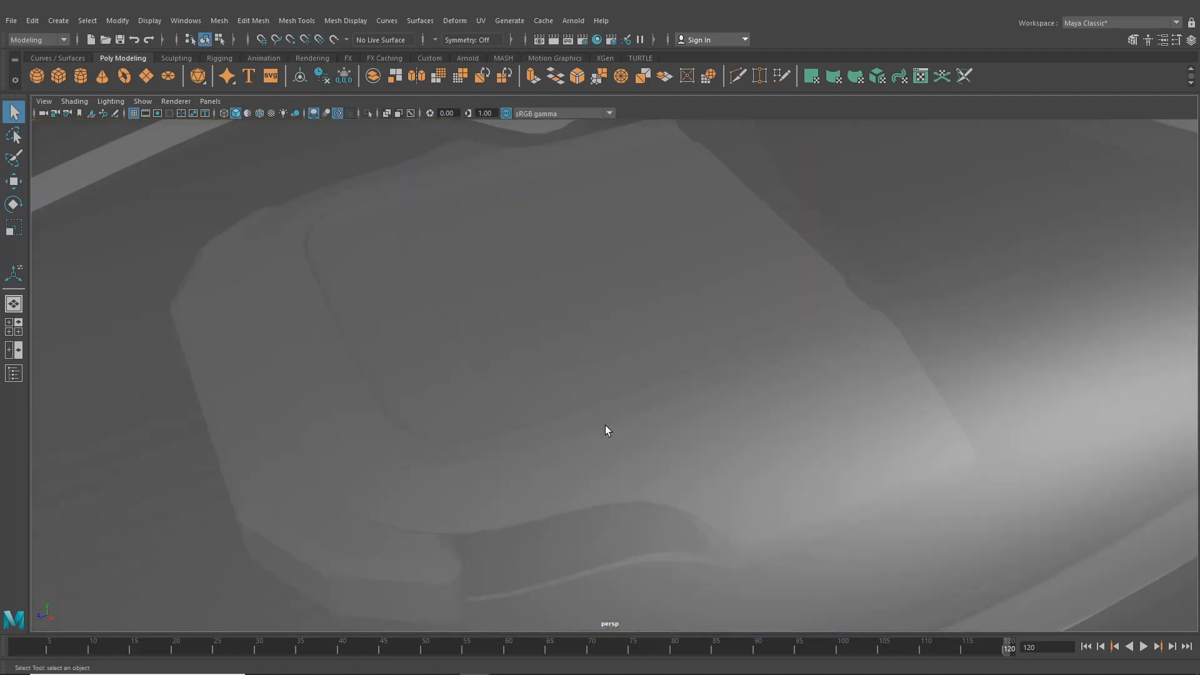
alt+middle_drag(605, 425, 600, 346)
alt+drag(600, 345, 538, 415)
scroll(668, 527, up, 4)
- Isolate the cover together with the adjoining curved front piece and frame both in the viewport
click(400, 436)
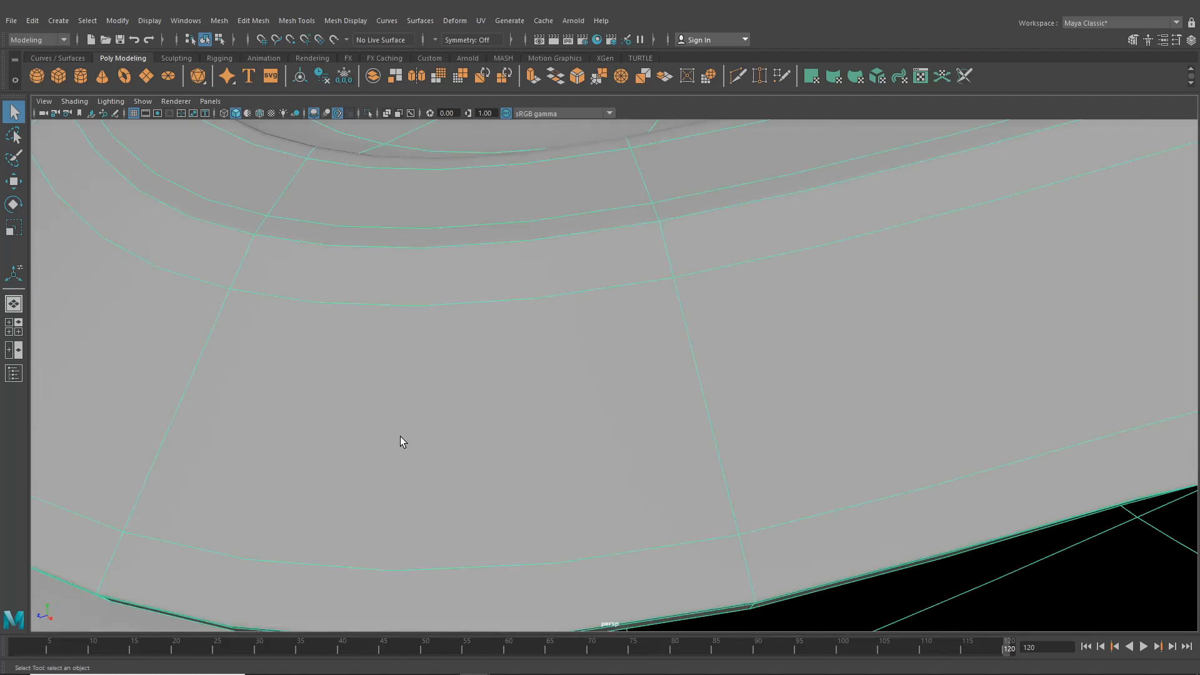
alt+middle_drag(400, 436, 531, 331)
shift+click(396, 485)
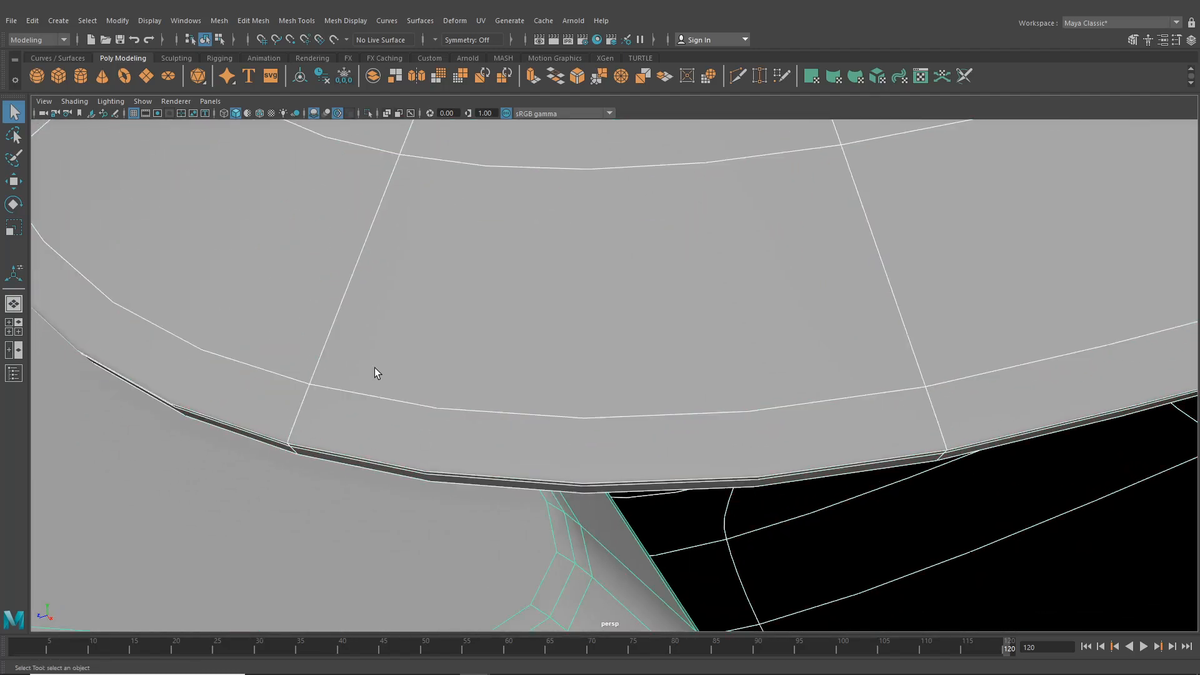
click(367, 113)
key(f)
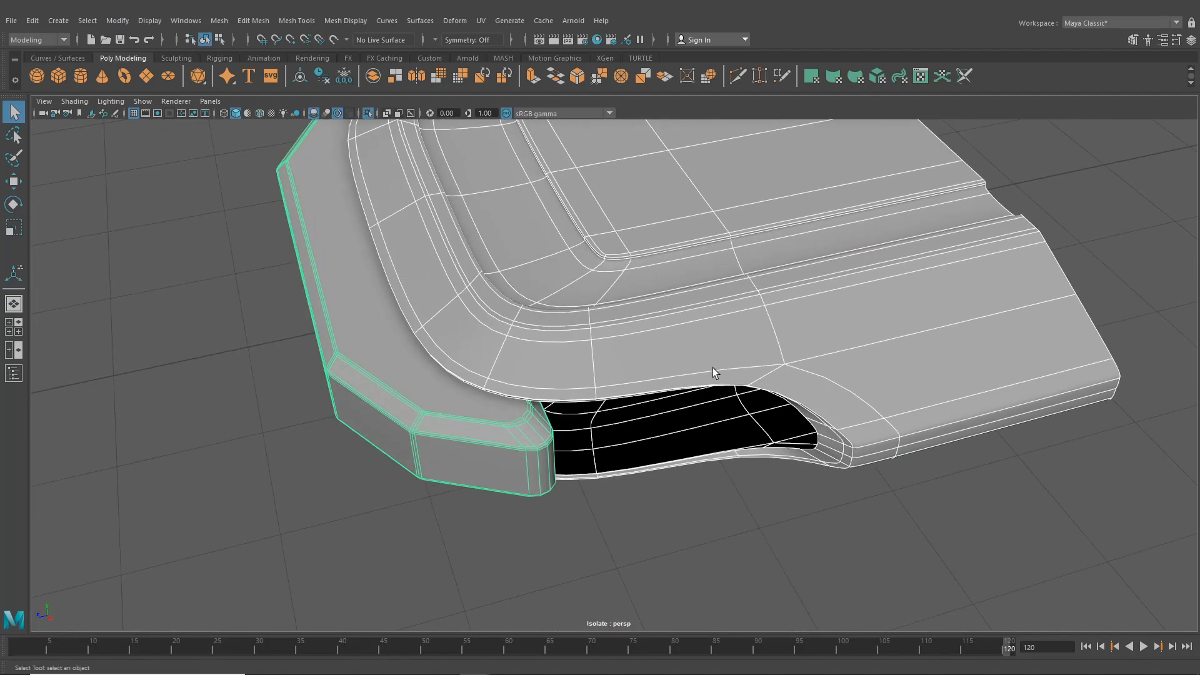
- Return to unsmoothed display and move the vertices around both side cut-outs of the cover toward the curved front piece
key(1)
alt+drag(762, 436, 707, 395)
right_drag(707, 319, 635, 302)
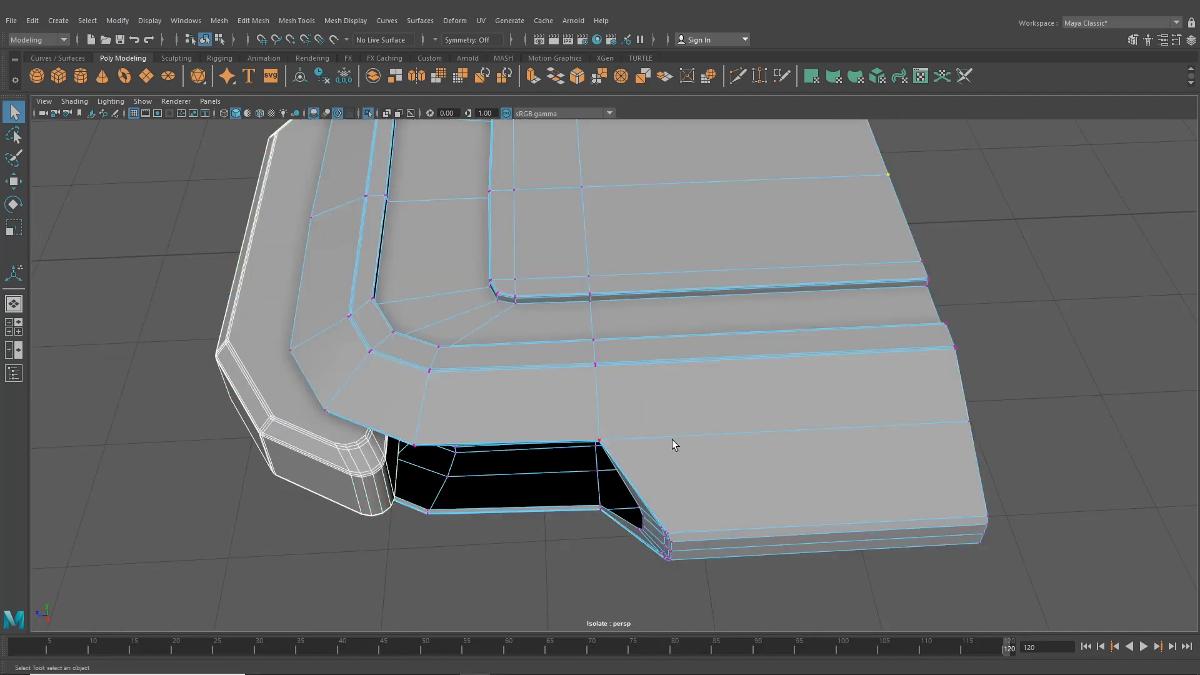
scroll(587, 509, down, 6)
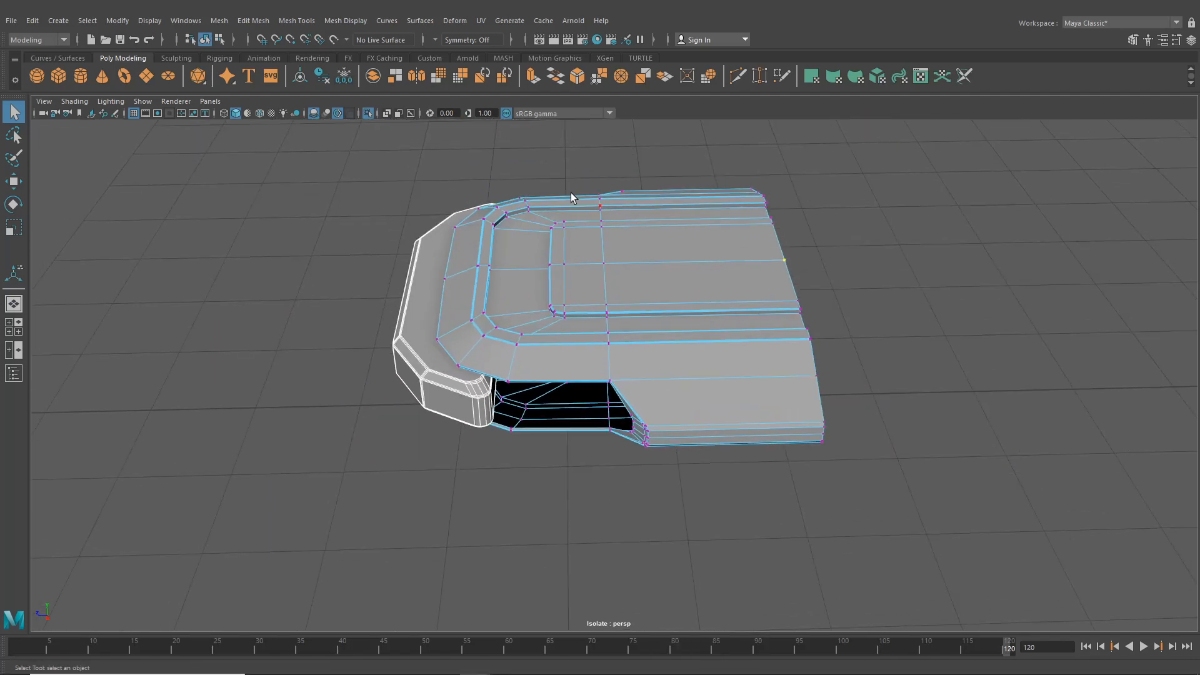
drag(683, 427, 921, 472)
click(8, 182)
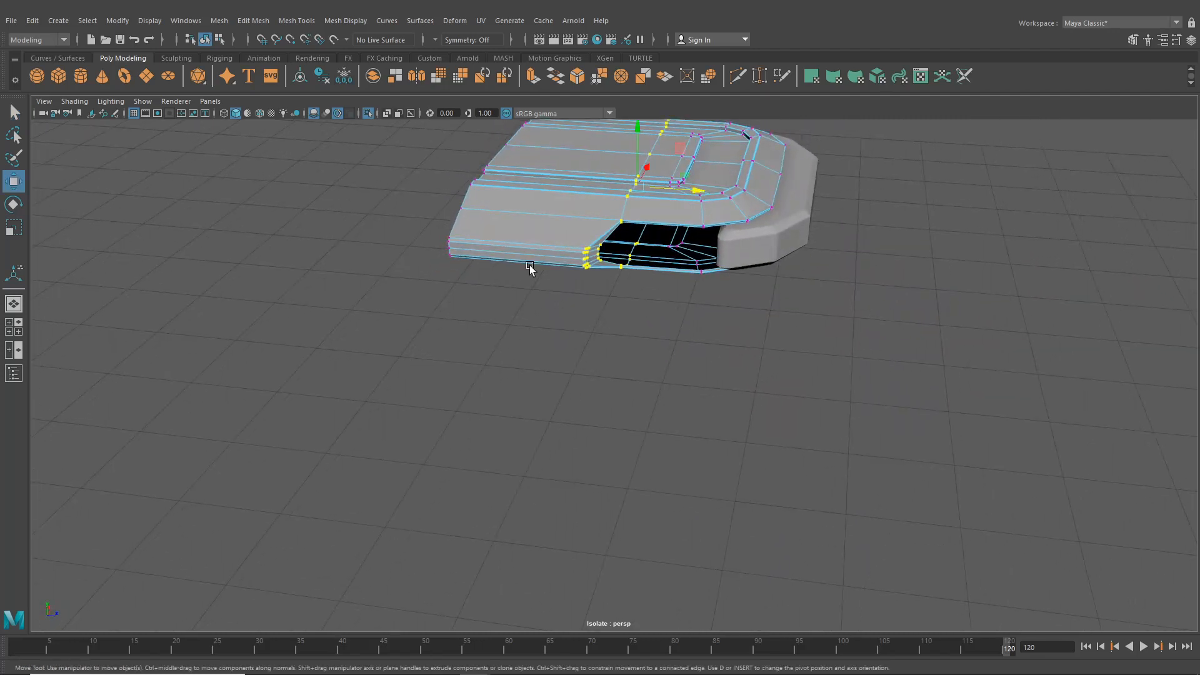
alt+drag(535, 268, 642, 419)
alt+drag(558, 431, 645, 510)
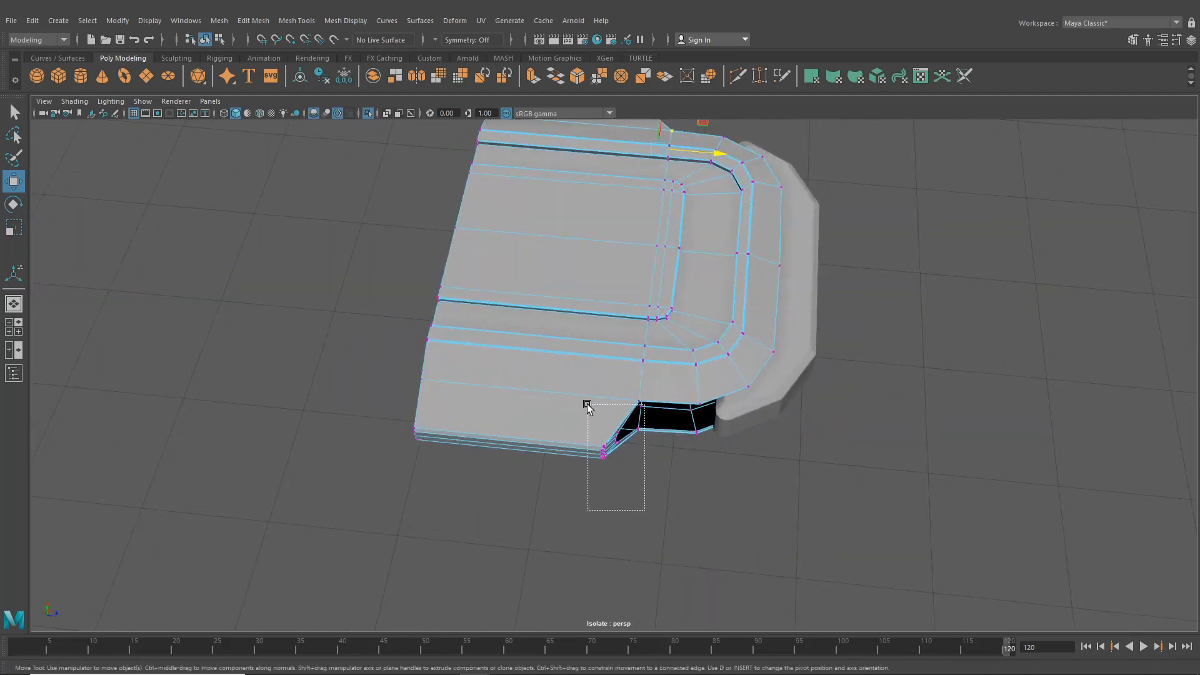
drag(587, 398, 586, 398)
alt+drag(587, 397, 368, 433)
mouse_move(592, 399)
alt+mouse_down()
mouse_move(614, 327)
mouse_move(592, 391)
alt+mouse_up()
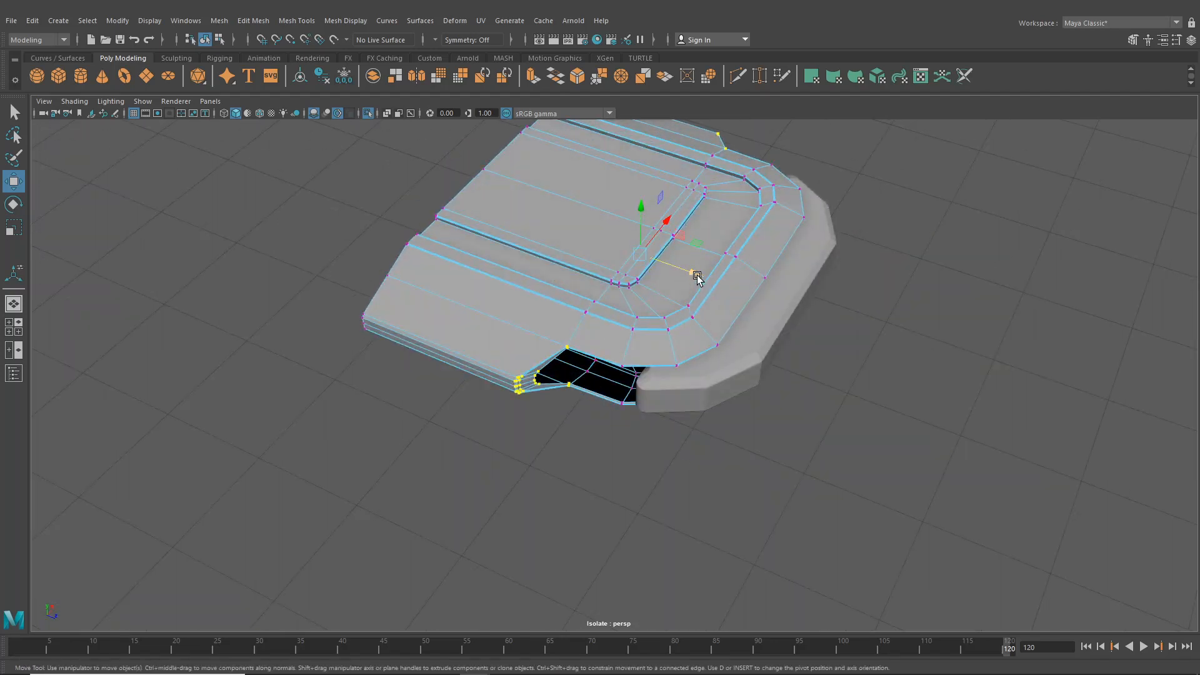
drag(698, 276, 644, 343)
- Widen the curved front piece by moving the vertices of each half outward, with the wireframe displayed over the shading
click(637, 465)
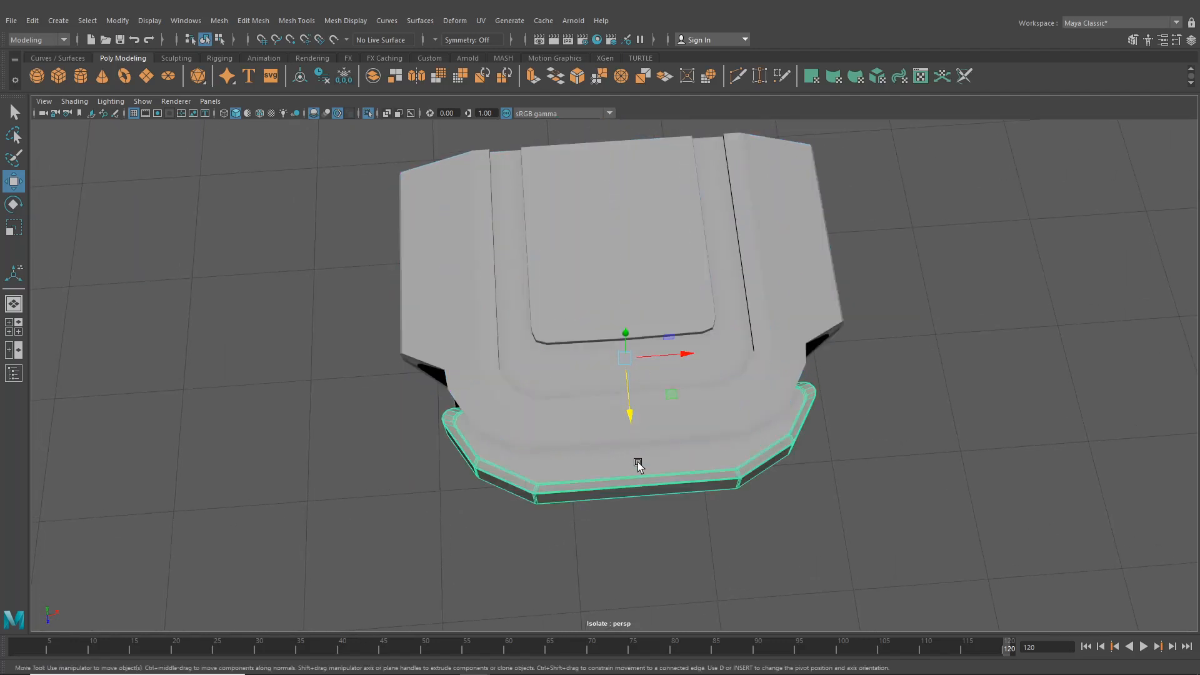
right_drag(637, 465, 572, 317)
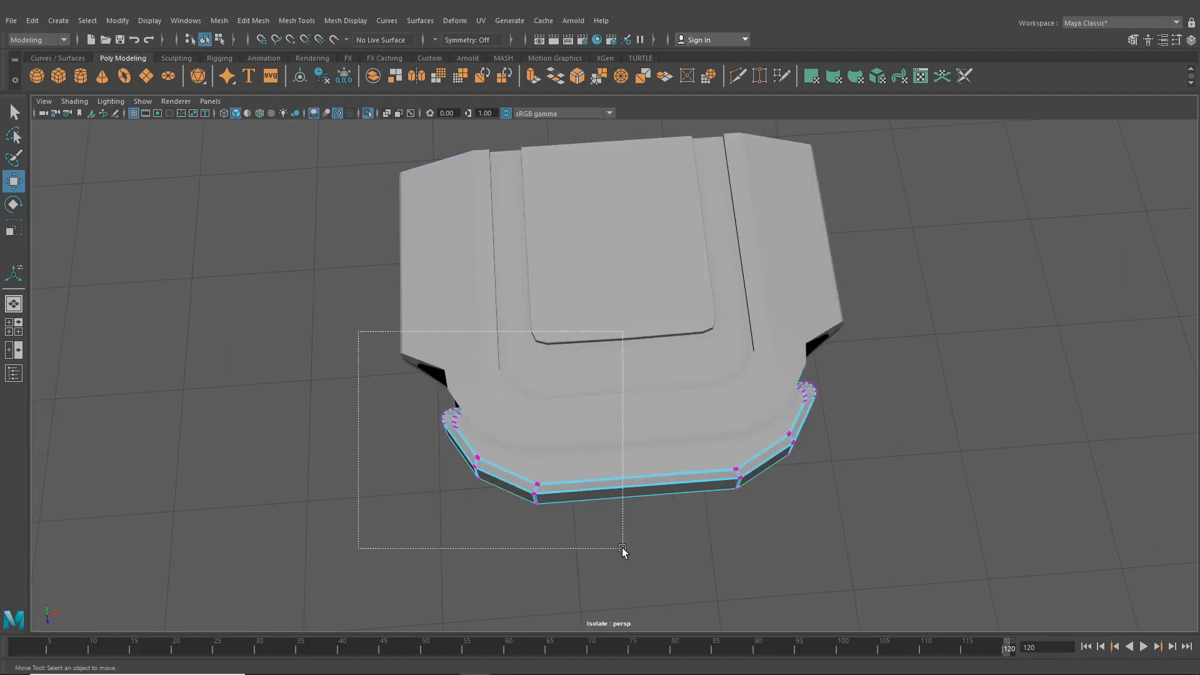
drag(622, 549, 623, 550)
drag(865, 544, 865, 544)
alt+drag(866, 544, 570, 348)
alt+middle_drag(654, 414, 583, 343)
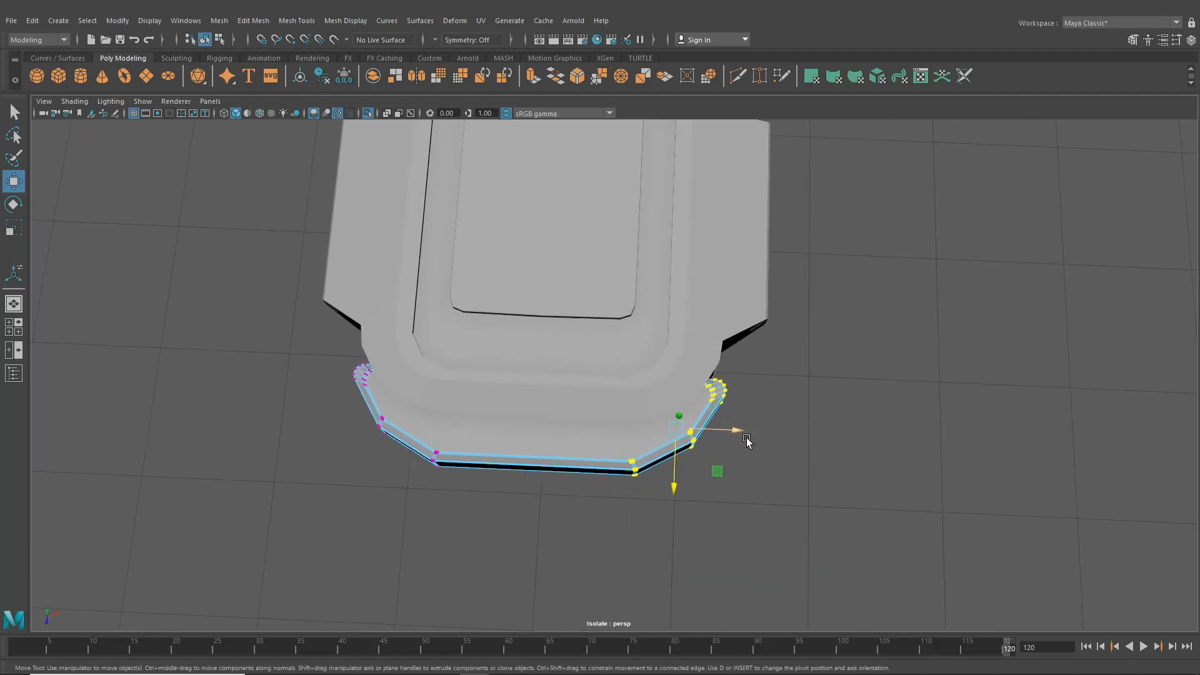
click(738, 431)
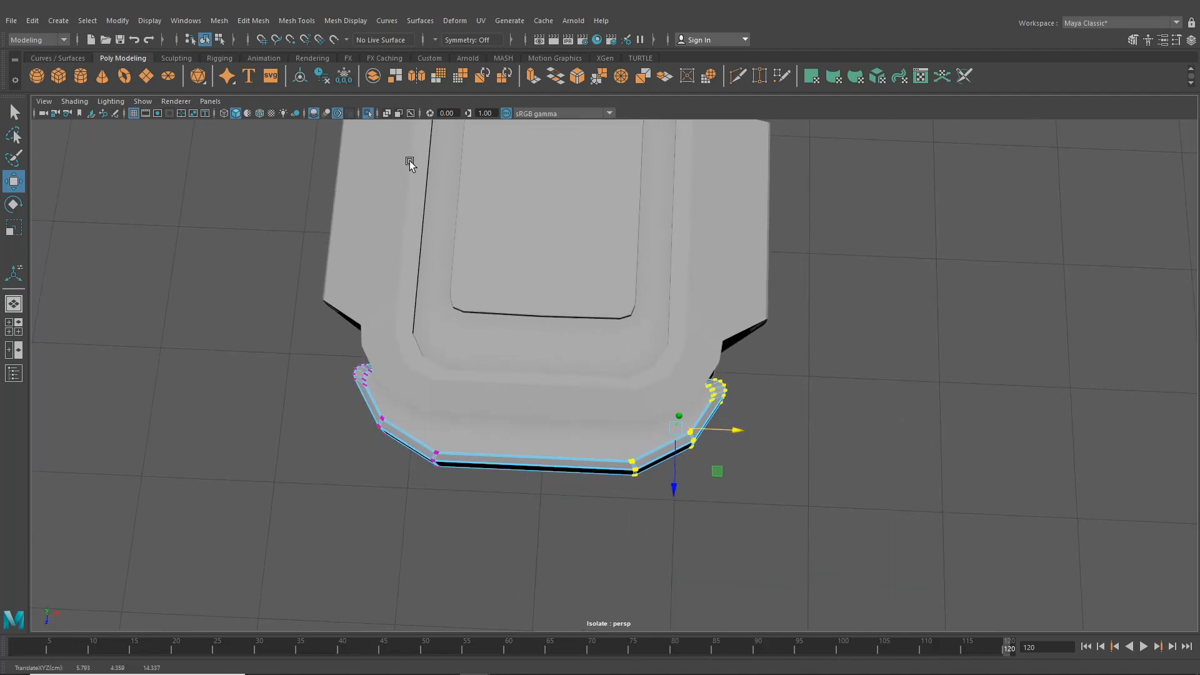
click(261, 115)
drag(732, 429, 769, 433)
drag(271, 313, 537, 500)
alt+drag(536, 501, 568, 504)
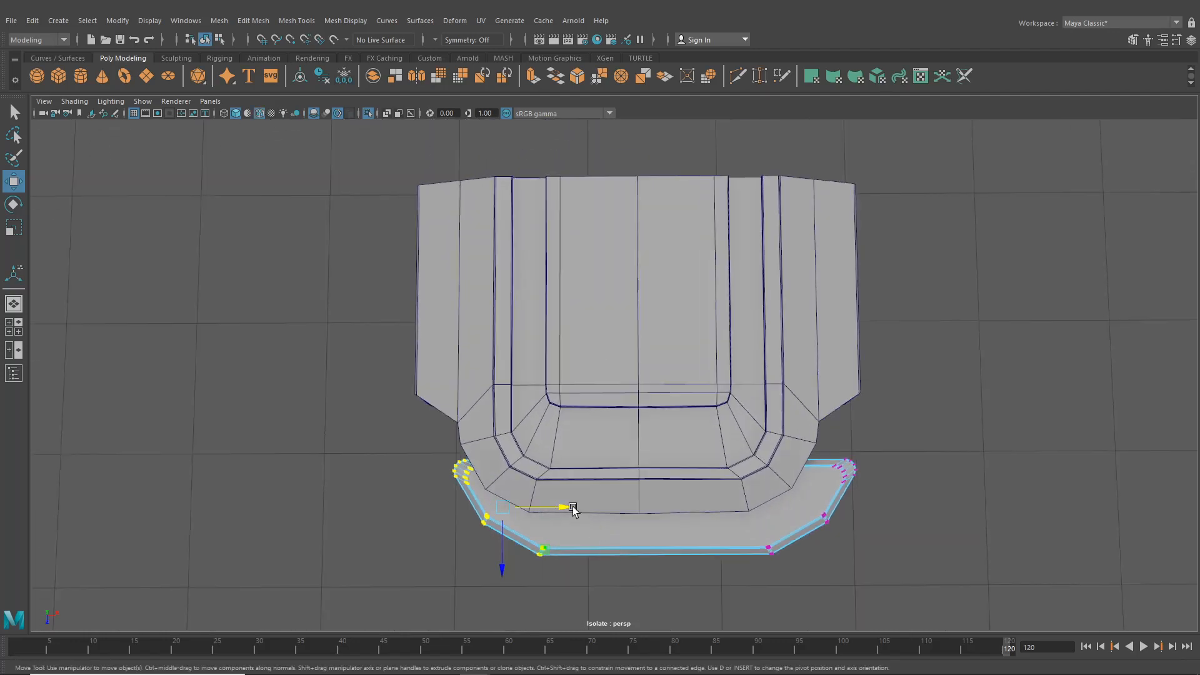
click(536, 508)
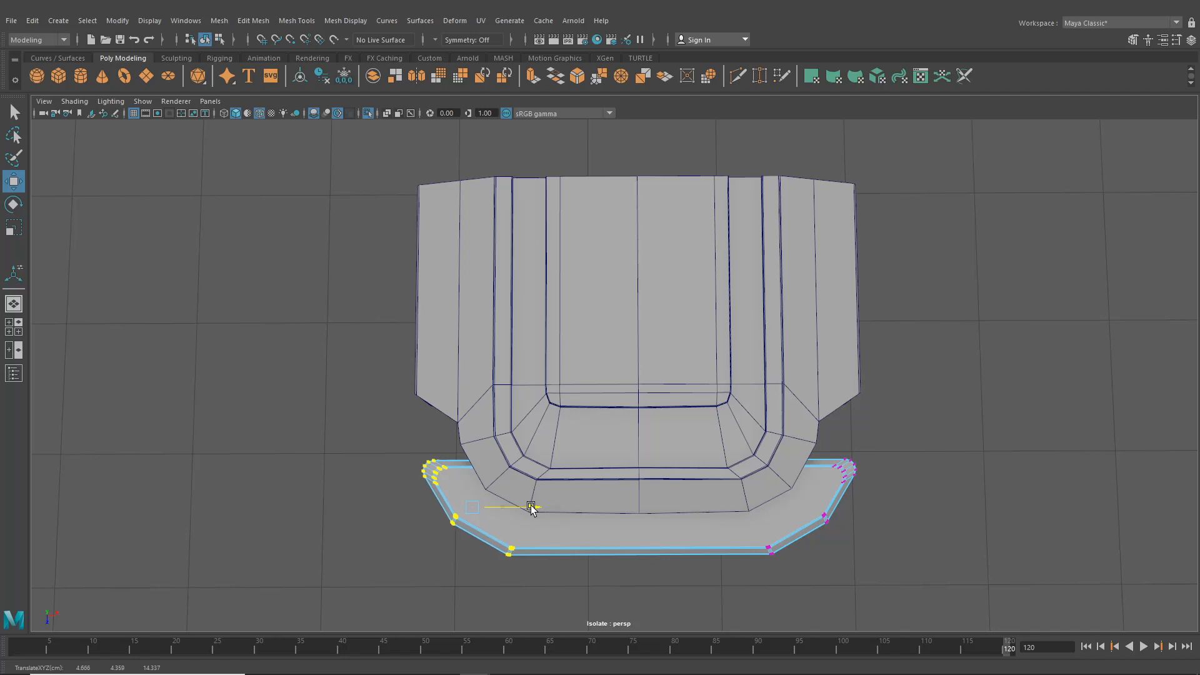
- Move the widened front piece back toward the cover and return to object mode without a selection
alt+drag(531, 508, 697, 390)
drag(728, 297, 738, 461)
drag(780, 282, 709, 338)
click(208, 40)
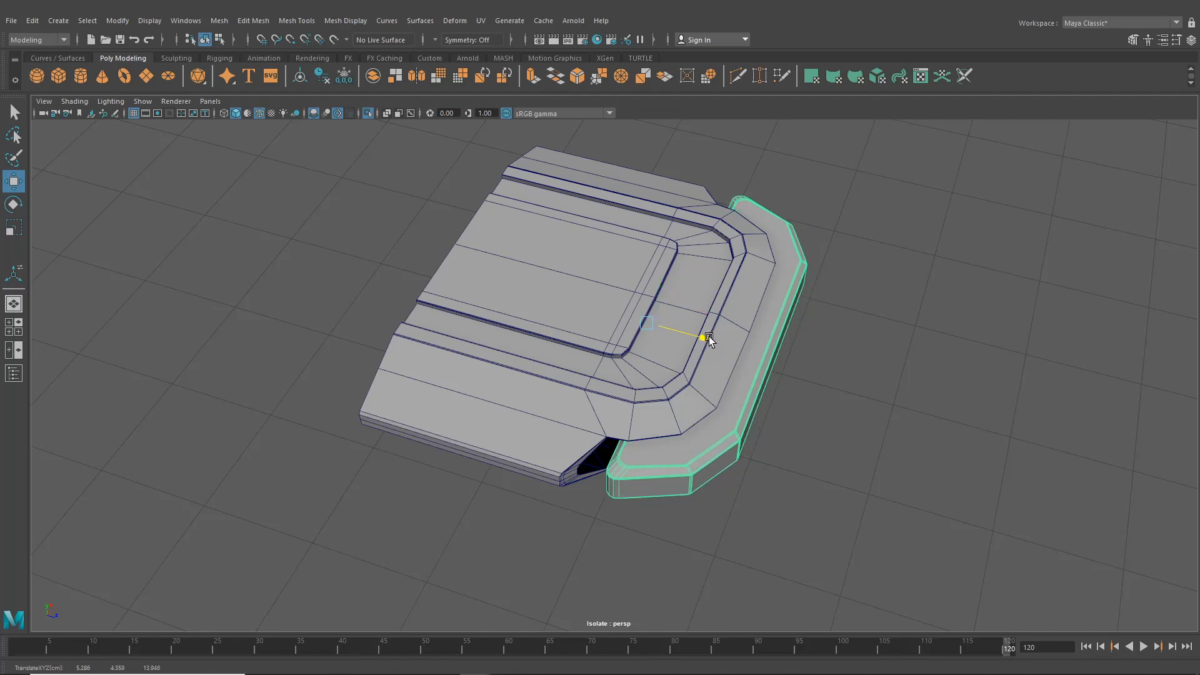
click(872, 439)
alt+drag(838, 431, 631, 288)
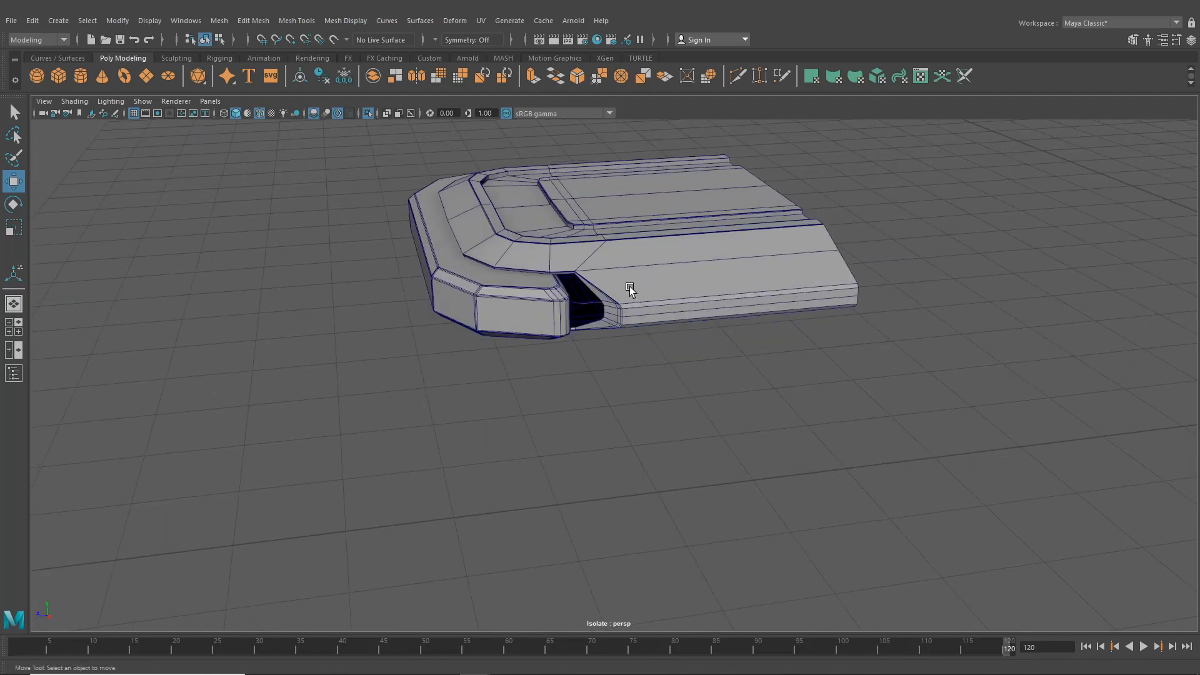
- Duplicate the U-shaped band of recessed faces around the cover's center panel as a separate strip
click(630, 286)
click(588, 398)
alt+drag(587, 399, 590, 329)
click(734, 417)
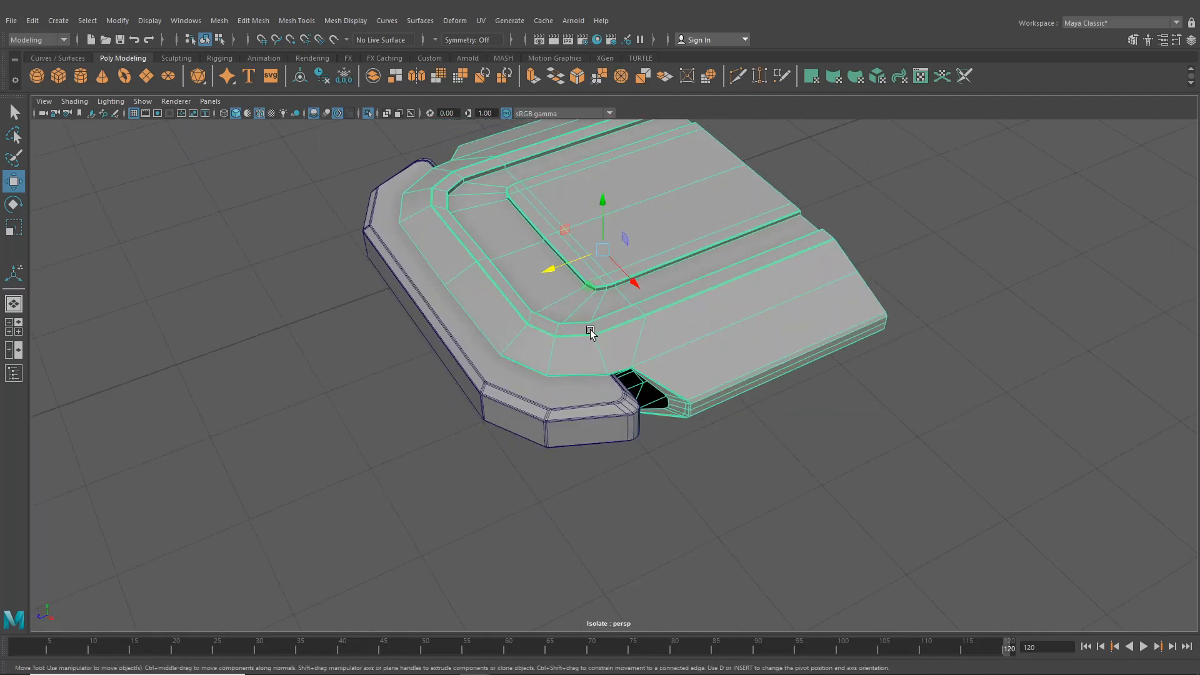
alt+middle_drag(590, 329, 654, 429)
scroll(655, 431, up, 3)
alt+drag(656, 430, 716, 428)
mouse_move(594, 343)
right_down()
mouse_move(601, 361)
mouse_move(594, 352)
right_up()
click(570, 351)
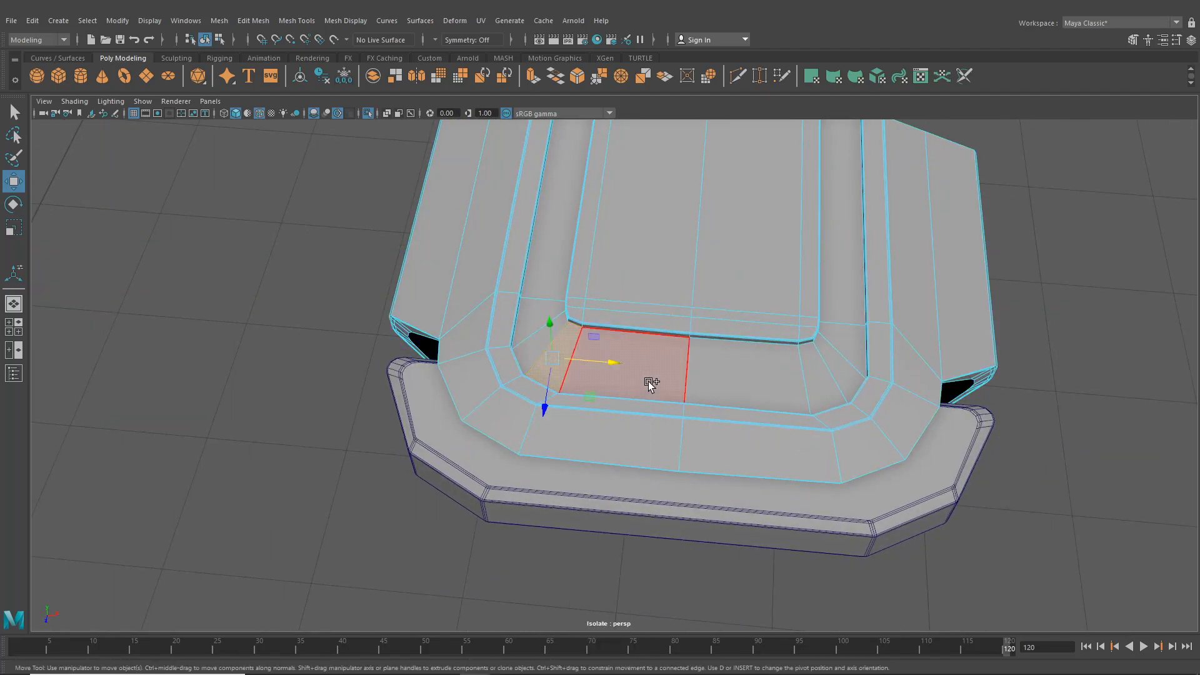
shift+double_click(651, 384)
scroll(688, 388, down, 4)
alt+drag(717, 394, 584, 359)
click(250, 23)
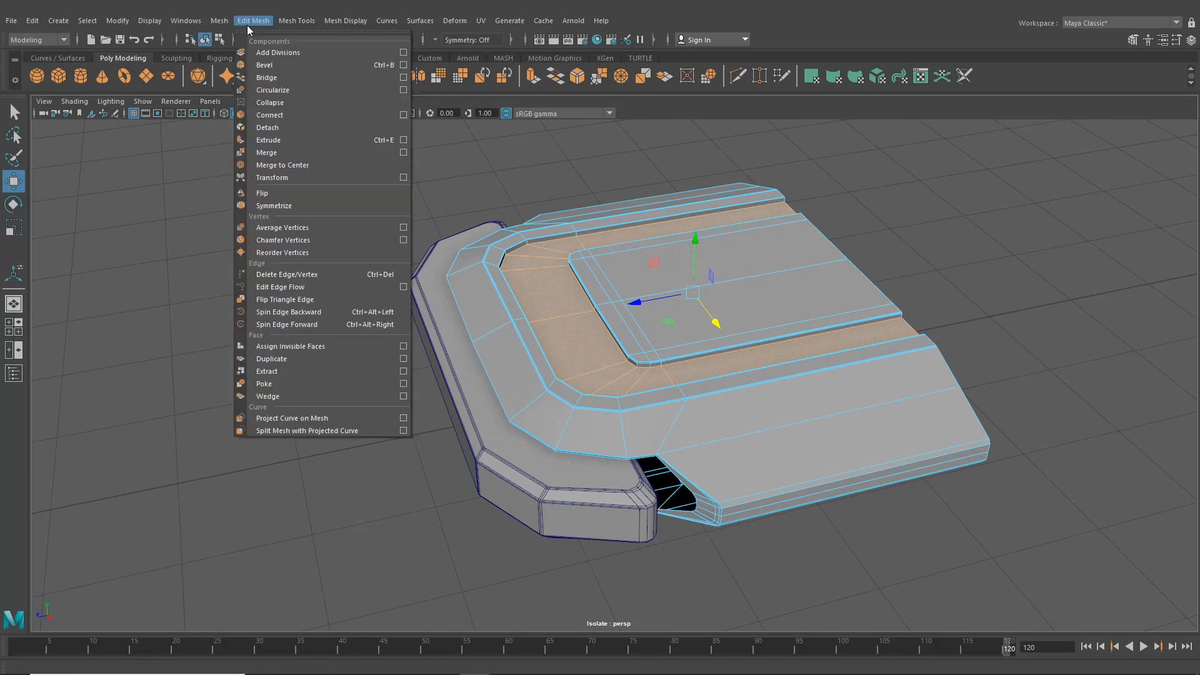
mouse_move(223, 22)
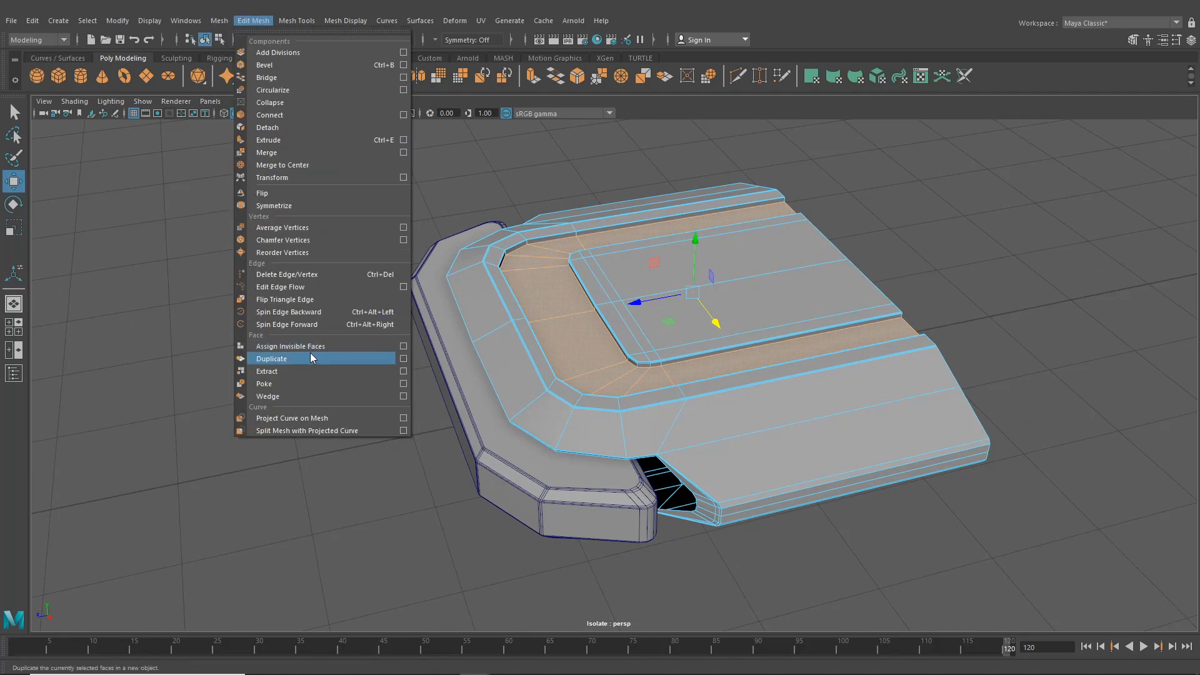
click(310, 355)
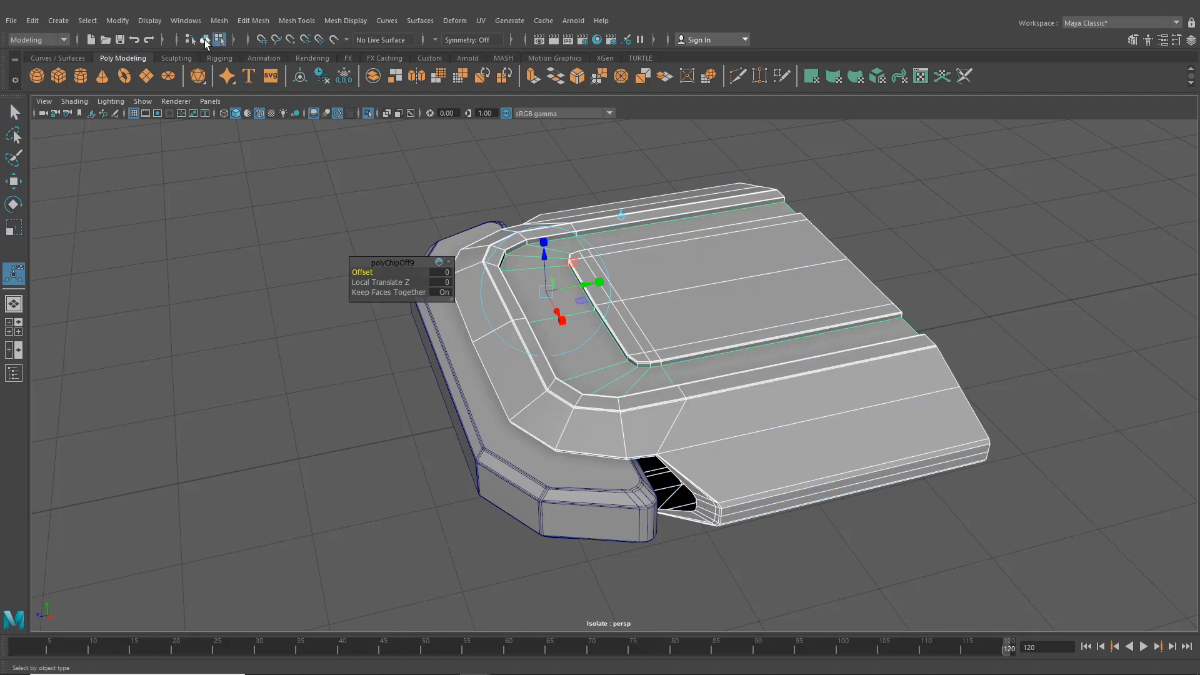
click(243, 274)
- Shift the duplicated strip's inner-edge vertices on one side slightly away from the center panel
alt+drag(551, 350, 537, 394)
click(507, 369)
right_drag(509, 317, 447, 318)
alt+drag(542, 363, 640, 400)
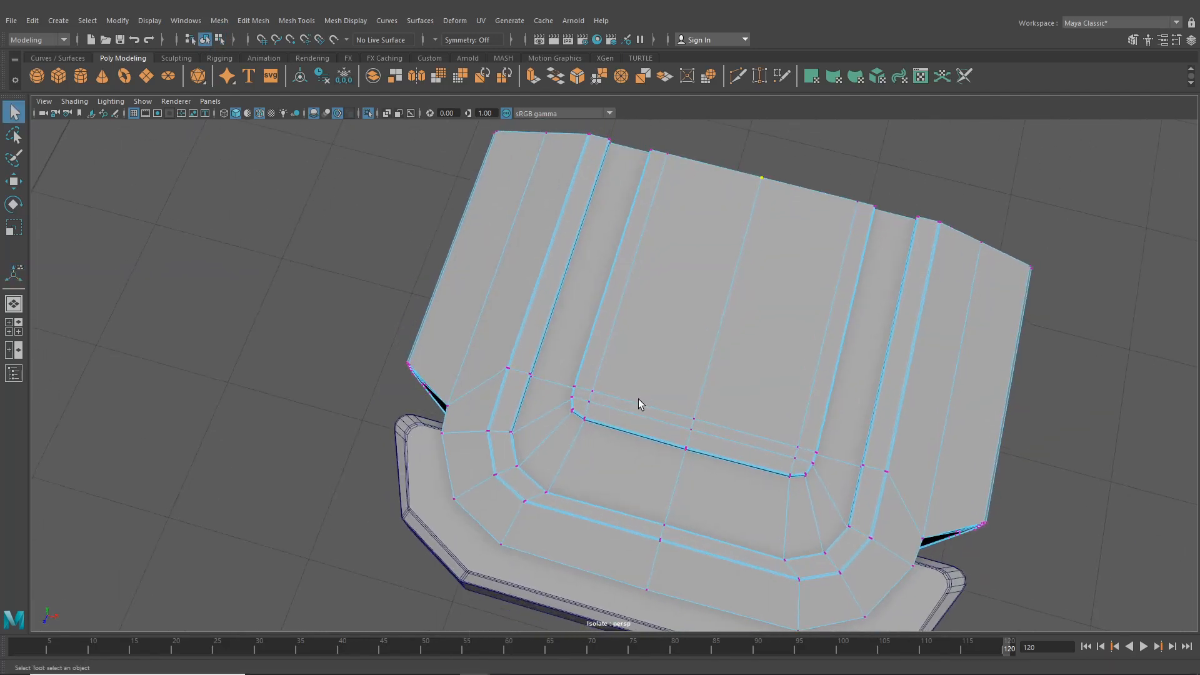
click(217, 39)
click(206, 39)
click(582, 458)
right_drag(576, 318, 517, 320)
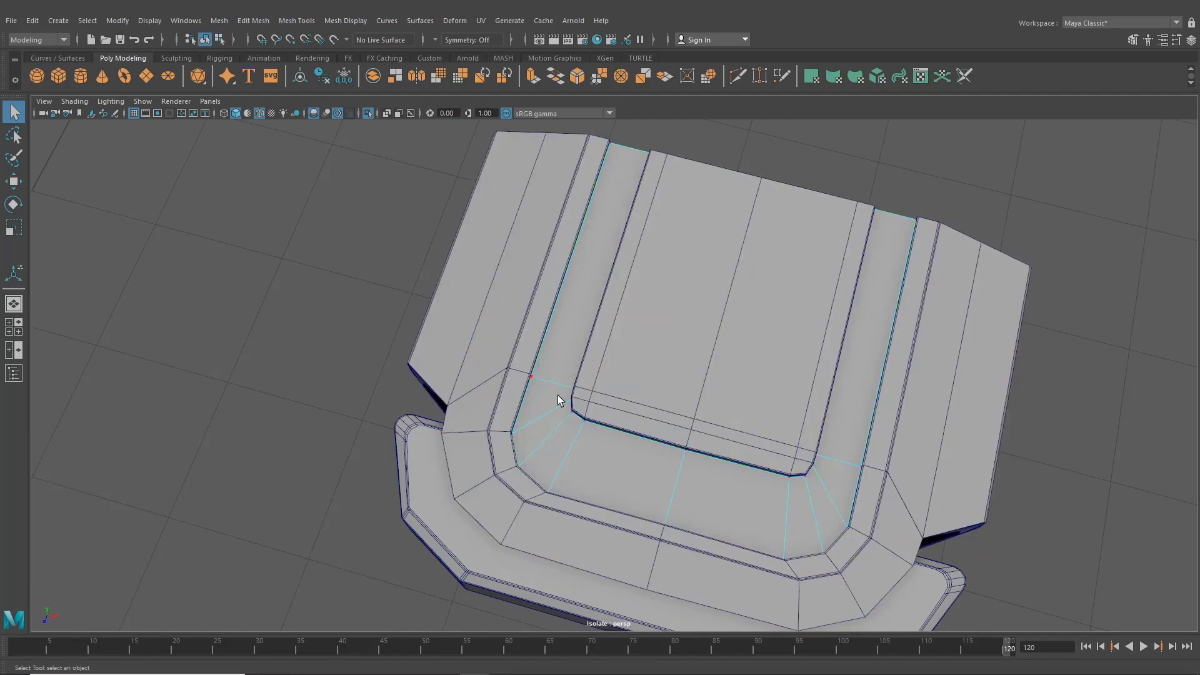
alt+drag(560, 401, 583, 183)
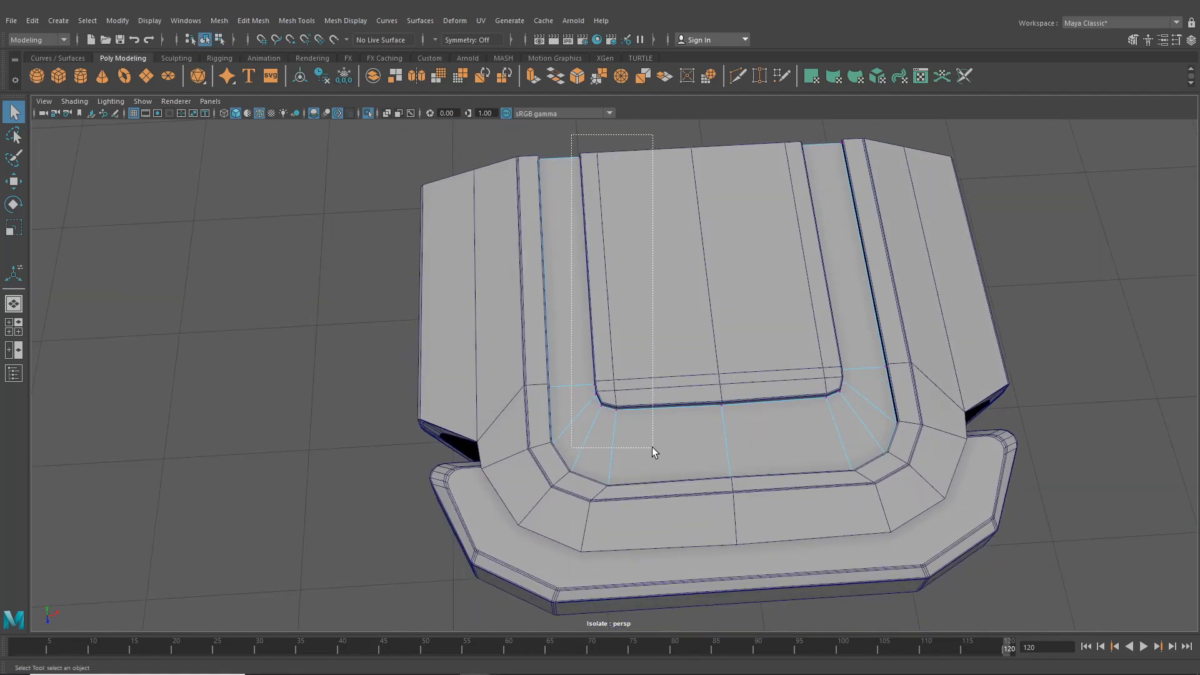
key(w)
drag(657, 283, 654, 275)
alt+middle_drag(654, 275, 570, 307)
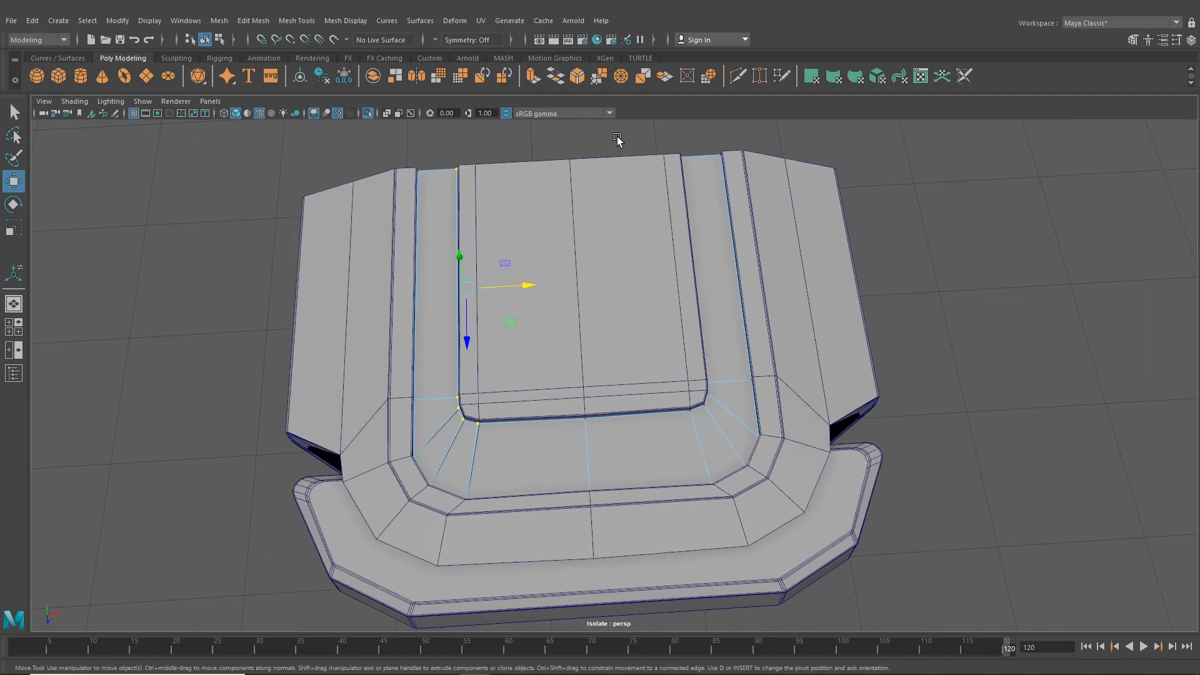
- Shift the strip's opposite inner side and front inner vertices slightly away from the center panel
alt+drag(715, 423, 762, 313)
alt+drag(440, 352, 445, 369)
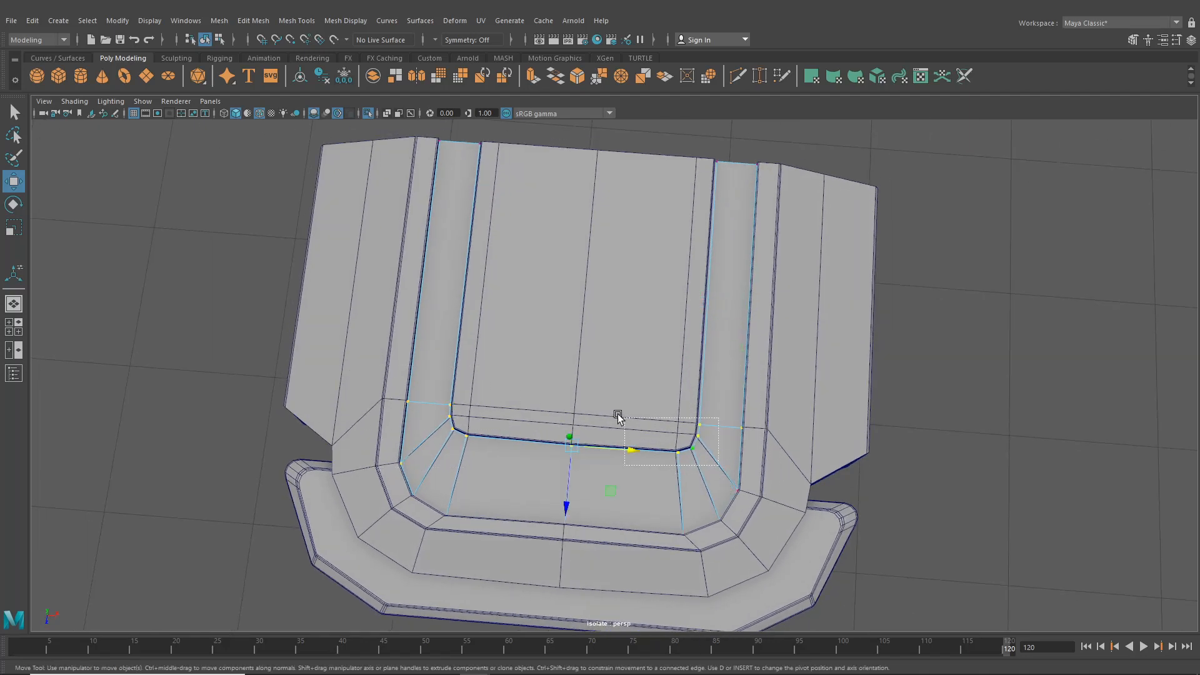
drag(563, 491, 572, 143)
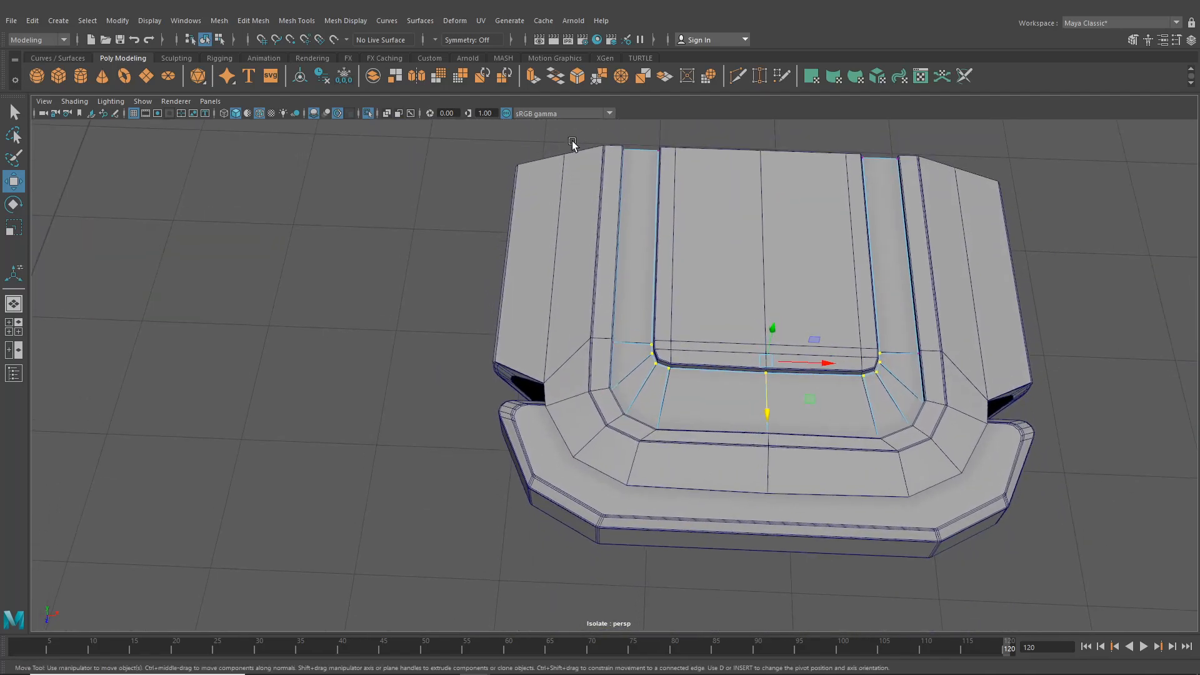
- Move the strip's outer-edge vertices on both long sides slightly inward from the cover's raised rim
alt+middle_drag(645, 387, 509, 409)
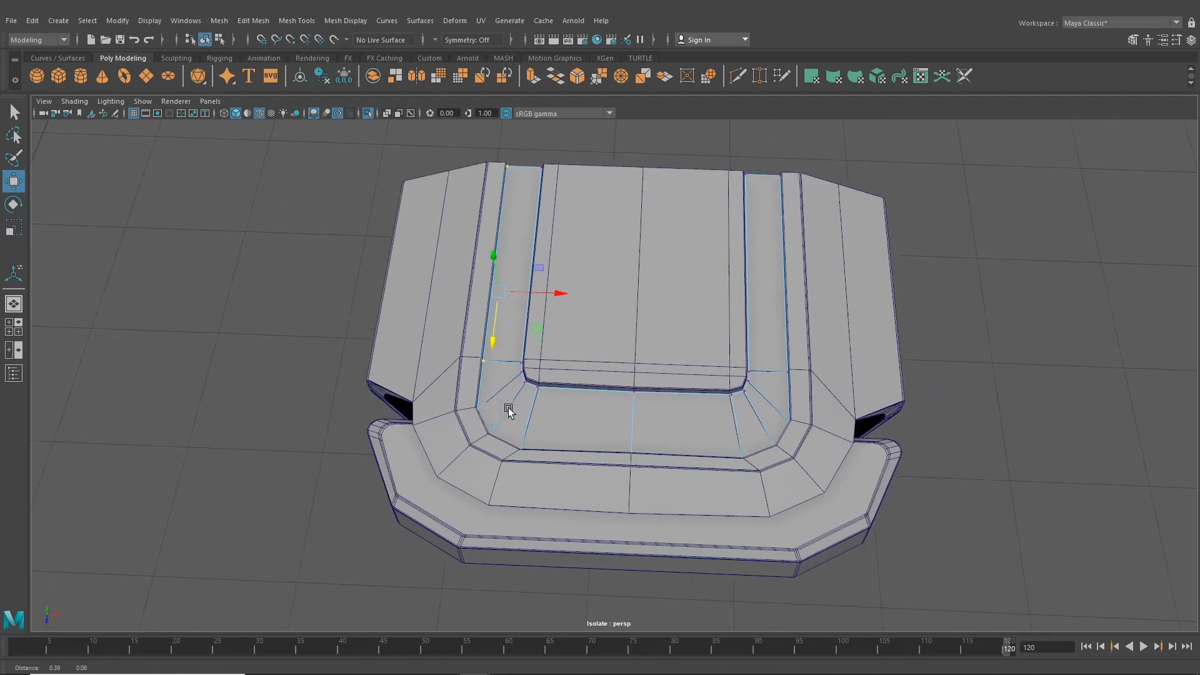
alt+right_drag(509, 409, 541, 395)
drag(553, 298, 556, 297)
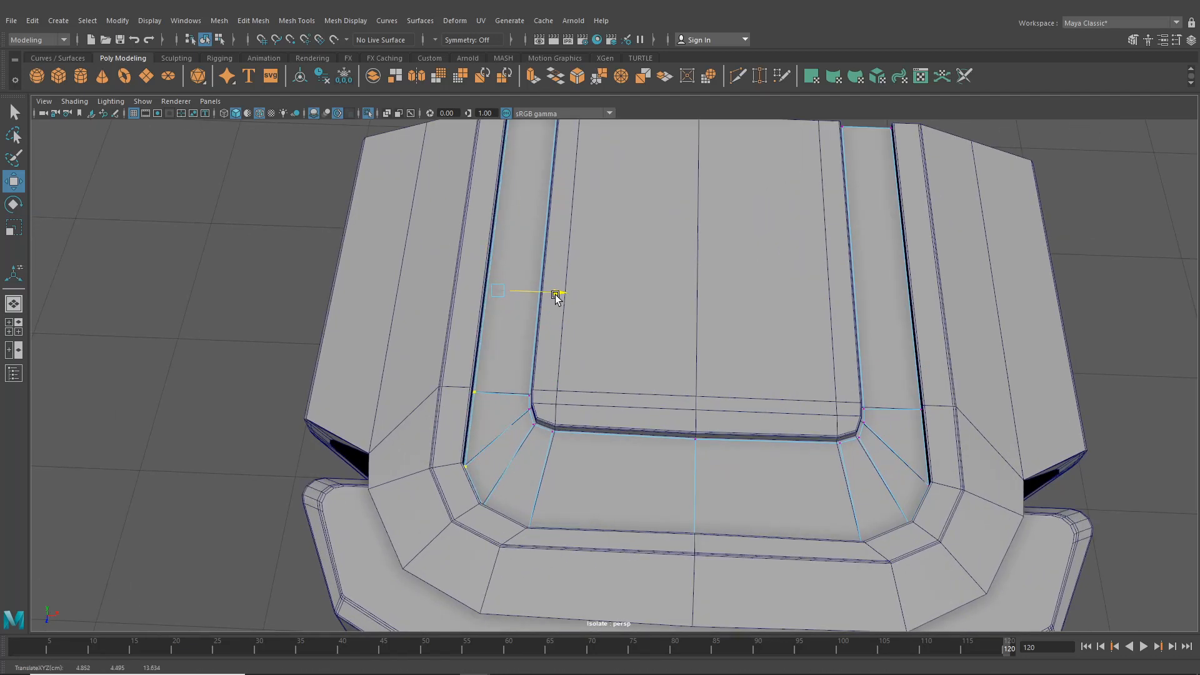
scroll(625, 350, down, 1)
alt+middle_drag(816, 441, 707, 446)
drag(955, 606, 742, 129)
drag(822, 313, 821, 315)
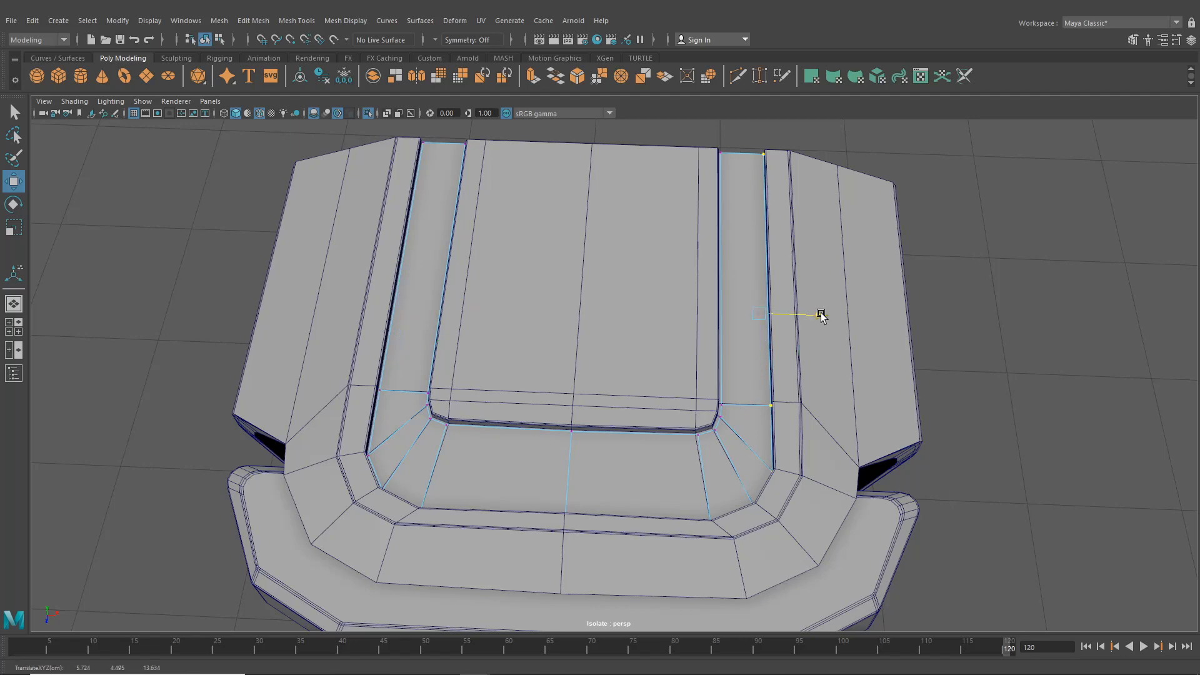
- Move the strip's front outer-edge vertices slightly back toward the center panel and return to object mode
alt+drag(785, 406, 655, 382)
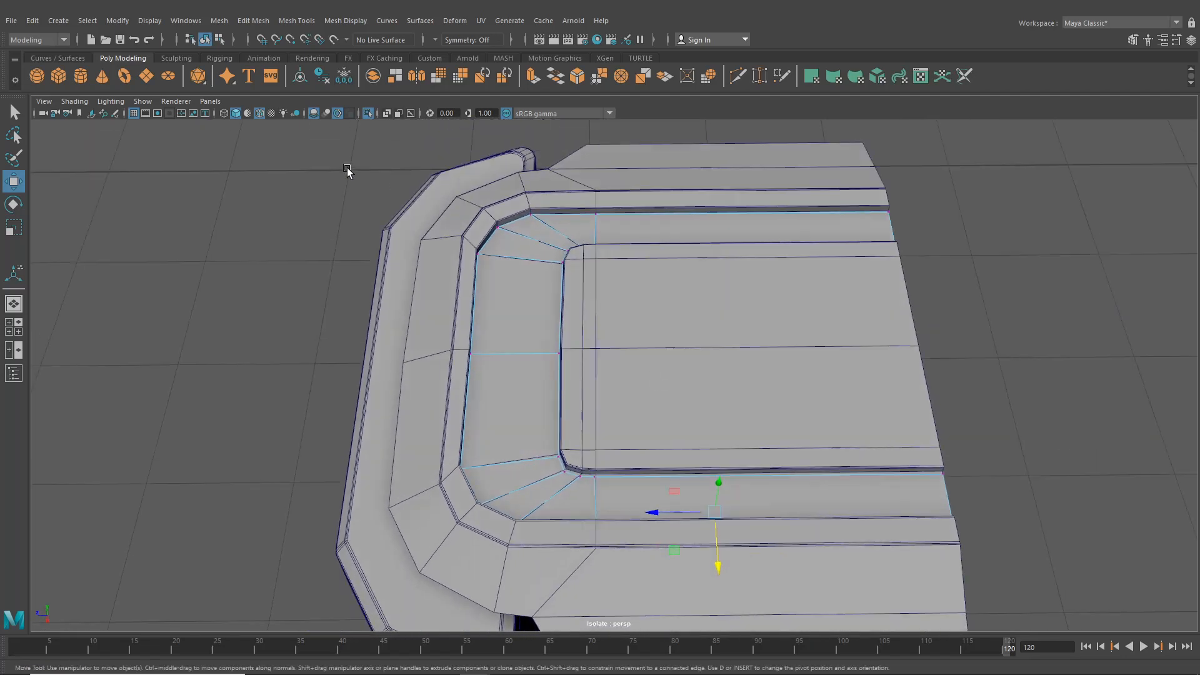
drag(354, 176, 531, 574)
alt+middle_drag(532, 562, 613, 583)
scroll(614, 583, up, 2)
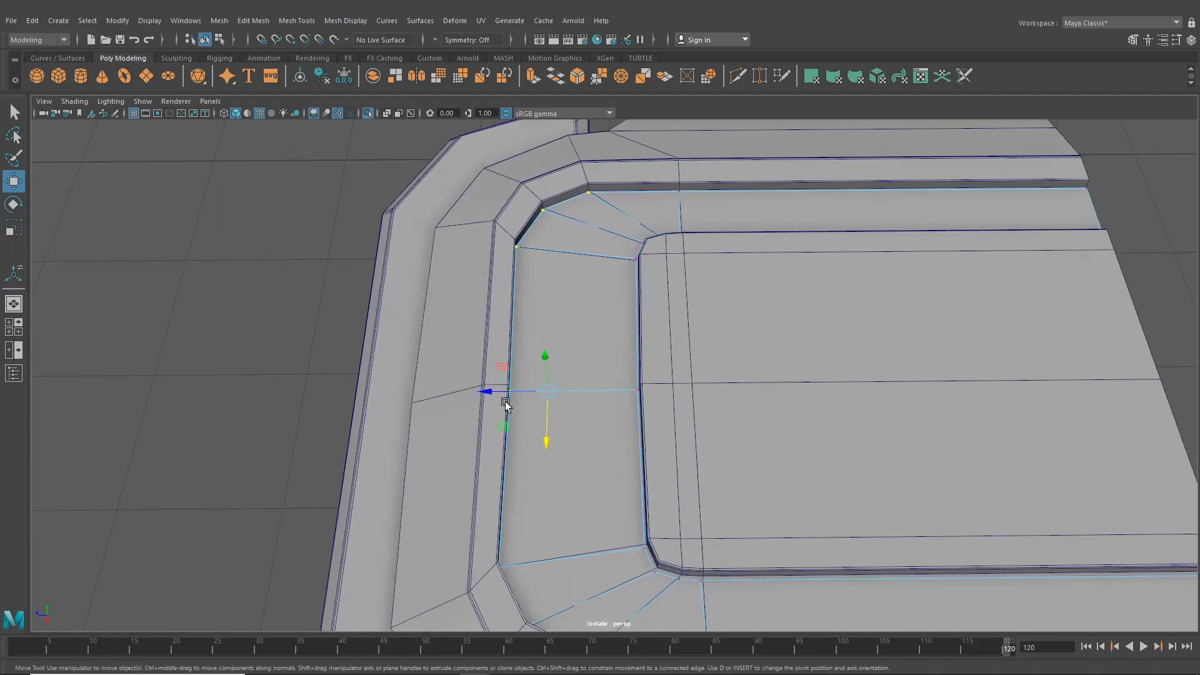
drag(488, 393, 488, 394)
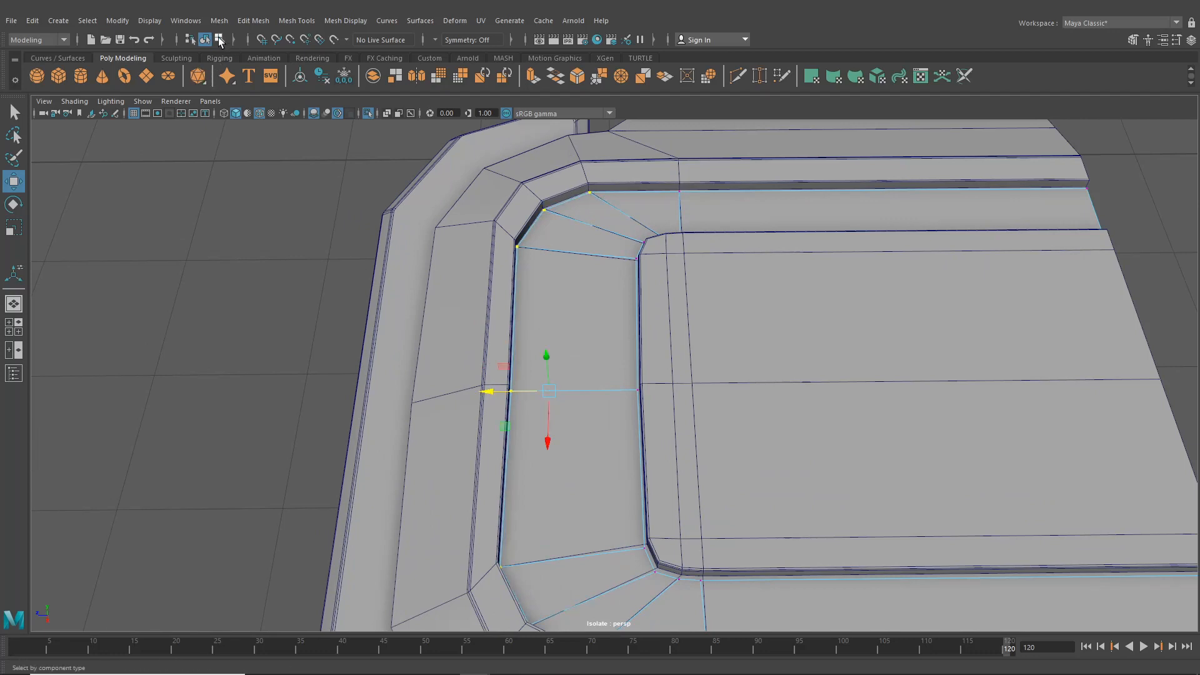
click(218, 39)
click(205, 40)
- Center the strip's pivot and raise the strip slightly within the recess
alt+drag(550, 341, 594, 271)
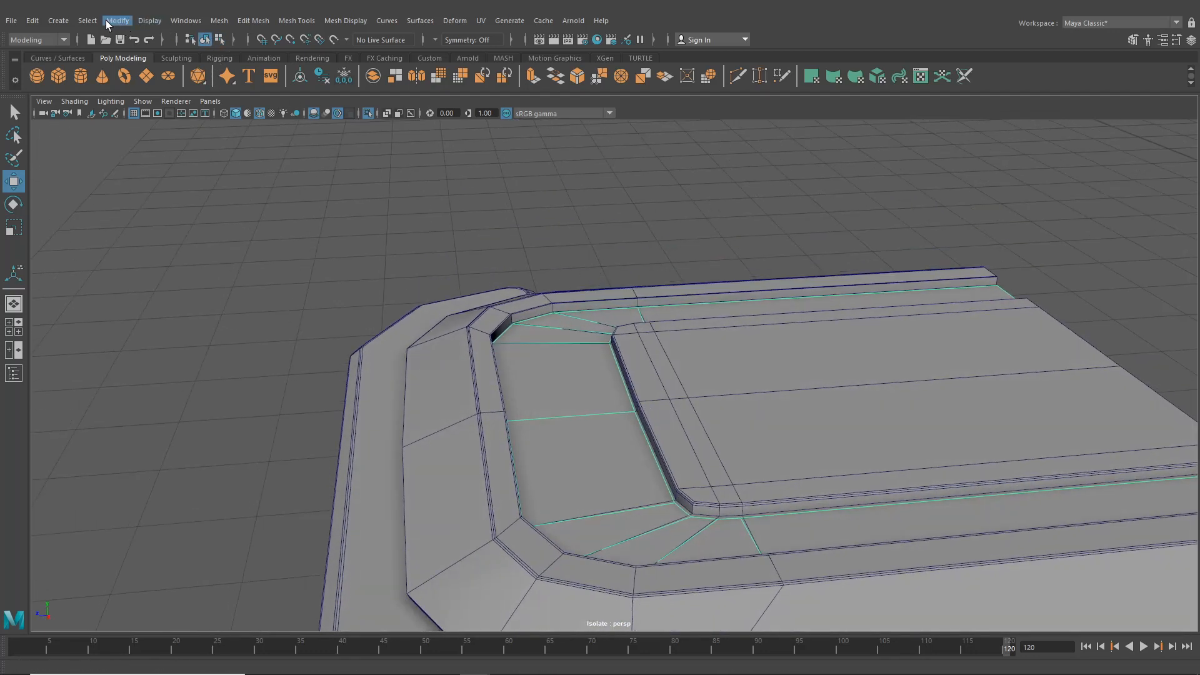
click(233, 23)
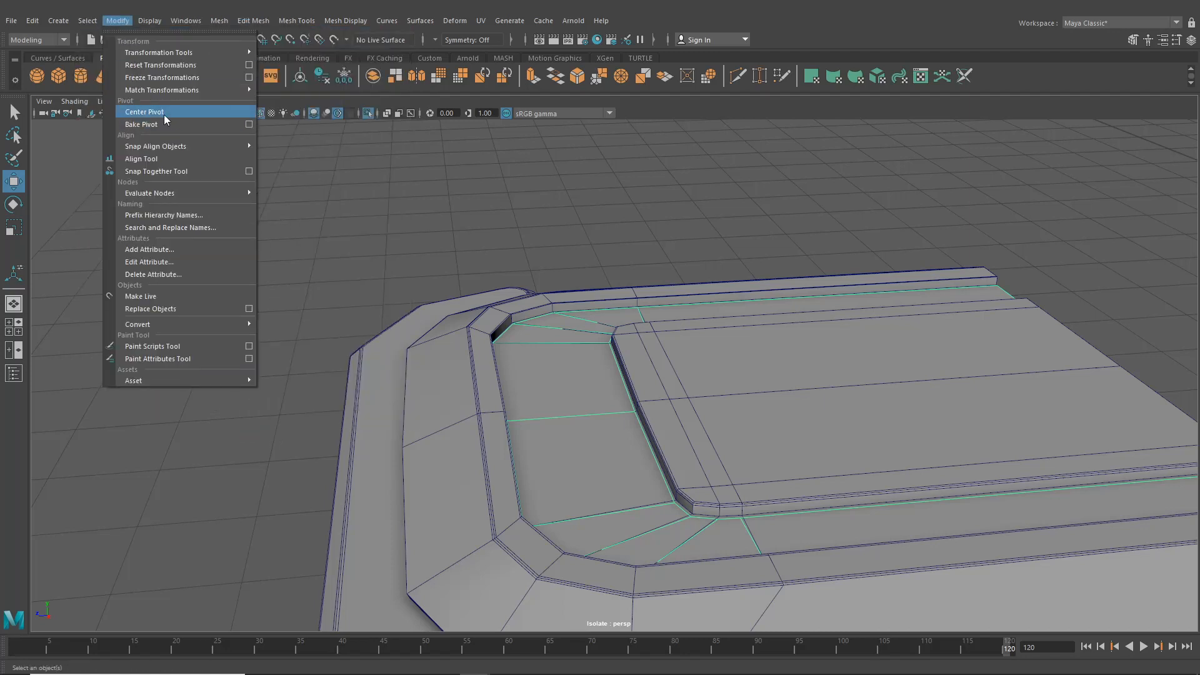
click(163, 115)
alt+middle_drag(661, 352, 583, 336)
alt+drag(653, 381, 682, 354)
drag(760, 335, 758, 327)
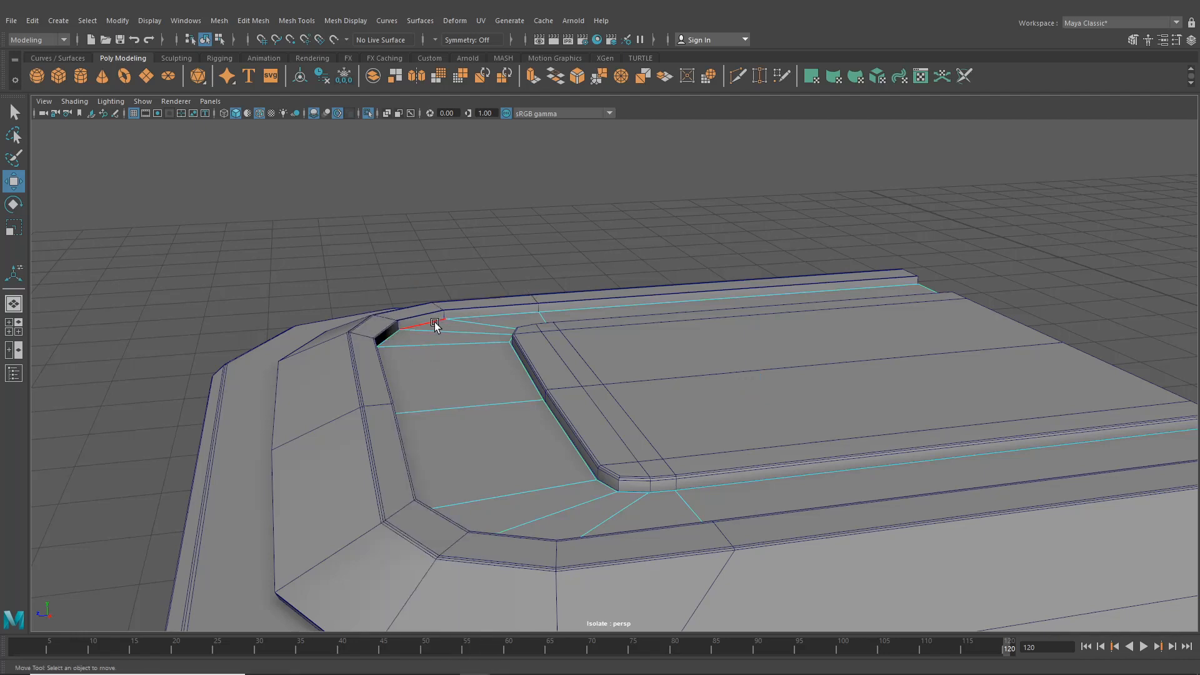
- Extrude the strip's inner and outer border edges upward along the recess walls
alt+drag(914, 374, 885, 315)
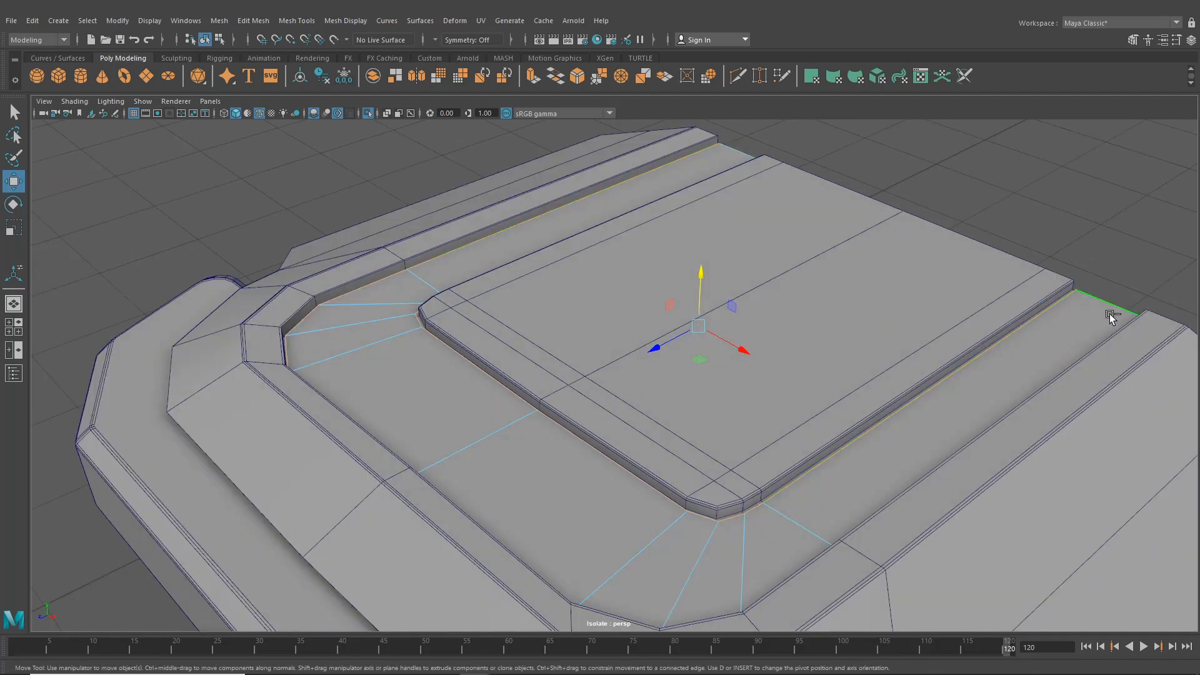
key(ctrl+e)
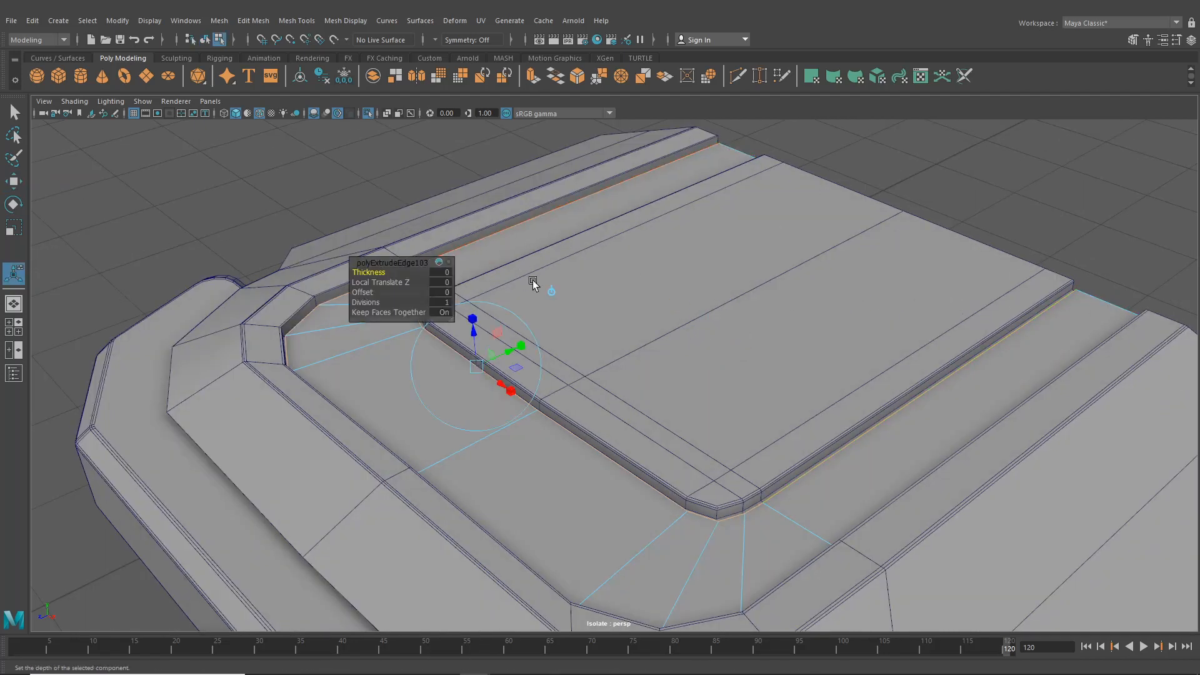
alt+drag(555, 294, 679, 288)
alt+right_drag(679, 368, 721, 385)
alt+middle_drag(676, 386, 661, 316)
alt+right_drag(661, 316, 758, 291)
drag(949, 250, 911, 340)
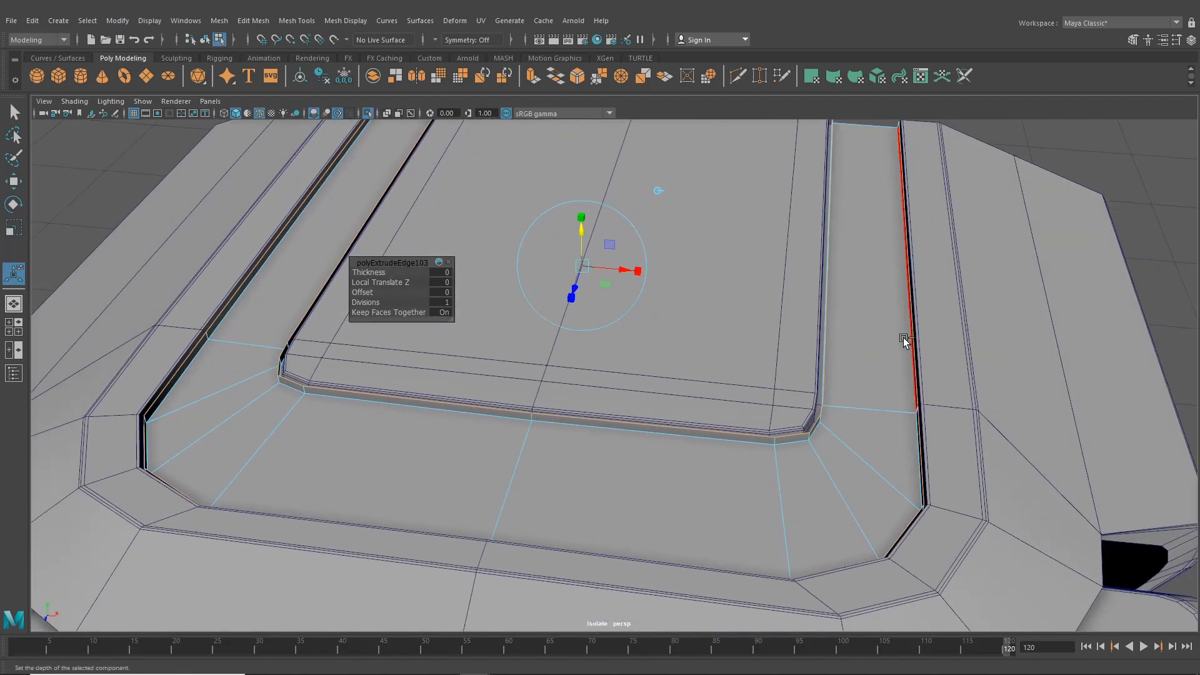
- Extrude the strip's border edges again with a Local Translate Z of -0.015, and return to object mode
key(ctrl+e)
mouse_move(423, 421)
mouse_down()
mouse_move(402, 429)
mouse_move(413, 423)
mouse_up()
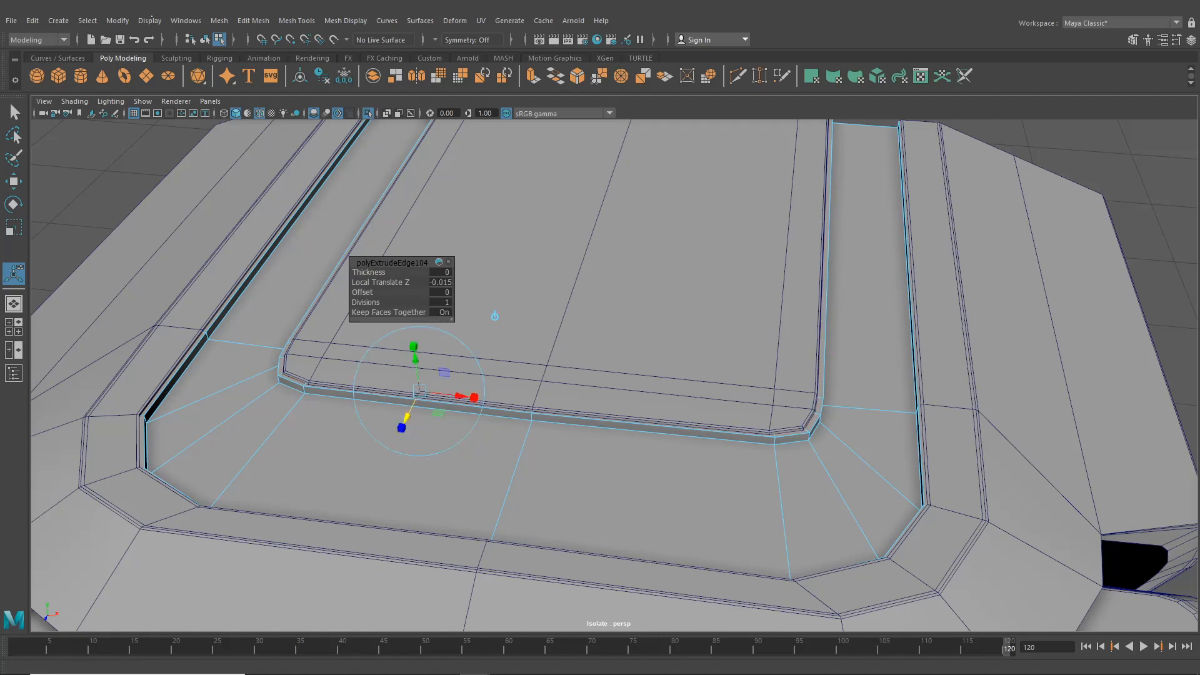
click(205, 40)
scroll(265, 217, down, 4)
click(266, 217)
alt+drag(424, 321, 433, 369)
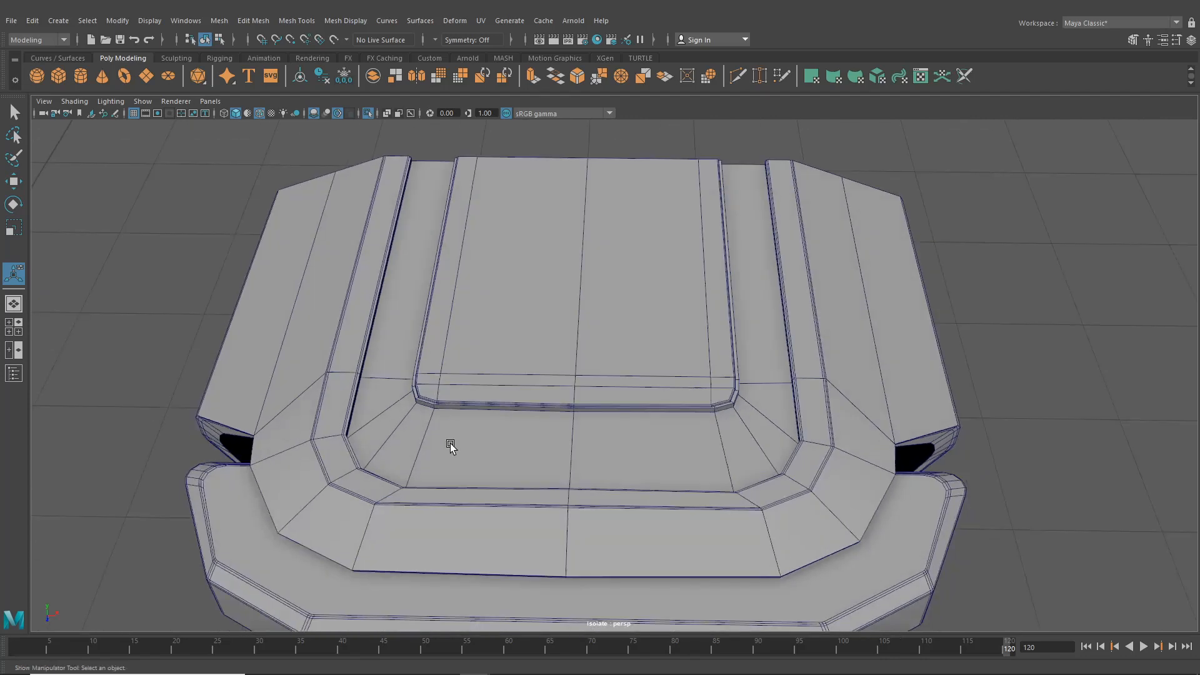
- Insert edge loops along the recessed strip's inner wall, near its upper border and its base, to sharpen those edges
click(498, 444)
scroll(499, 444, up, 4)
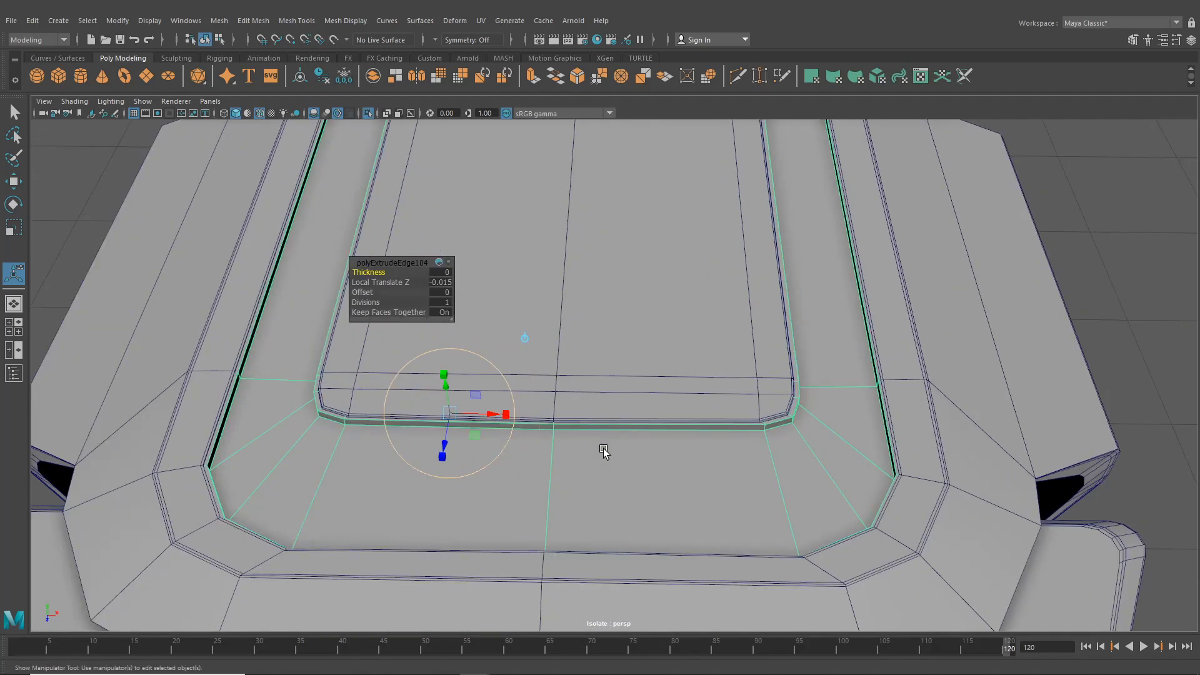
click(307, 23)
click(321, 116)
alt+drag(691, 393, 542, 357)
scroll(616, 420, up, 3)
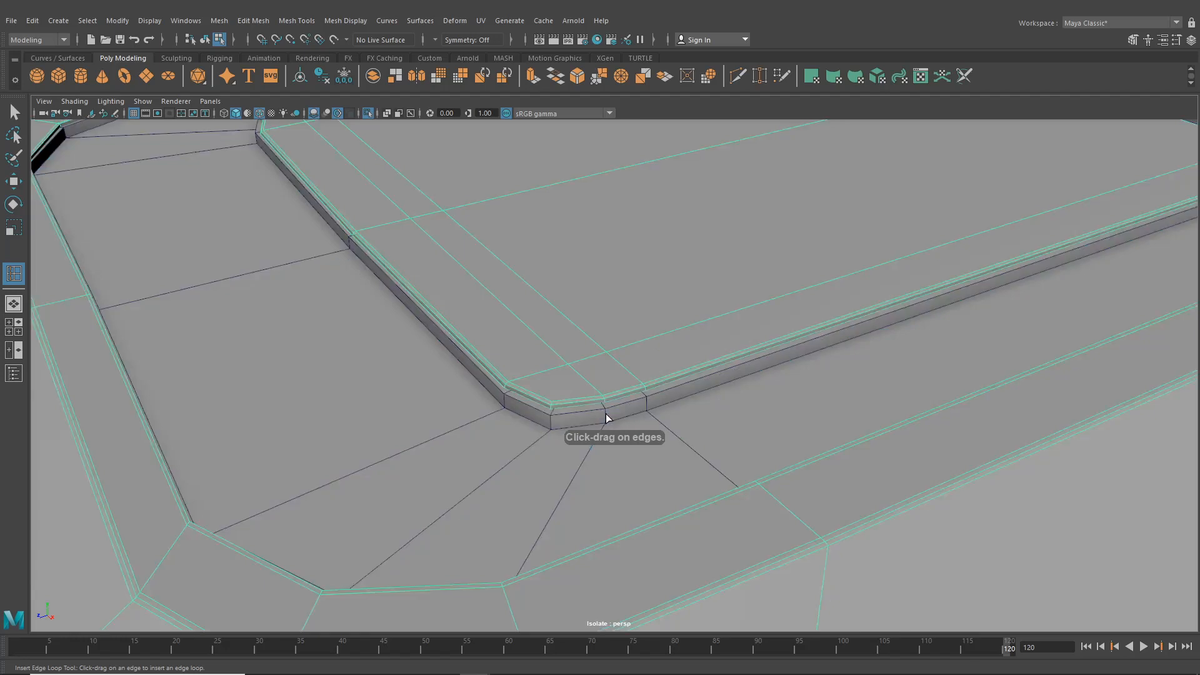
drag(608, 414, 610, 414)
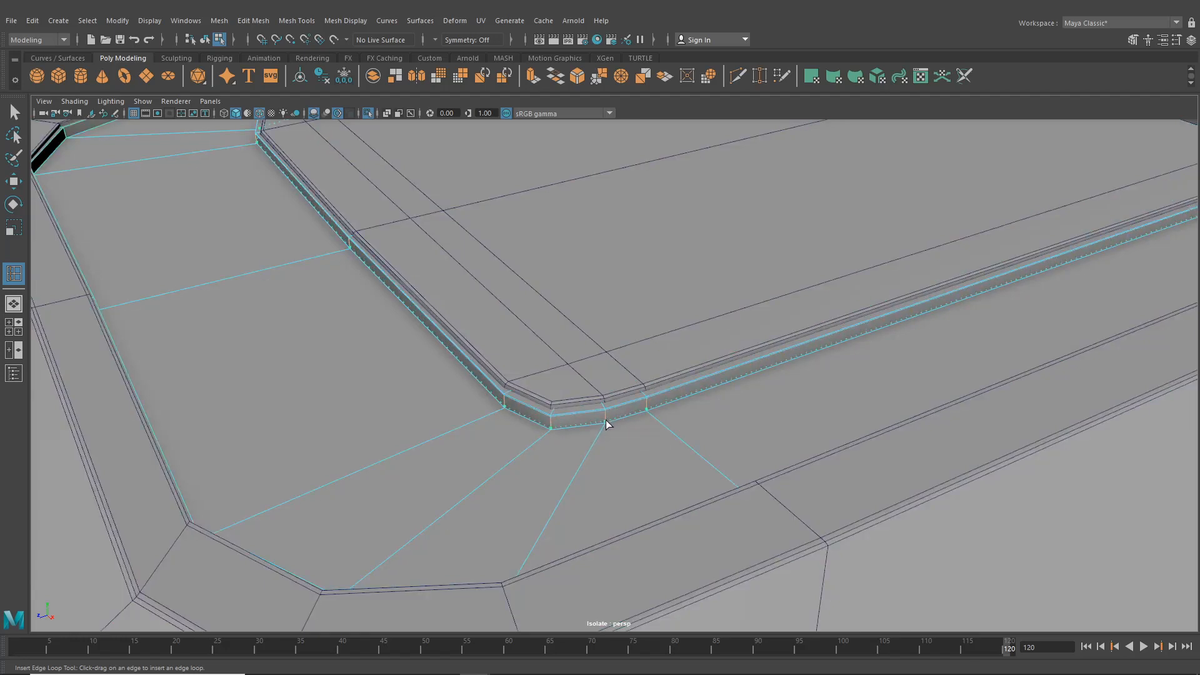
drag(606, 420, 606, 421)
alt+drag(606, 421, 542, 452)
alt+middle_drag(542, 452, 653, 387)
alt+drag(594, 404, 550, 406)
alt+middle_drag(550, 406, 719, 440)
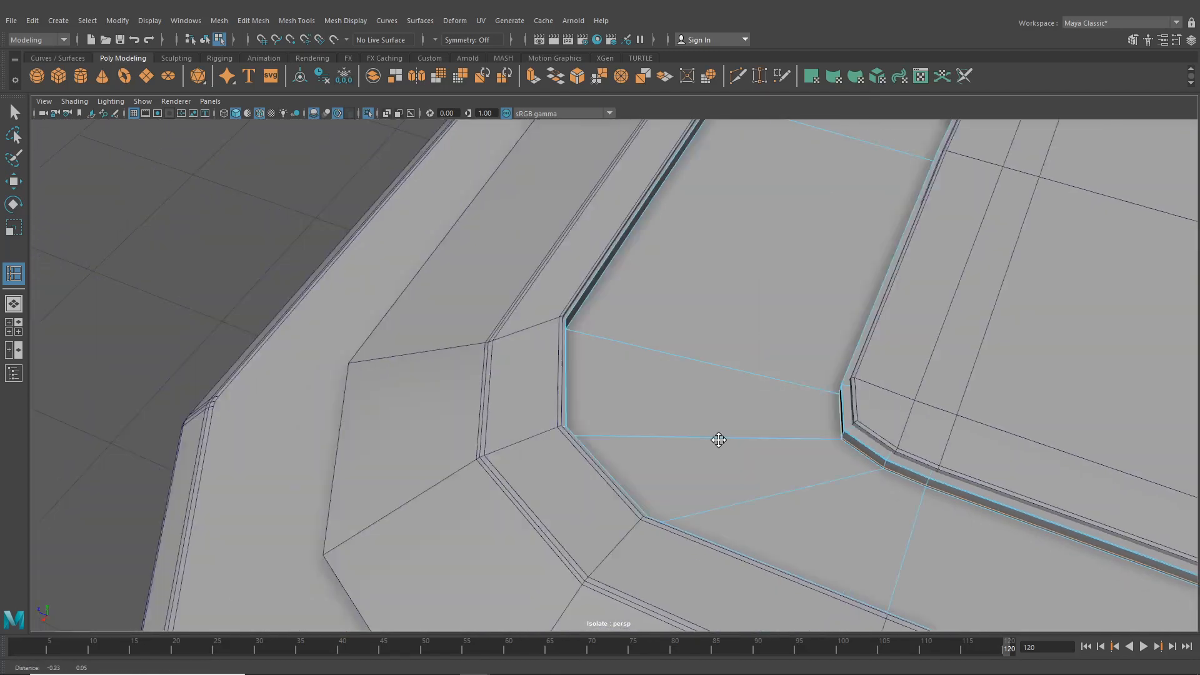
alt+drag(719, 440, 620, 374)
- Return to object mode and turn on smooth preview for the strip and the cover
click(14, 111)
key(F8)
alt+drag(341, 297, 487, 346)
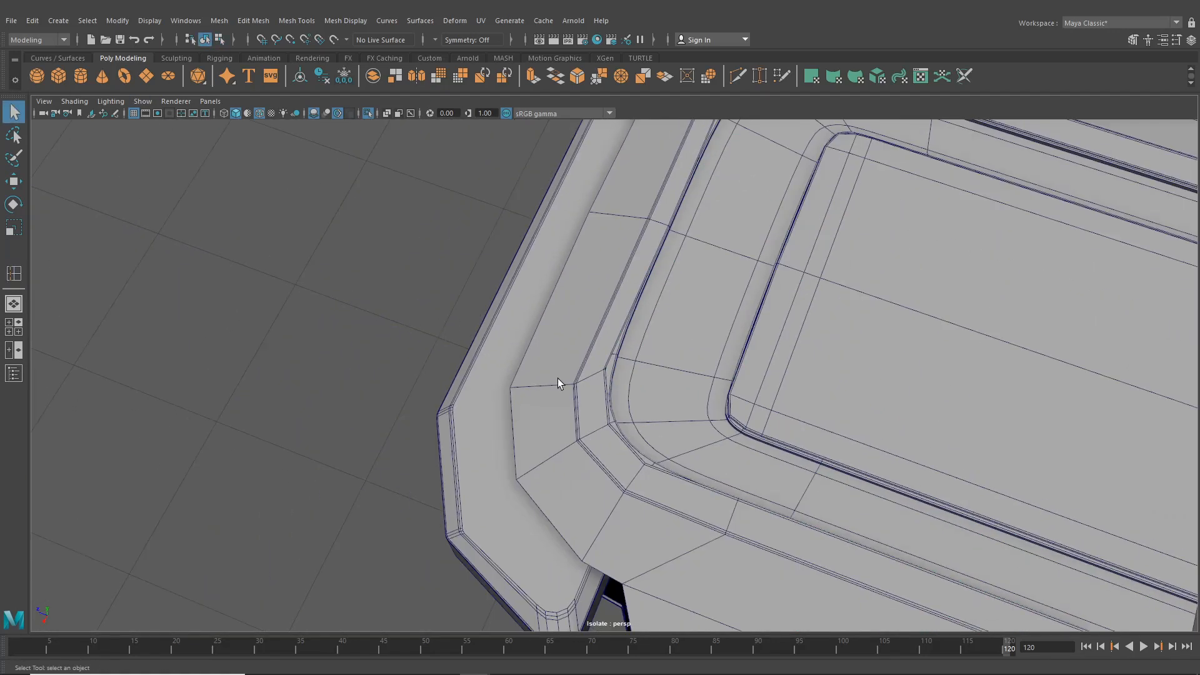
alt+drag(325, 287, 519, 264)
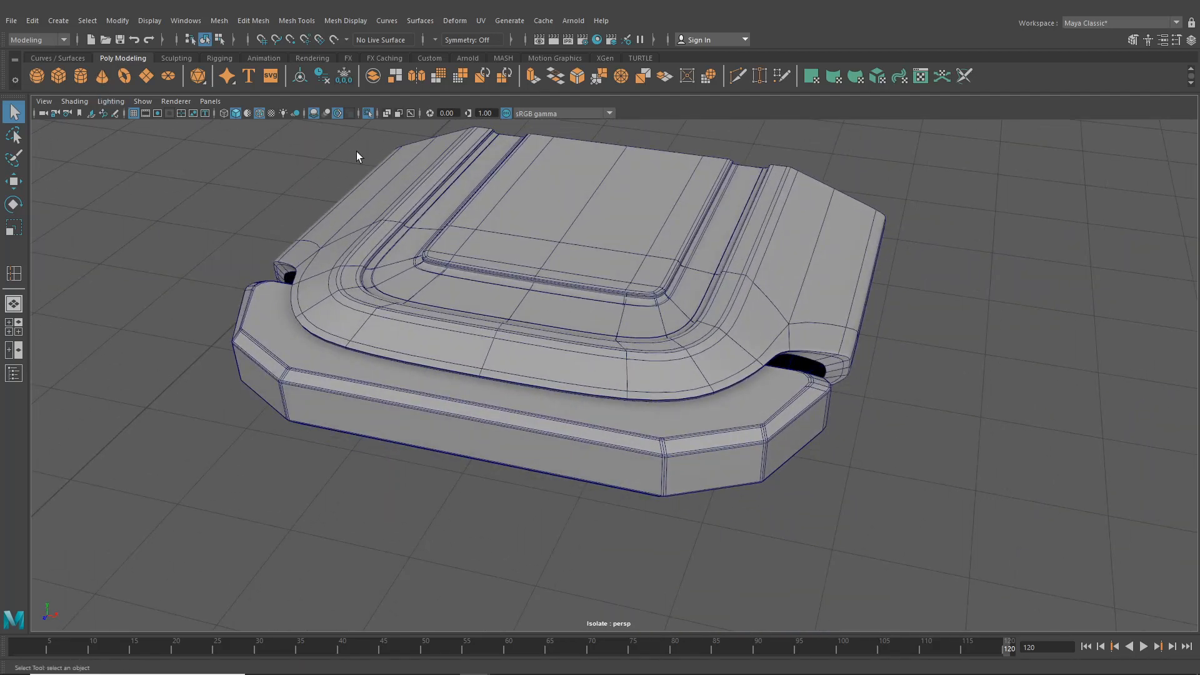
- Leave the current isolation and isolate the long slats, the recessed strip and the cover together
click(371, 118)
alt+right_drag(375, 140, 524, 360)
scroll(525, 354, up, 3)
click(481, 345)
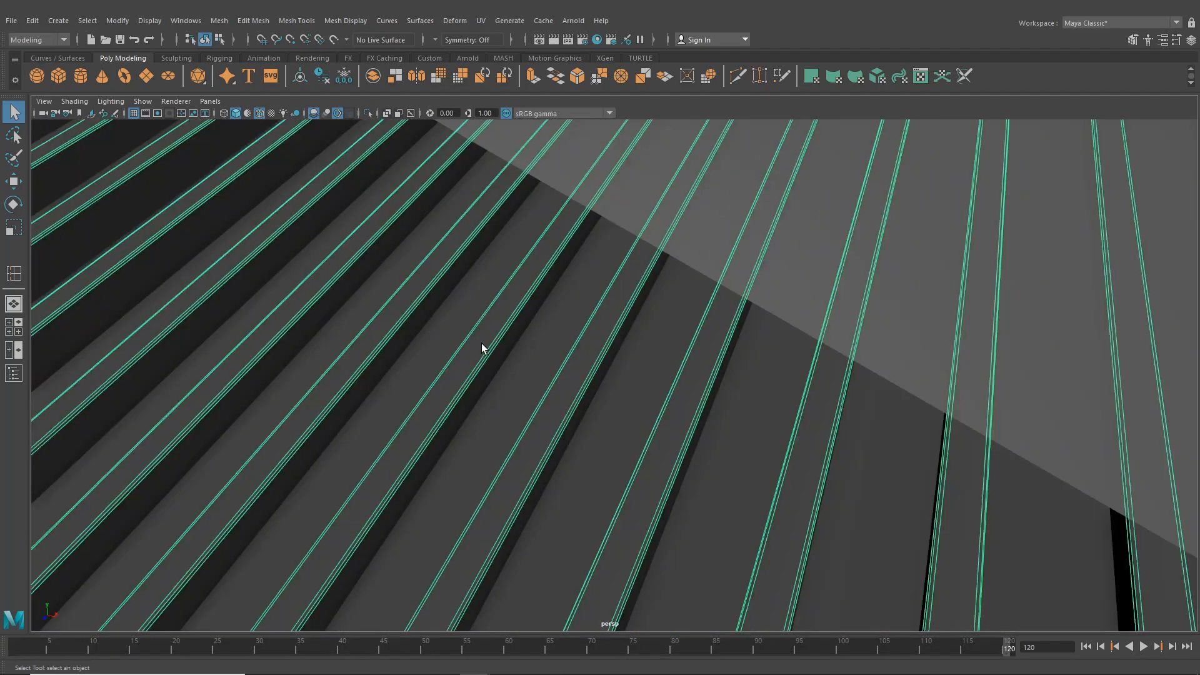
scroll(483, 341, down, 4)
alt+middle_drag(545, 250, 471, 607)
scroll(449, 426, up, 5)
alt+middle_drag(451, 413, 418, 265)
alt+right_drag(417, 265, 529, 447)
click(542, 294)
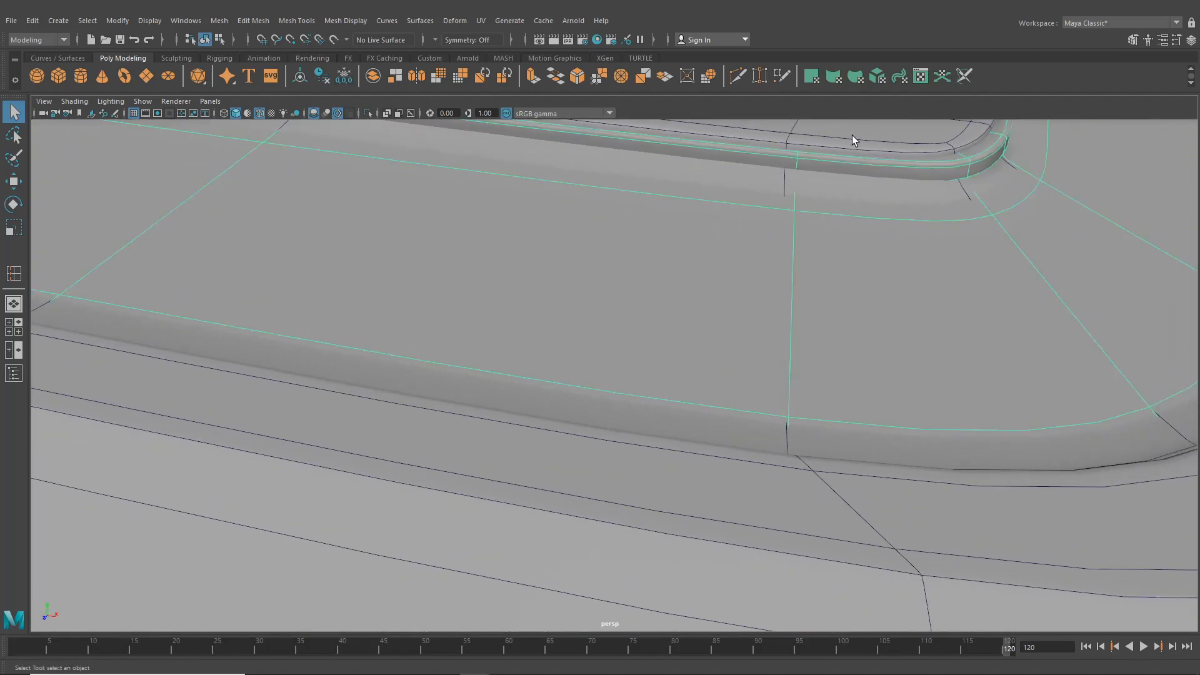
shift+click(853, 129)
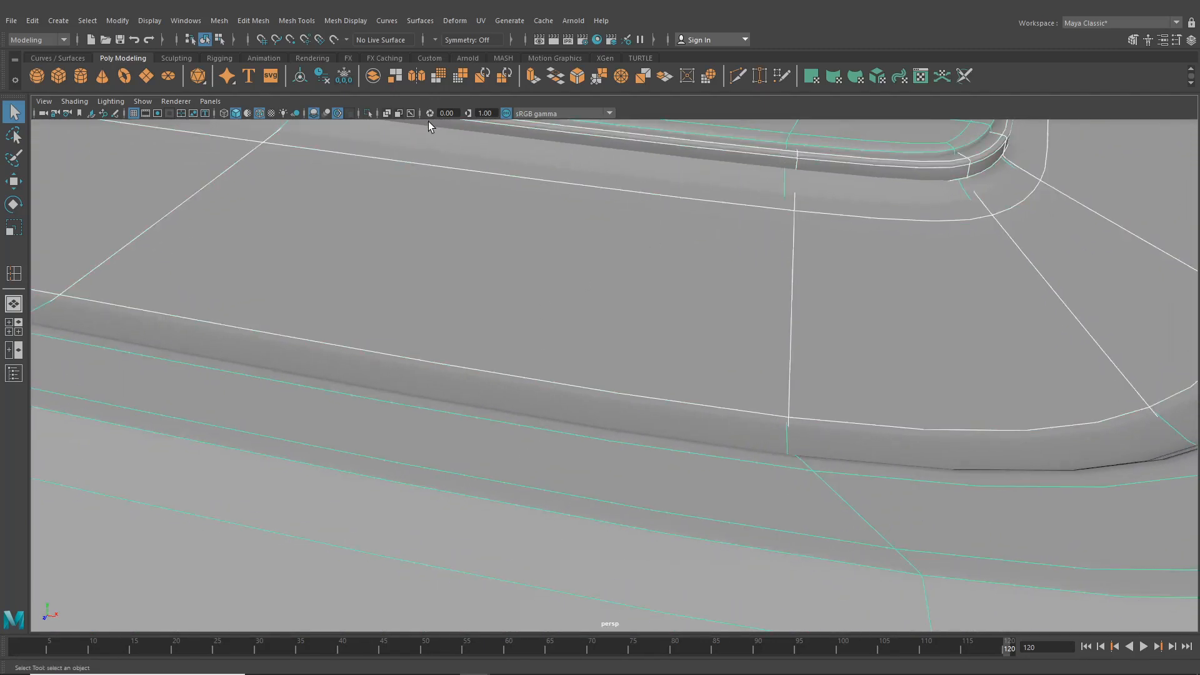
scroll(577, 305, down, 8)
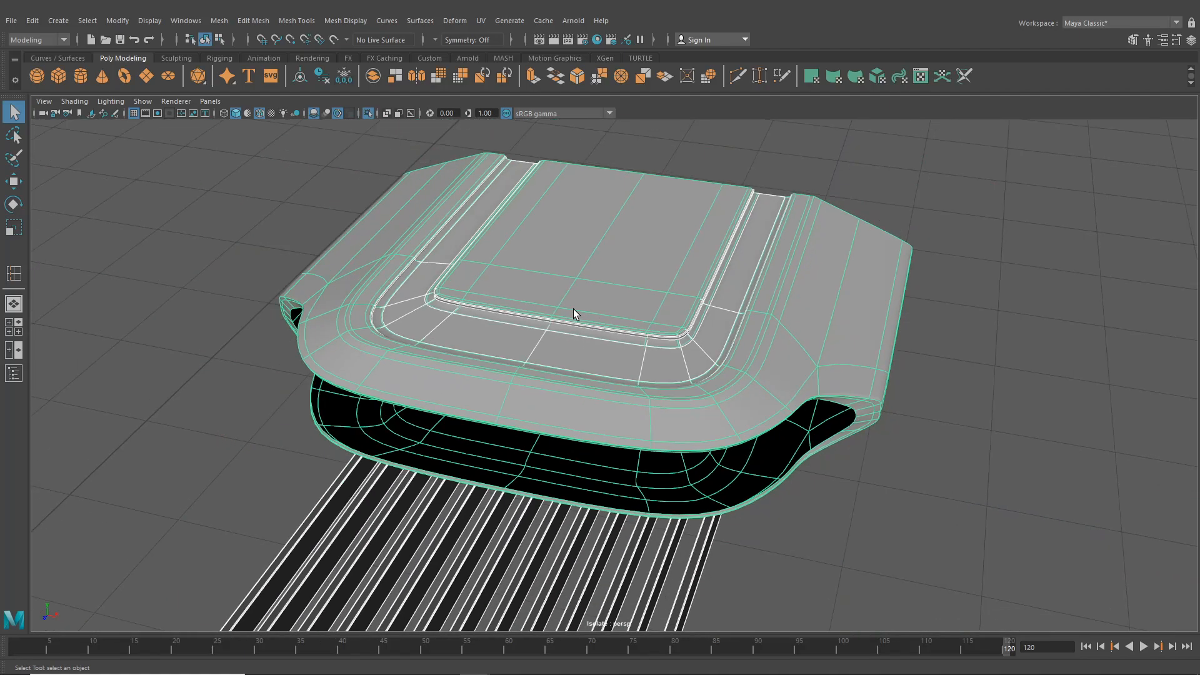
- Insert an edge loop on the cover around the base of the raised center panel's side wall, and return to object mode
click(839, 474)
scroll(692, 348, up, 6)
click(692, 348)
alt+drag(692, 349, 565, 344)
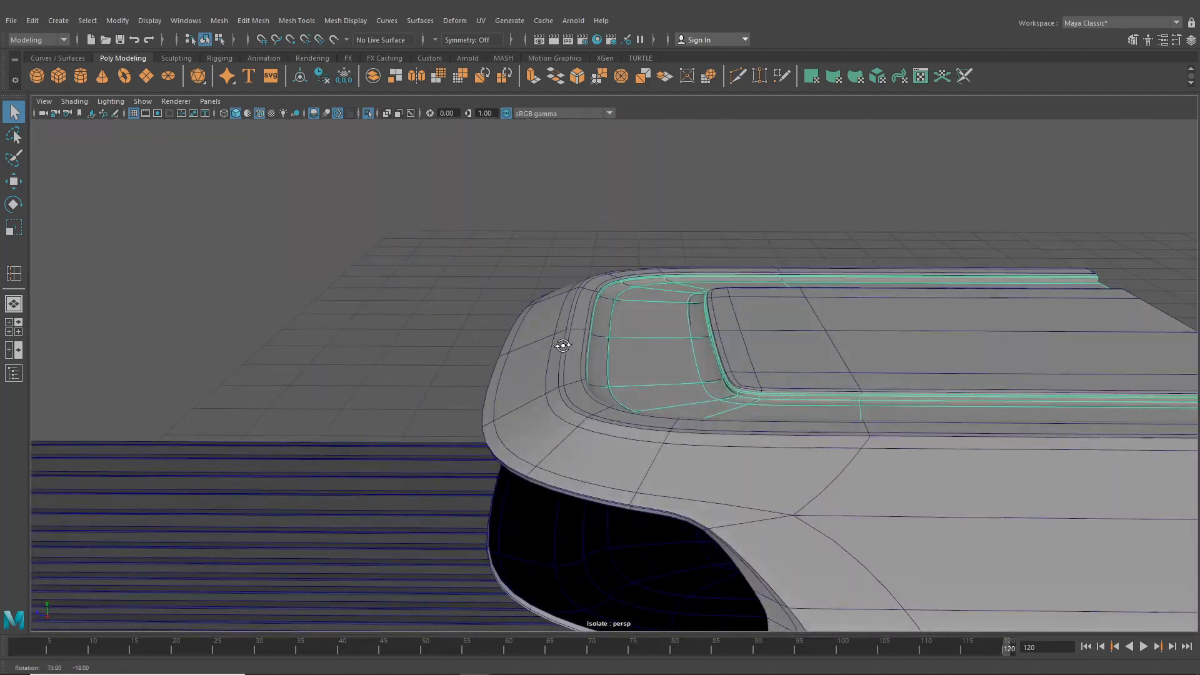
alt+middle_drag(565, 343, 407, 332)
alt+right_drag(407, 332, 509, 322)
click(508, 322)
alt+drag(508, 321, 600, 306)
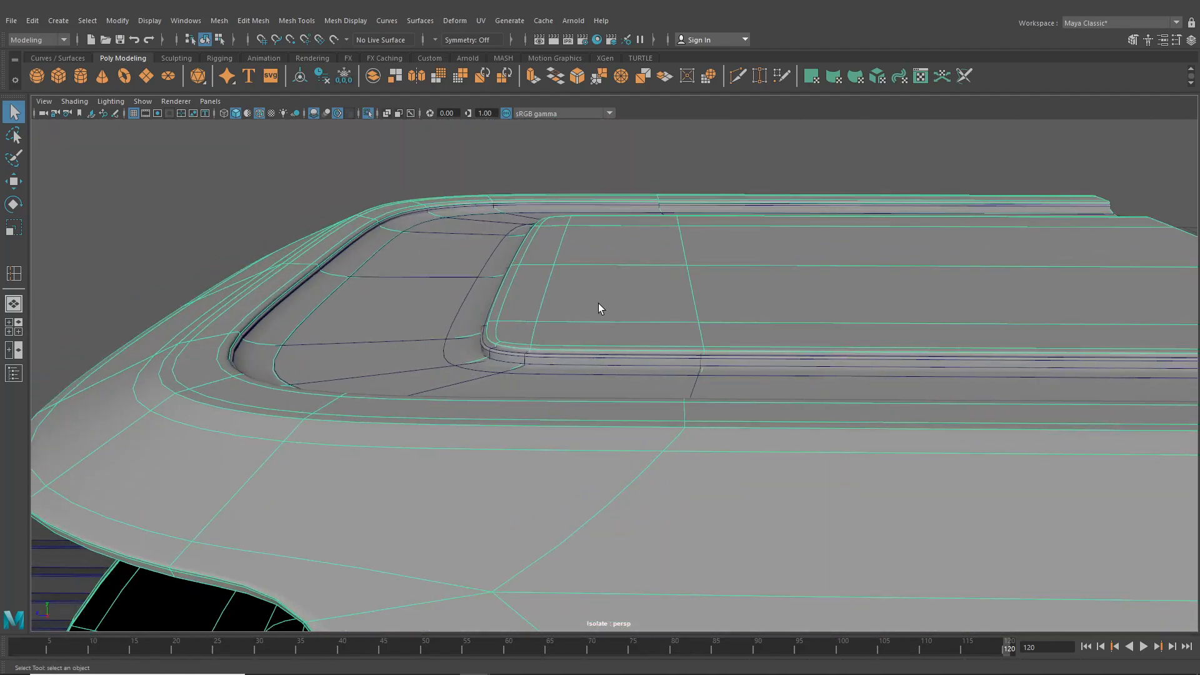
click(296, 20)
click(322, 114)
alt+right_drag(362, 135, 486, 303)
alt+drag(483, 332, 445, 363)
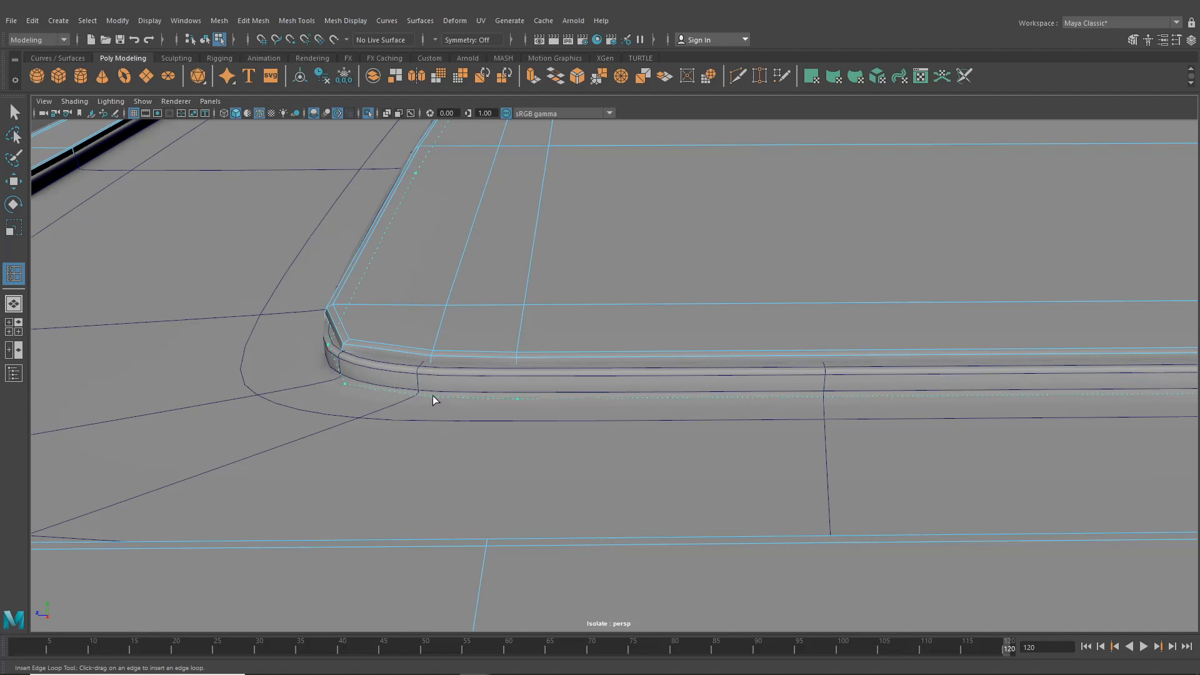
alt+drag(433, 391, 541, 318)
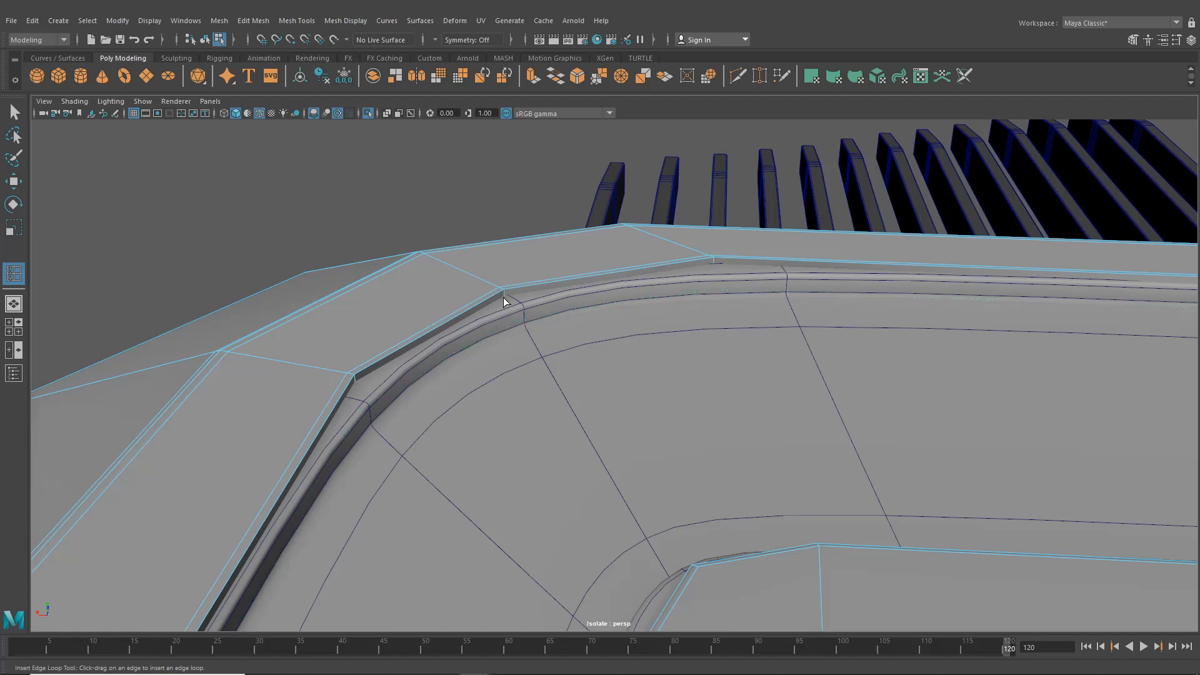
key(q)
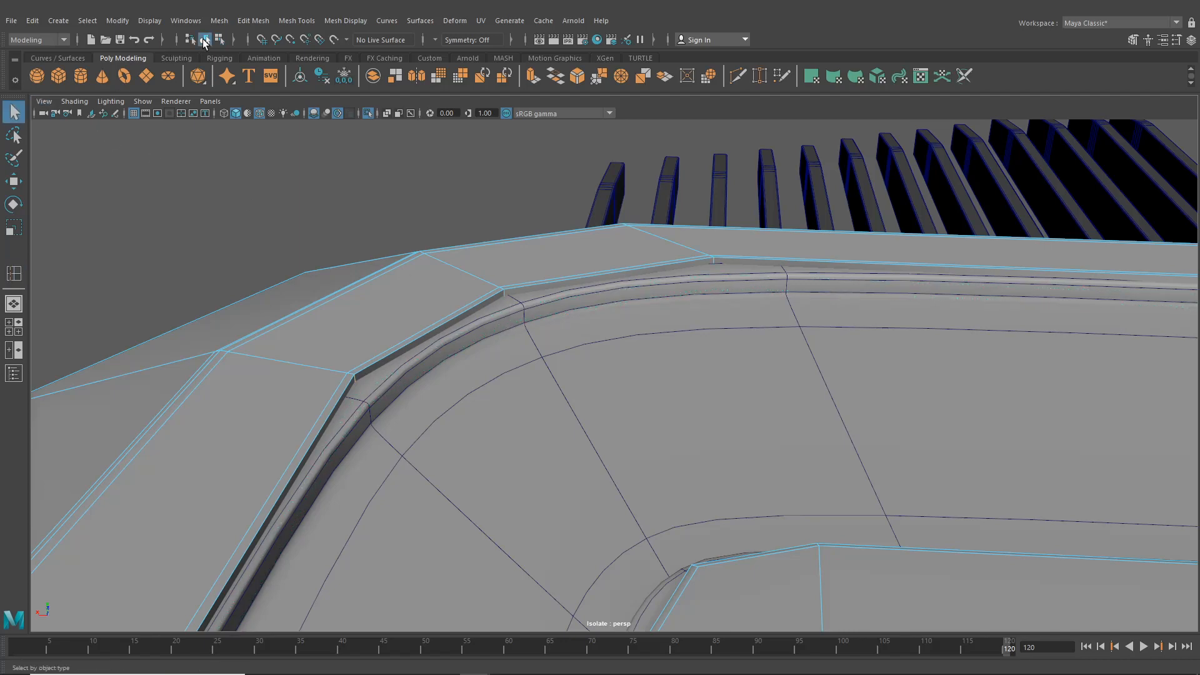
click(268, 223)
- Create a new Blinn material in Hypershade with a beige colour of hue 34.585, saturation 0.481 and value 0.820
alt+drag(375, 268, 651, 126)
click(708, 308)
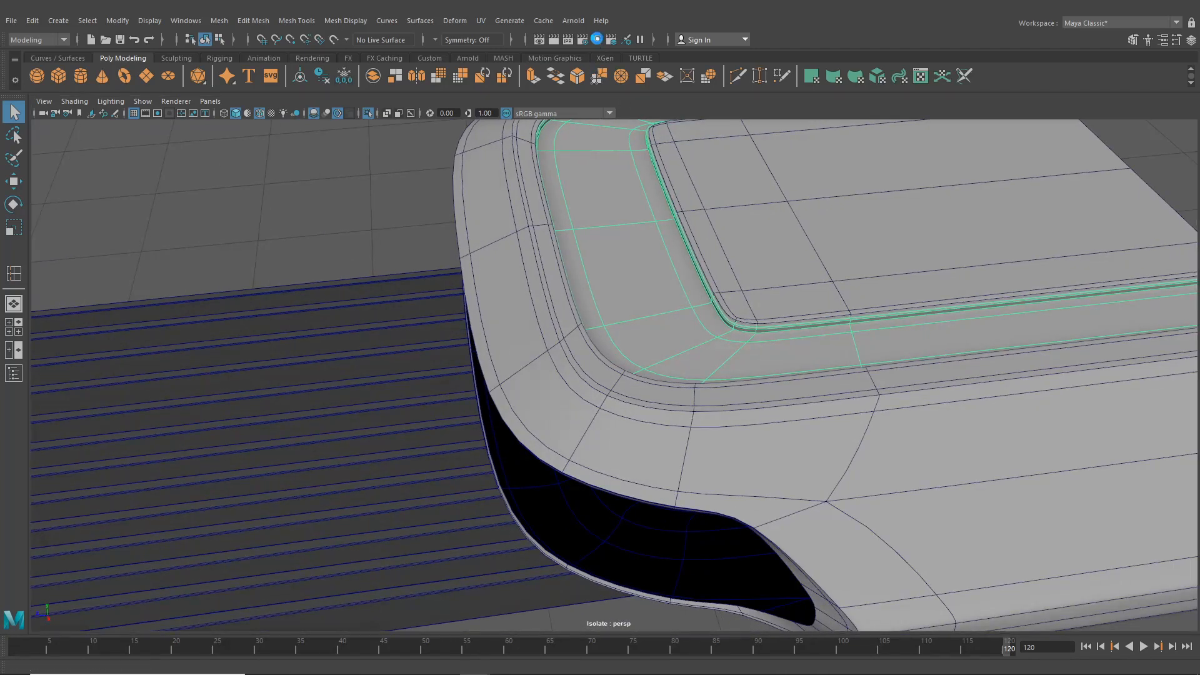
click(921, 76)
drag(892, 100, 545, 142)
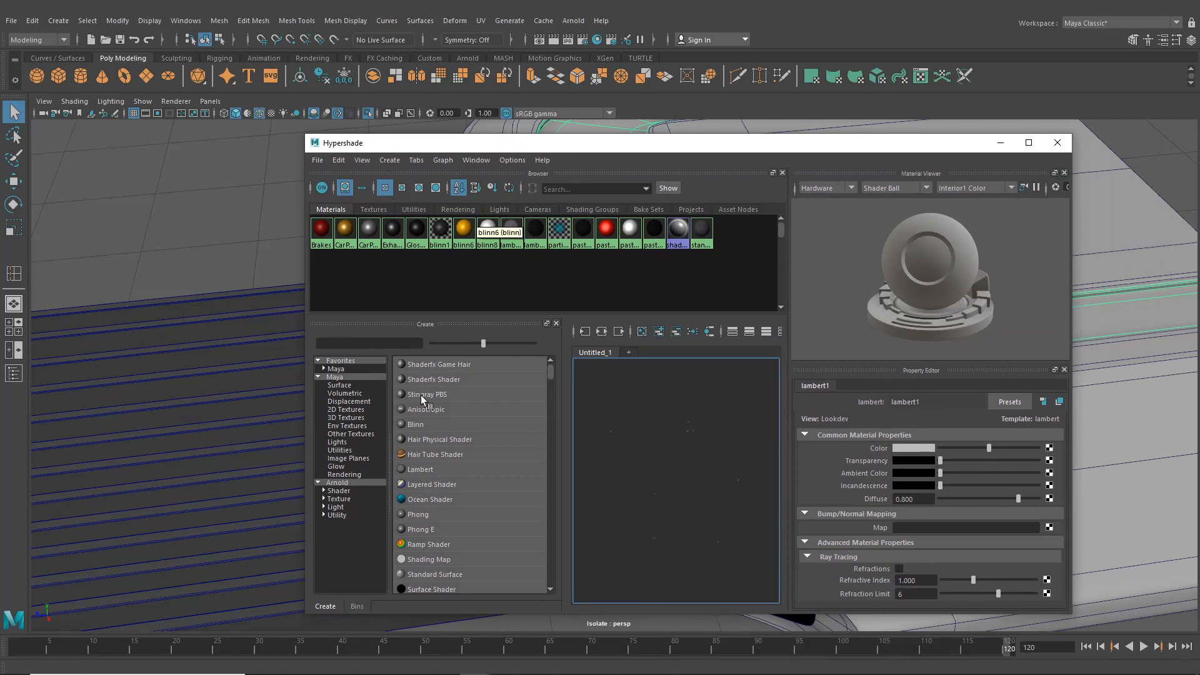
click(415, 425)
click(913, 459)
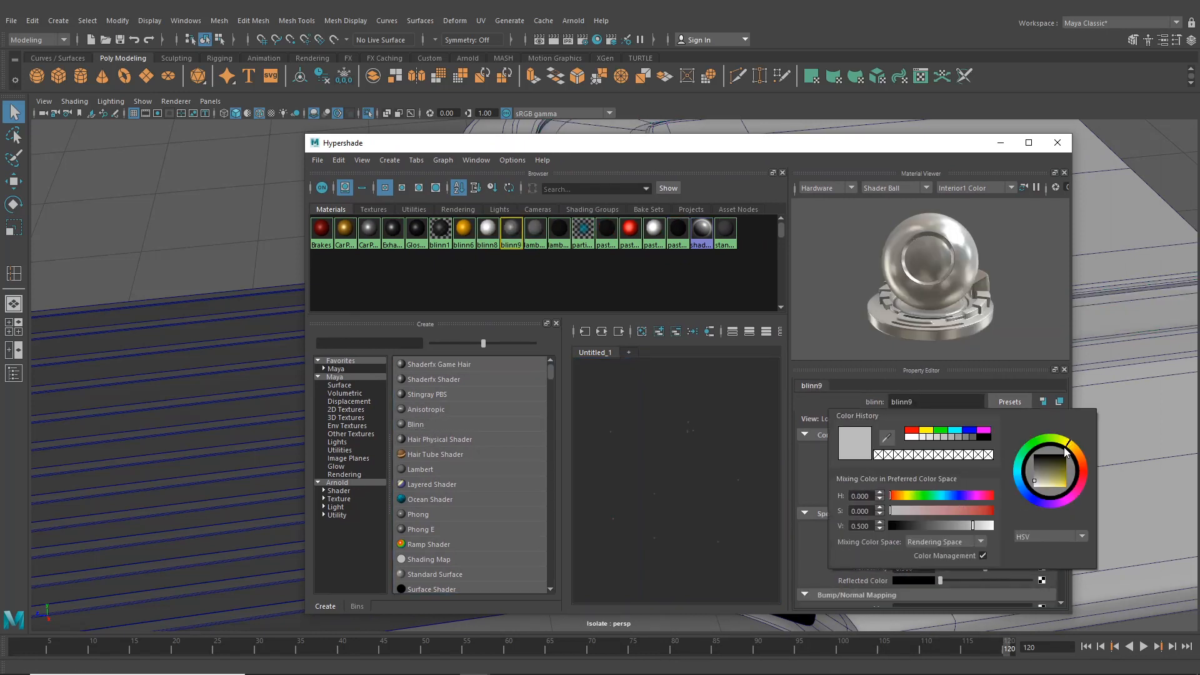
drag(1069, 480, 1054, 480)
drag(969, 528, 985, 530)
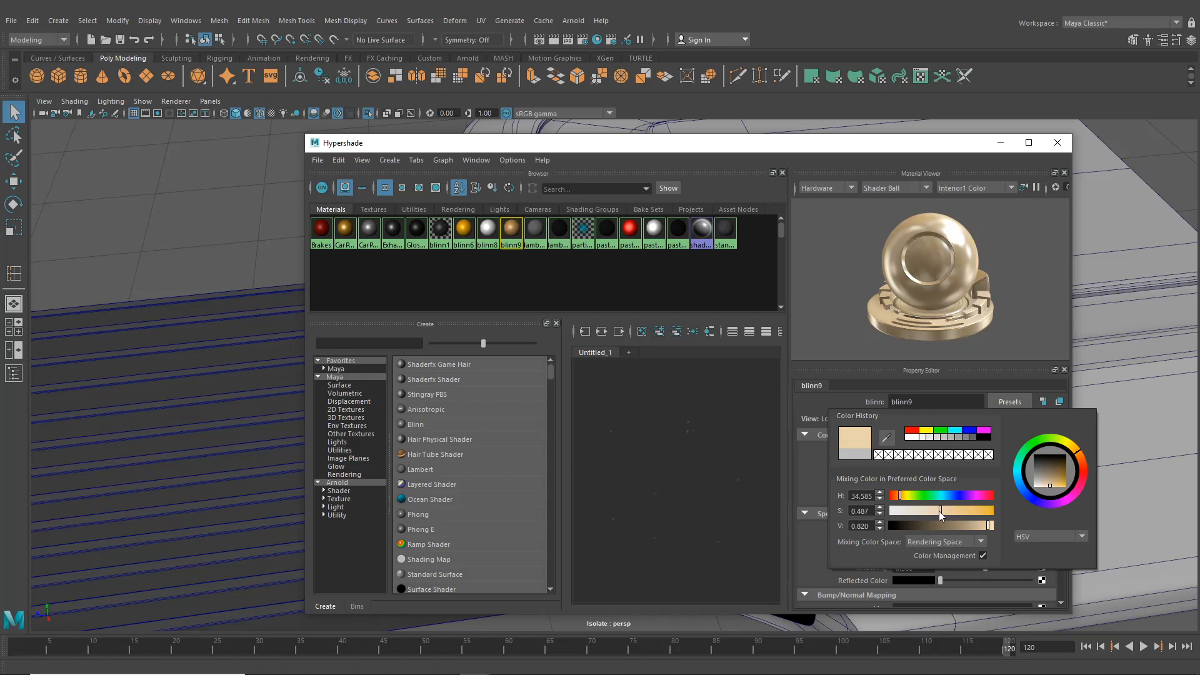
- Assign the beige Blinn material to the cover and shift its colour slightly toward yellow
drag(719, 149, 494, 255)
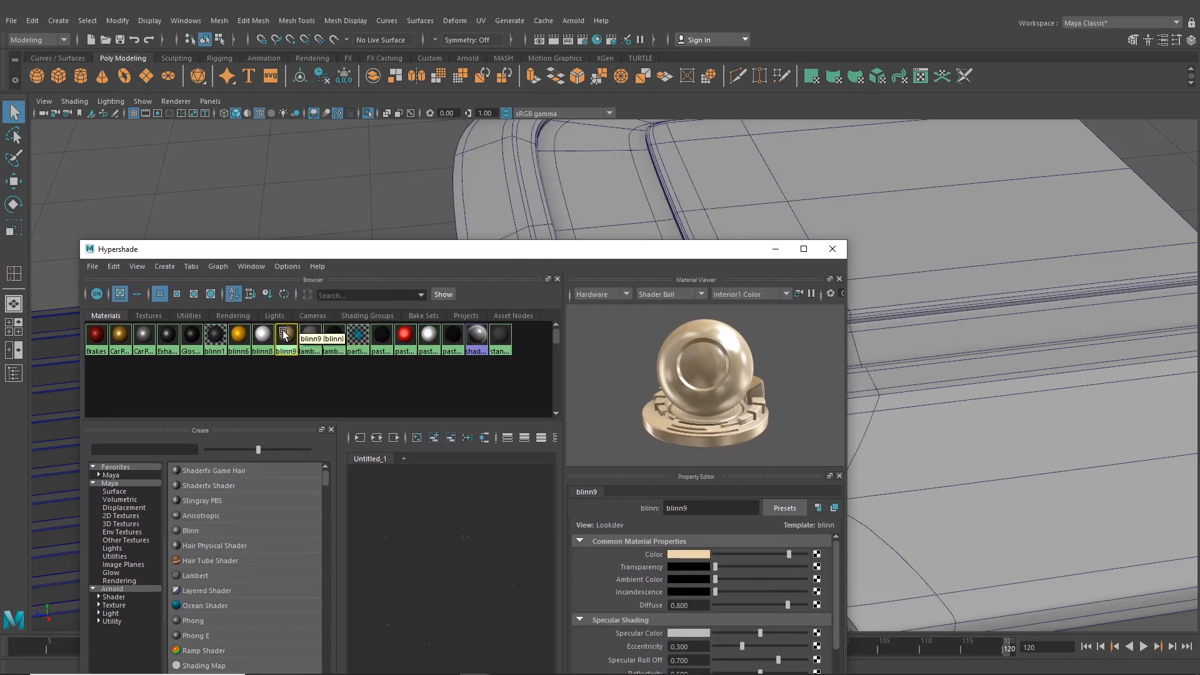
middle_drag(283, 334, 771, 213)
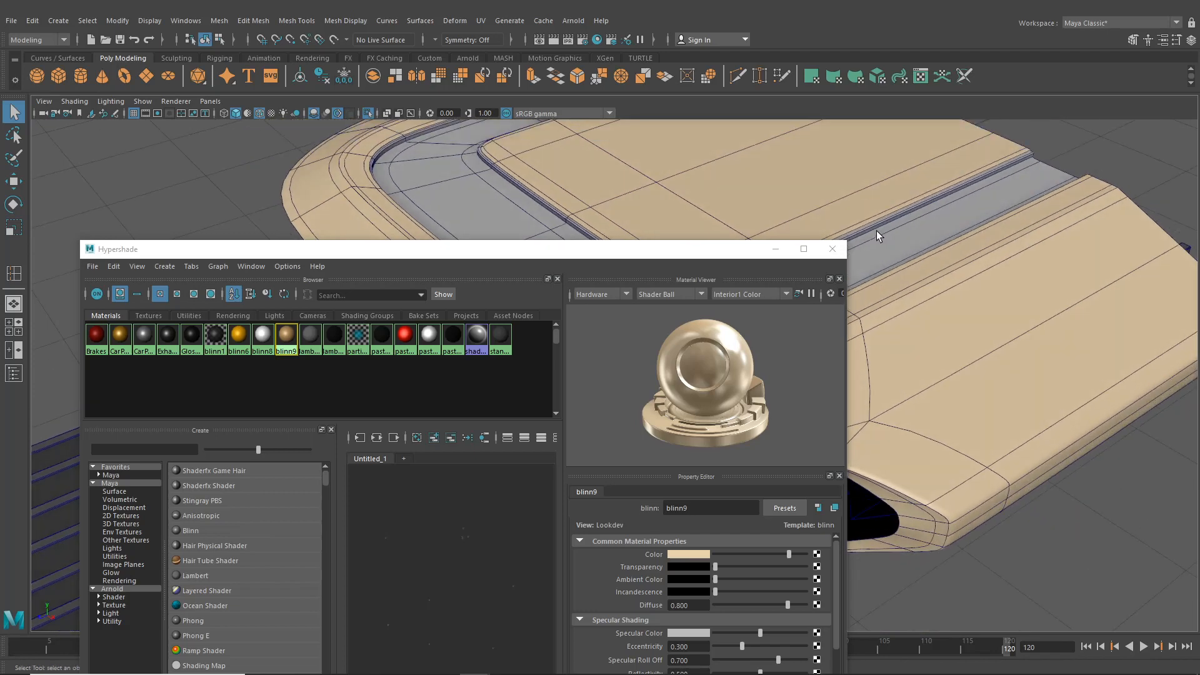
alt+middle_drag(876, 231, 1085, 246)
click(696, 555)
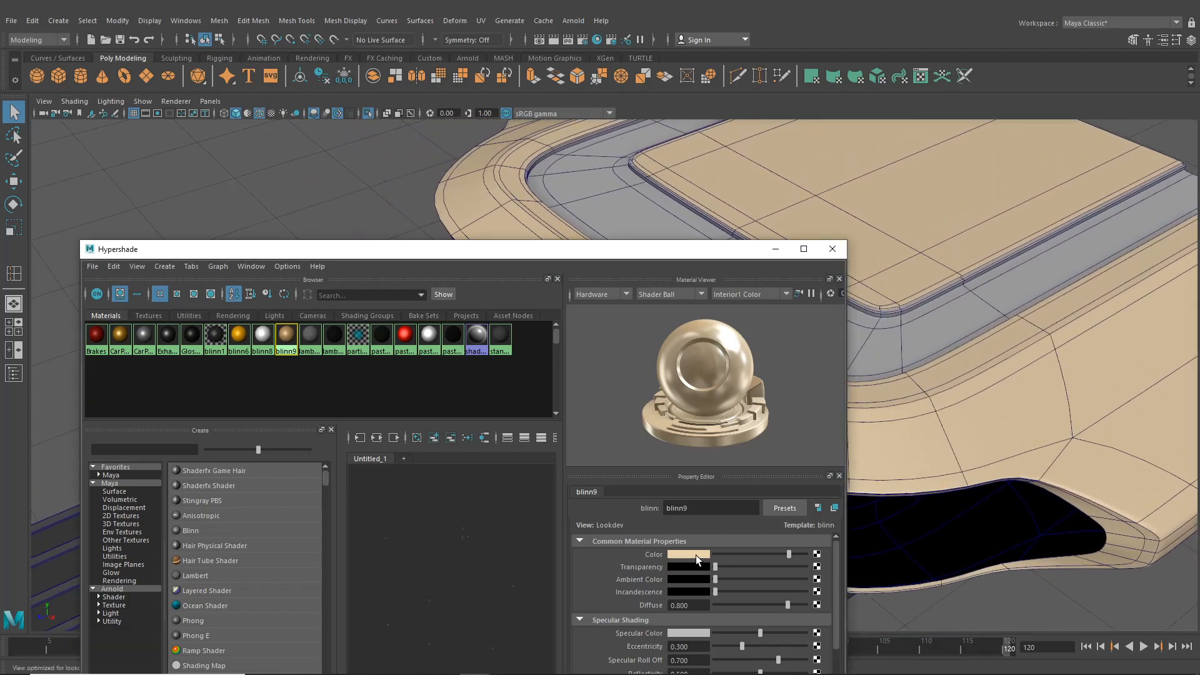
click(710, 556)
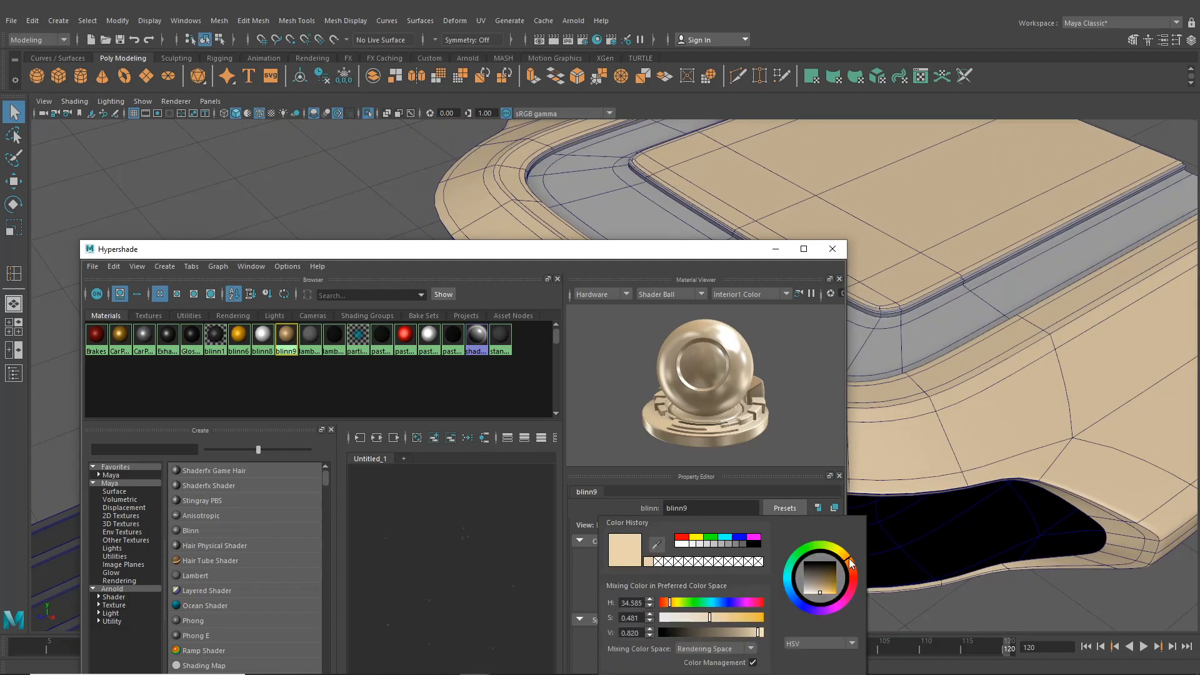
drag(848, 553, 844, 550)
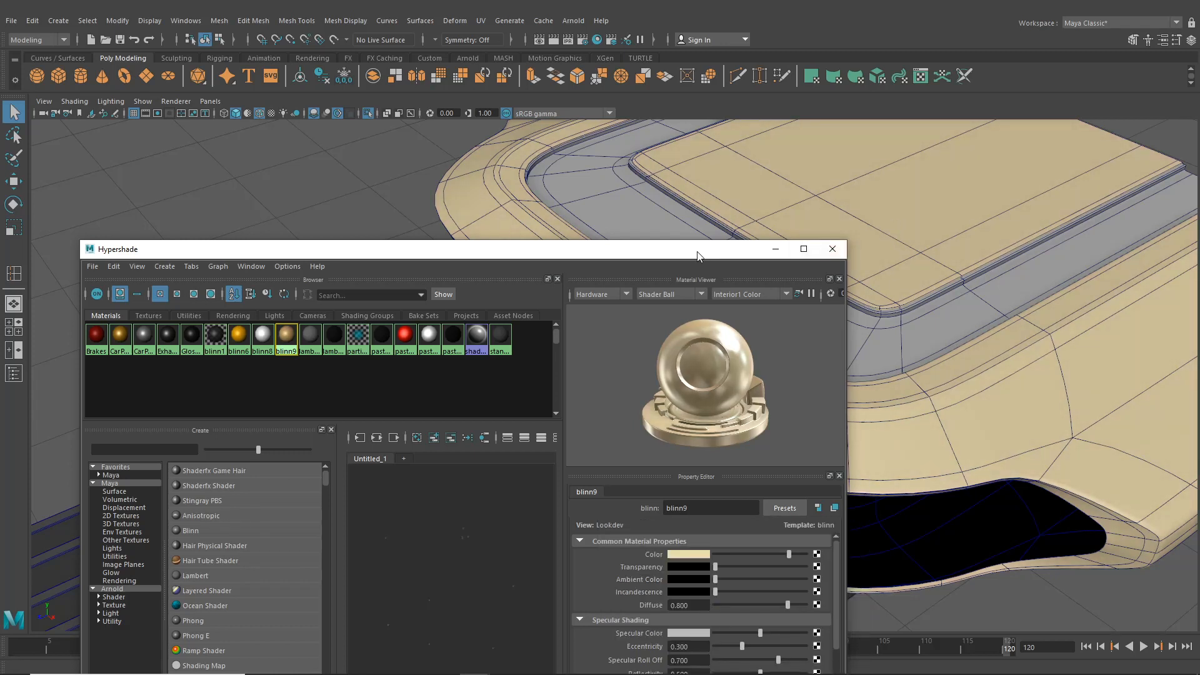
- Assign the existing dark Lambert material to the recessed strip and close Hypershade
click(596, 167)
middle_drag(334, 335, 588, 196)
alt+drag(588, 197, 603, 214)
click(832, 249)
- Duplicate the set of long slats and raise the copy above the cover
alt+drag(833, 249, 511, 391)
click(512, 394)
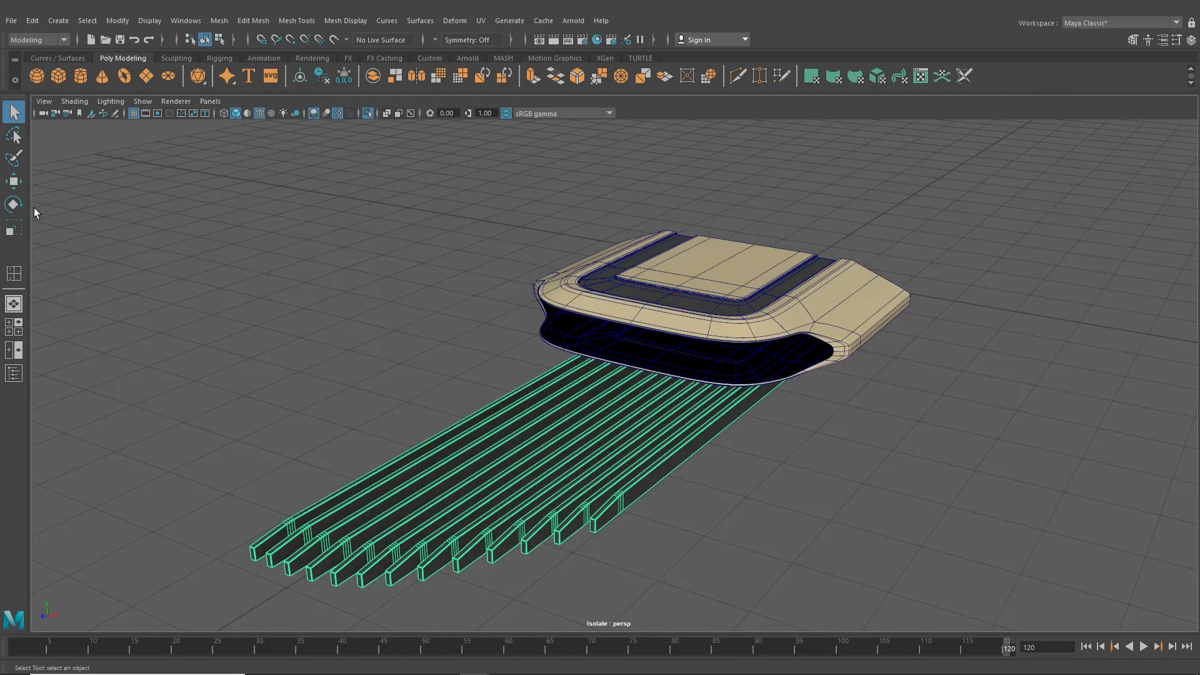
click(15, 185)
key(ctrl+d)
drag(666, 341, 697, 201)
- Separate the duplicated slats into individual pieces and delete all of them except one outermost slat
click(219, 20)
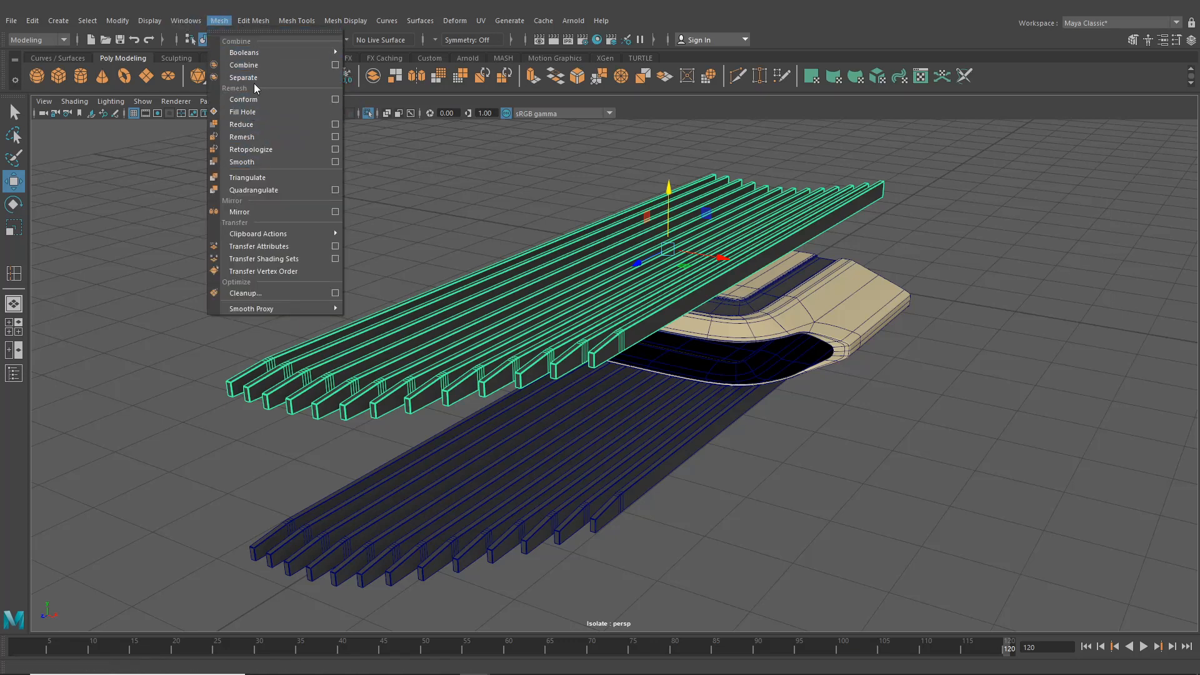
click(244, 162)
alt+drag(375, 188, 446, 322)
key(Delete)
click(558, 282)
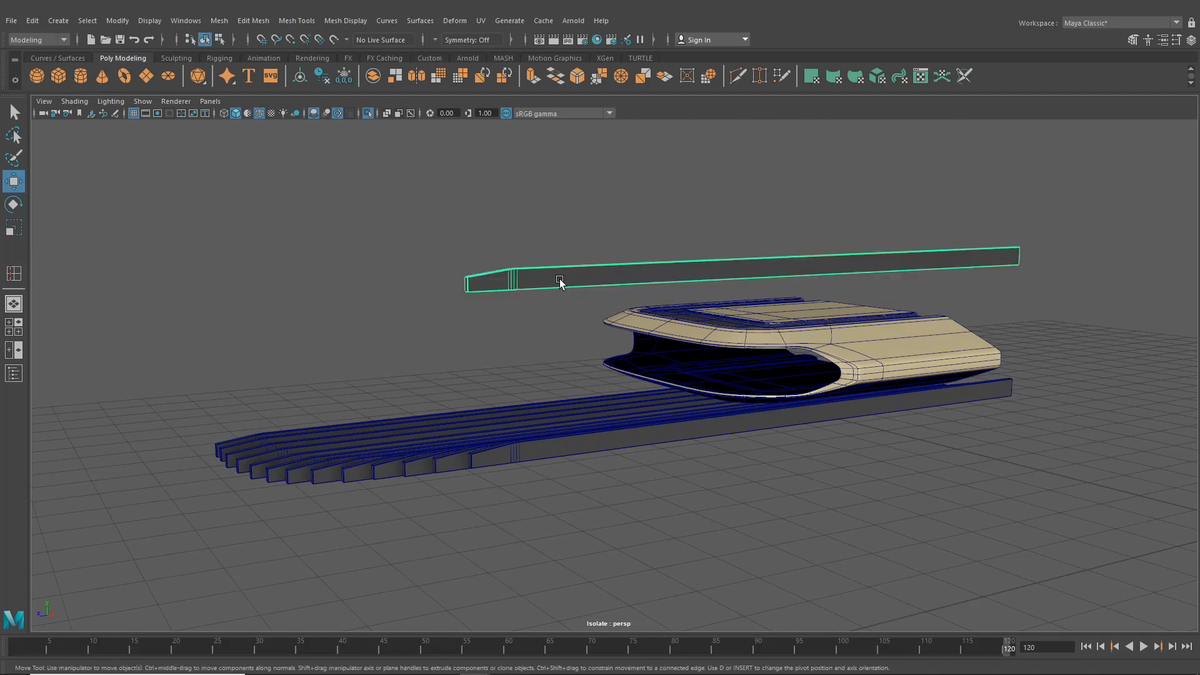
- Center the remaining slat's pivot, move the slat backward along the cover and shift it slightly inward
alt+drag(586, 294, 550, 363)
alt+drag(464, 229, 570, 296)
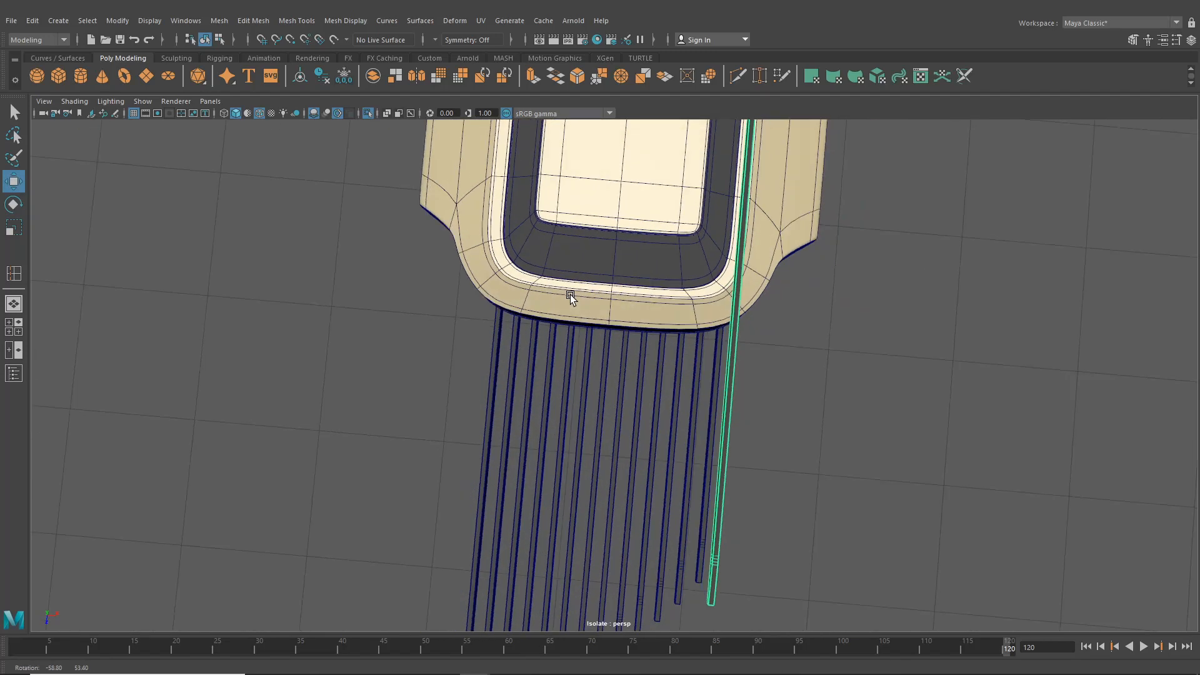
alt+middle_drag(737, 311, 635, 392)
alt+right_drag(634, 392, 533, 408)
click(118, 21)
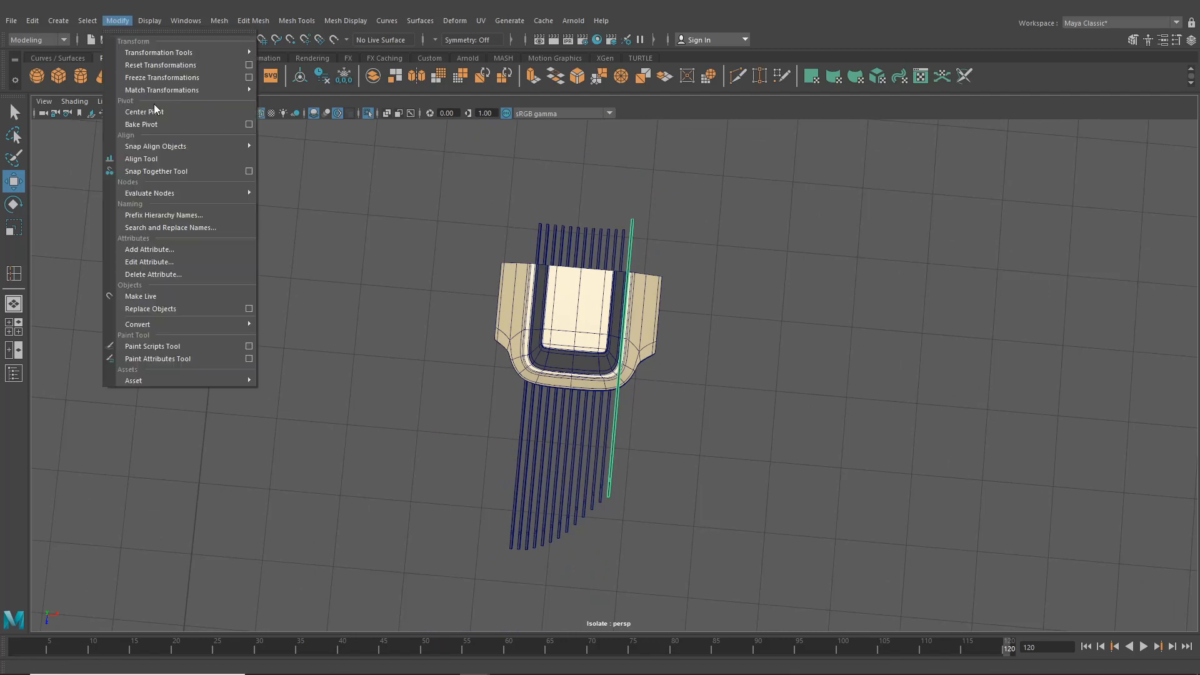
click(156, 114)
scroll(616, 381, up, 2)
drag(619, 395, 652, 260)
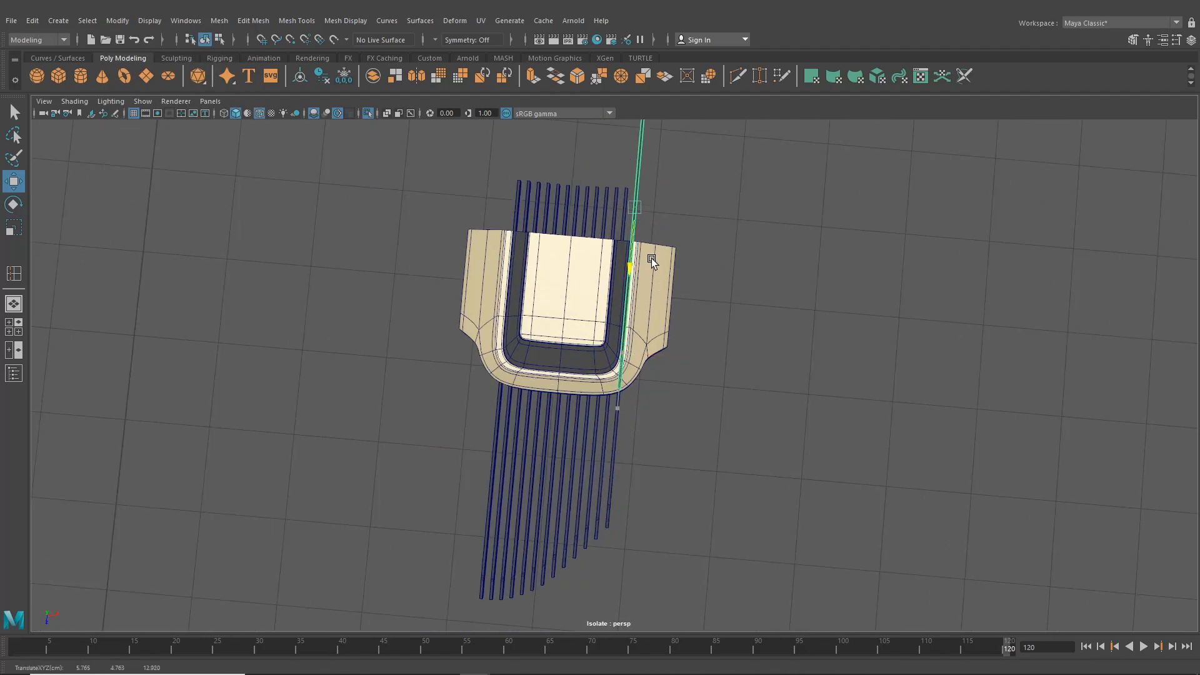
drag(697, 188, 683, 187)
- Shift the slat further inward over the raised center panel and lower it onto the cover's top surface
alt+drag(735, 323, 696, 252)
scroll(702, 268, up, 4)
drag(743, 145, 724, 144)
alt+middle_drag(714, 194, 719, 272)
scroll(719, 272, up, 2)
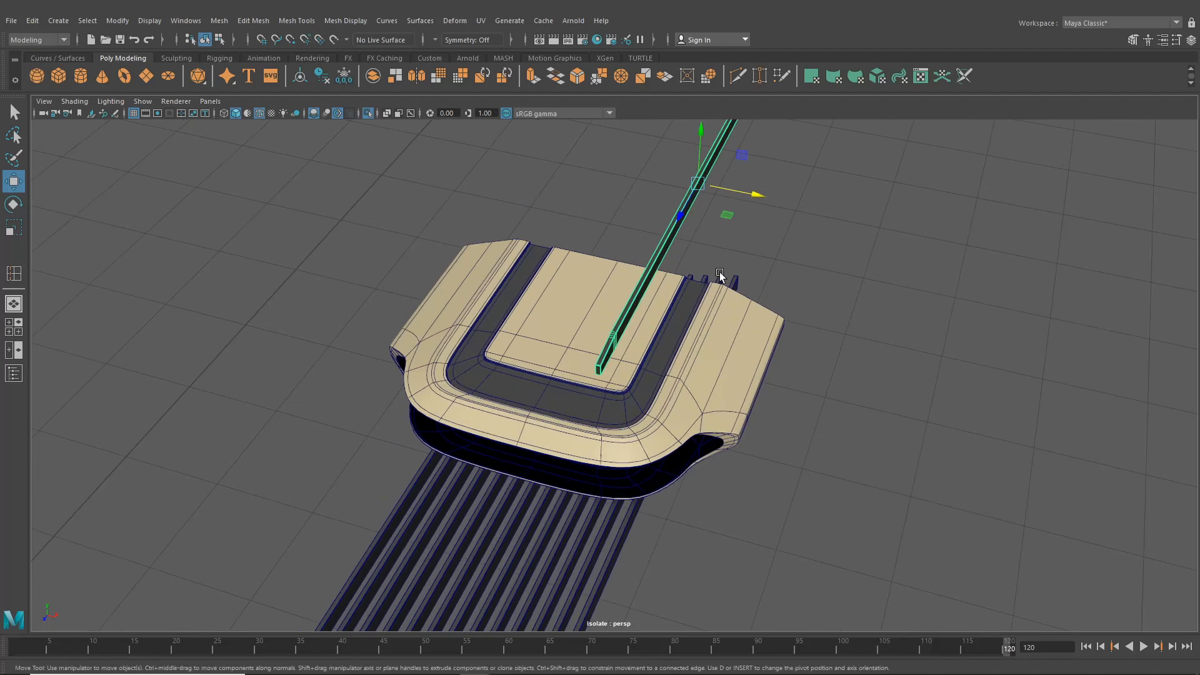
drag(710, 139, 688, 250)
alt+drag(666, 296, 526, 267)
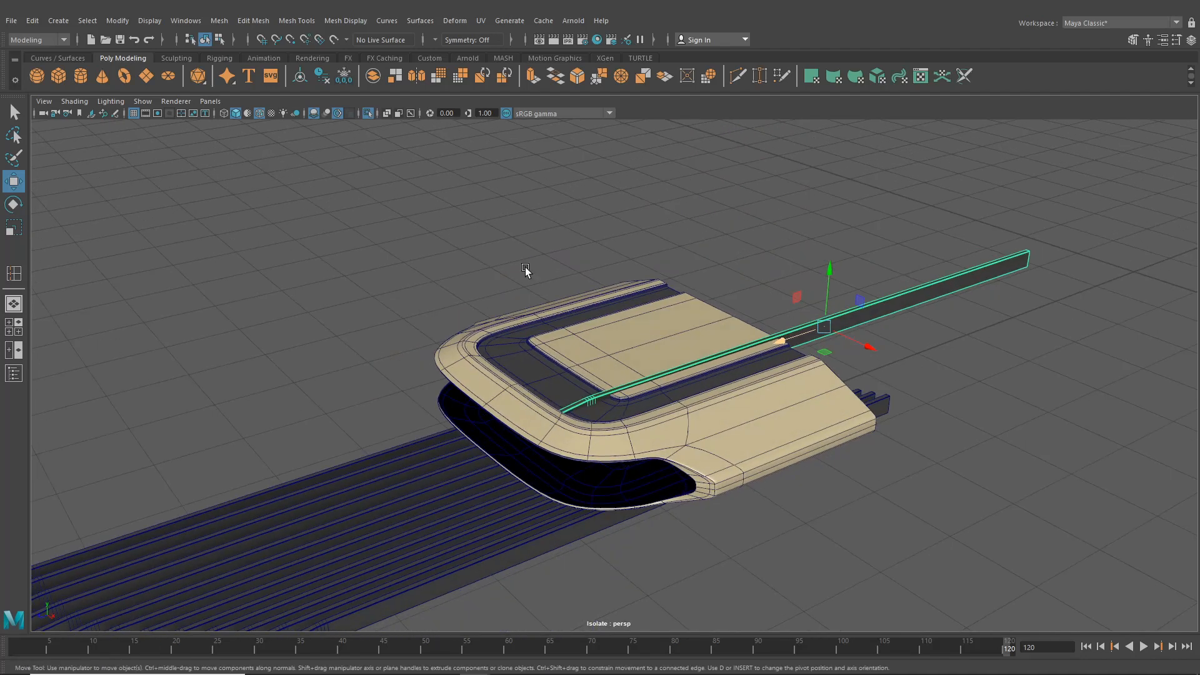
- Shorten the slat by moving its rear end vertices forward to the cover's back edge, and return to object mode
right_drag(906, 284, 845, 287)
drag(955, 220, 1057, 324)
drag(1006, 278, 613, 415)
scroll(613, 416, up, 5)
drag(748, 324, 751, 324)
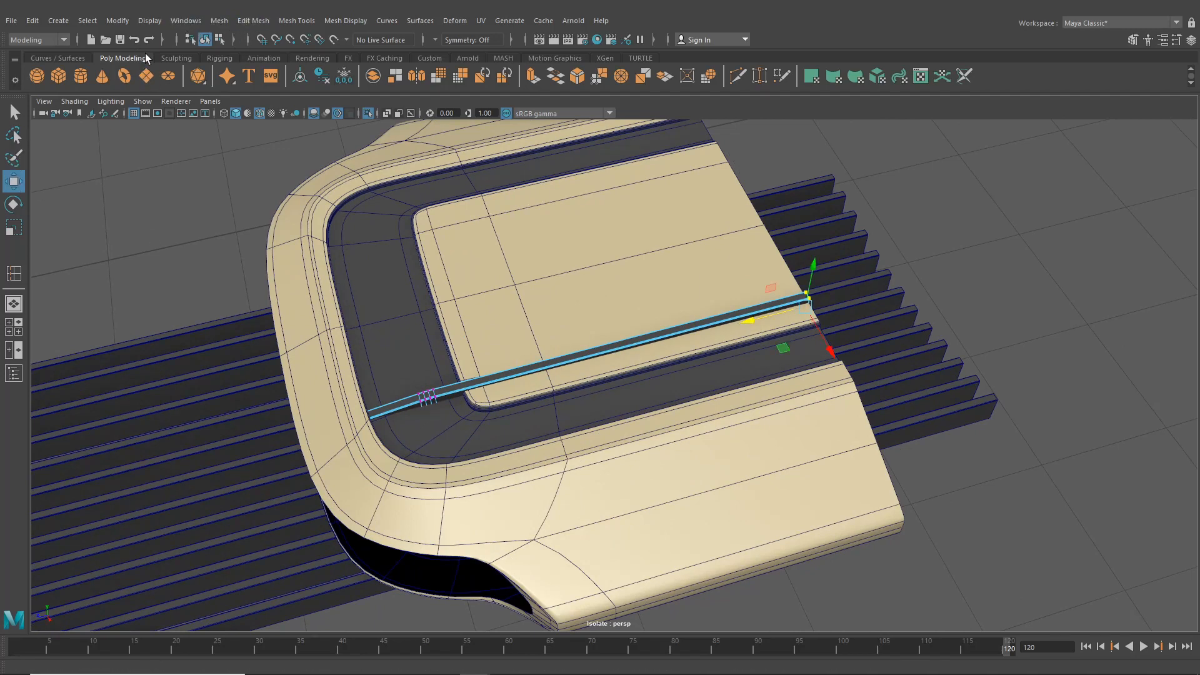
click(207, 39)
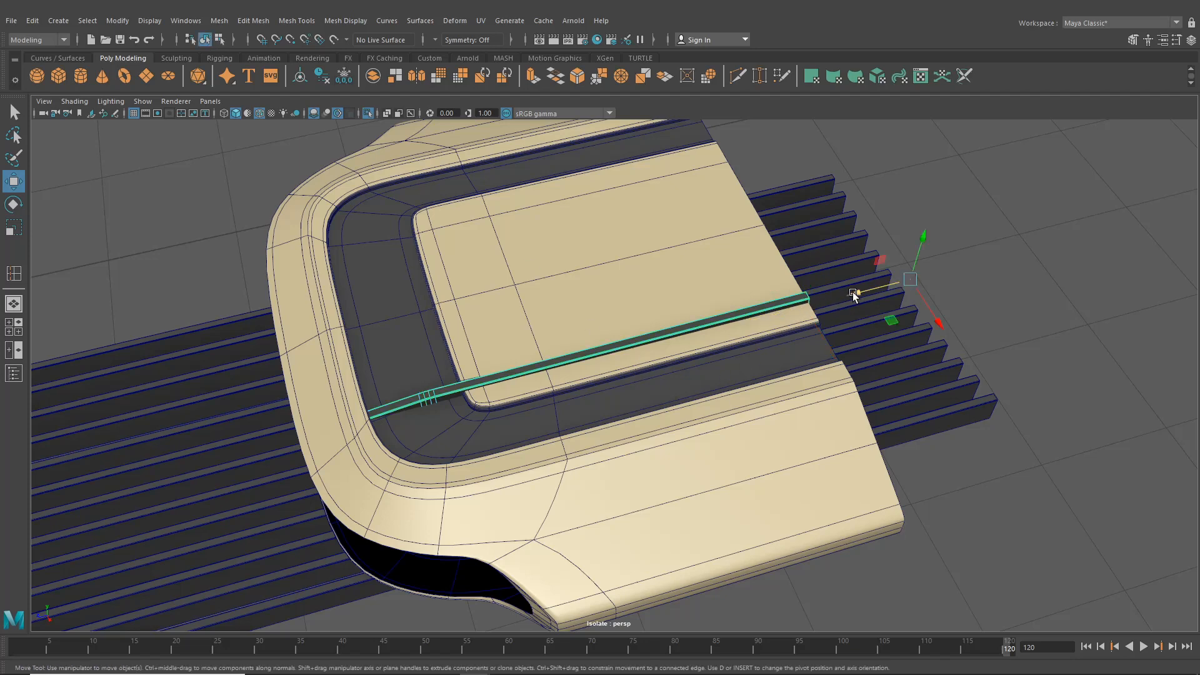
alt+drag(868, 290, 924, 293)
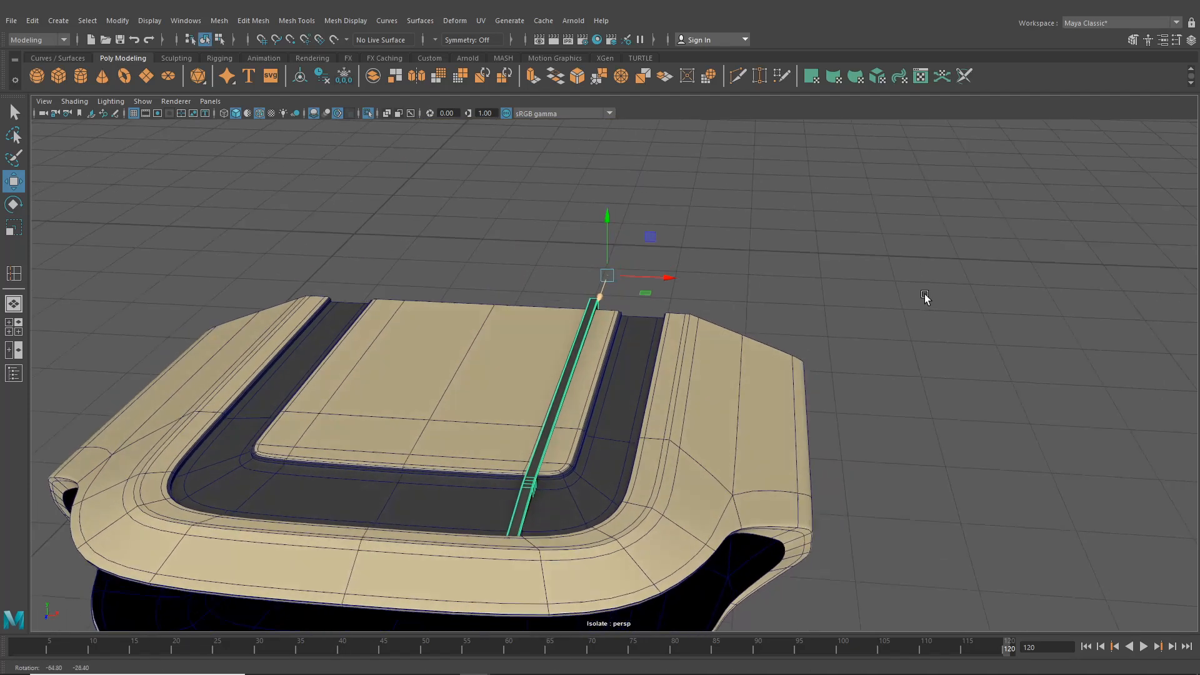
- Shift the slat sideways from the edge of the raised panel to the panel's center line
alt+middle_drag(803, 341, 833, 297)
scroll(834, 297, up, 2)
alt+middle_drag(756, 290, 767, 278)
alt+drag(740, 283, 741, 298)
scroll(680, 225, down, 2)
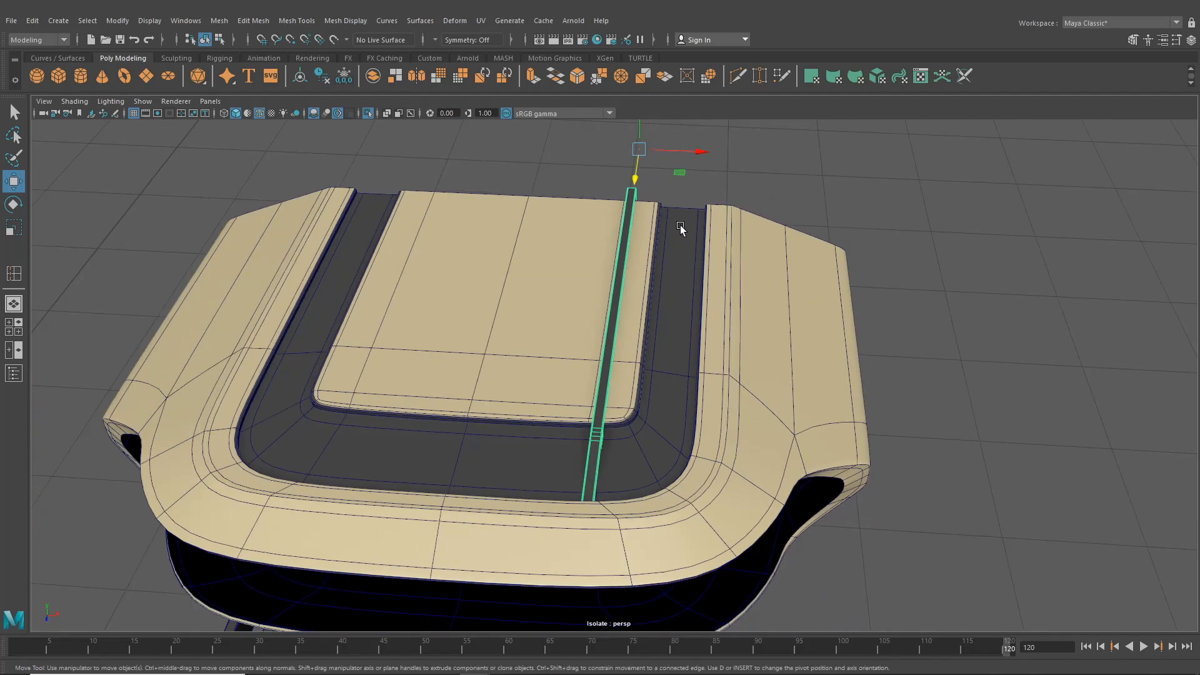
alt+middle_drag(680, 225, 734, 246)
drag(731, 167, 644, 178)
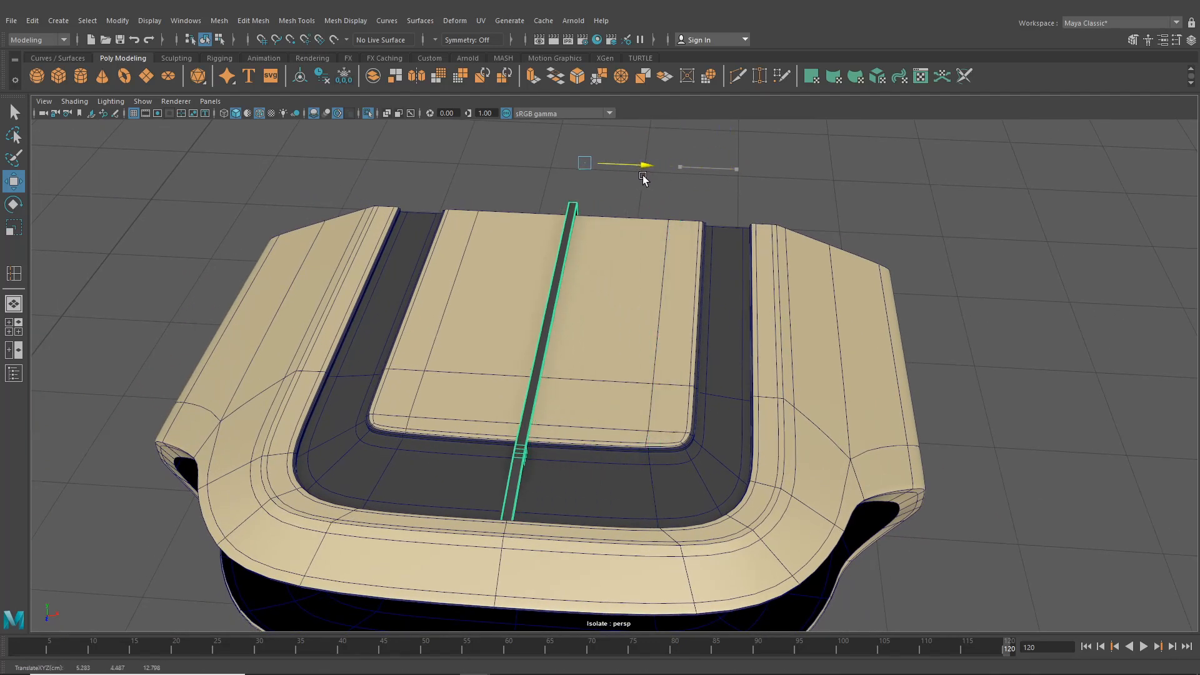
alt+drag(638, 269, 539, 217)
alt+drag(500, 392, 464, 365)
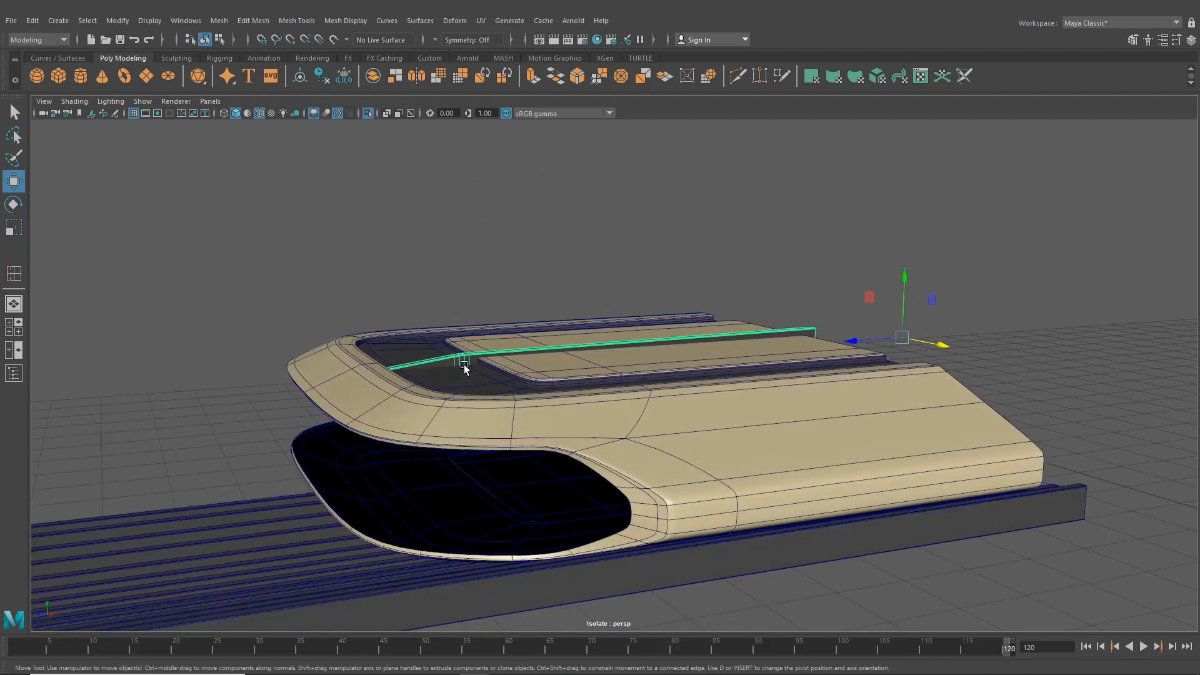
- Scale the slat slightly, nudge it forward and lower it into the recessed strip below the raised panel's surface
click(24, 228)
scroll(925, 331, up, 1)
mouse_move(937, 277)
mouse_down()
mouse_move(939, 300)
mouse_move(939, 286)
mouse_up()
click(14, 183)
alt+middle_drag(713, 292, 760, 287)
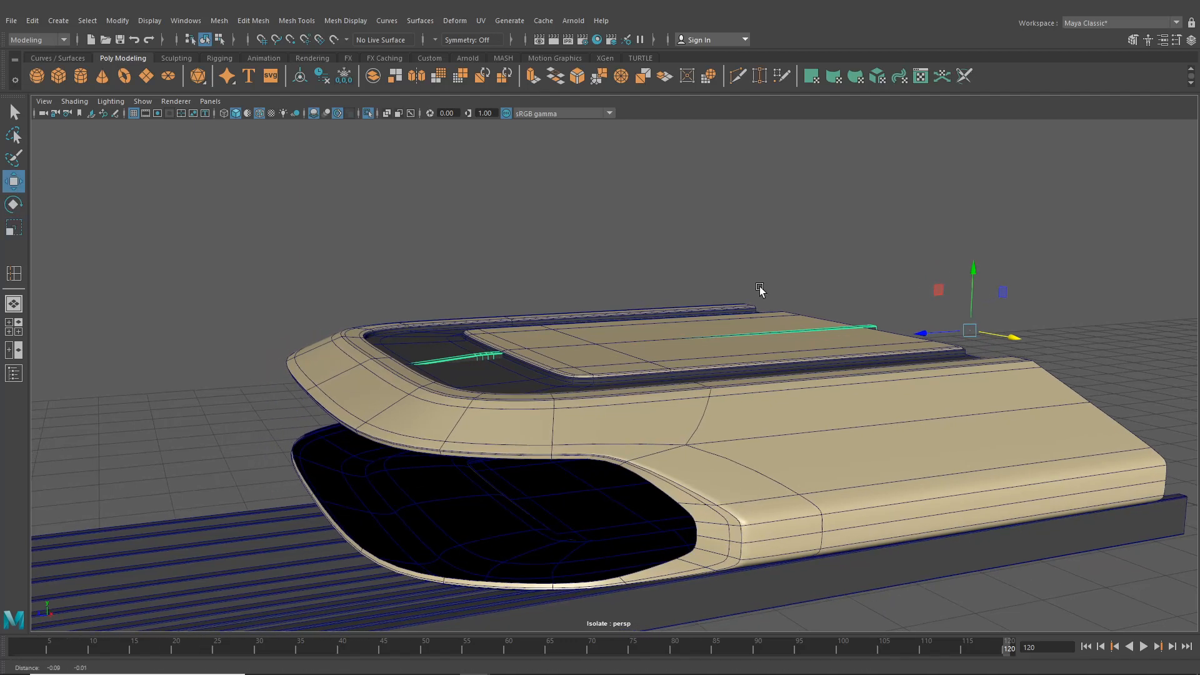
alt+right_drag(759, 290, 937, 284)
drag(1102, 248, 1054, 309)
drag(1098, 252, 1095, 252)
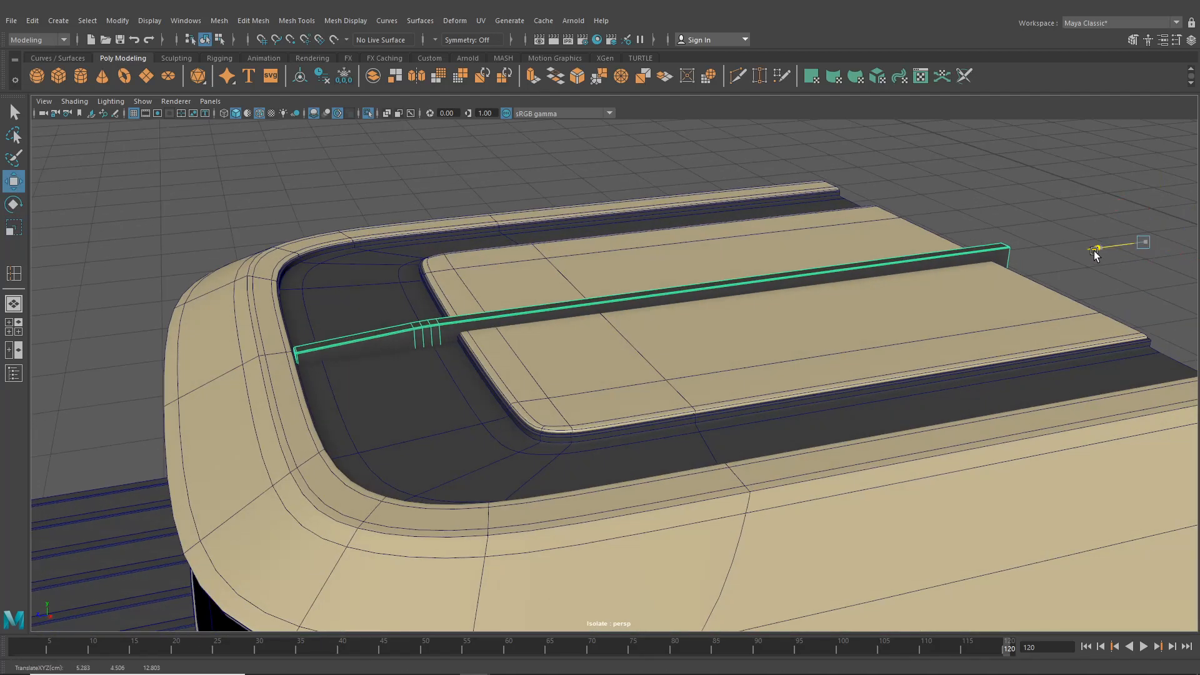
click(14, 228)
mouse_move(1155, 195)
mouse_down()
mouse_move(1156, 226)
mouse_move(1157, 197)
mouse_up()
key(w)
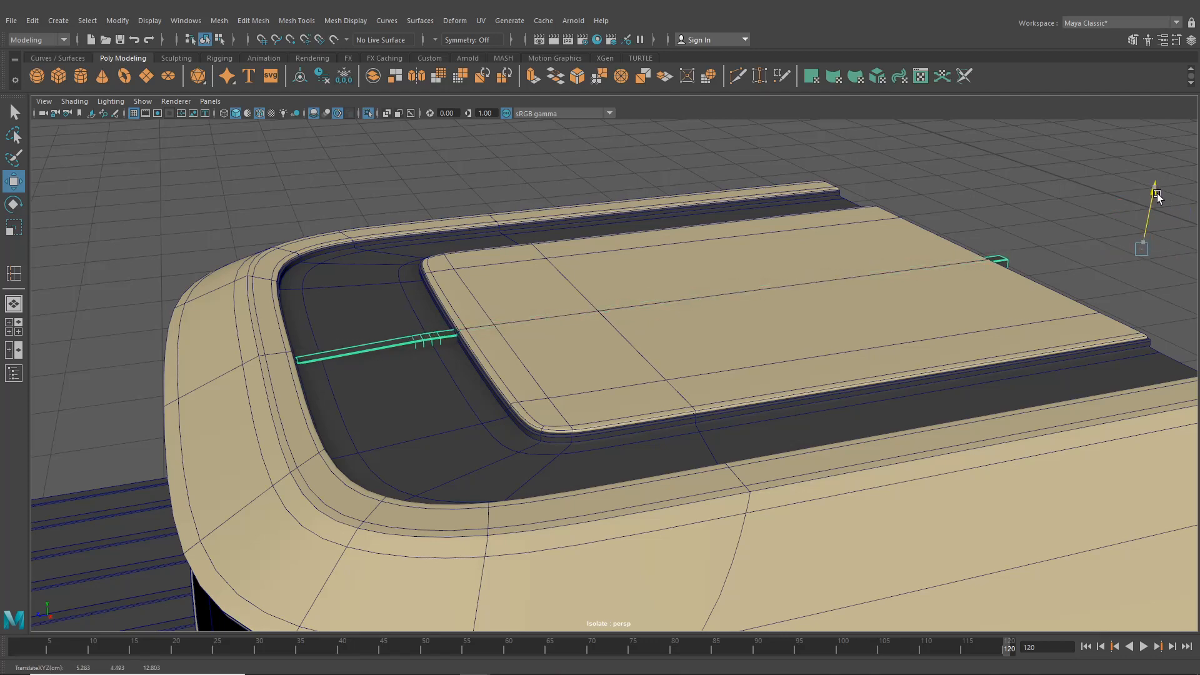
- Move the slat's rear end vertices forward to the back edge of the raised panel and return to object mode
click(584, 179)
alt+drag(584, 179, 500, 318)
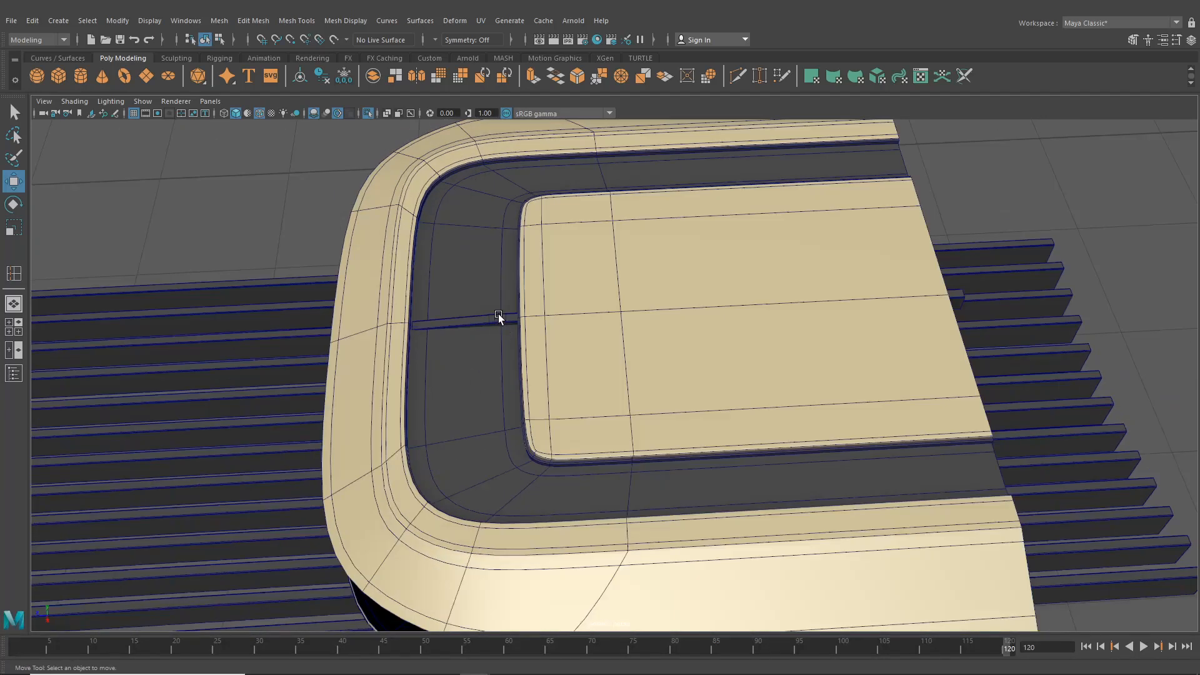
click(501, 321)
right_drag(501, 321, 881, 238)
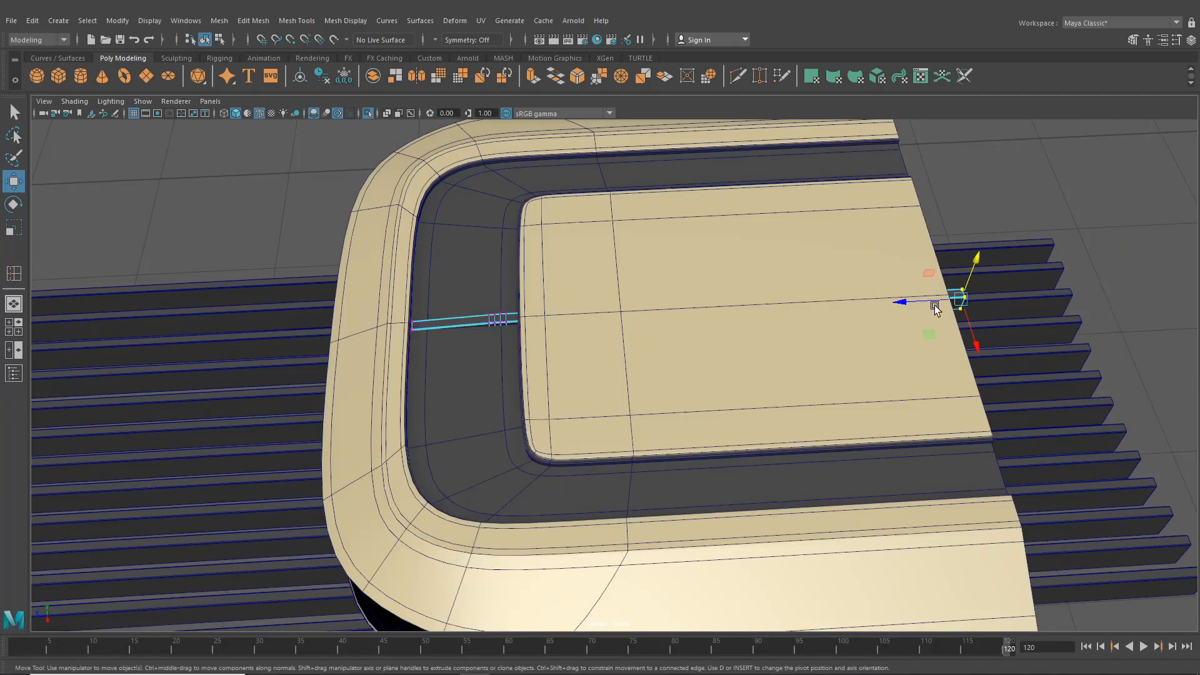
drag(935, 307, 890, 306)
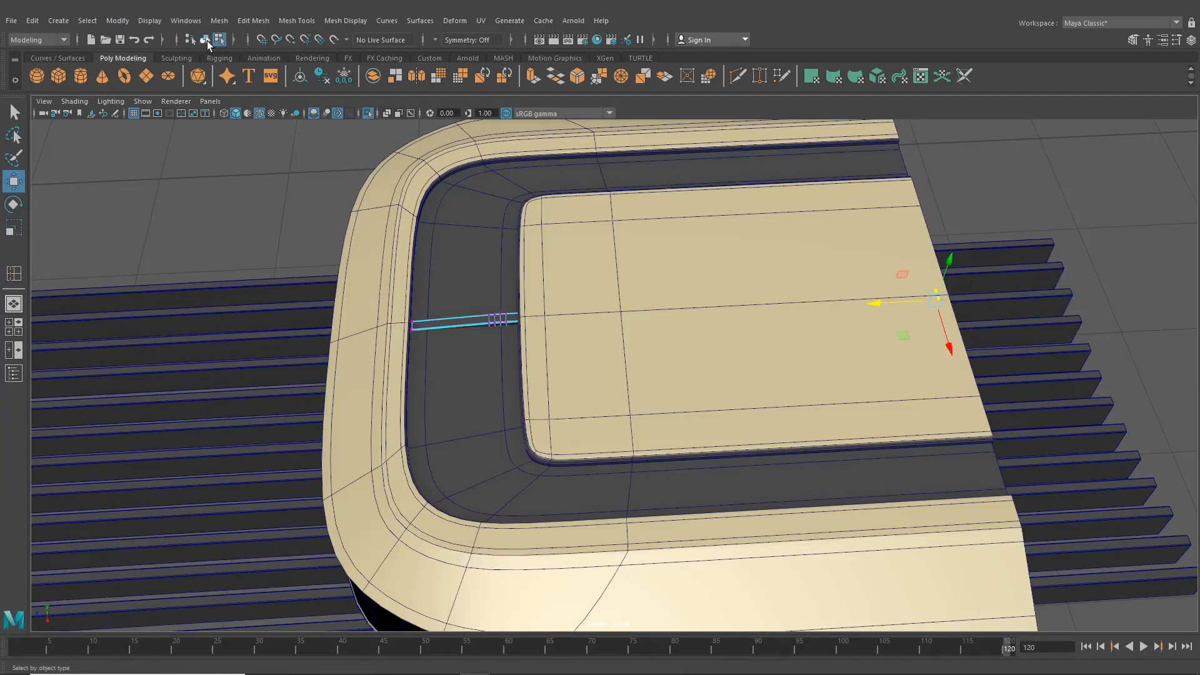
click(205, 40)
- Duplicate the center slat sideways in both directions to spread seven evenly spaced slats across the recessed strip
alt+drag(523, 273, 606, 239)
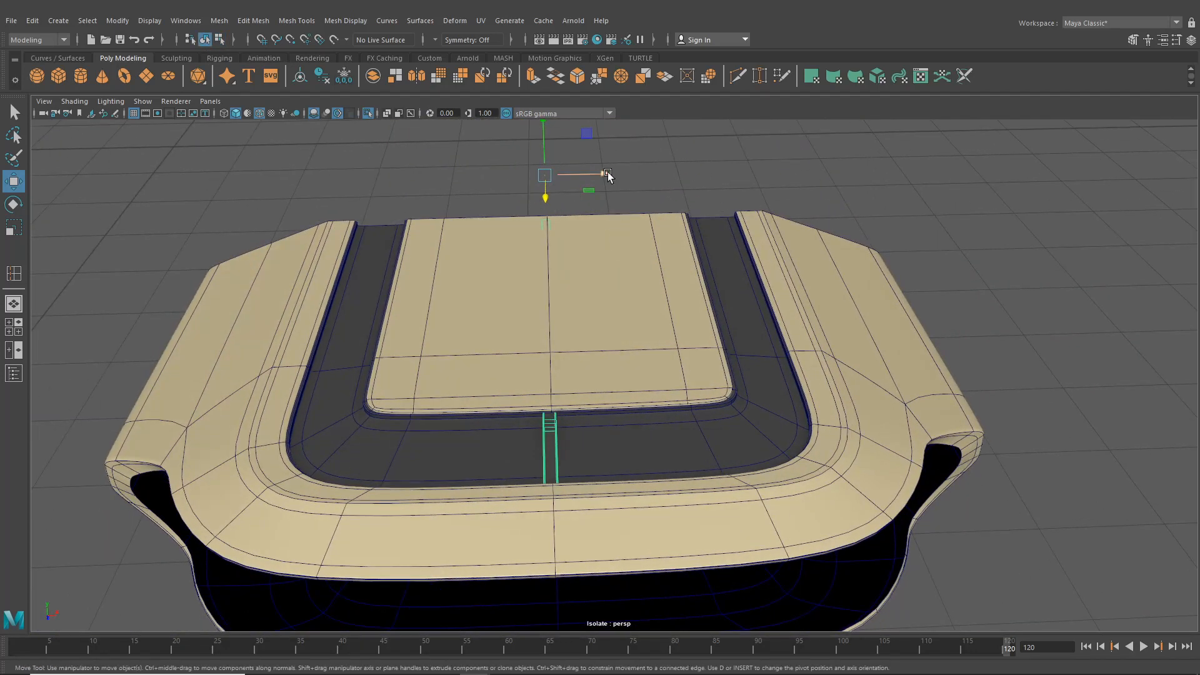
drag(608, 175, 607, 176)
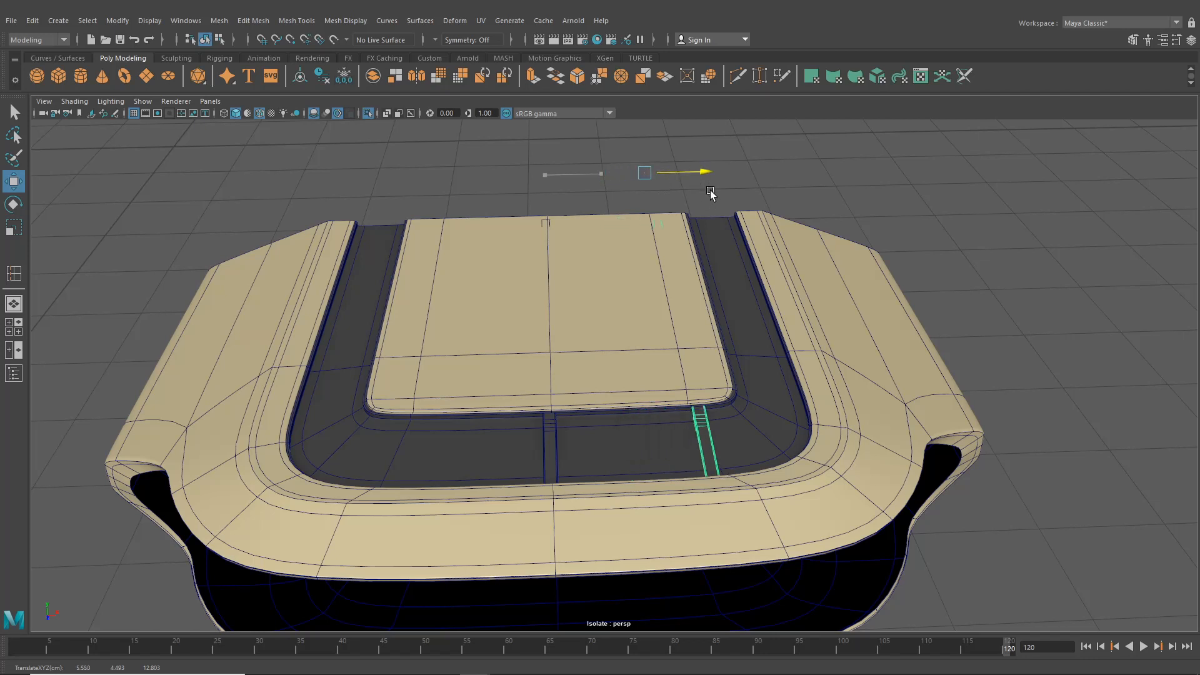
drag(711, 194, 625, 185)
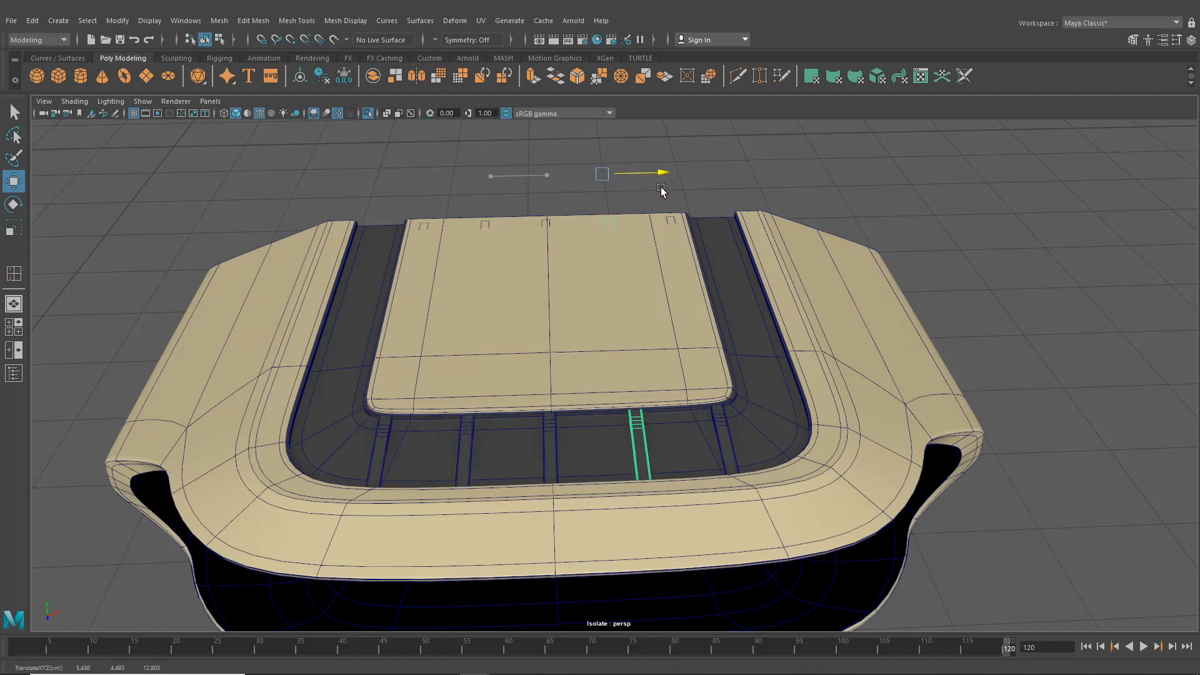
drag(659, 188, 452, 211)
- Examine the unsmoothed cover's rear edge vertices and the slat ends beneath it, and return to object mode
alt+drag(453, 210, 411, 310)
scroll(499, 358, up, 5)
alt+drag(505, 369, 434, 343)
click(670, 373)
right_drag(667, 318, 664, 355)
alt+drag(601, 316, 550, 327)
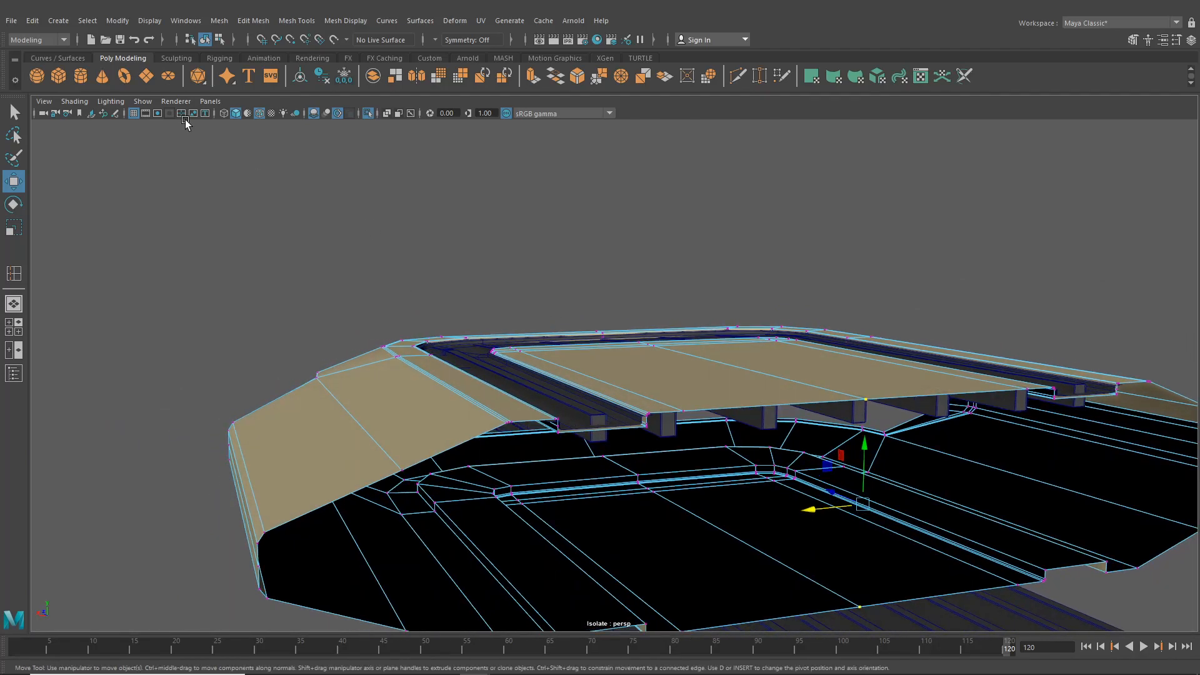
alt+drag(366, 156, 460, 280)
alt+right_drag(460, 279, 494, 294)
alt+drag(494, 294, 745, 358)
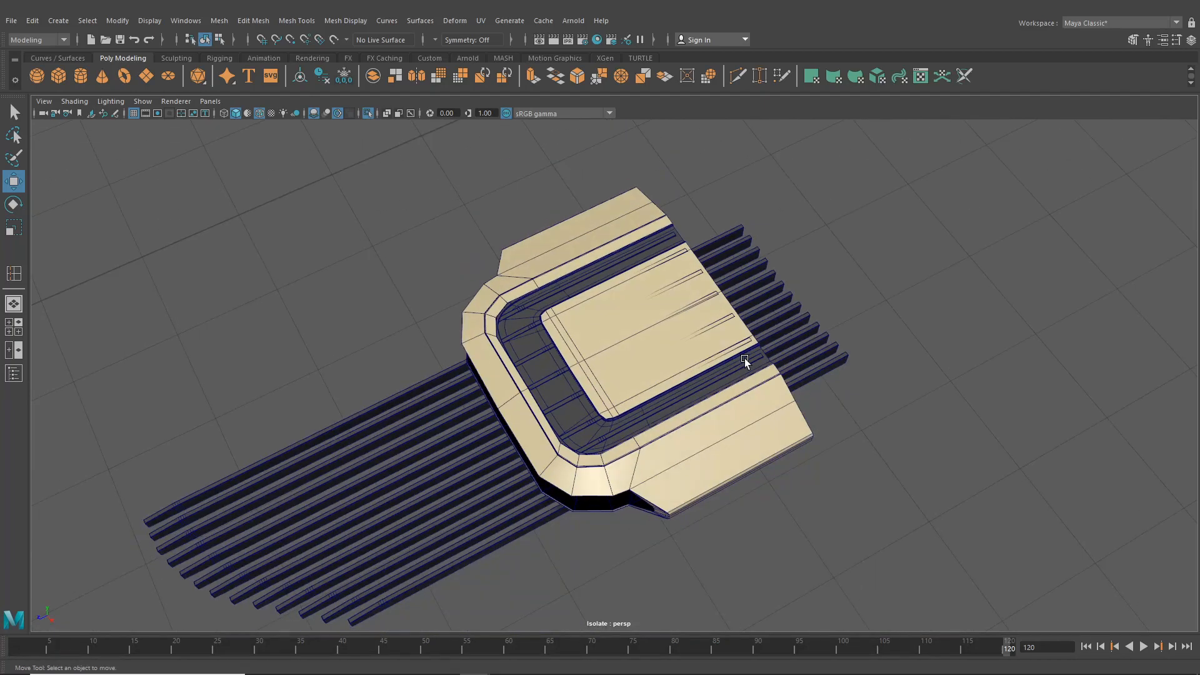
- Select all seven slats, lower them slightly so their rear ends stay beneath the raised panel, and clear the selection
alt+right_drag(745, 359, 723, 347)
double_click(454, 272)
shift+double_click(475, 295)
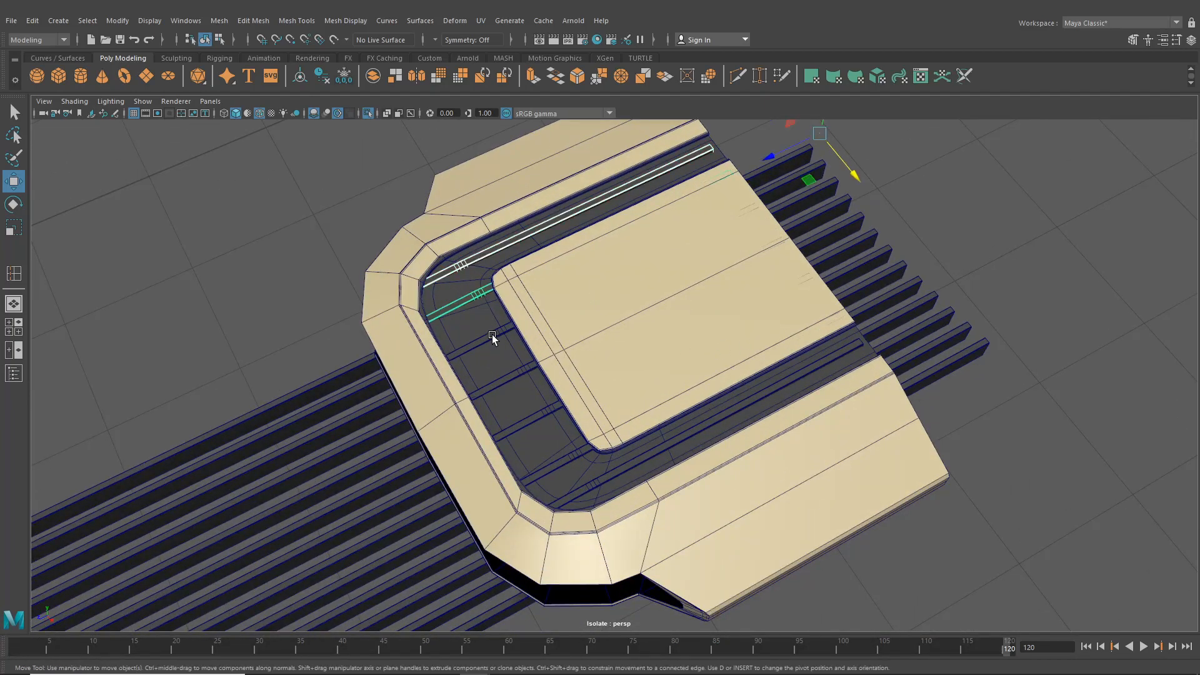
shift+double_click(493, 336)
shift+double_click(519, 373)
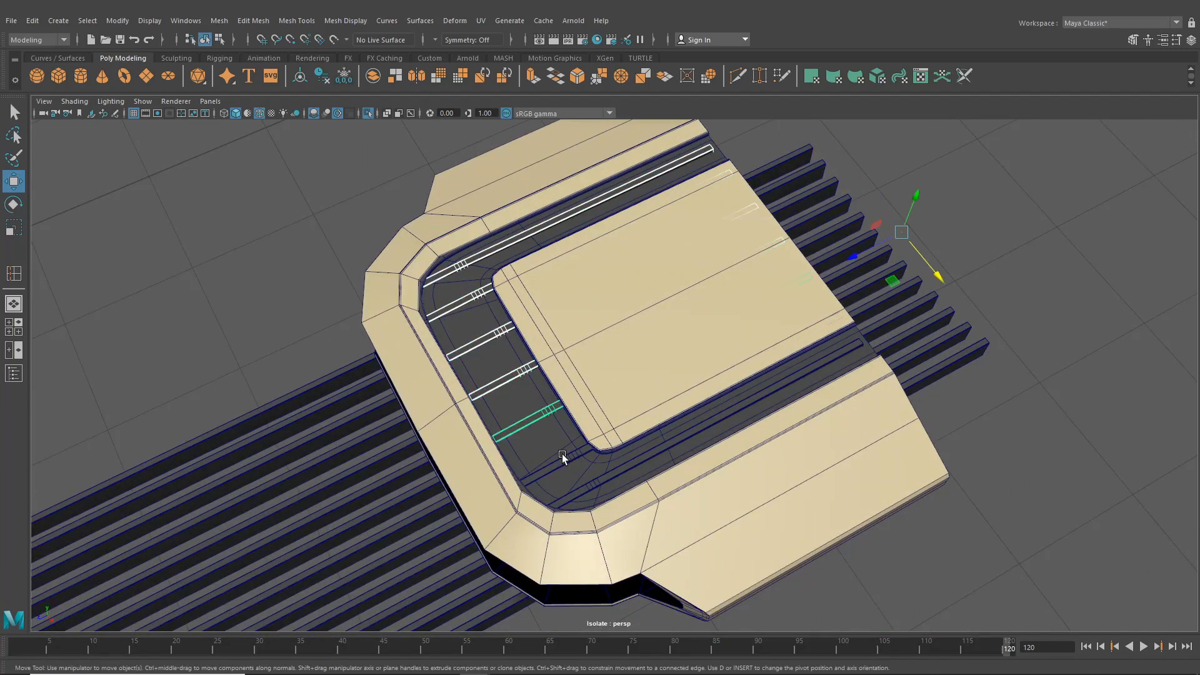
shift+double_click(587, 482)
alt+drag(588, 481, 686, 378)
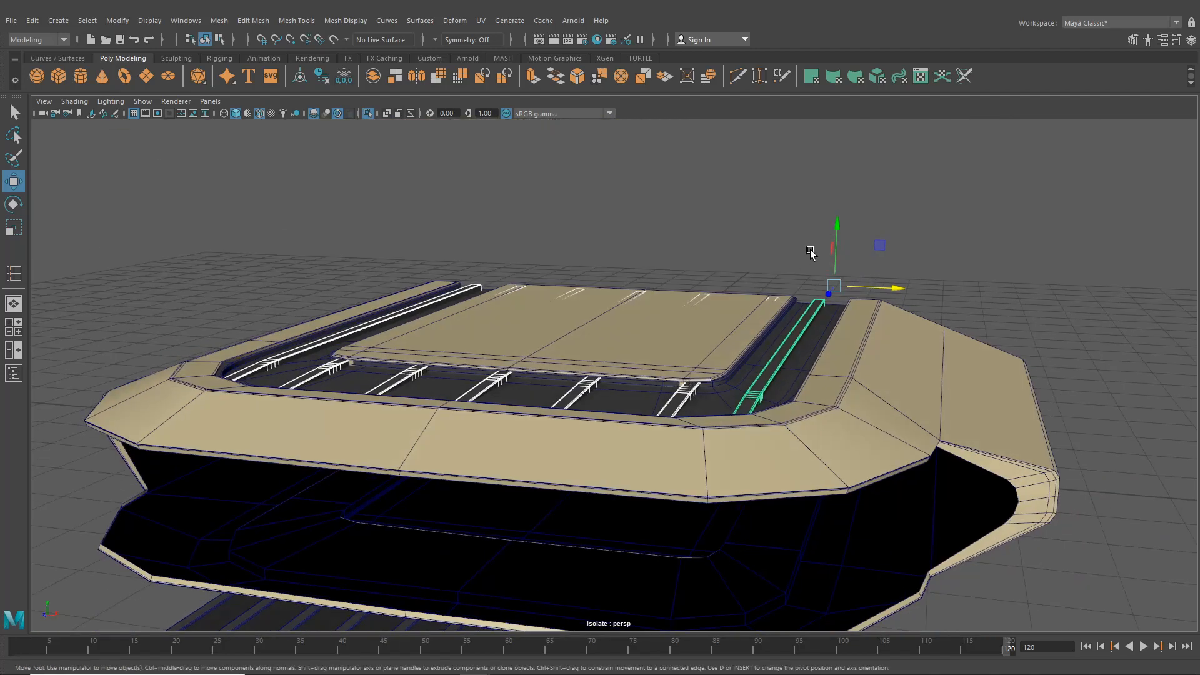
drag(839, 229, 838, 231)
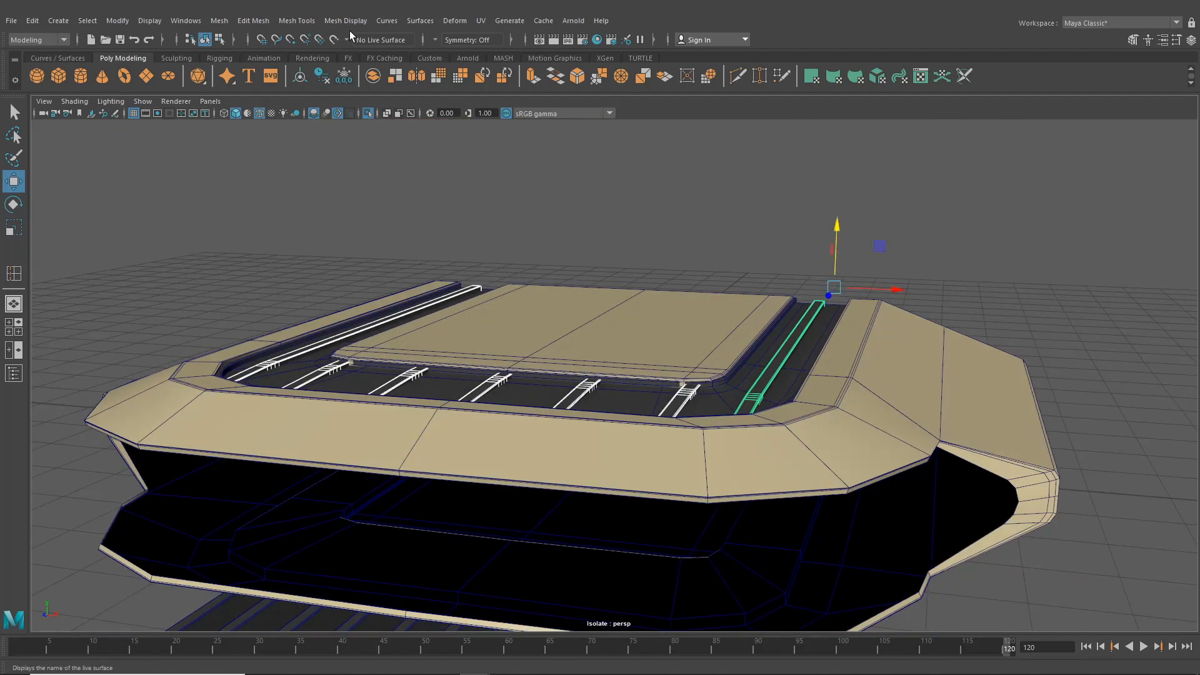
click(219, 41)
click(206, 40)
click(450, 209)
- Select the seven slats in the recessed strip and combine them into one mesh
scroll(602, 326, down, 4)
alt+drag(602, 326, 588, 387)
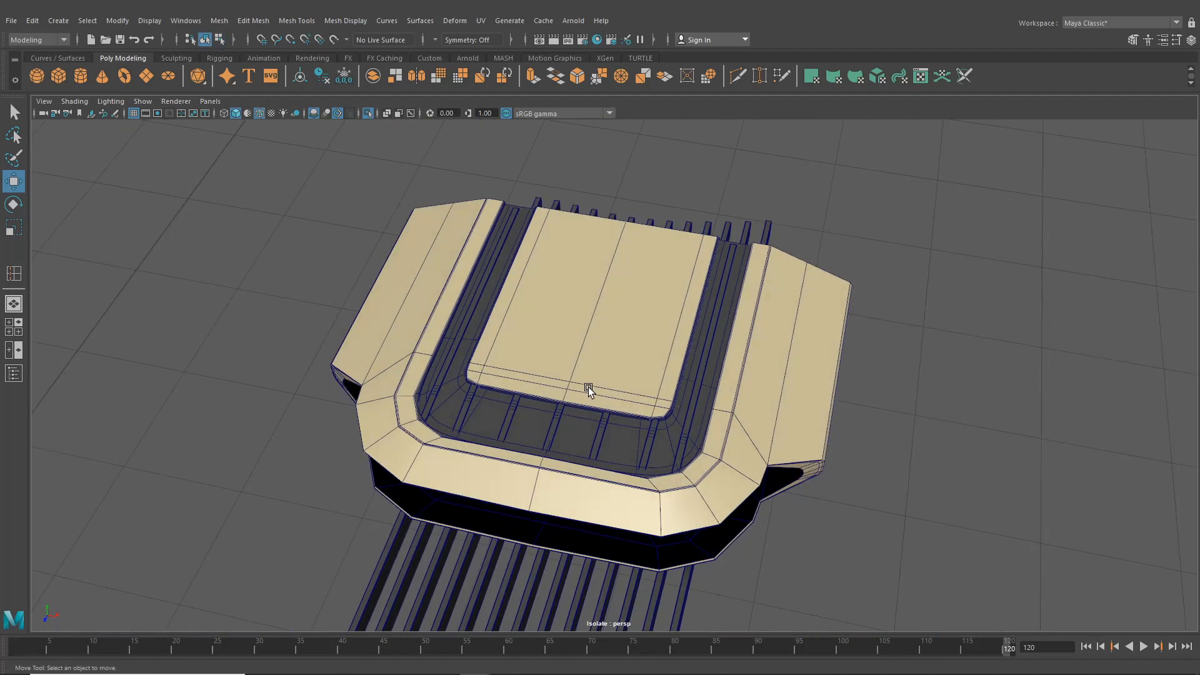
click(436, 382)
shift+click(470, 398)
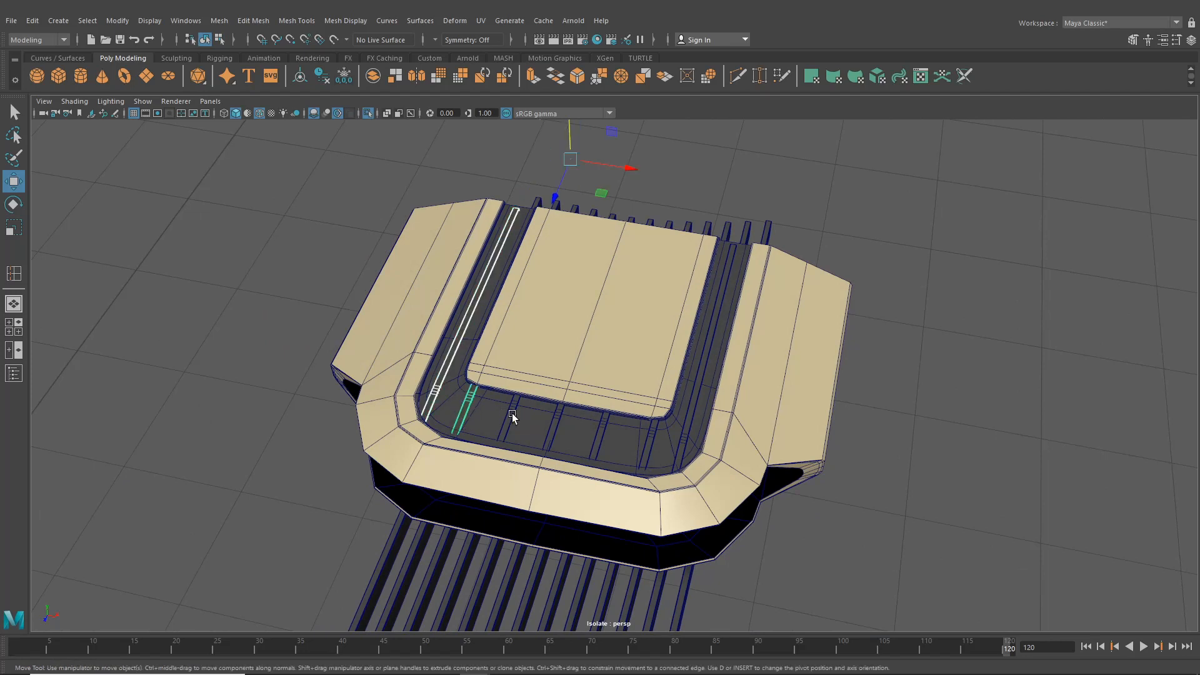
shift+click(513, 413)
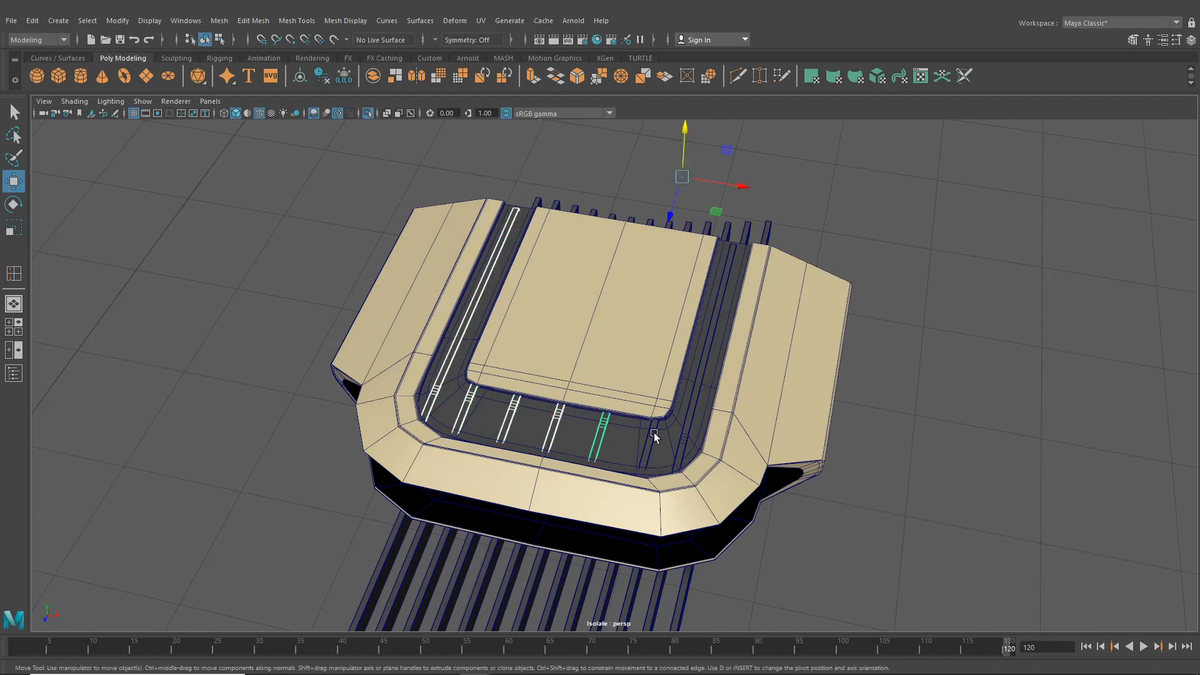
shift+click(686, 446)
click(219, 20)
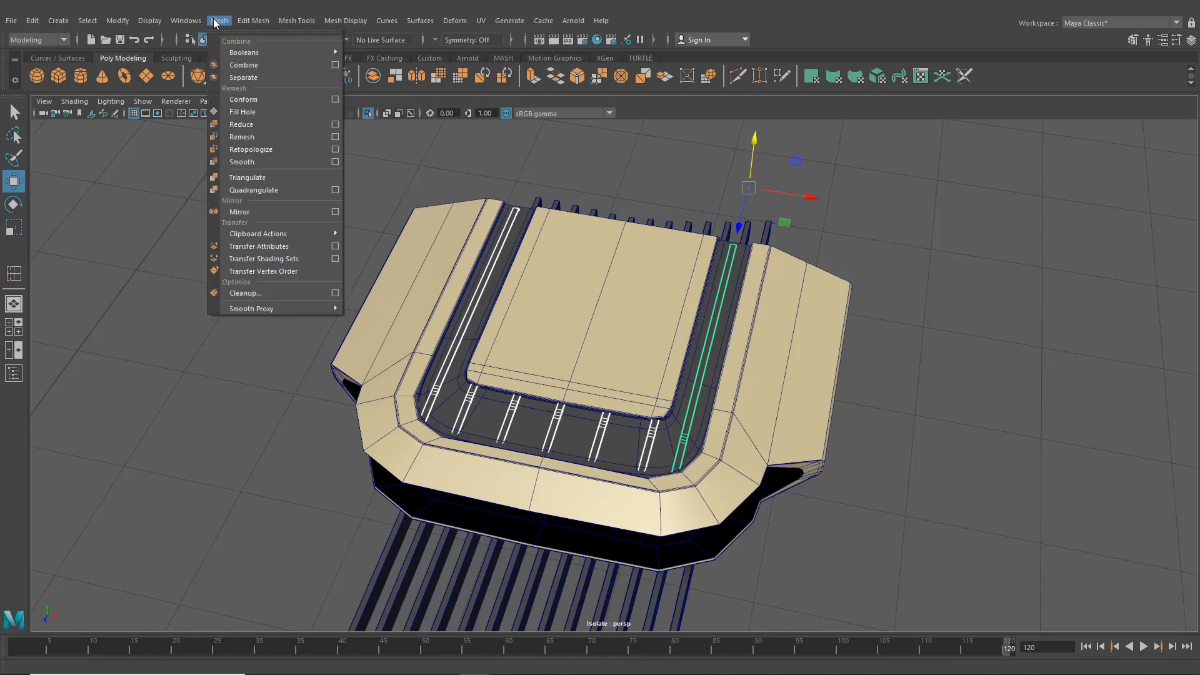
click(238, 66)
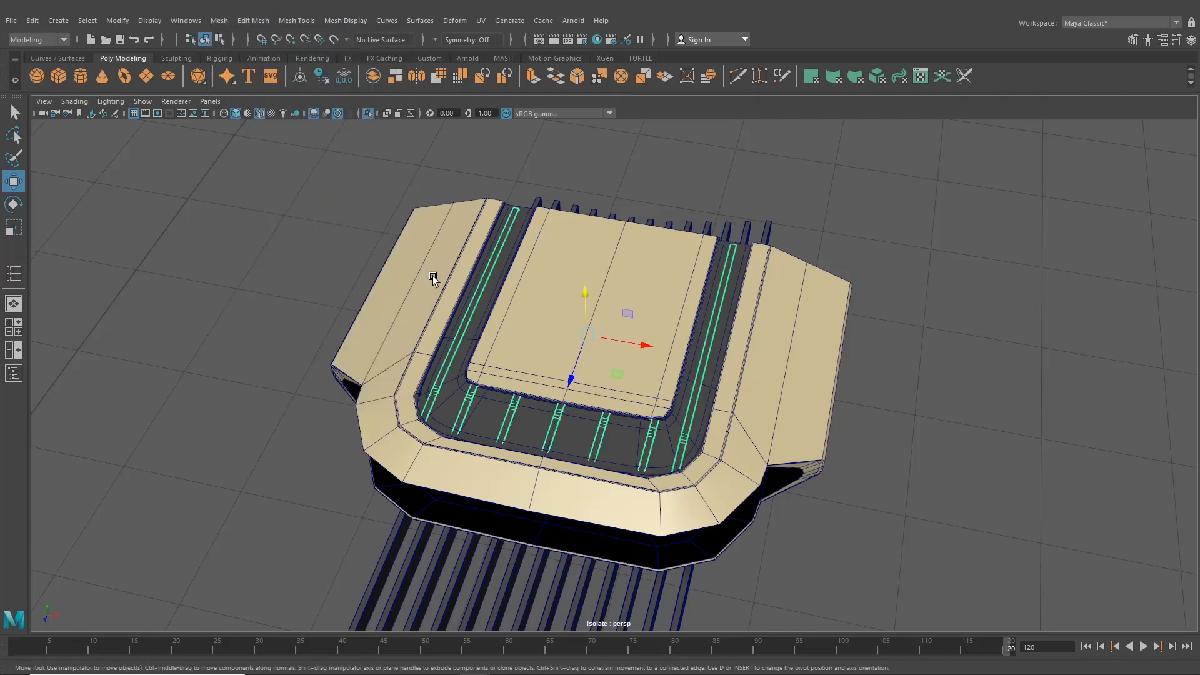
- Turn on smooth mesh preview for the cover and clear the selection
alt+drag(429, 273, 329, 270)
scroll(509, 429, up, 5)
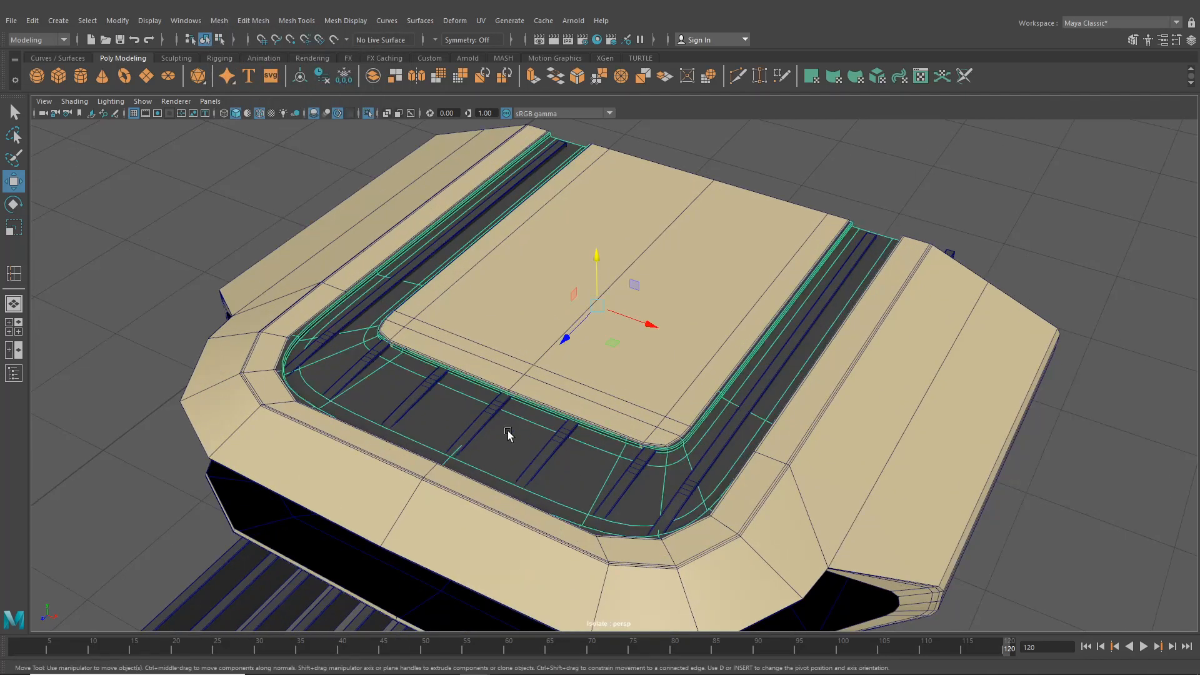
click(563, 389)
key(3)
click(119, 336)
scroll(349, 365, down, 3)
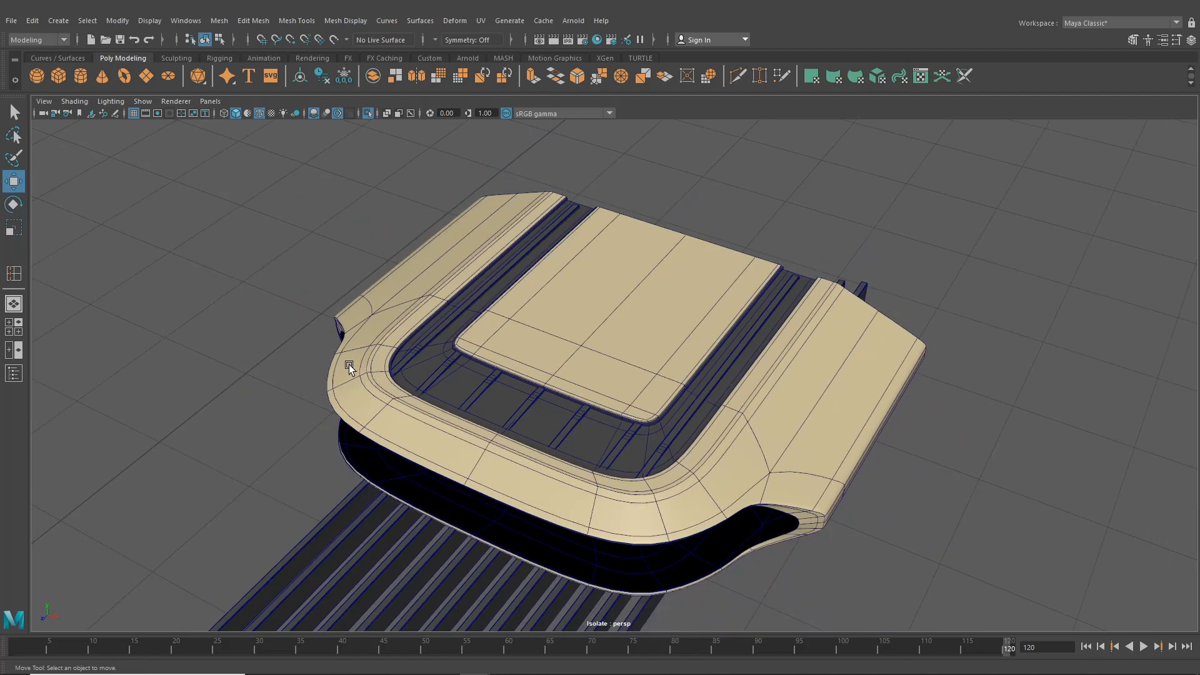
- Hide the wireframe overlay on the shaded model and review the cover with its slats
alt+drag(349, 365, 200, 136)
click(260, 113)
scroll(469, 308, up, 3)
mouse_move(469, 308)
alt+mouse_down()
mouse_move(554, 318)
mouse_move(444, 337)
mouse_move(400, 308)
alt+mouse_up()
scroll(463, 338, down, 5)
- Select all the isolated headlight parts and exit isolation to show them within the whole car
click(594, 419)
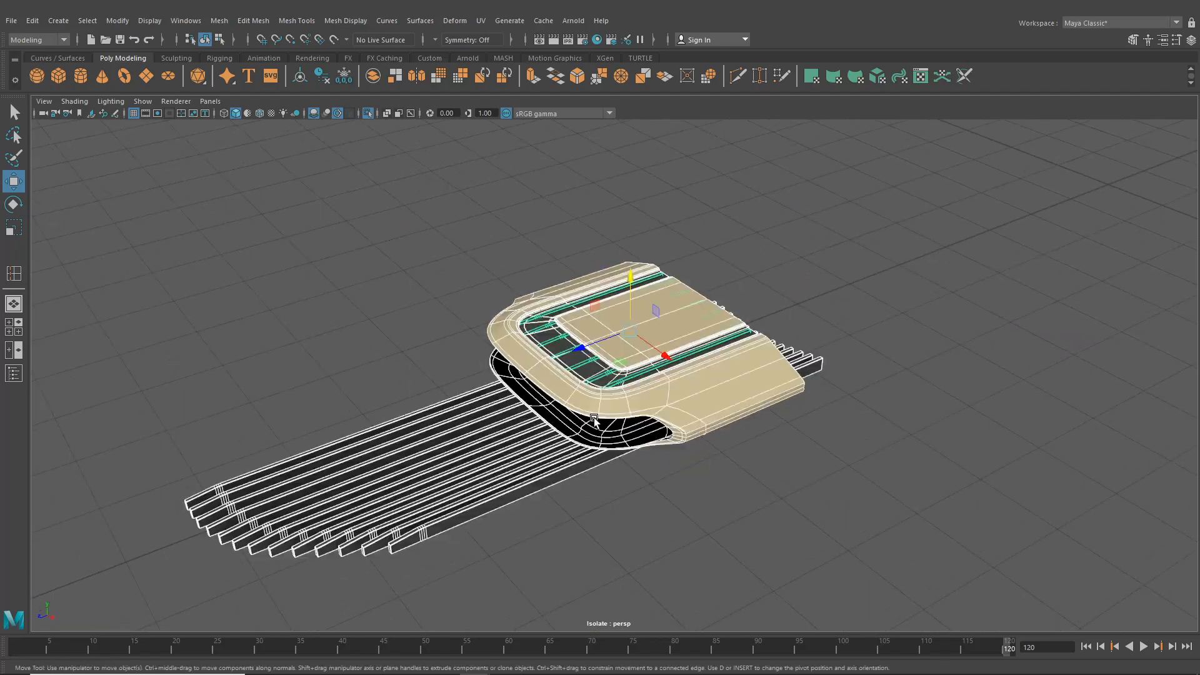
click(368, 113)
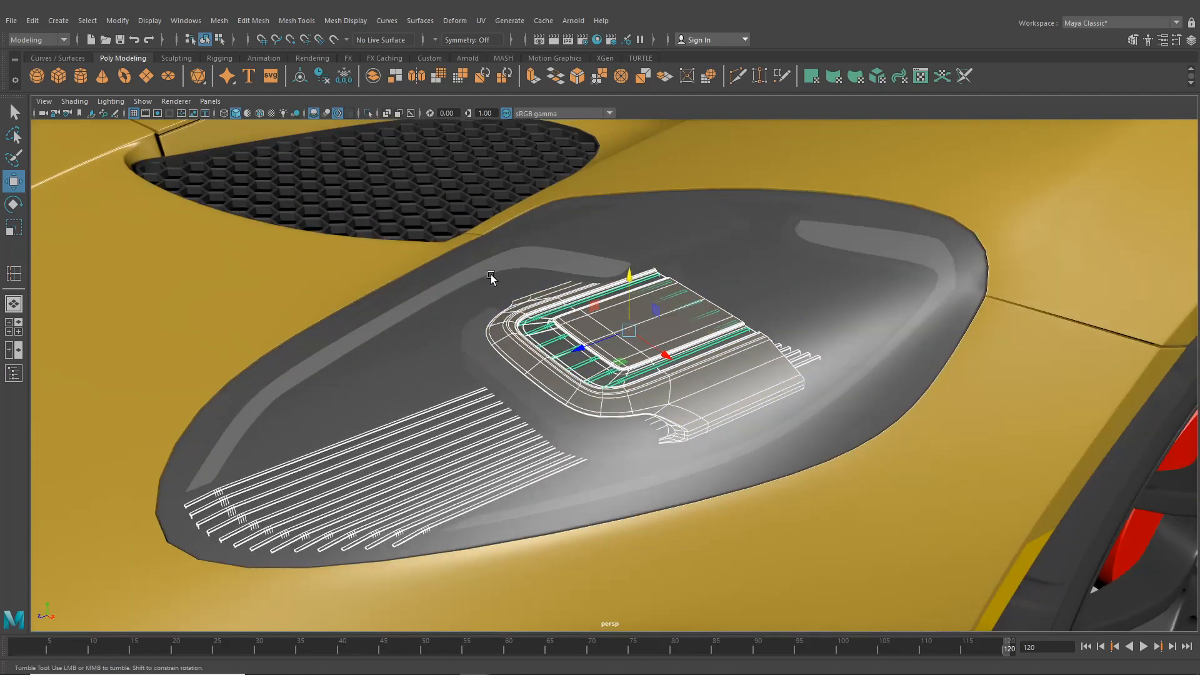
alt+drag(490, 268, 405, 276)
scroll(510, 299, up, 5)
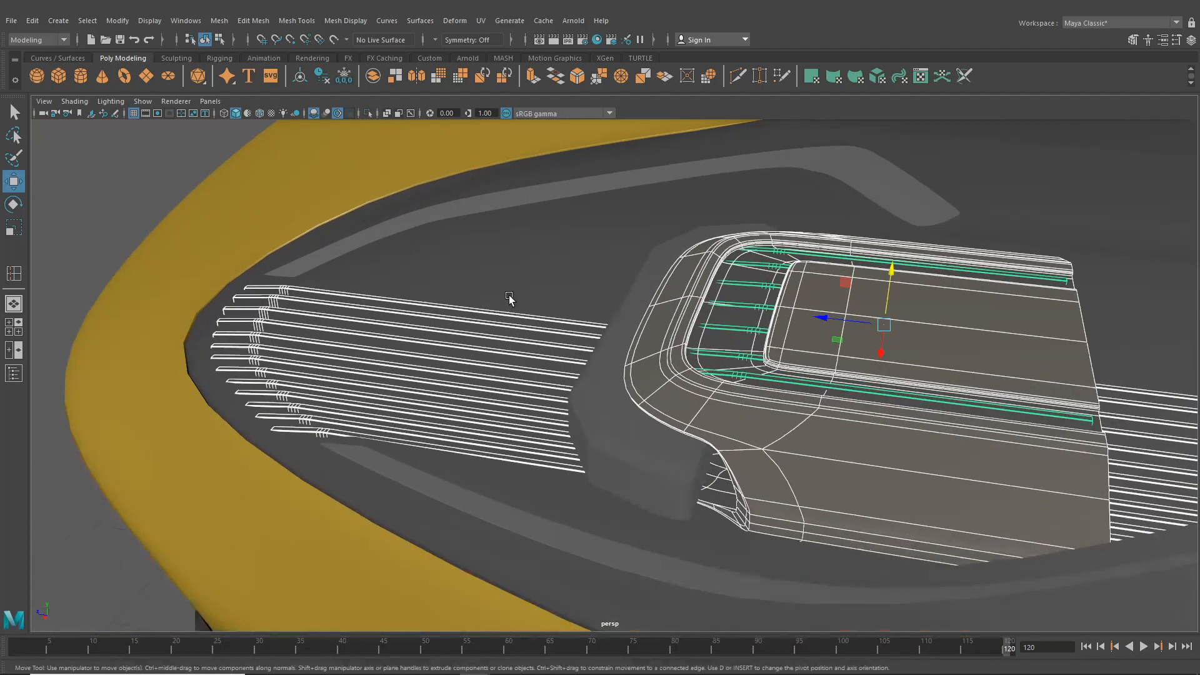
alt+drag(497, 274, 487, 321)
scroll(487, 320, up, 3)
alt+middle_drag(367, 311, 590, 306)
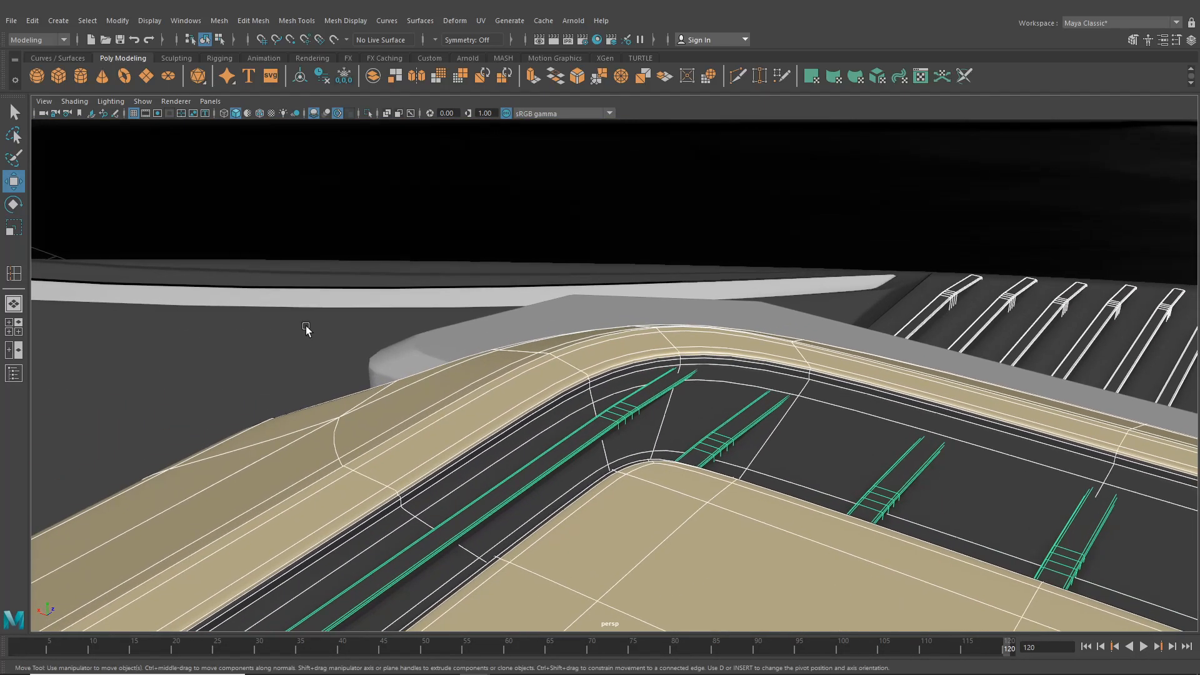
- Add the light strips and their surrounding housing parts to the selection and isolate the selected parts
shift+click(331, 296)
alt+drag(509, 340, 827, 204)
shift+click(834, 178)
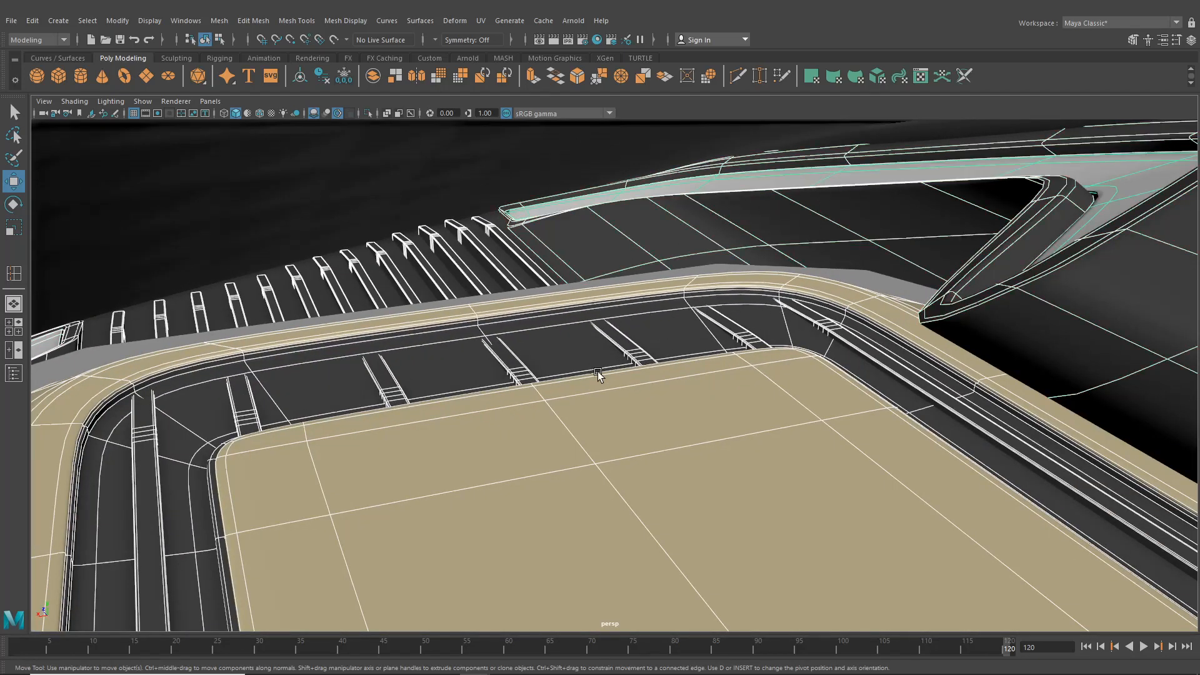
key(f)
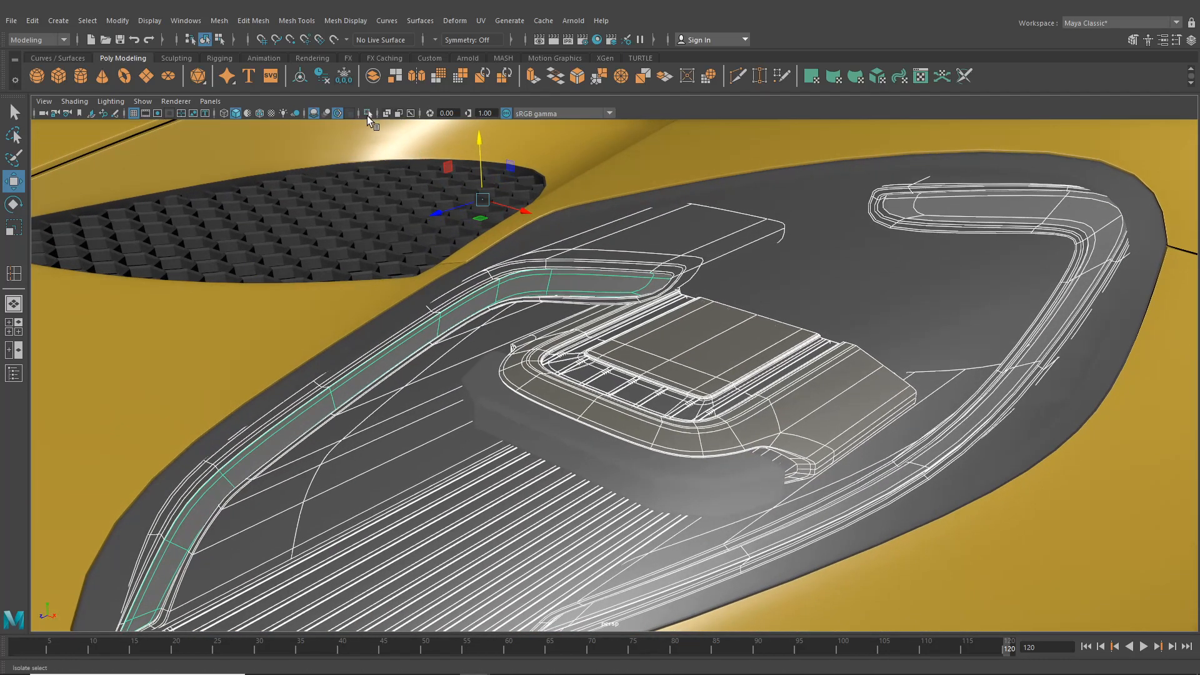
click(367, 113)
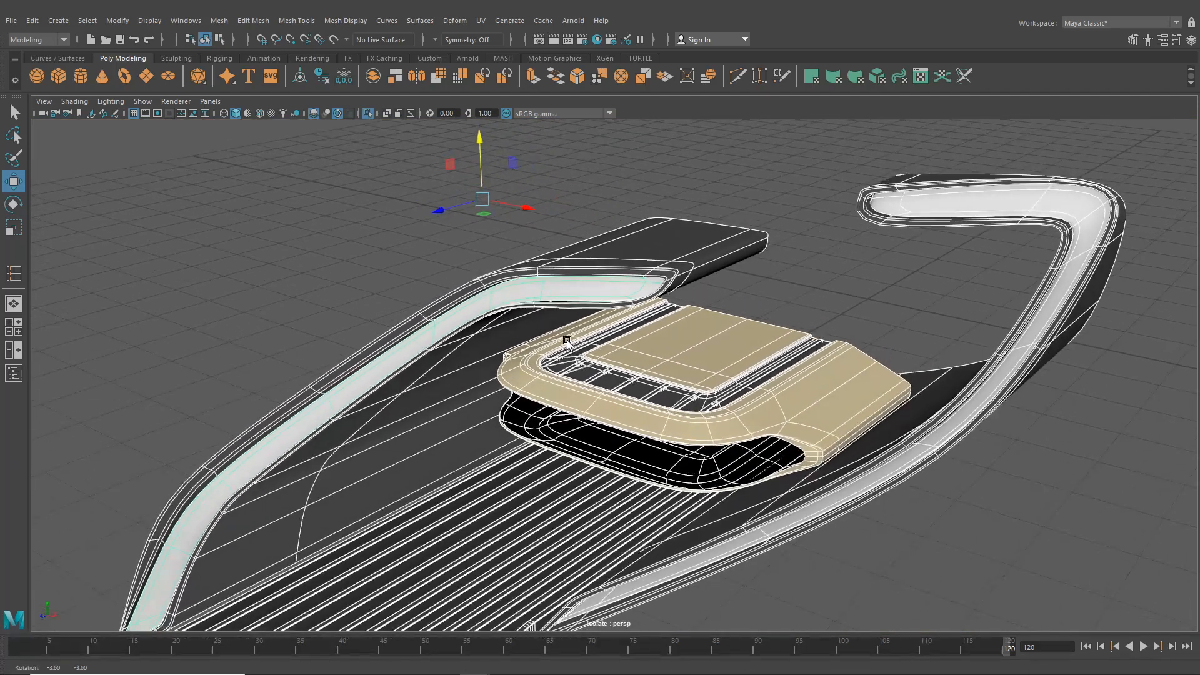
- Exit isolation, select the grey bar in front of the headlight cover, and isolate it together with the other headlight parts
click(368, 113)
scroll(576, 396, up, 10)
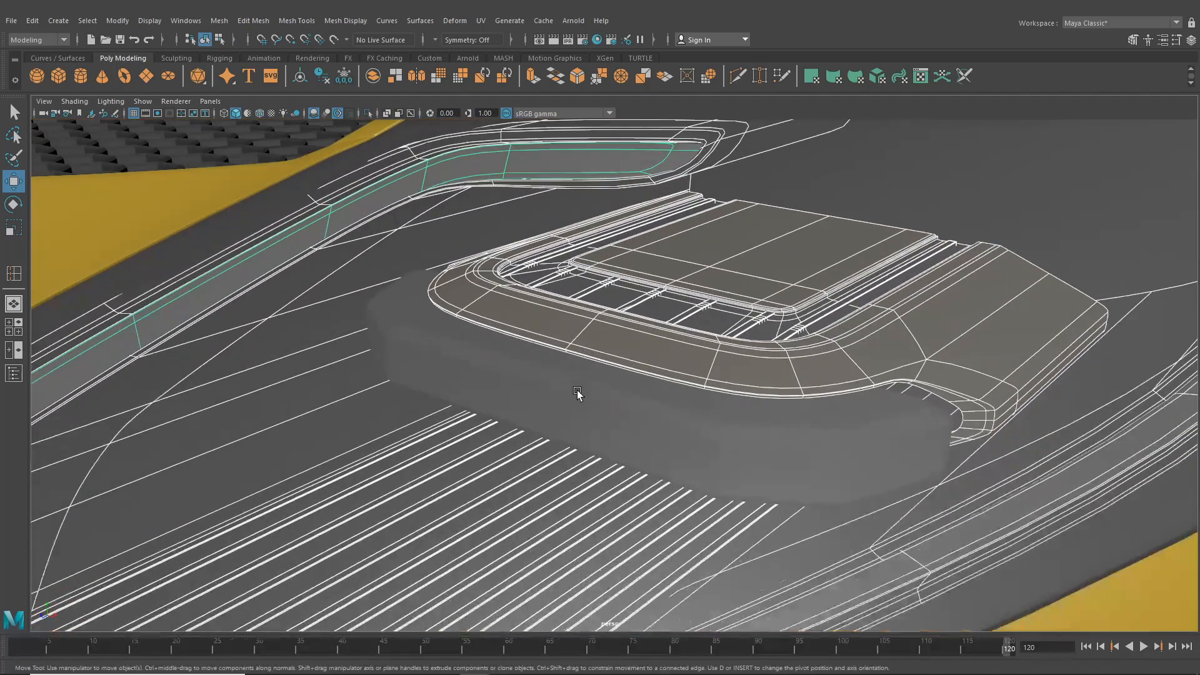
scroll(663, 458, up, 5)
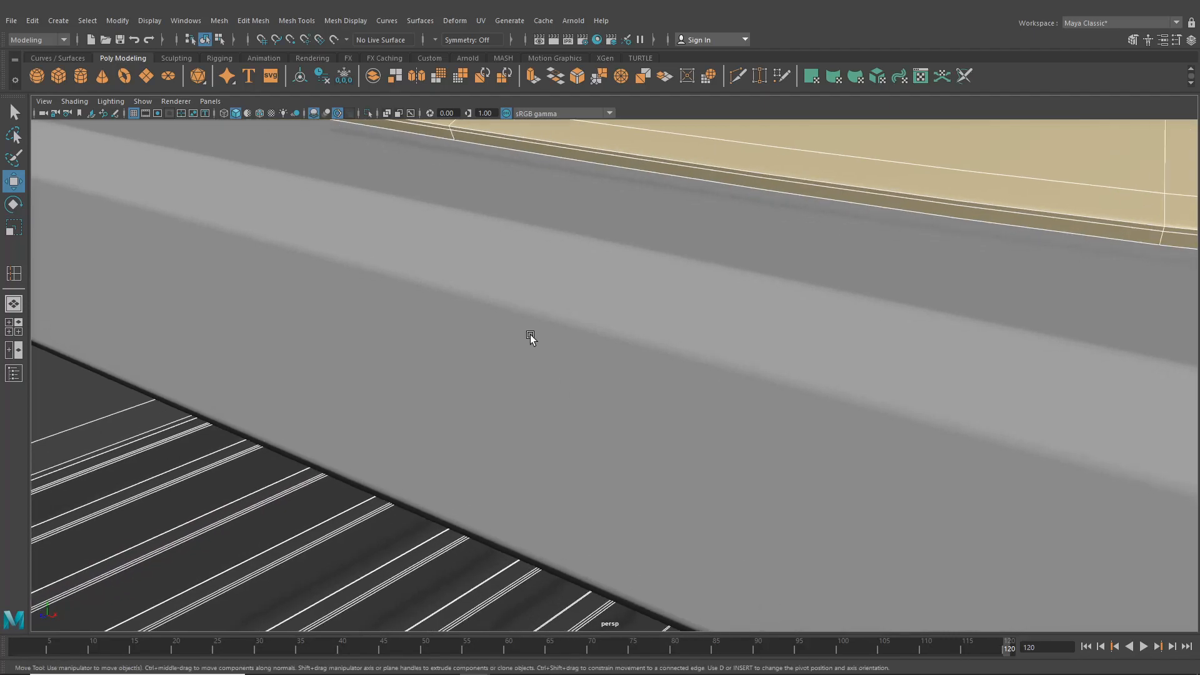
click(423, 166)
scroll(493, 254, down, 10)
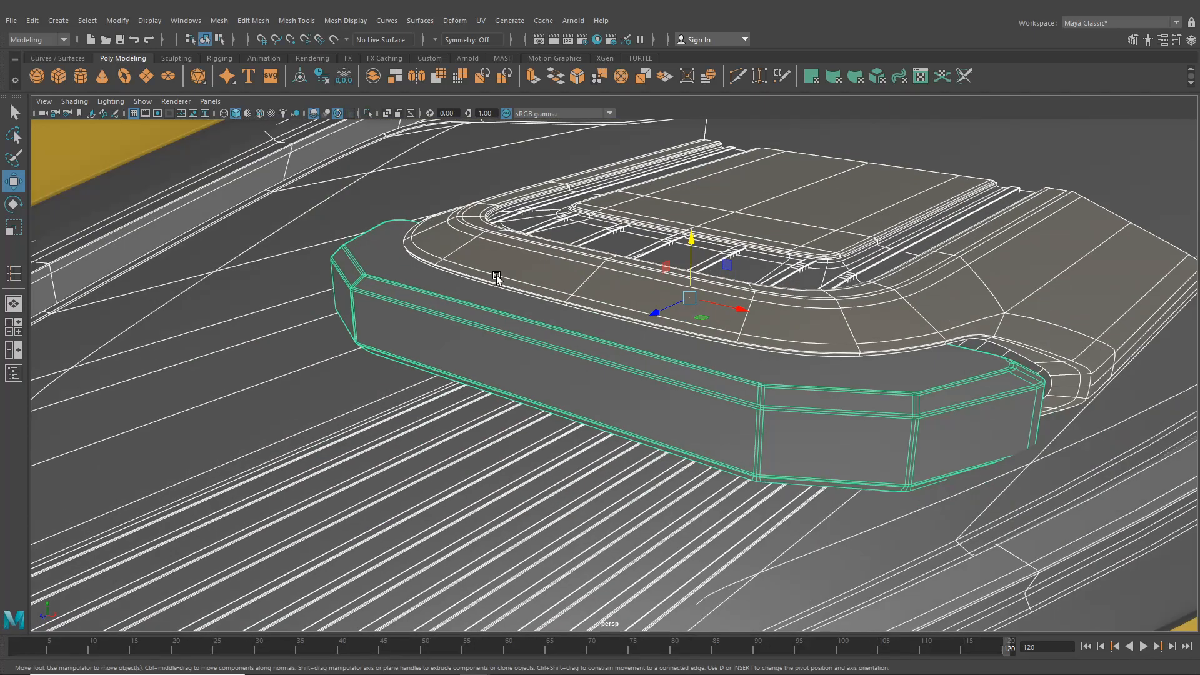
click(369, 112)
scroll(562, 350, down, 5)
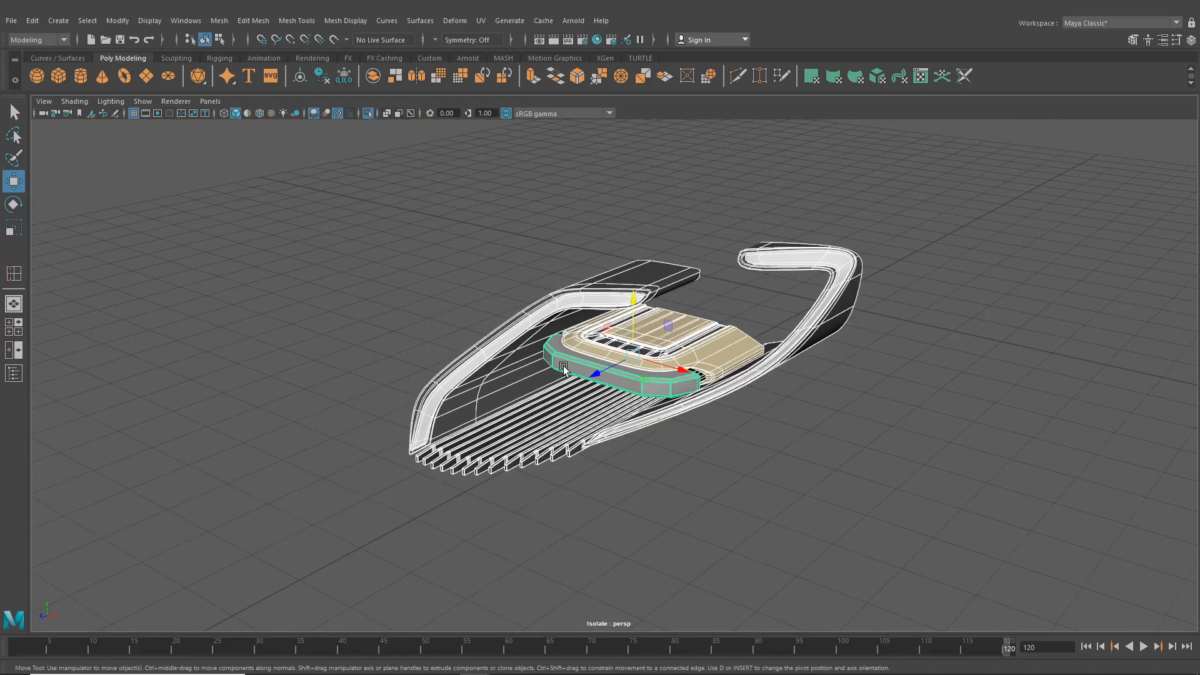
- Duplicate the cover with its slats and grey front bar, and move the copy up and sideways above the original
alt+drag(638, 425, 577, 303)
click(632, 358)
scroll(632, 357, up, 3)
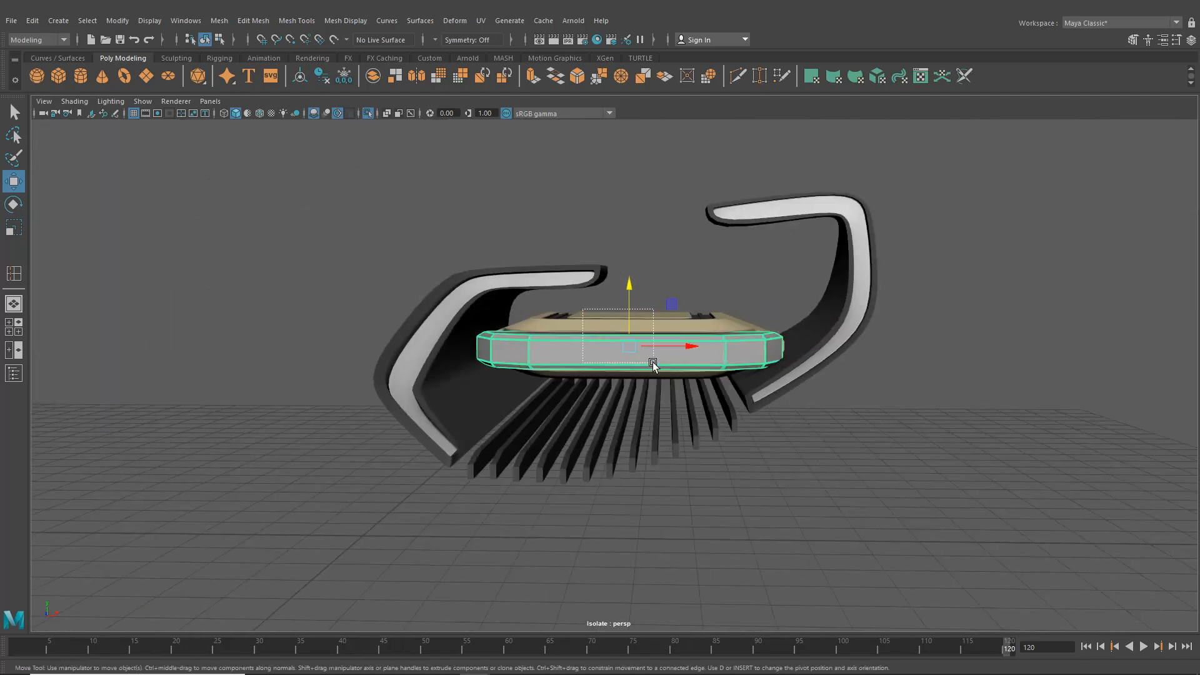
mouse_move(653, 363)
mouse_down()
mouse_move(654, 381)
mouse_move(639, 374)
mouse_up()
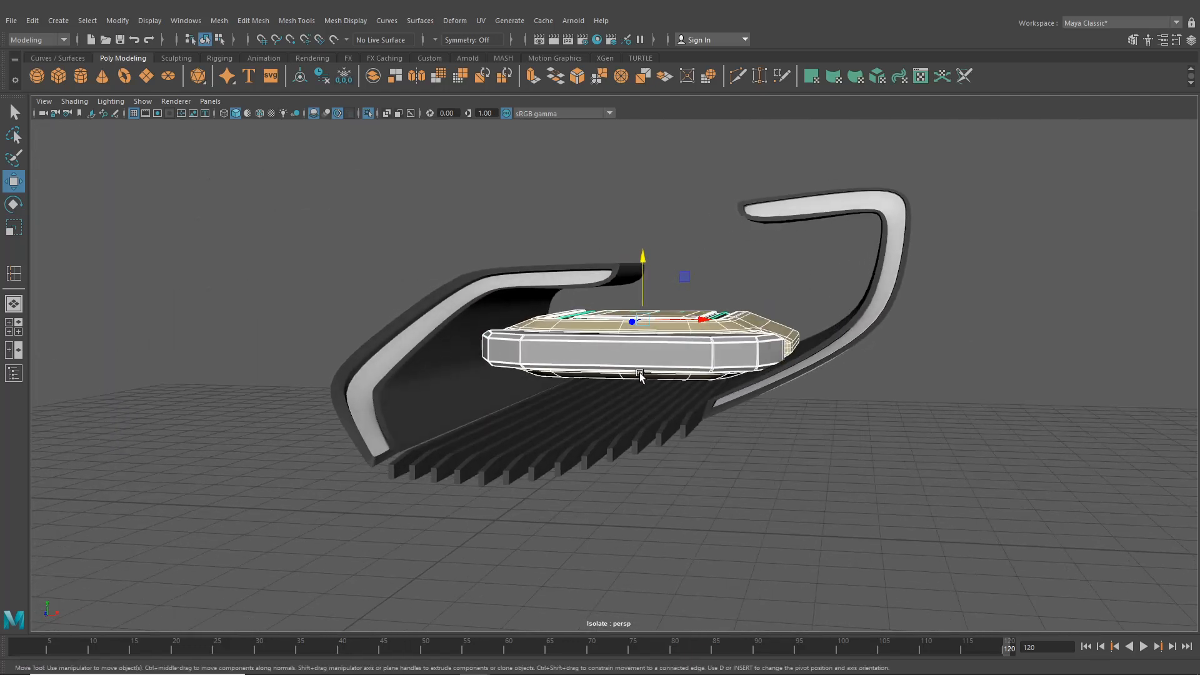
key(ctrl+d)
drag(642, 283, 642, 222)
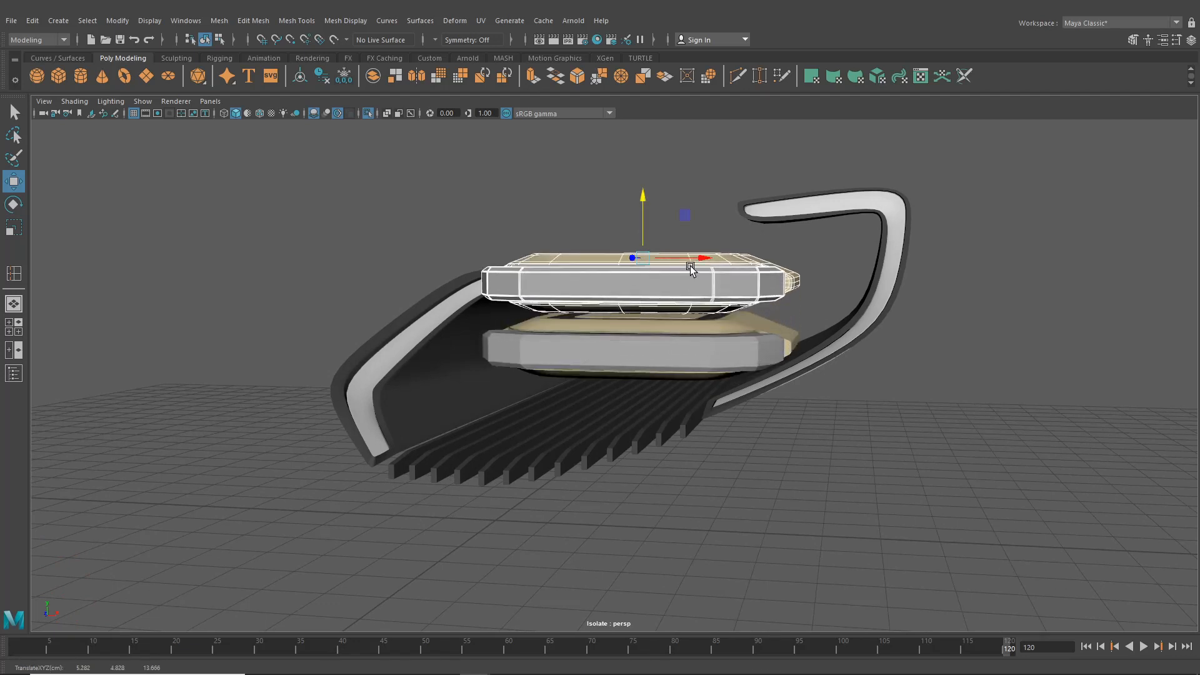
drag(691, 260, 707, 305)
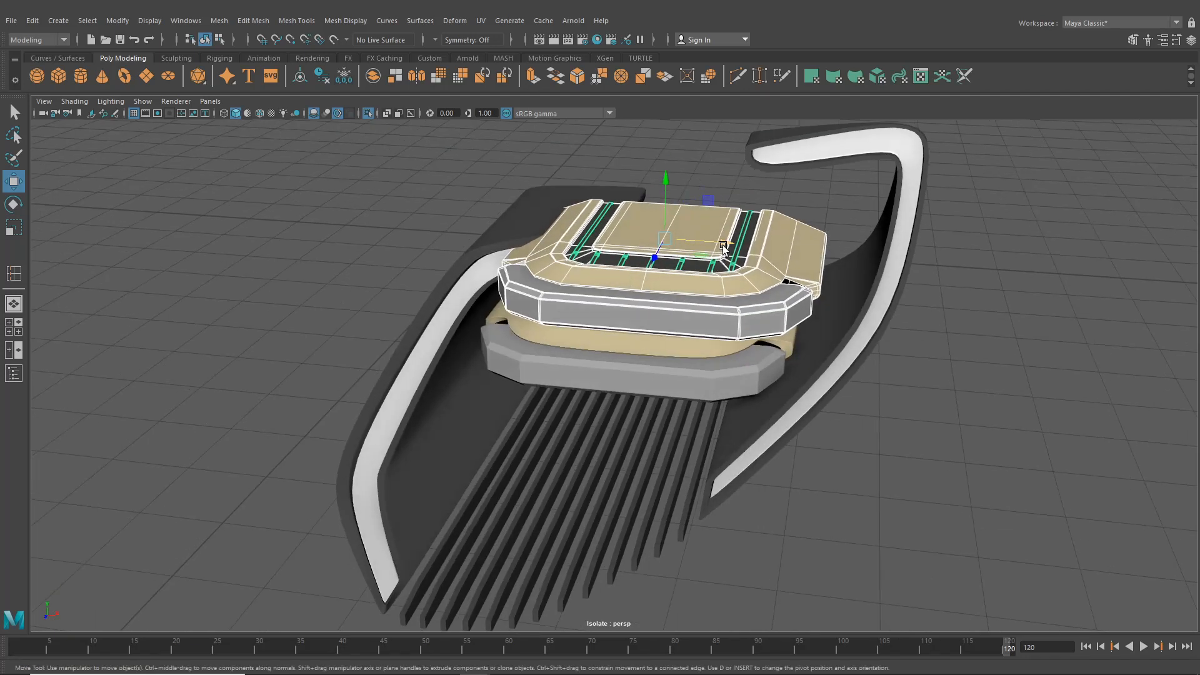
drag(724, 246, 792, 265)
- Align the duplicated lamp unit with the upper lamp outline in the front view and move it backward in the top view
click(19, 327)
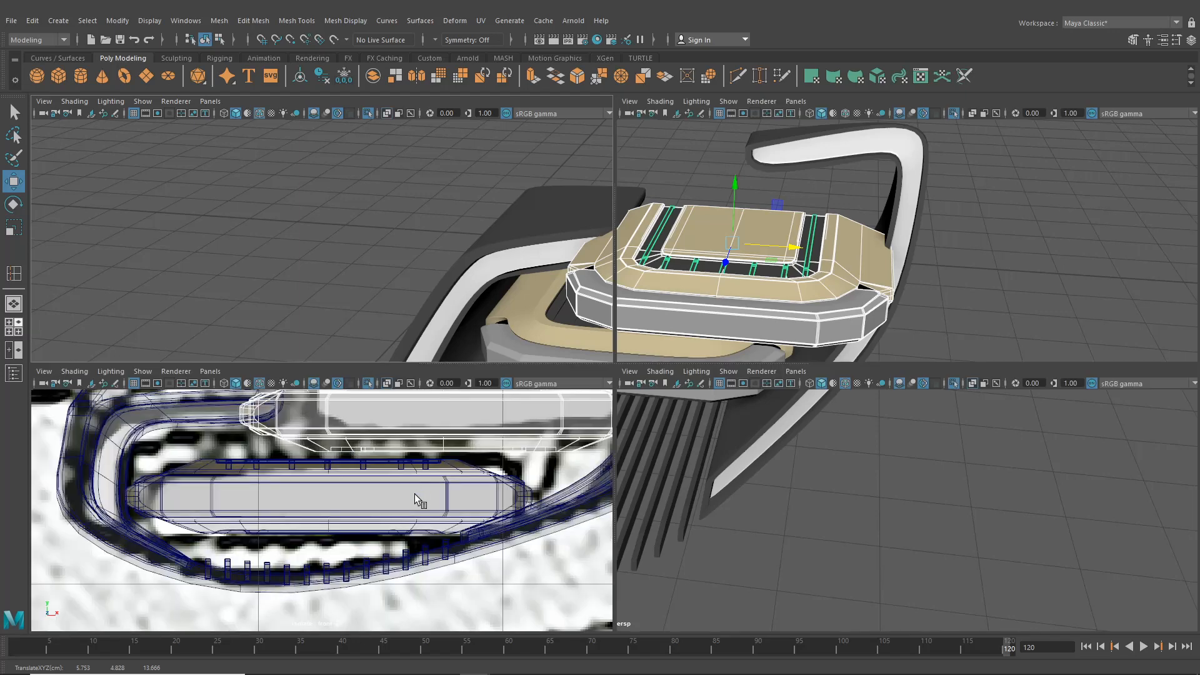
key(space)
alt+middle_drag(579, 389, 337, 549)
drag(594, 336, 622, 264)
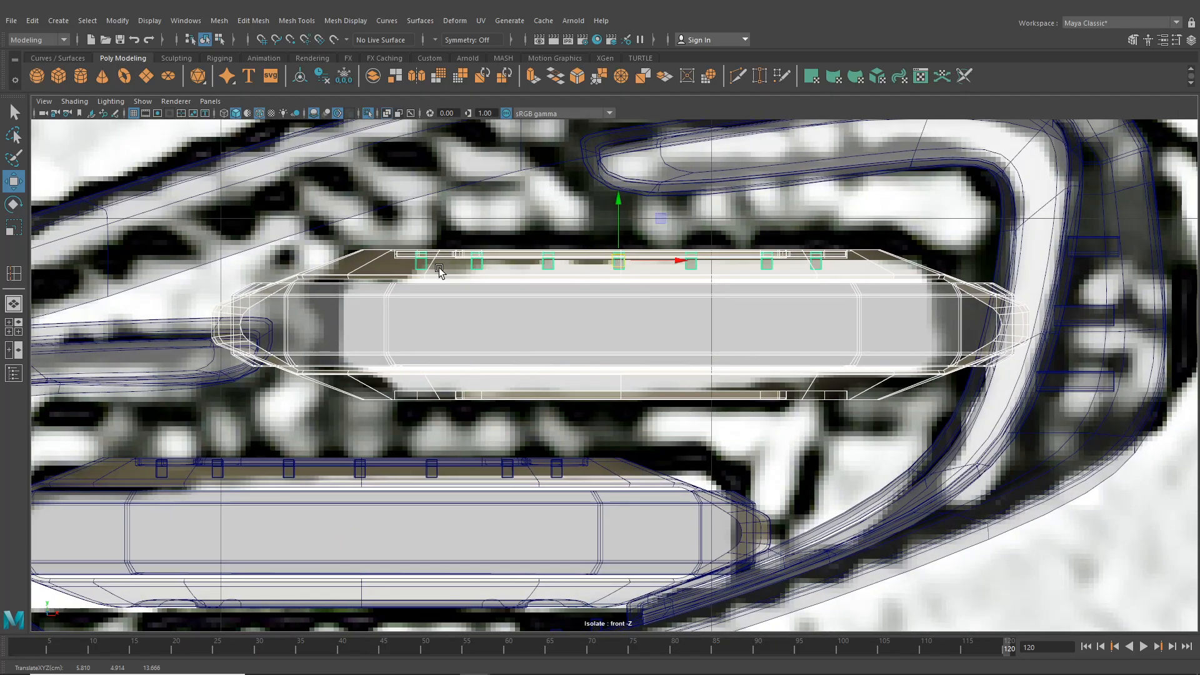
click(14, 327)
alt+middle_drag(441, 225, 399, 292)
drag(399, 291, 396, 183)
- Group the duplicated lamp parts and center the group's pivot
click(15, 229)
alt+middle_drag(388, 230, 384, 272)
alt+middle_drag(939, 205, 875, 273)
scroll(919, 249, up, 4)
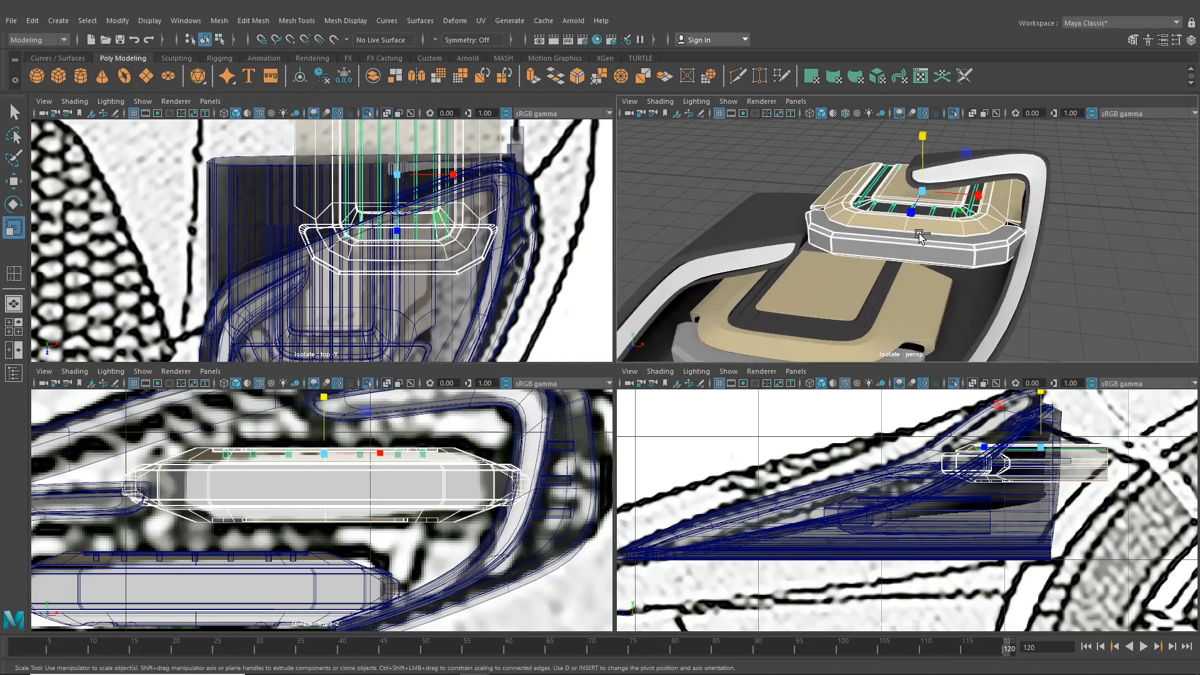
key(ctrl+g)
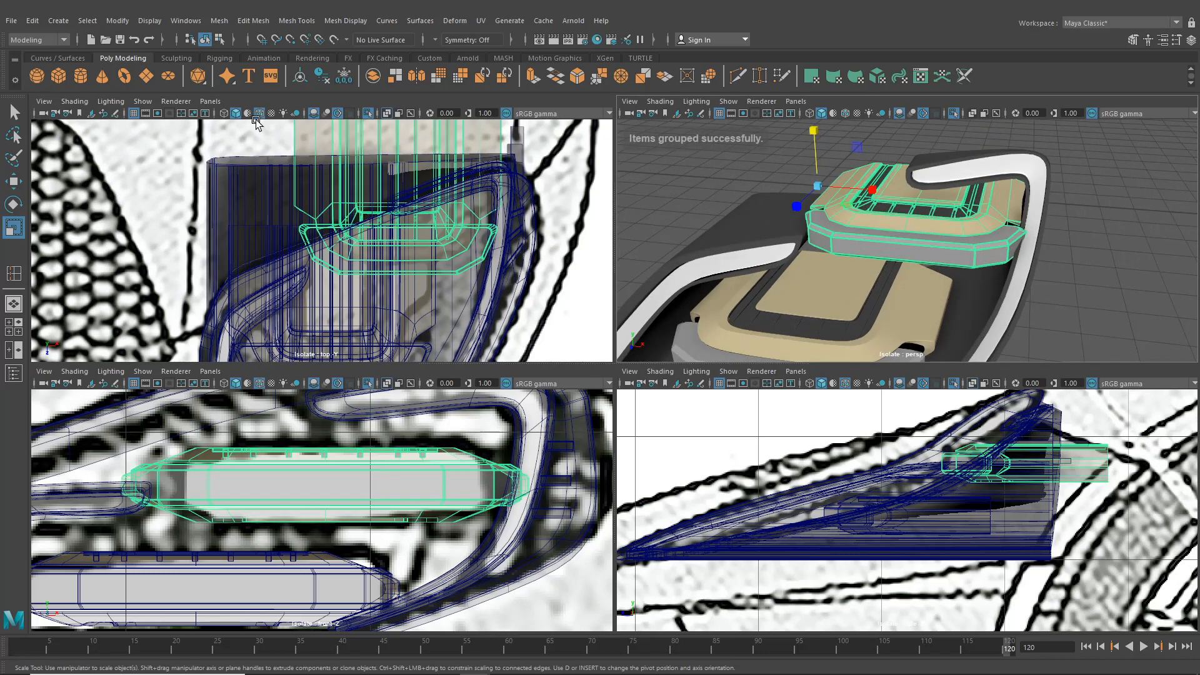
click(117, 20)
click(151, 116)
- Scale the upper lamp group down uniformly to fit the reference outline and nudge its height in the front view
alt+middle_drag(339, 214, 332, 264)
drag(390, 240, 362, 250)
alt+drag(813, 237, 766, 241)
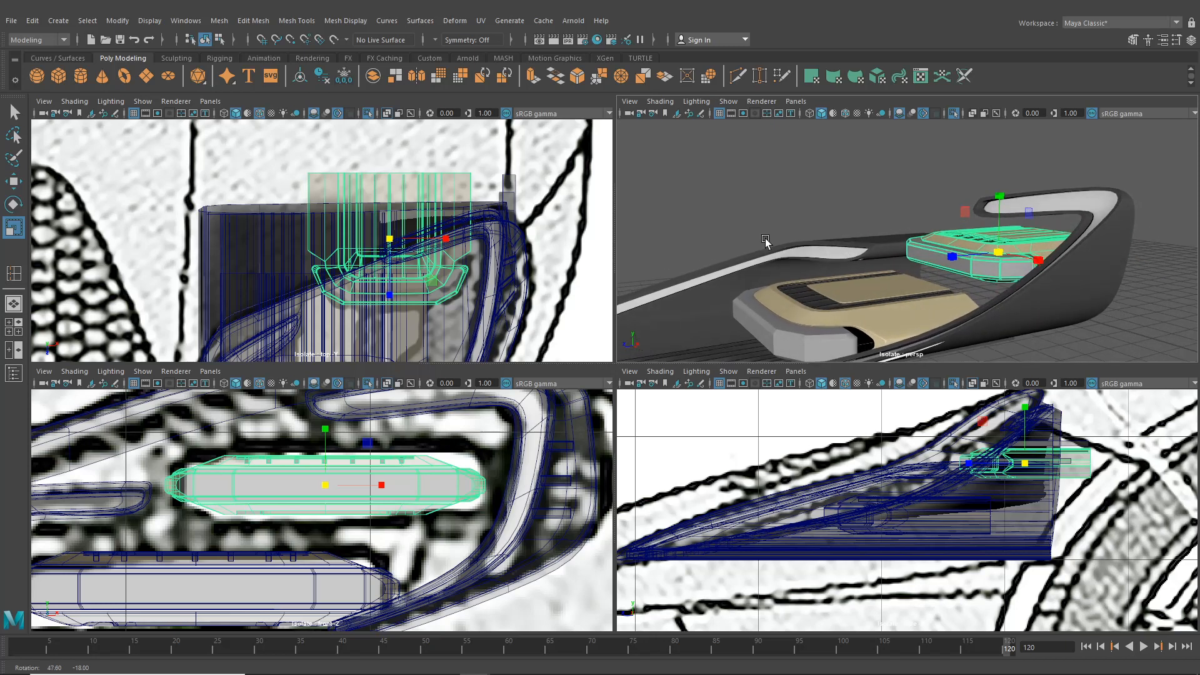
click(14, 182)
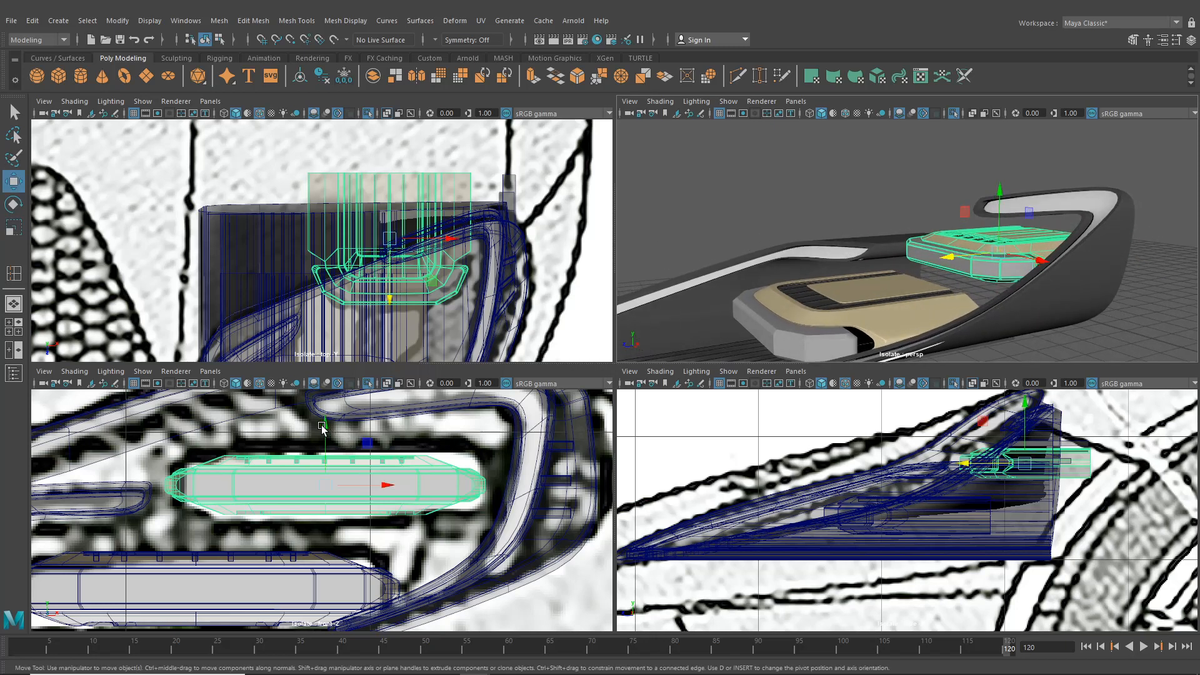
drag(323, 427, 325, 428)
- Switch the lower headlight cover to vertex editing and compare its rear end with the surrounding car body
alt+drag(832, 286, 860, 210)
scroll(835, 301, up, 6)
scroll(836, 297, down, 3)
click(856, 202)
right_click(855, 201)
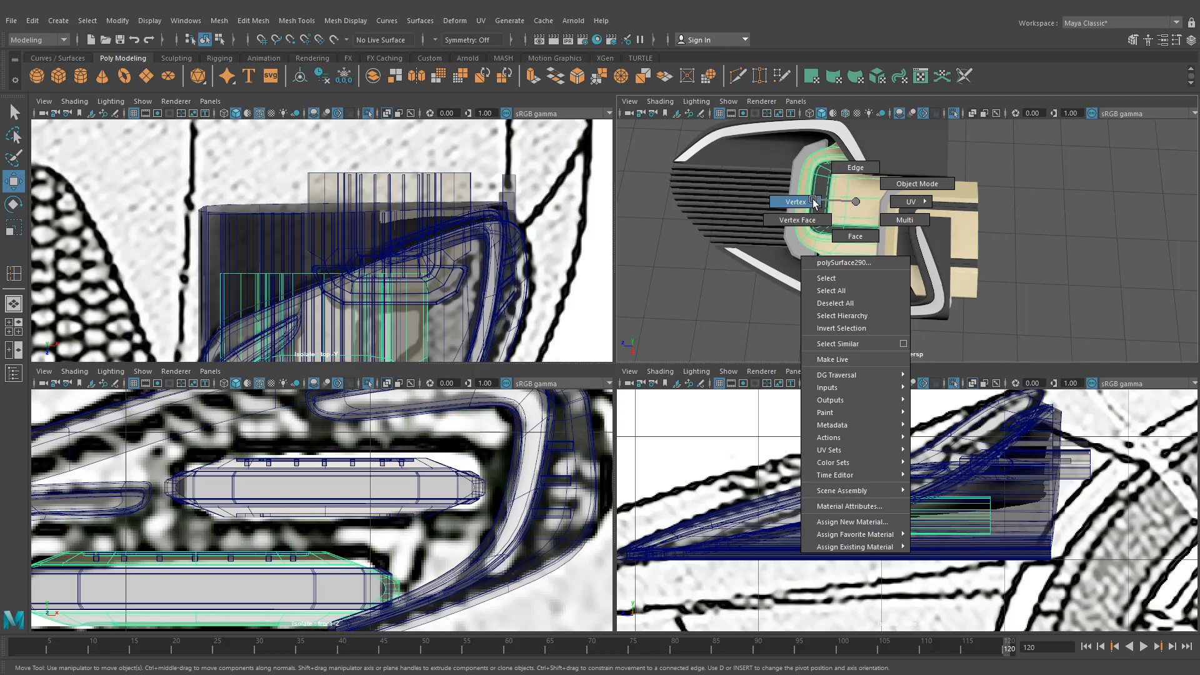
click(812, 201)
click(954, 115)
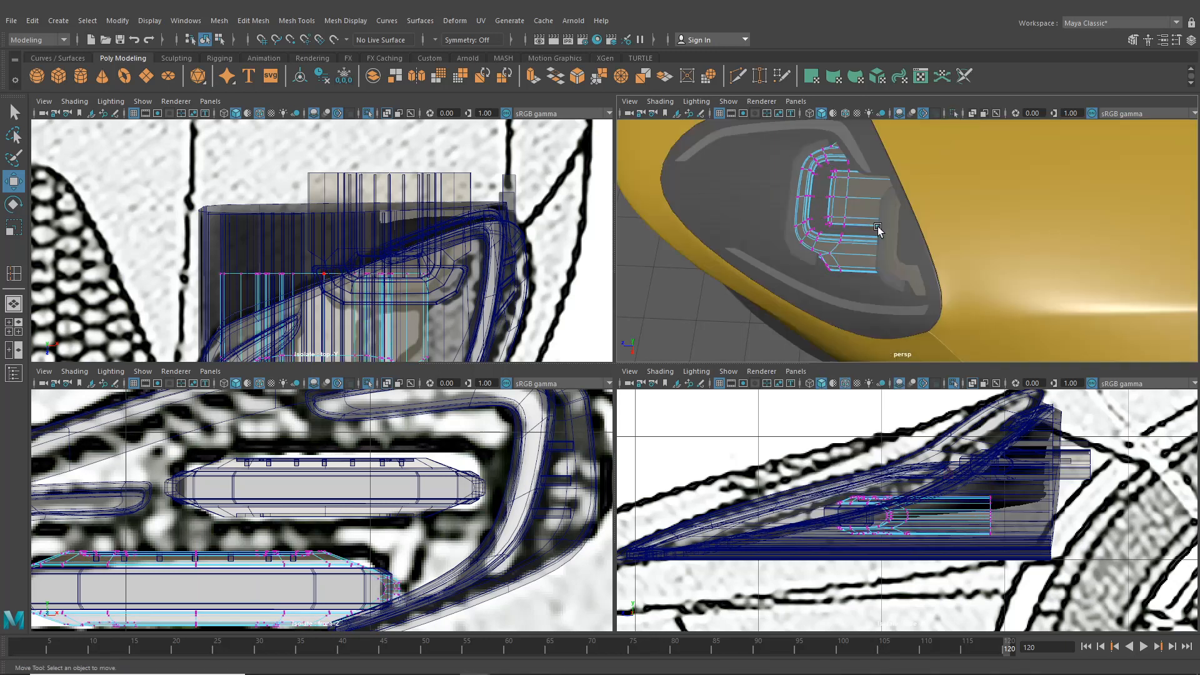
click(955, 115)
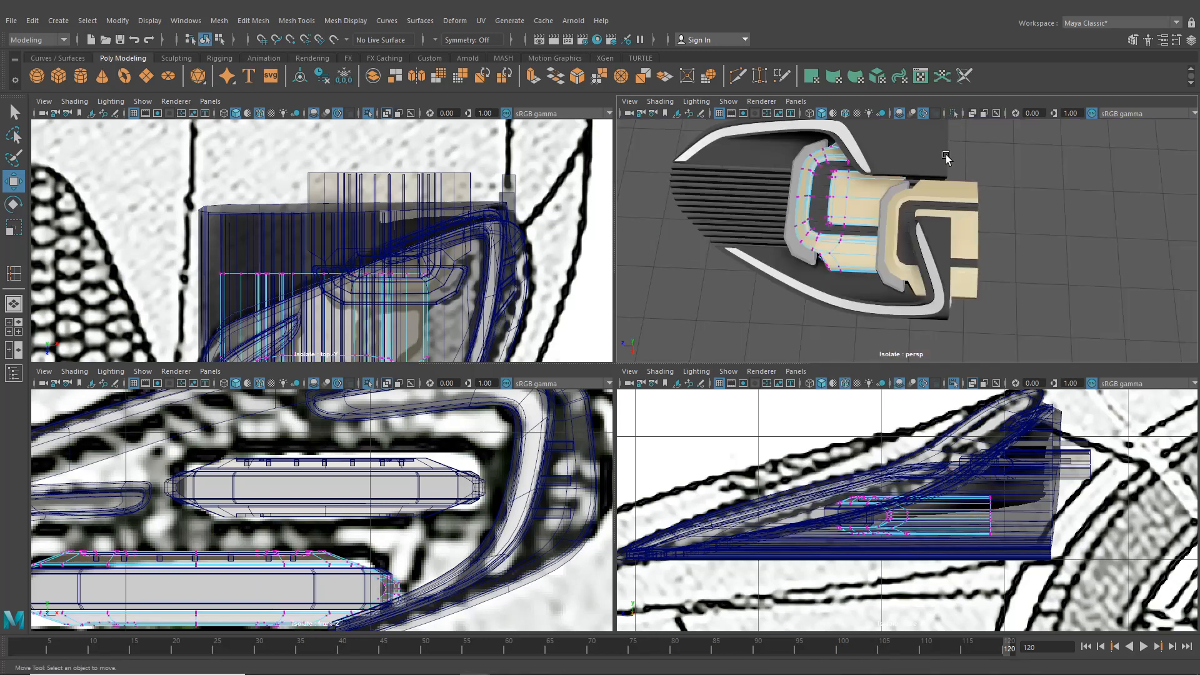
- Extend the lower headlight cover backward by moving its rear vertices beneath the upper lamp unit
alt+drag(857, 188, 631, 320)
key(space)
right_drag(581, 322, 546, 315)
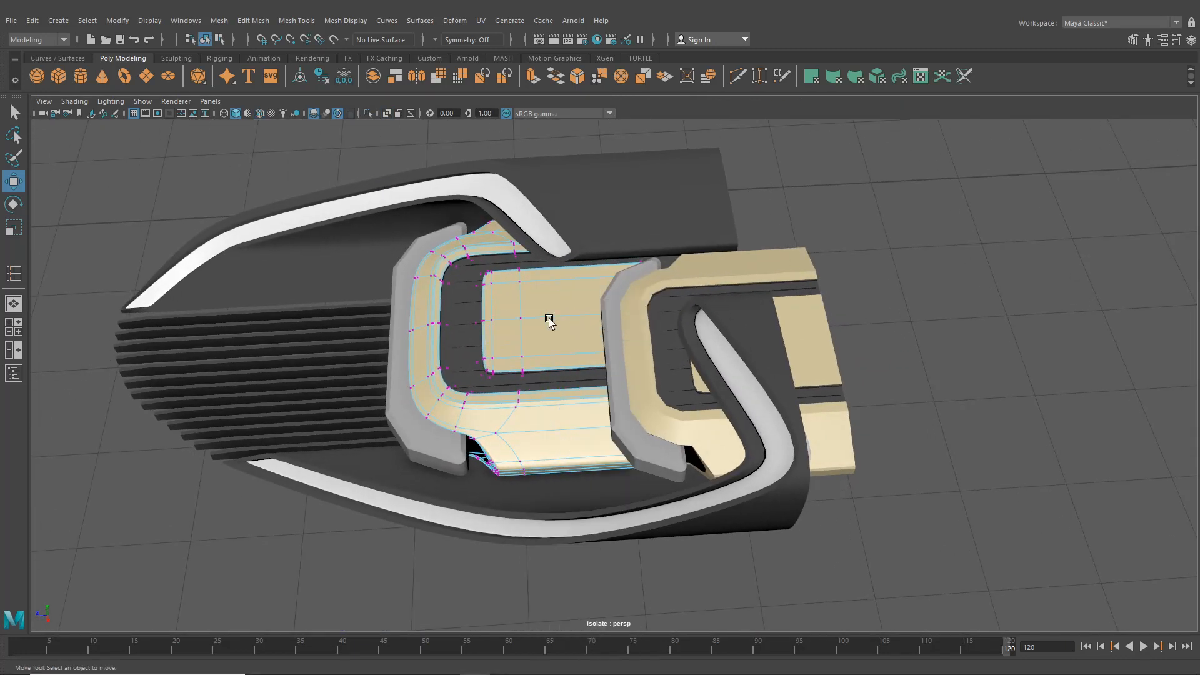
drag(569, 120, 567, 118)
alt+drag(568, 122, 563, 402)
alt+middle_drag(554, 402, 699, 334)
scroll(681, 356, up, 3)
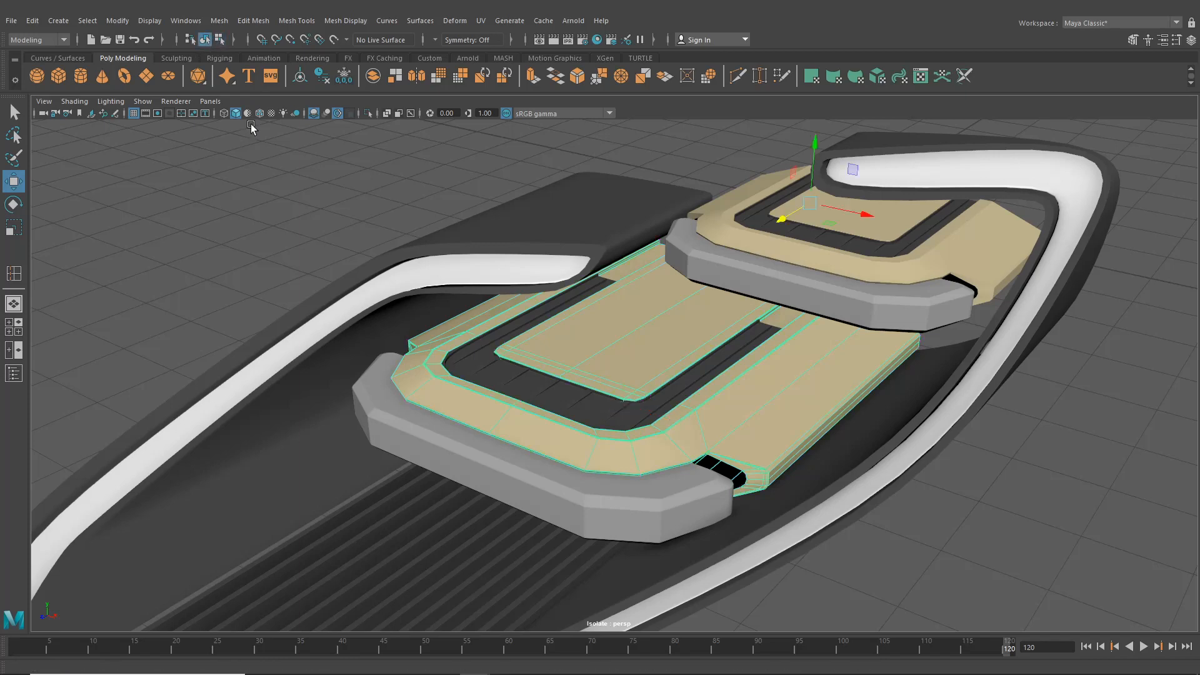
- Extend the dark recessed strip of the lower cover backward by moving its rear vertices, and return to object selection
click(588, 419)
click(595, 410)
right_drag(598, 317, 520, 317)
alt+drag(719, 369, 757, 339)
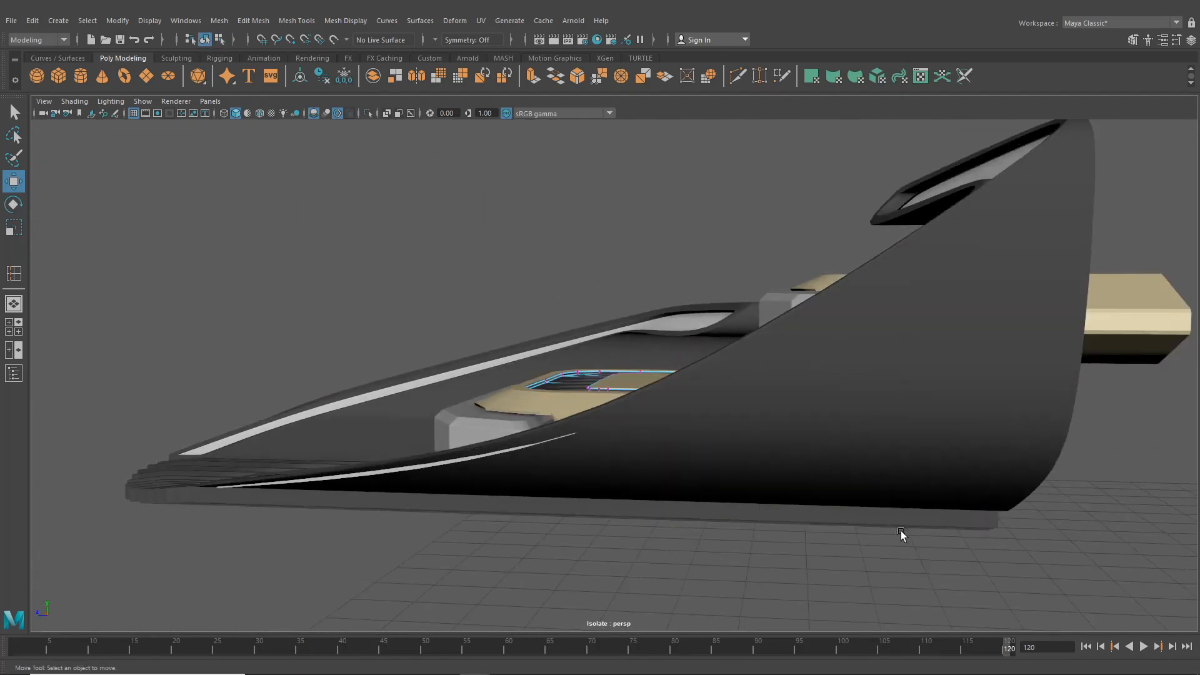
drag(901, 532, 729, 281)
alt+drag(729, 281, 784, 350)
alt+drag(741, 316, 804, 368)
alt+middle_drag(803, 369, 667, 335)
drag(656, 320, 756, 366)
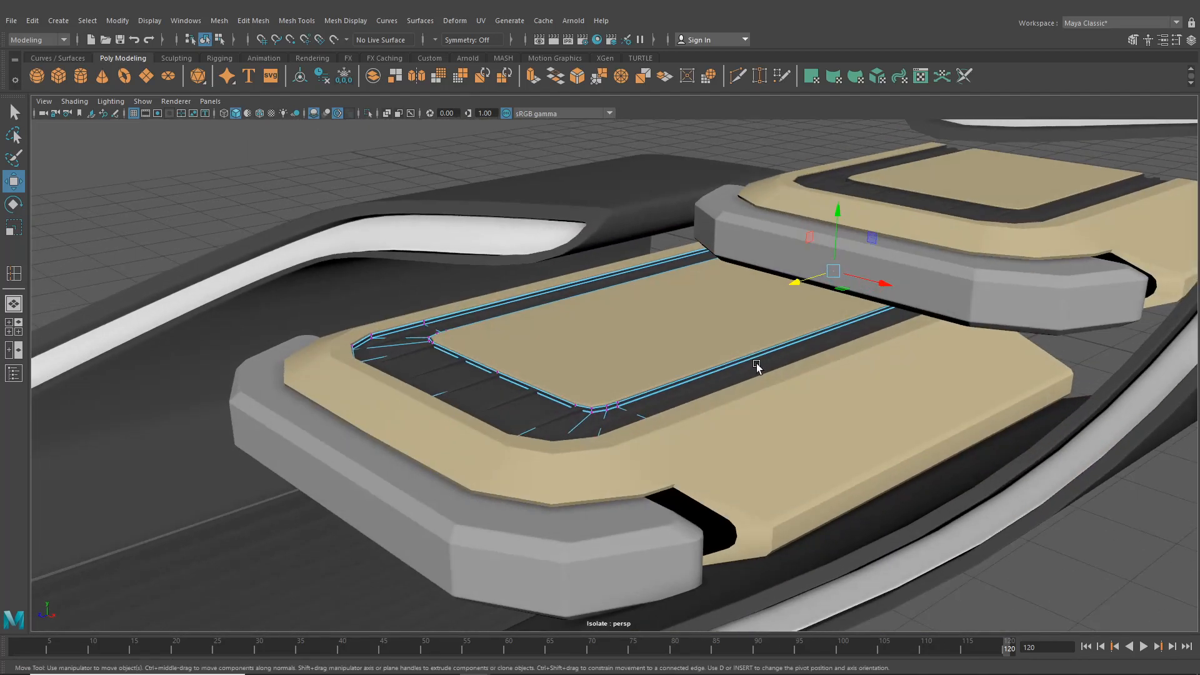
click(205, 40)
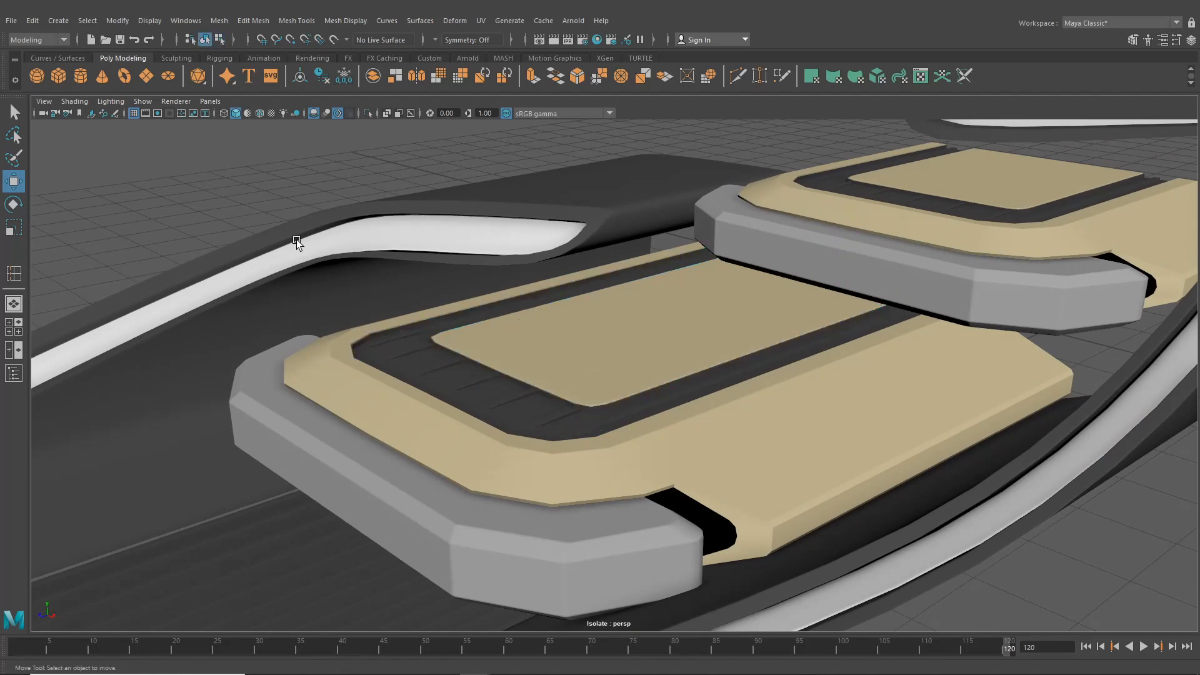
- Lengthen the slats in the lower cover's recess by moving their rear end vertices backward, and leave component mode
click(487, 380)
right_drag(486, 379, 431, 320)
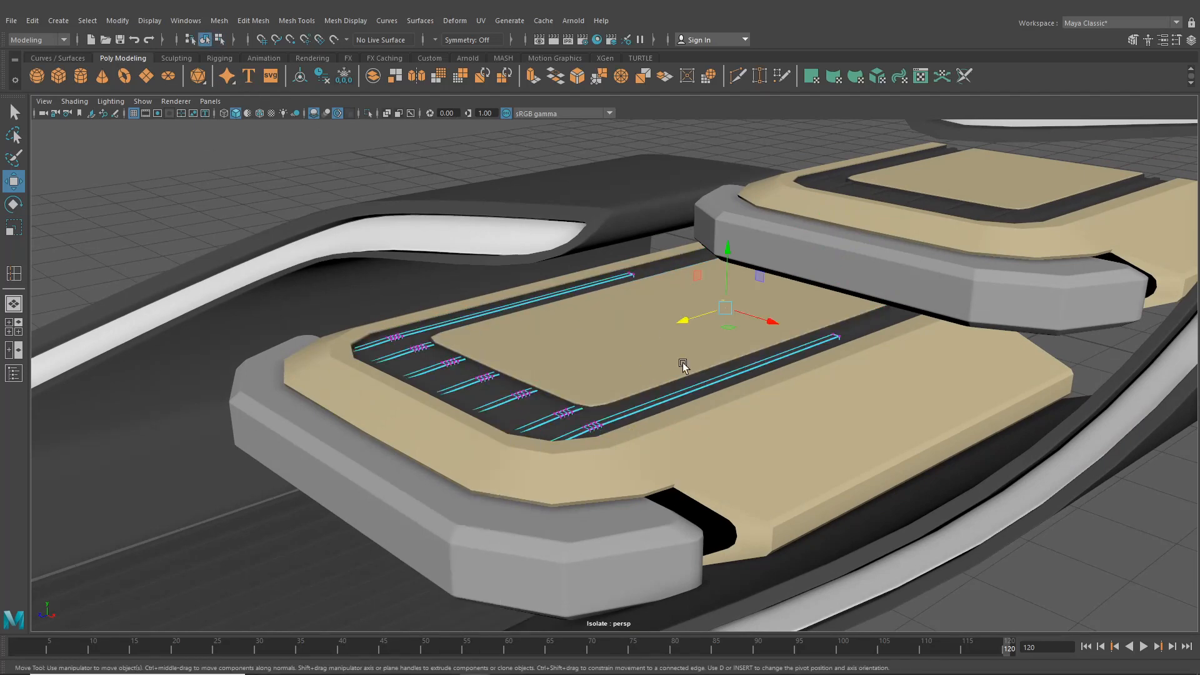
alt+drag(682, 363, 648, 365)
drag(1028, 537, 788, 300)
mouse_move(788, 300)
alt+mouse_down()
mouse_move(823, 357)
mouse_move(932, 366)
alt+mouse_up()
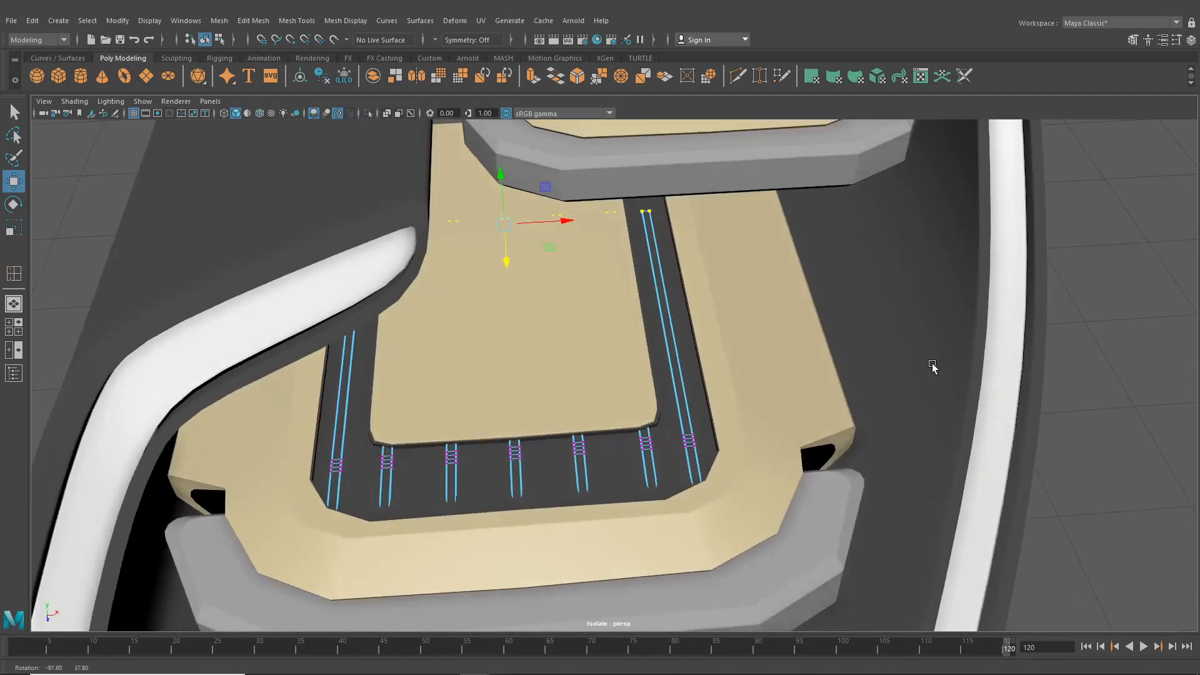
alt+right_drag(932, 366, 653, 343)
alt+middle_drag(654, 344, 760, 418)
drag(666, 407, 659, 330)
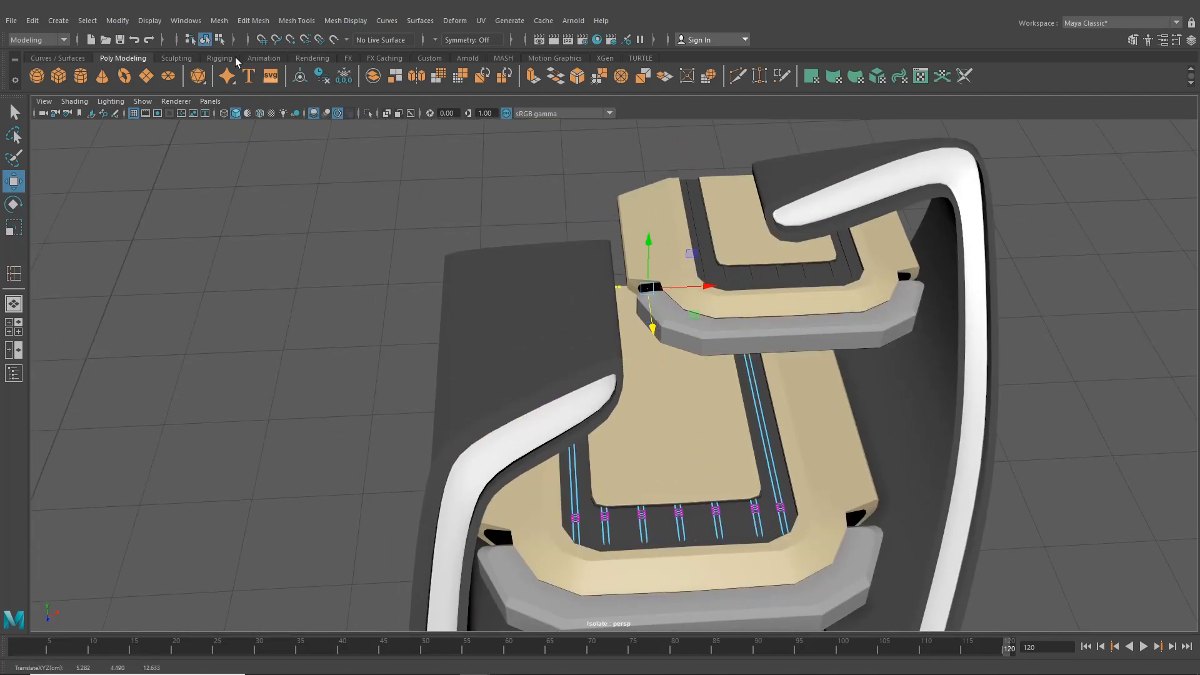
click(208, 40)
- Select the upper lamp's cover, slats and grey bar and group them
scroll(385, 275, down, 5)
alt+drag(384, 275, 347, 248)
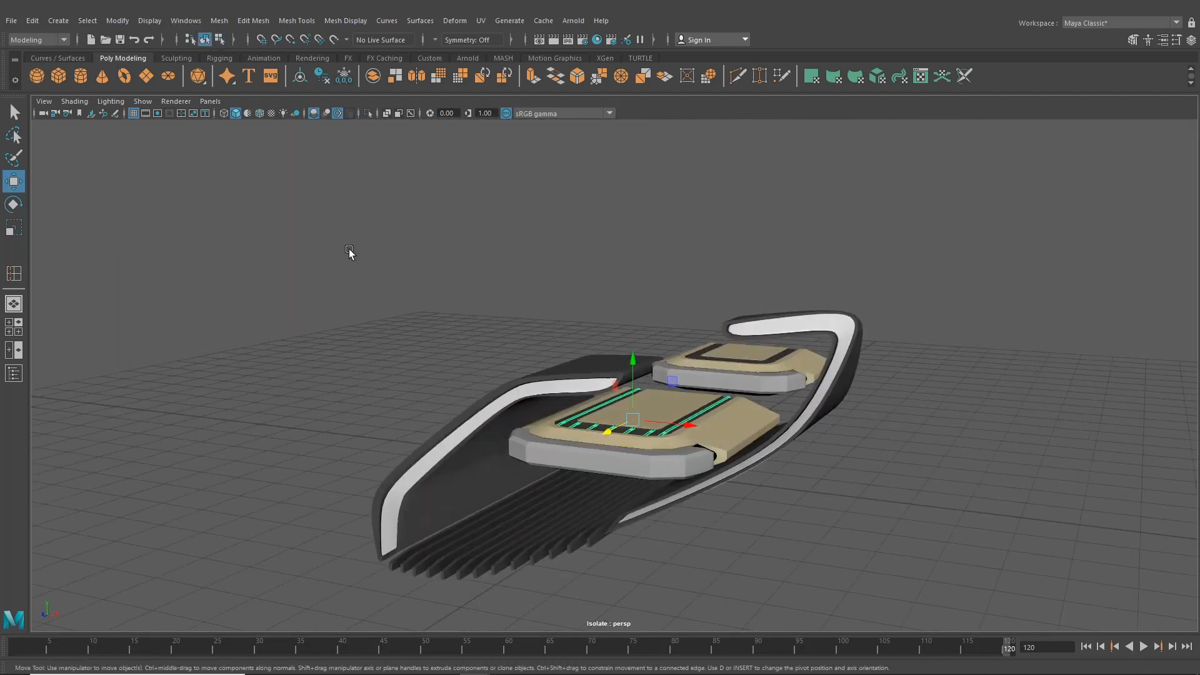
click(415, 313)
alt+drag(415, 313, 476, 292)
alt+right_drag(476, 291, 609, 399)
click(607, 361)
alt+drag(607, 362, 630, 370)
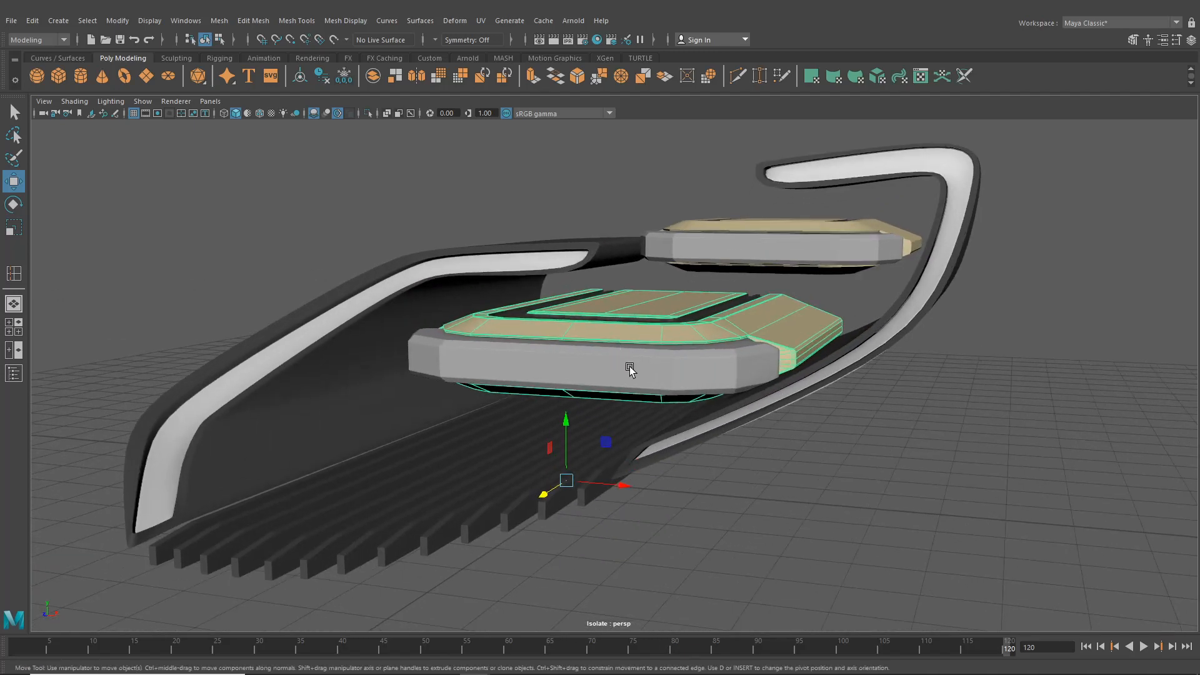
click(759, 248)
alt+drag(759, 249, 695, 244)
alt+drag(750, 315, 647, 291)
key(ctrl+g)
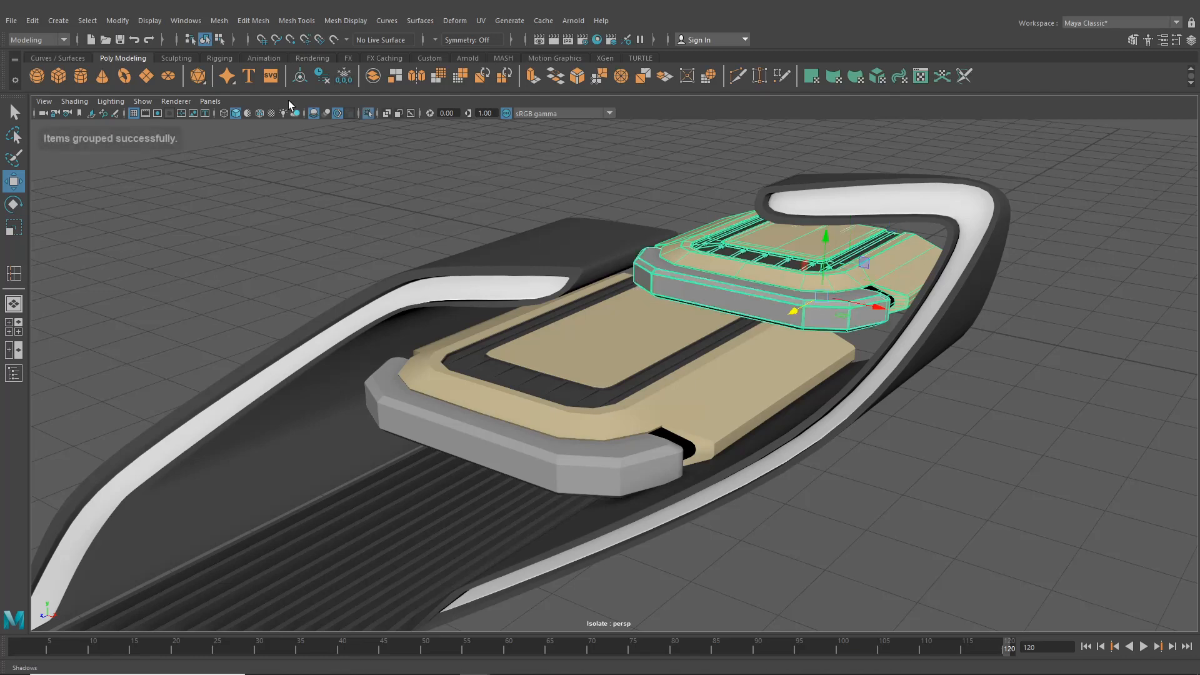
- Center the upper lamp group's pivot and scale the group slightly taller
click(182, 22)
mouse_move(118, 20)
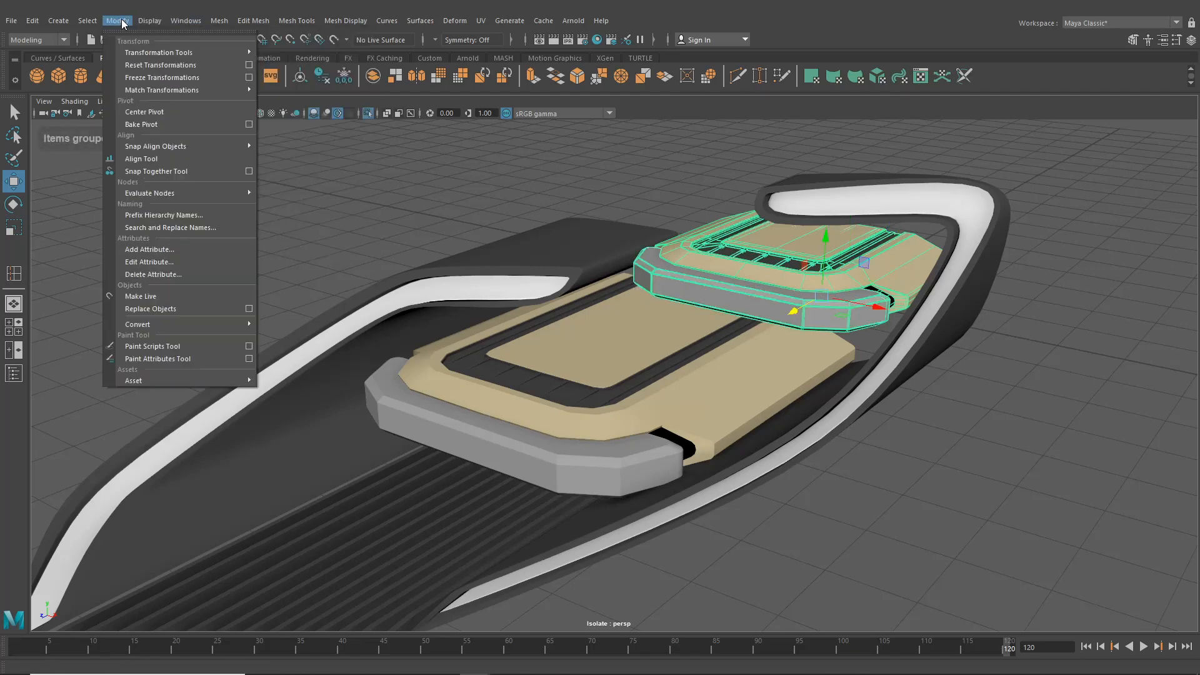
click(170, 122)
key(r)
alt+drag(402, 289, 763, 262)
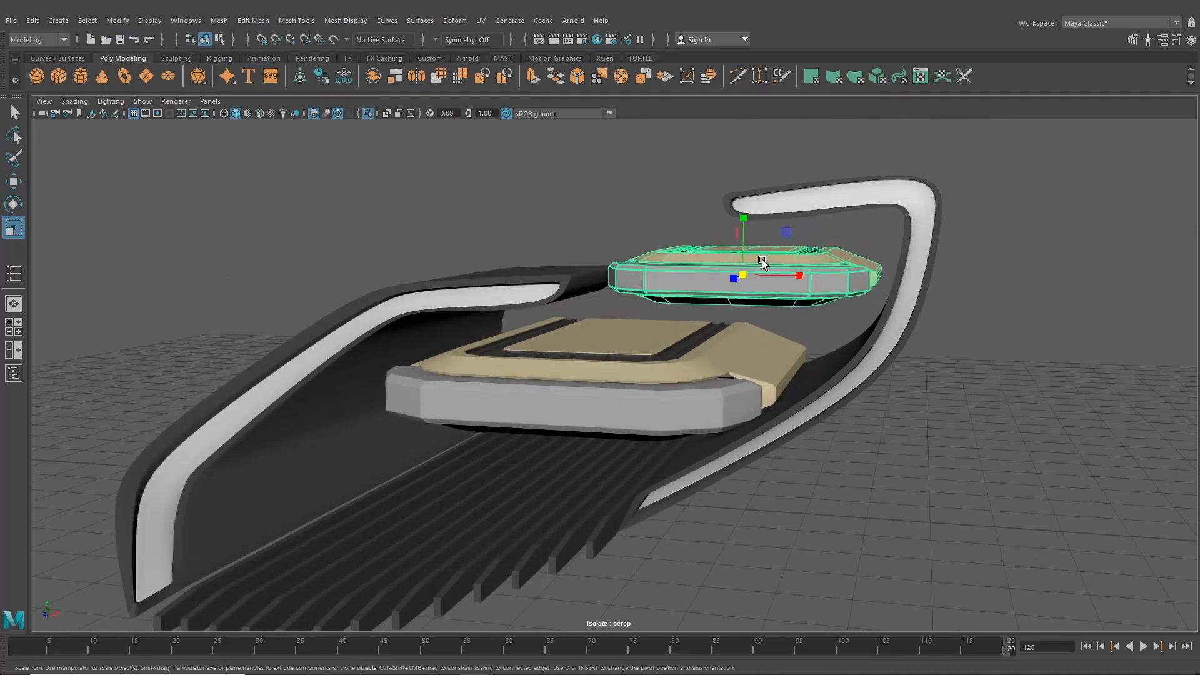
drag(738, 223, 742, 209)
- Group the lower lamp's cover, recessed strip, slats and grey bar, and center the new group's pivot
alt+drag(716, 272, 596, 338)
drag(606, 415, 606, 415)
alt+drag(605, 416, 578, 434)
key(ctrl+g)
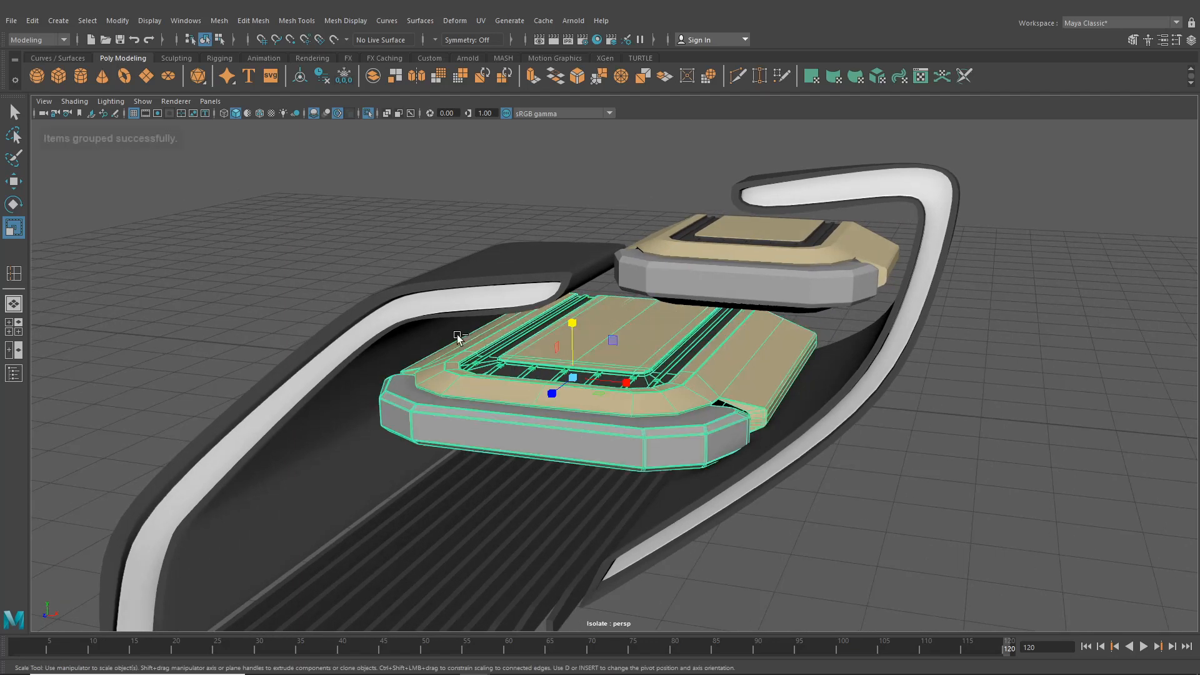
click(160, 26)
mouse_move(124, 26)
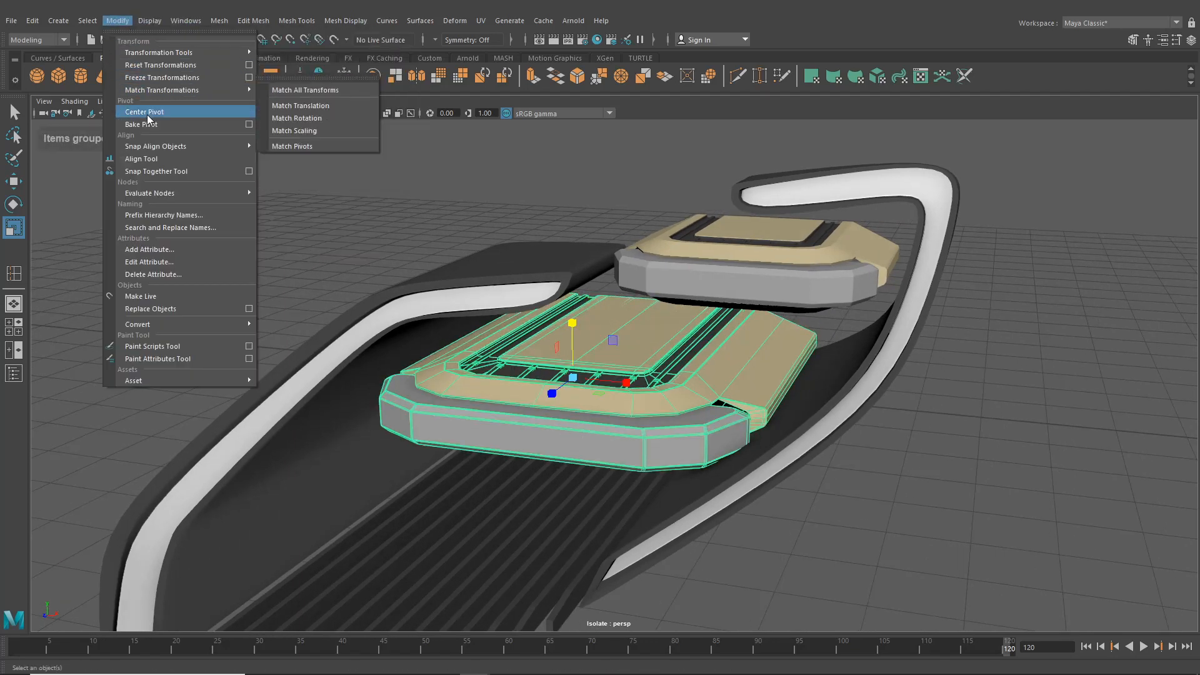
click(147, 113)
- Reapply Center Pivot to the lower lamp group
alt+drag(588, 331, 600, 294)
click(115, 21)
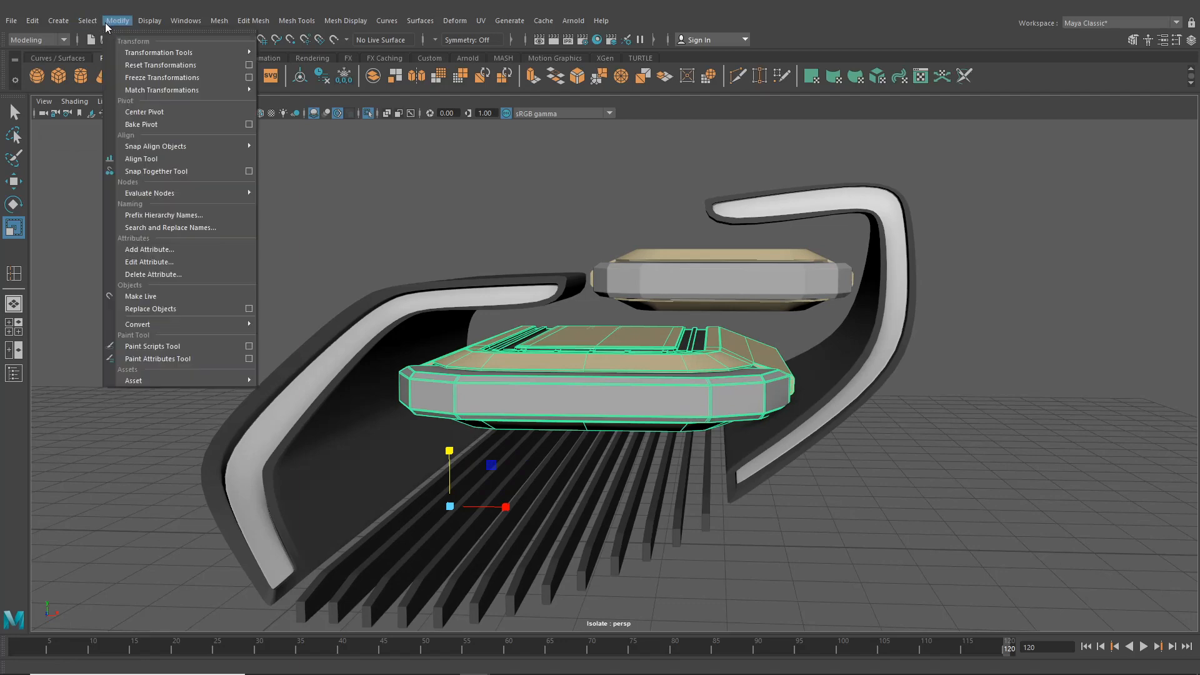
click(147, 111)
alt+drag(526, 348, 550, 326)
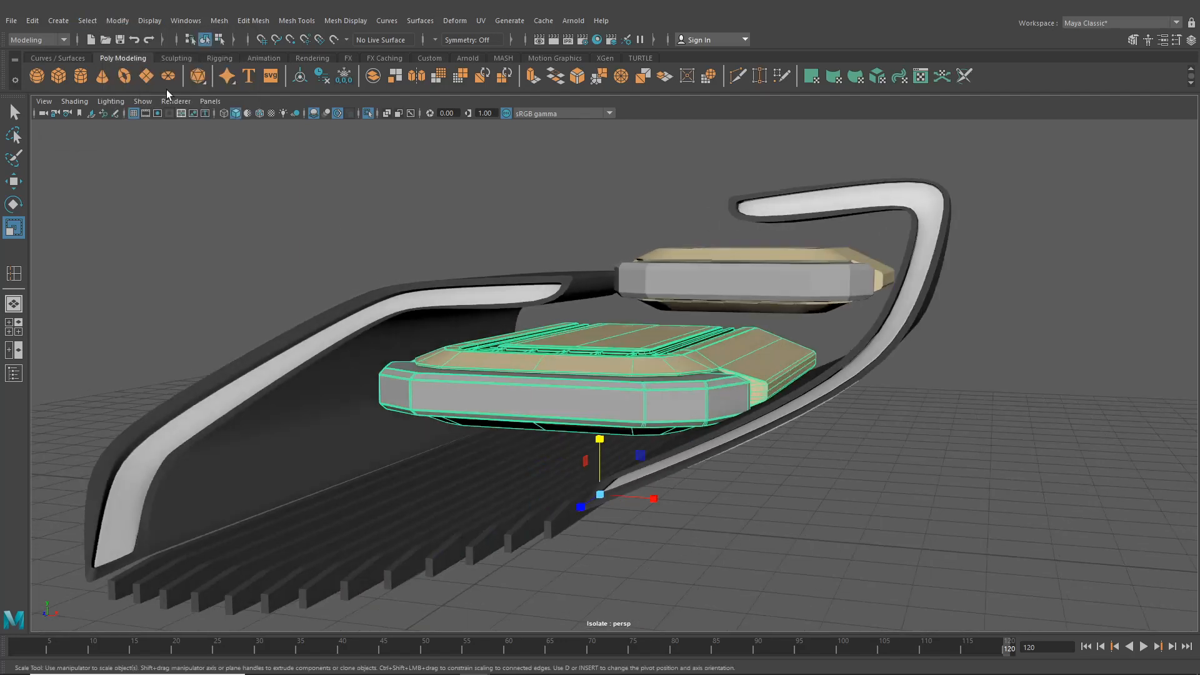
click(118, 21)
click(149, 113)
scroll(681, 375, down, 3)
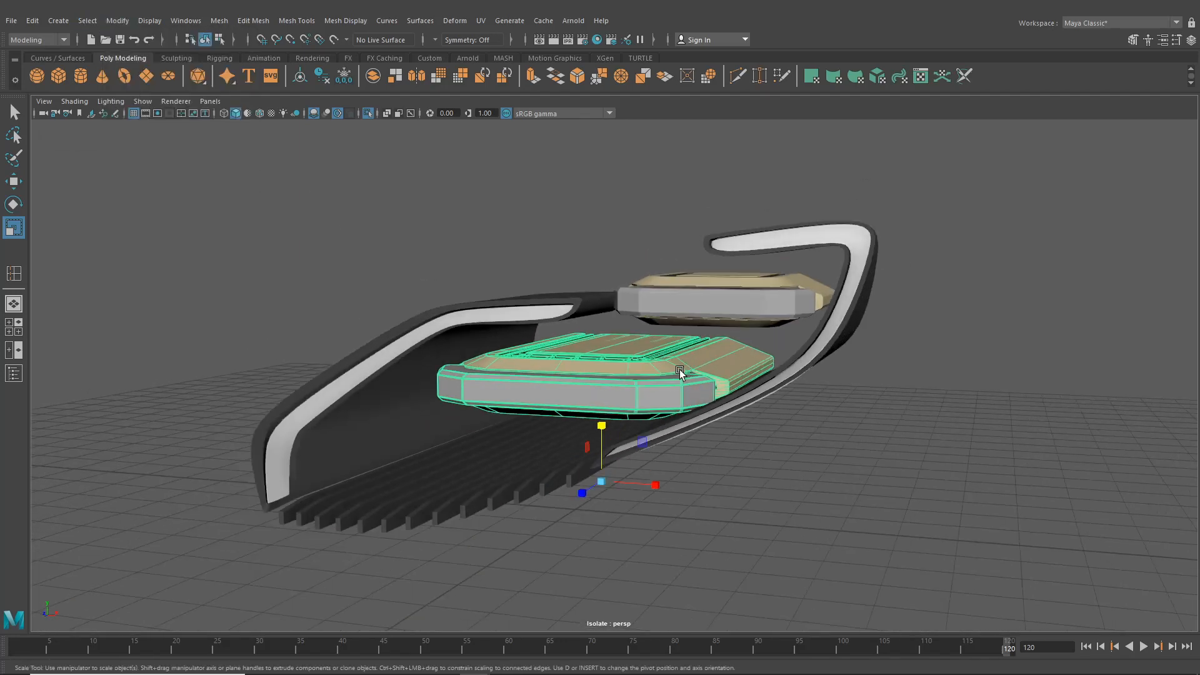
- Try to select the lower lamp's parts again, group them and center the group's pivot
alt+drag(681, 375, 561, 362)
scroll(613, 385, down, 6)
alt+drag(659, 402, 570, 323)
scroll(746, 444, up, 6)
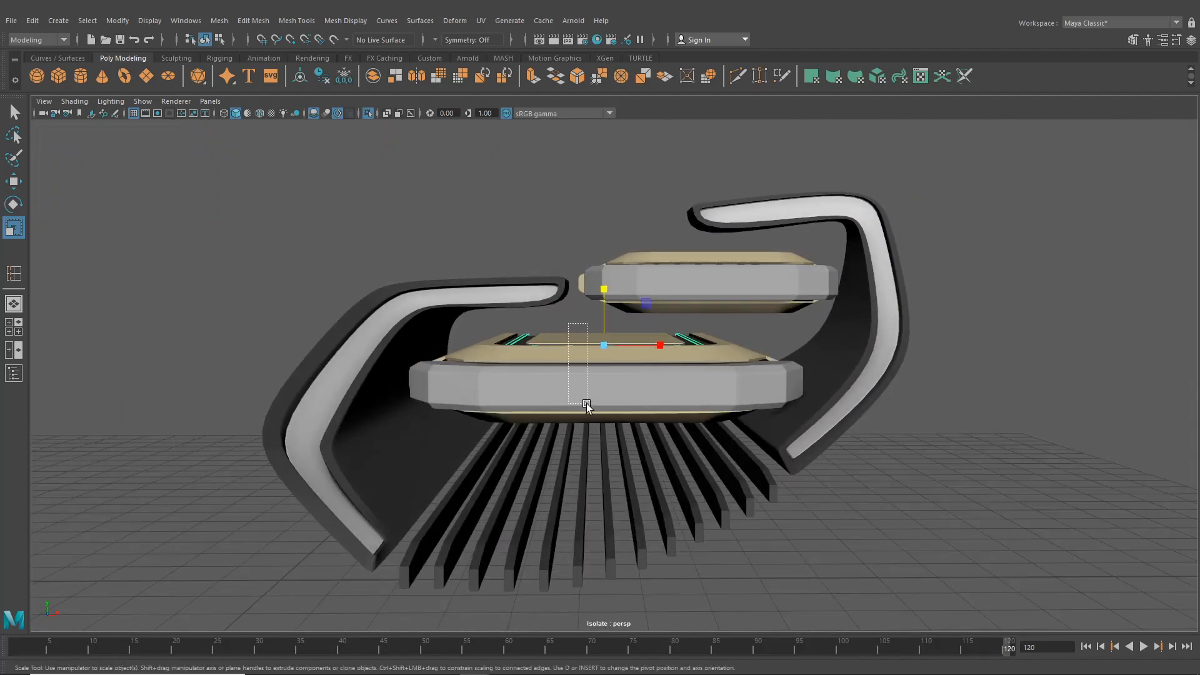
drag(586, 403, 591, 414)
key(ctrl+g)
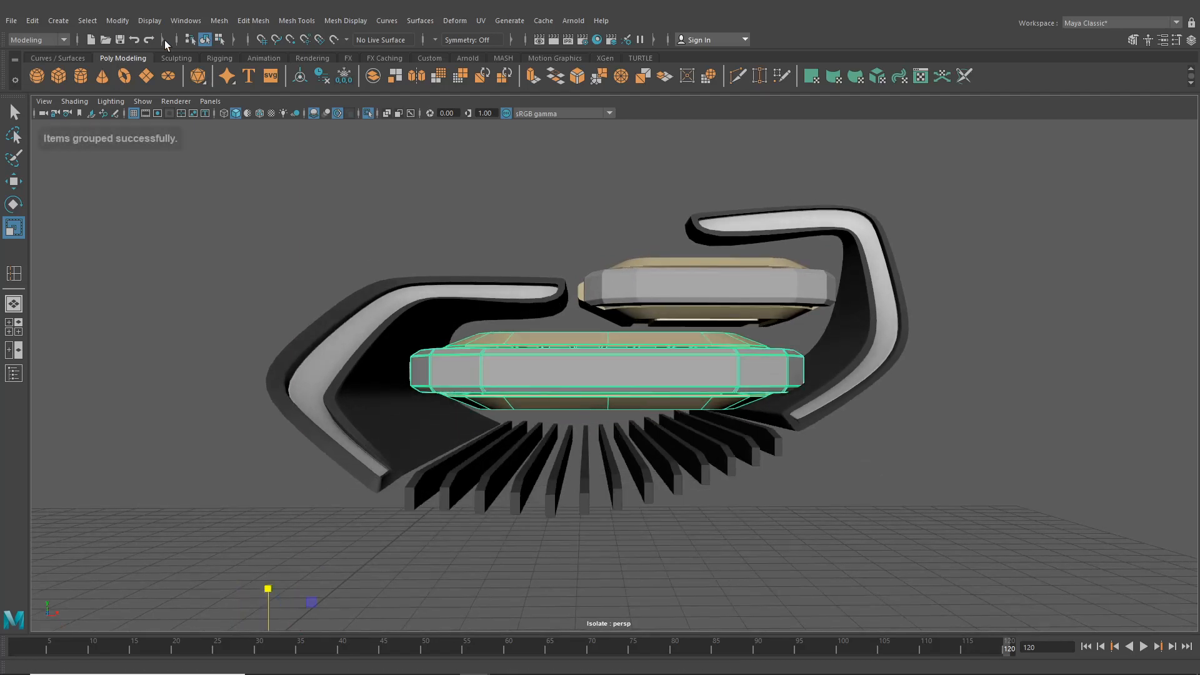
click(117, 21)
click(146, 114)
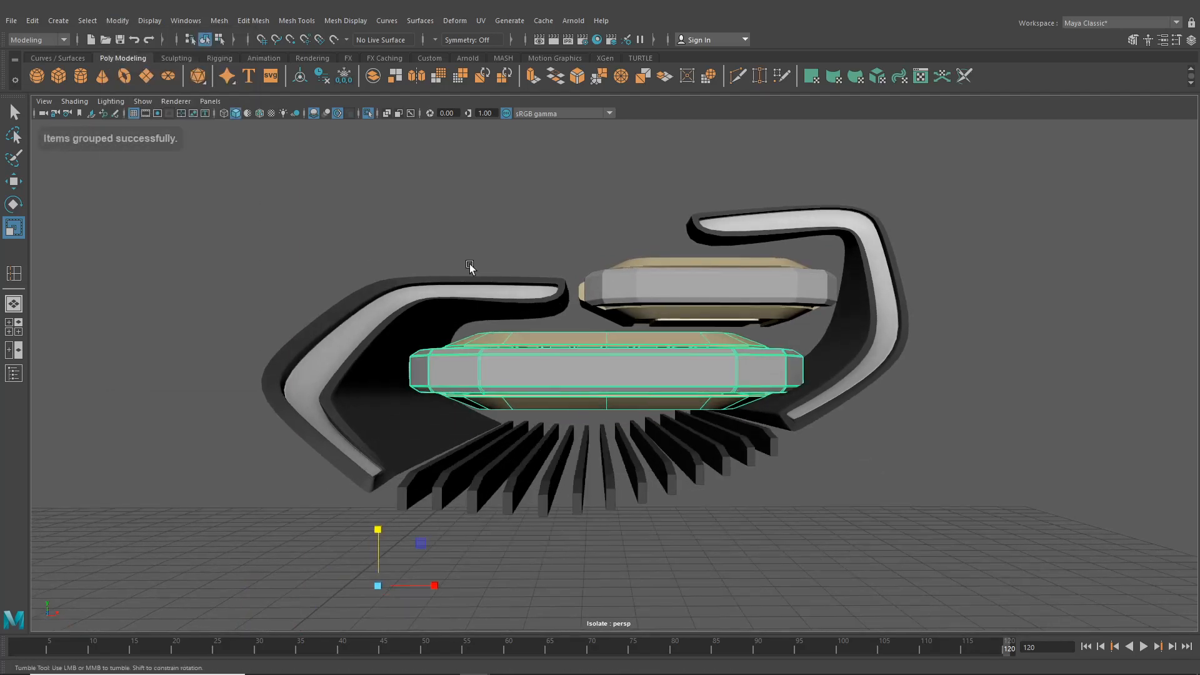
- Undo the lower lamp's last pivot and grouping changes
alt+drag(469, 267, 545, 358)
scroll(545, 358, down, 5)
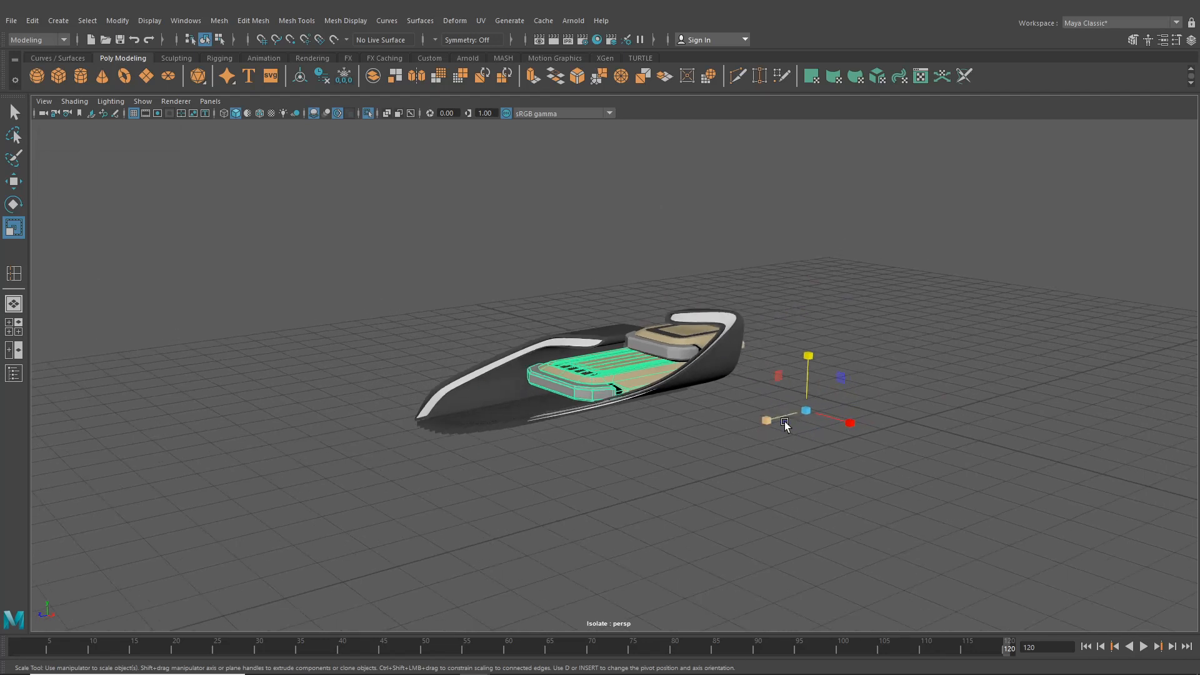
key(ctrl+z)
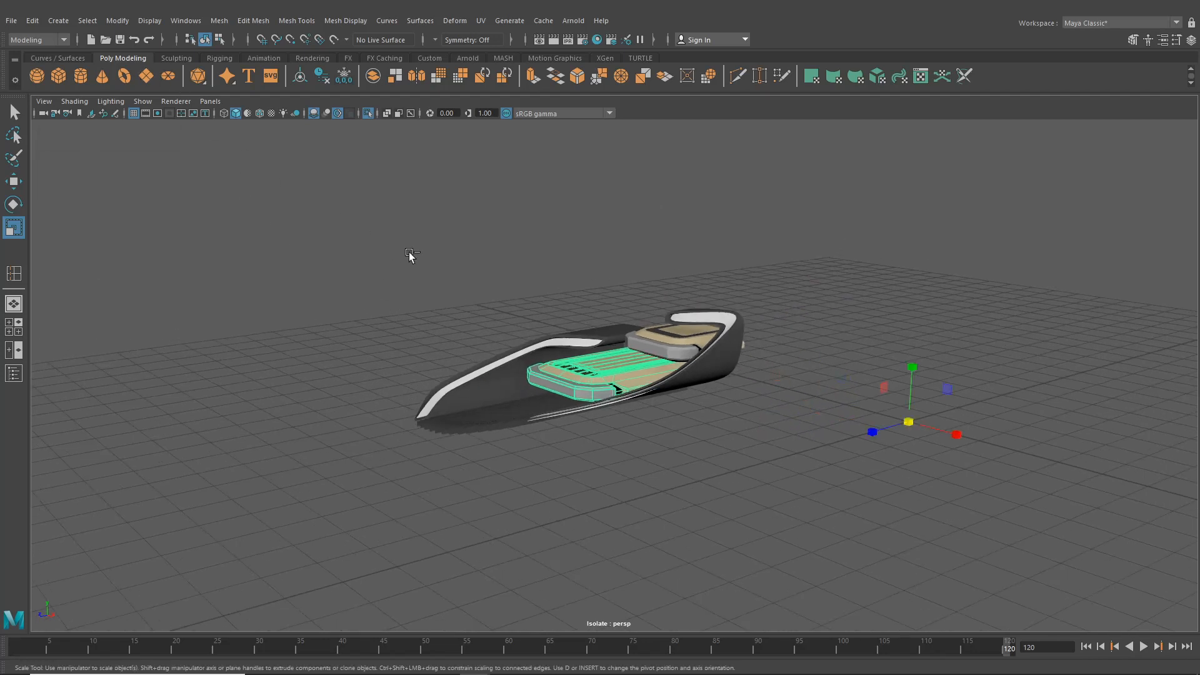
key(ctrl+z)
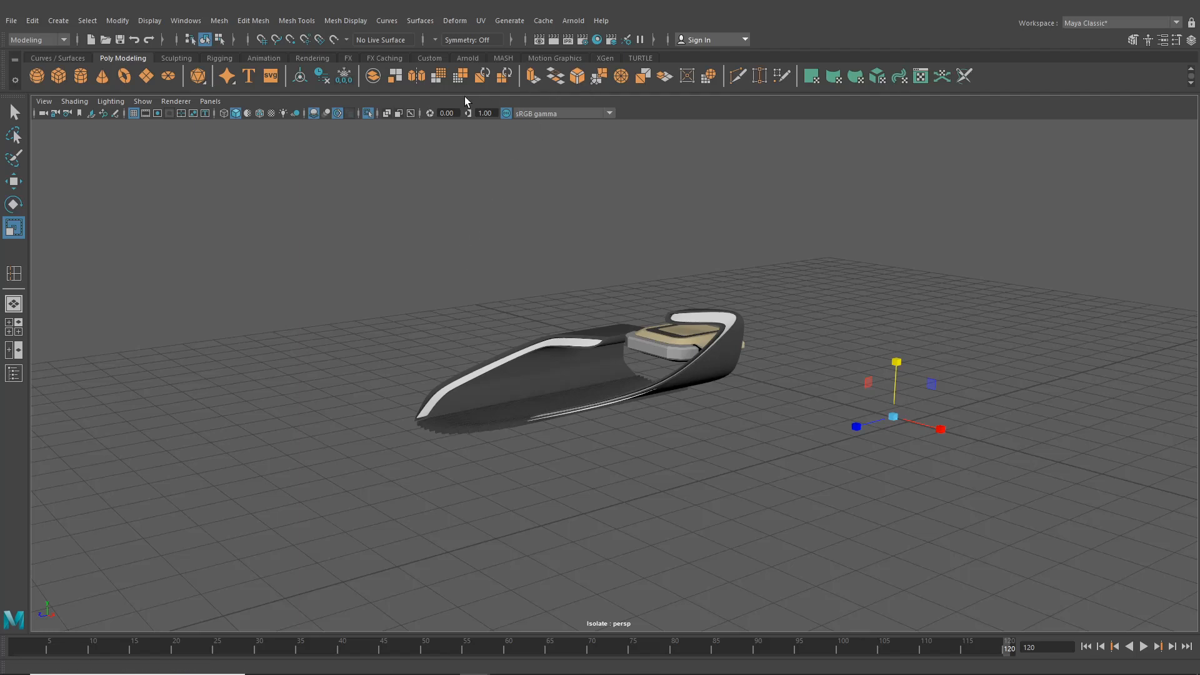
- Exit the isolated view to show the whole car and apply Center Pivot to the selected lower lamp
click(368, 113)
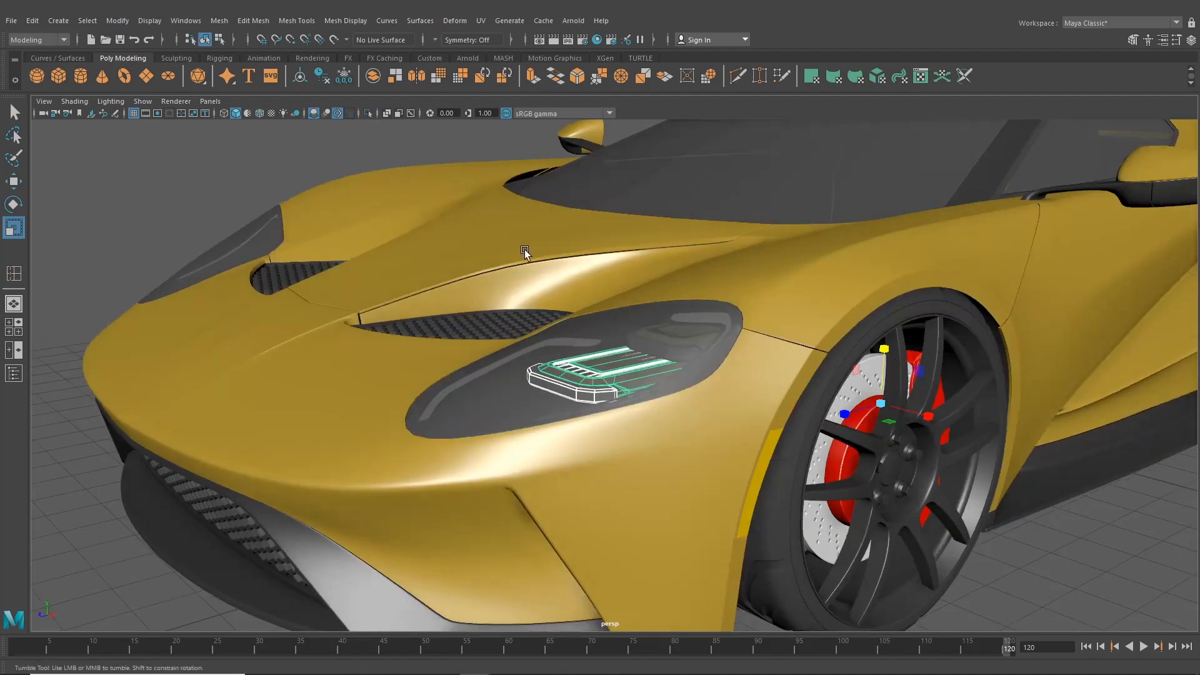
key(f)
scroll(951, 426, down, 5)
alt+drag(950, 426, 619, 447)
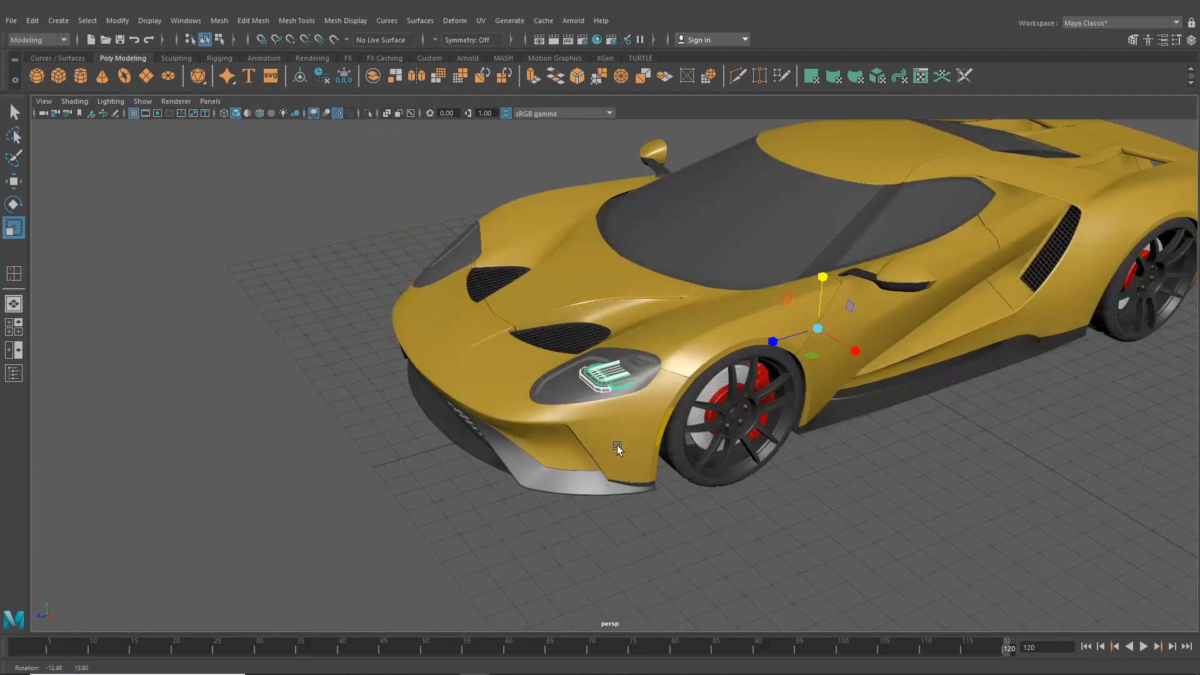
click(118, 21)
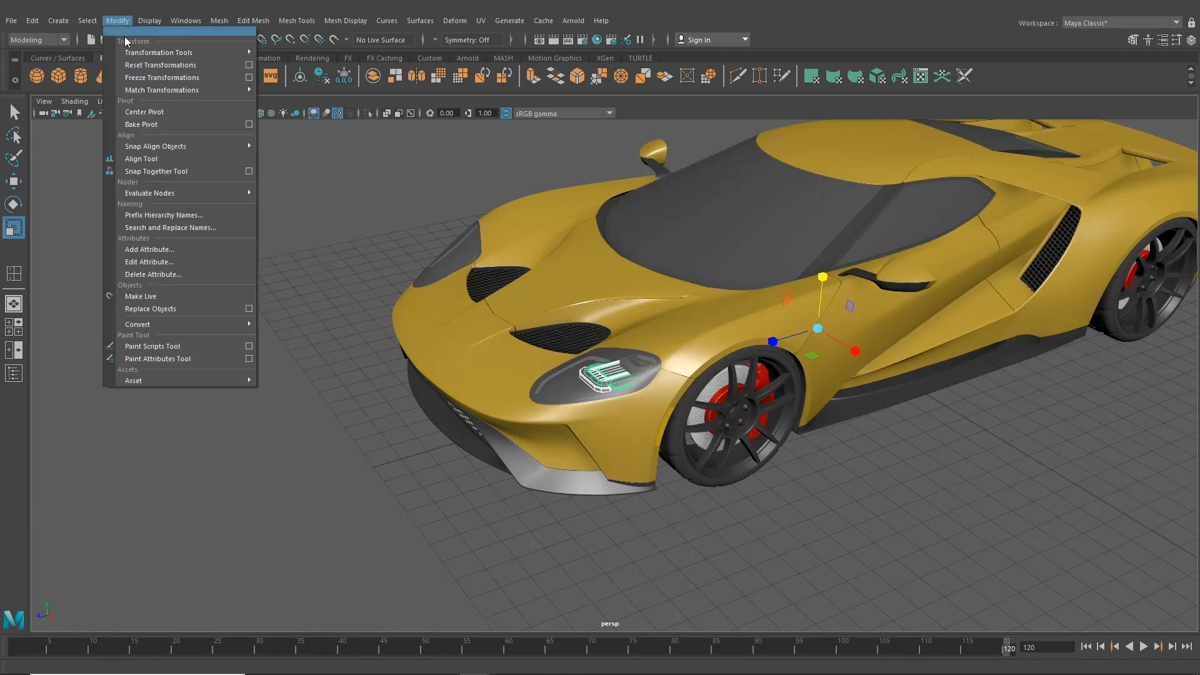
click(155, 114)
- Group the selected lower lamp parts and center the new group's pivot
scroll(513, 294, up, 2)
scroll(513, 294, up, 4)
key(ctrl+g)
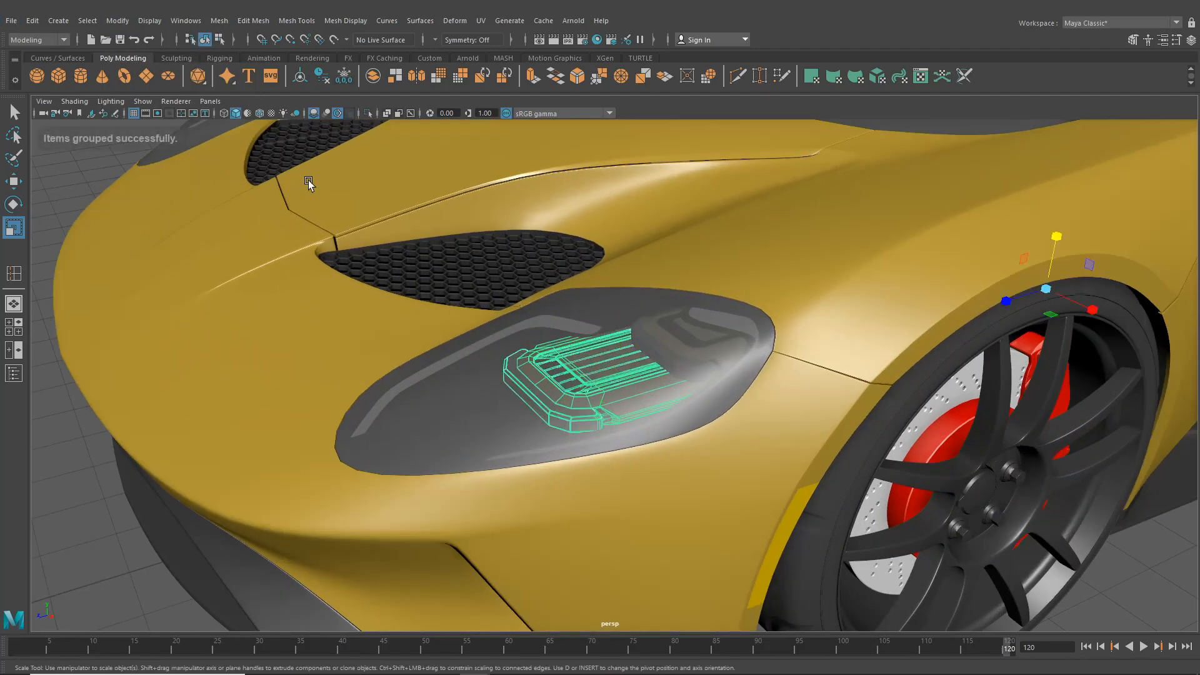
click(117, 21)
click(155, 114)
scroll(475, 246, up, 4)
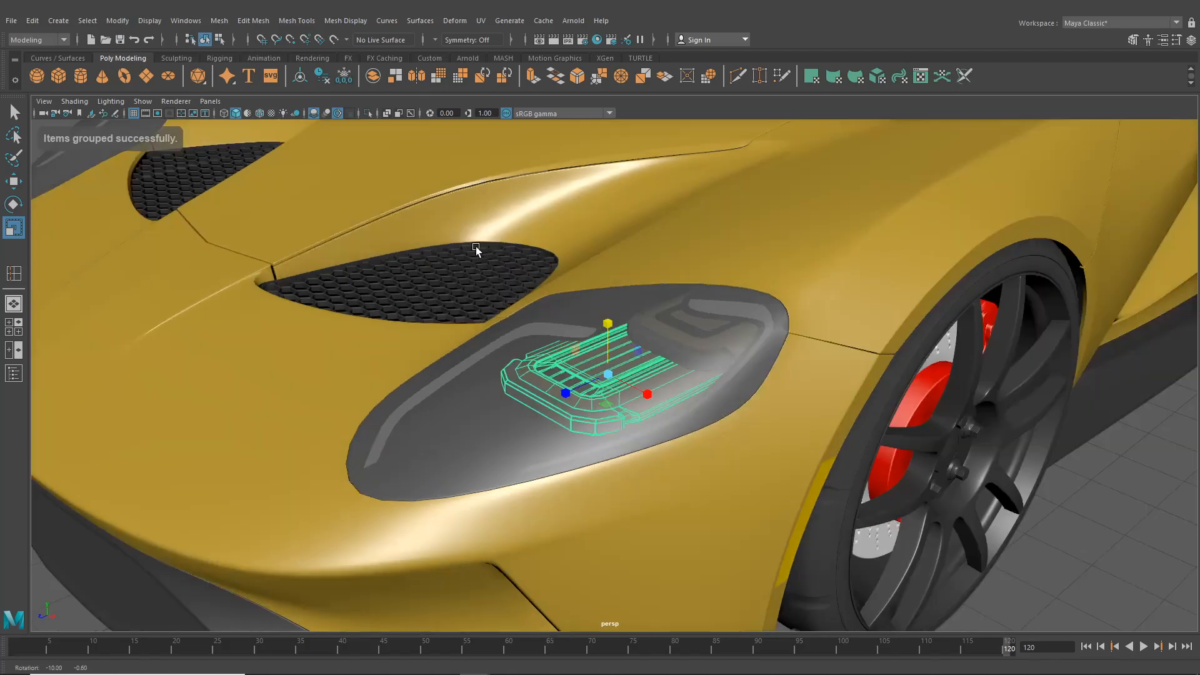
- Adjust the lower lamp group's height slightly inside the headlight with the Move tool and clear the selection
alt+drag(575, 330, 613, 305)
click(16, 178)
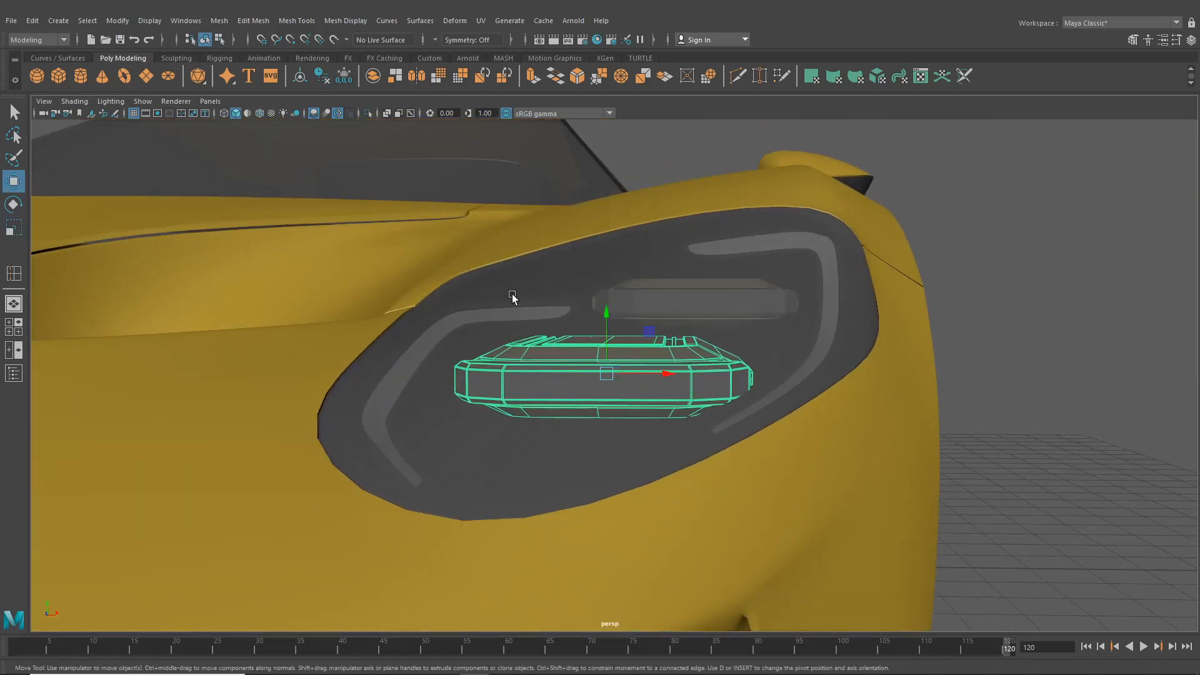
alt+drag(512, 295, 514, 291)
drag(609, 310, 560, 387)
scroll(720, 400, down, 5)
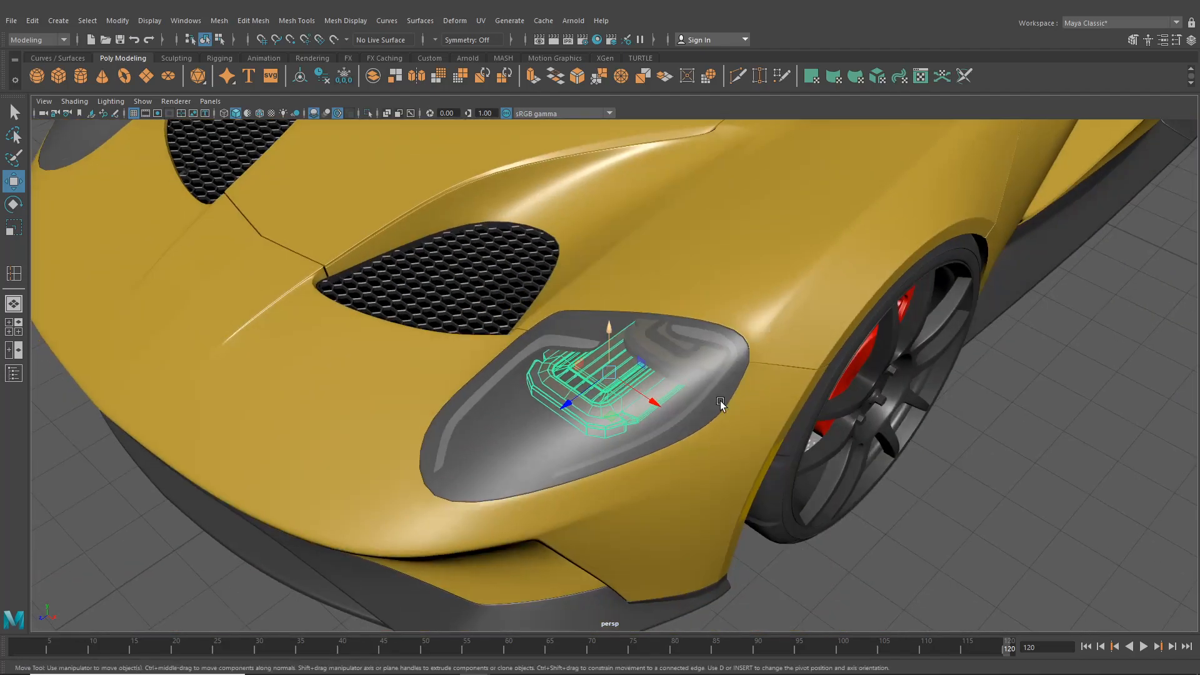
click(949, 498)
- Examine the fit of both lamp units beneath the transparent headlight cover, up close and from farther away
alt+middle_drag(869, 487, 842, 415)
scroll(842, 415, up, 4)
alt+drag(786, 431, 723, 344)
scroll(726, 344, up, 5)
alt+drag(648, 340, 721, 395)
scroll(698, 397, down, 4)
scroll(681, 355, down, 4)
scroll(785, 368, down, 5)
scroll(719, 394, up, 5)
- Open the Hypershade and duplicate the blinn1 material
click(597, 40)
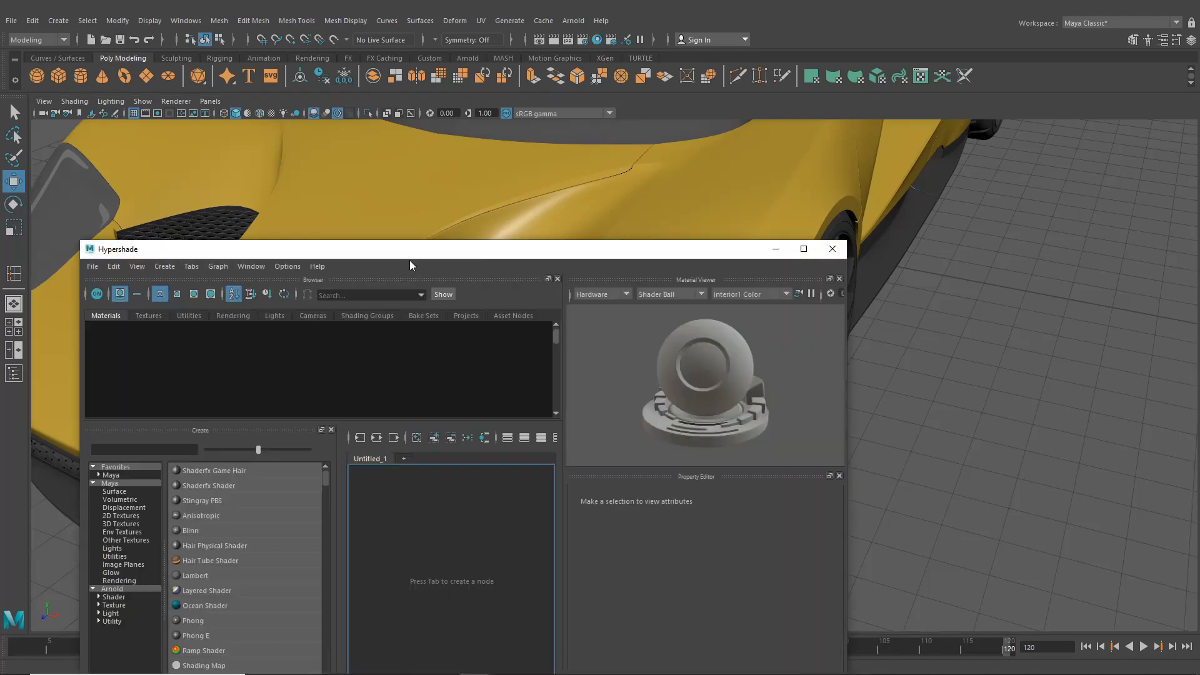
drag(410, 250, 610, 171)
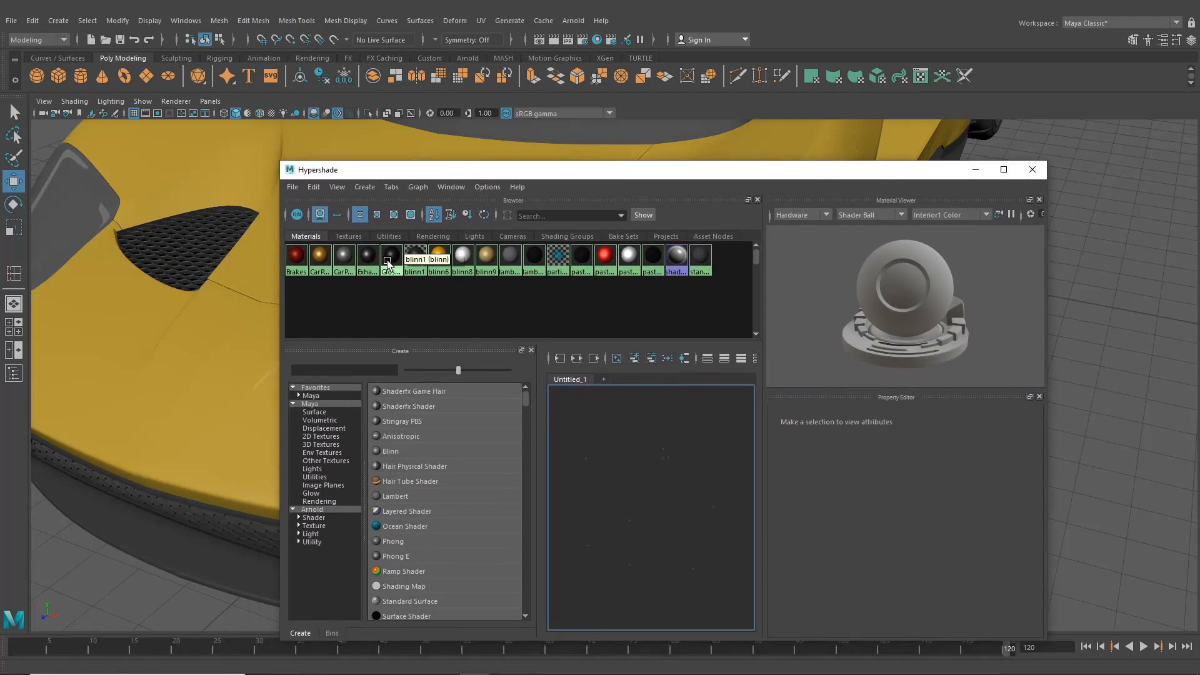
click(416, 260)
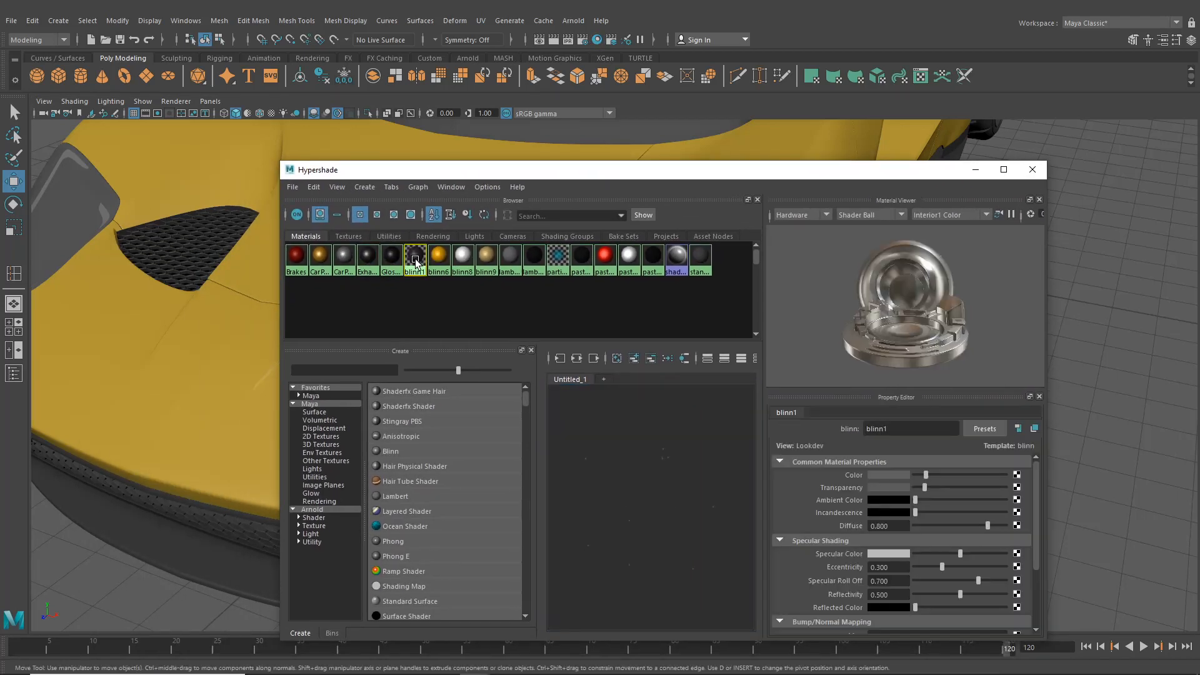
key(ctrl+d)
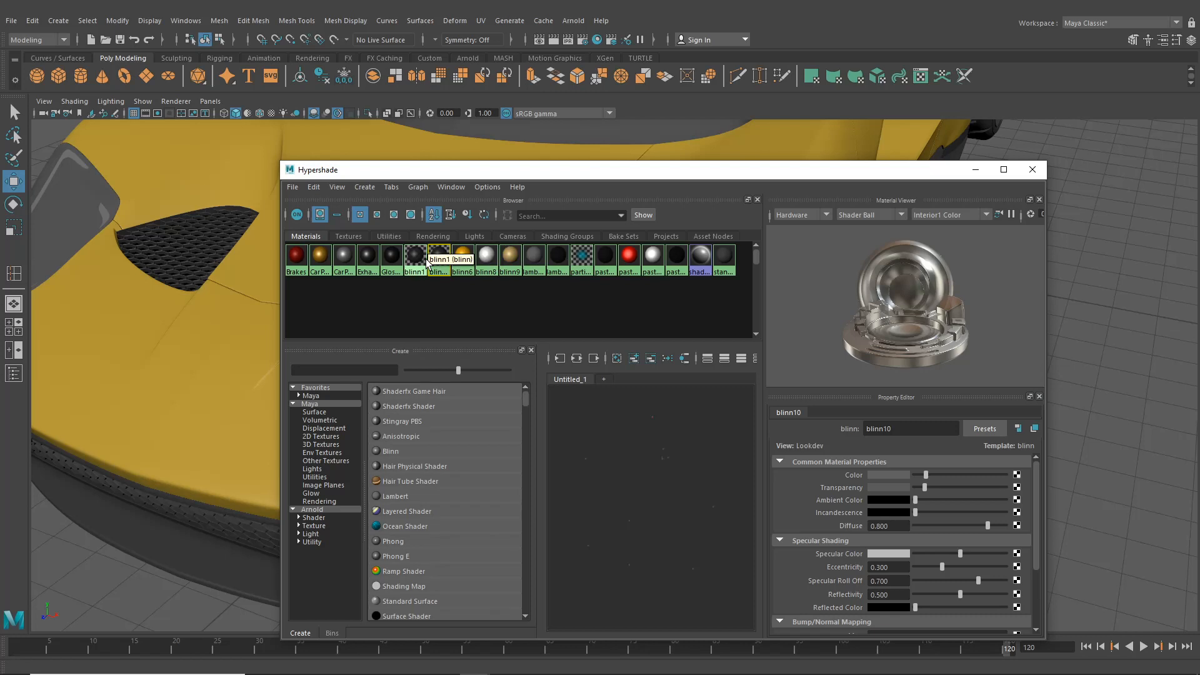
- Lighten the Color of the duplicated blinn1 material and move the Hypershade window clear of the car
drag(511, 173, 487, 133)
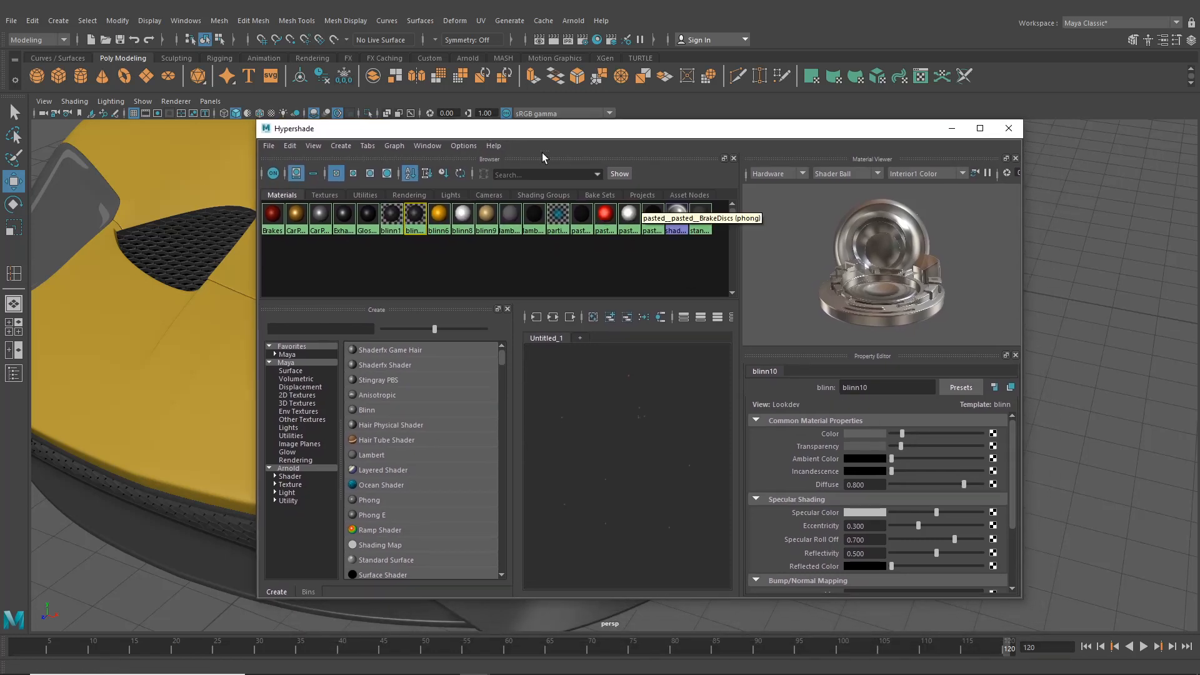
drag(509, 130, 845, 162)
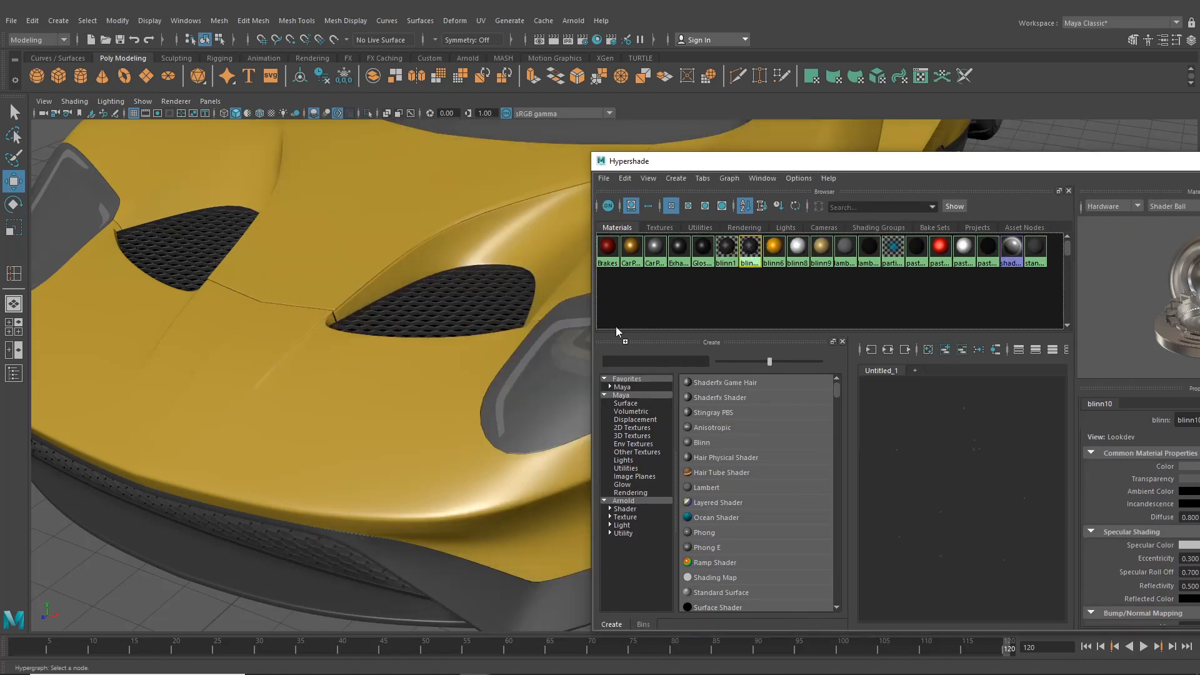
drag(759, 169, 397, 148)
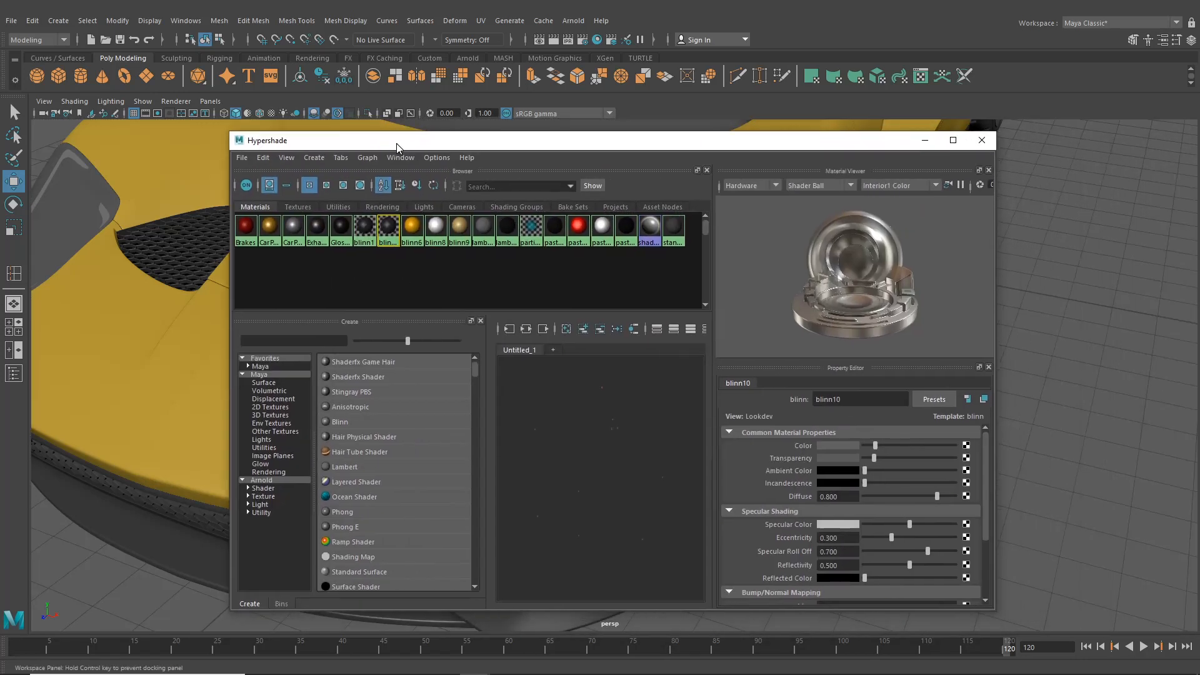
drag(877, 447, 888, 449)
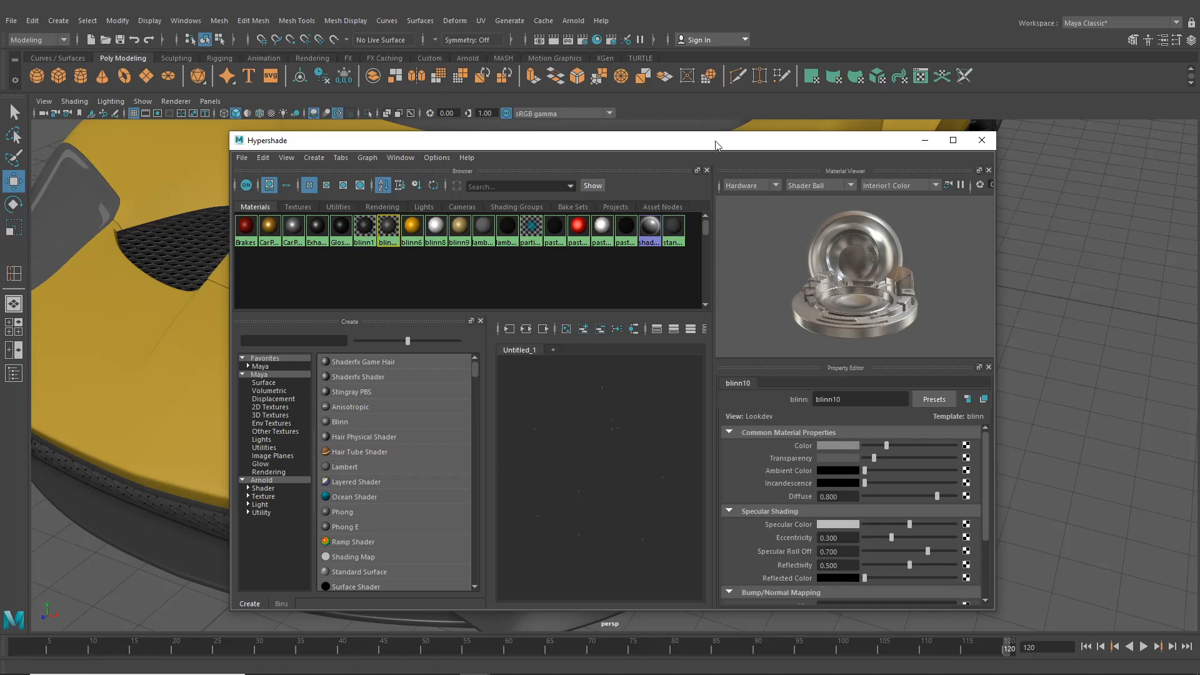
drag(716, 145, 586, 397)
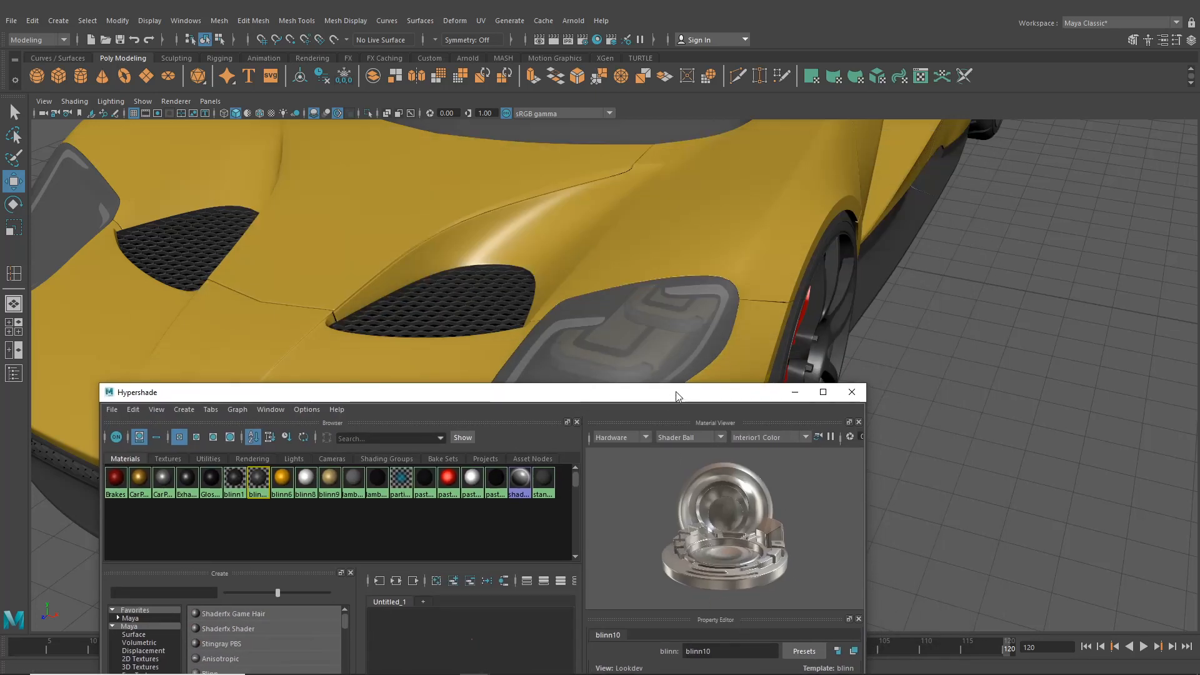
drag(677, 396, 1199, 28)
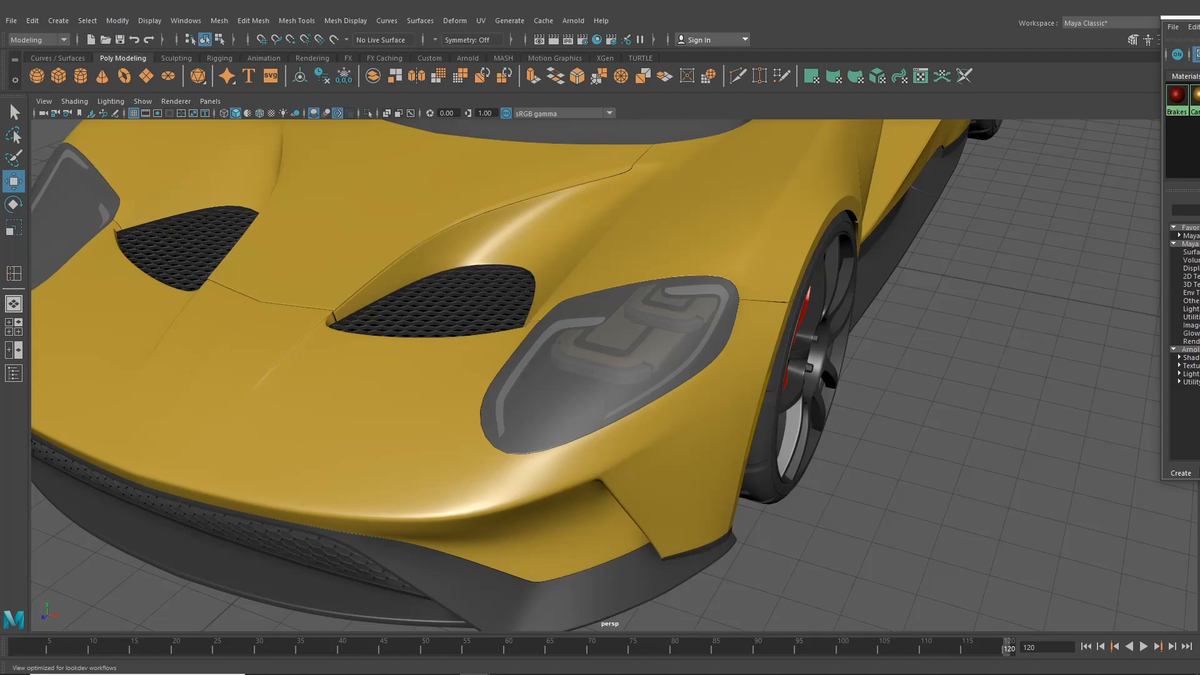
- Turn on the wireframe overlay on the shaded car model
alt+drag(988, 306, 962, 277)
scroll(962, 277, up, 1)
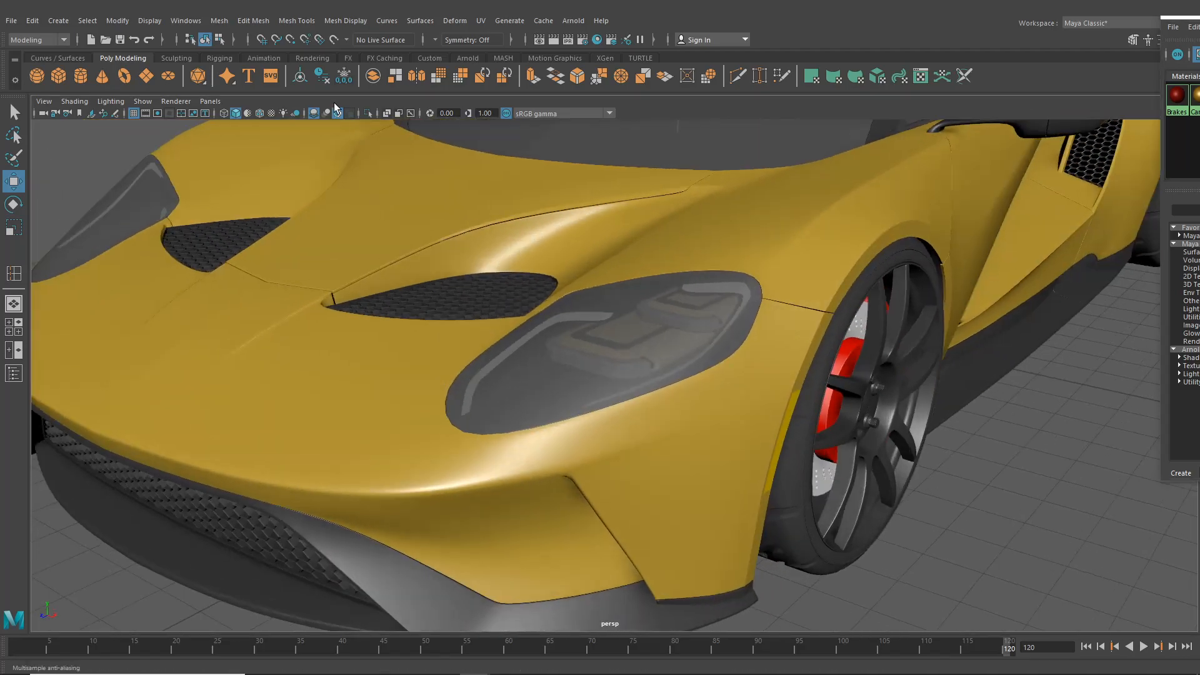
click(259, 113)
- Examine the wireframe of the headlight's two lamp units, floor slats and light strips from several angles
scroll(520, 247, up, 4)
mouse_move(542, 242)
alt+mouse_down()
mouse_move(585, 252)
mouse_move(557, 245)
mouse_move(594, 270)
mouse_move(571, 314)
mouse_move(569, 358)
mouse_move(677, 352)
mouse_move(613, 355)
mouse_move(625, 372)
mouse_move(694, 370)
mouse_move(614, 390)
alt+mouse_up()
scroll(598, 275, up, 3)
scroll(599, 275, down, 5)
scroll(571, 359, down, 4)
scroll(674, 360, up, 5)
scroll(614, 355, up, 4)
scroll(675, 349, down, 4)
scroll(694, 370, up, 4)
scroll(689, 372, down, 3)
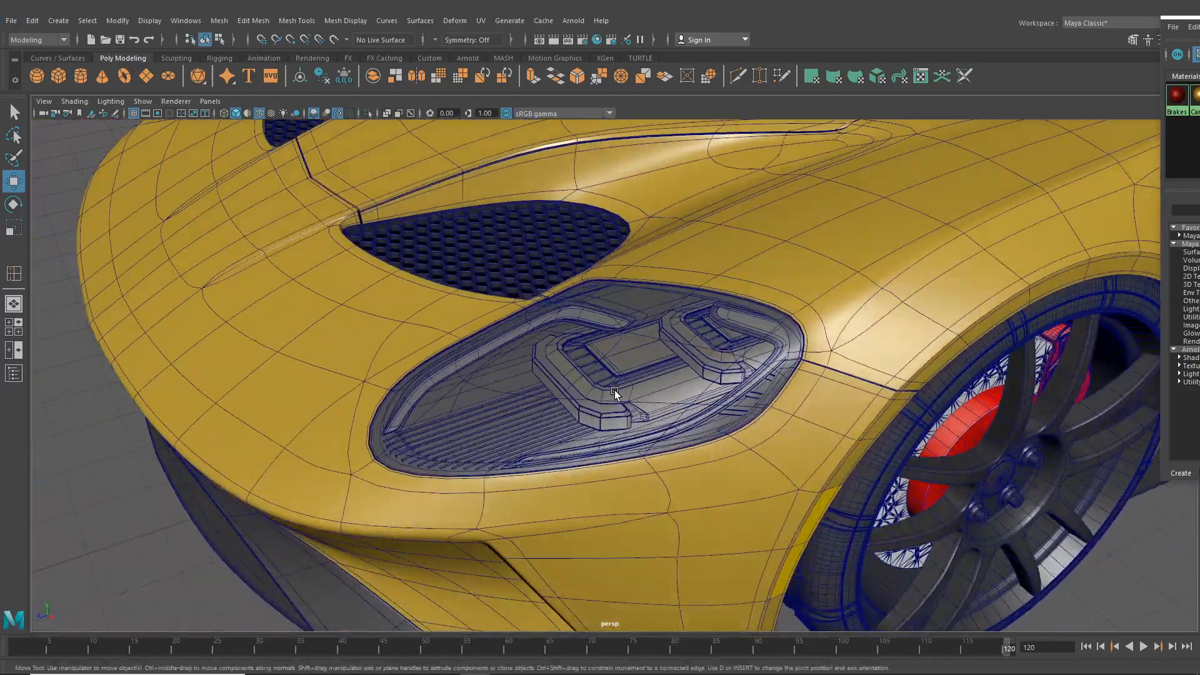
scroll(614, 403, up, 5)
scroll(647, 326, up, 3)
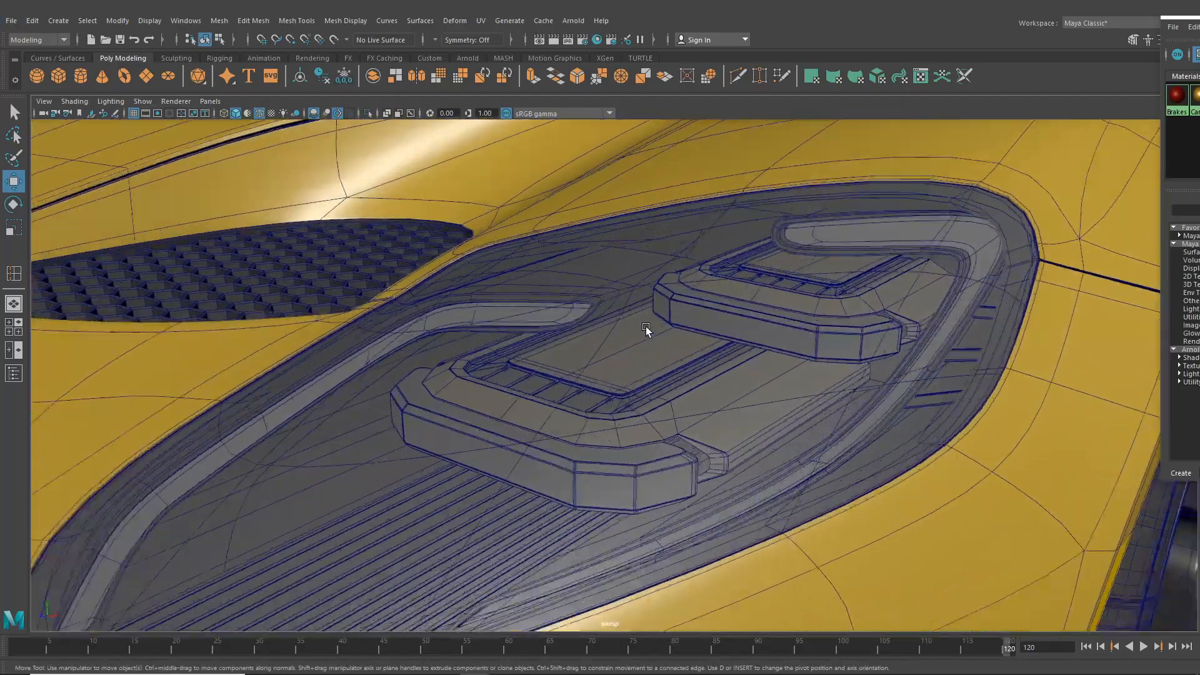
alt+drag(646, 328, 720, 334)
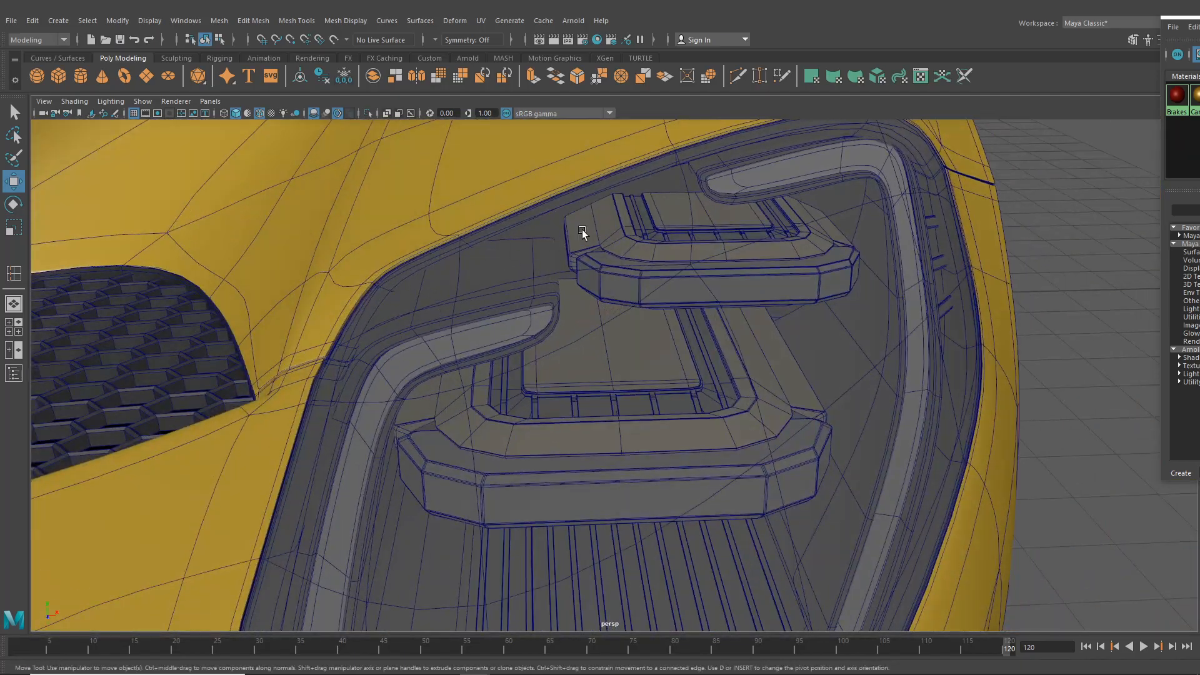
scroll(566, 271, down, 2)
alt+drag(566, 271, 648, 274)
alt+drag(804, 302, 795, 329)
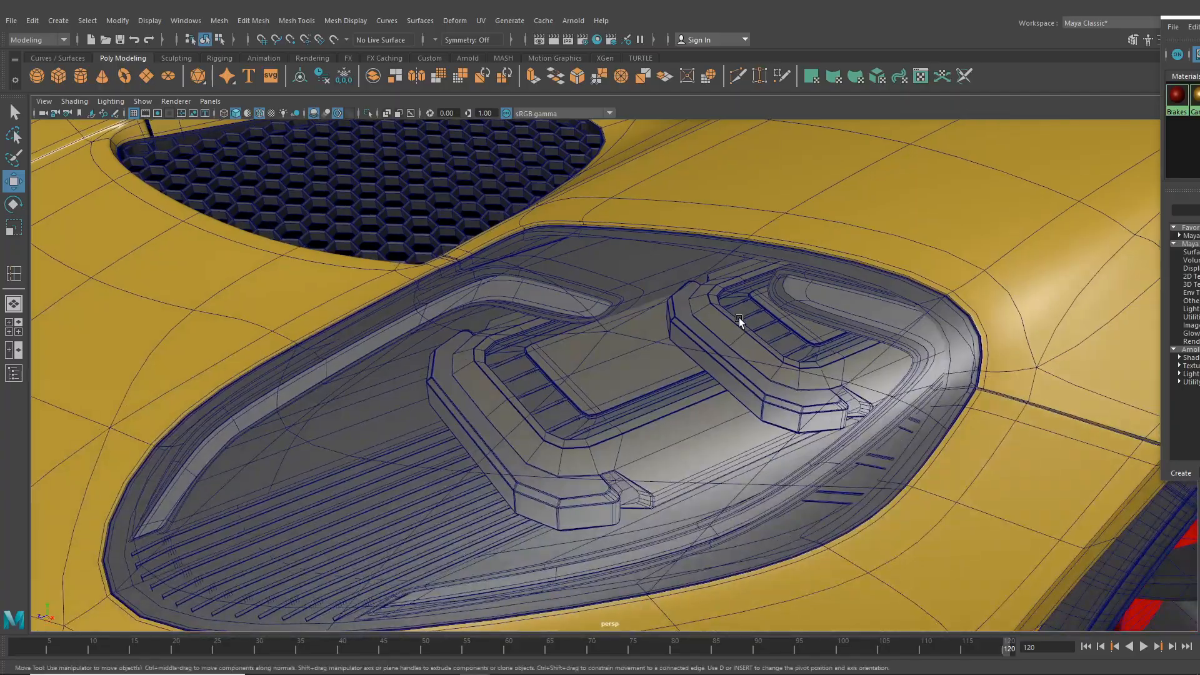
scroll(739, 321, down, 3)
mouse_move(726, 354)
alt+mouse_down()
mouse_move(779, 380)
mouse_move(822, 367)
mouse_move(726, 339)
mouse_move(645, 362)
mouse_move(731, 396)
mouse_move(612, 365)
mouse_move(611, 348)
mouse_move(708, 348)
alt+mouse_up()
scroll(645, 362, down, 3)
scroll(710, 394, up, 6)
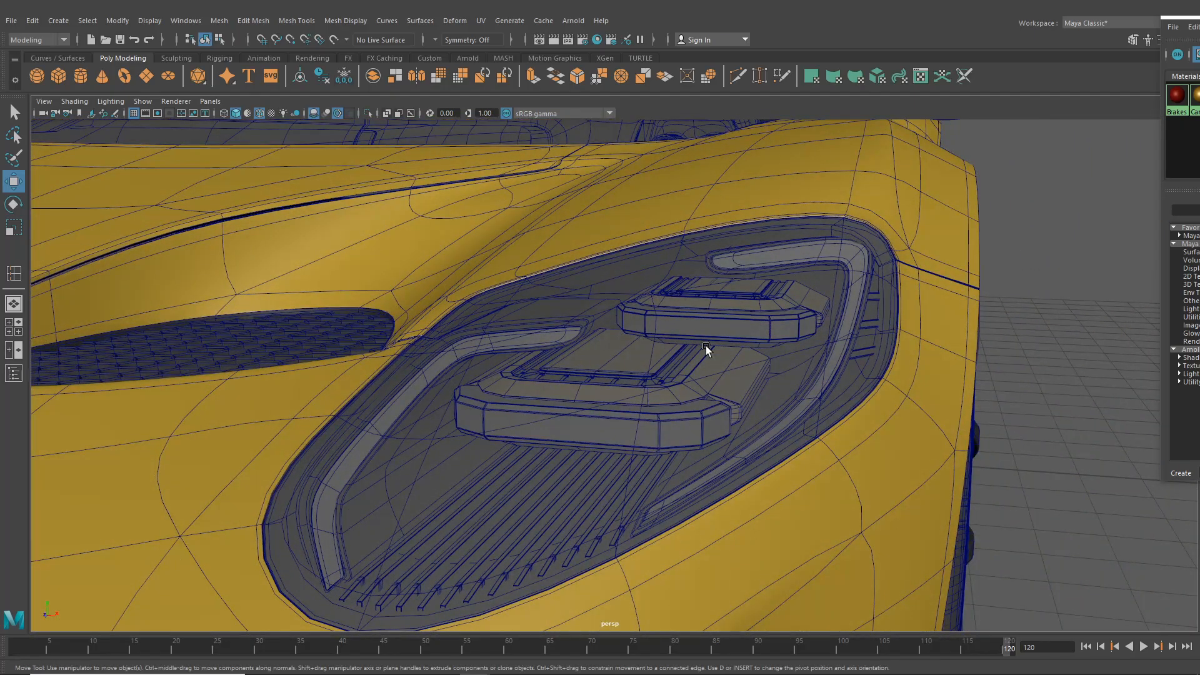
scroll(700, 345, down, 5)
mouse_move(700, 345)
alt+mouse_down()
mouse_move(730, 318)
mouse_move(699, 335)
alt+mouse_up()
scroll(699, 335, down, 5)
scroll(685, 368, up, 3)
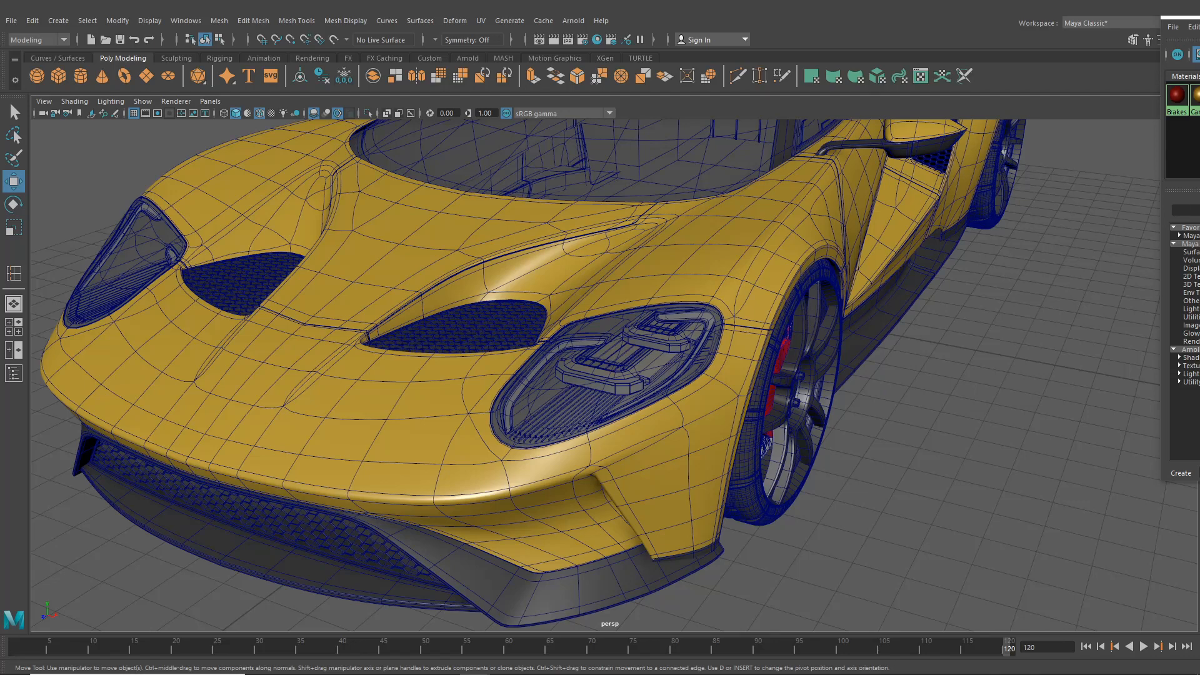
- Review the whole car's wireframe topology from the front, side and rear, ending on an elevated front view
scroll(776, 315, down, 3)
alt+drag(790, 315, 749, 340)
alt+middle_drag(749, 340, 609, 406)
alt+drag(609, 406, 507, 383)
alt+middle_drag(507, 382, 701, 407)
alt+drag(701, 408, 525, 434)
alt+middle_drag(526, 434, 901, 480)
alt+drag(900, 480, 744, 472)
alt+middle_drag(745, 473, 656, 438)
alt+drag(656, 438, 766, 418)
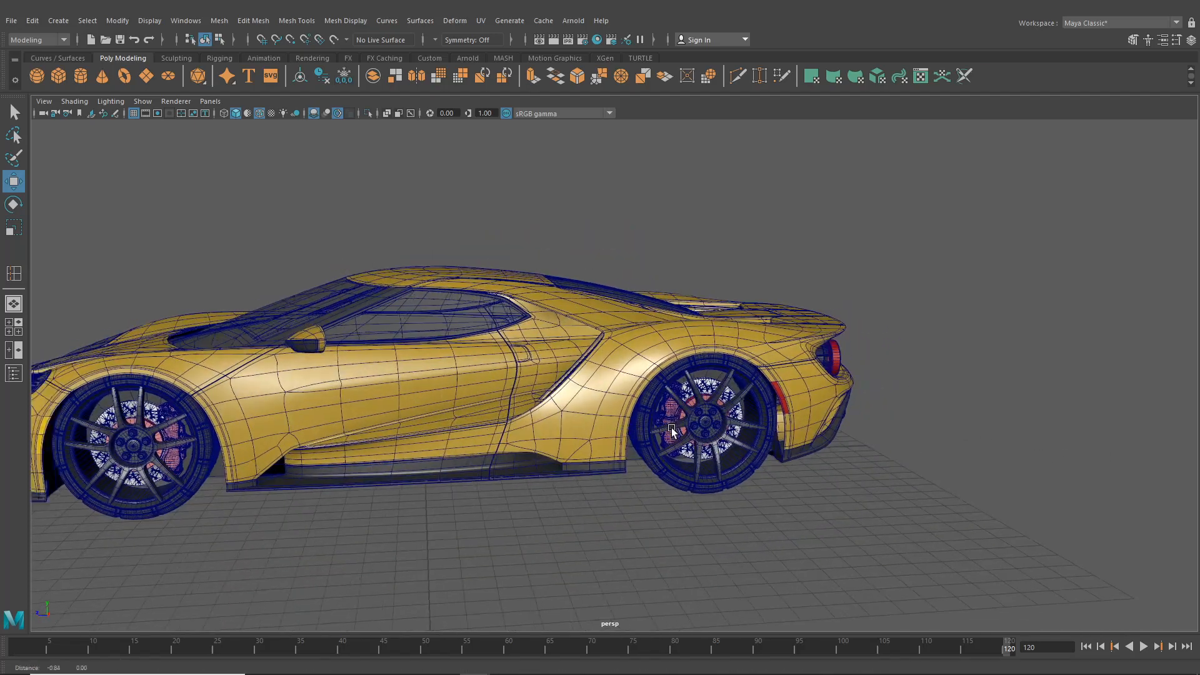
alt+middle_drag(400, 419, 669, 379)
alt+drag(669, 379, 826, 405)
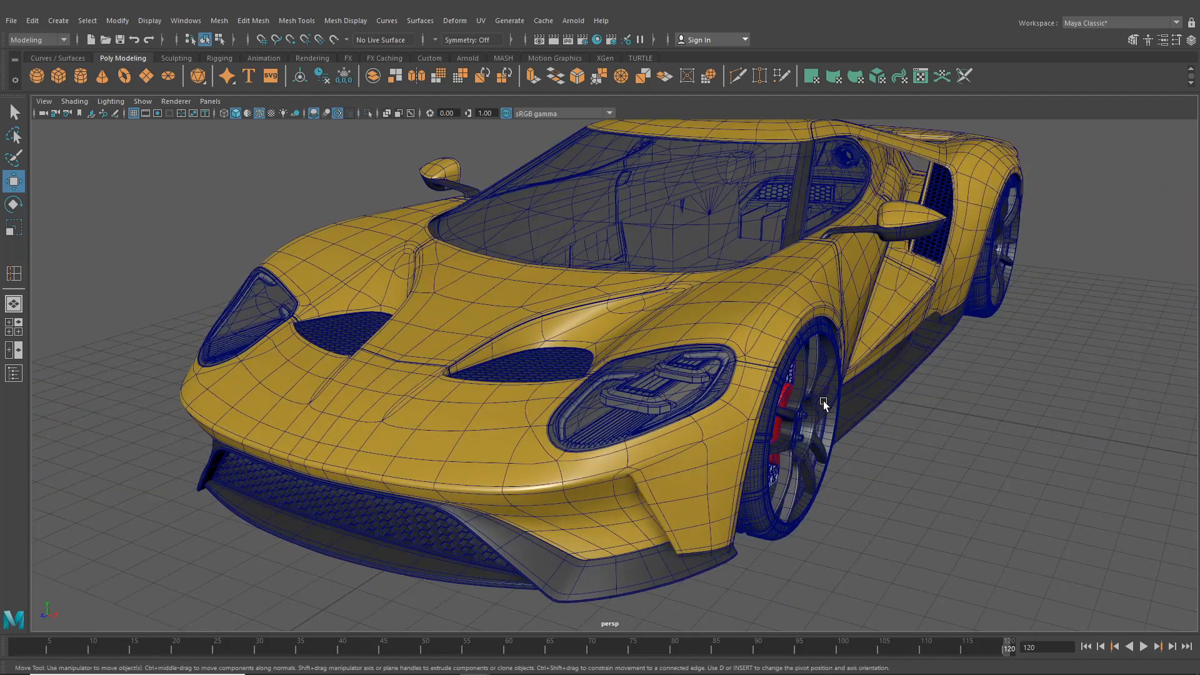
alt+drag(617, 313, 550, 358)
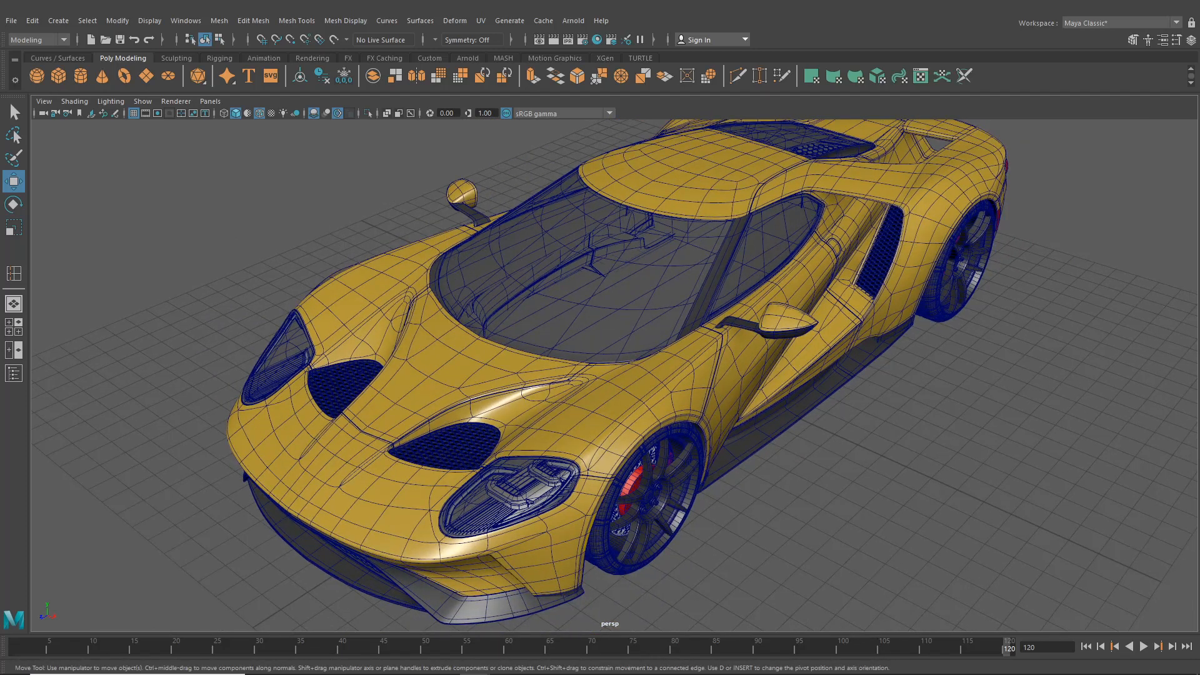